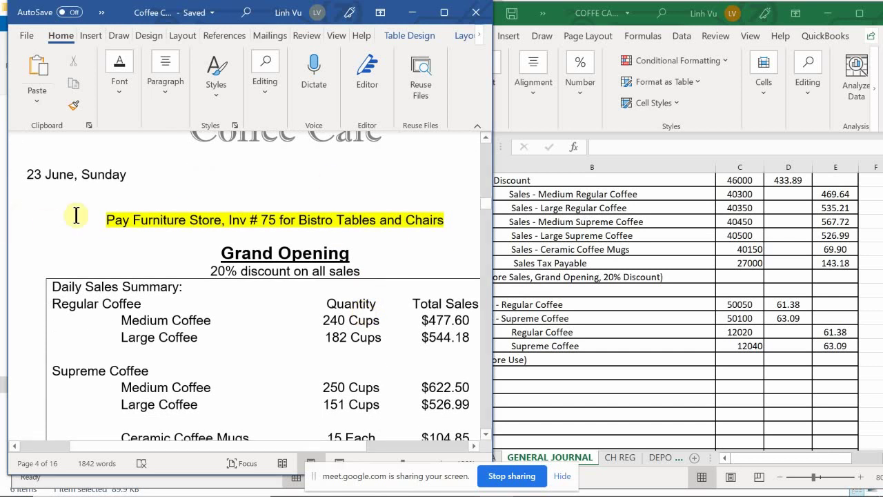
Check the date of the furniture payment in the Word document and date a new general journal entry 6/23 in A485.
scroll(184, 385, "up", 3)
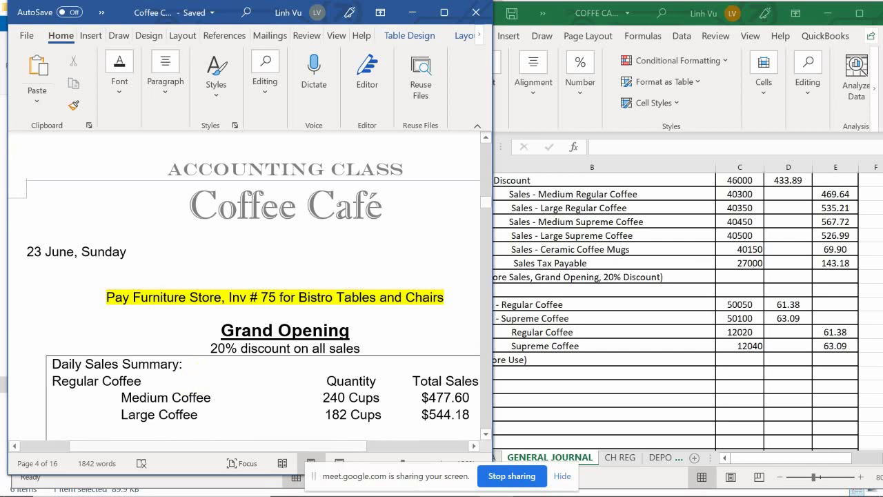
left_click_drag(163, 445, 181, 445)
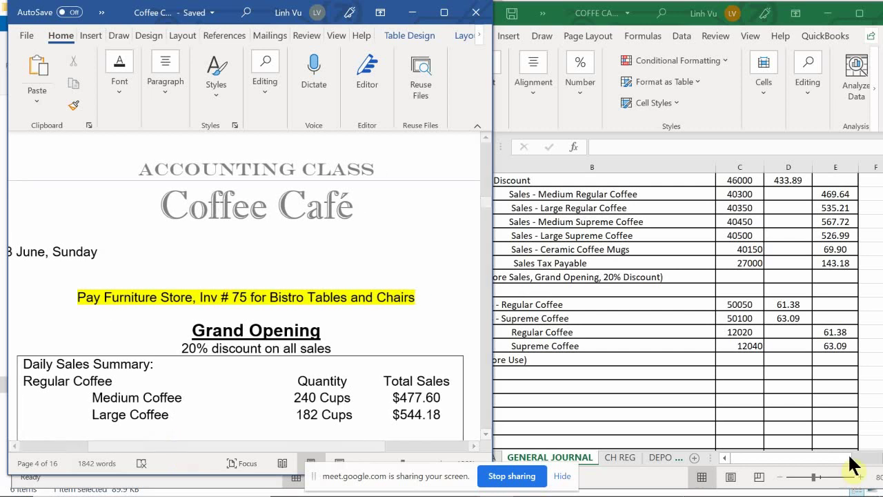
left_click(561, 476)
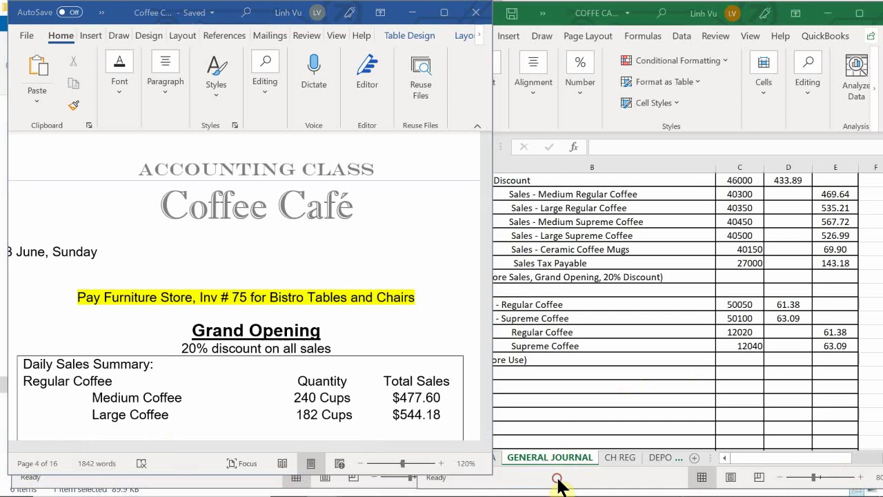
left_click(548, 357)
type("6/")
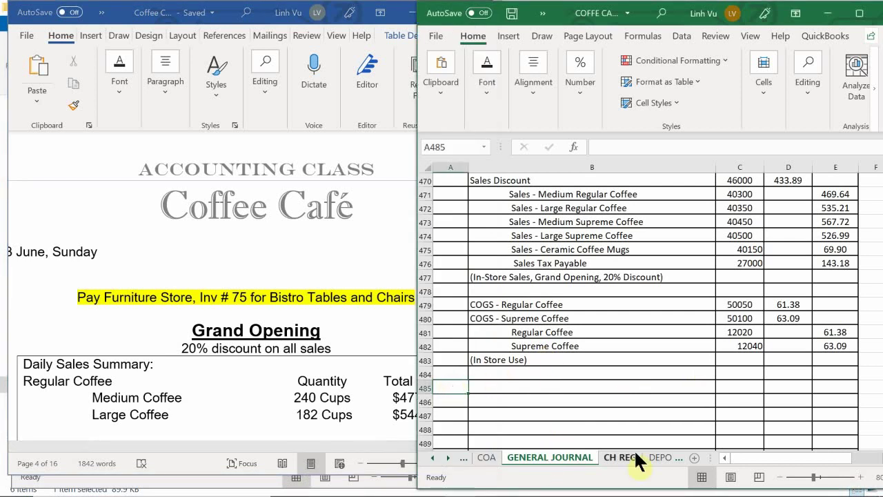
type("23")
key("Tab")
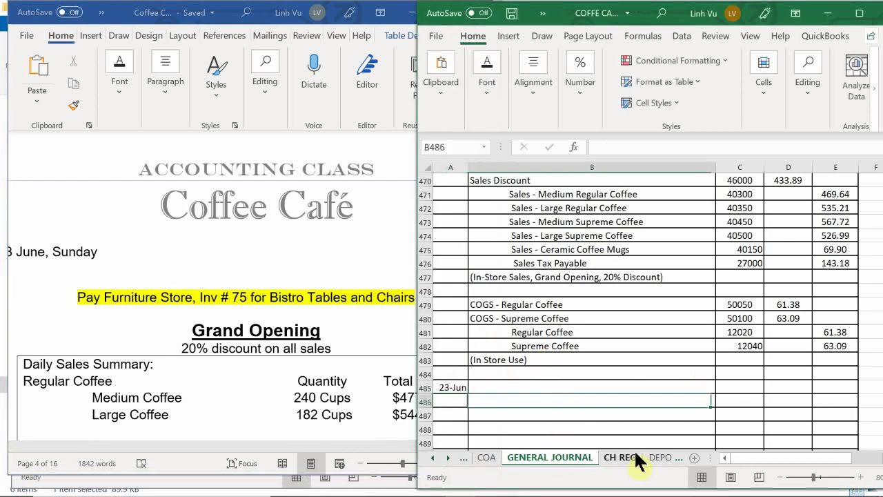
Enter Accounts Payable as the account of the 23-Jun journal entry with ledger code 20000.
type("aCCPI")
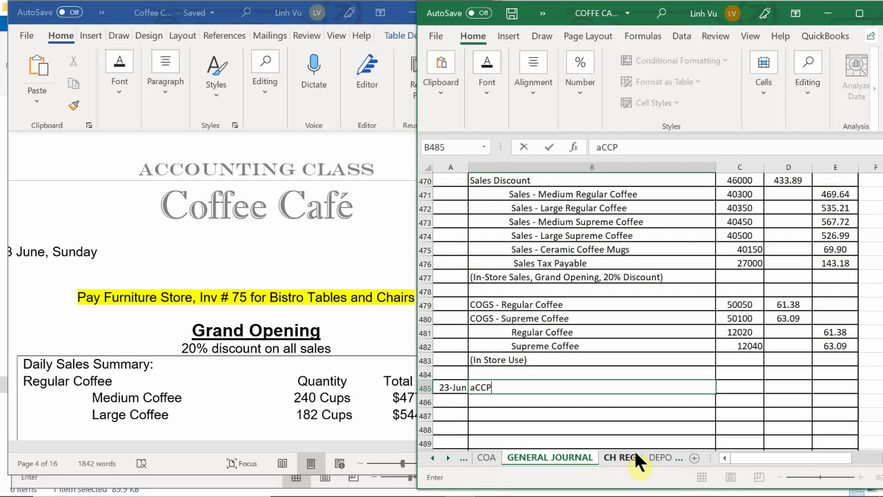
key("BackSpace")
key("BackSpace")
key("BackSpace")
key("BackSpace")
type("a")
type("A")
type("ccount")
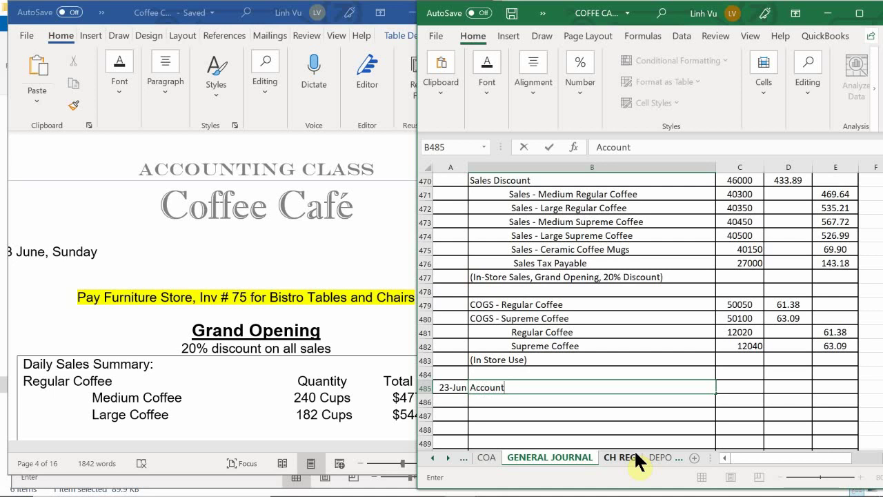
type("s Payable")
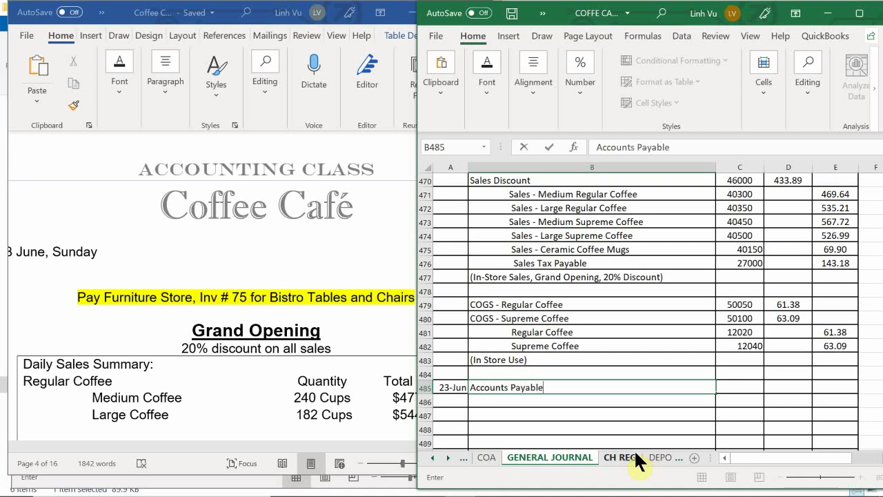
key("Tab")
type("200")
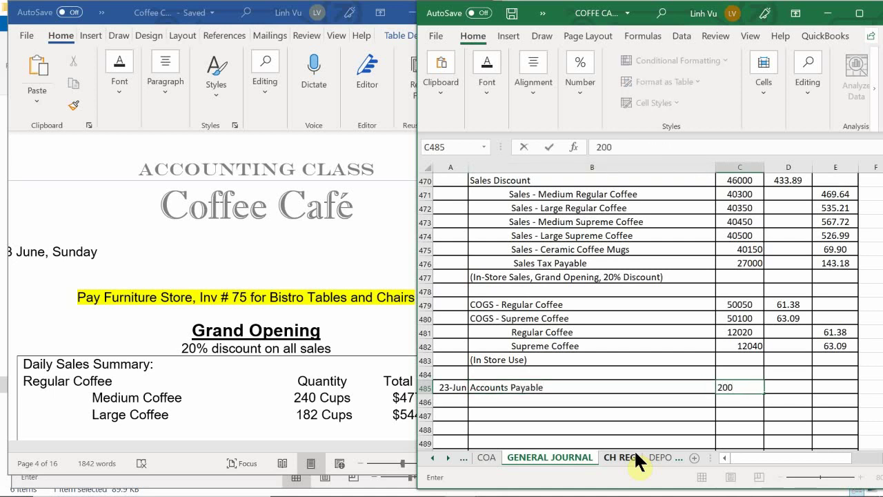
type("00")
key("Return")
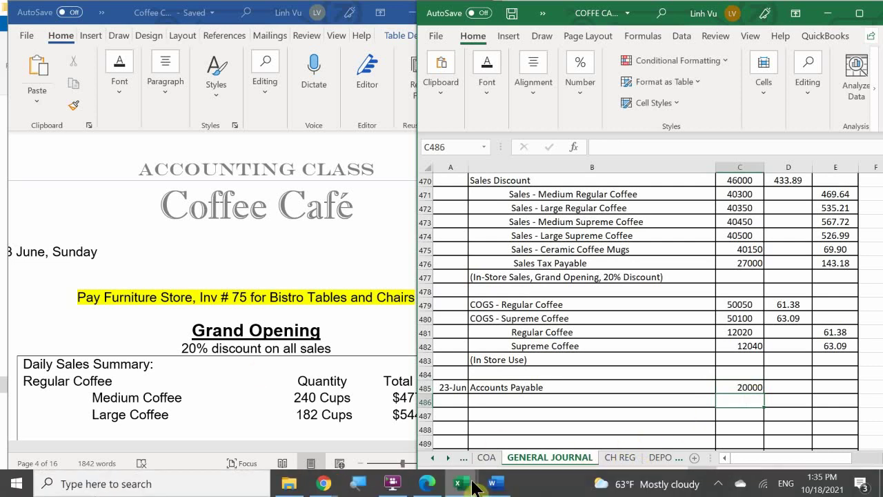
Switch to the subsidiary ledger workbook and look up the Furniture Store invoice for tables and chairs among the vendors.
mouse_move(475, 487)
left_click(442, 429)
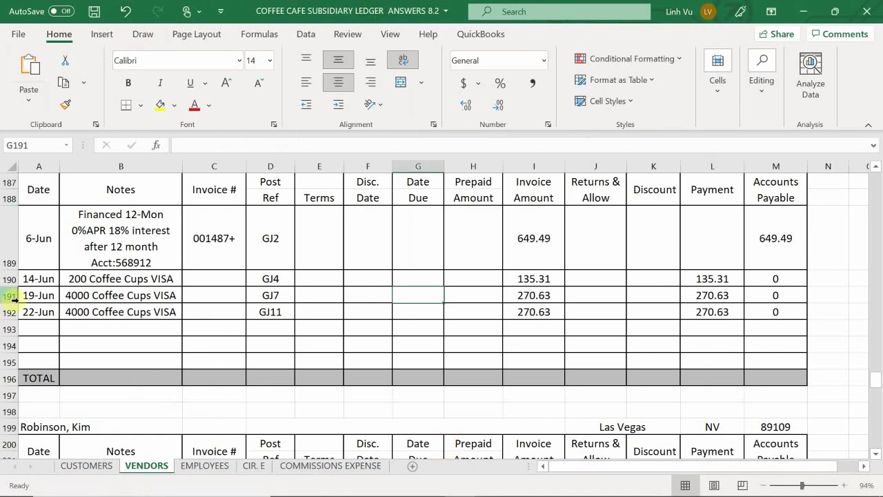
left_click(48, 312)
scroll(65, 309, "up", 3)
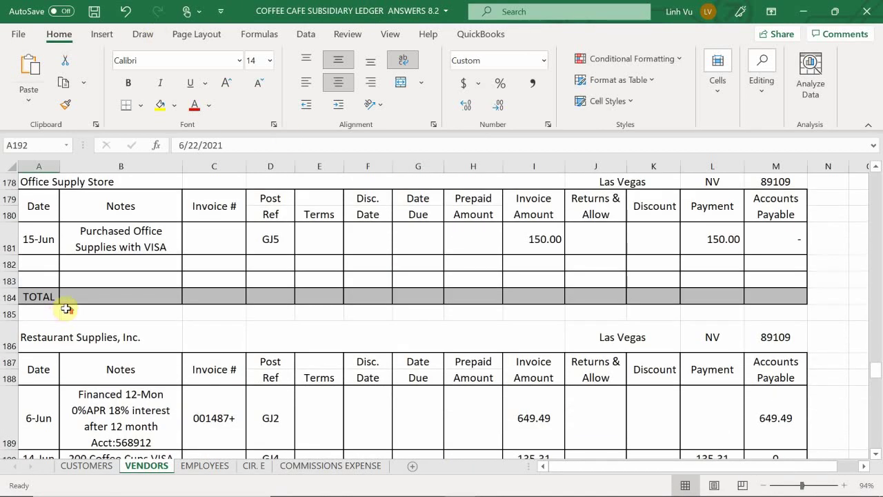
scroll(66, 310, "up", 20)
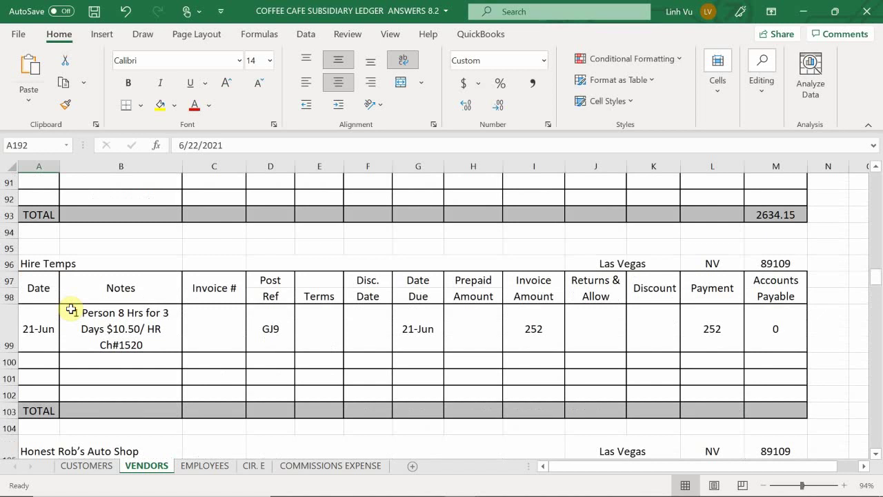
scroll(71, 310, "up", 5)
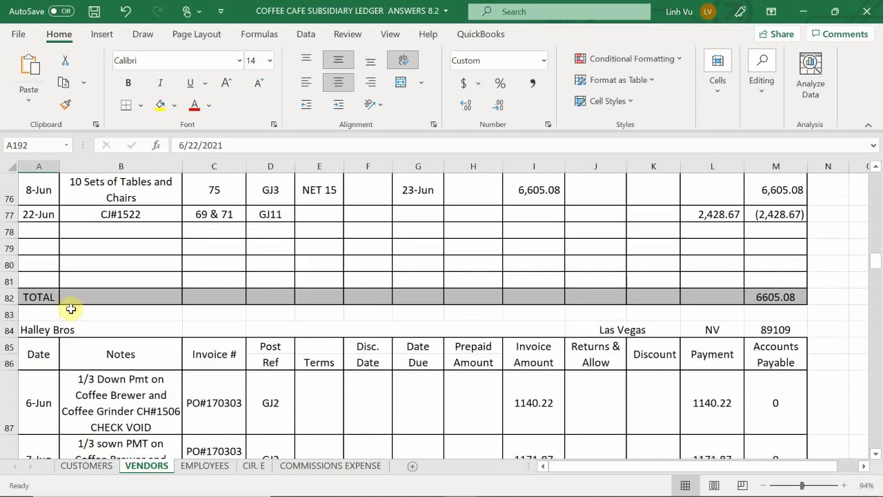
scroll(71, 310, "up", 4)
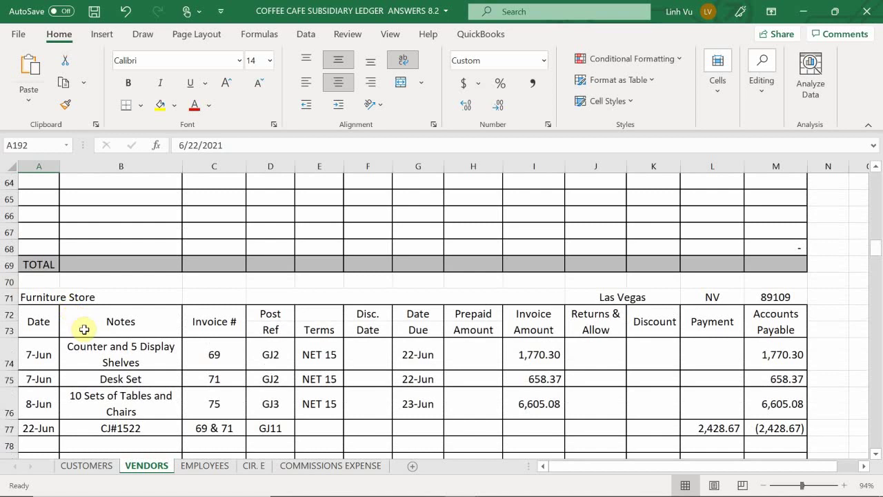
scroll(84, 330, "down", 1)
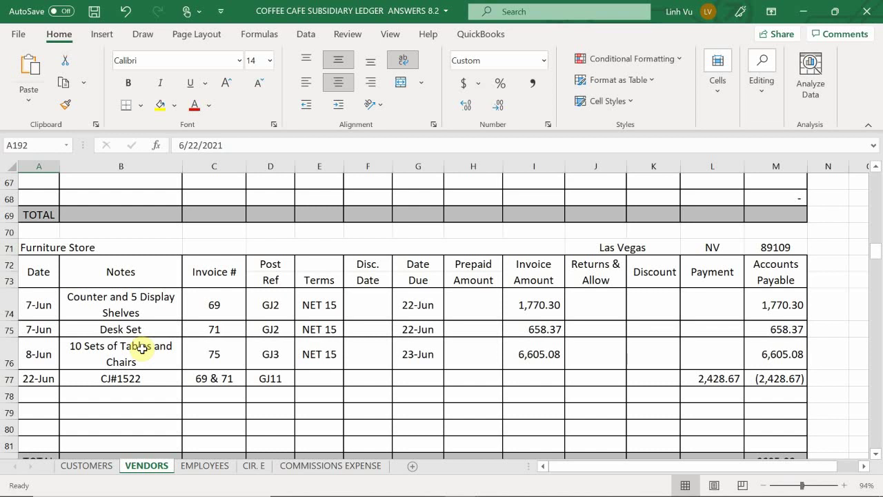
scroll(141, 349, "up", 1)
scroll(150, 335, "down", 2)
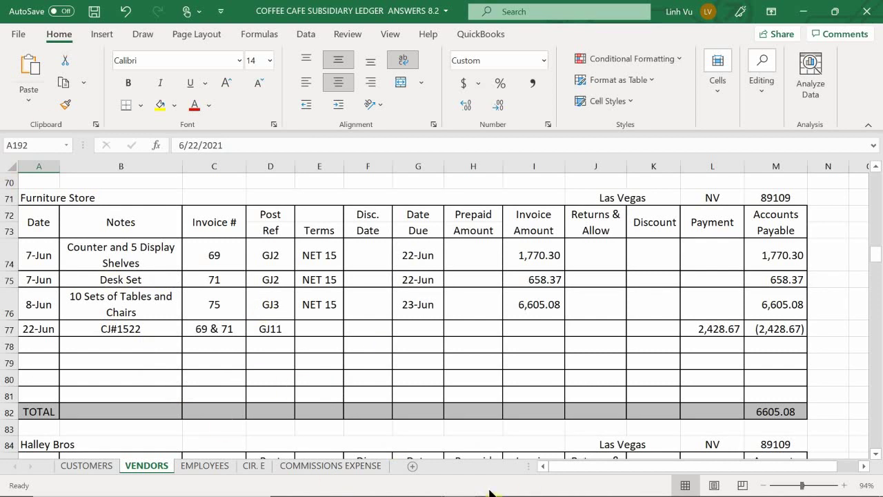
Return to the general journal workbook and debit Accounts Payable 6605.08 in D485.
mouse_move(420, 493)
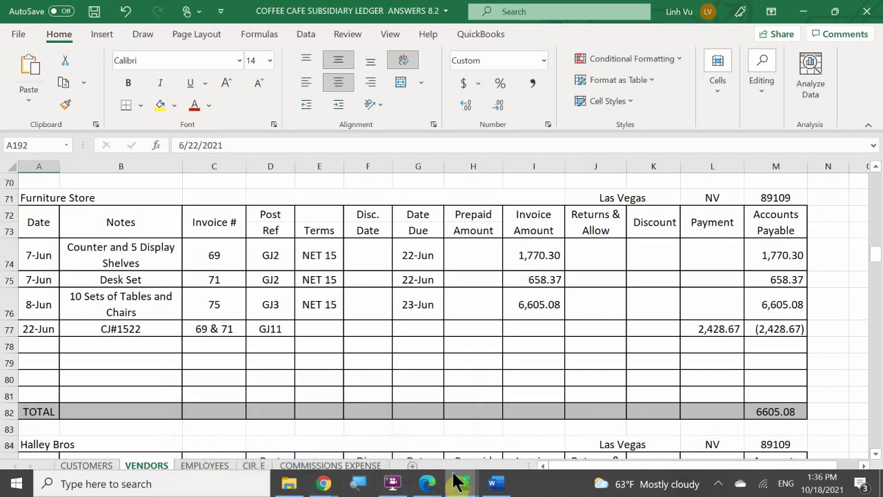
mouse_move(455, 483)
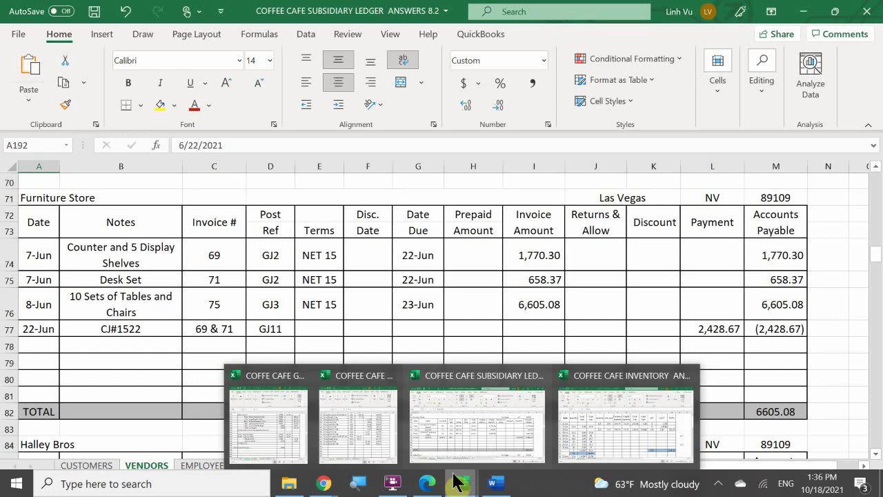
left_click(295, 421)
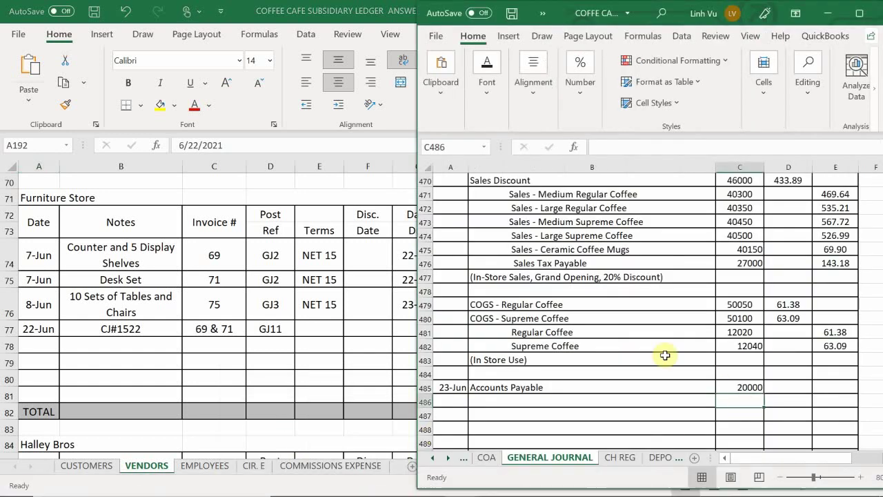
left_click(787, 388)
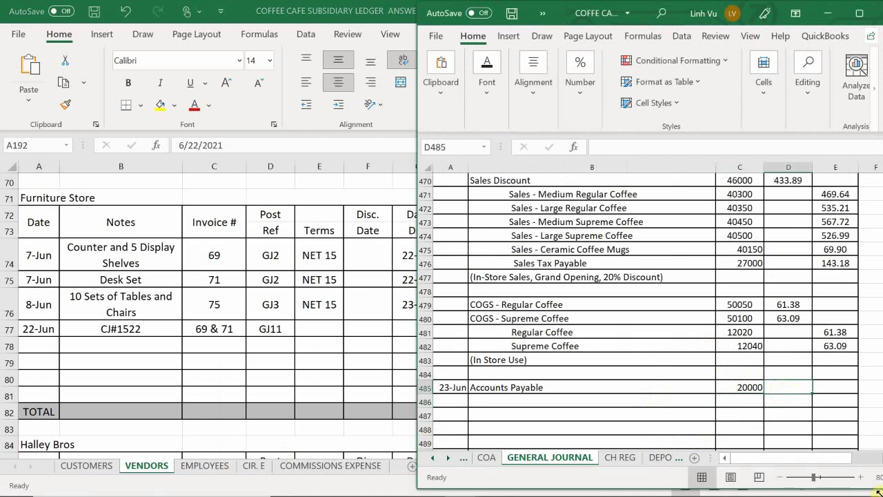
type("6605.08")
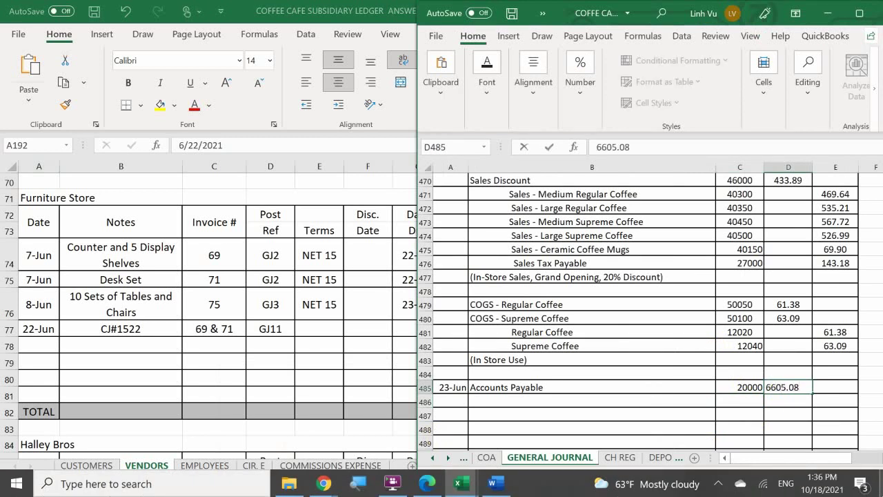
key("Return")
Fill the credit cell E486 with a formula referencing the debit amount in D485.
key("Right")
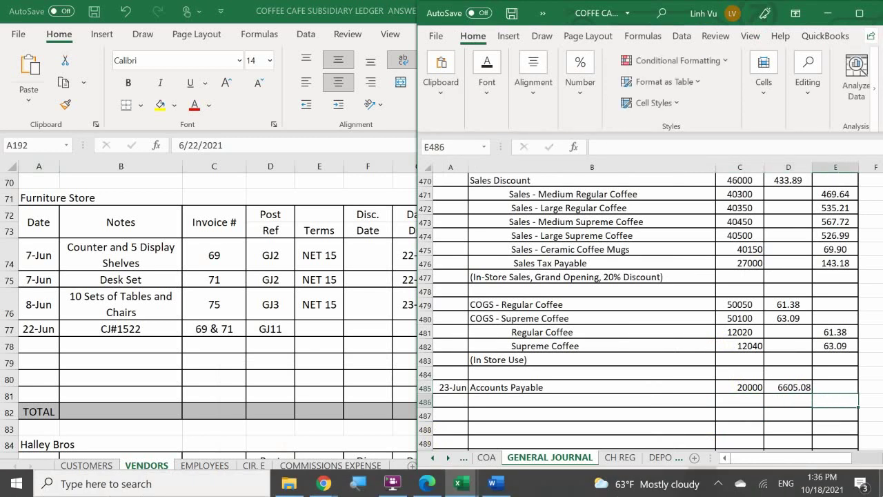
type("=")
key("Up")
key("Up")
key("Left")
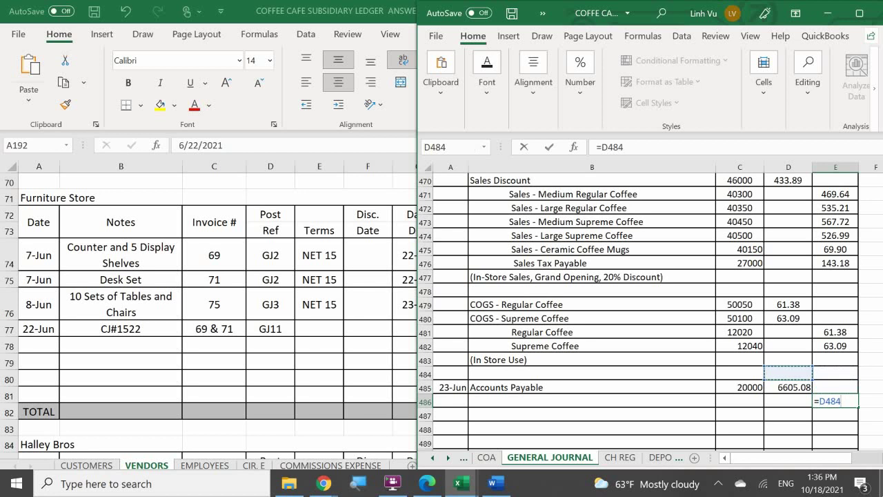
key("Down")
key("Return")
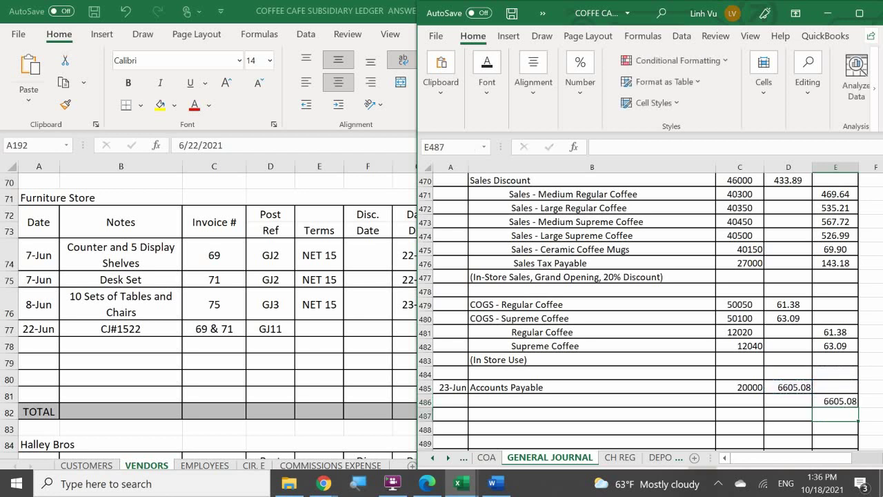
Enter Checking as the credited account in B486 with ledger code 10100.
double_click(495, 404)
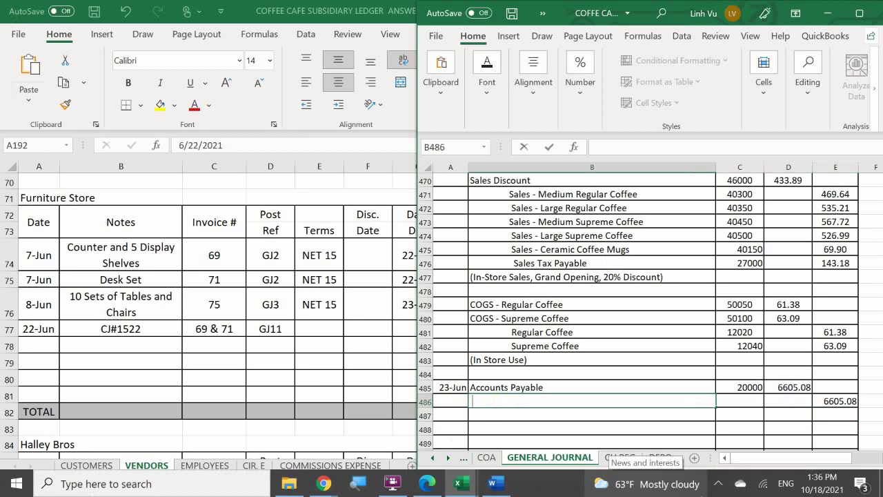
type("Checking")
key("Tab")
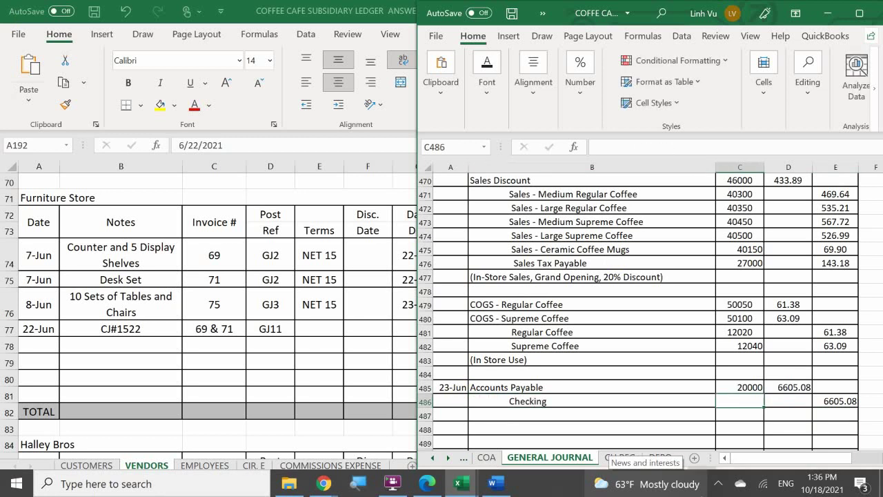
type("10100")
key("Return")
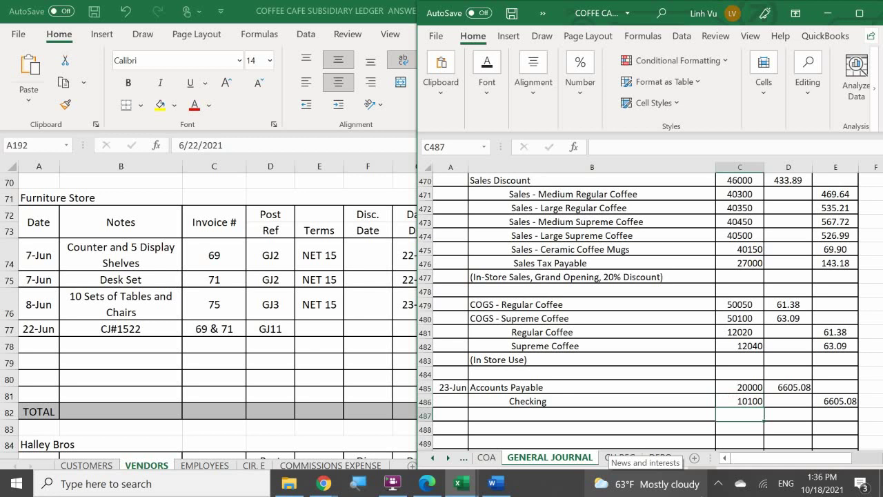
key("Down")
key("Down")
key("Down")
key("Down")
key("Down")
key("Down")
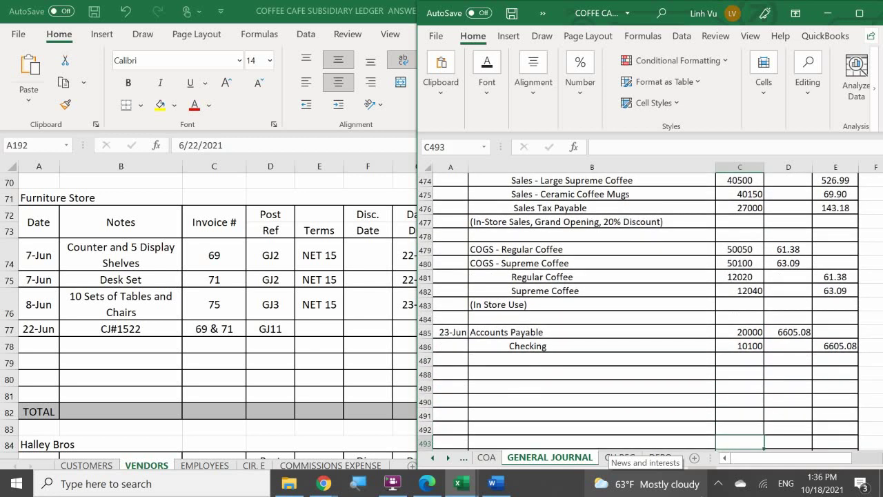
key("Down")
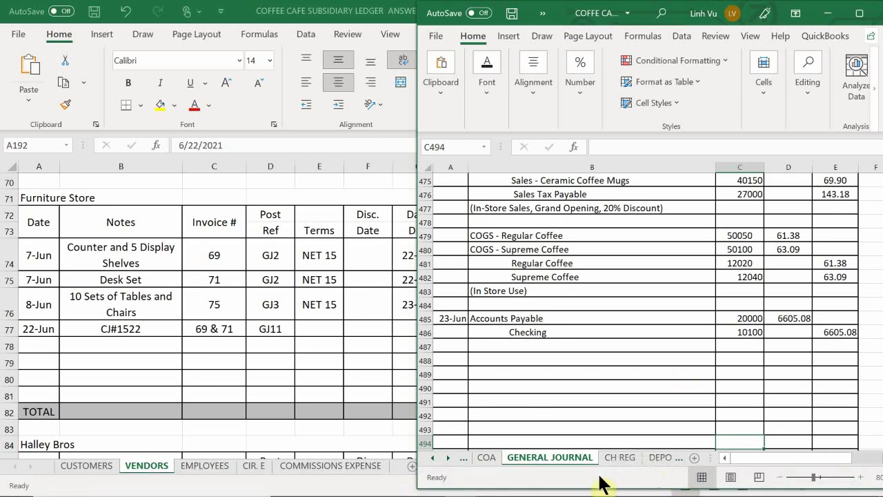
Fill the check register row for check 1523 with the date 6/23 and the amount 6605.08.
left_click(620, 457)
scroll(552, 322, "down", 1)
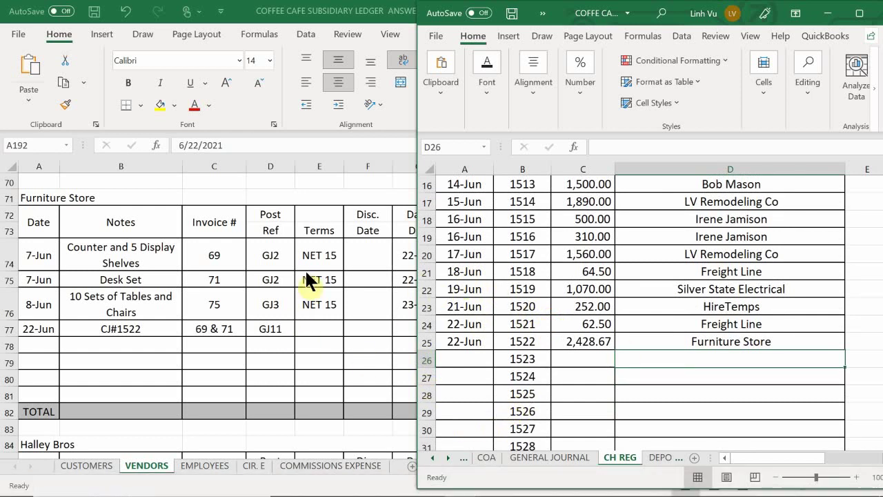
double_click(483, 364)
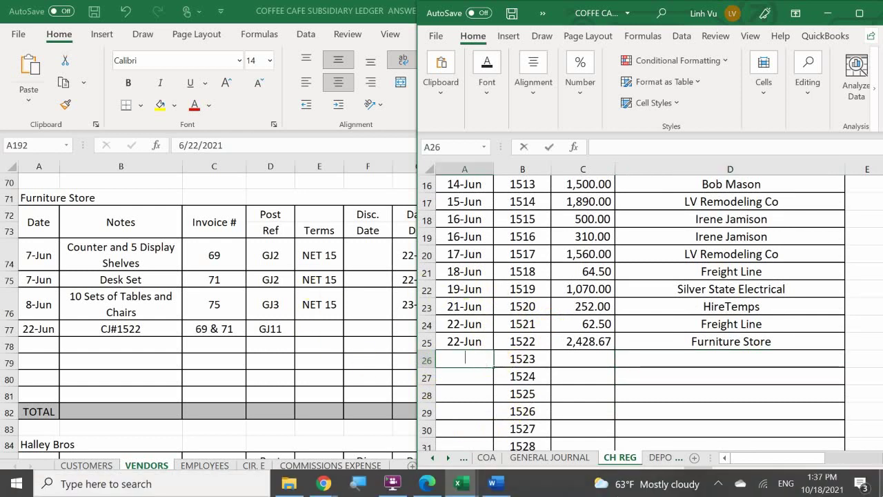
type("6/23")
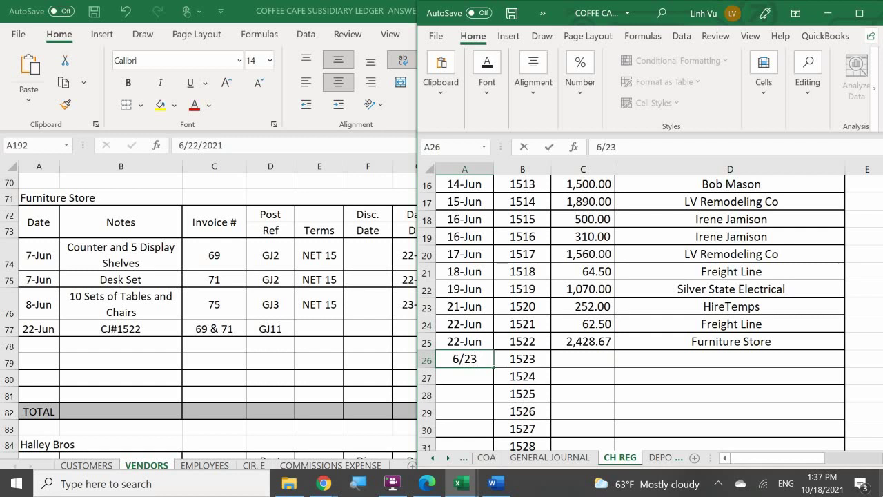
key("Tab")
key("Tab")
type("66")
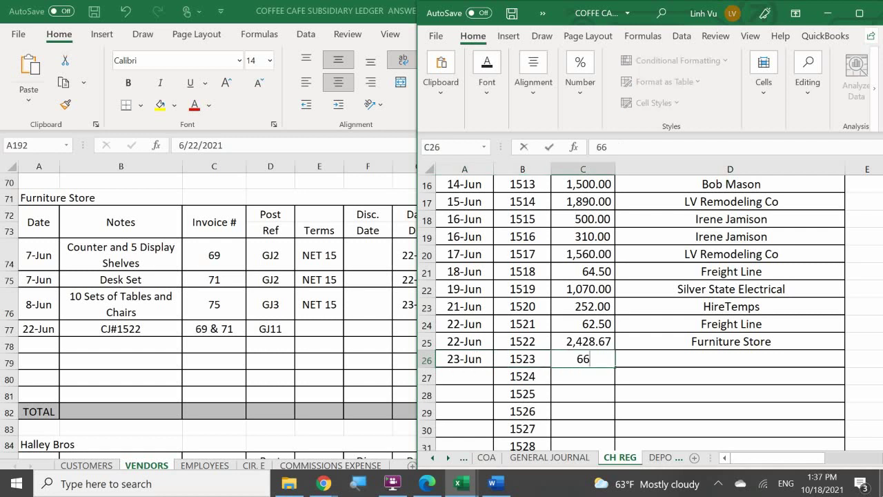
type("05.08")
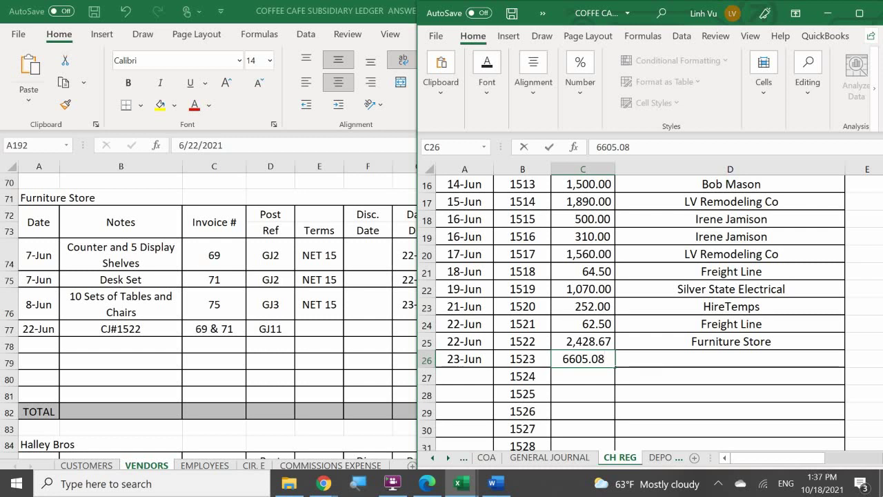
Fill the payee of check 1523 in D26 with a formula referencing the payee in the row above.
left_click(730, 359)
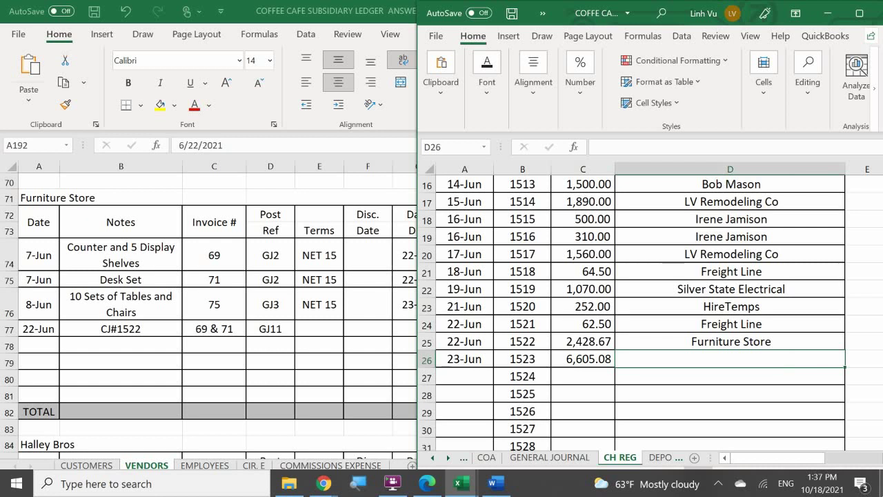
type("=")
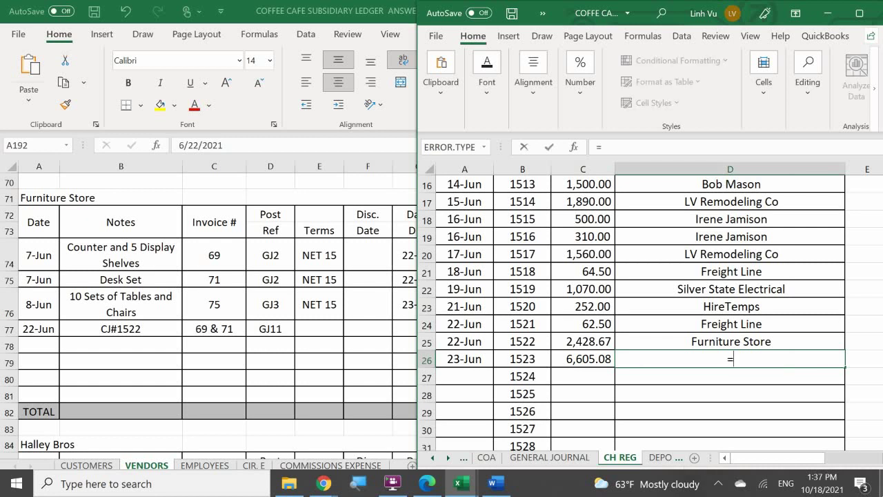
key("Up")
key("Return")
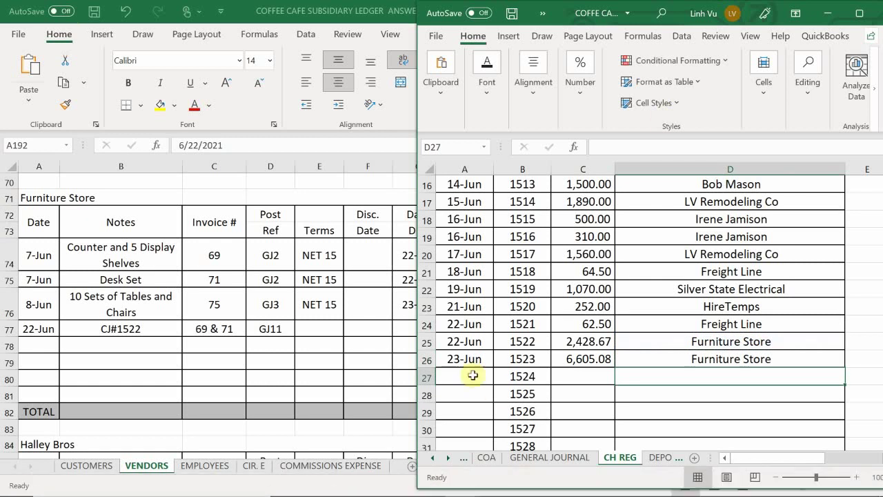
Return to the general journal sheet and enter the explanation "(Furmiture Store, iNV#75, Ch#1523)" in B487.
left_click(433, 457)
left_click(500, 459)
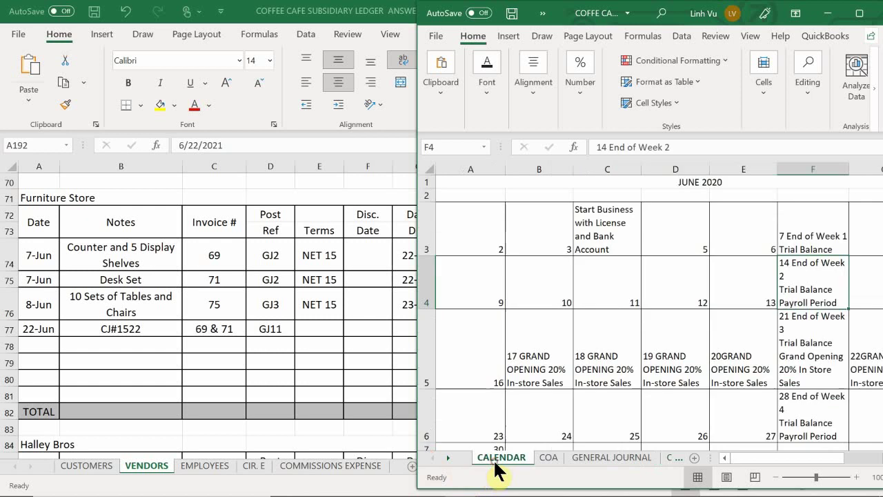
left_click(549, 458)
left_click(595, 457)
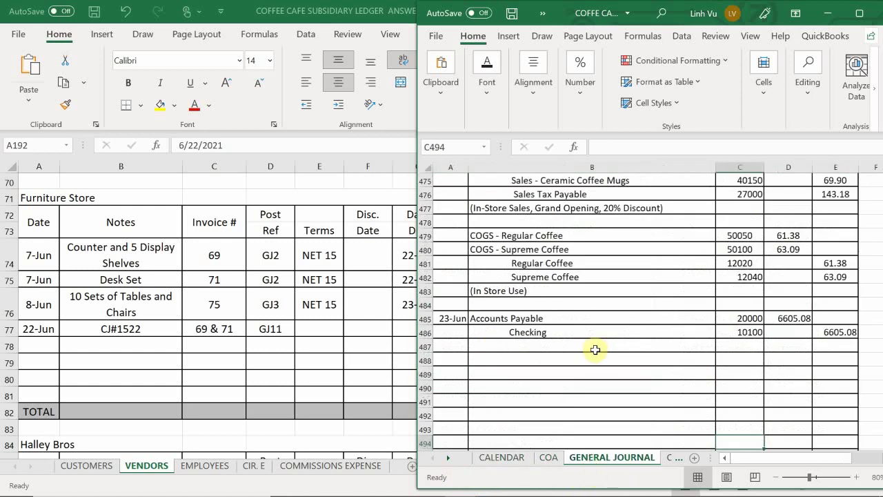
left_click(516, 349)
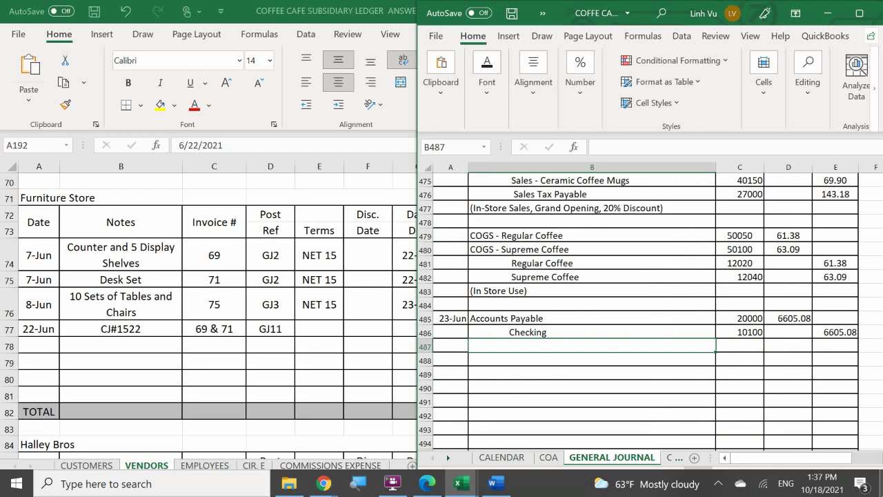
type("(F")
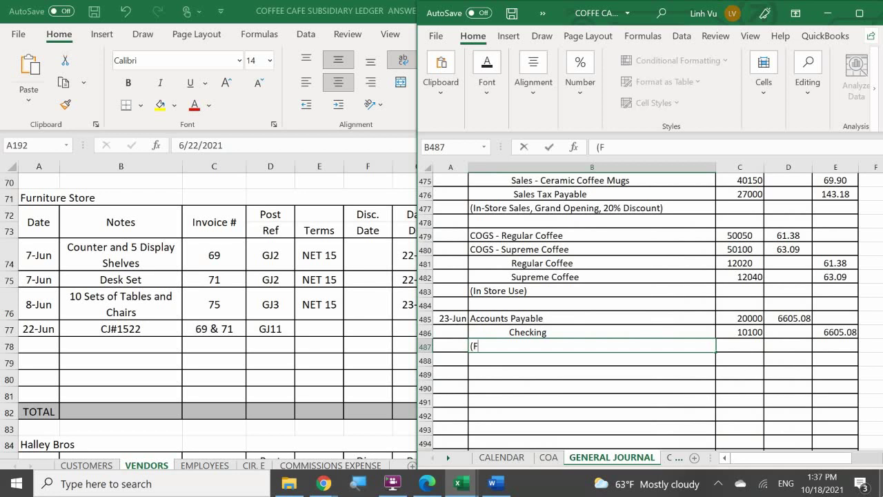
key("BackSpace")
type("urmo")
key("BackSpace")
type("itir")
type("re")
key("BackSpace")
key("BackSpace")
type("re Stpre")
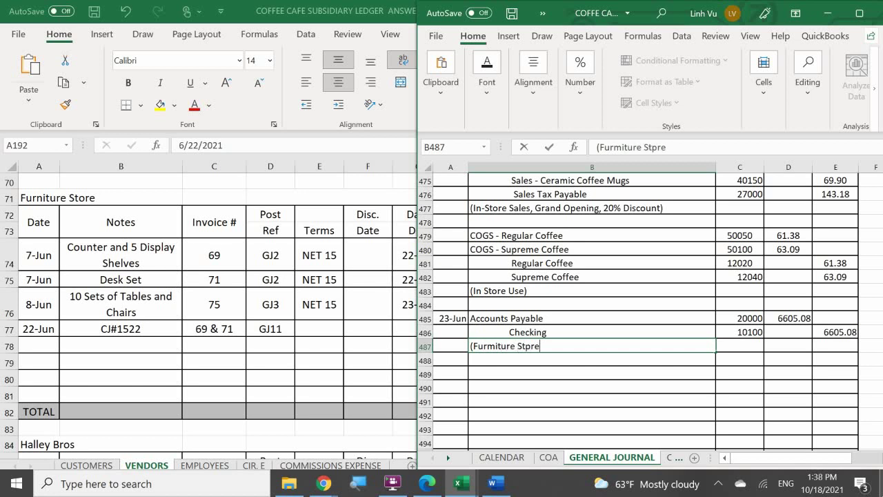
key("BackSpace")
key("BackSpace")
key("BackSpace")
type("ore,")
type(" iNV@")
key("BackSpace")
type("#75, Ch#$")
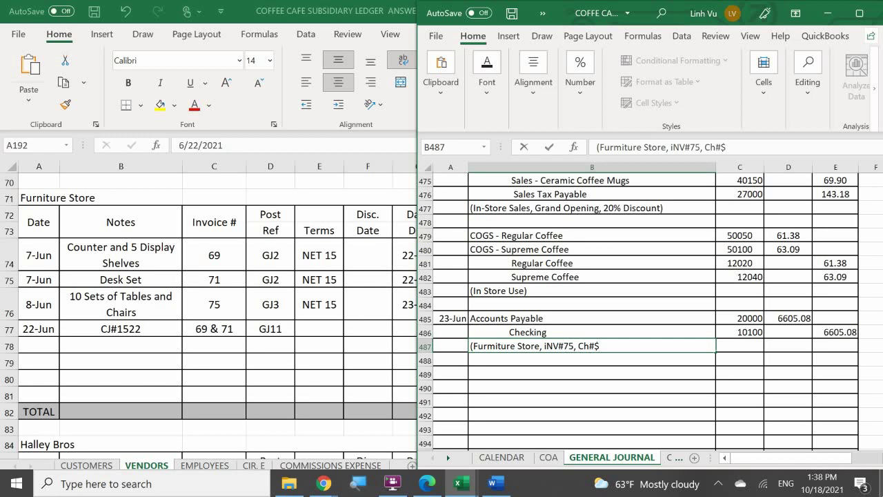
key("BackSpace")
type("1523")
key("Return")
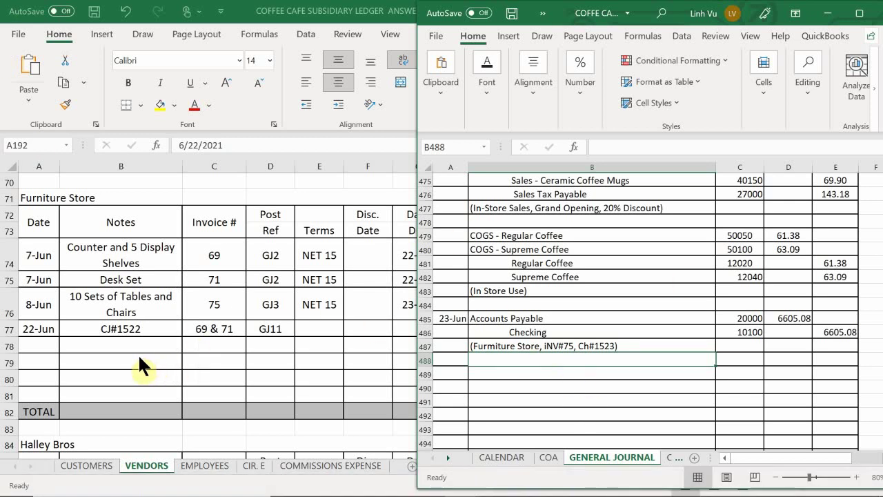
Switch to the general ledger workbook and look over the Checking account on the assets sheet.
mouse_move(379, 483)
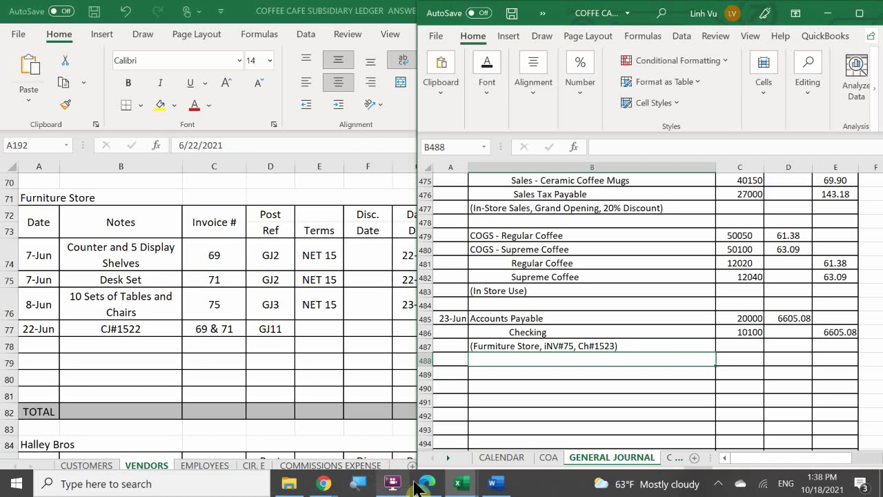
mouse_move(464, 491)
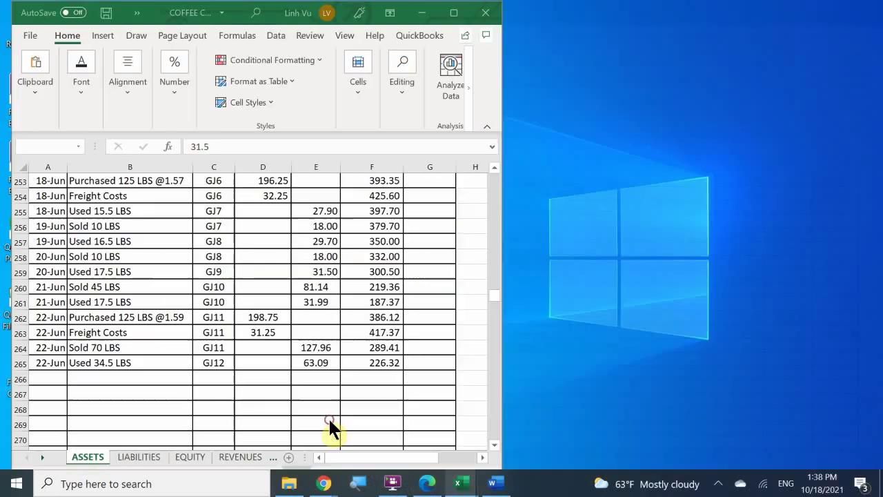
left_click(329, 417)
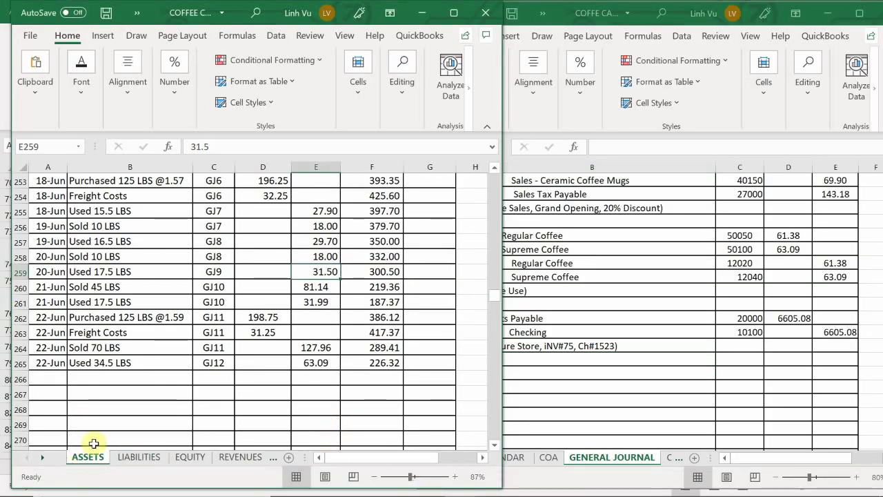
left_click(86, 421)
scroll(89, 394, "up", 15)
scroll(89, 394, "up", 20)
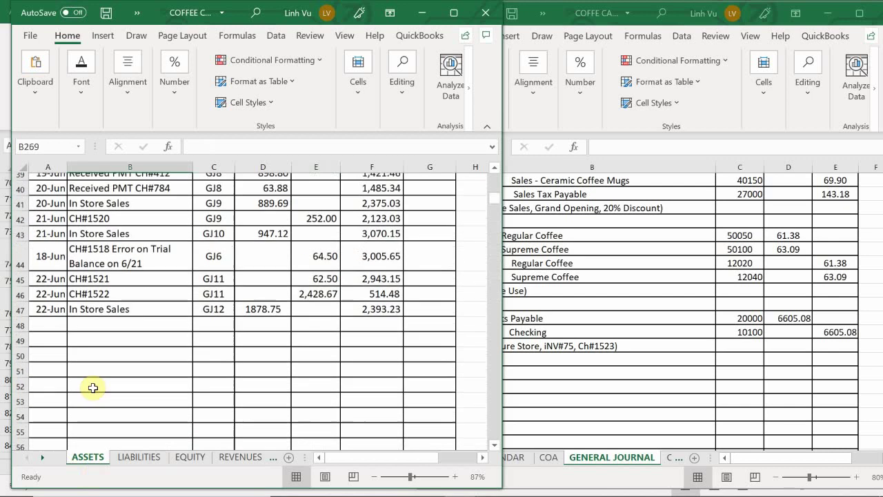
scroll(93, 386, "down", 6)
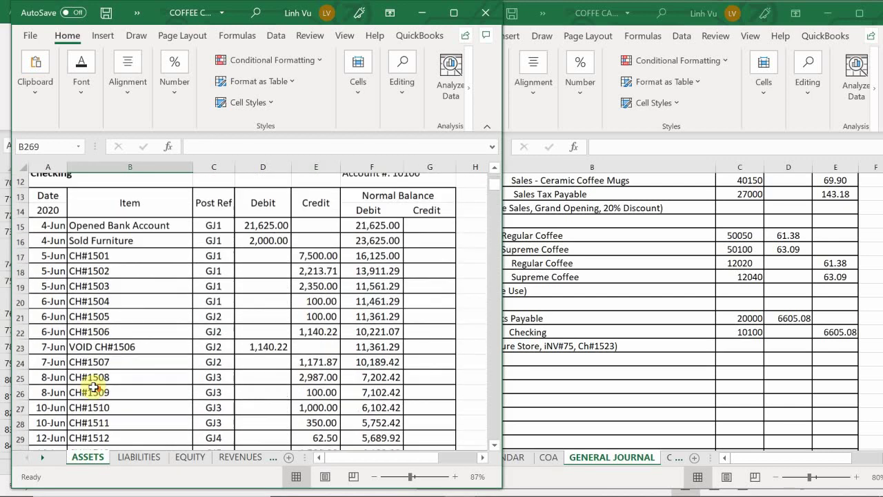
Date a new entry 6/23 in A26 of the Accounts Payable ledger on the liabilities sheet.
left_click(142, 457)
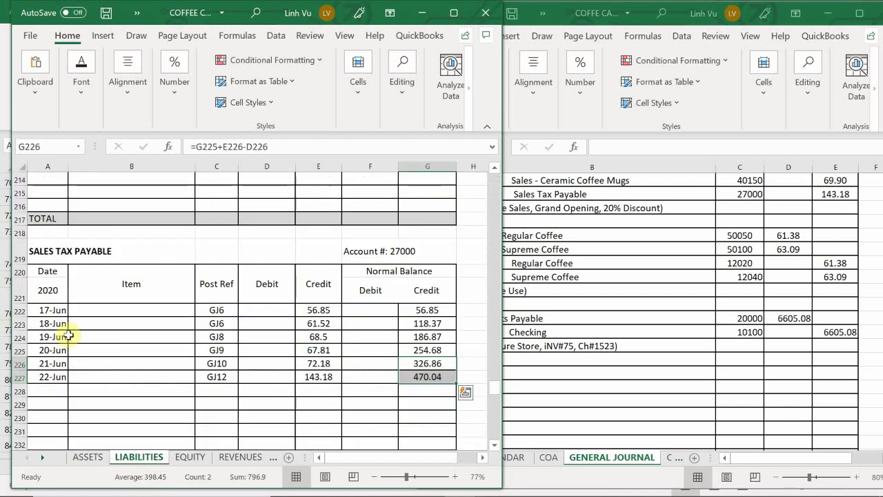
scroll(76, 332, "up", 20)
scroll(85, 327, "up", 20)
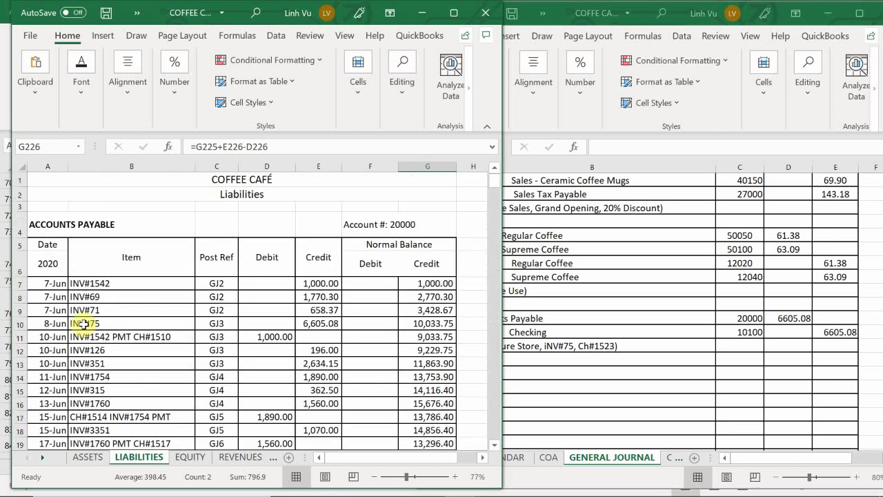
scroll(84, 324, "down", 5)
scroll(84, 324, "up", 3)
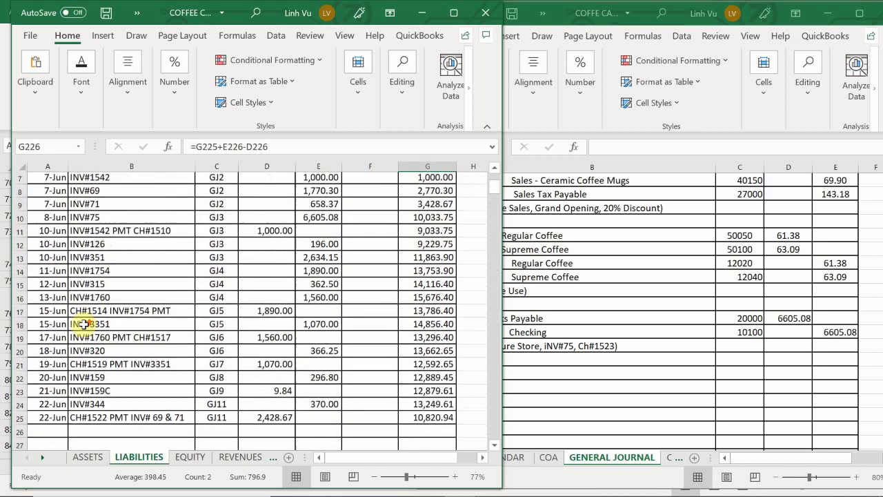
scroll(84, 325, "down", 1)
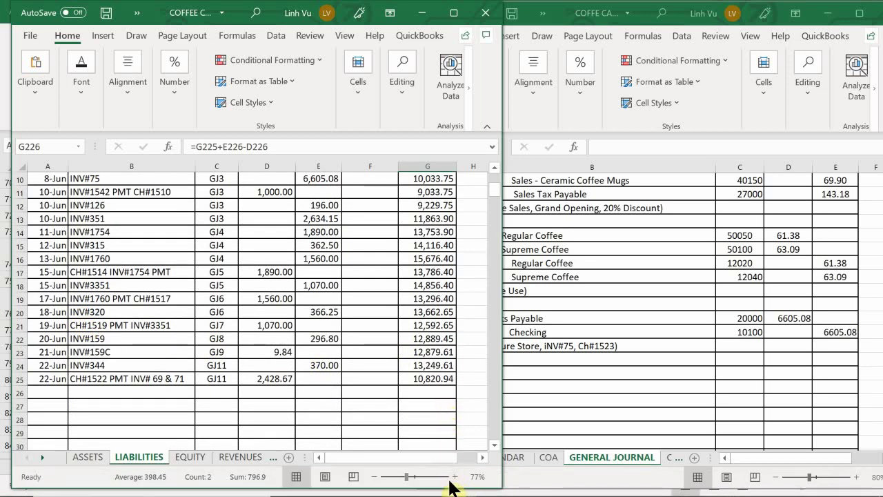
left_click(455, 477)
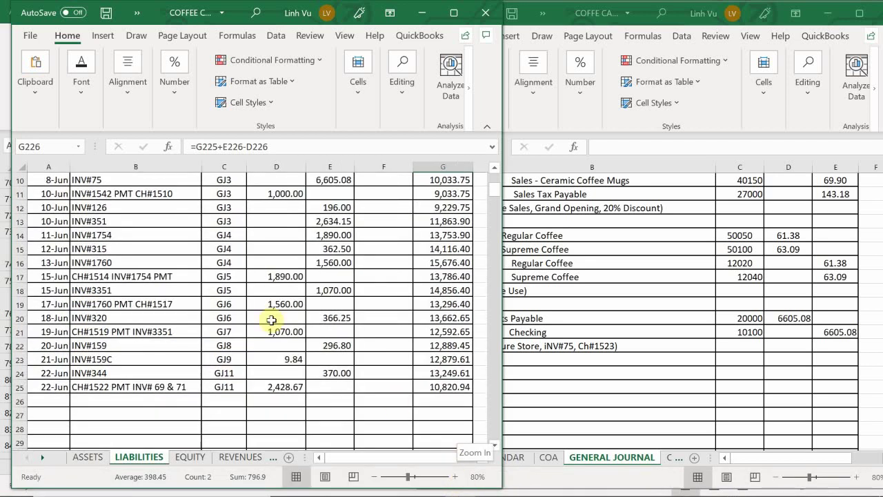
left_click(56, 411)
left_click(53, 406)
type("6/")
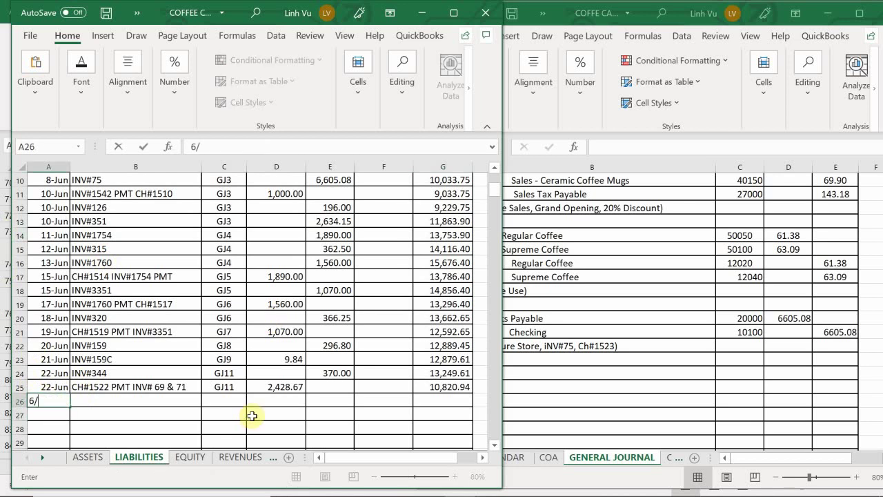
type("23")
key("Return")
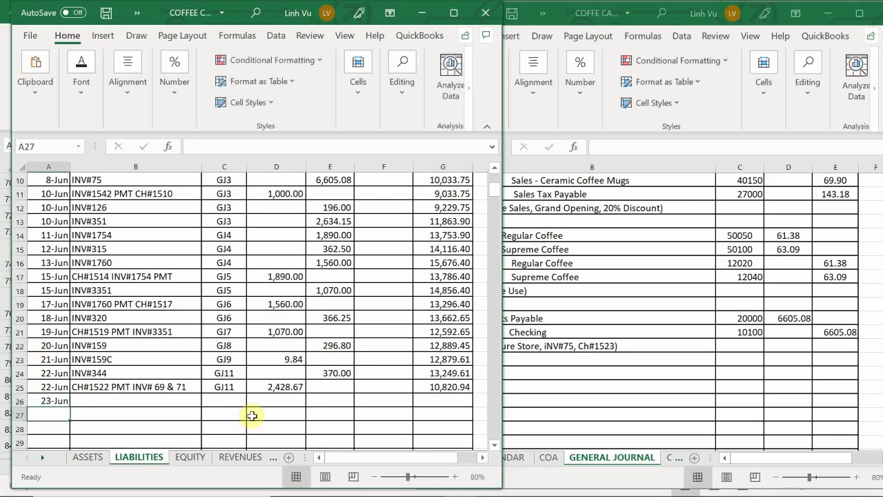
Describe the 23 June Accounts Payable entry in B26 as INV#75 PMT CH#1523.
key("Right")
key("Up")
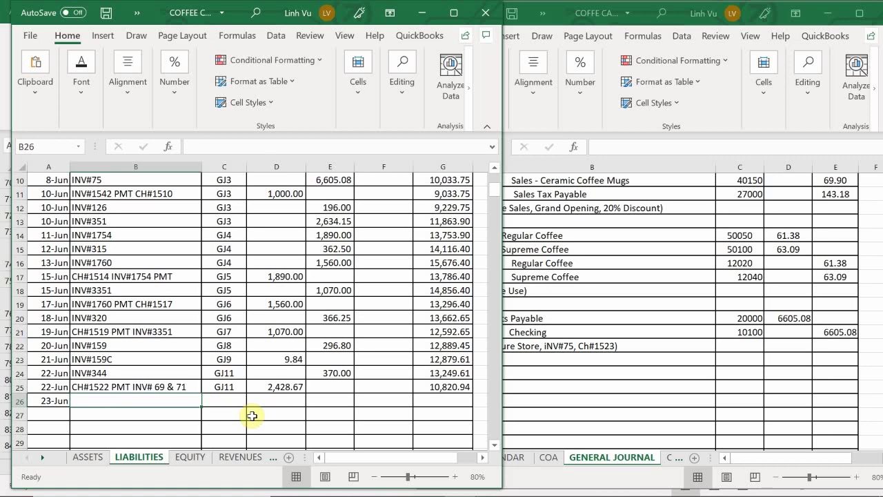
type("INV#")
key("BackSpace")
key("BackSpace")
key("BackSpace")
key("BackSpace")
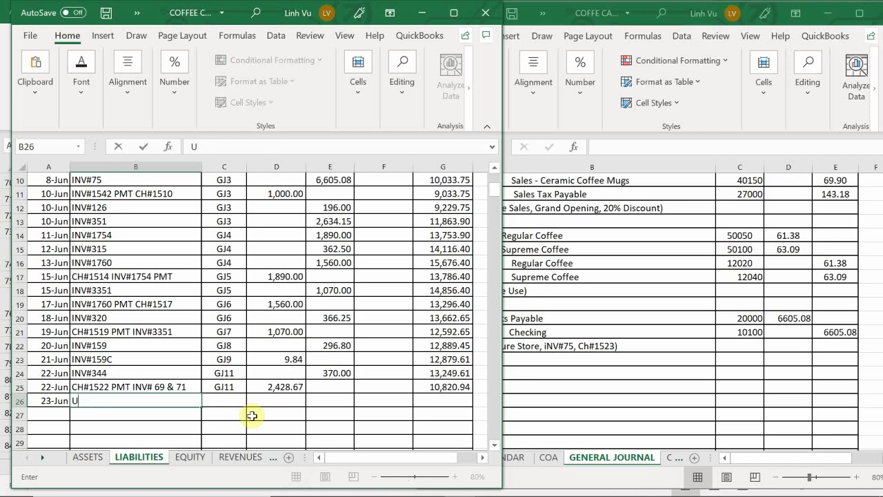
type("INV#75 PMT")
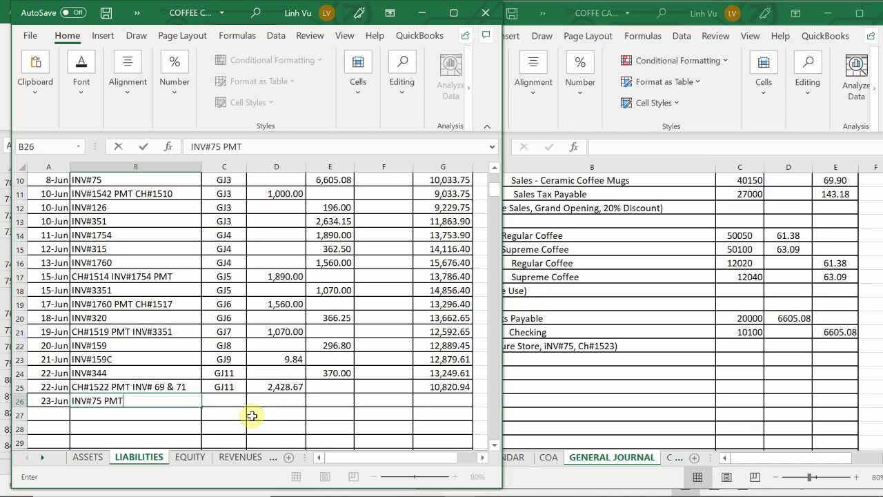
type(" with Ch")
key("BackSpace")
key("BackSpace")
key("BackSpace")
key("BackSpace")
key("BackSpace")
type("CH#1523")
key("Return")
Enter GJ as the posting reference of the 23 June Accounts Payable entry in C26.
key("Up")
key("Right")
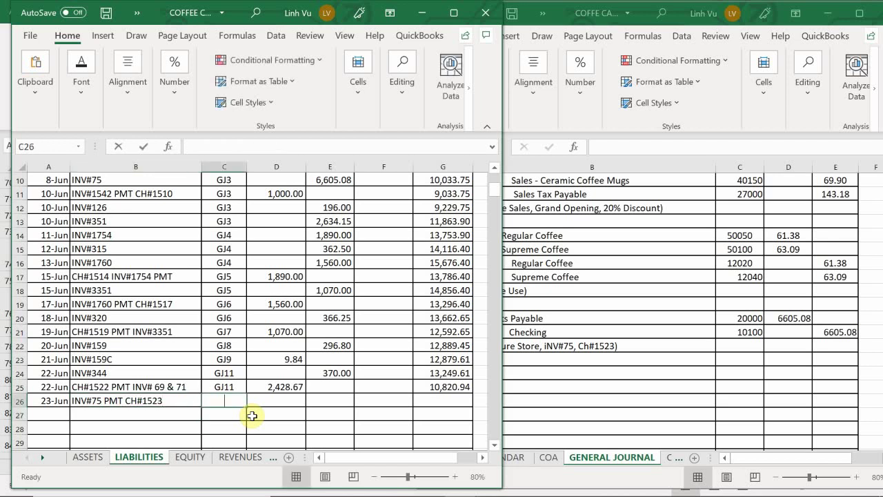
type("GK")
key("BackSpace")
type("J")
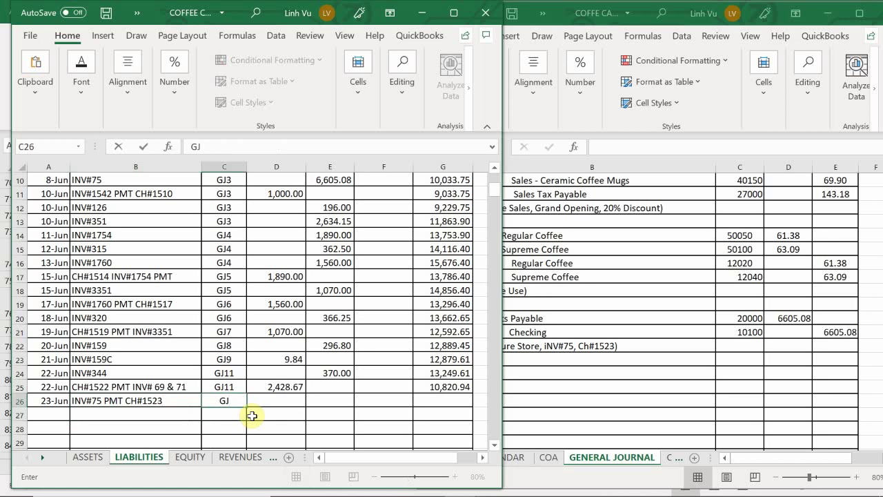
Check the general journal for the page number that holds the 23 June entry.
left_click(739, 407)
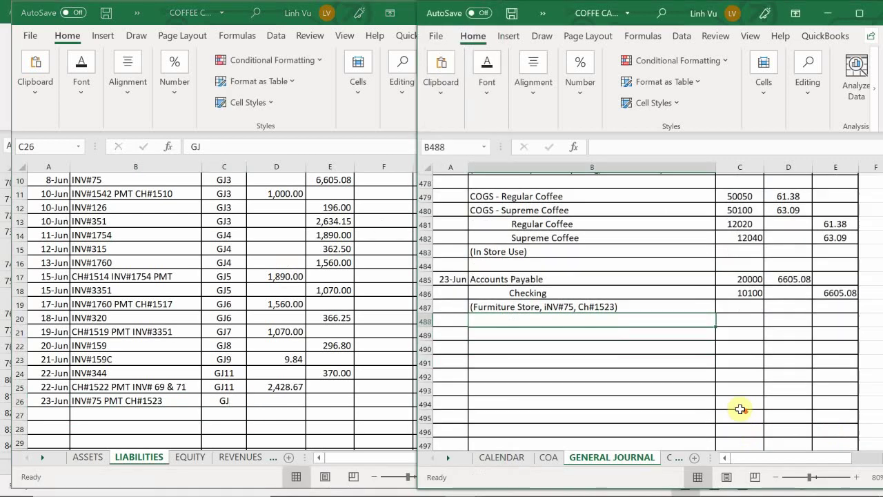
scroll(740, 409, "down", 6)
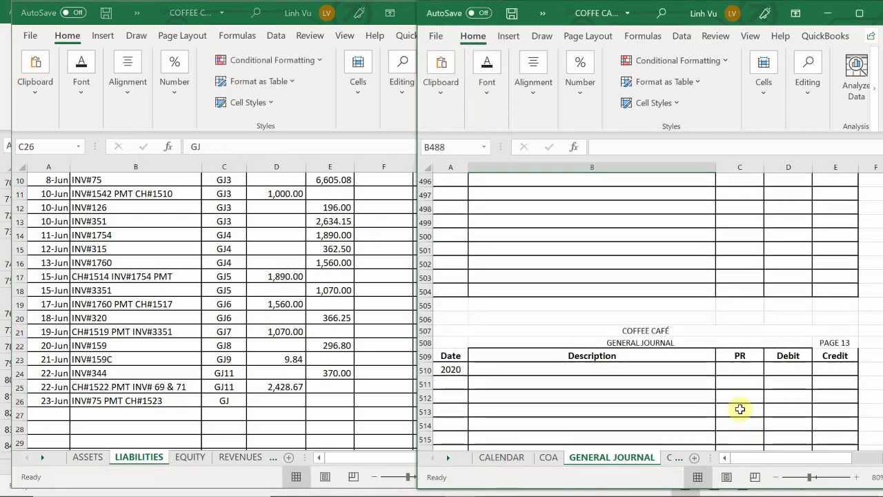
scroll(740, 409, "up", 1)
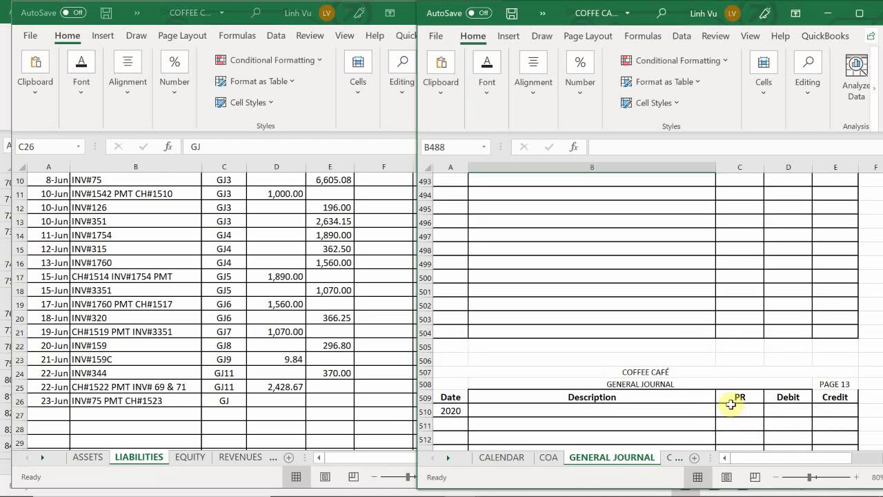
scroll(732, 409, "up", 6)
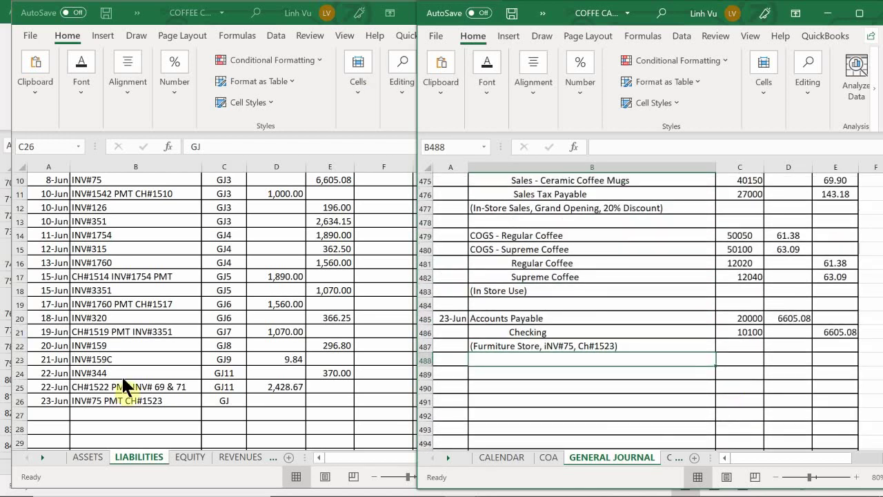
Set the posting reference of the 23 June Accounts Payable entry in C26 to GJ12.
left_click(217, 397)
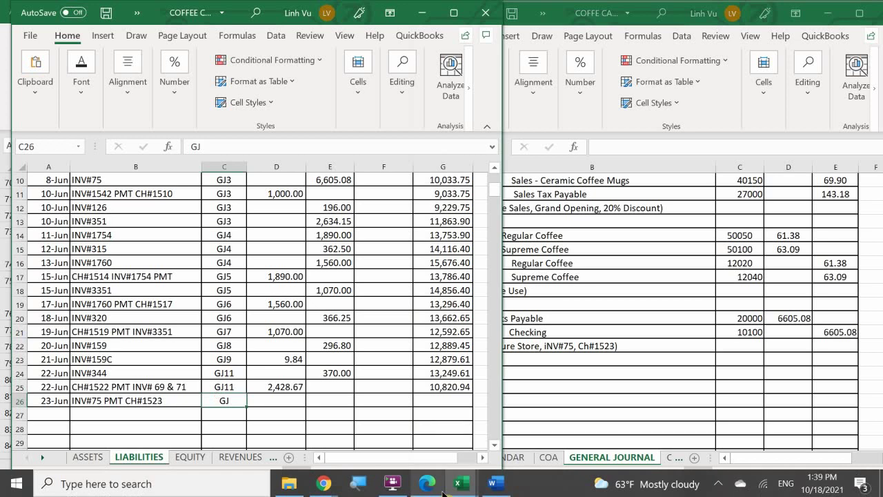
mouse_move(442, 489)
type("12")
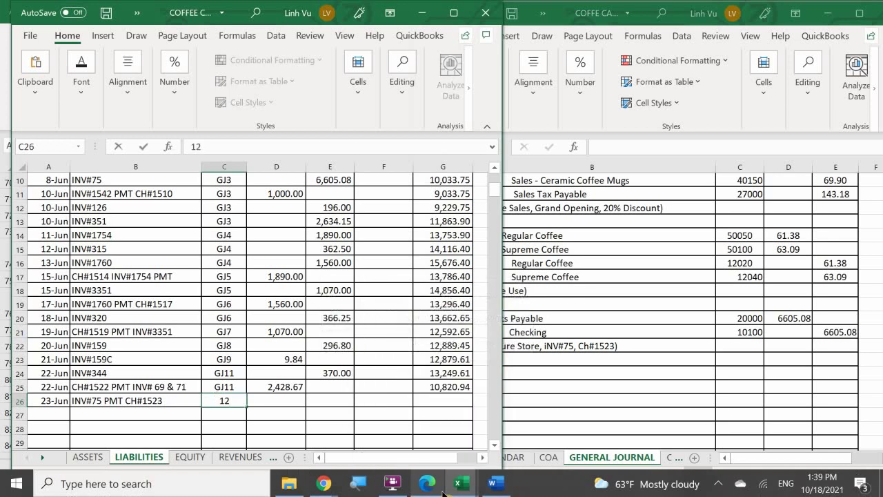
key("BackSpace")
type("GK")
key("BackSpace")
type("J12")
key("Return")
Enter a debit of 6605.08 in D26 and extend the Accounts Payable running balance formula from G25 to G26.
key("Right")
key("Up")
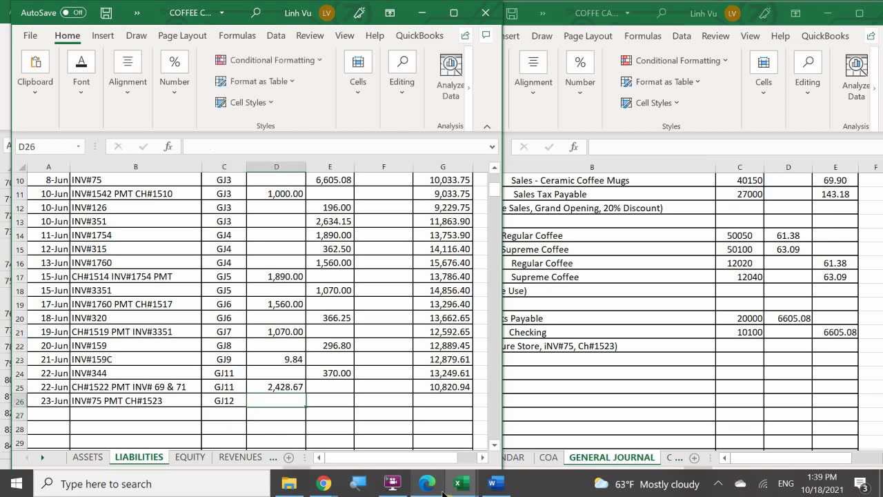
type("6605")
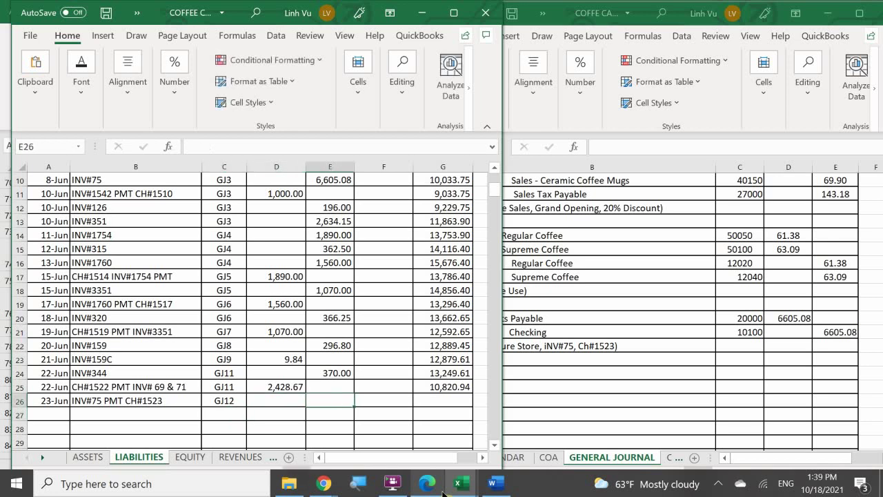
type(".0")
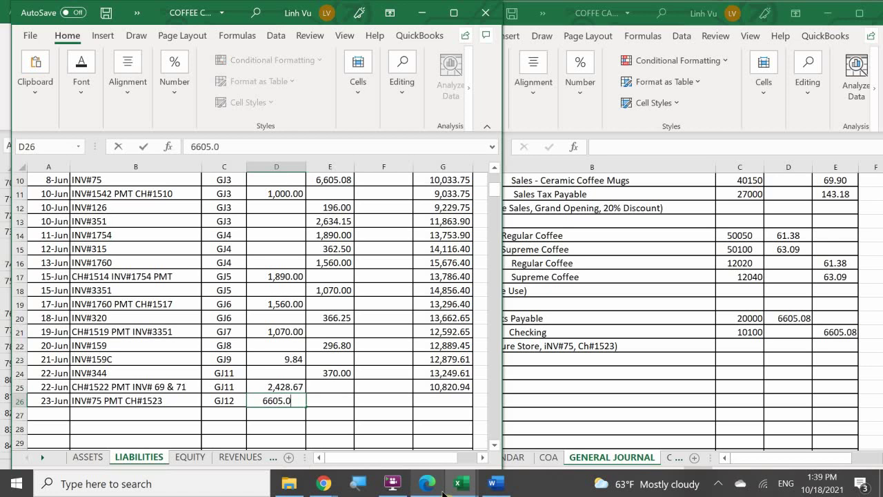
type("8")
key("Return")
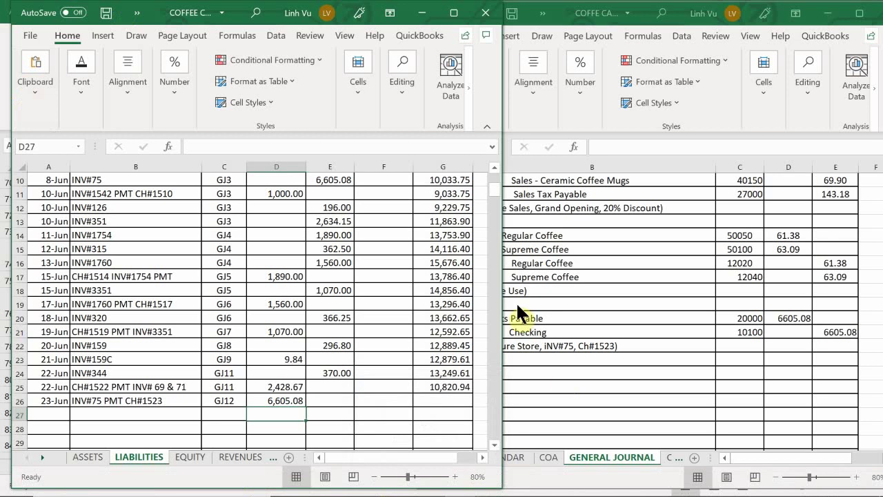
left_click(448, 387)
left_click_drag(472, 395, 474, 405)
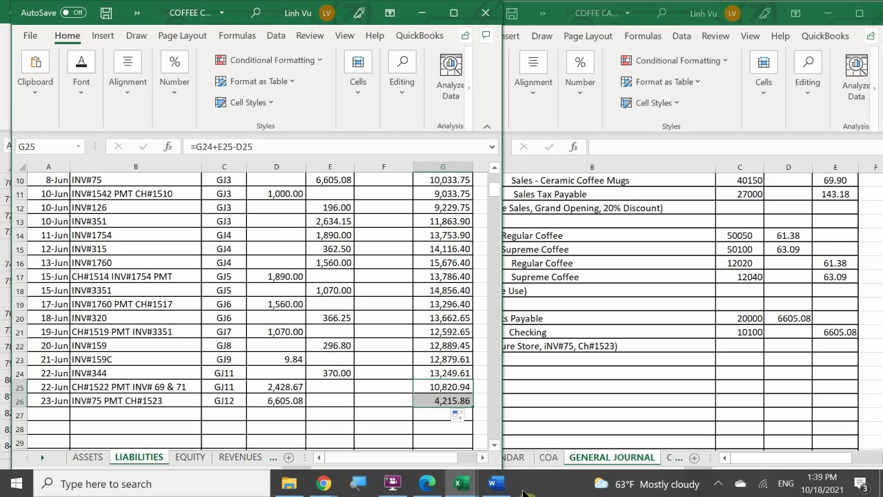
Date a new entry 6/23 in A48 of the Checking ledger on the assets sheet.
left_click(84, 458)
scroll(83, 376, "down", 9)
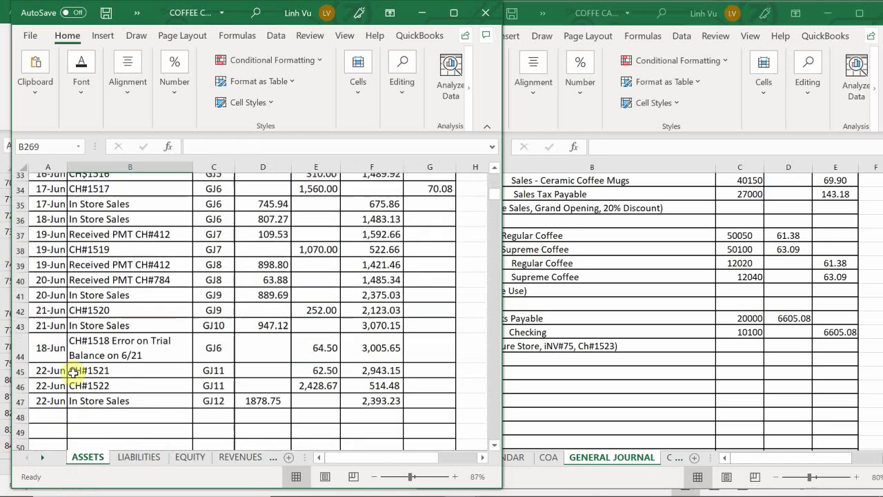
scroll(70, 372, "down", 3)
scroll(51, 359, "up", 1)
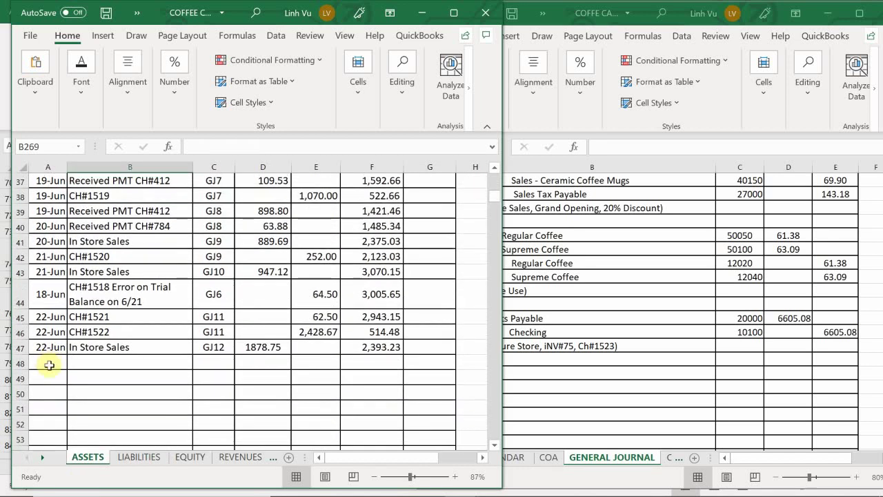
left_click(49, 365)
type("6/")
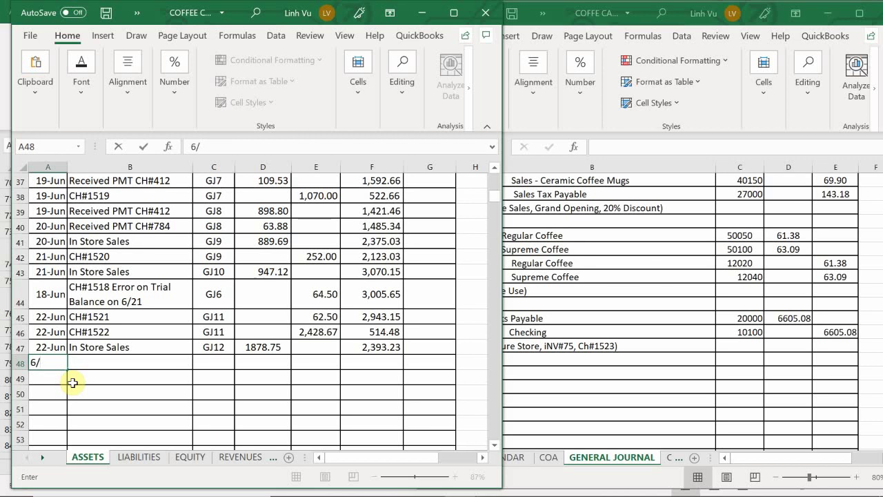
type("23")
key("Tab")
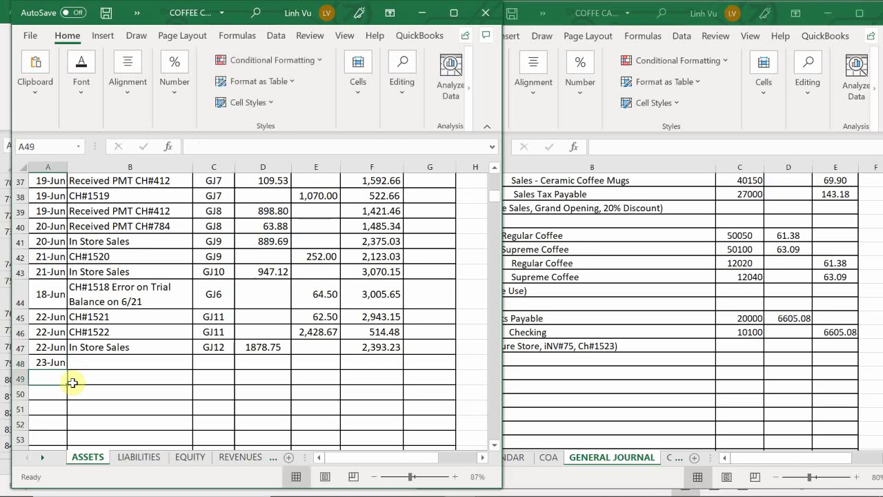
Describe the 23 June Checking entry in B48 as CH#1523 and give it the posting reference GJ12.
type("CH")
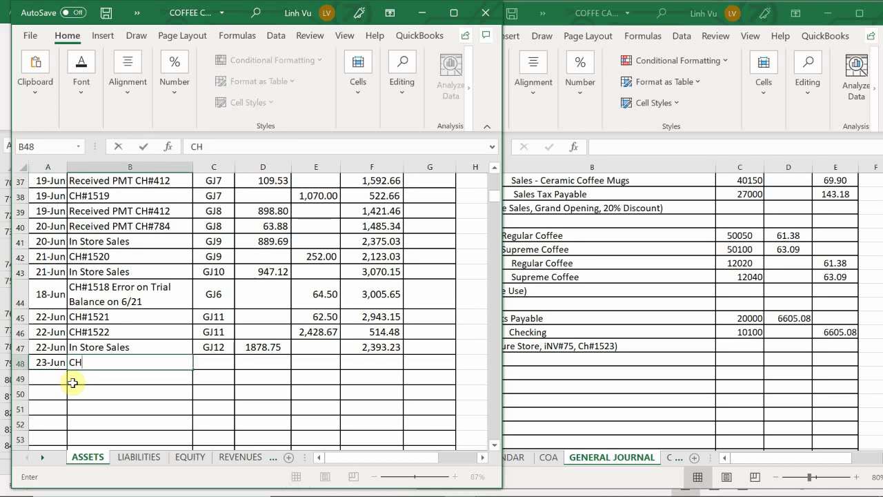
type("#1523")
key("Tab")
type("G")
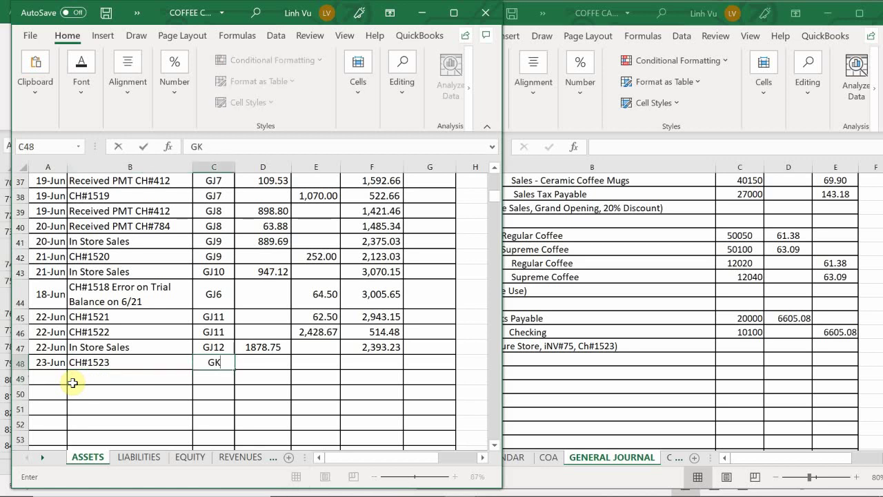
type("J12")
Enter a credit of 6605.08 in E48 and extend the Checking running balance formula from F47 to F48.
key("Tab")
key("Tab")
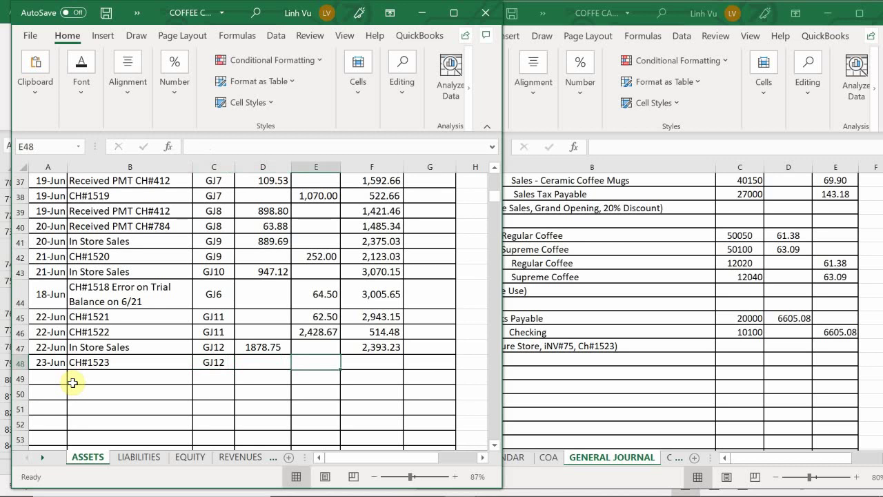
type("6605.08")
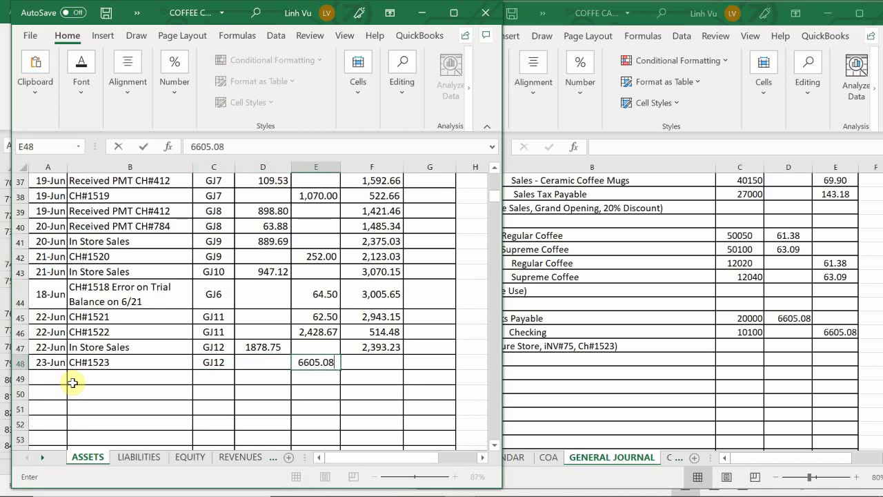
key("Return")
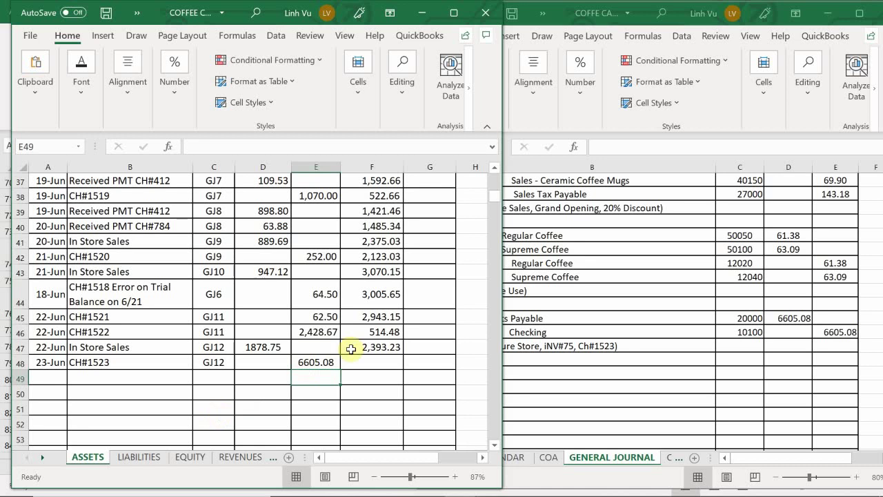
left_click(385, 352)
mouse_move(402, 354)
left_mouse_down()
mouse_move(403, 387)
mouse_move(401, 372)
left_mouse_up()
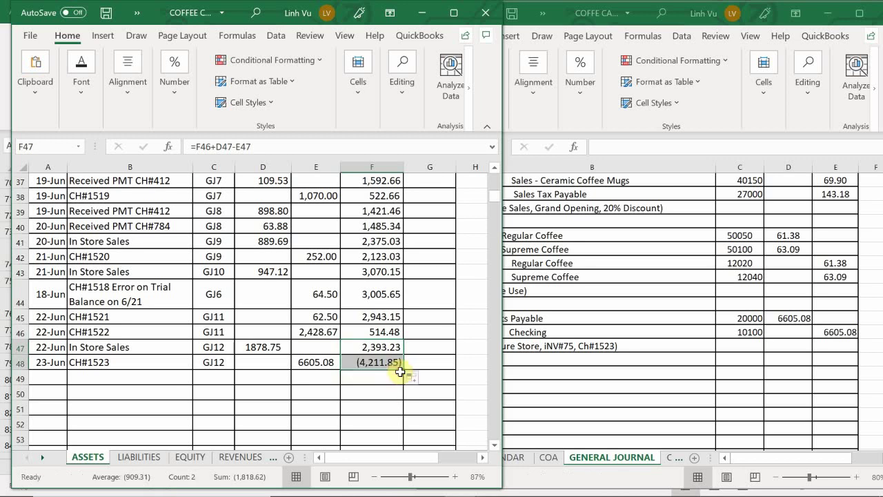
Enter 4211.85 in G48 as the credit balance of the Checking account.
left_click(415, 360)
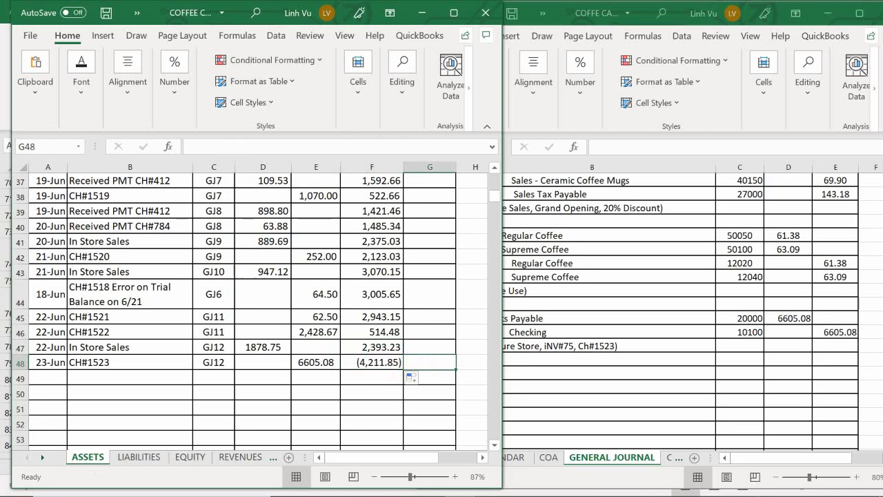
mouse_move(835, 470)
type("4211.85")
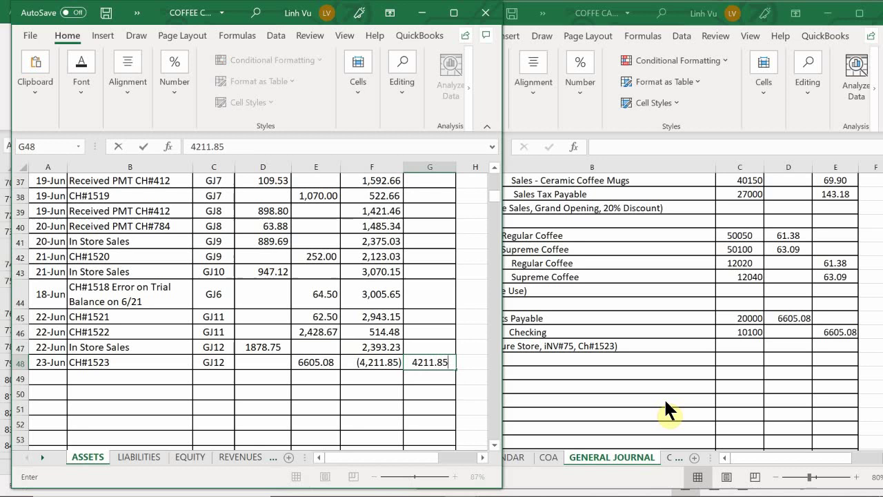
key("Return")
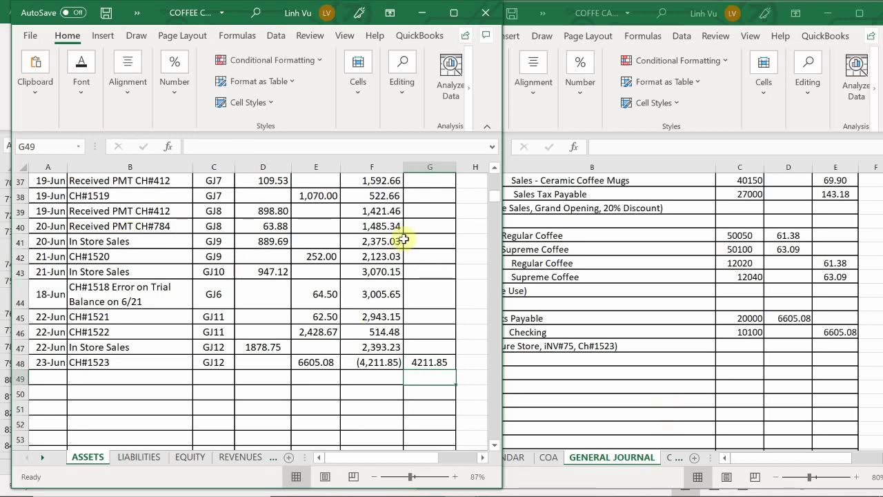
Set the font colour of the negative balance in F48 to white to hide it.
left_click(376, 360)
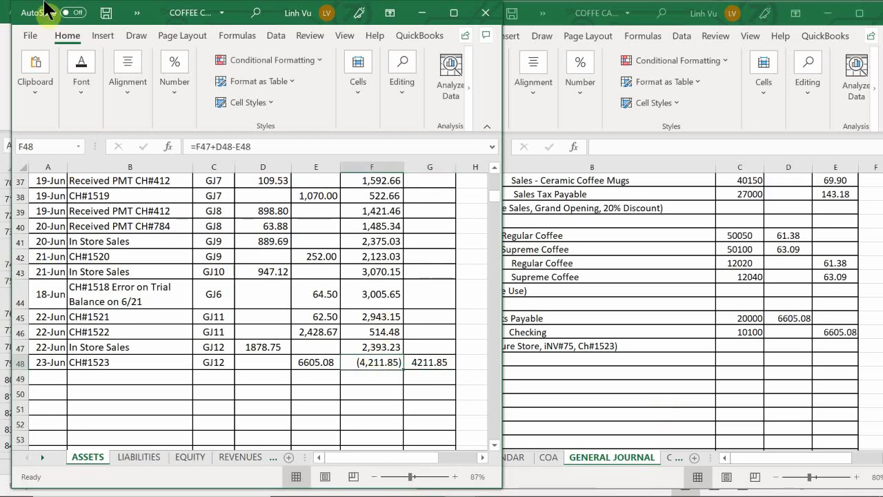
left_click(83, 88)
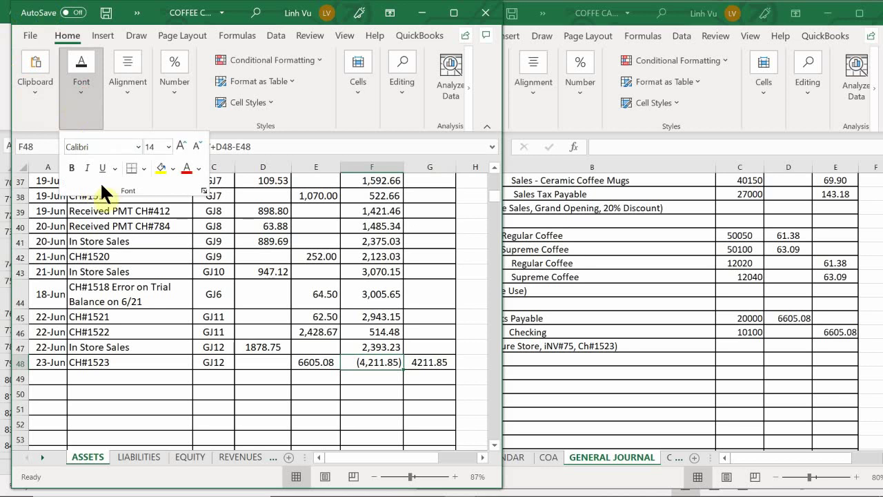
left_click(199, 169)
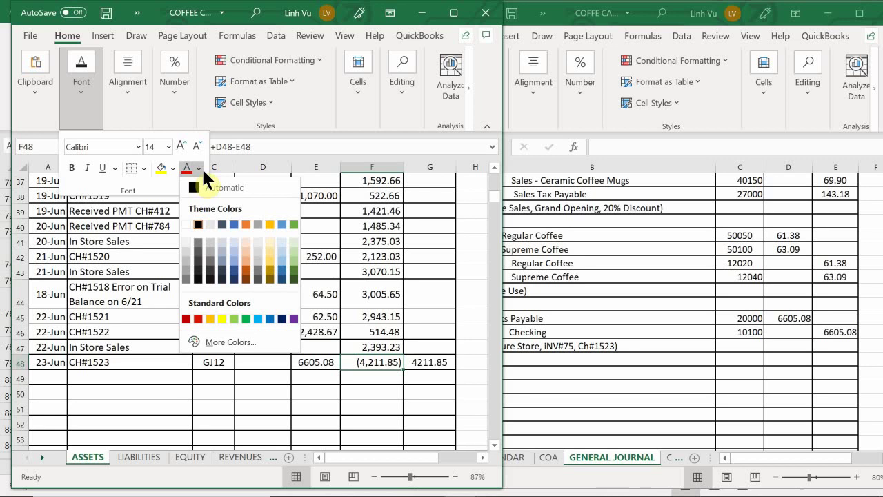
left_click(186, 224)
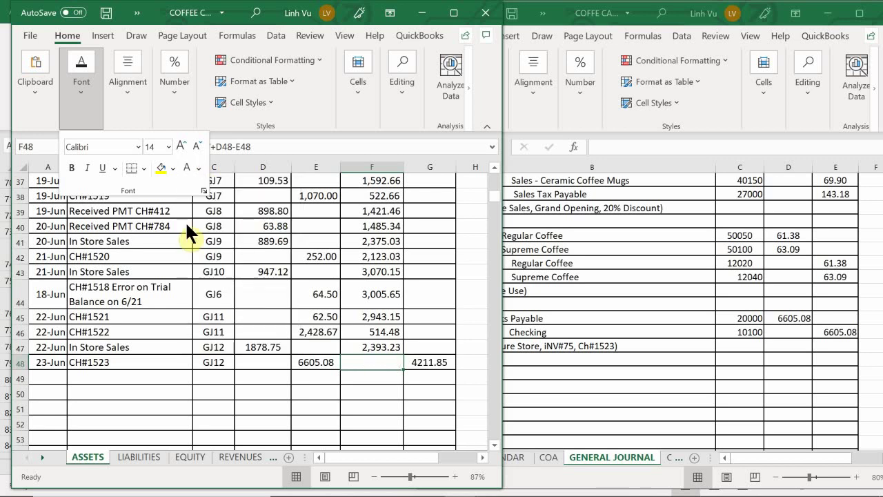
left_click(379, 383)
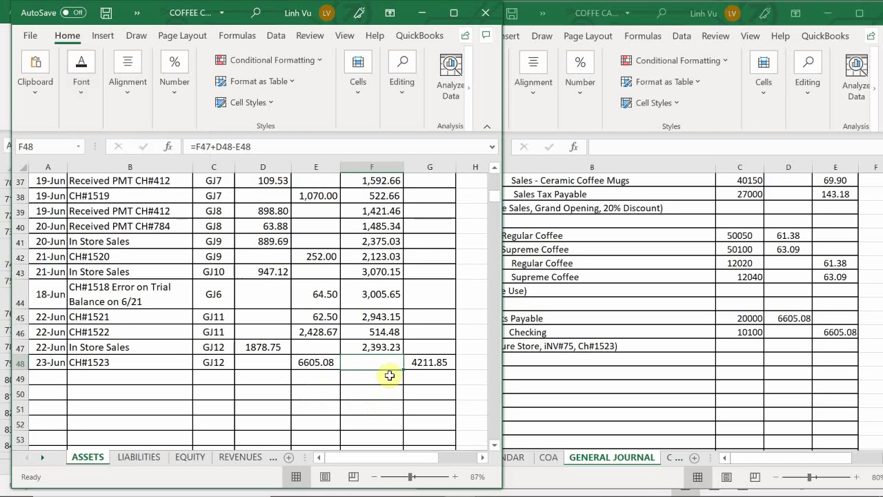
Inspect the formula behind the hidden balance in F48 and leave it as is.
left_click(391, 376)
double_click(365, 362)
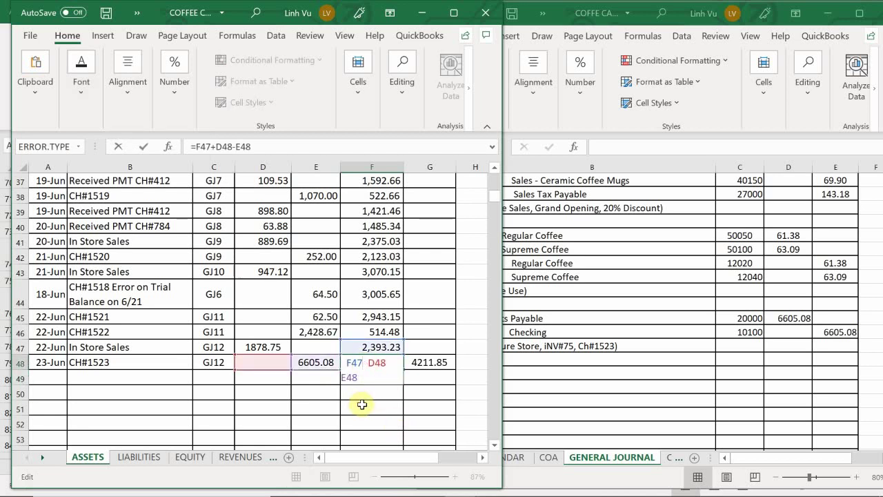
key("Return")
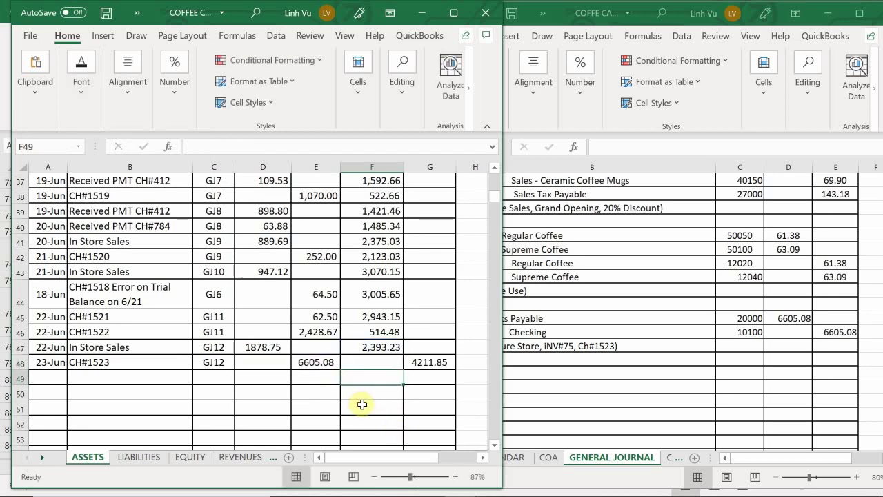
left_click(411, 409)
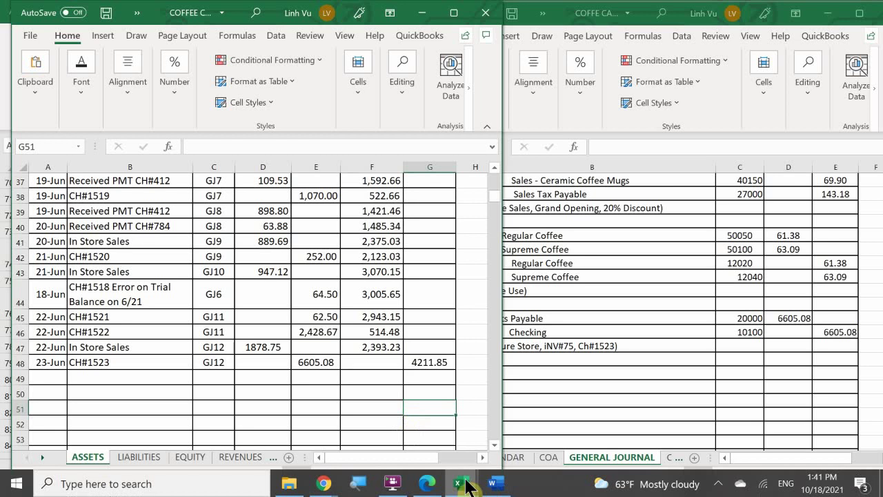
In the subsidiary ledger workbook, enter the date 6/23 in A78 of the Furniture Store vendor account.
mouse_move(466, 485)
left_click(431, 447)
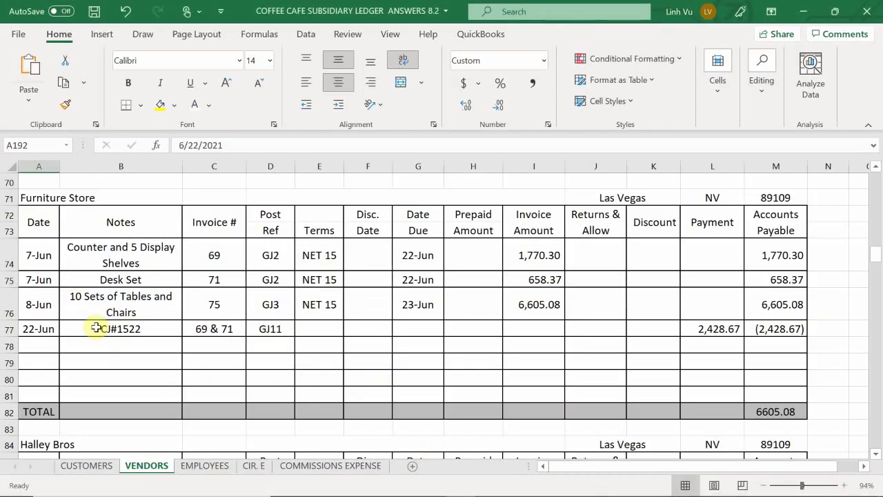
scroll(84, 375, "up", 1)
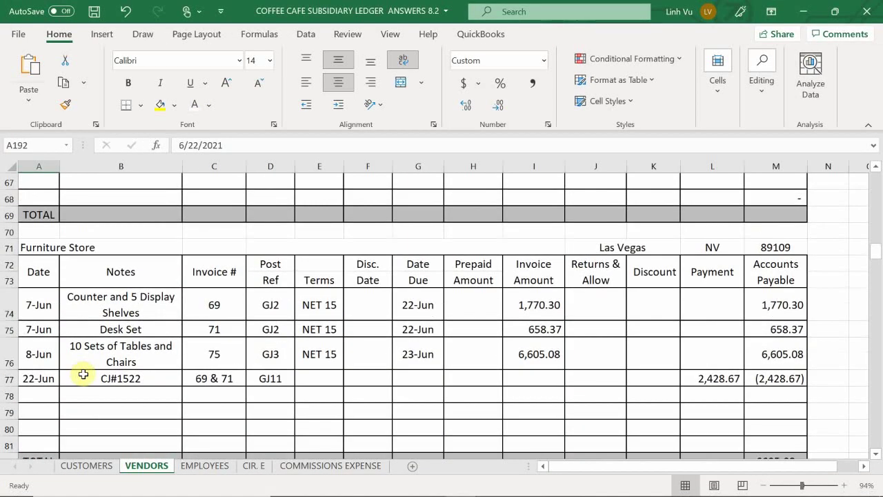
left_click(30, 395)
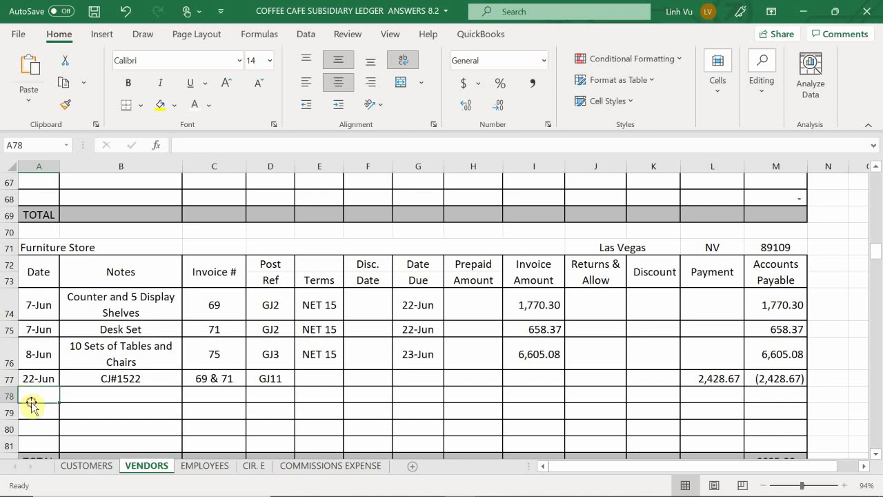
type("6/23")
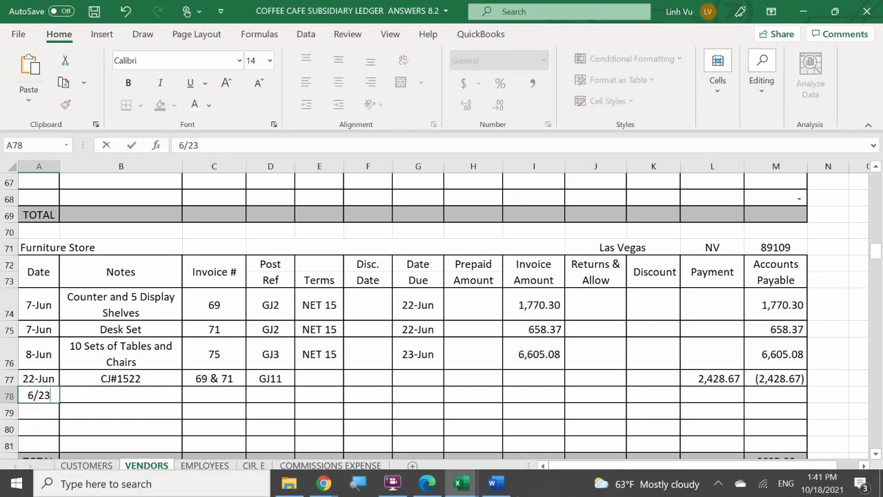
key("Tab")
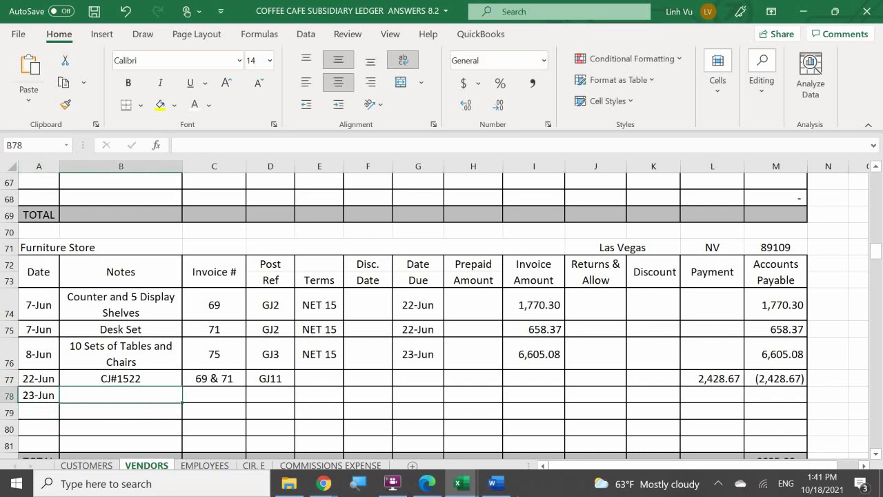
Enter the note CH#1523 in B78 of the Furniture Store account.
type("CH$")
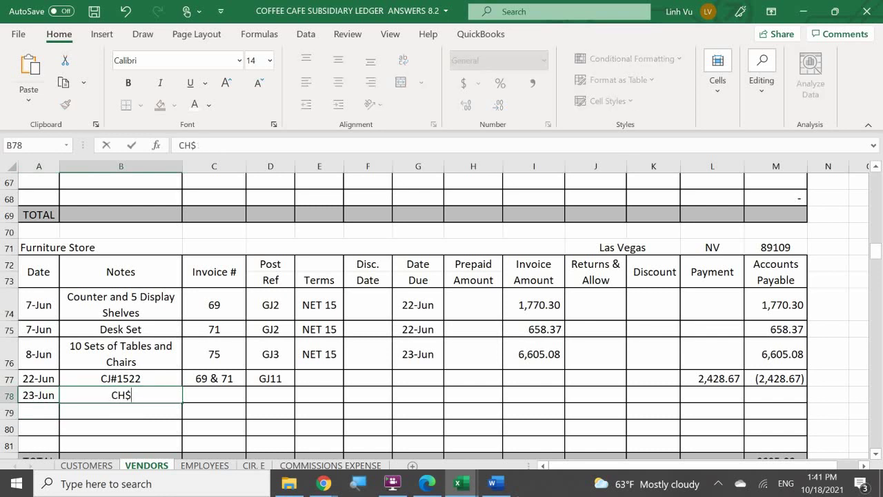
key("BackSpace")
type("@#")
key("BackSpace")
key("BackSpace")
type("@")
type("1523")
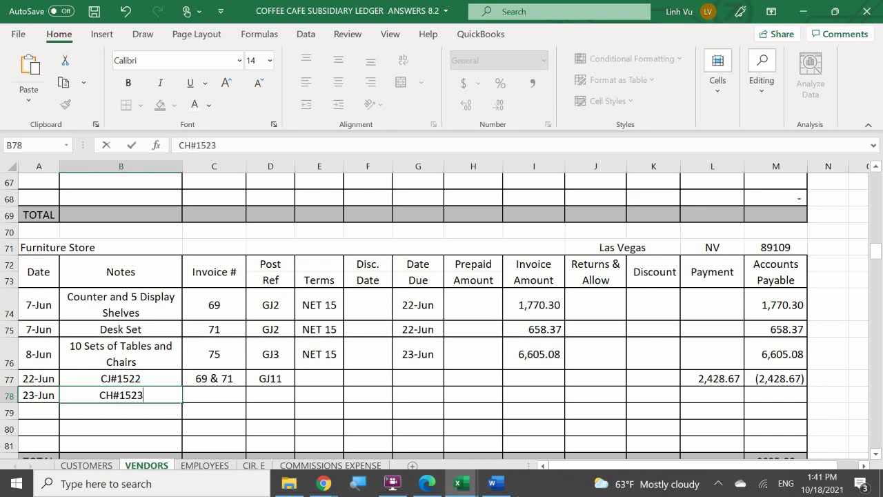
key("Tab")
Enter invoice number 75 in C78 and post reference GJ12 in D78.
type("7")
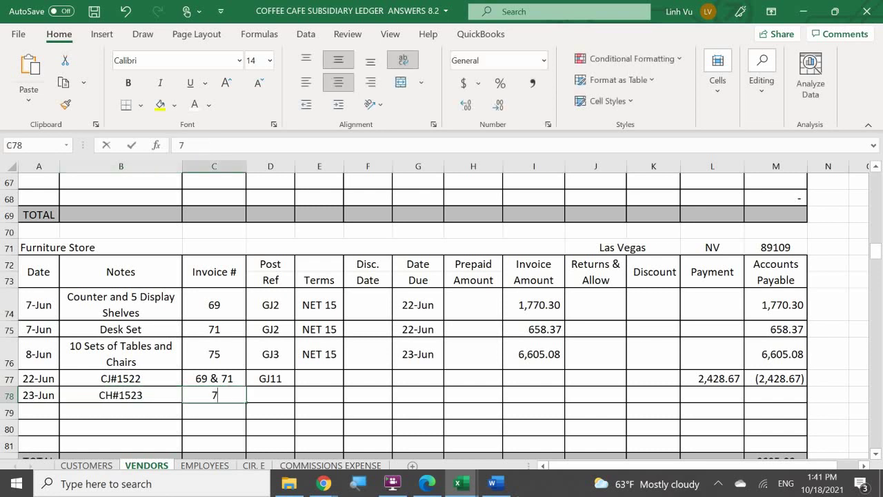
type("5")
key("Tab")
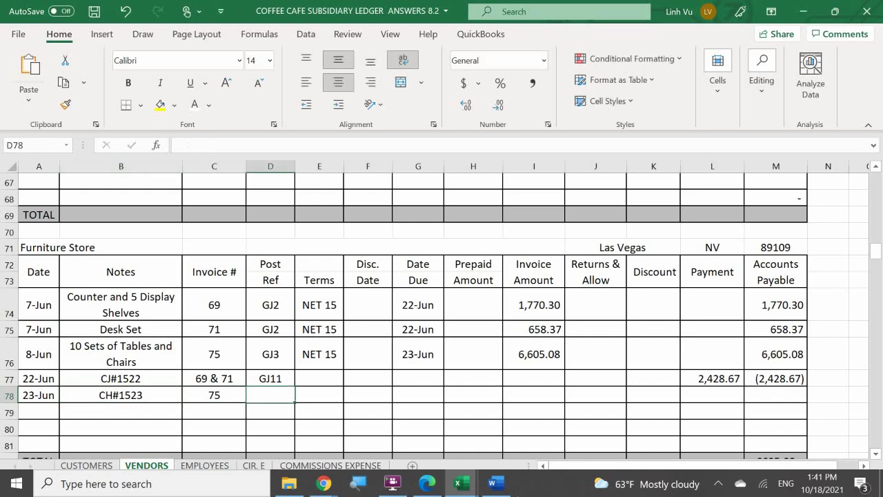
type("GJ")
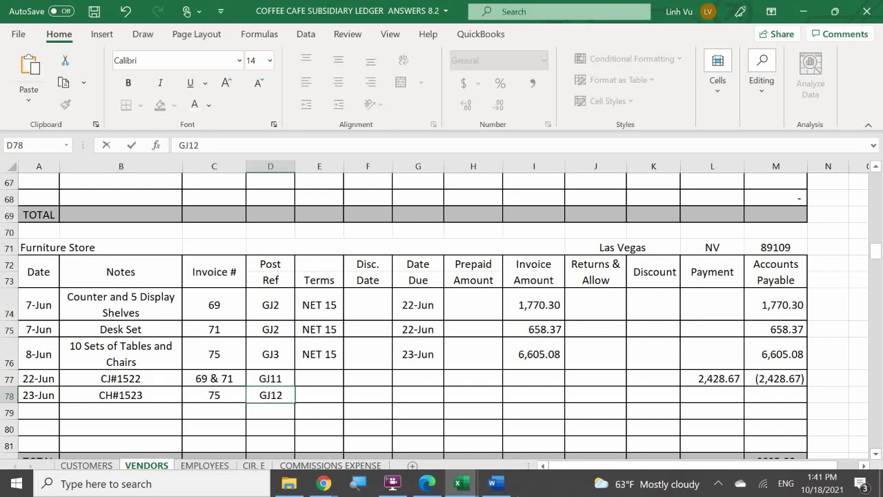
type("12")
Enter the payment amount 6605.08 in L78 of the Furniture Store account.
key("Tab")
key("Tab")
key("Tab")
key("Tab")
key("Tab")
key("Tab")
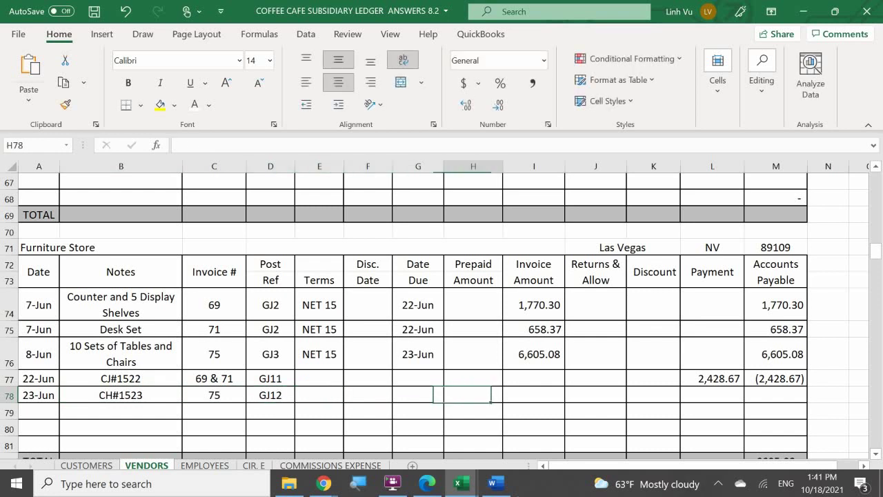
key("Tab")
key("Tab")
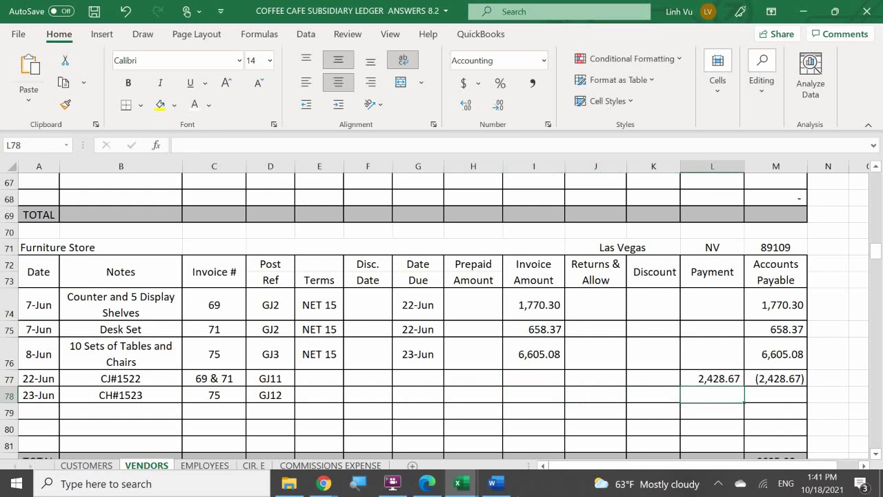
key("Tab")
key("Tab")
key("Left")
key("Left")
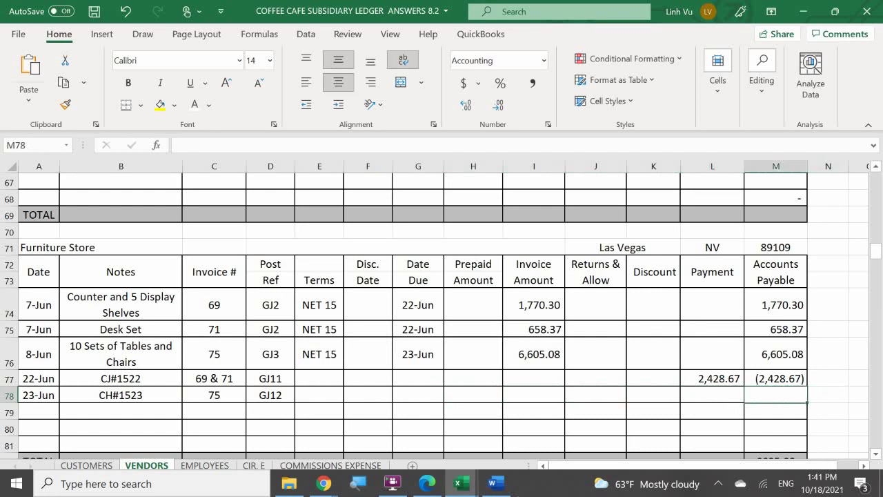
type("6,")
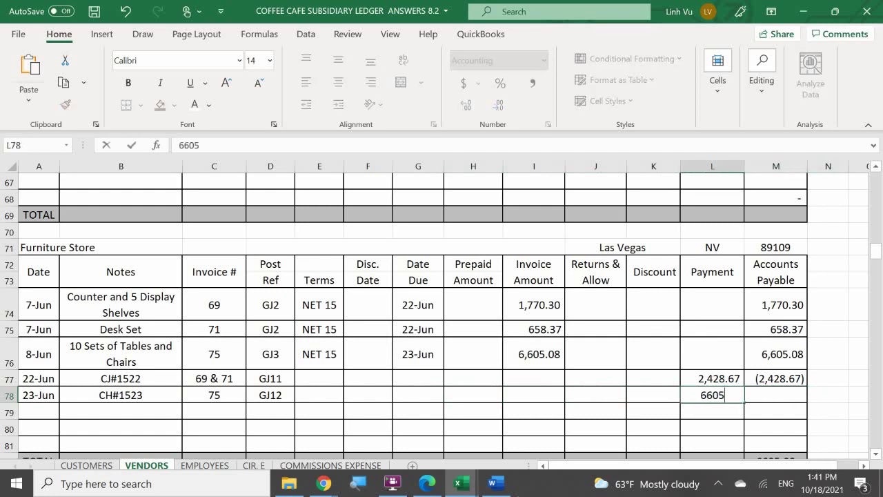
type("605.08")
key("Return")
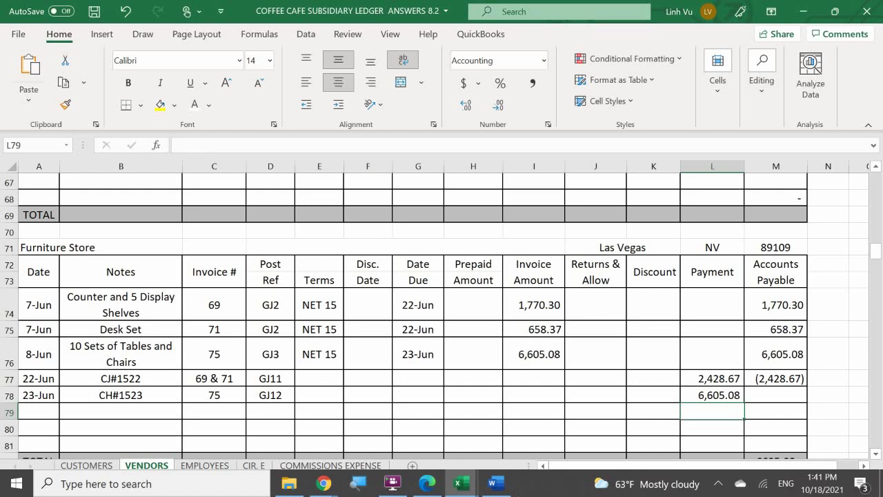
Extend the Accounts Payable formula from M77 down to M78 and check the Furniture Store account's total row.
left_click(803, 379)
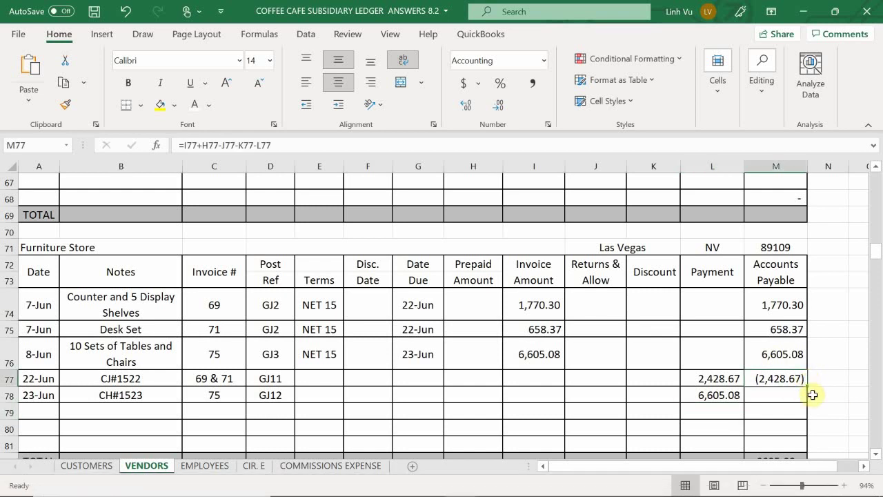
left_click_drag(809, 390, 799, 416)
left_click(797, 379)
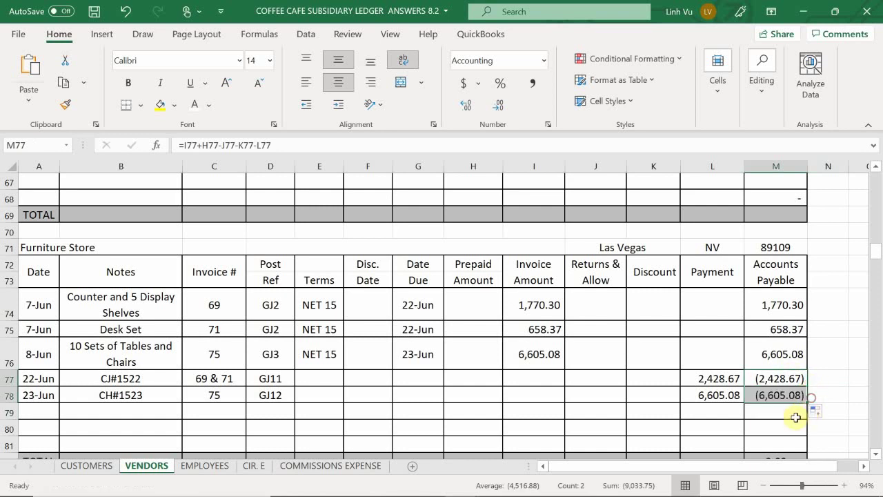
left_click(796, 417)
scroll(795, 417, "down", 1)
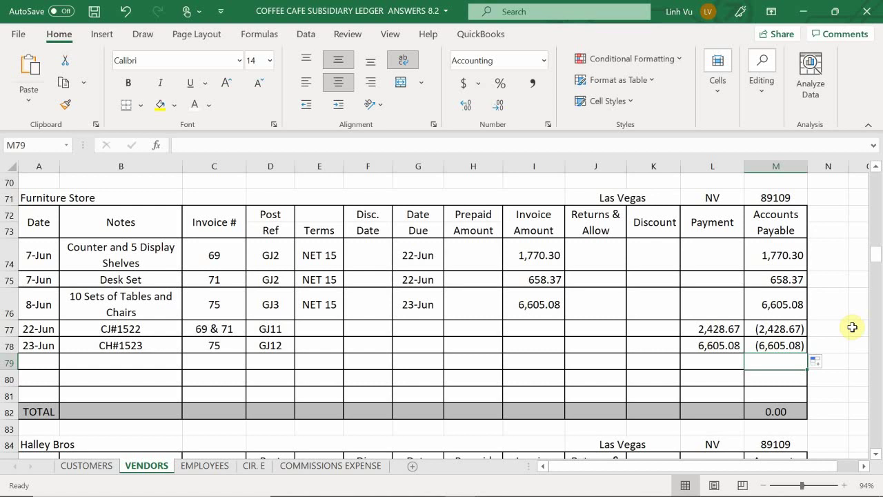
scroll(853, 327, "up", 1)
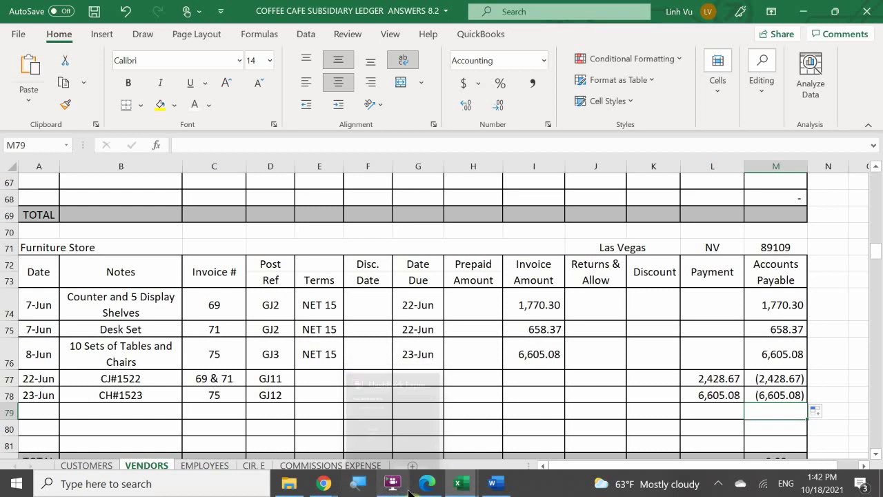
Review the 23 June general journal entry, the Checking account in the general ledger and the inventory workbook.
mouse_move(461, 483)
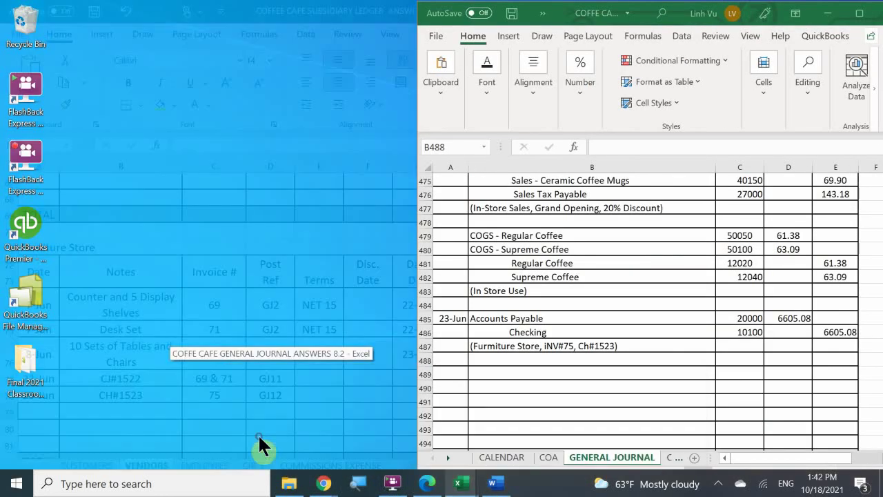
left_click(258, 435)
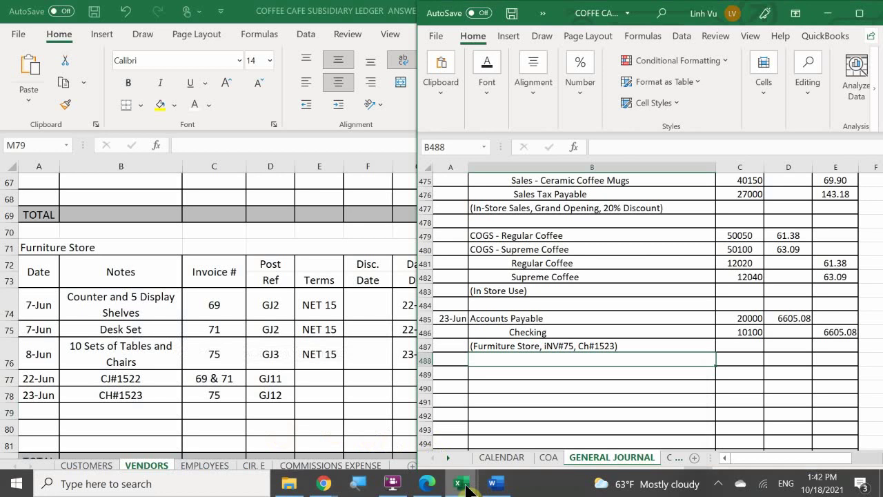
mouse_move(466, 487)
left_click(380, 432)
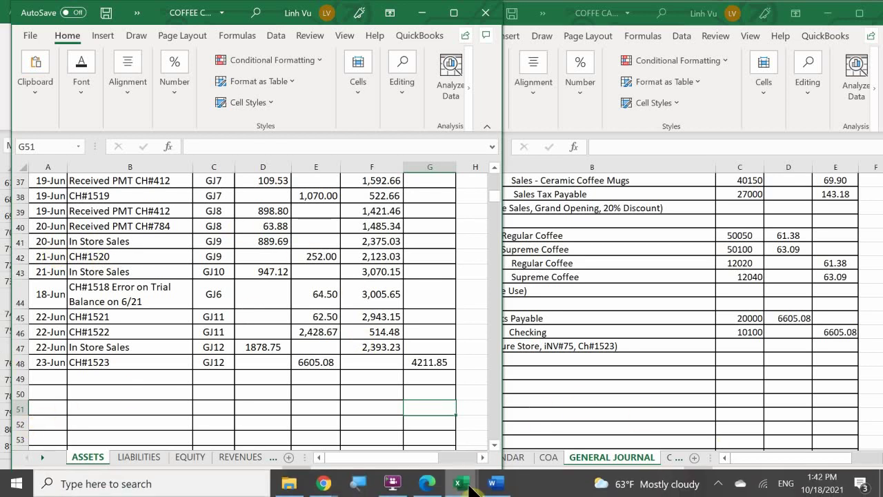
mouse_move(460, 481)
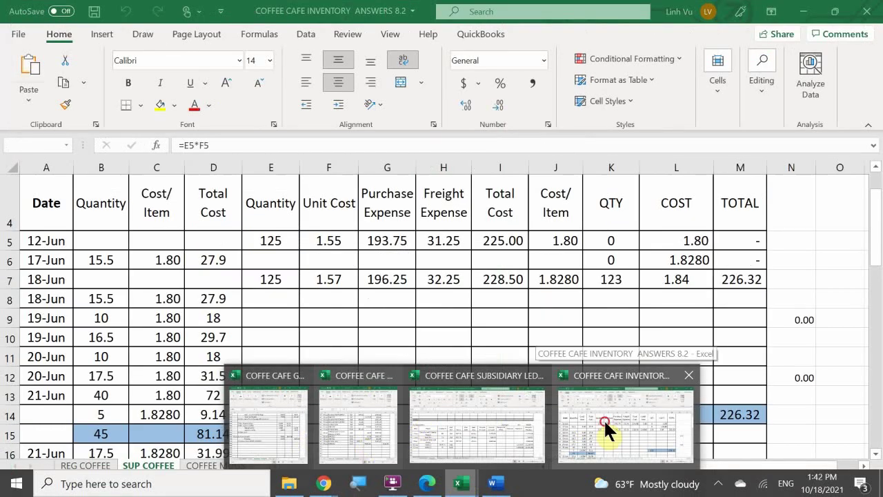
left_click(604, 417)
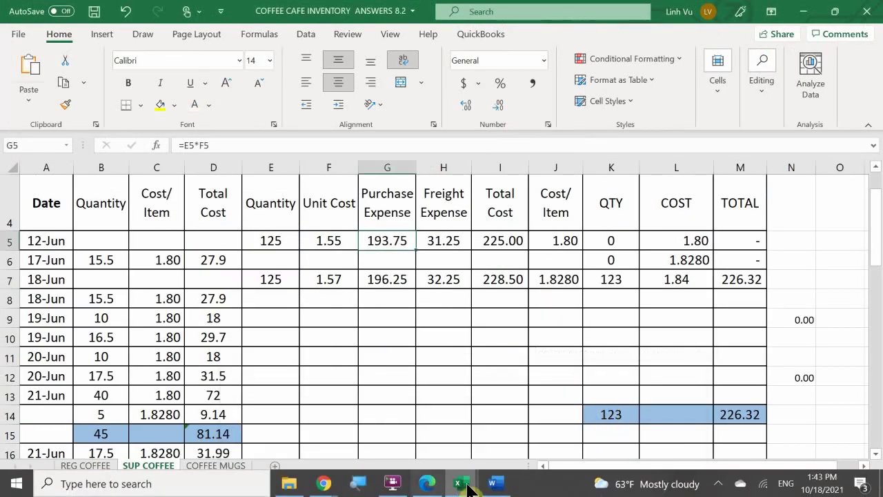
Return to the general ledger workbook and examine the entries of the Regular Coffee account 12020 on the ASSETS sheet.
mouse_move(460, 483)
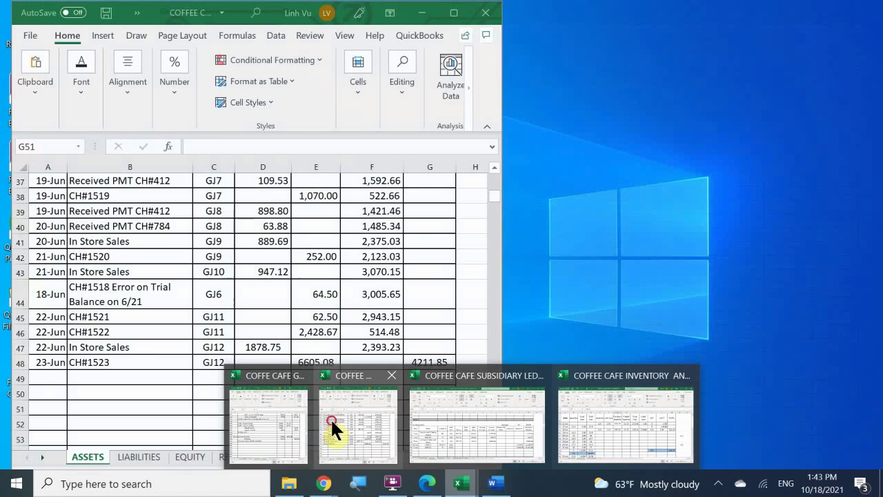
left_click(330, 417)
left_click(240, 347)
scroll(233, 293, "down", 20)
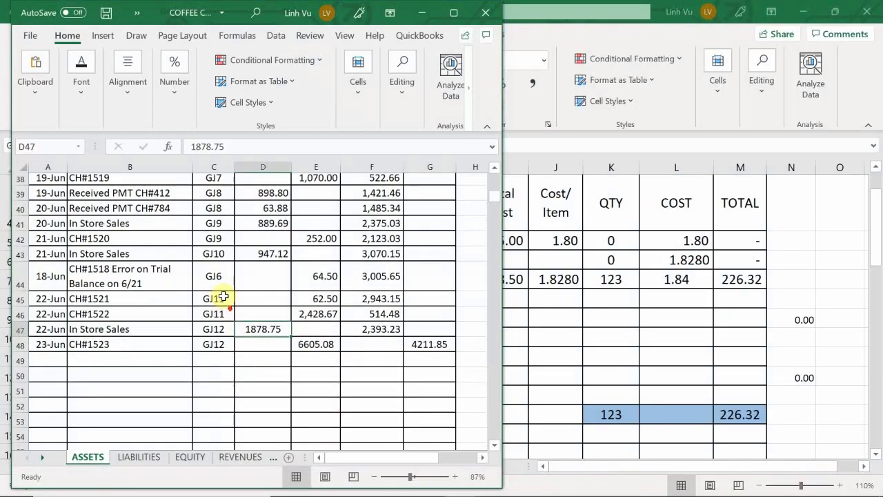
scroll(232, 292, "down", 11)
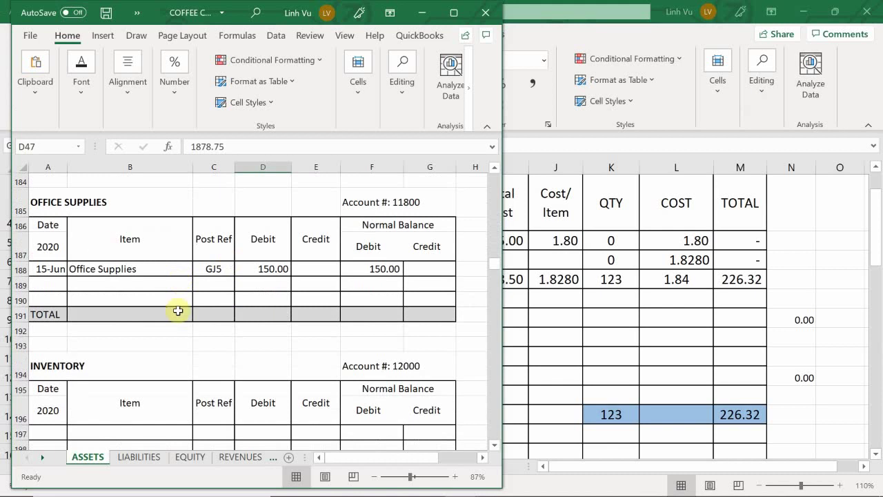
scroll(213, 316, "down", 8)
scroll(214, 371, "up", 2)
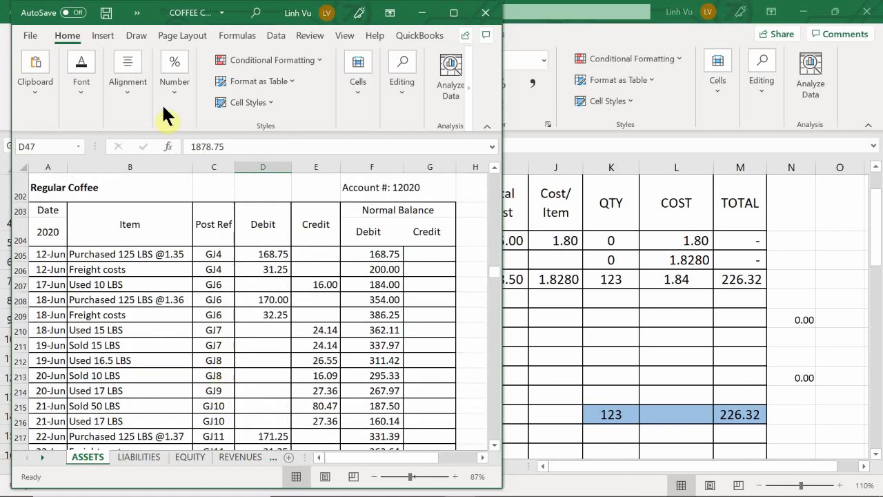
scroll(177, 224, "down", 1)
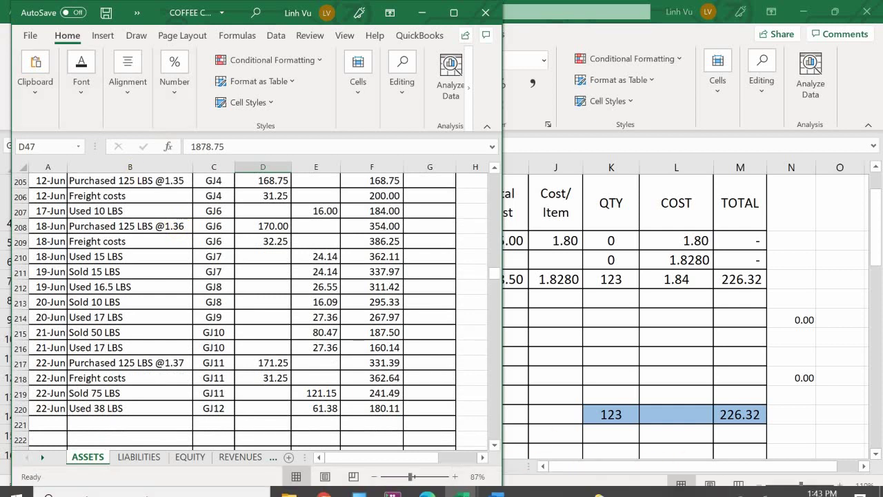
Check the 23 June transactions in the Word document and open the REG COFFEE sheet of the inventory workbook.
left_click(492, 483)
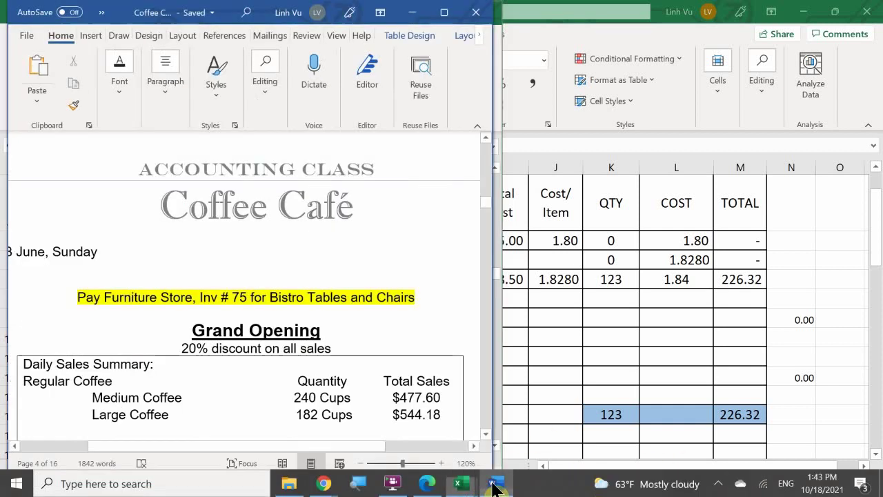
left_click(610, 376)
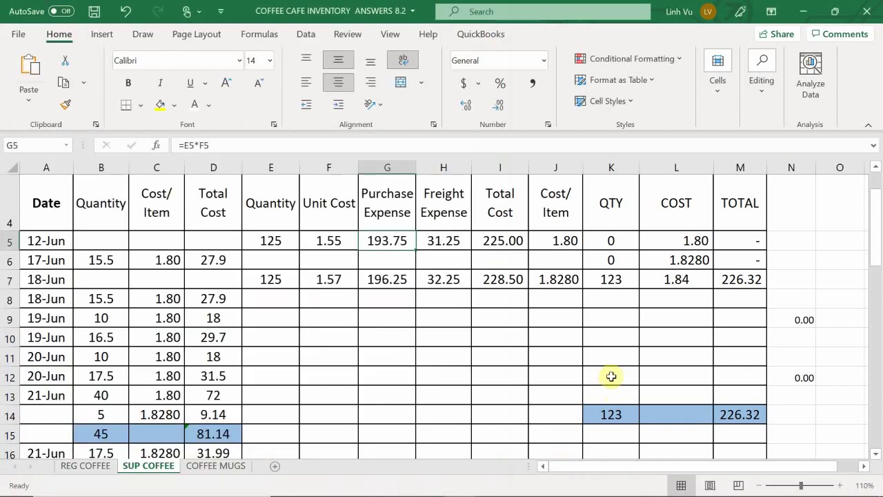
left_click(96, 469)
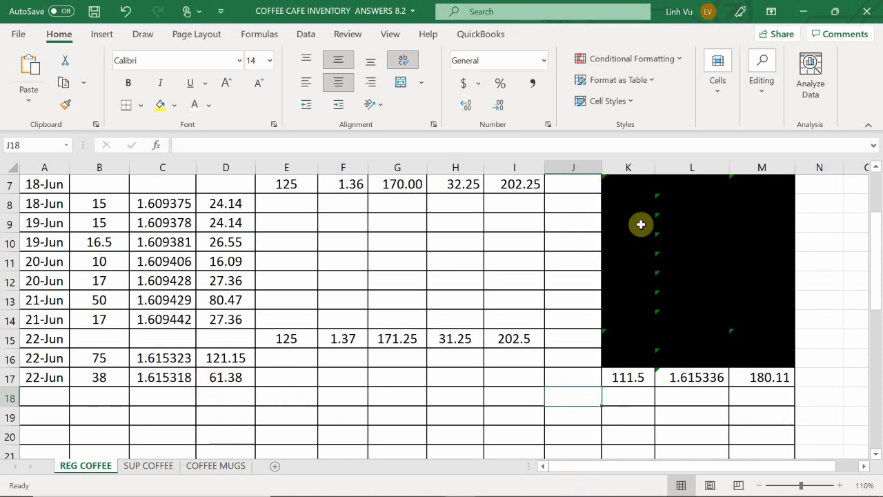
Preview the blacked-out inventory balances in K9:M16 with No Fill, keeping black as their fill colour.
left_click_drag(636, 219, 770, 357)
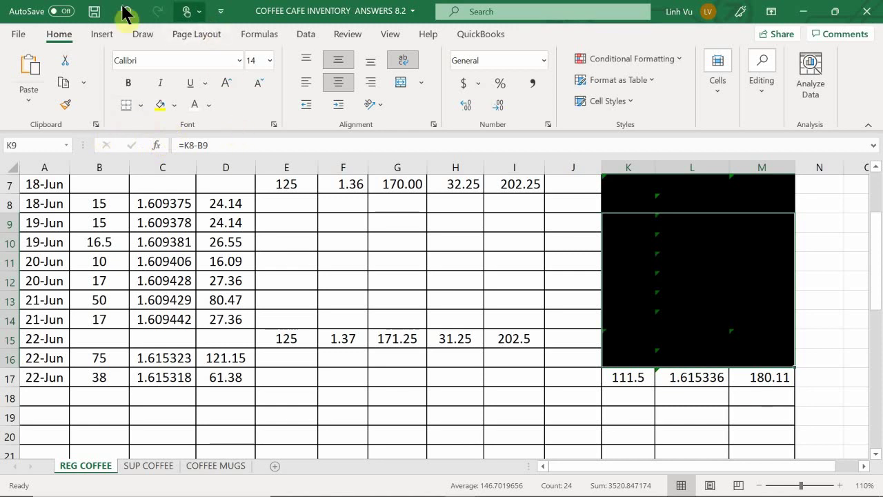
left_click(174, 105)
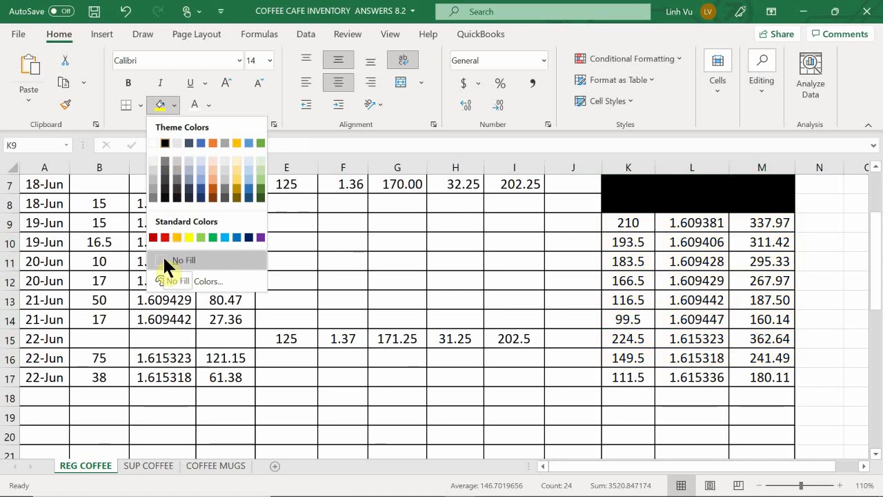
left_click(165, 142)
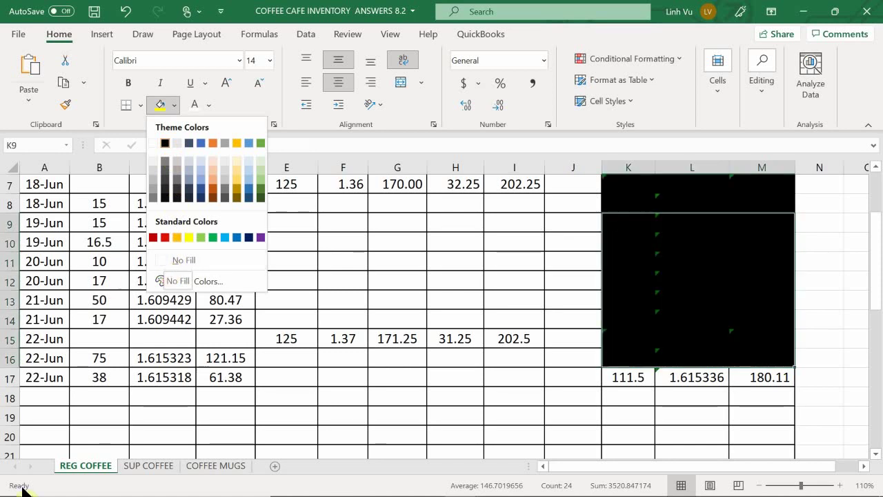
Open the SUP COFFEE sheet and examine the Supreme Coffee cost of goods sold, purchases and inventory on hand.
left_click(140, 466)
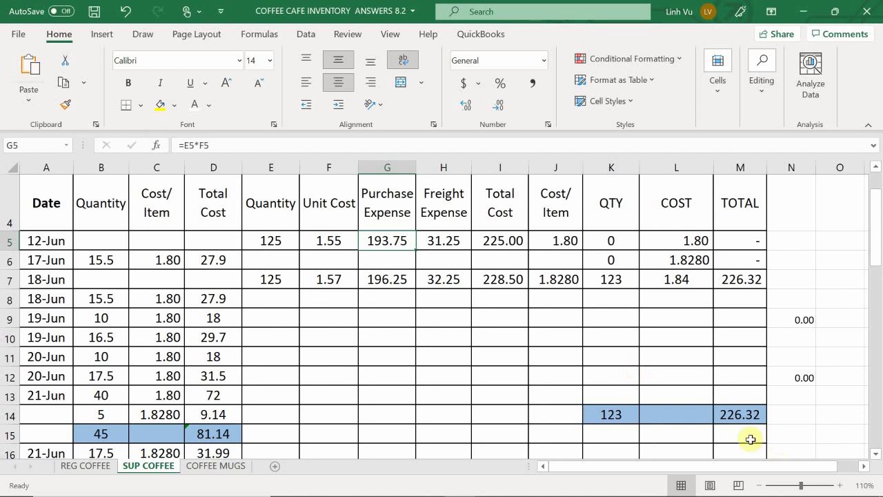
scroll(751, 440, "down", 1)
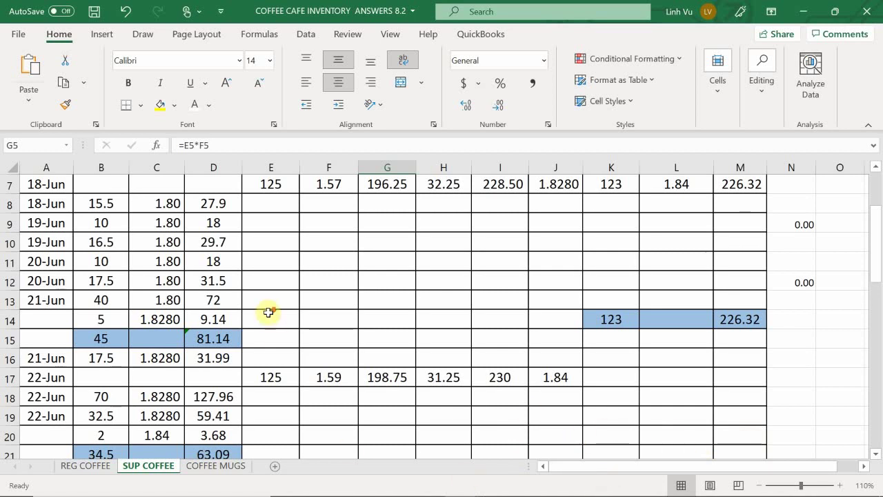
scroll(268, 312, "down", 2)
scroll(268, 312, "up", 1)
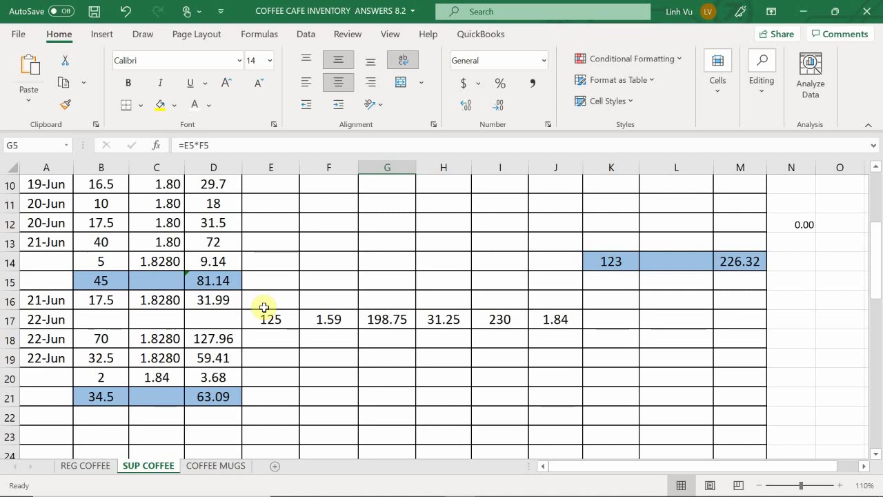
scroll(264, 306, "up", 3)
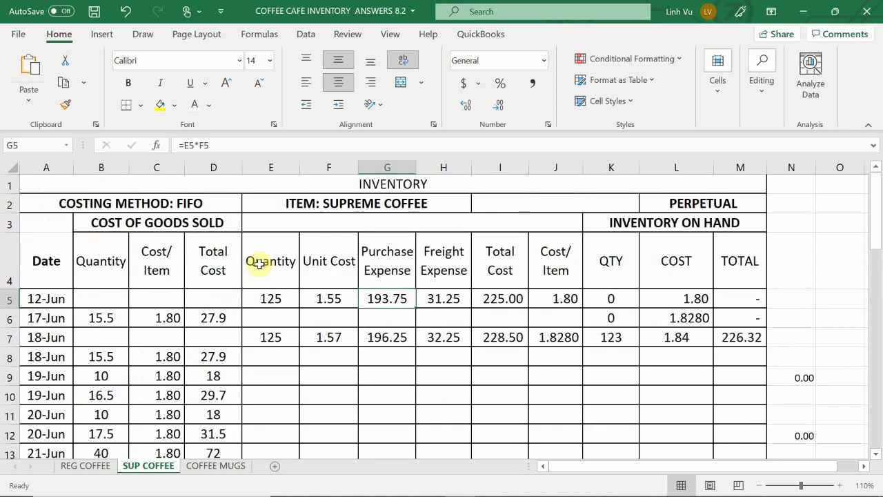
scroll(259, 263, "down", 4)
scroll(258, 263, "up", 1)
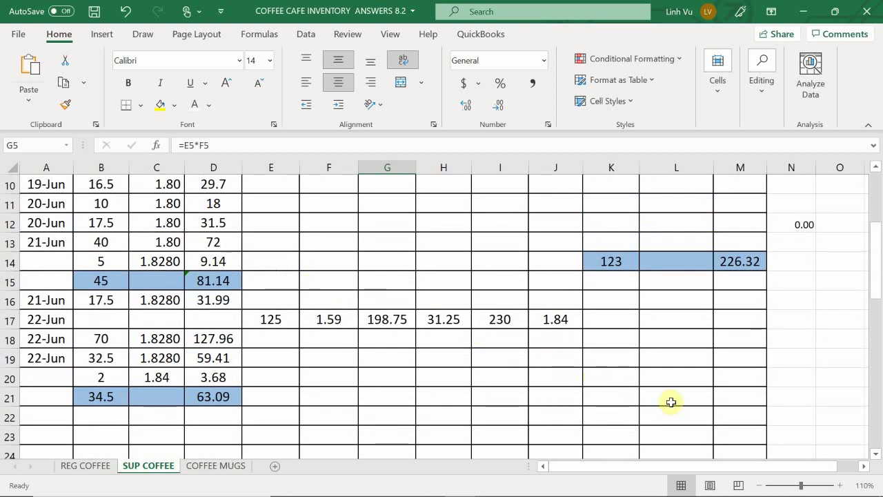
scroll(865, 436, "up", 3)
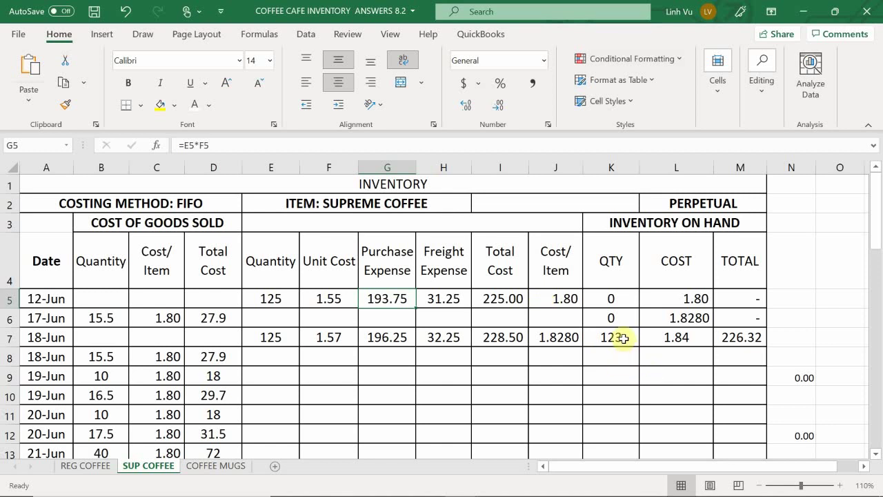
scroll(623, 338, "down", 5)
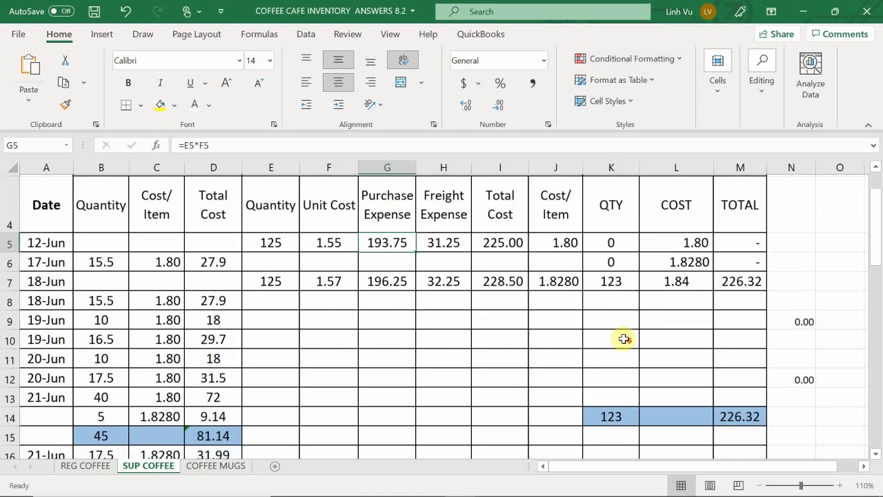
scroll(556, 329, "up", 2)
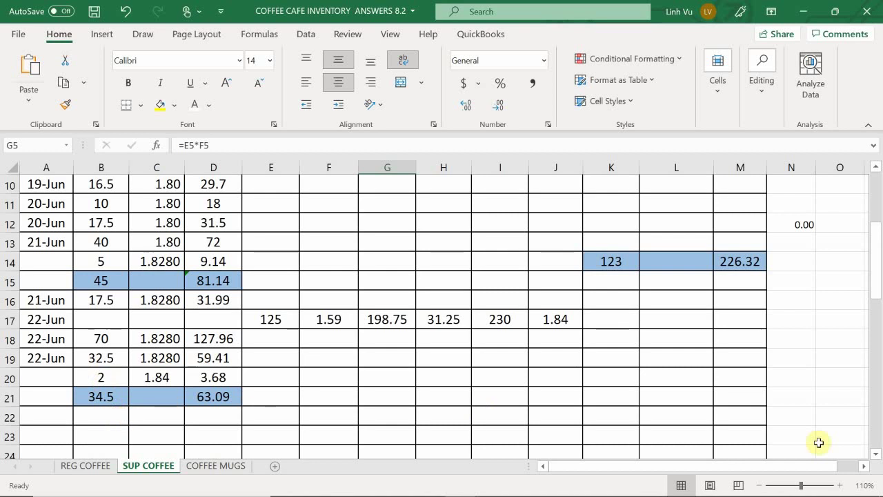
scroll(804, 409, "up", 3)
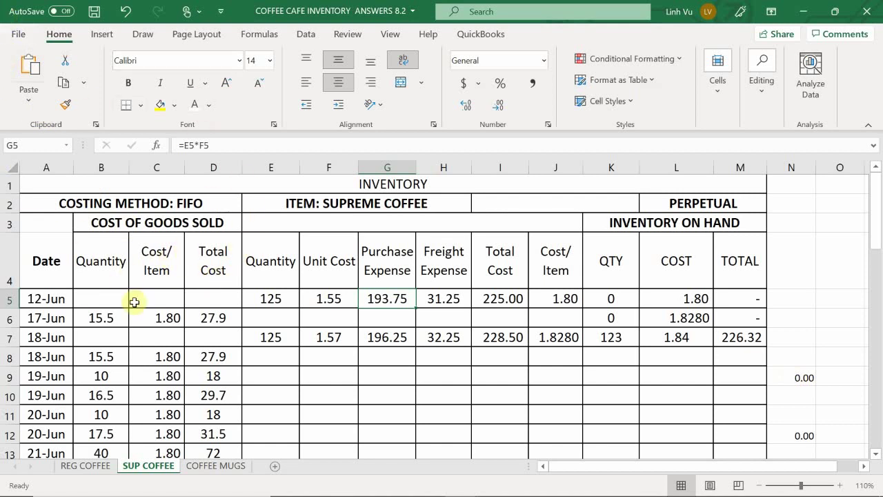
scroll(142, 331, "down", 1)
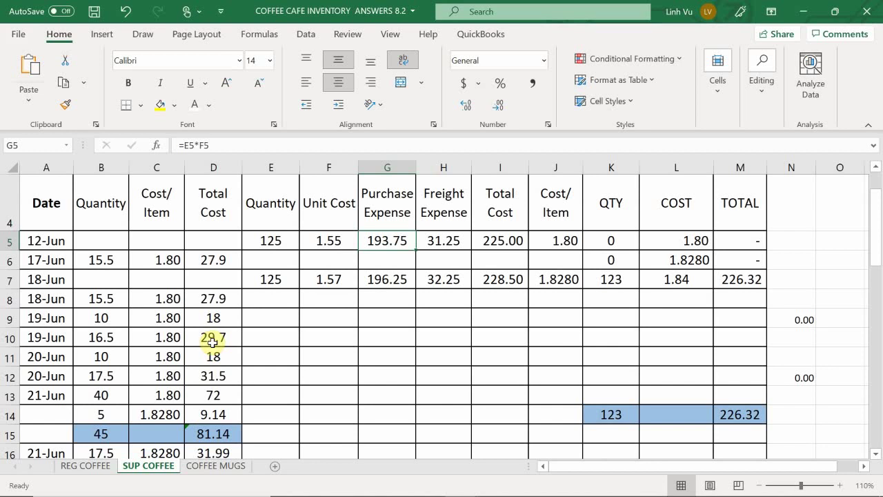
left_click(625, 240)
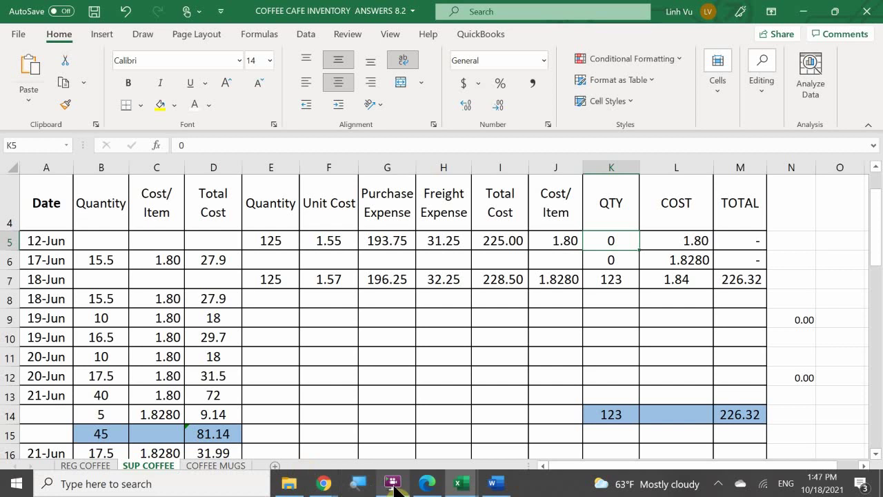
Switch to the general ledger workbook and examine the June Supreme Coffee entries on the ASSETS sheet.
mouse_move(457, 482)
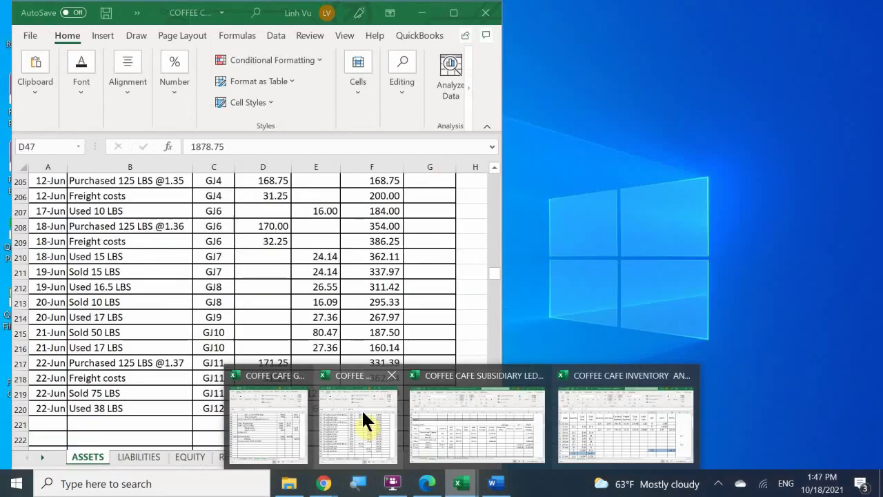
left_click(362, 409)
scroll(328, 340, "down", 9)
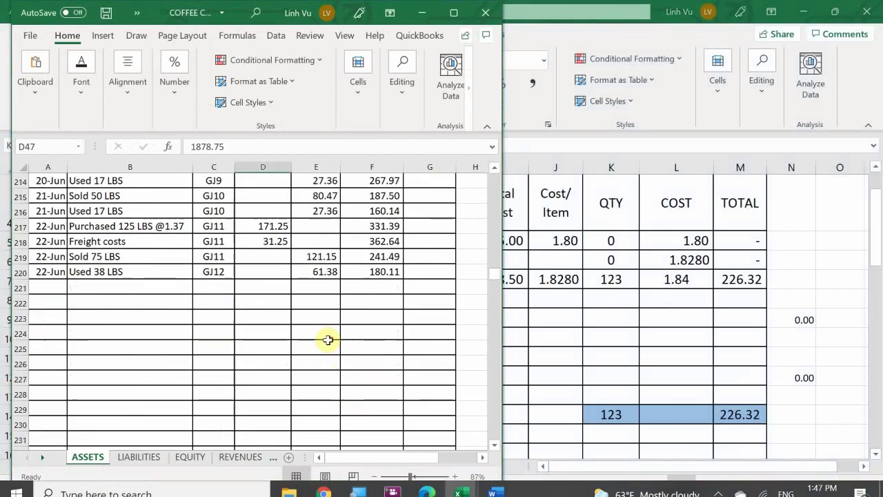
scroll(328, 339, "down", 10)
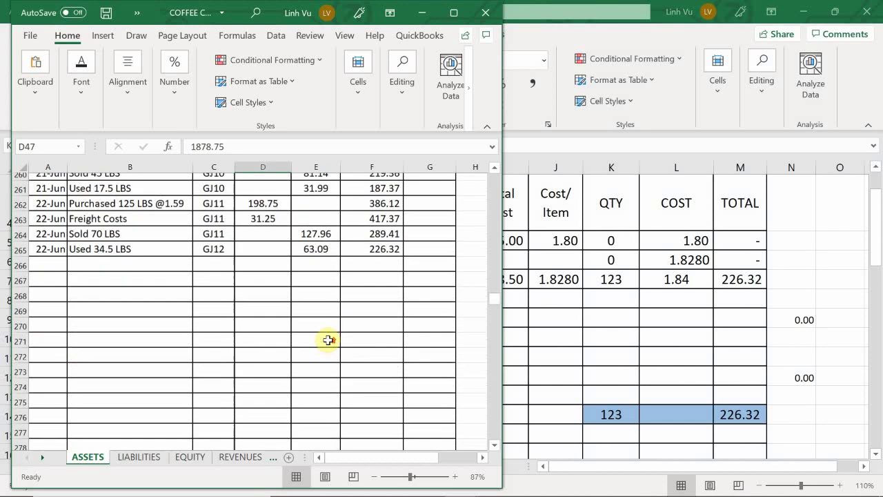
scroll(328, 340, "up", 2)
scroll(328, 340, "up", 1)
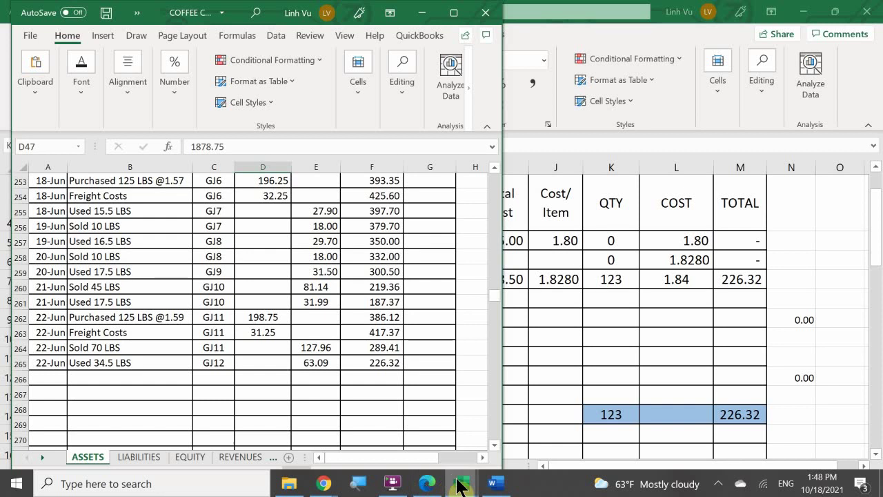
Bring up the general journal workbook and the Word document, and check the 23 June Furniture Store payment entry.
mouse_move(459, 486)
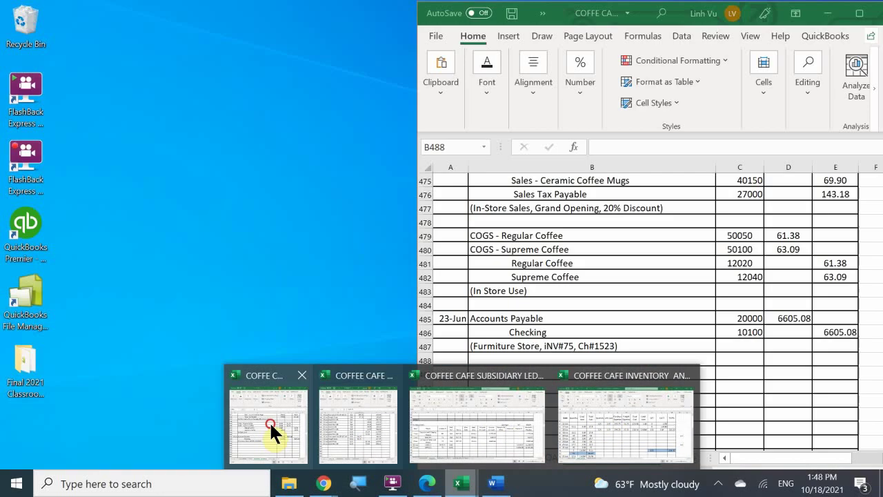
left_click(271, 430)
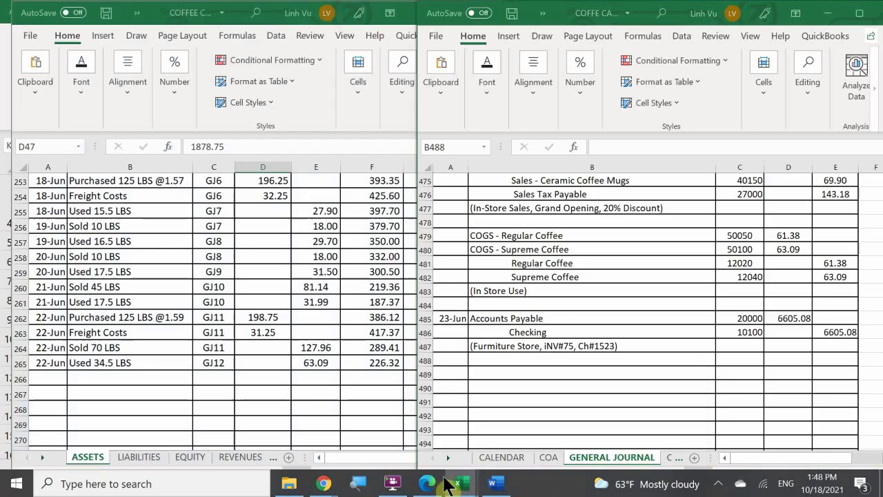
left_click(494, 483)
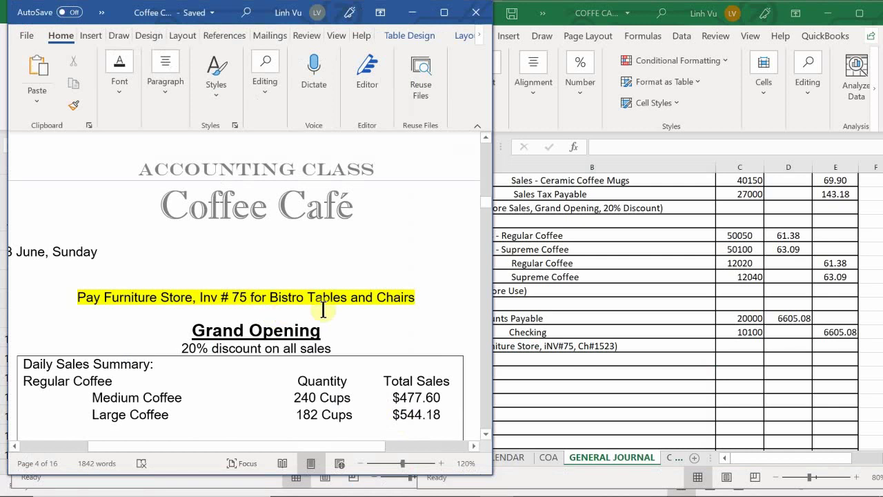
left_click(550, 302)
scroll(506, 283, "down", 4)
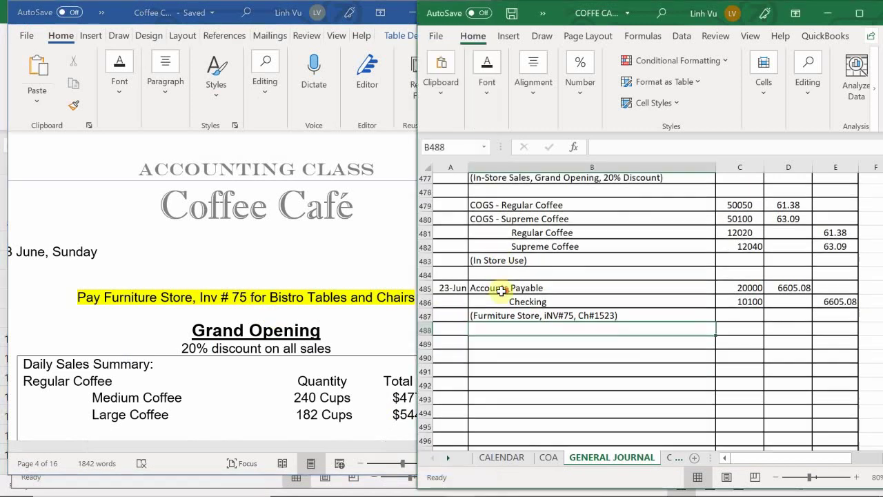
scroll(508, 295, "up", 3)
scroll(508, 295, "up", 2)
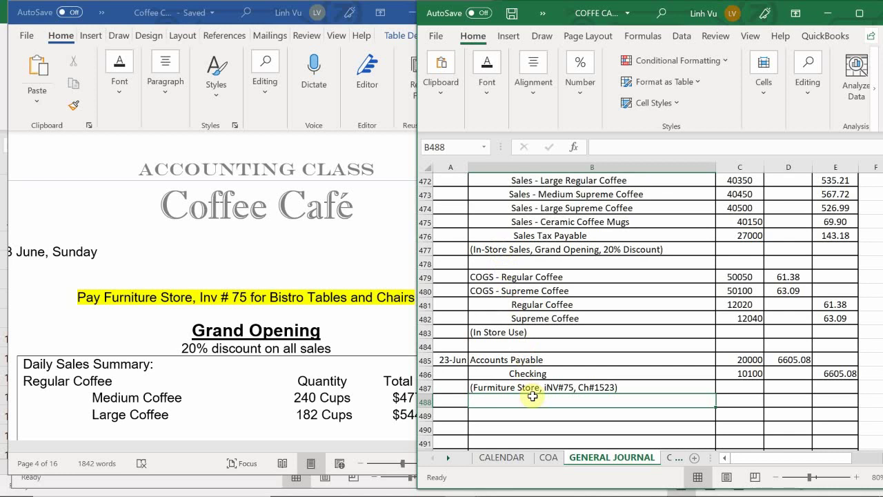
scroll(533, 397, "down", 2)
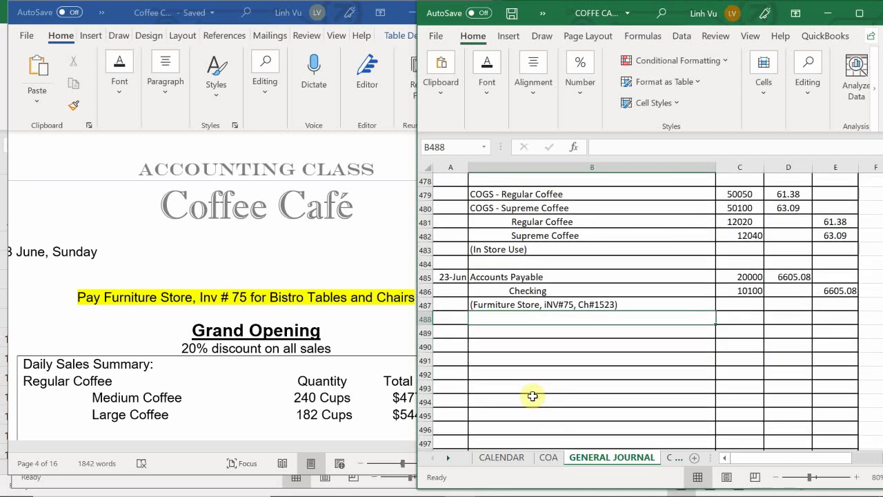
Examine the 23 June Grand Opening daily sales summary in the Word document.
left_click(222, 323)
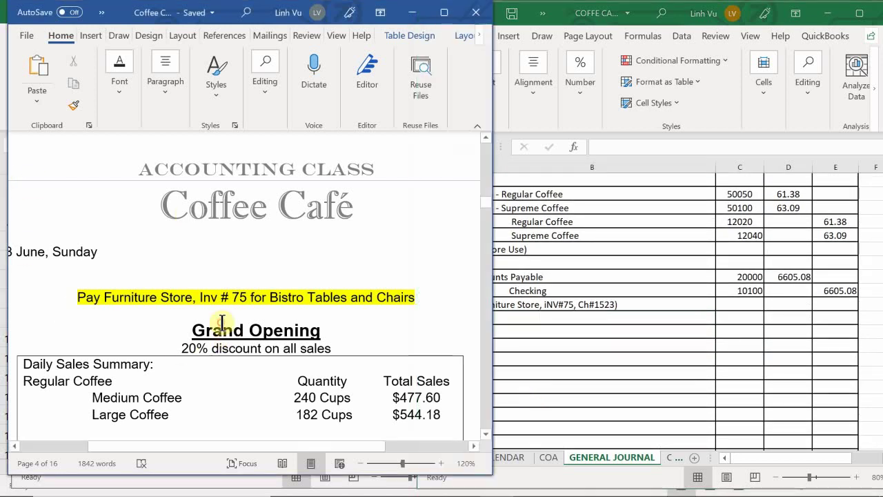
scroll(286, 242, "down", 5)
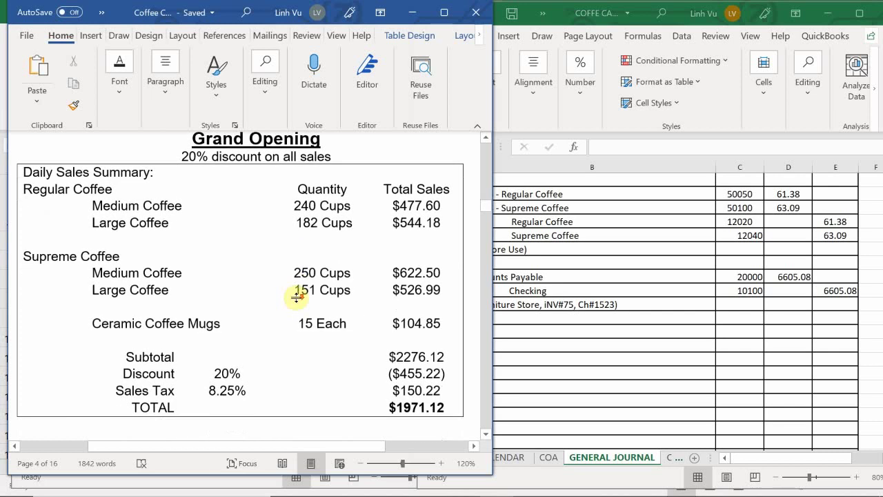
left_click_drag(227, 447, 278, 474)
Copy the descriptions and account numbers of the 22 June sales and in-store use entries, B469:C483, to B489 in the general journal.
left_click(537, 350)
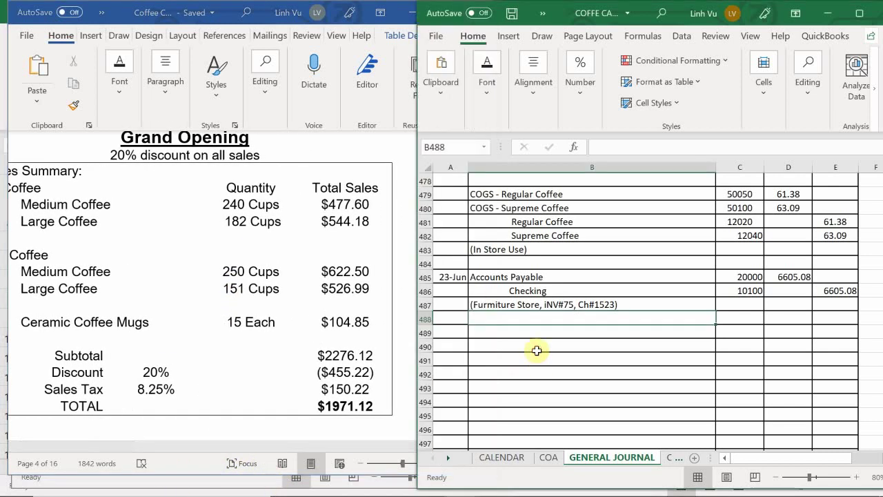
scroll(559, 336, "up", 2)
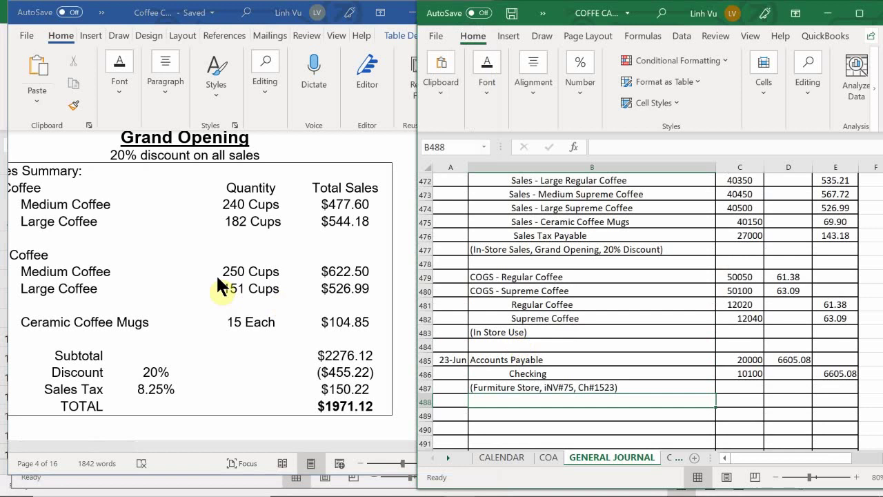
scroll(518, 345, "up", 3)
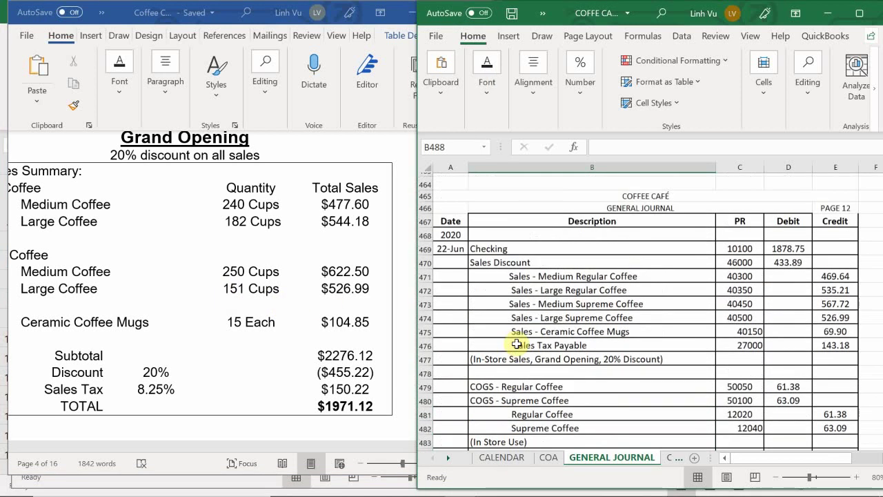
scroll(517, 343, "up", 2)
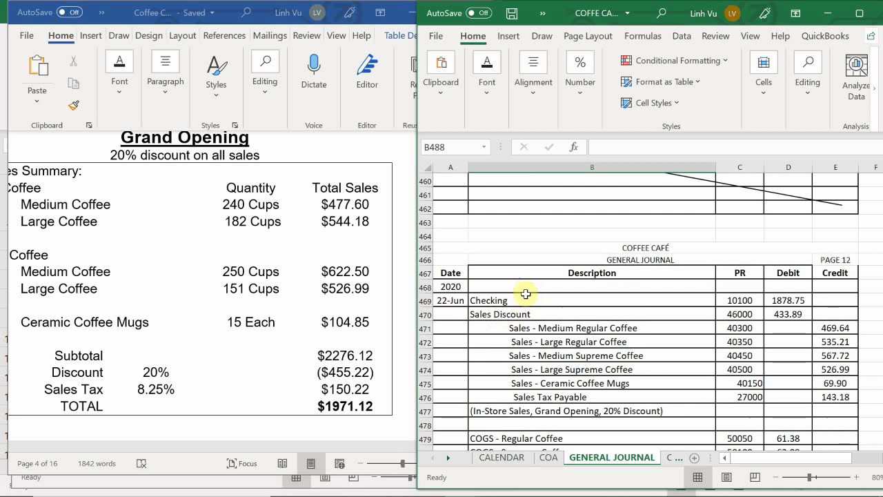
left_click_drag(526, 294, 728, 424)
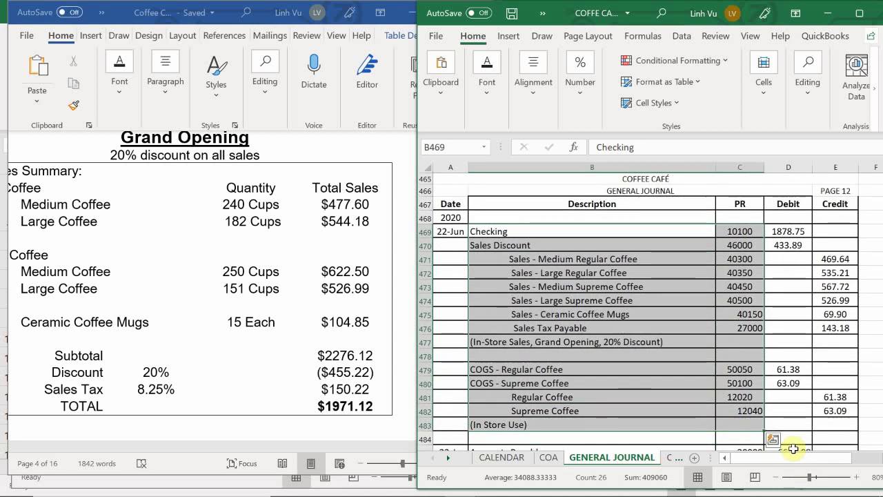
key("ctrl+c")
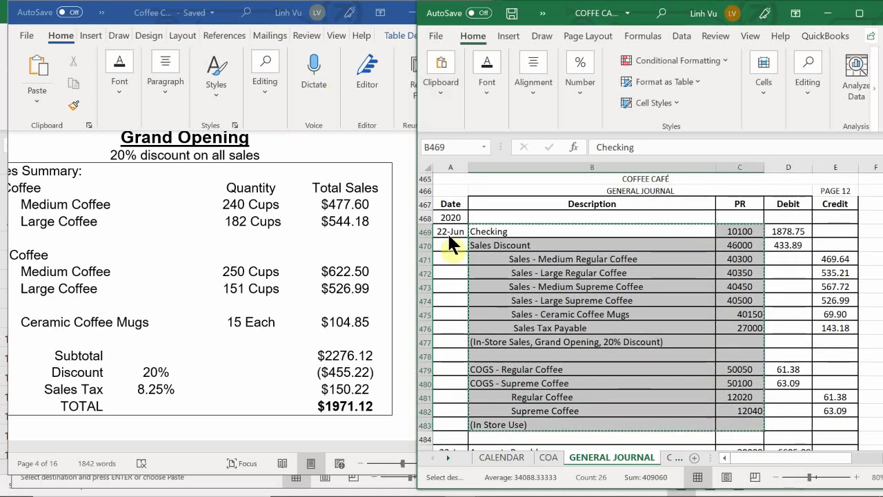
scroll(523, 307, "down", 5)
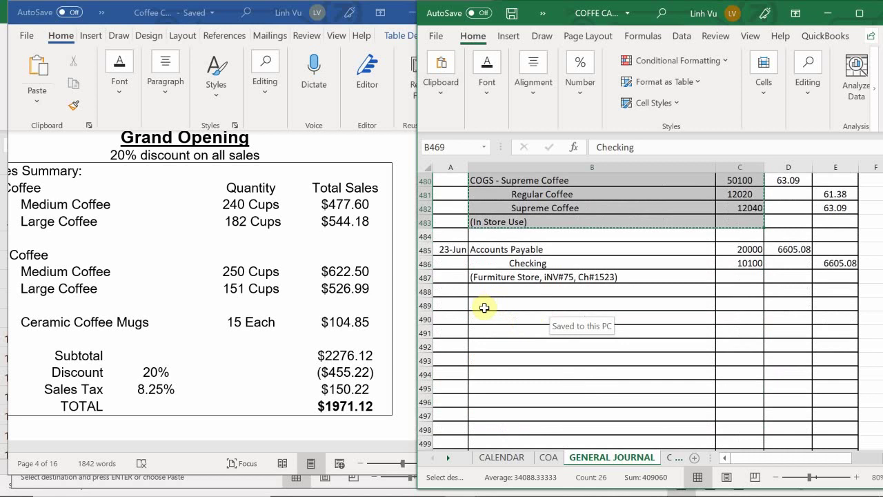
left_click(484, 307)
key("ctrl+v")
scroll(483, 305, "down", 1)
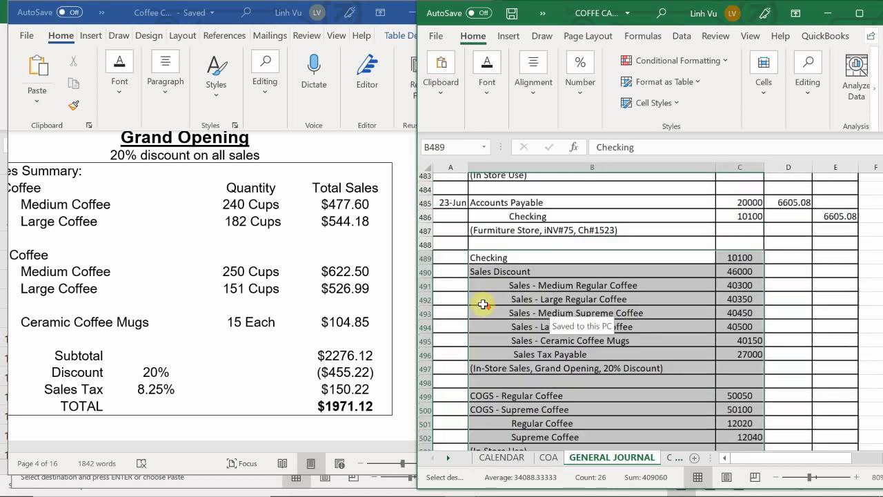
scroll(483, 305, "down", 2)
scroll(466, 305, "up", 2)
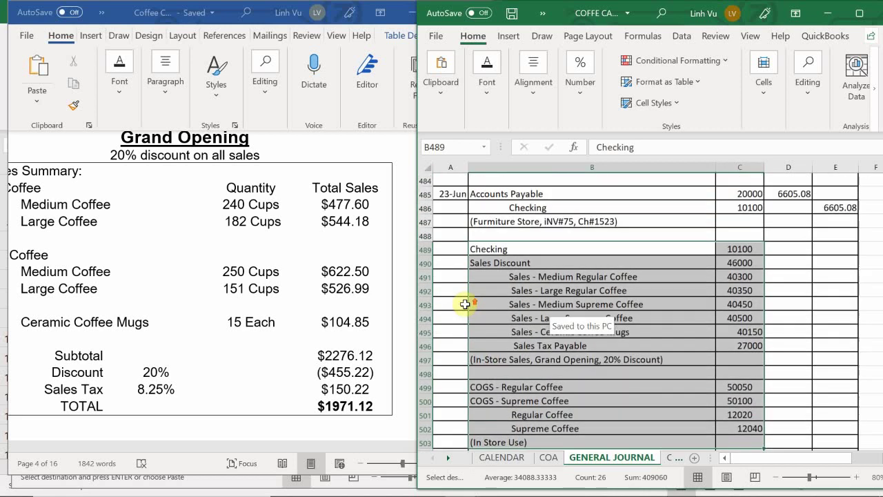
Enter the date 6/23 in cell A489 for the copied sales entry.
scroll(465, 304, "up", 2)
left_click(457, 344)
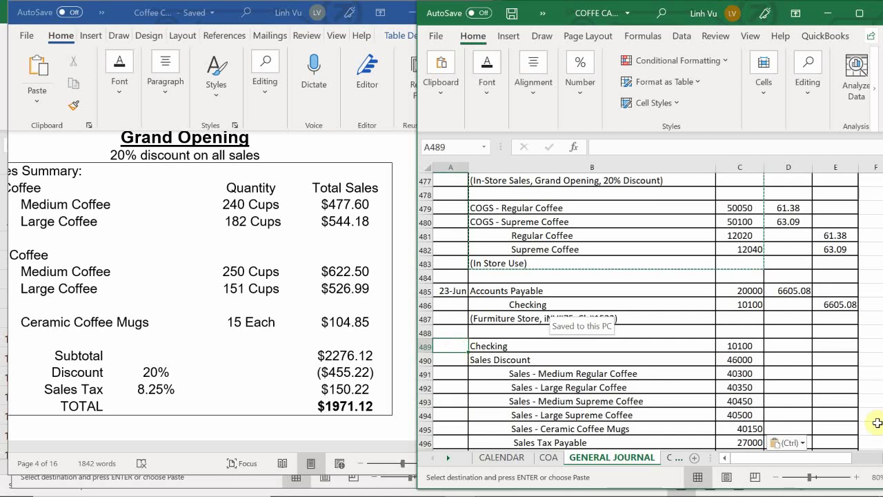
type("6/23")
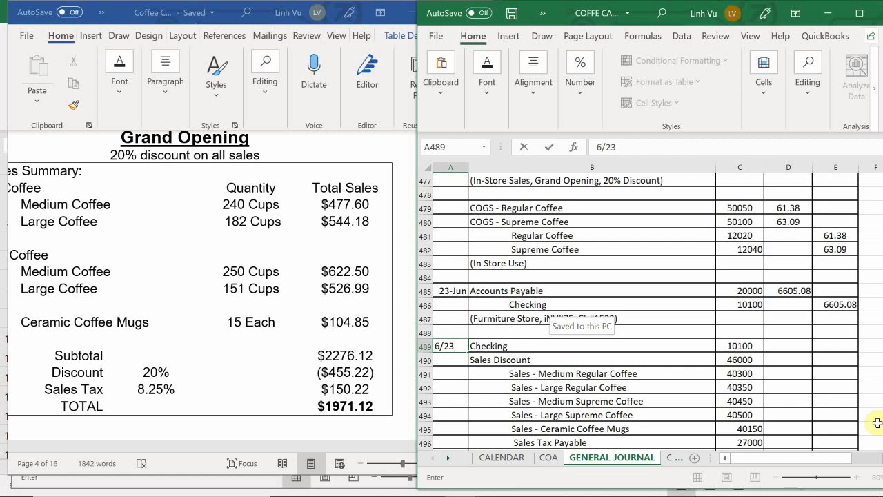
key("Return")
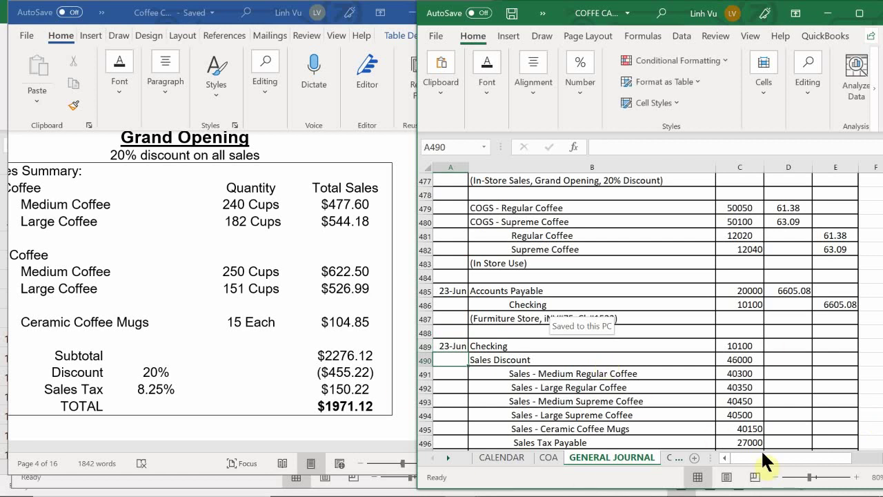
Enter the date 6/23 in cell A499 for the copied COGS in-store use entry.
scroll(670, 422, "down", 5)
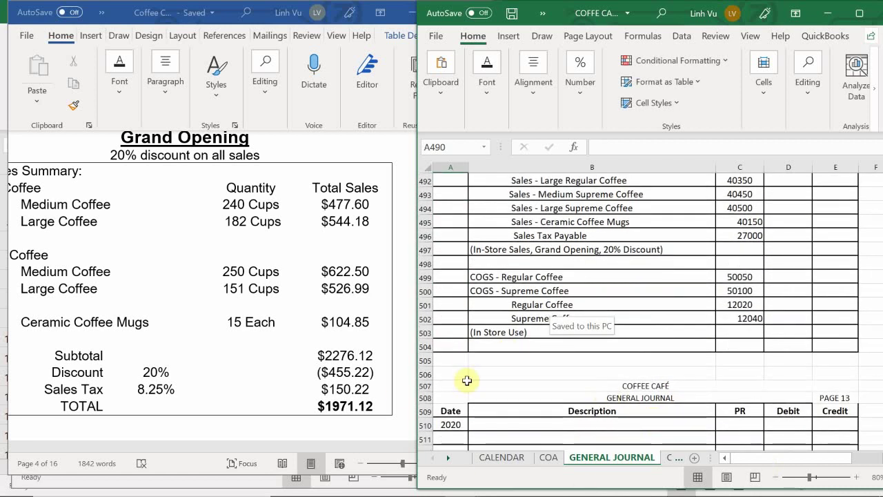
scroll(476, 371, "up", 2)
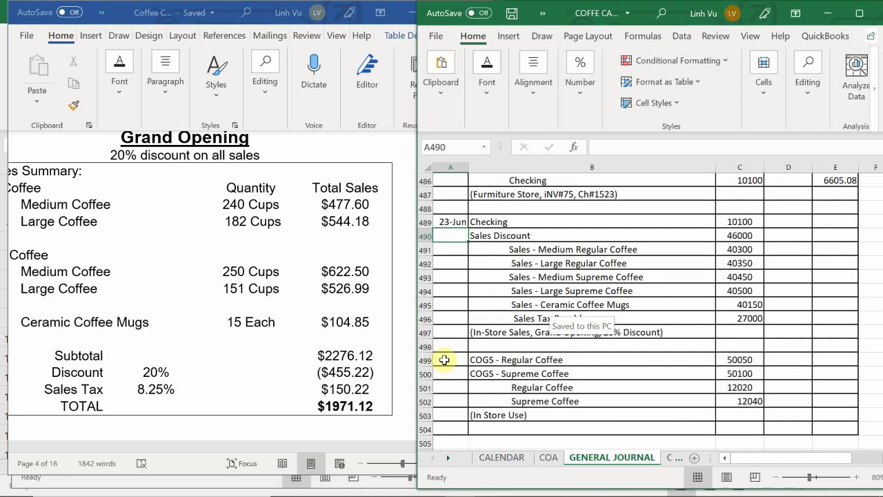
left_click(448, 360)
type("6/23")
key("Return")
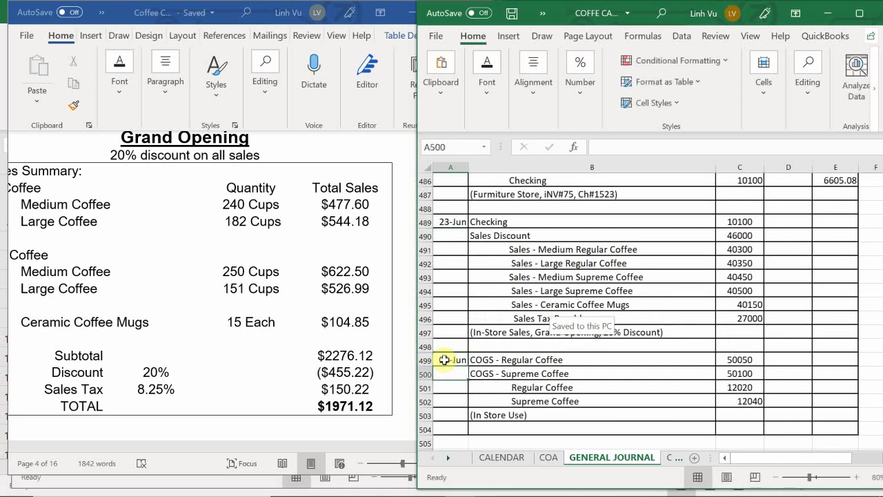
Enter the 23 June sales debits: Checking 1971.12 in D489 and Sales Discount 455.22 in D490.
scroll(830, 378, "up", 2)
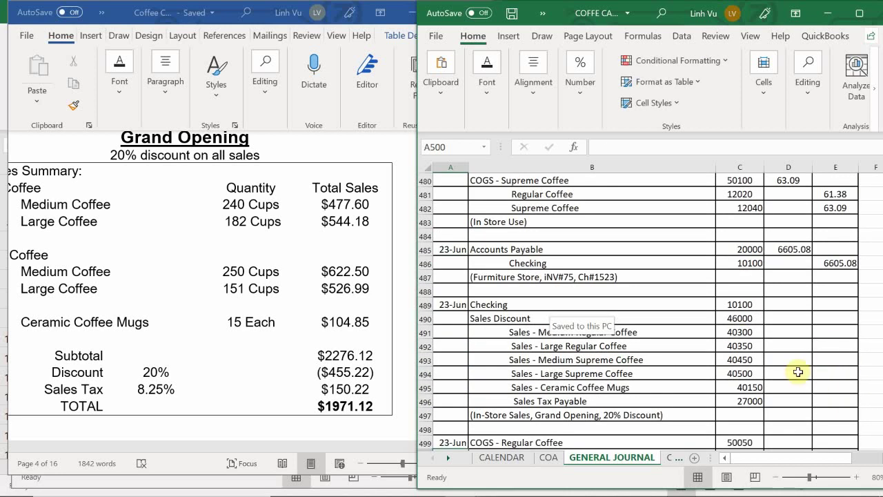
left_click(788, 305)
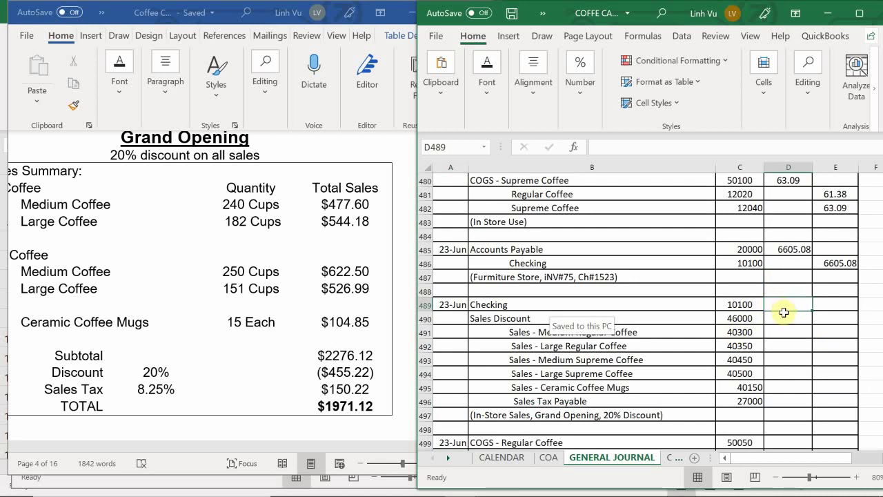
type("197")
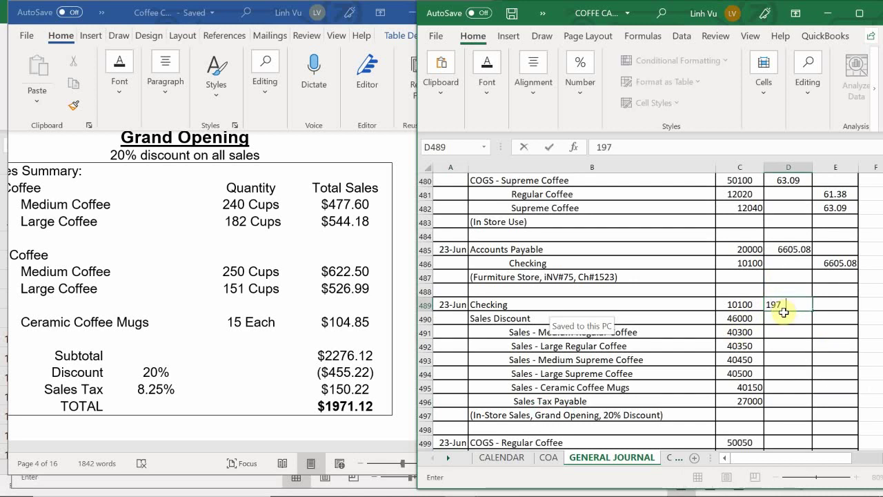
type("1.12")
key("Return")
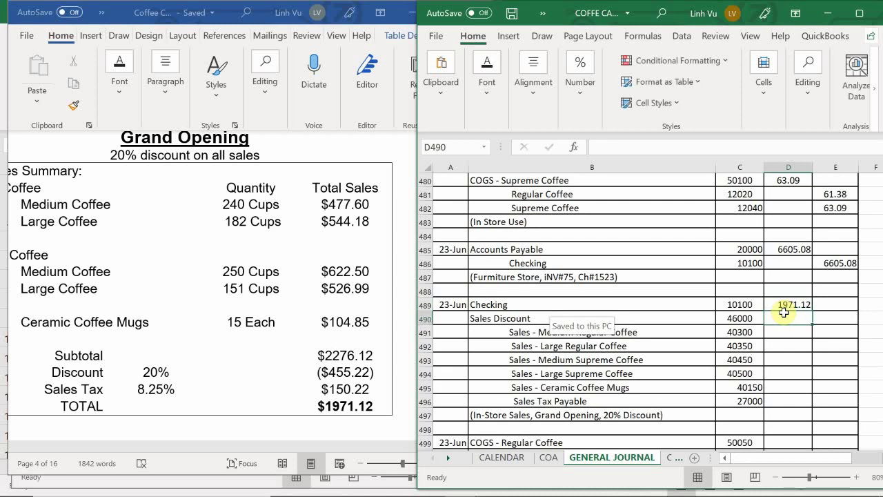
type("455")
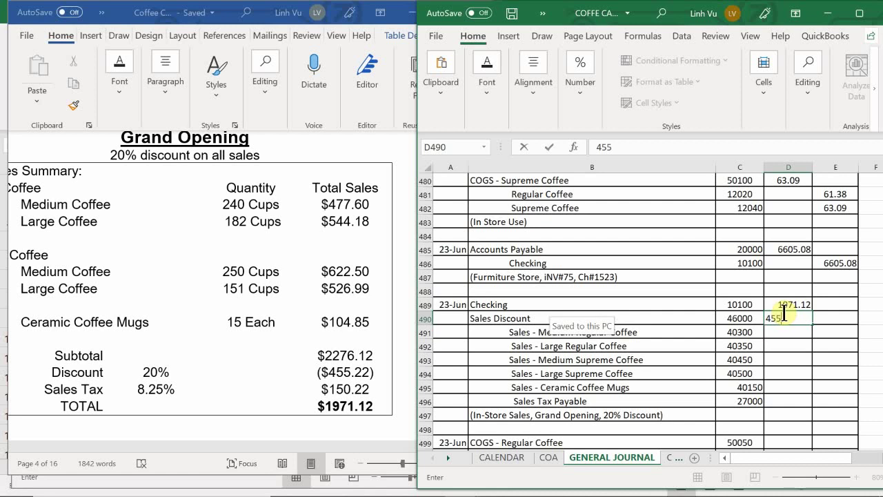
type(".22")
key("Return")
Enter the coffee sales credits in E491:E494: Medium Regular 477.60, Large Regular 544.18, Medium Supreme 622.50 and Large Supreme 526.99.
key("Right")
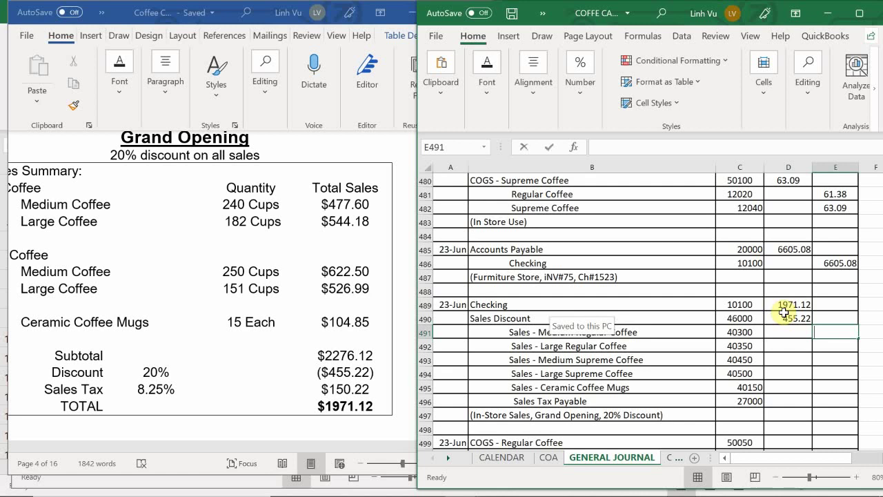
type("477.6")
key("Return")
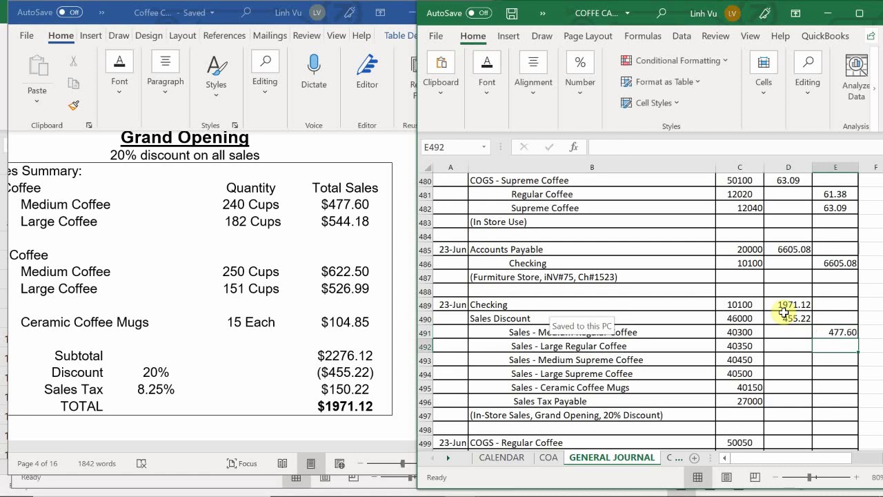
type("544.18")
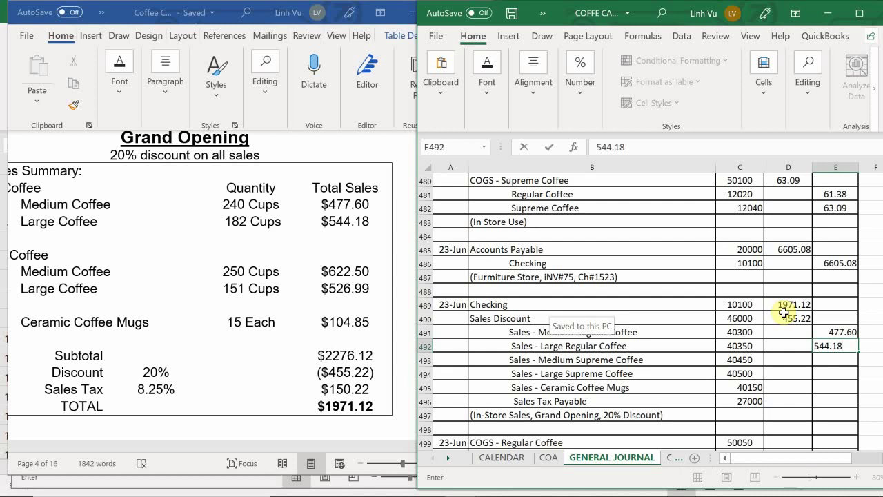
key("Return")
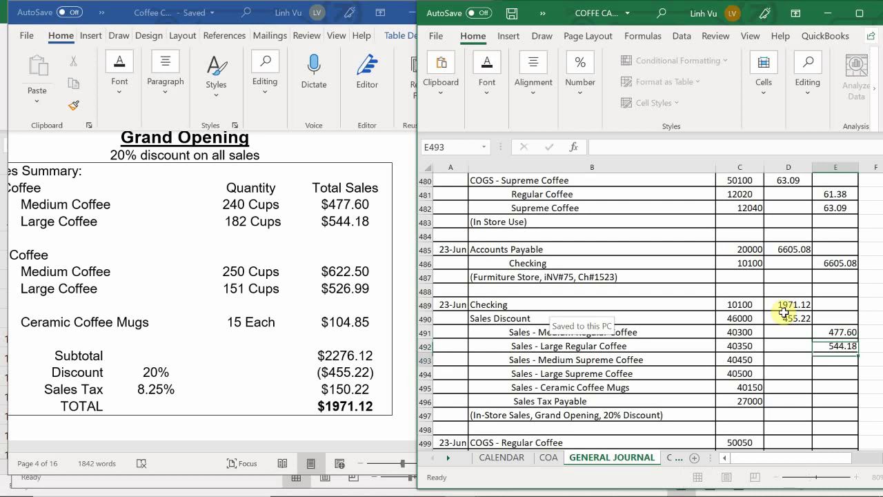
type("622.")
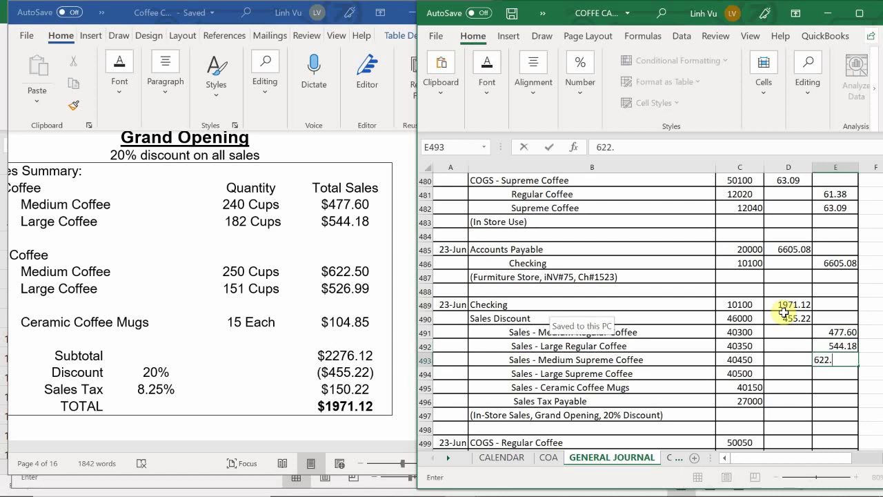
type("5")
key("Return")
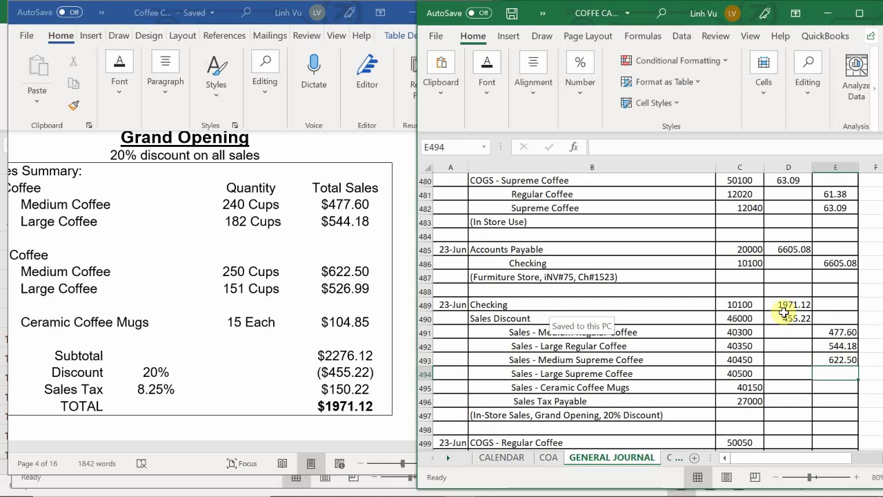
type("526.99")
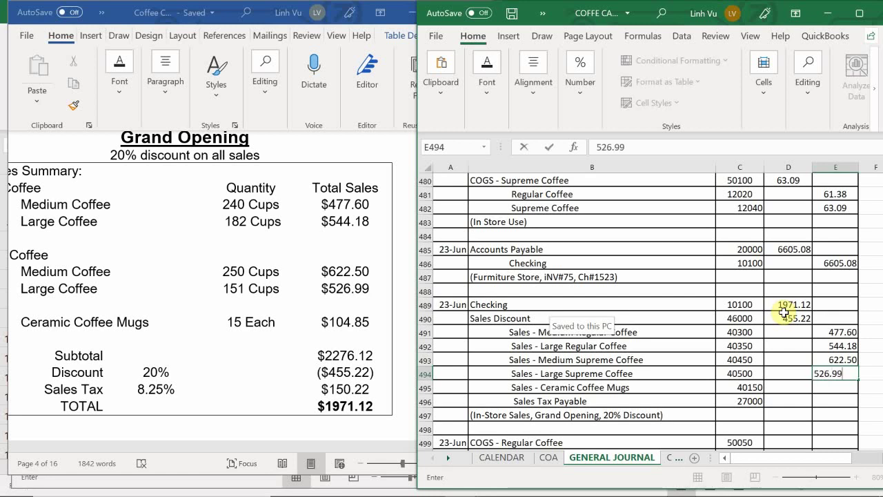
key("Return")
Credit Sales - Ceramic Coffee Mugs with 104.85 in E495 and Sales Tax Payable with 150.22 in E496.
type("104.85")
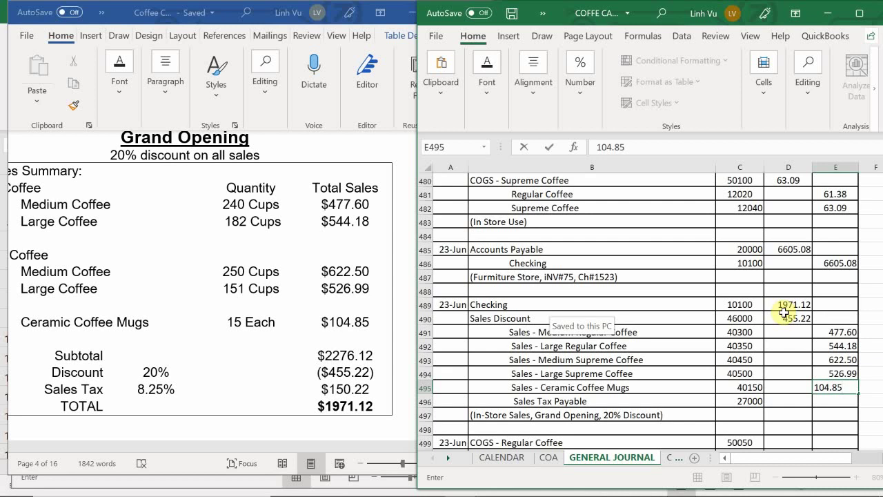
key("Return")
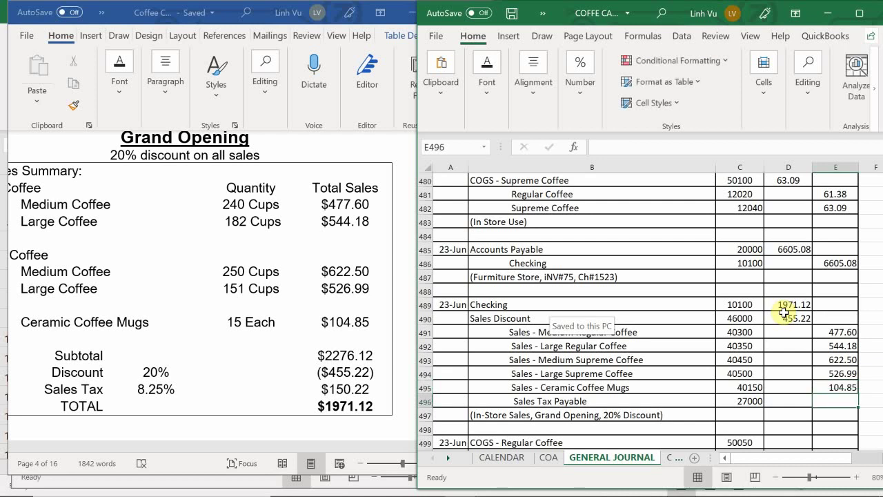
type("150.22")
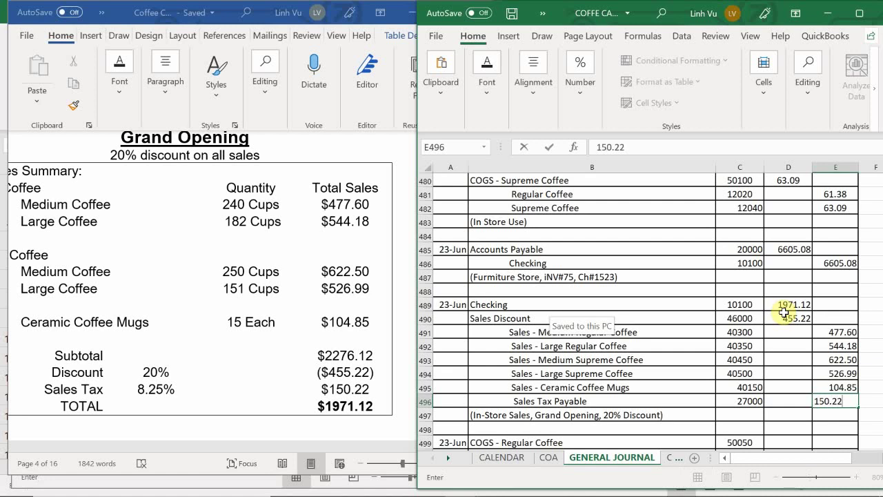
key("Return")
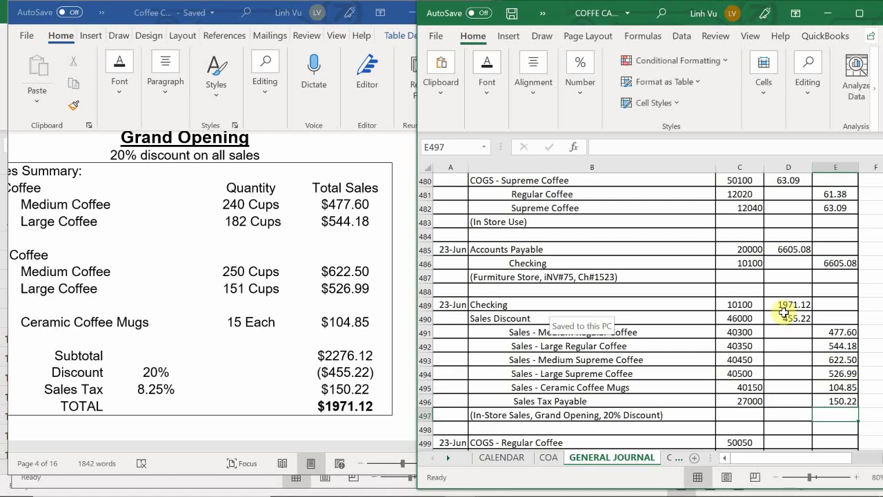
Total the debits and credits of the 23 June sales entry in D498 and E498, summing rows 489 to 497.
key("Down")
key("Left")
key("Up")
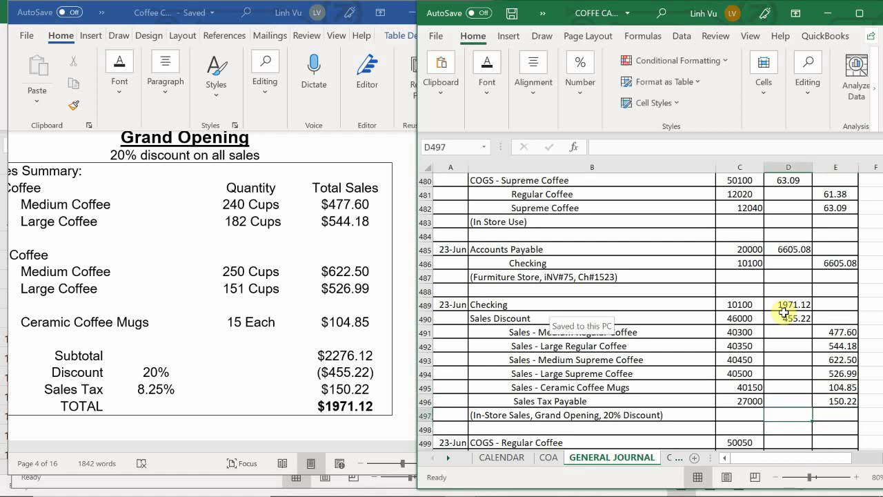
key("Down")
type("=si8")
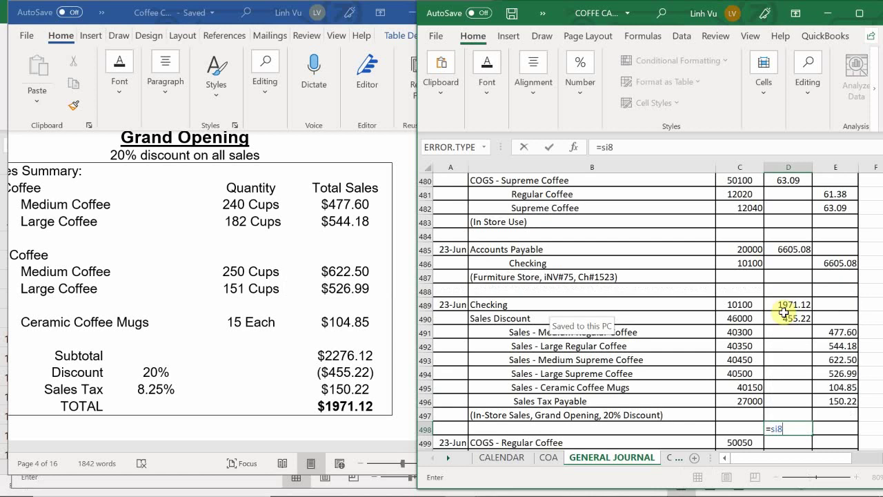
key("BackSpace")
type("u")
key("BackSpace")
key("BackSpace")
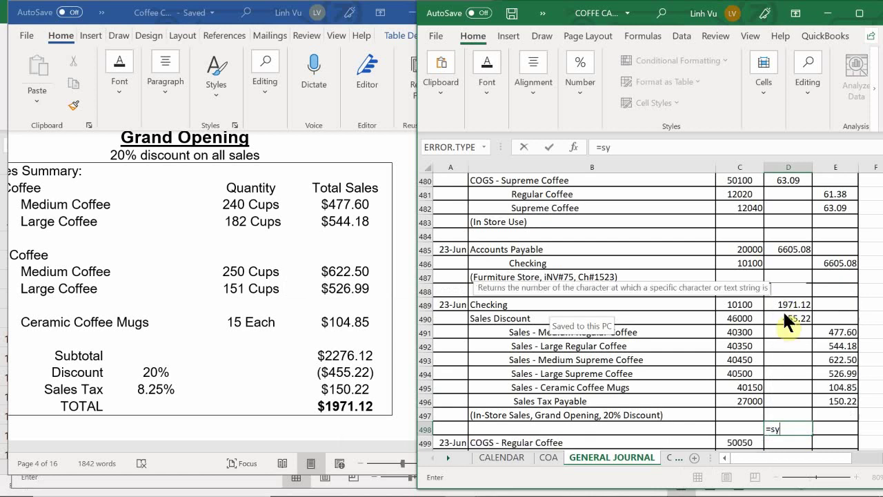
type("y")
key("BackSpace")
type("um")
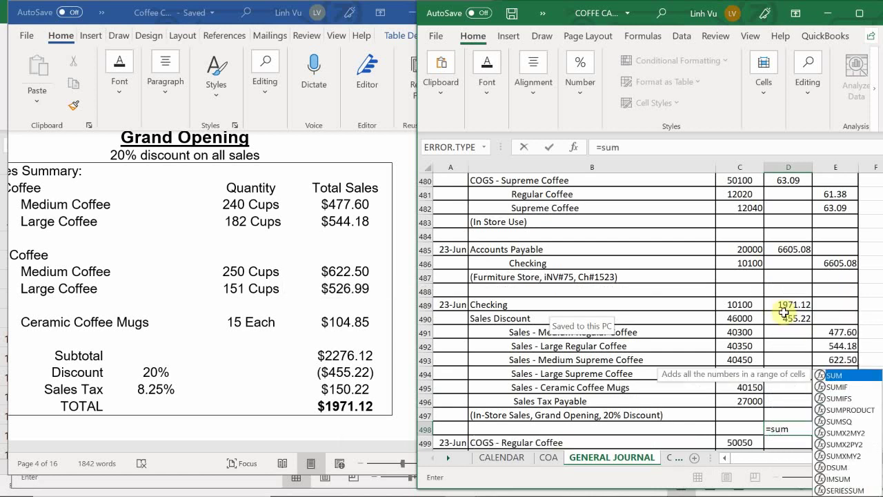
type("(")
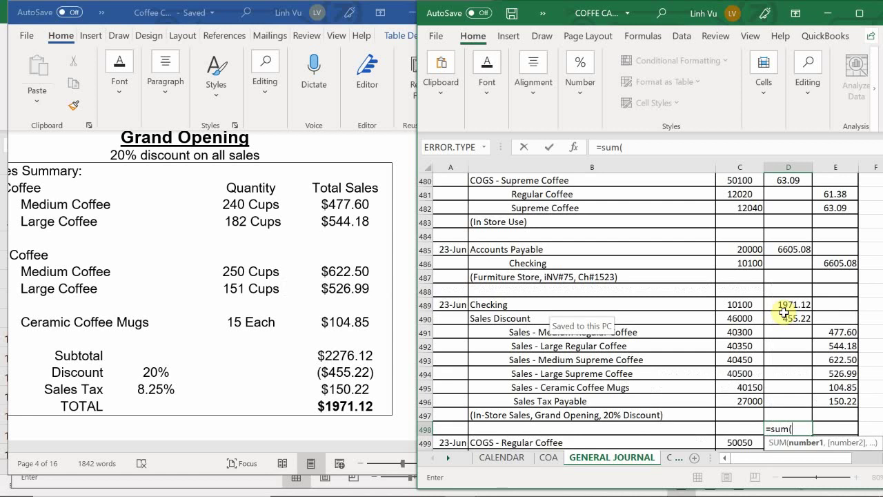
left_click_drag(789, 415, 789, 306)
key("Return")
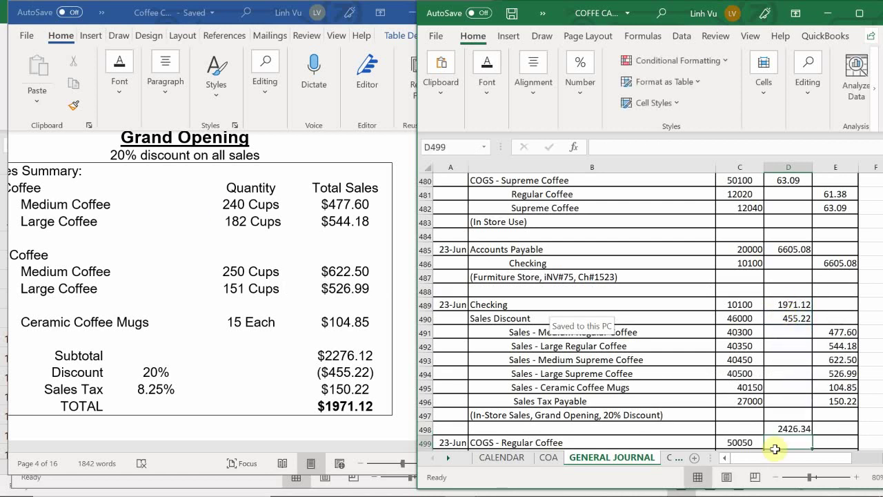
left_click(787, 429)
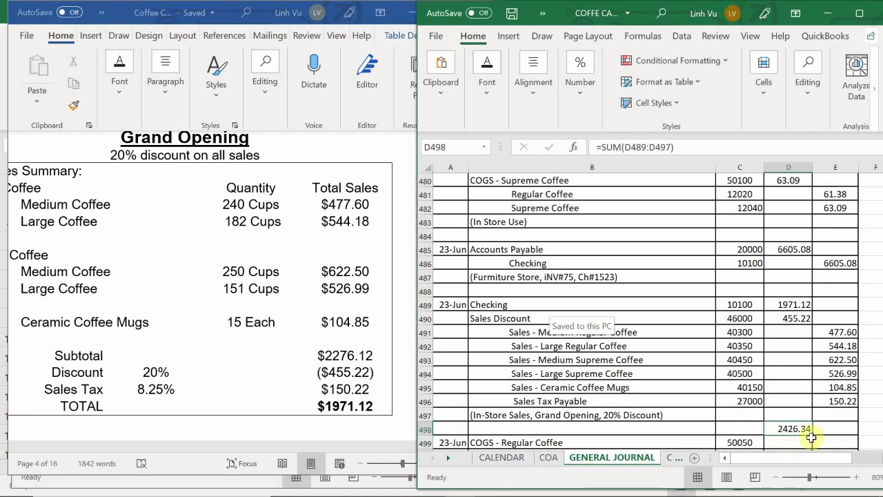
left_click_drag(811, 437, 838, 434)
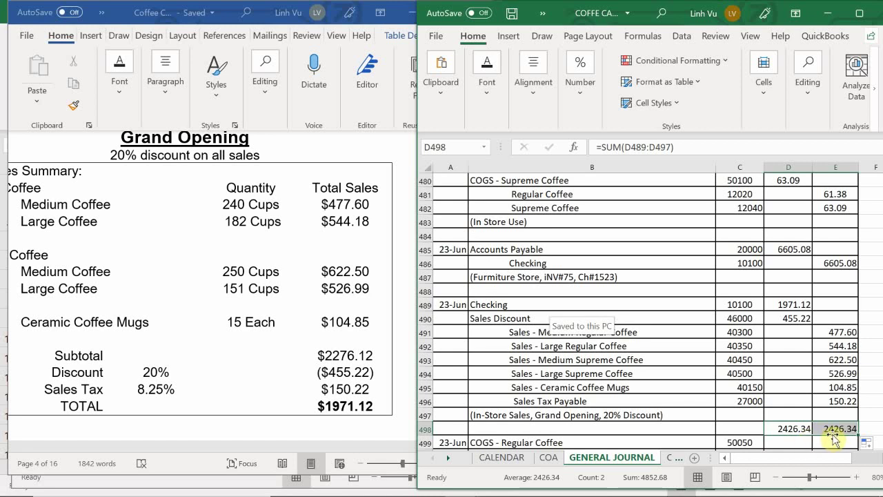
Delete the check totals from E498 and D498 below the 23 June sales entry.
left_click(838, 428)
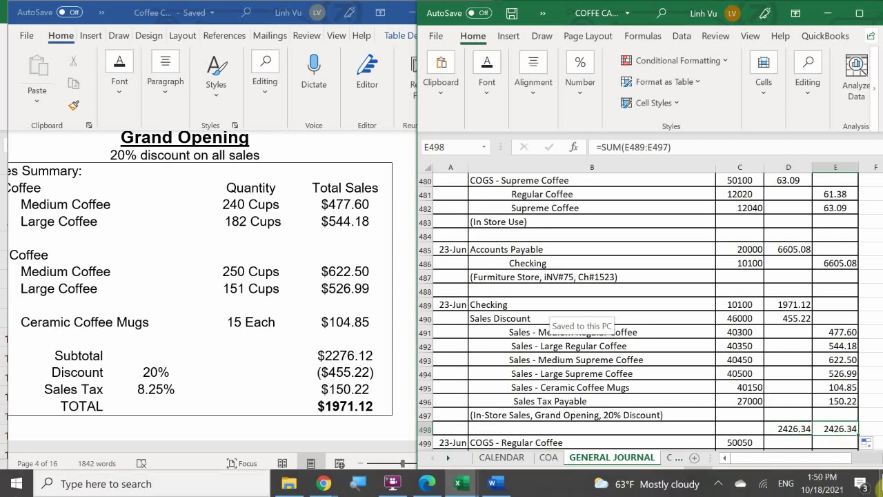
key("Delete")
key("Left")
key("Delete")
key("Down")
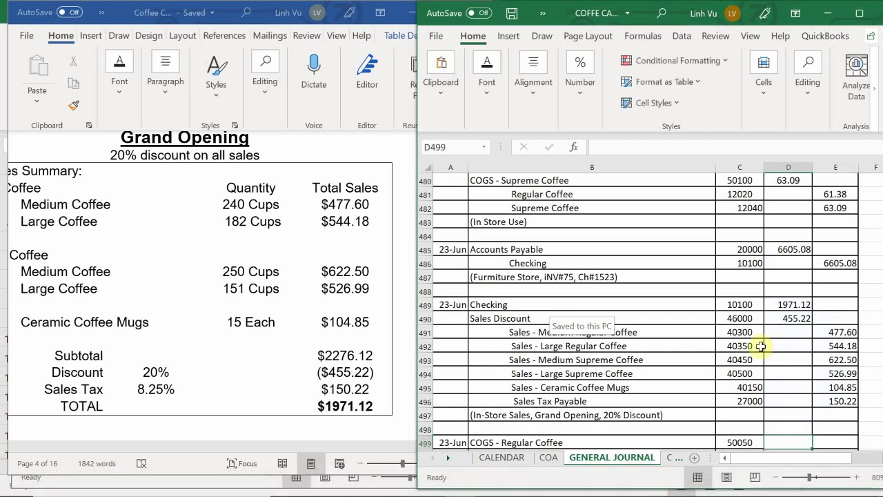
left_click(799, 416)
scroll(799, 416, "down", 2)
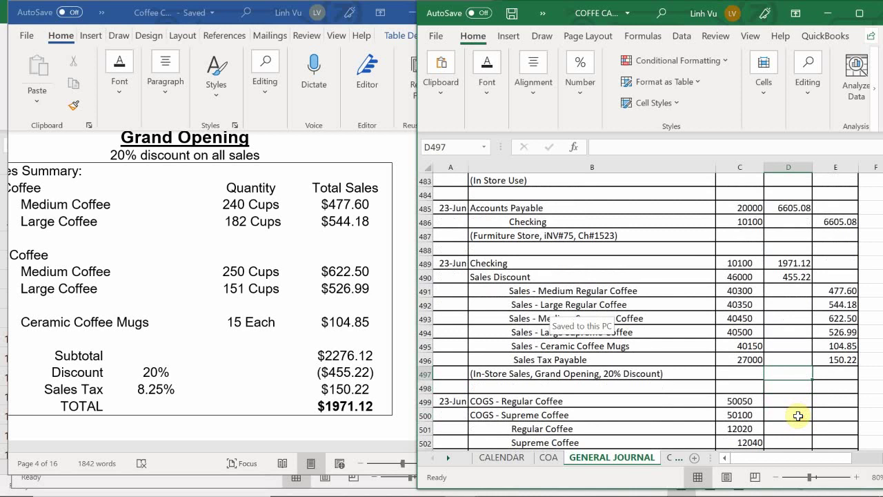
scroll(799, 415, "up", 1)
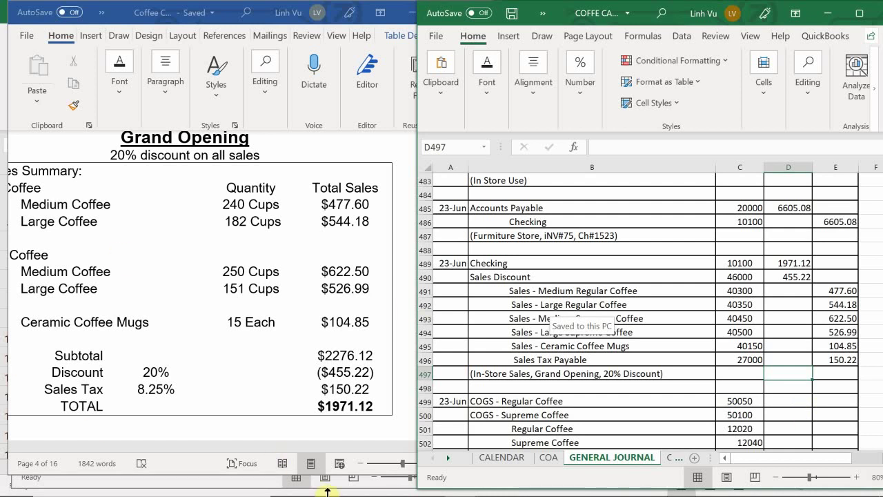
Switch to the general ledger workbook and start Checking row 49 with date 6/23 and In Store Sales, referencing B47.
mouse_move(328, 492)
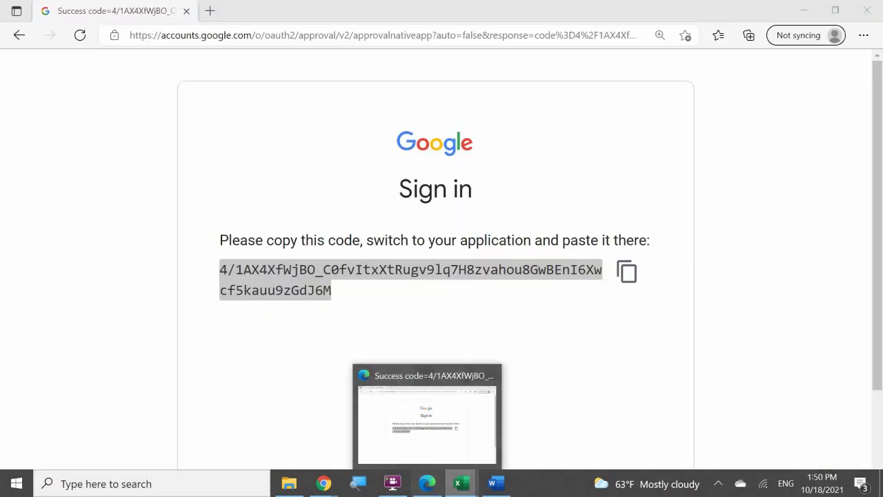
mouse_move(485, 486)
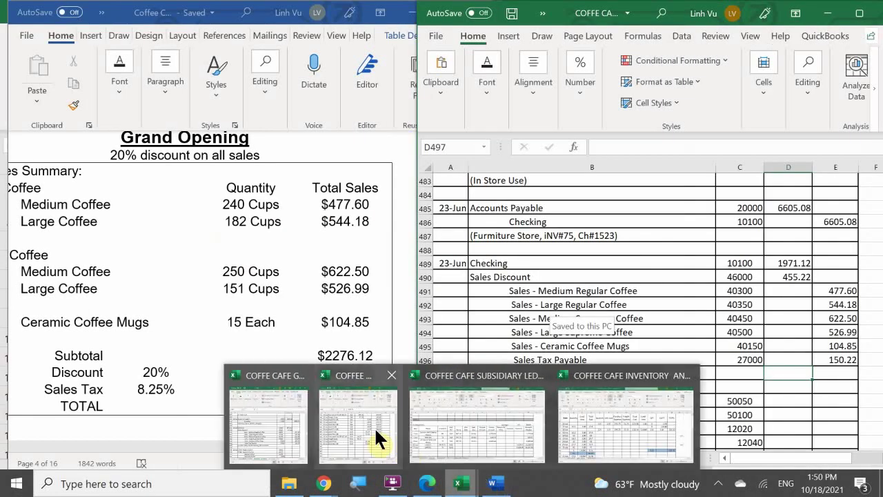
left_click(355, 442)
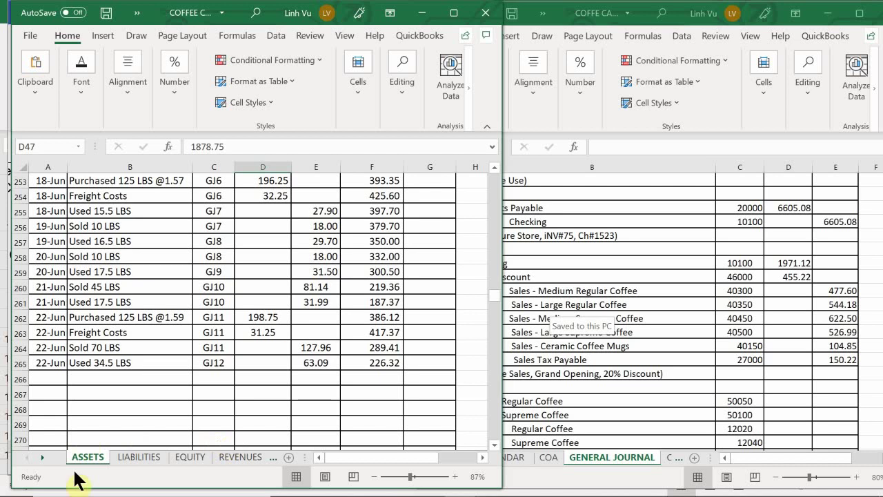
left_click(118, 379)
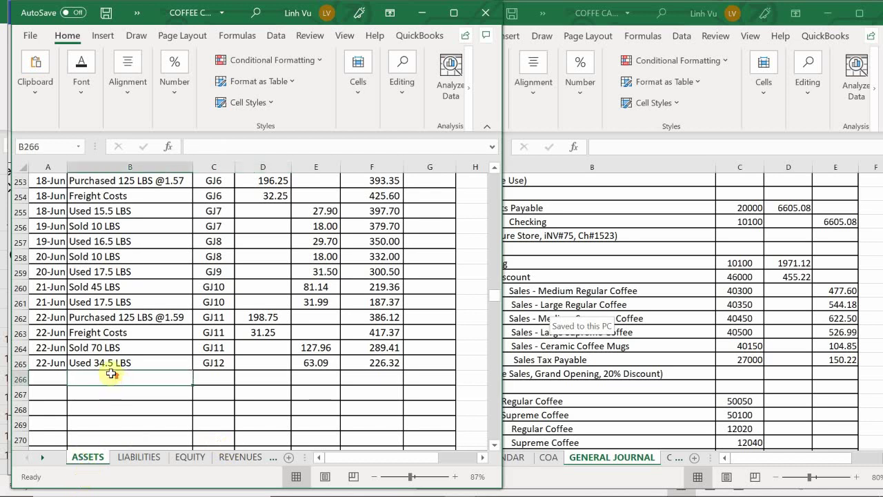
scroll(107, 366, "up", 16)
scroll(104, 362, "up", 20)
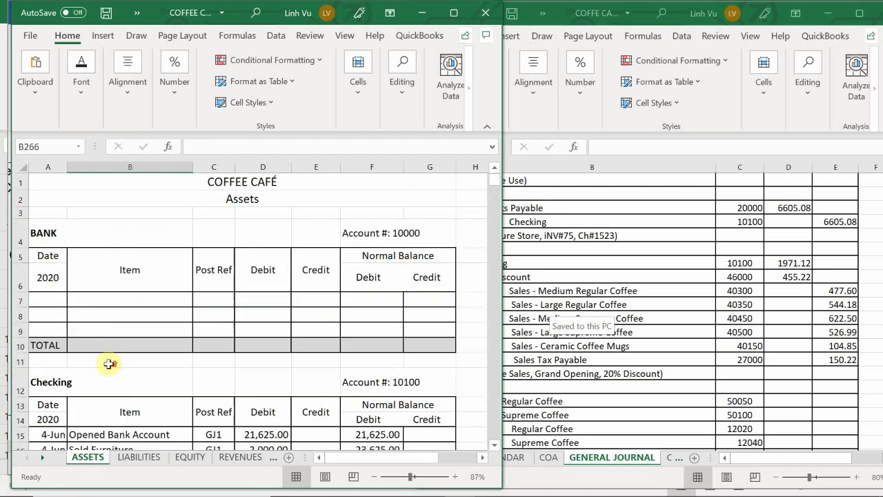
scroll(109, 363, "down", 9)
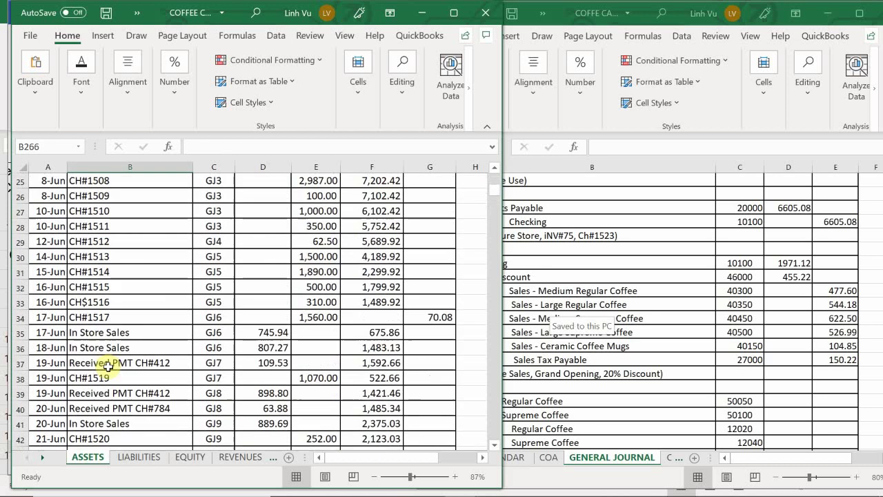
scroll(108, 367, "down", 3)
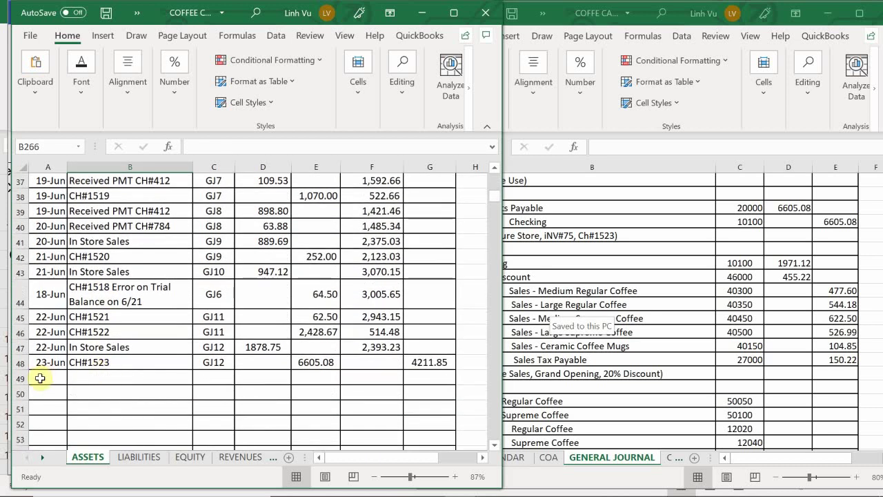
left_click(49, 379)
type("6/")
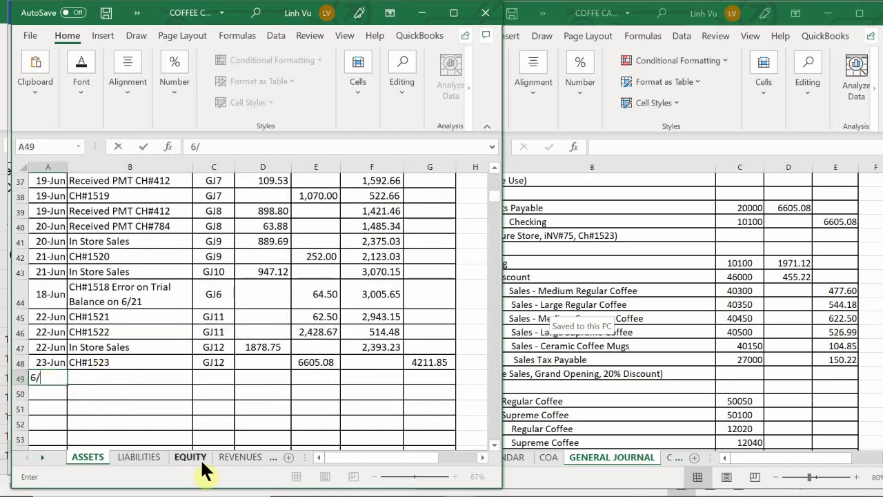
type("23")
key("Tab")
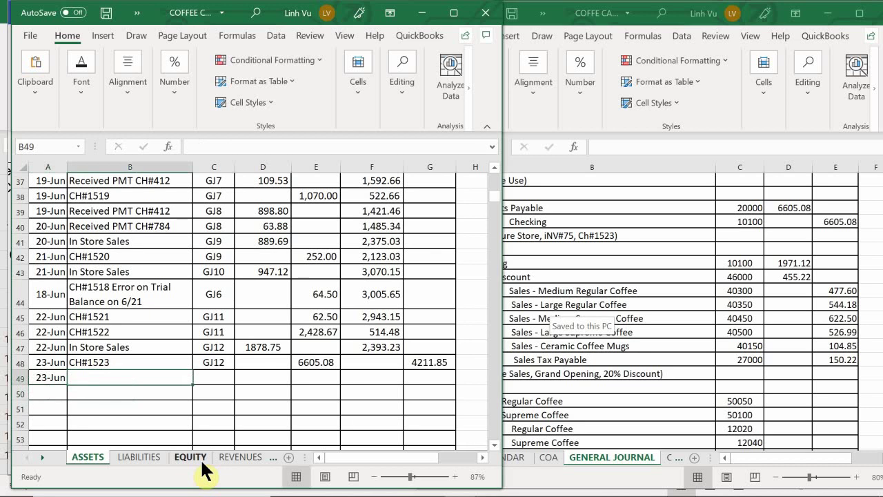
type("In Store Sales")
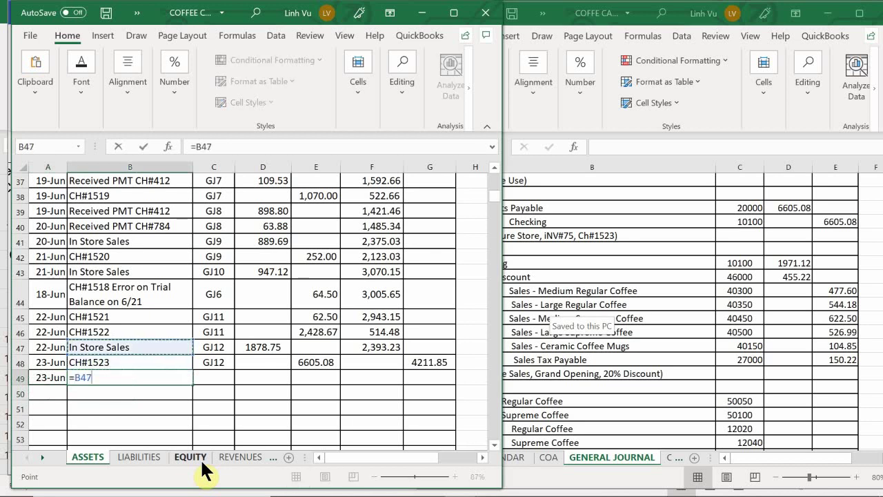
key("Return")
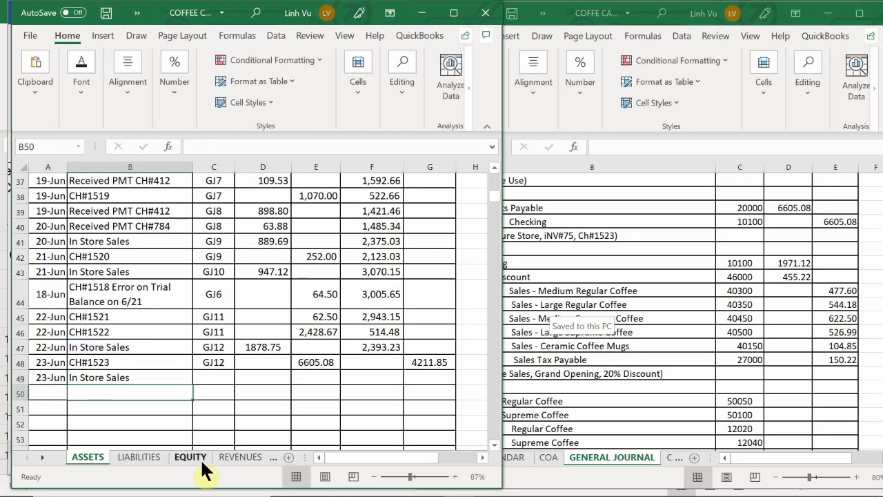
Set the post reference in C49 of the Checking ledger to GJ12 by referencing the cell above.
key("Up")
key("Right")
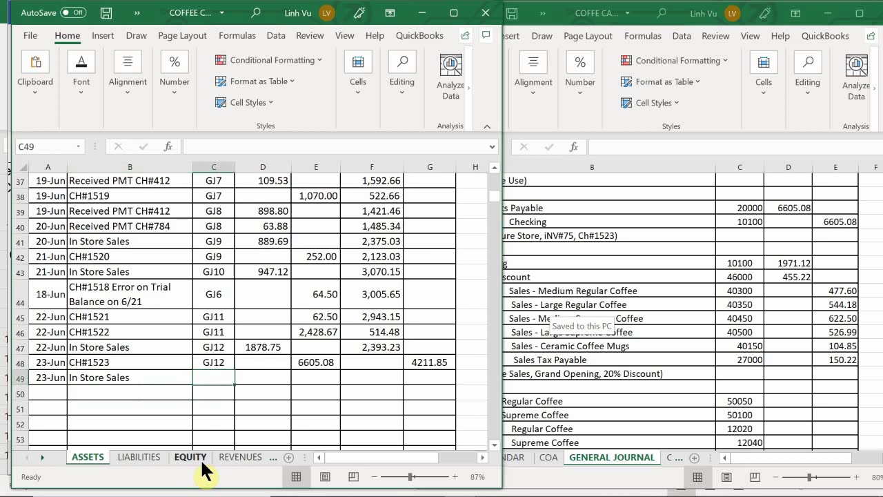
key("Left")
key("Down")
key("Up")
key("Right")
type("=")
key("Up")
key("Right")
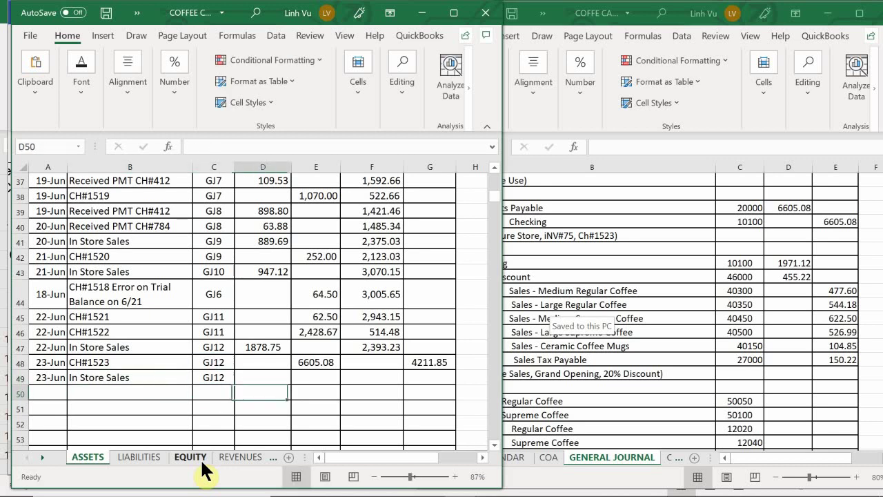
Enter 1971.12 as the debit of the 23-Jun In Store Sales row in the Checking ledger.
key("Up")
type("19")
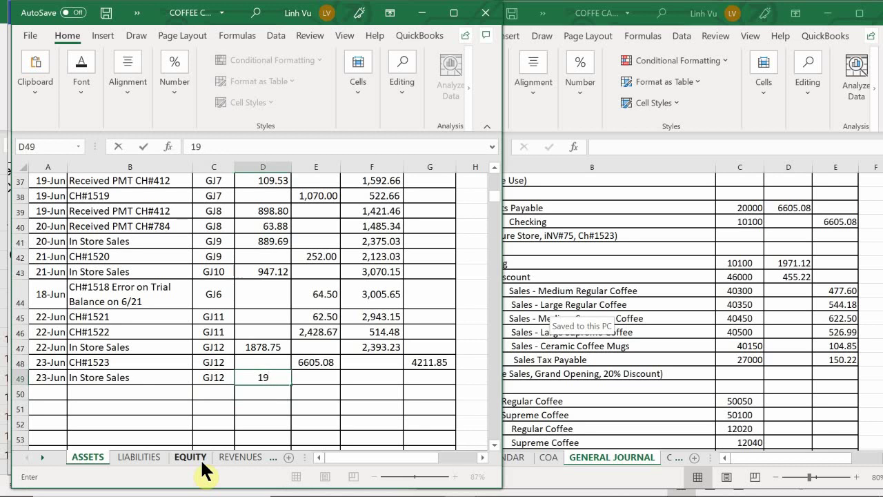
type("71.12")
key("Return")
Fill the Checking running balance formula from F48 down to F49 and enter -F49 as the credit balance in G49.
key("Right")
key("Up")
key("Right")
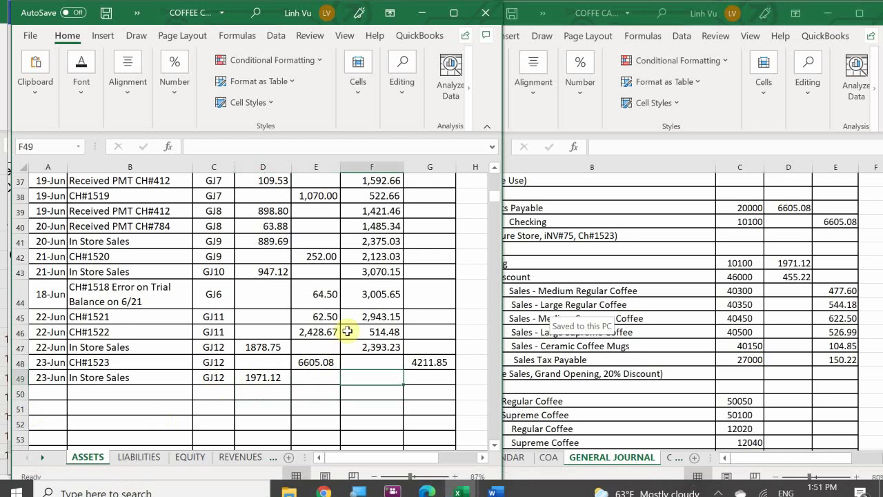
left_click(386, 366)
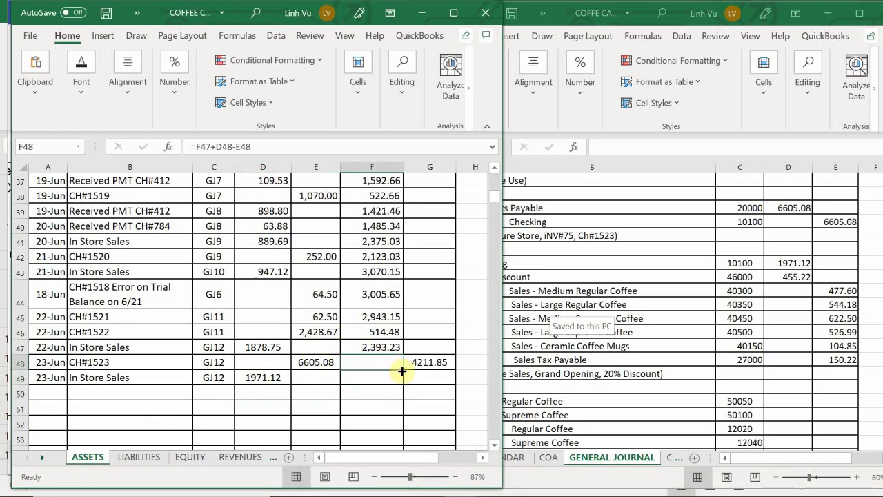
left_click_drag(403, 371, 406, 386)
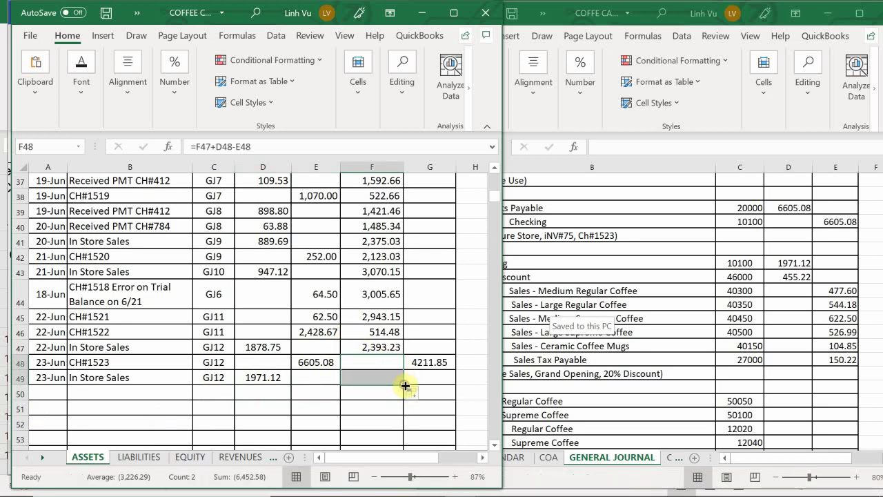
left_click(418, 377)
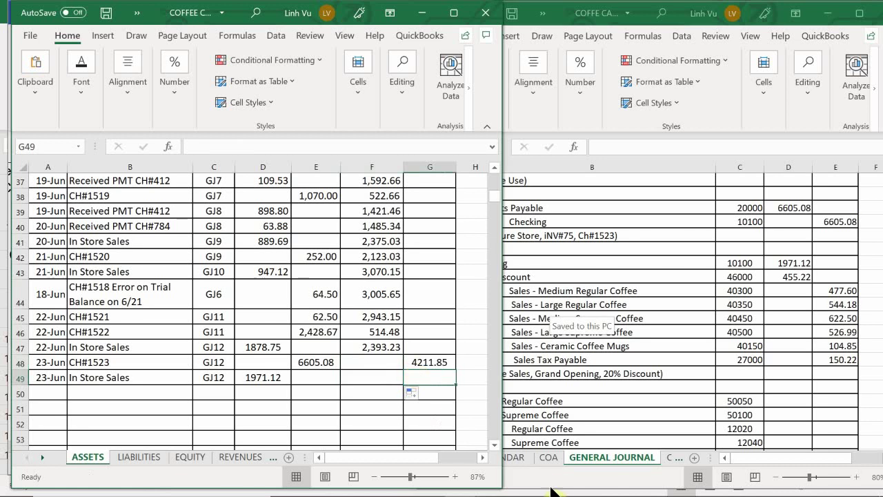
type("=G48-D49")
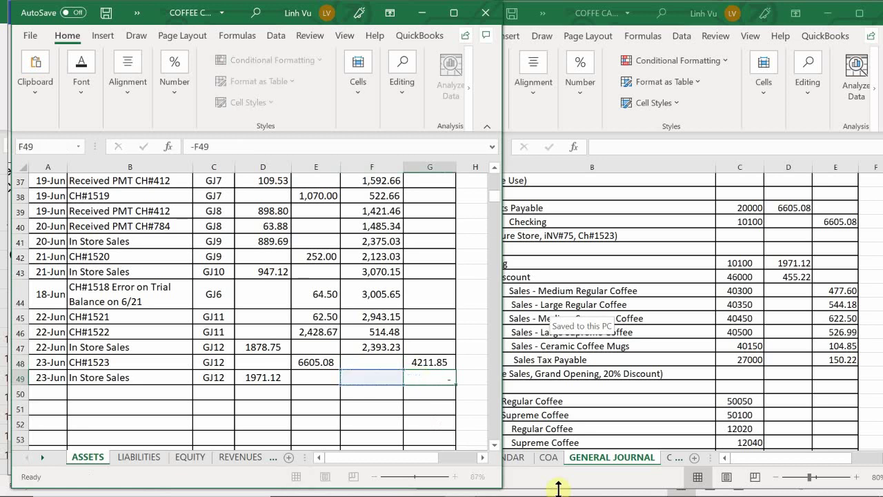
key("Return")
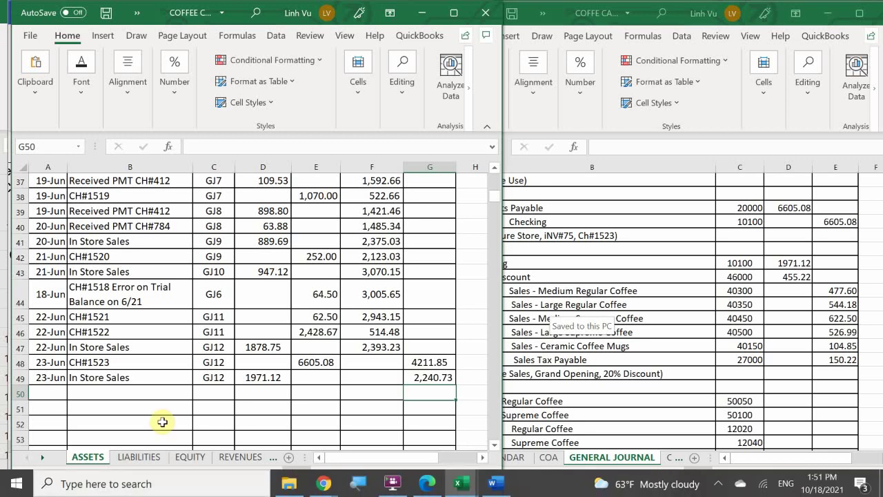
In the Revenues ledger, start Sales Discount row 190 with date 6/23 and Grand Opening 20% Disc, referencing B189.
scroll(236, 380, "down", 1)
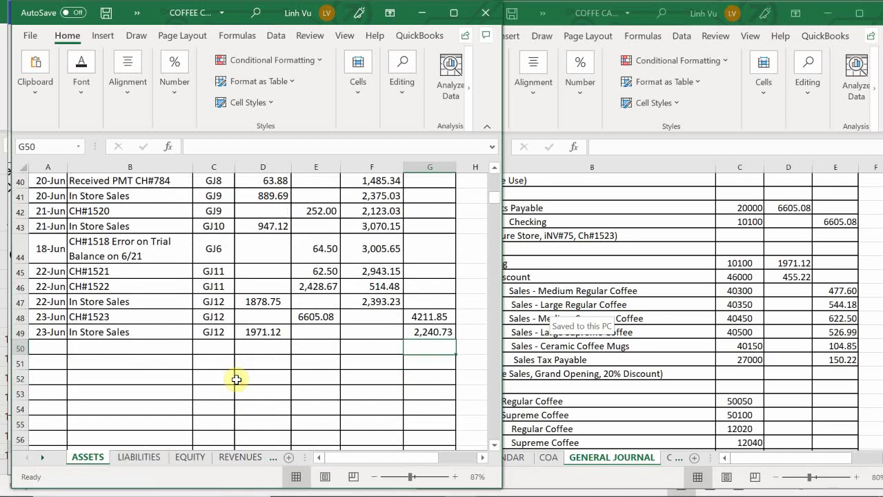
left_click(241, 456)
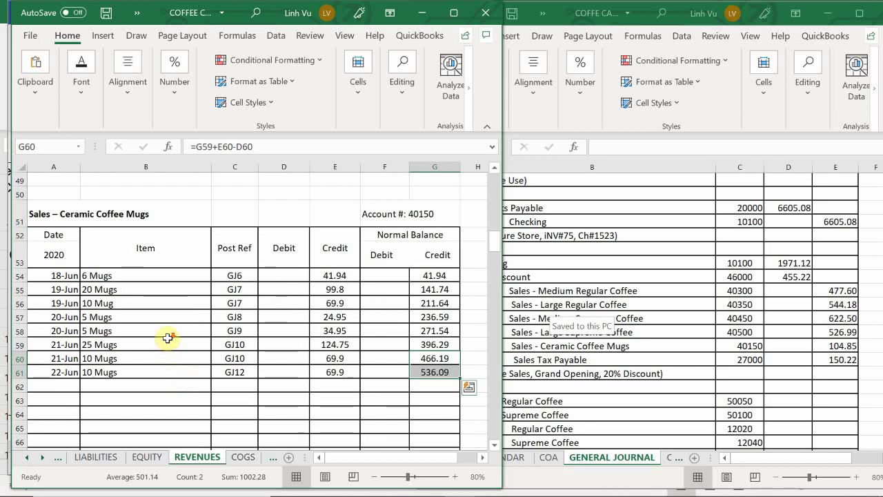
scroll(171, 337, "down", 15)
scroll(171, 337, "down", 20)
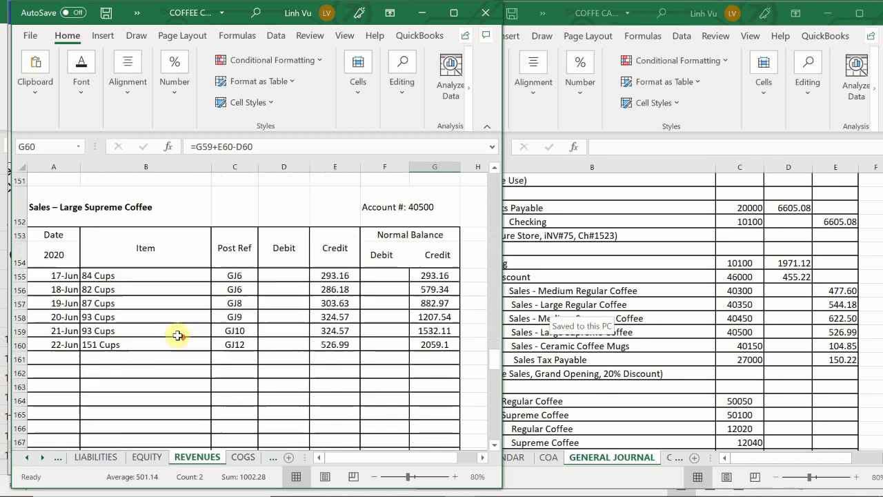
scroll(178, 336, "down", 15)
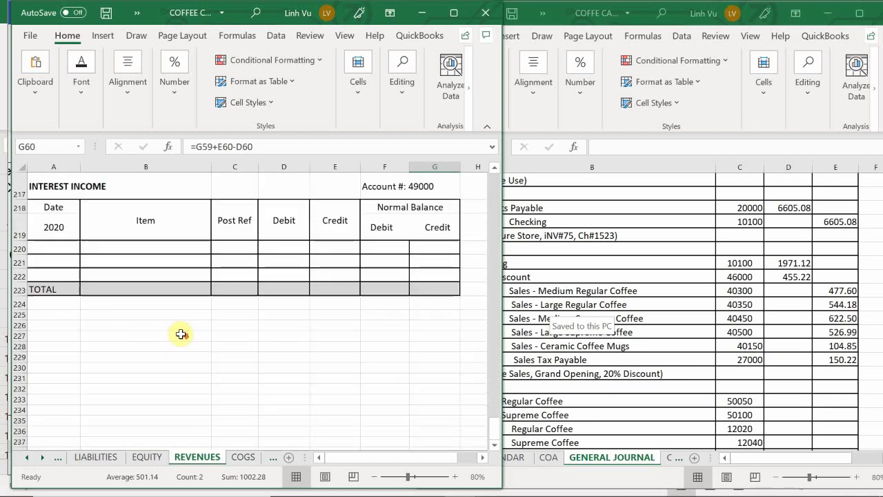
scroll(182, 333, "up", 13)
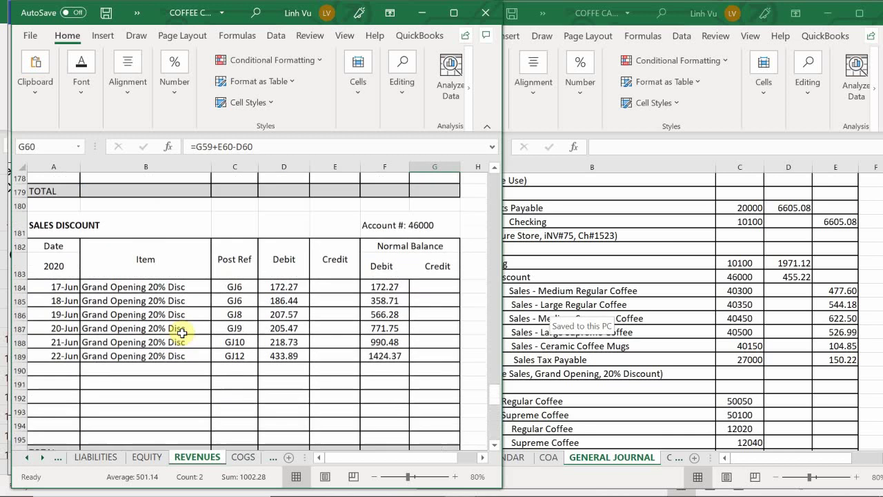
left_click(65, 372)
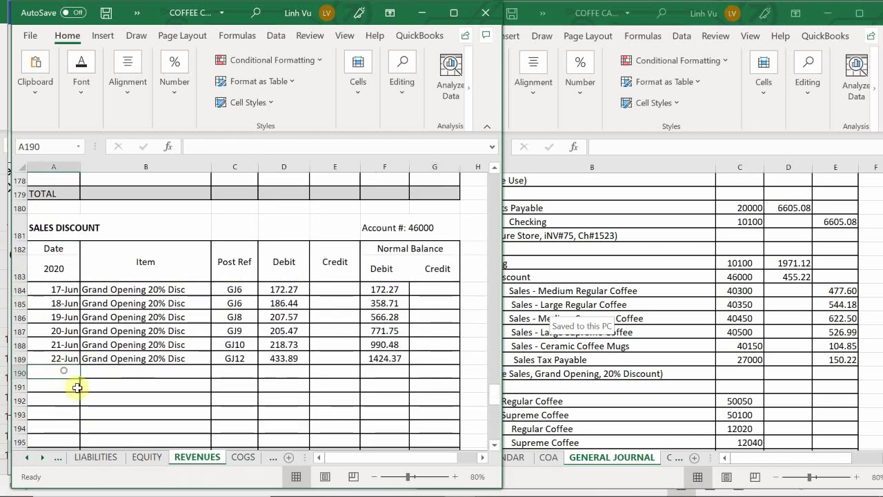
type("6/23")
key("Tab")
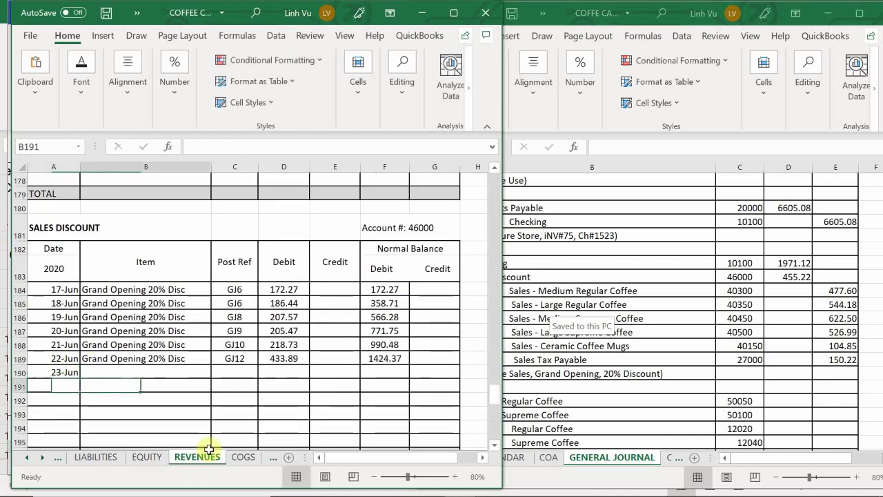
type("=")
key("Up")
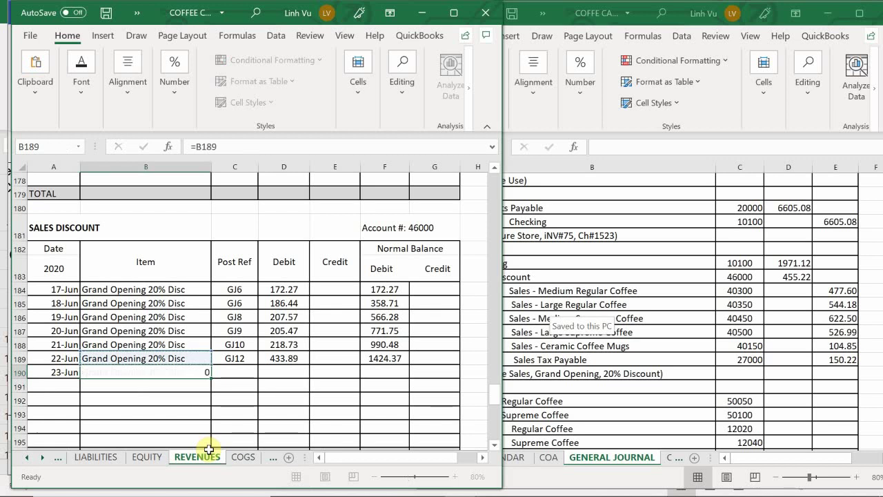
key("Return")
Set the post reference in C190 of the Sales Discount ledger to GJ12 by referencing the cell above.
key("Up")
key("Right")
type("=")
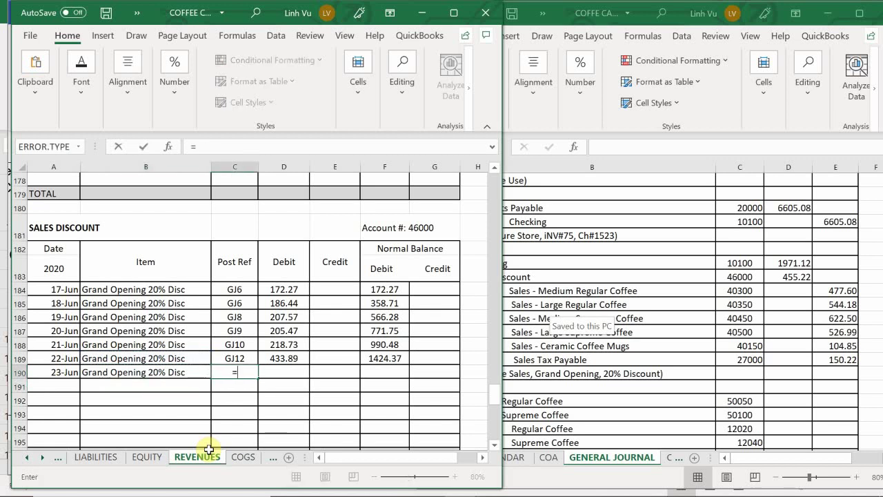
key("Up")
key("Return")
Enter 455.22 in debit cell D191 of the Sales Discount ledger.
key("Right")
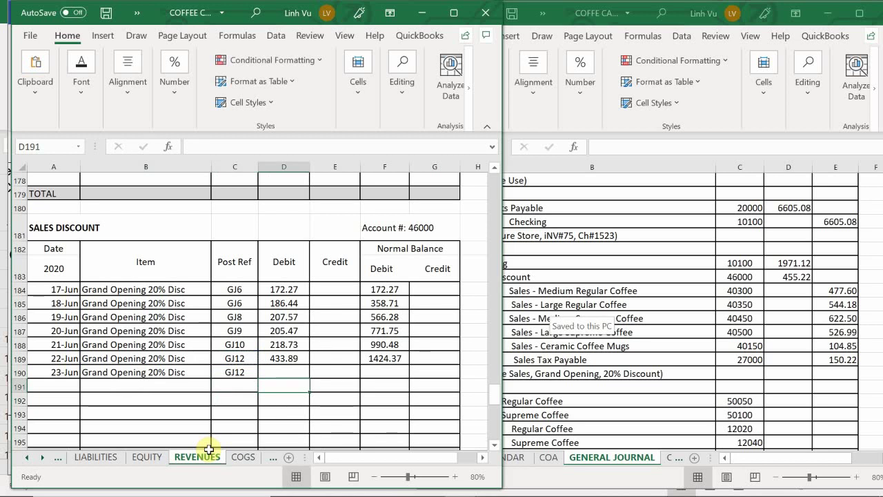
type("45")
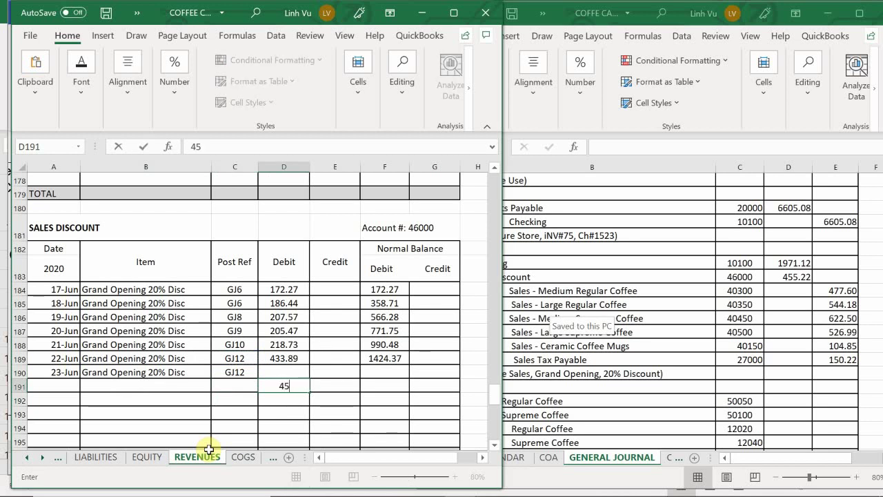
type("5.22")
key("Return")
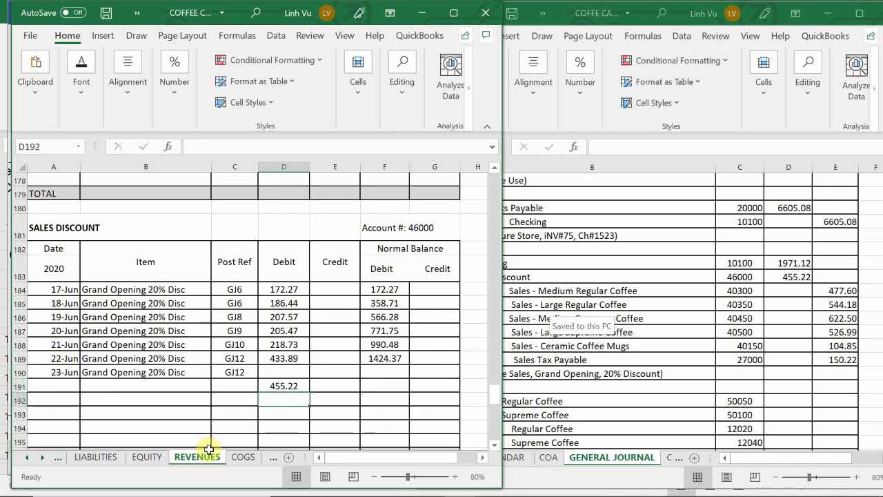
Enter 455.22 as the debit in D190, on the 23-Jun row of the Sales Discount ledger.
key("Up")
key("Up")
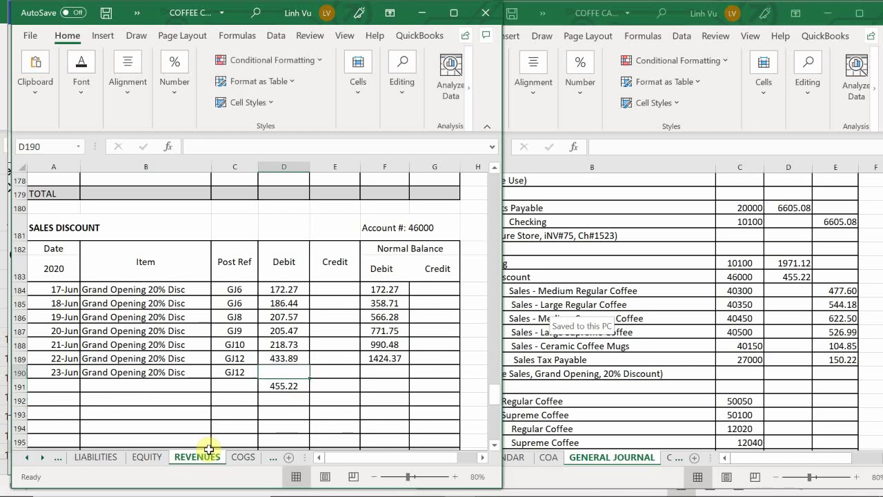
type("455.2")
key("Return")
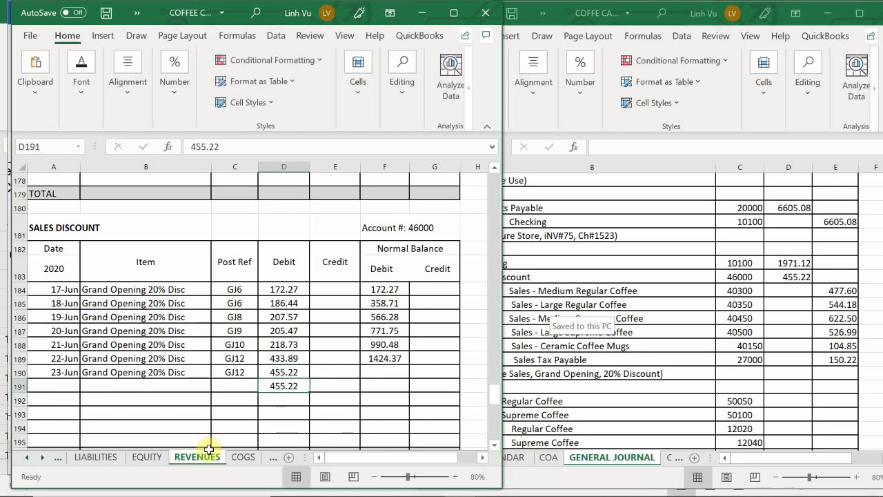
Clear the misplaced debit amount from D191, below the 23-Jun Sales Discount row.
key("F2")
key("BackSpace")
key("BackSpace")
key("BackSpace")
key("BackSpace")
key("BackSpace")
key("BackSpace")
key("Return")
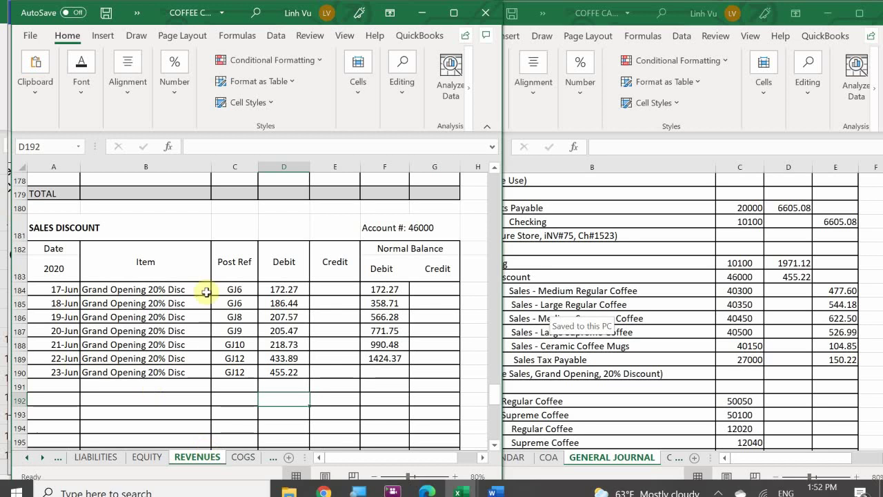
Extend the debit running balance formula from F189 down to F190 in the Sales Discount ledger.
left_click(401, 357)
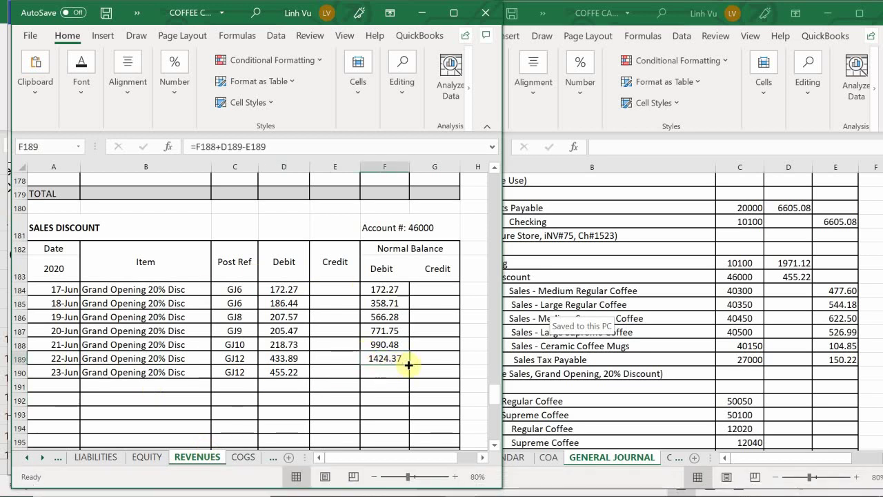
left_click_drag(405, 365, 406, 381)
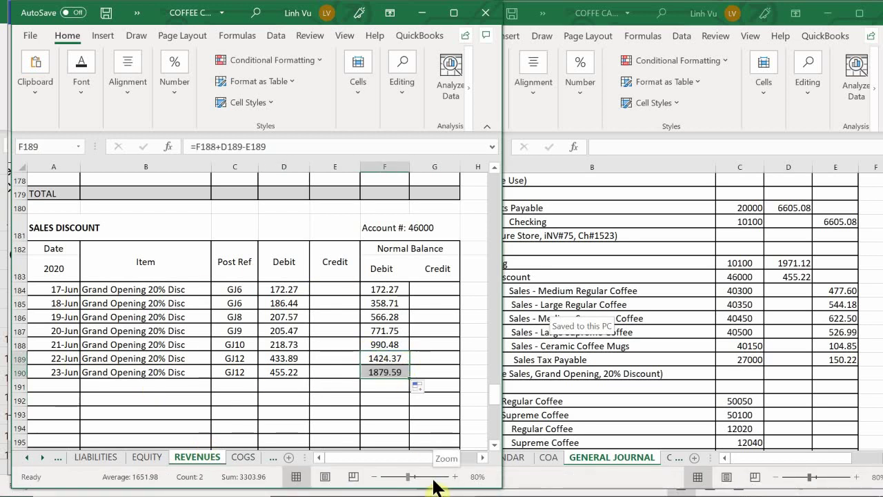
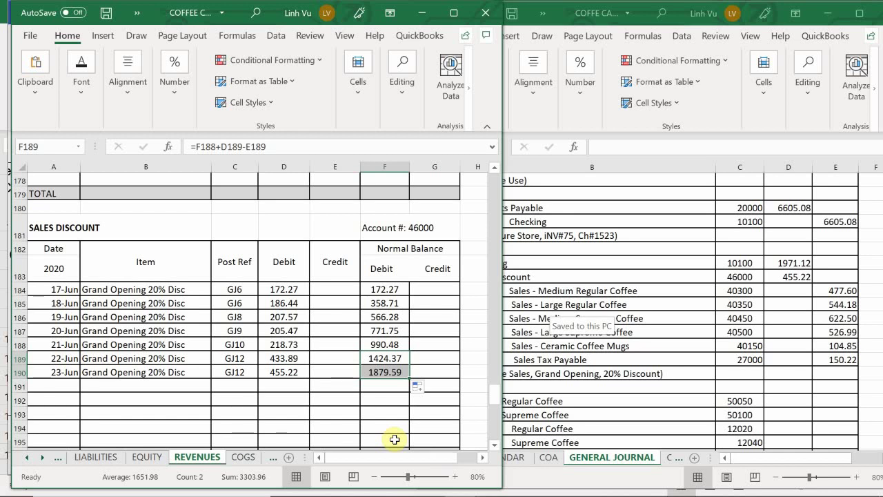
Enter the date 6/23 in A92, the first empty row of the Sales – Medium Regular Coffee ledger.
left_click(185, 341)
scroll(185, 341, "up", 20)
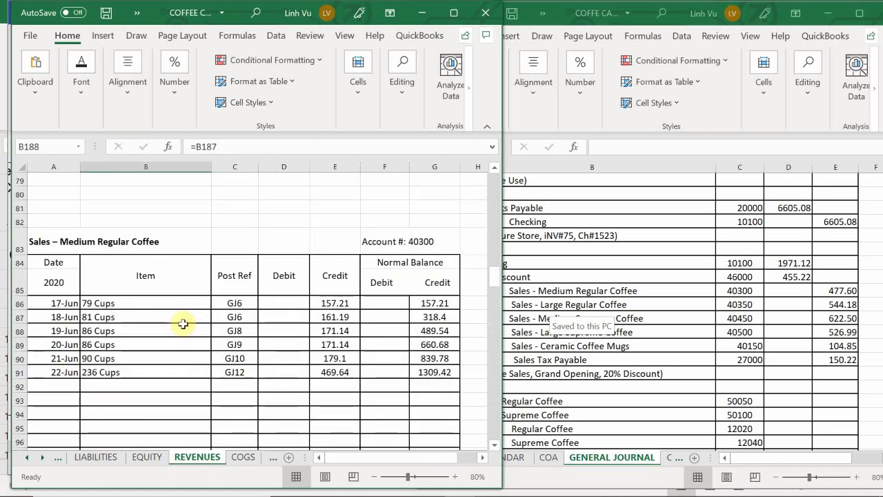
scroll(185, 320, "up", 20)
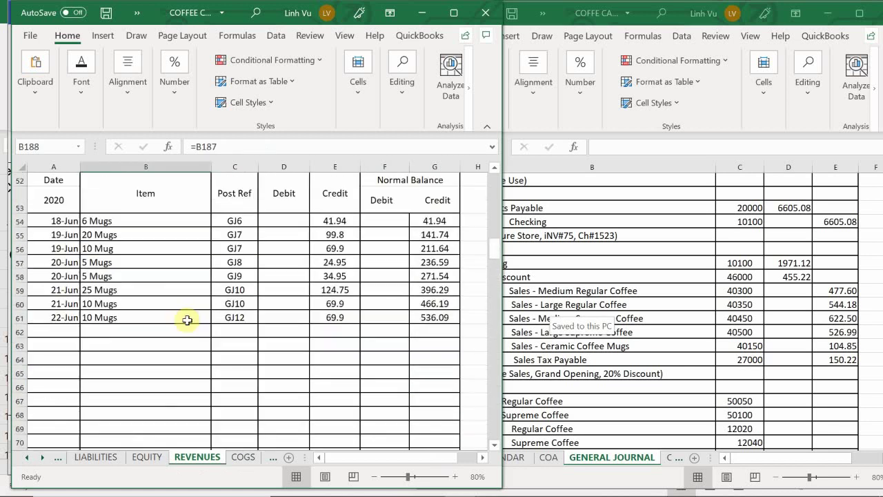
scroll(189, 318, "down", 19)
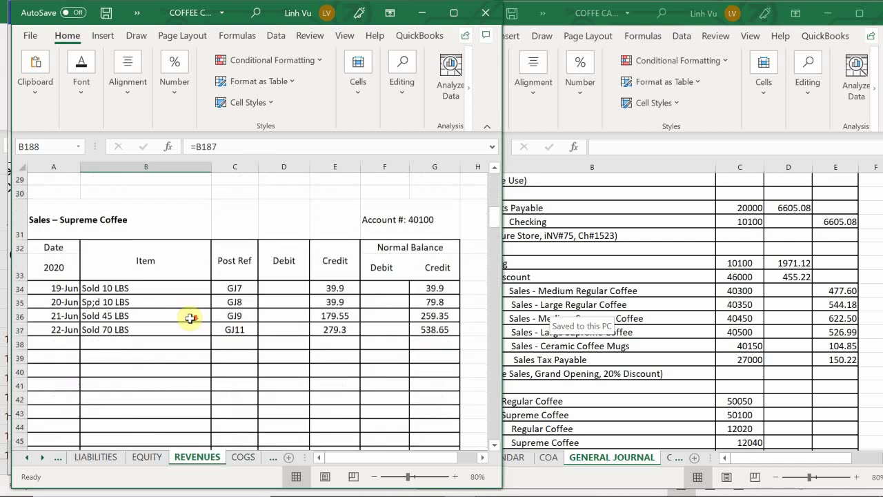
scroll(190, 318, "down", 5)
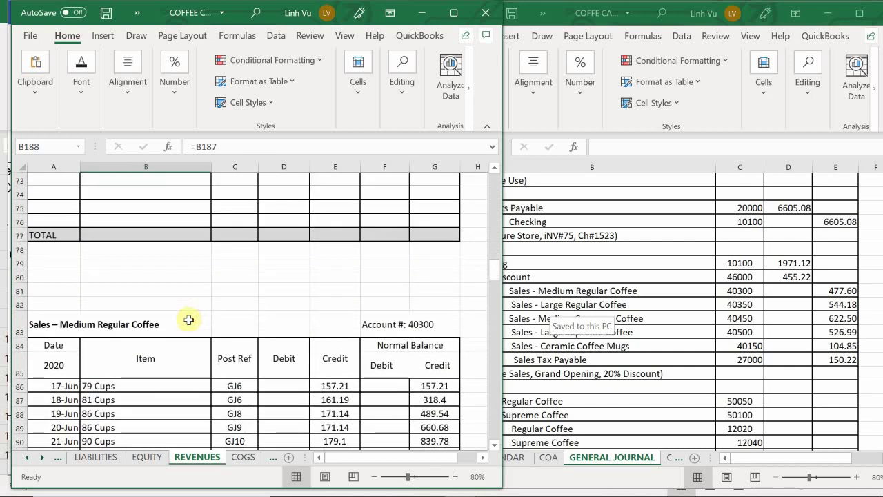
scroll(189, 320, "down", 1)
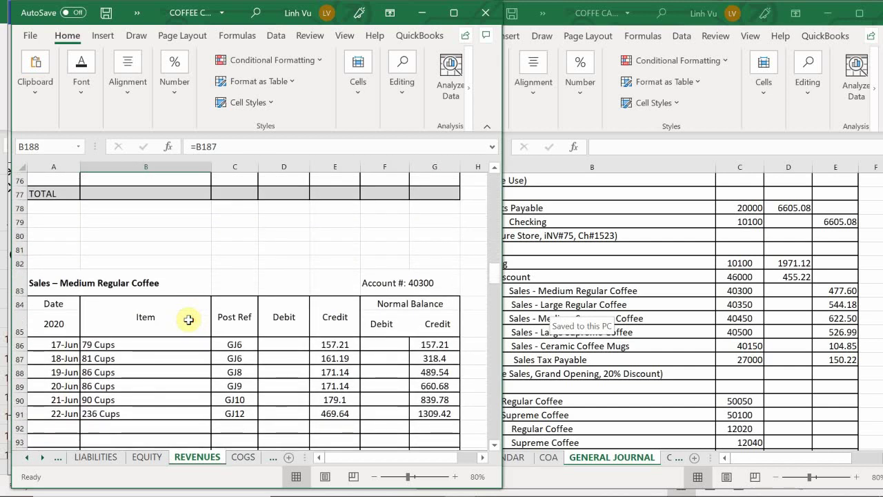
scroll(188, 317, "down", 1)
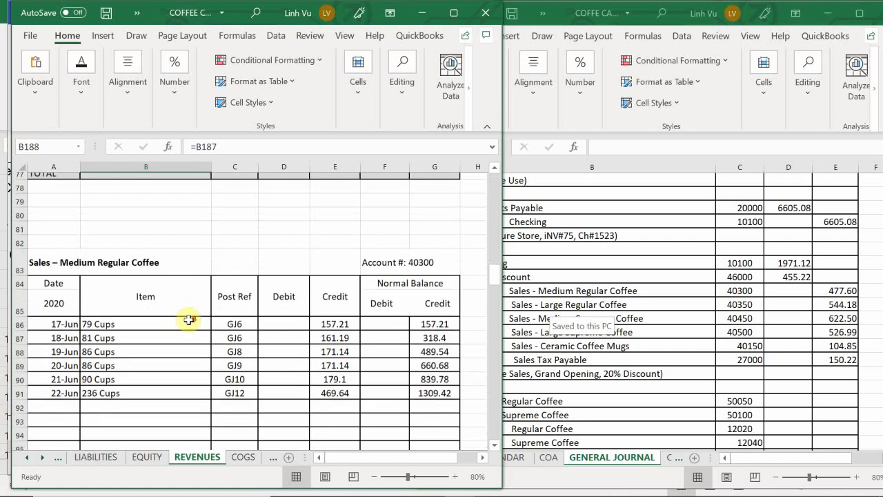
scroll(48, 311, "down", 1)
left_click(69, 344)
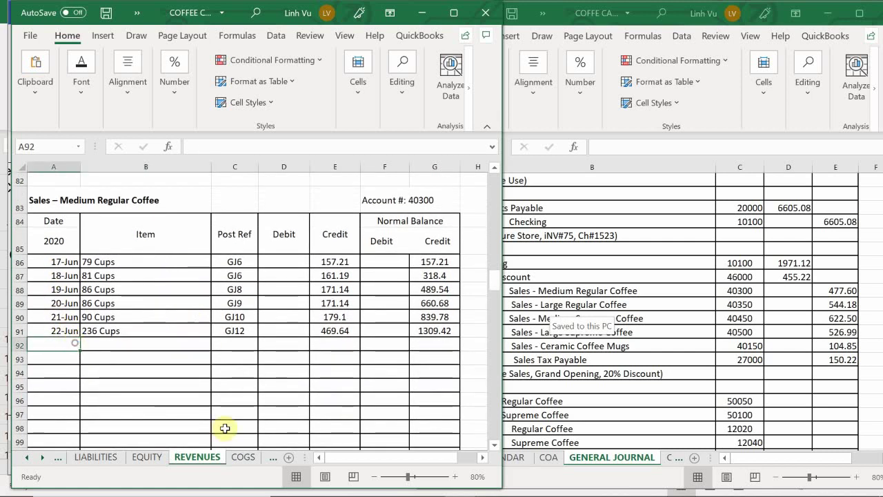
type("6/")
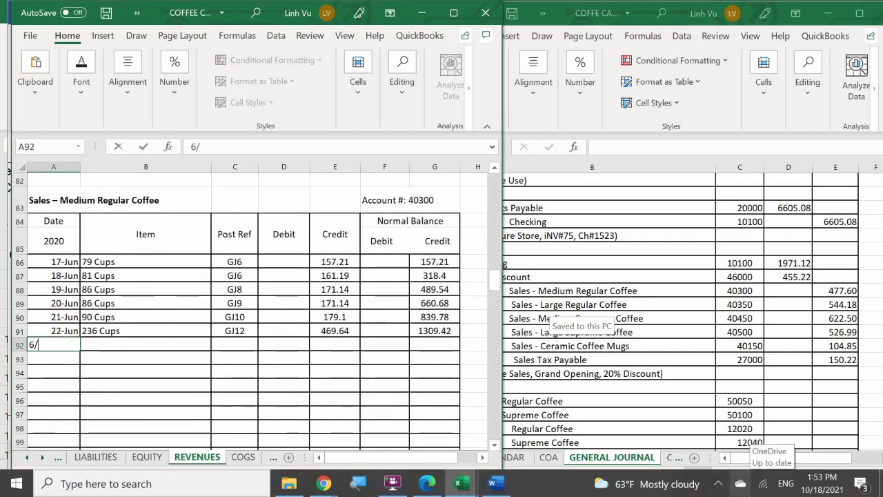
type("23")
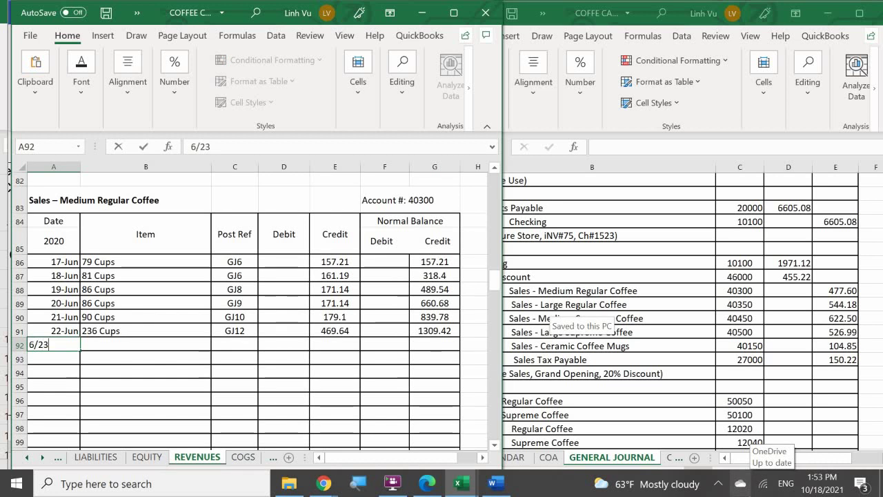
key("Tab")
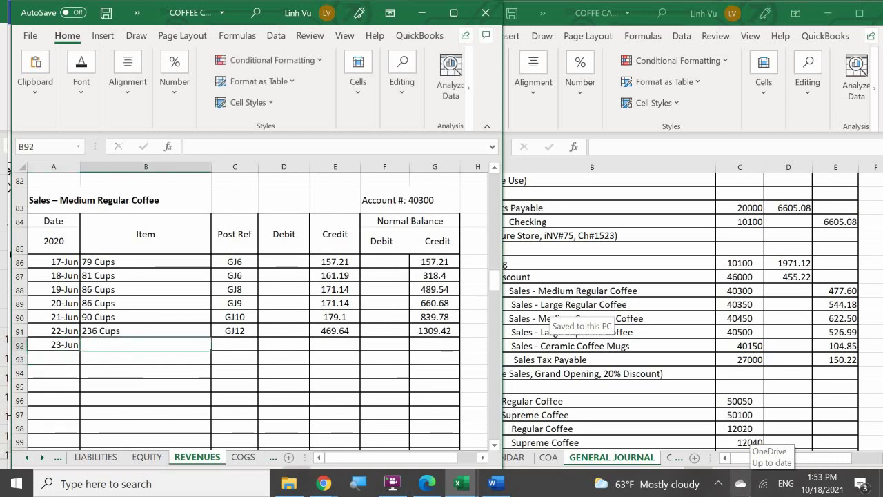
Enter the item 240 Cups and post reference GJ12 on the 23-Jun row of the Medium Regular Coffee ledger.
type("240")
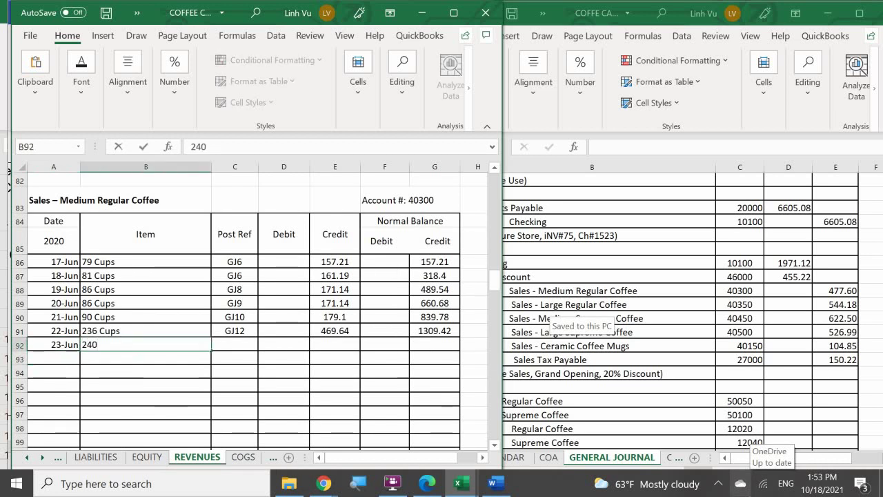
type(" Cups")
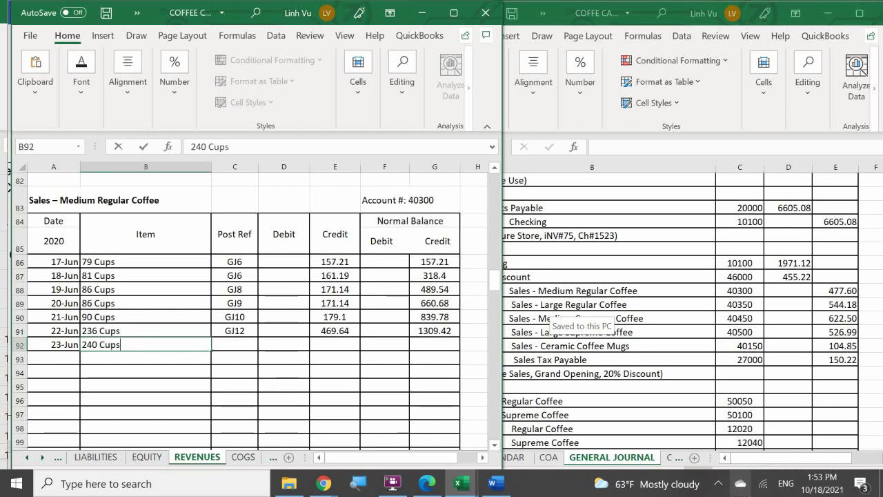
key("Tab")
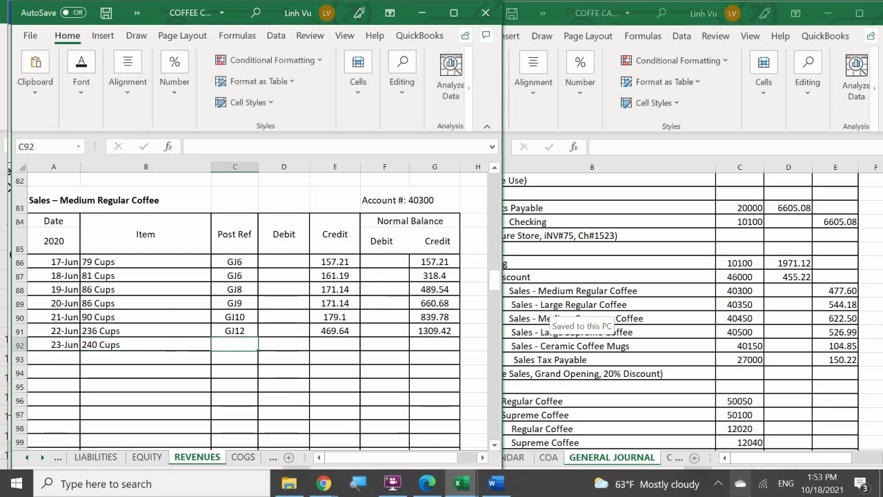
type("GJ")
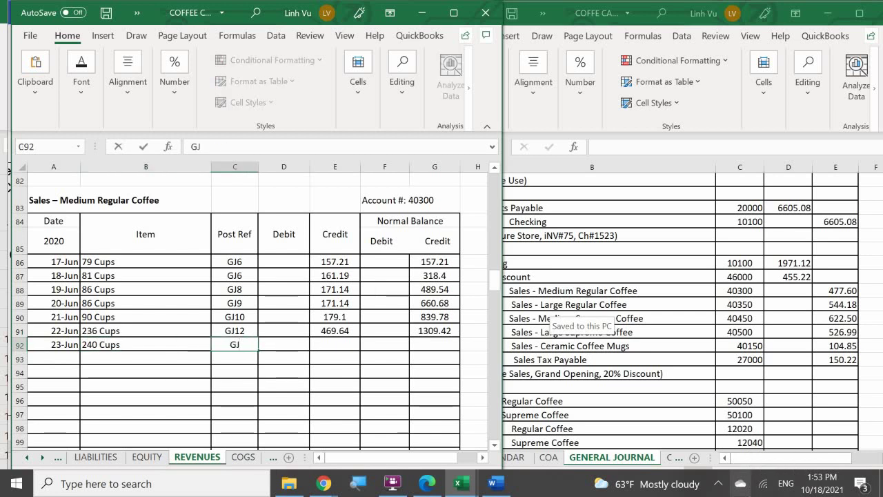
type("12")
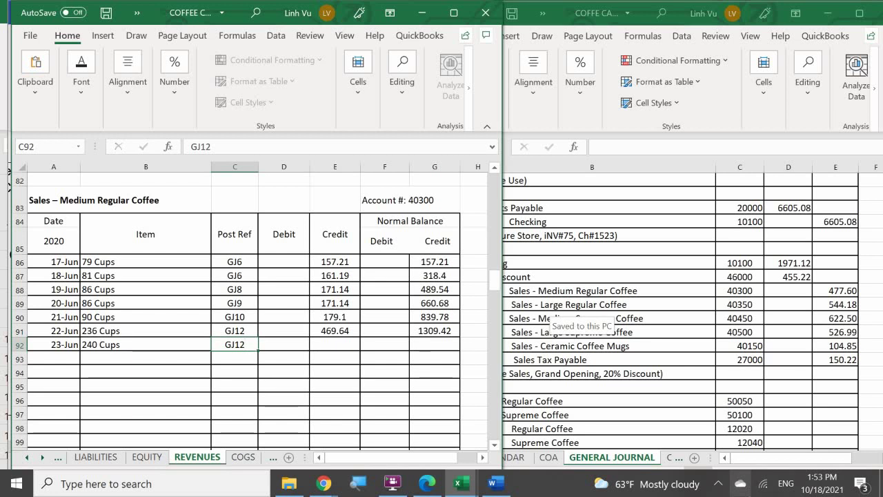
key("Tab")
key("Tab")
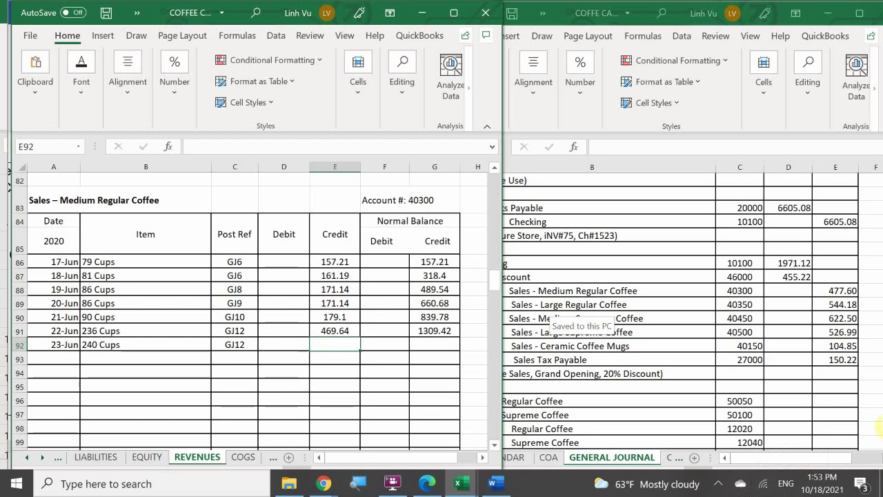
Enter the 477.60 credit in E92 of the Medium Regular Coffee ledger and extend the credit balance formula from G91 to G92.
type("477")
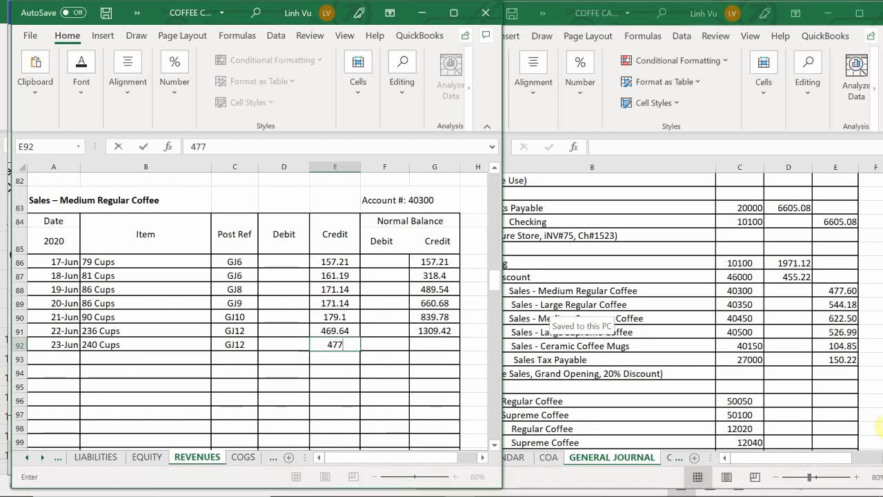
type(".00")
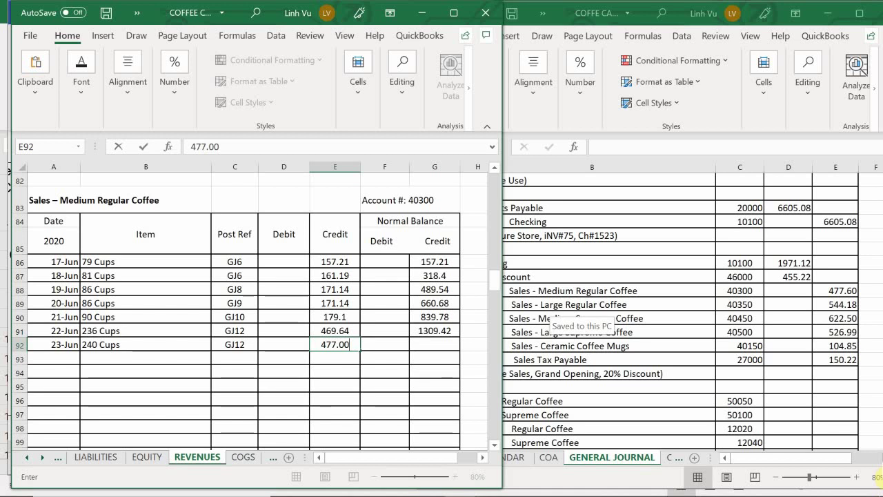
key("BackSpace")
key("BackSpace")
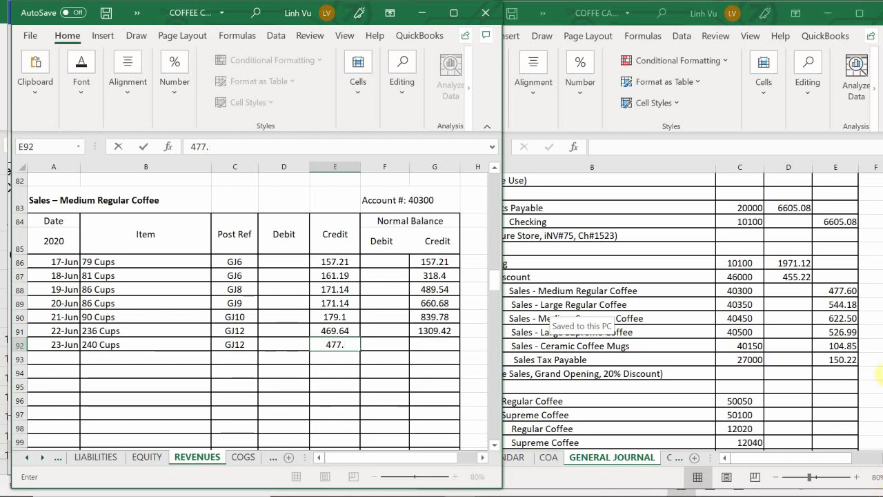
type("60")
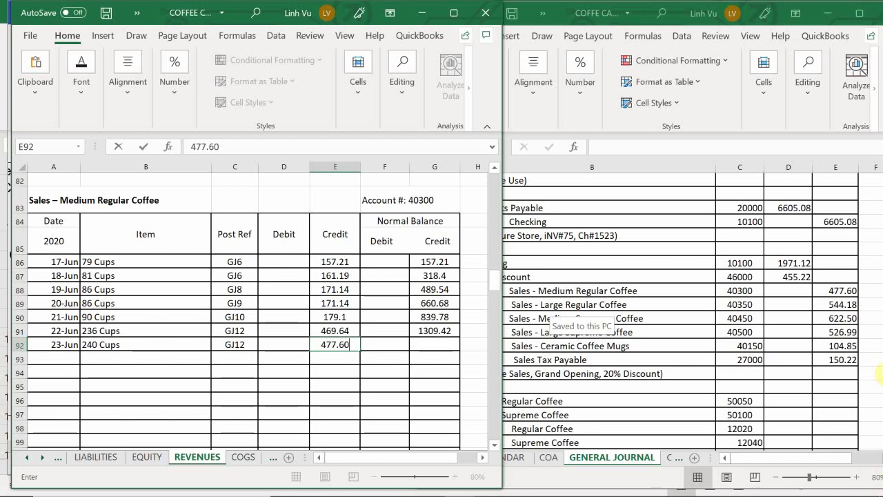
key("Return")
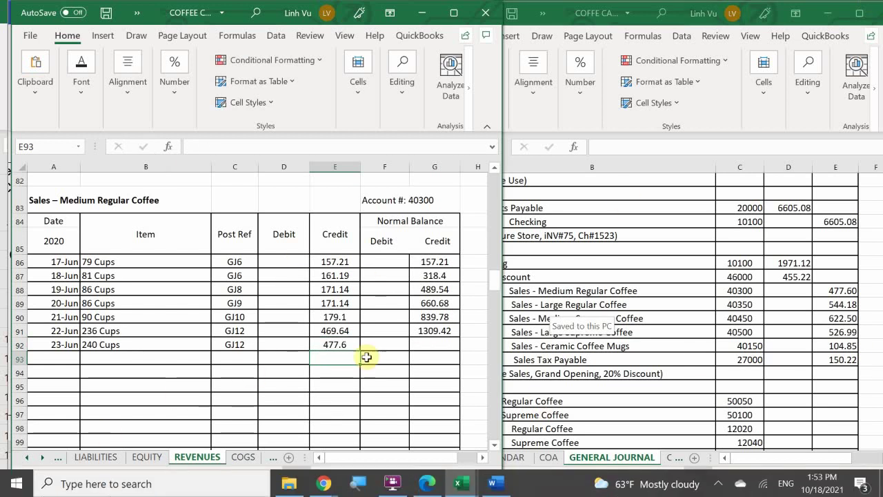
left_click(436, 331)
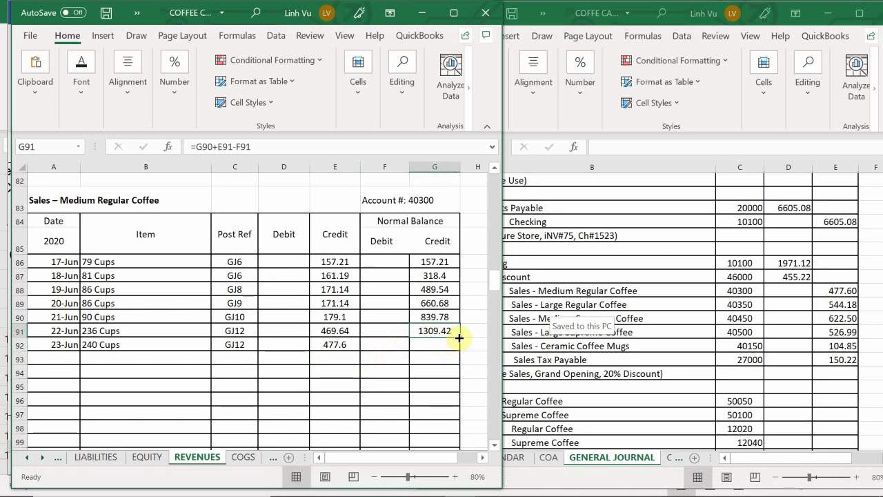
left_click_drag(460, 338, 459, 348)
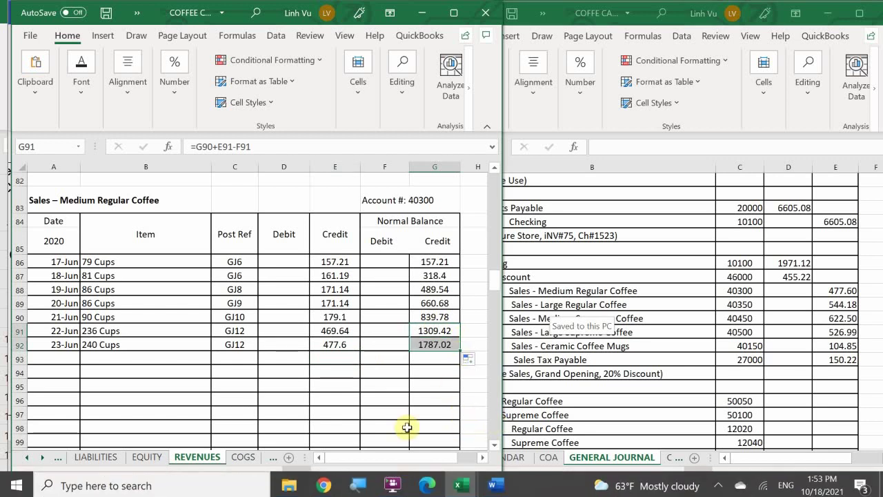
Enter the date 6/23 in A114, the first empty row of the Sales – Large Regular Coffee ledger.
left_click(138, 427)
scroll(131, 393, "down", 4)
scroll(131, 394, "down", 3)
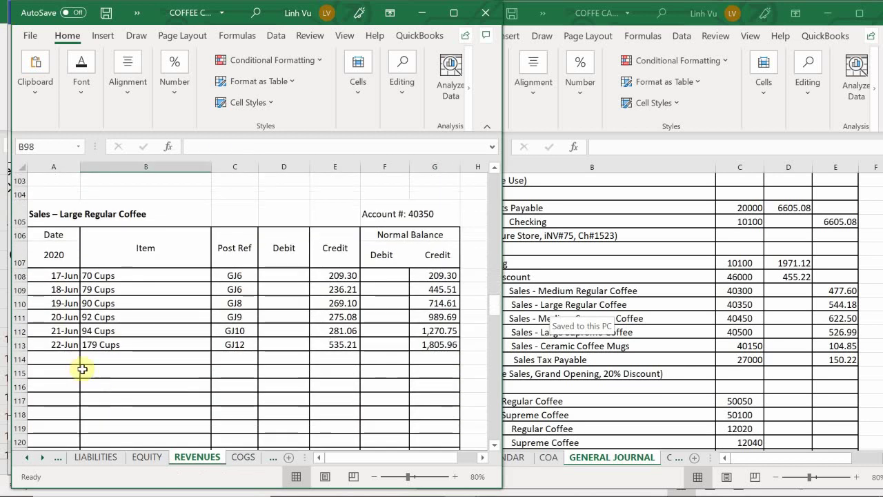
left_click(63, 355)
type("6/")
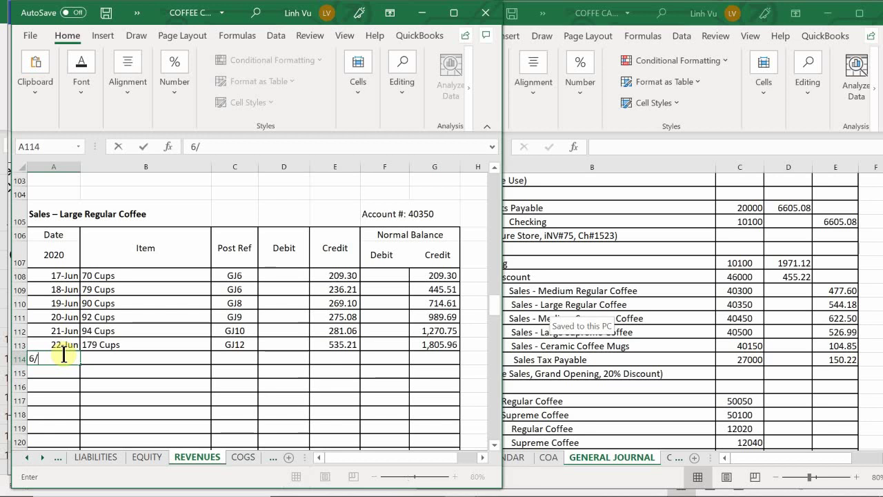
type("23-Jun")
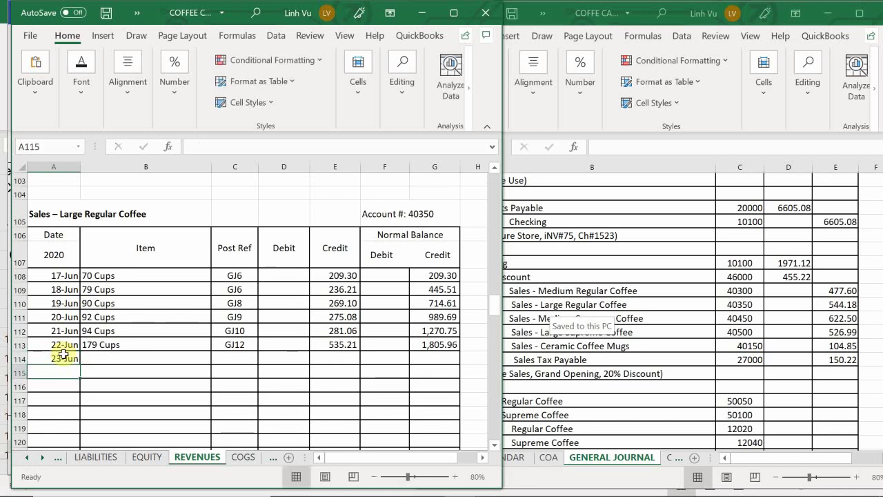
key("Tab")
Enter 182 Cups as the item in B114 and set post reference C114 to GJ12 by referencing the cell above.
type("18")
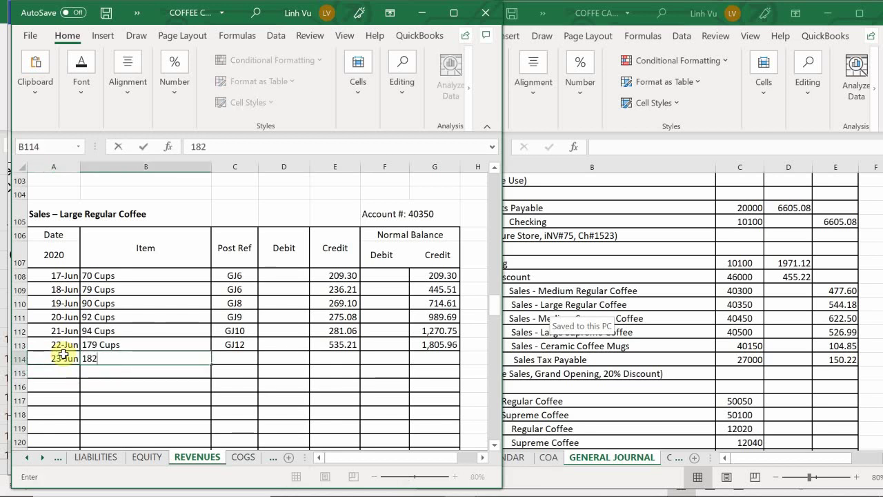
type("2 C")
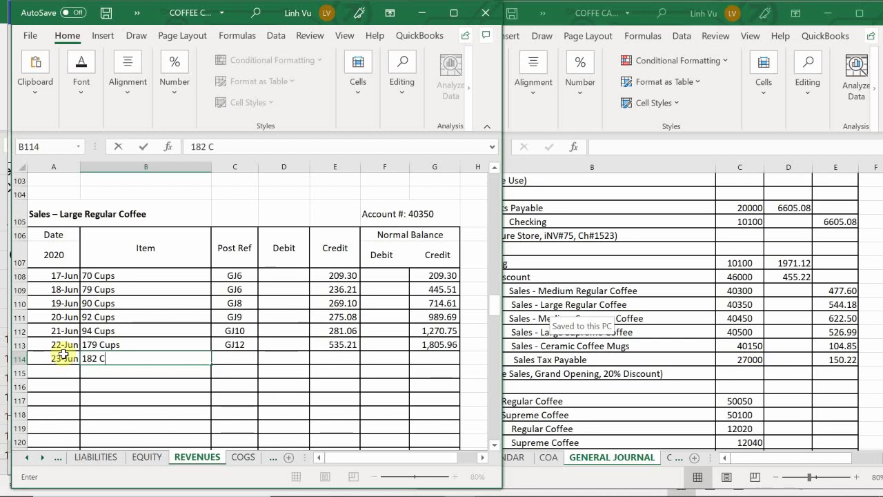
type("u[")
type("o")
type("ps")
key("Tab")
type("=")
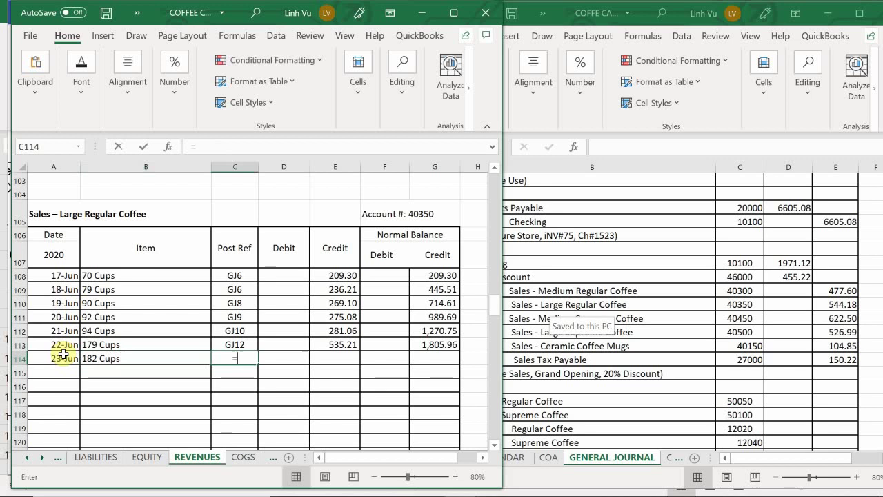
key("Up")
key("Return")
Enter 544.18 as the credit in E114, on the 23-Jun row of the Large Regular Coffee ledger.
key("Right")
key("Up")
key("Right")
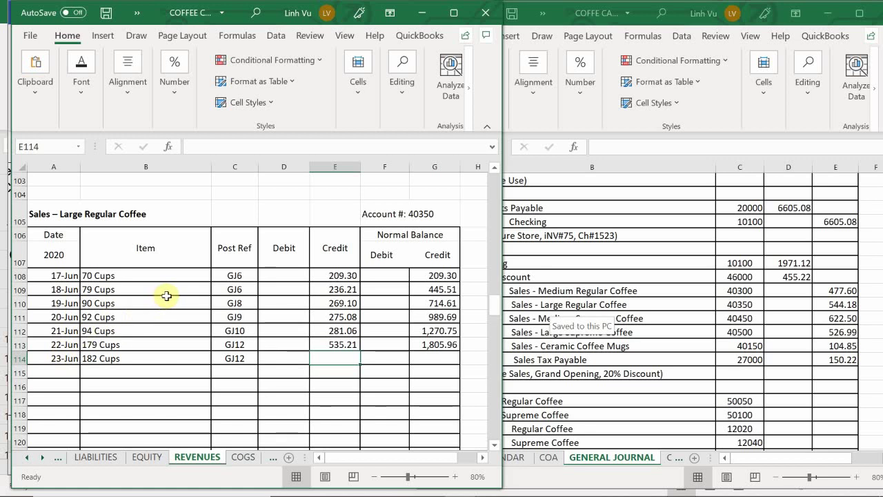
type("544.18")
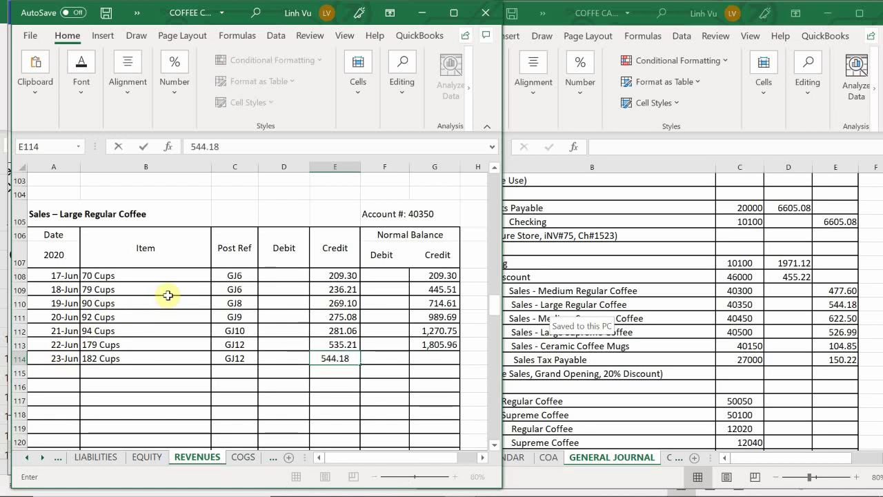
key("Return")
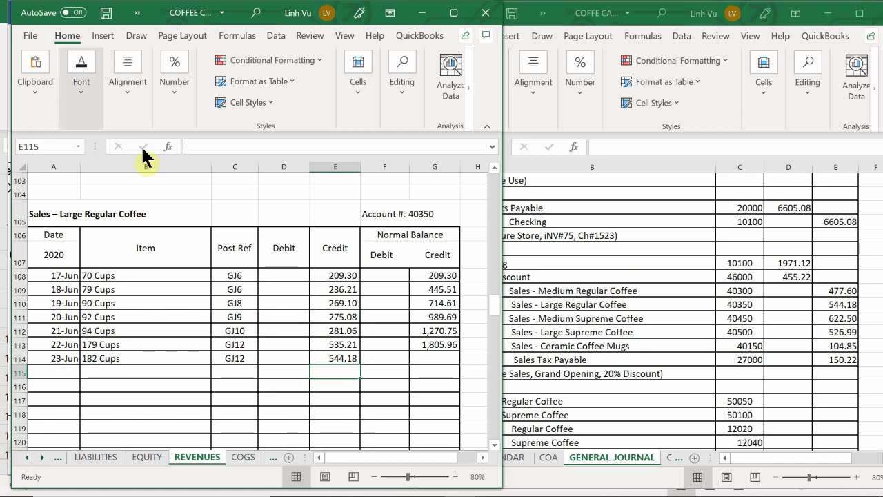
Extend the credit balance formula from G113 to G114 in the Sales – Large Regular Coffee ledger.
left_click(452, 345)
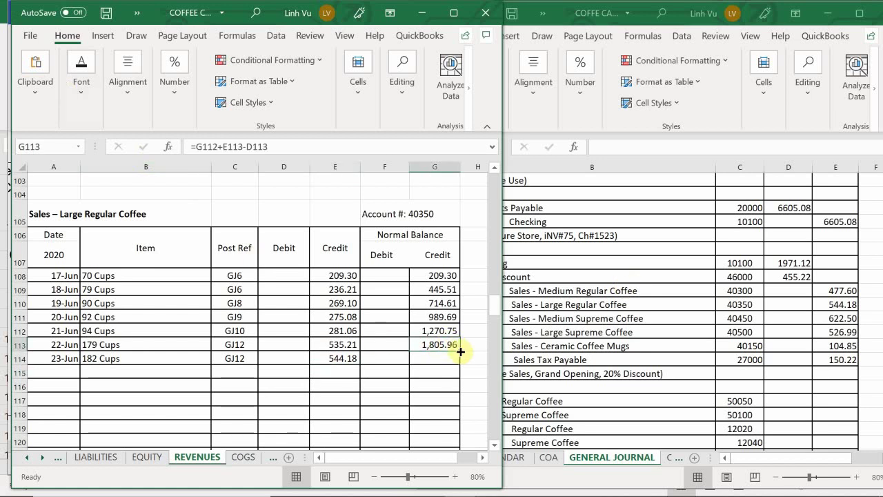
left_click_drag(460, 351, 462, 360)
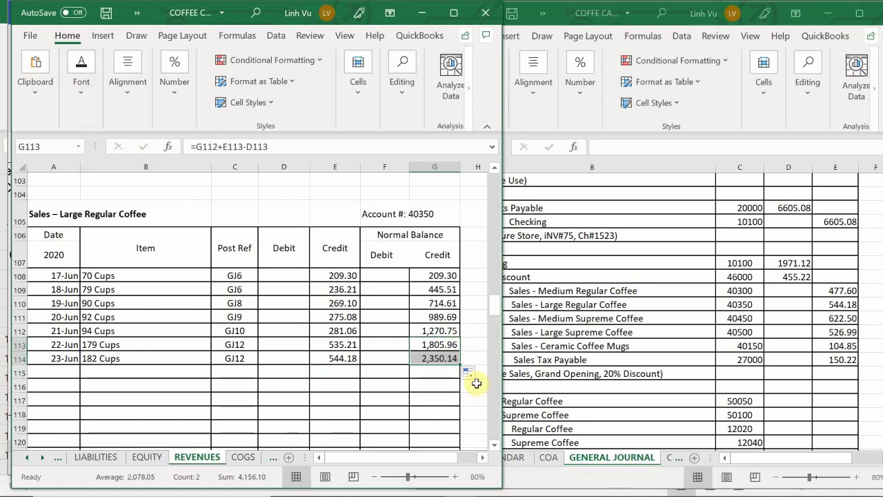
left_click(113, 399)
Enter the date 6/23 in A138 and the item 250 Cups in B138 of the Sales – Medium Supreme Coffee ledger.
scroll(128, 354, "down", 8)
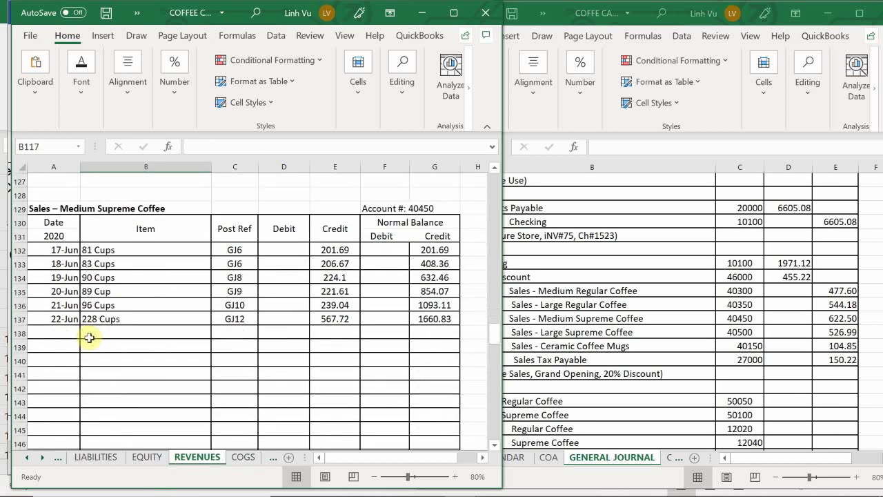
left_click(52, 331)
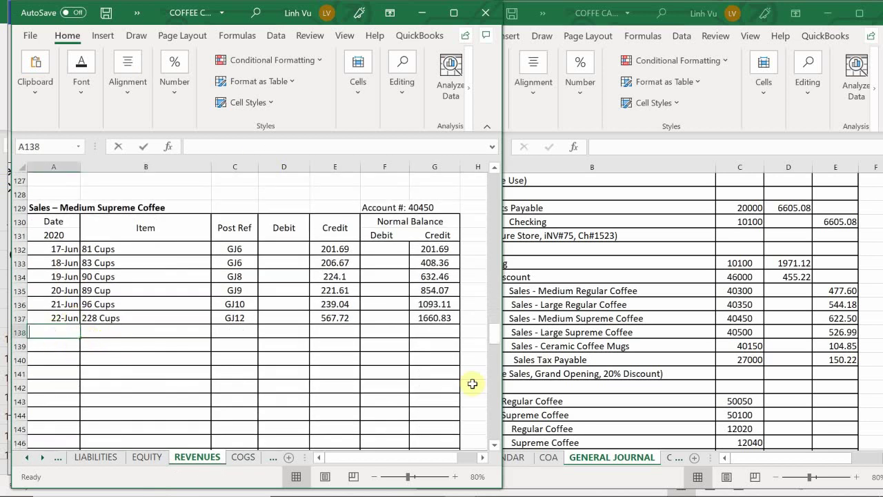
type("6/23")
key("Return")
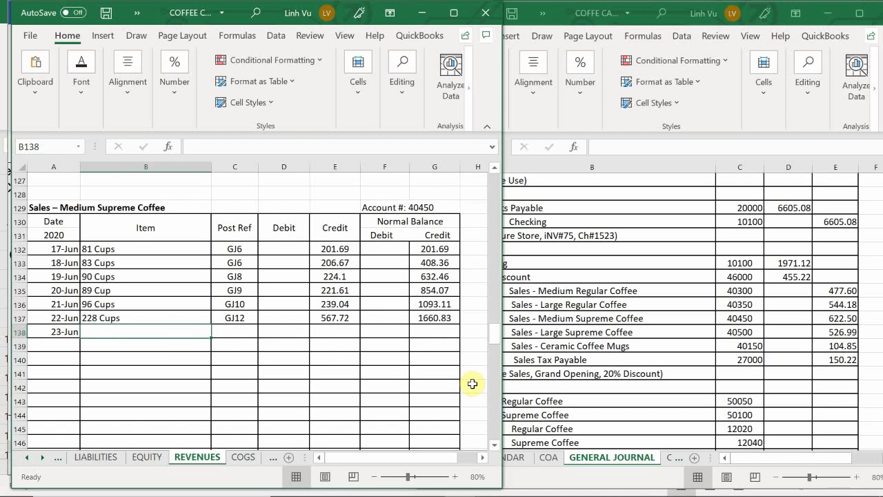
type("2")
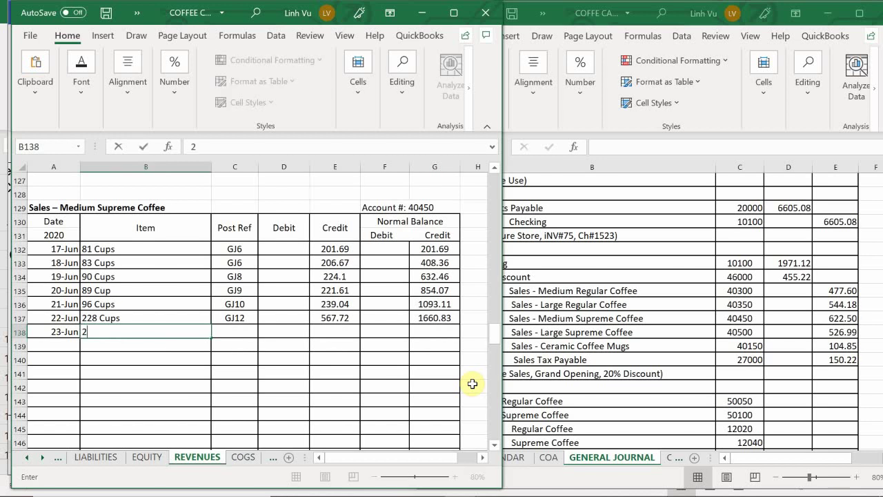
type("50 Cyups")
key("Tab")
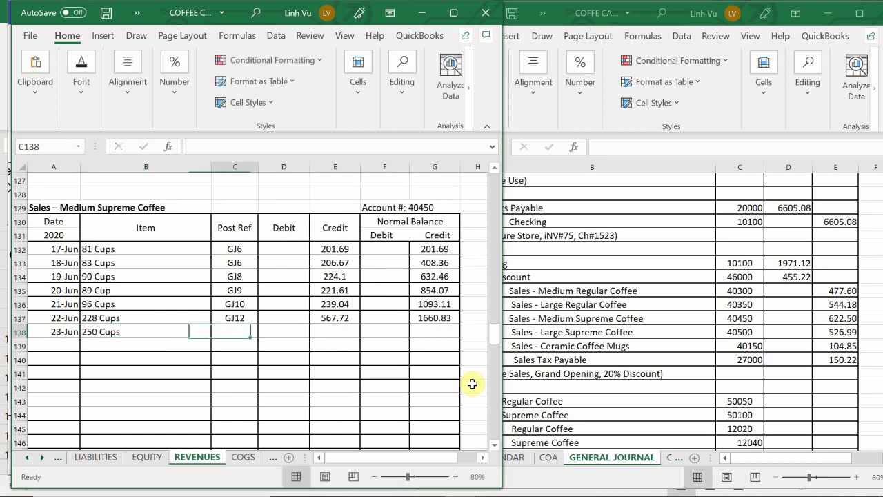
Enter the post reference GJ12 in C138, on the 23-Jun row of the Medium Supreme Coffee ledger.
type("Gj")
key("BackSpace")
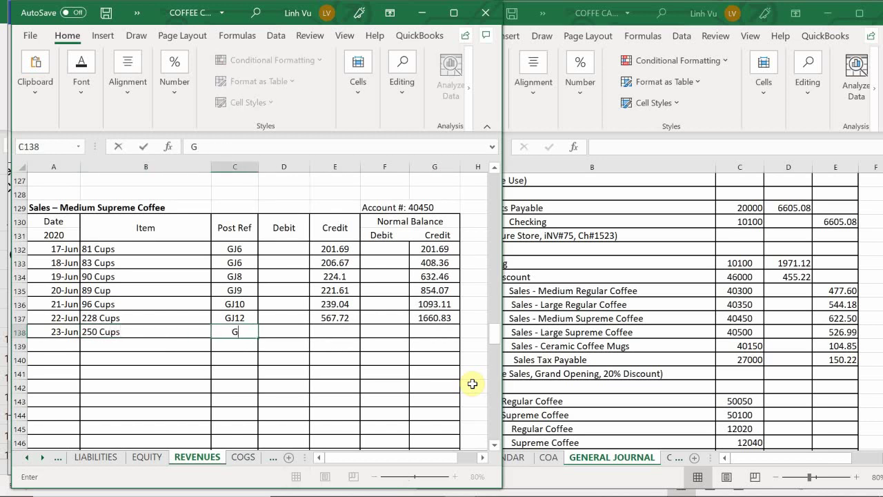
type("J12")
key("Tab")
key("Tab")
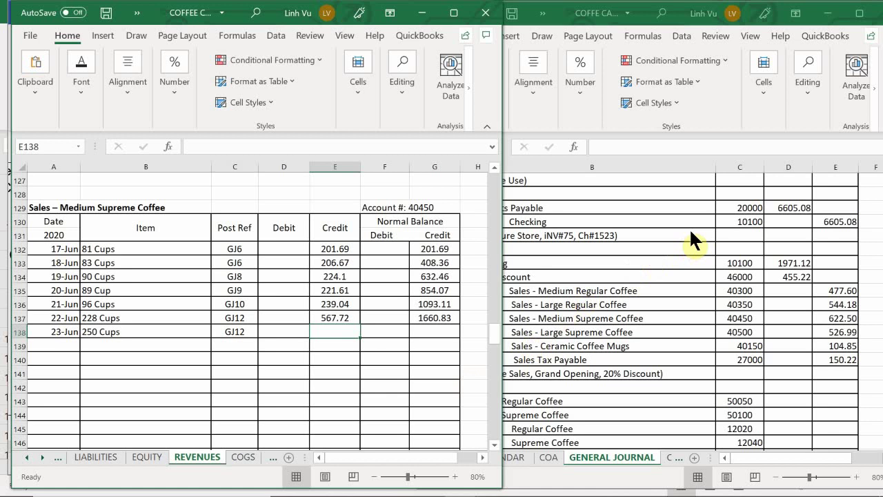
Enter the 622.5 credit in E138 of the Medium Supreme Coffee ledger and extend the credit balance formula from G137 to G138.
type("6")
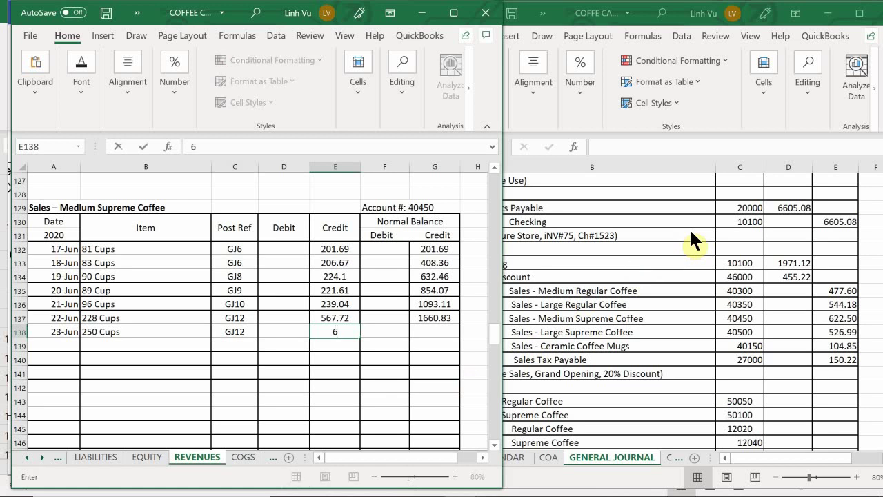
type("22.5")
key("Return")
left_click(442, 319)
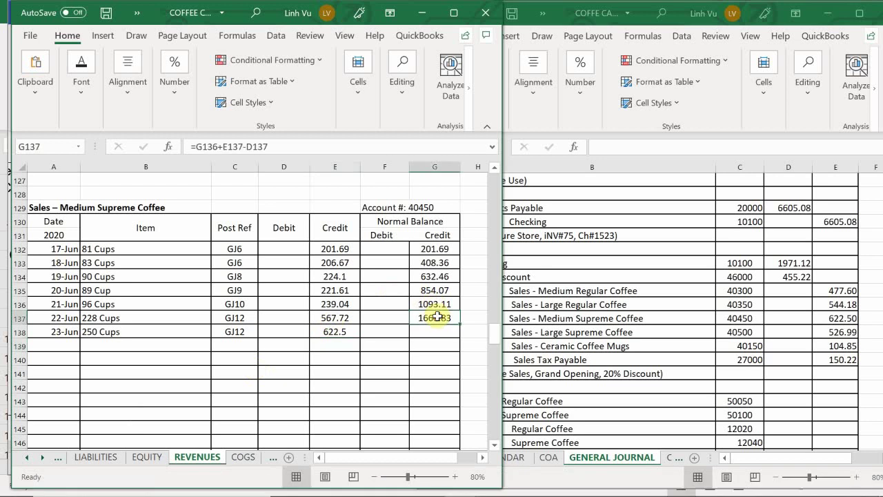
left_click_drag(459, 324, 458, 335)
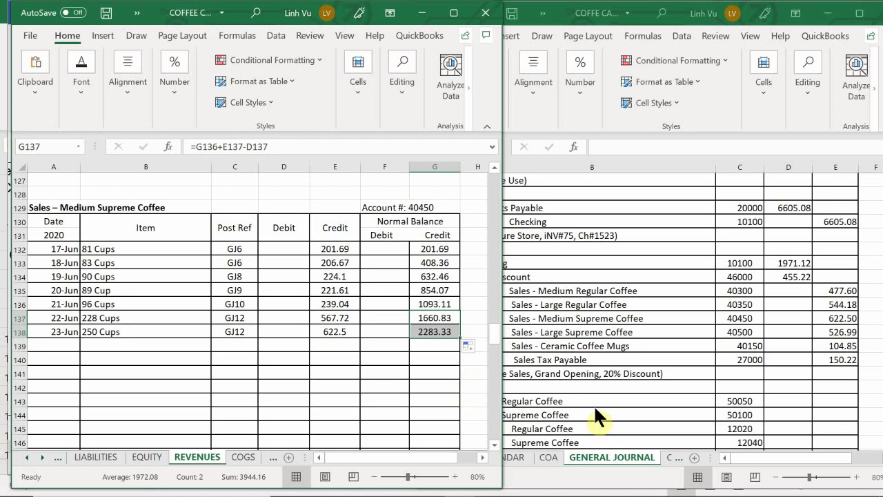
Enter the date 6/23 in A161, the first empty row of the Sales – Large Supreme Coffee ledger.
scroll(97, 373, "down", 3)
scroll(88, 382, "down", 5)
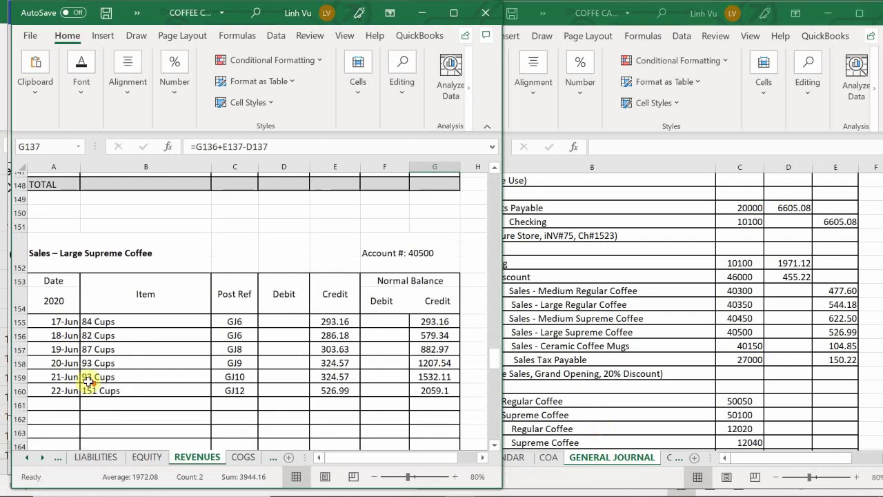
left_click(69, 358)
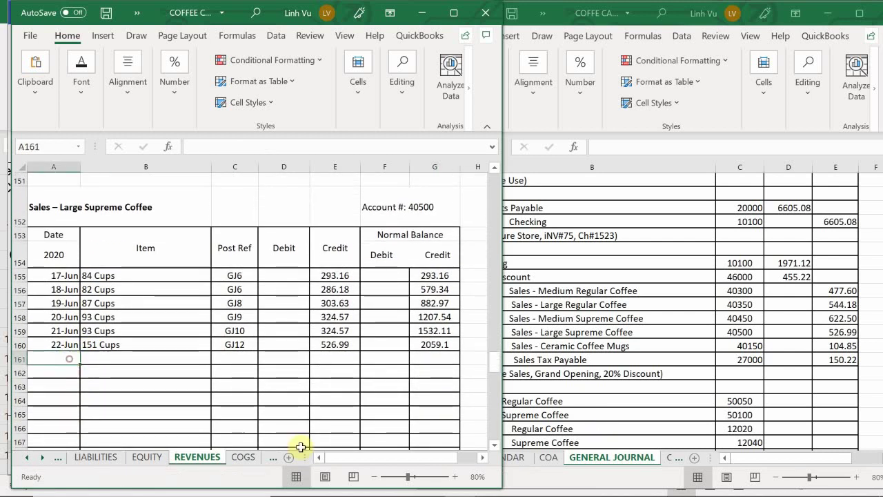
type("6/22")
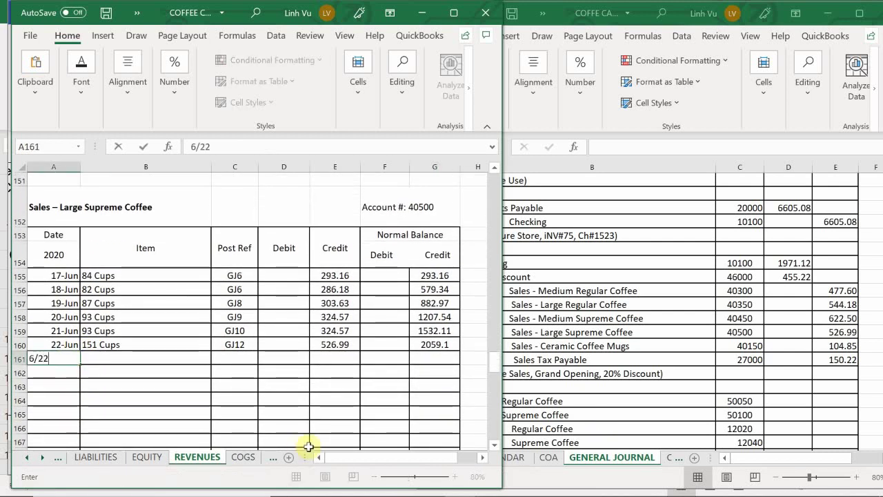
key("BackSpace")
type("3")
key("Tab")
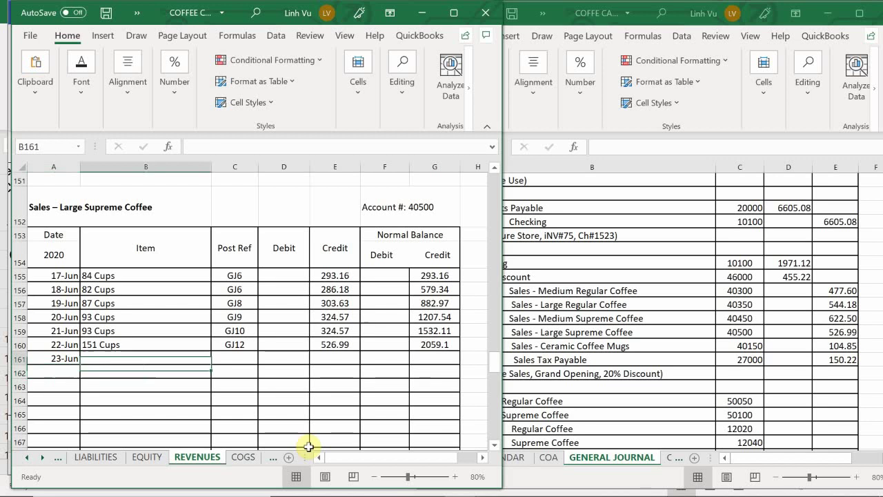
Enter 151 Cups as the item in B161 of the Large Supreme Coffee ledger.
type("151")
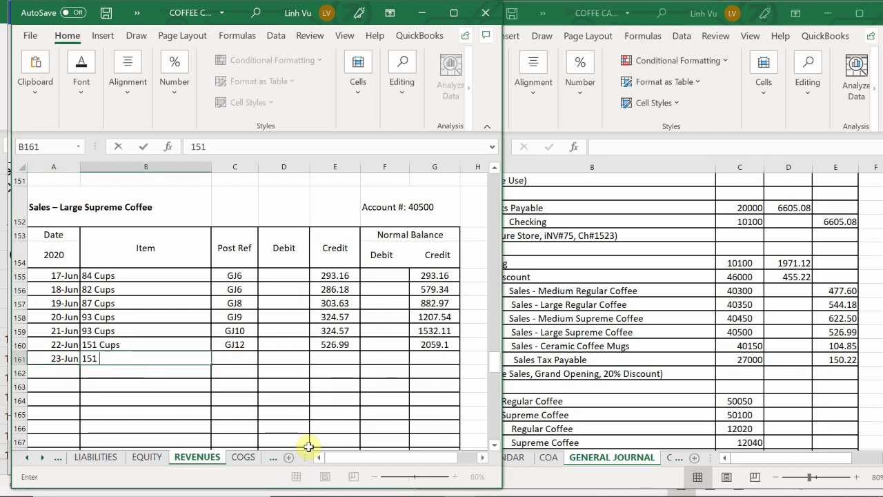
type(" Cy")
key("BackSpace")
type("u[")
key("BackSpace")
type("ps")
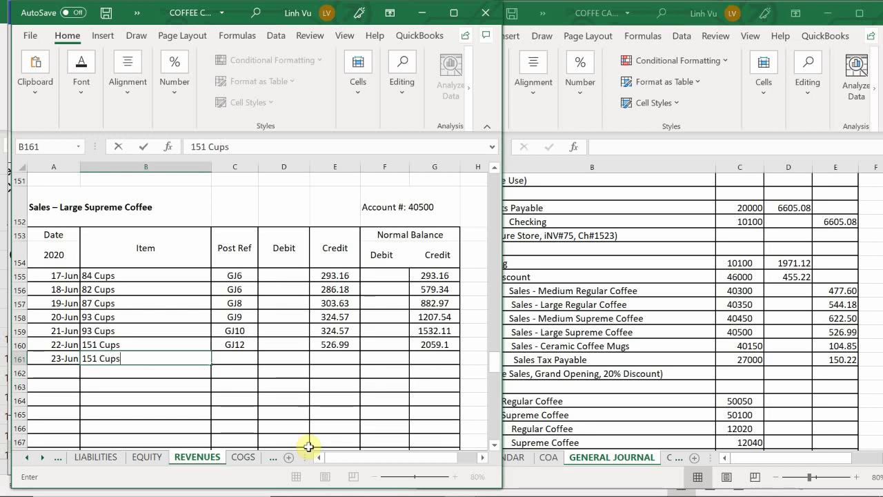
key("Tab")
Enter the post reference GJ12 in C161, on the 23-Jun row of the Large Supreme Coffee ledger.
type("GJ")
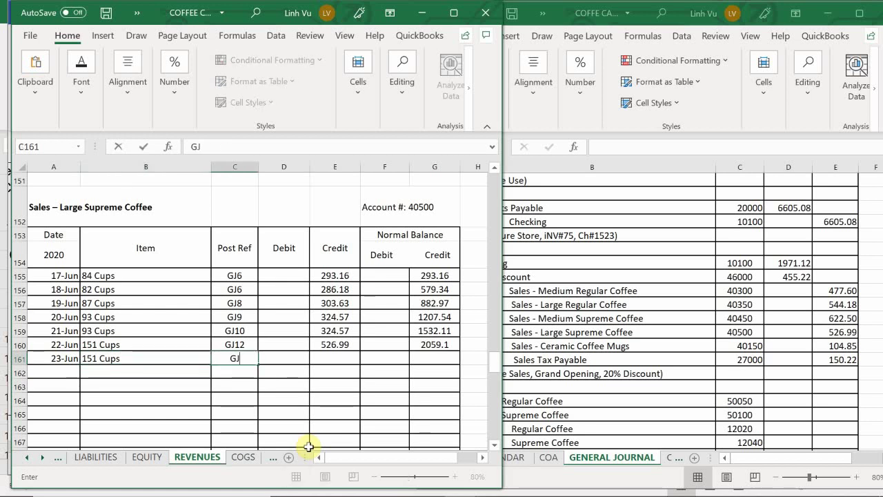
type("12")
key("Tab")
key("Tab")
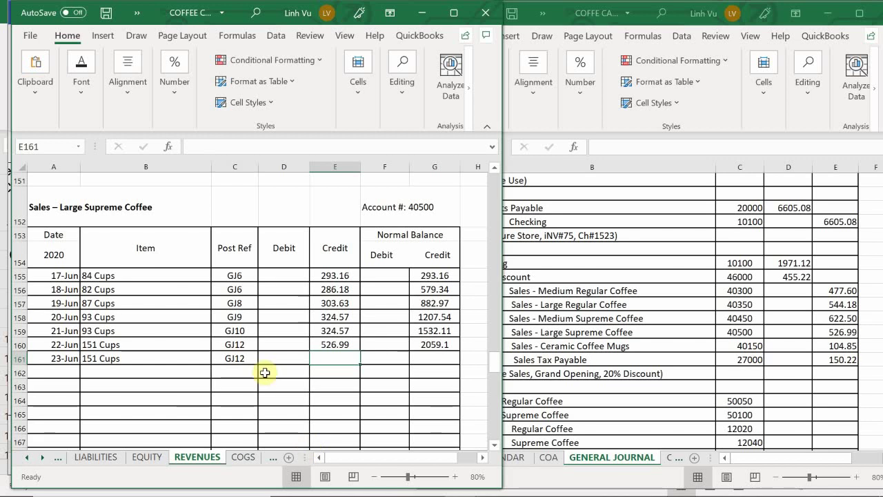
Enter the 526.99 credit in E161 of the Large Supreme Coffee ledger and extend the credit balance formula from G160 to G161.
type("2")
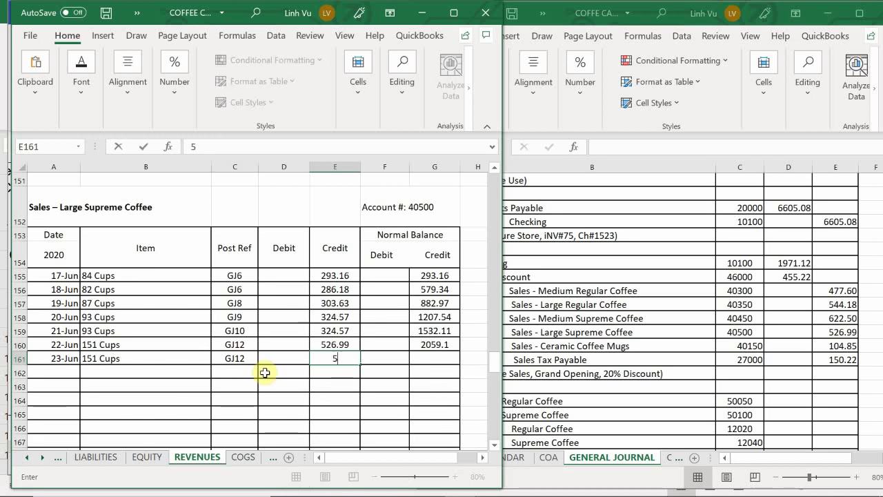
type("26.99")
key("Return")
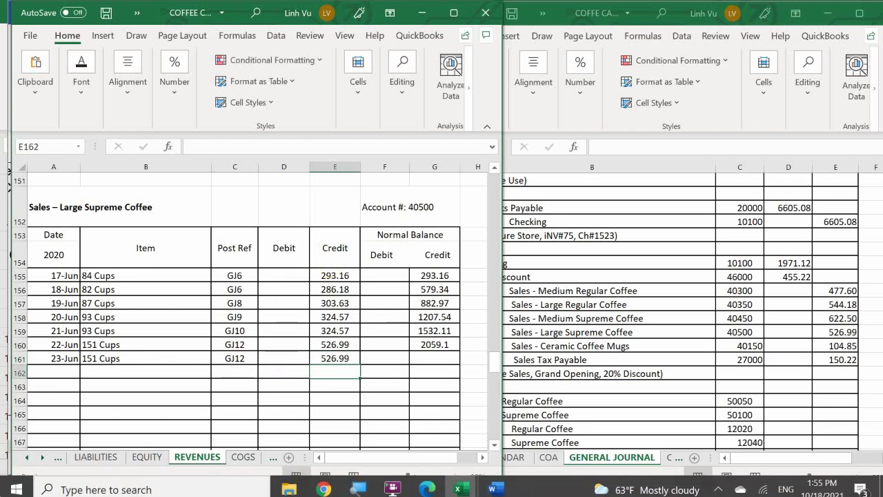
left_click(436, 332)
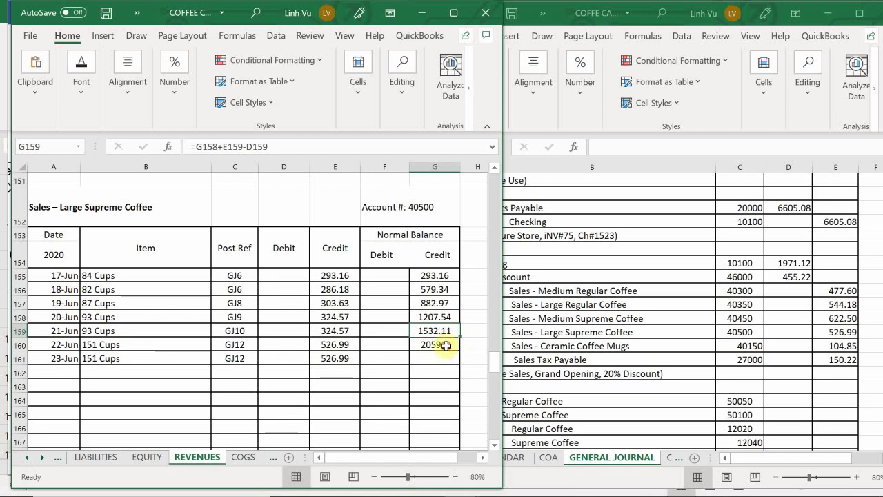
left_click(456, 346)
left_click_drag(459, 351, 457, 363)
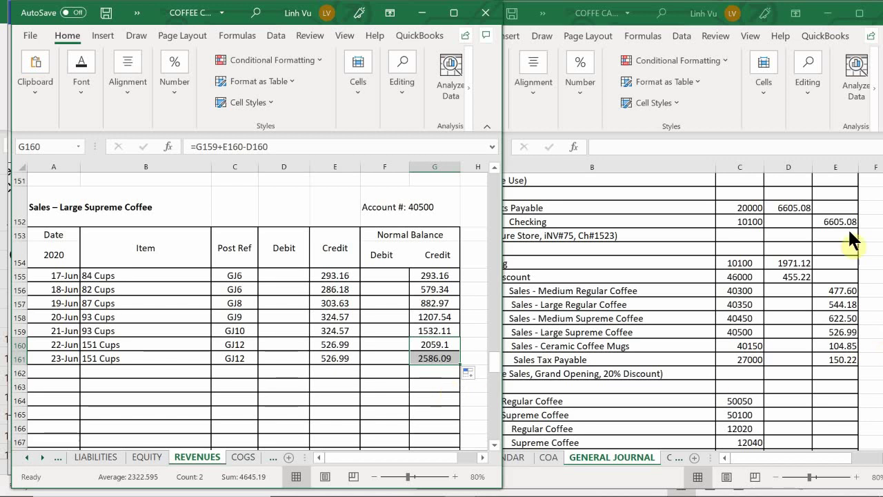
Enter the date 6/23 in A62, the first empty row of the Sales – Ceramic Coffee Mugs ledger.
left_click(89, 345)
scroll(103, 330, "up", 20)
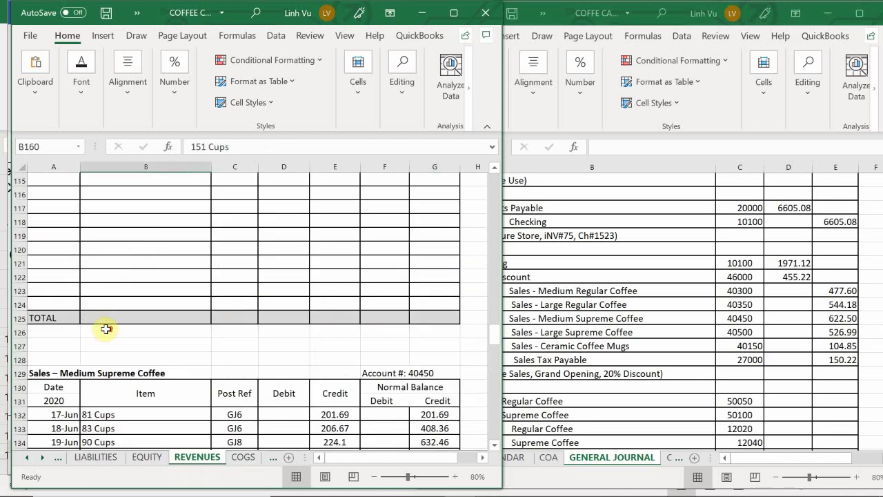
scroll(110, 314, "down", 13)
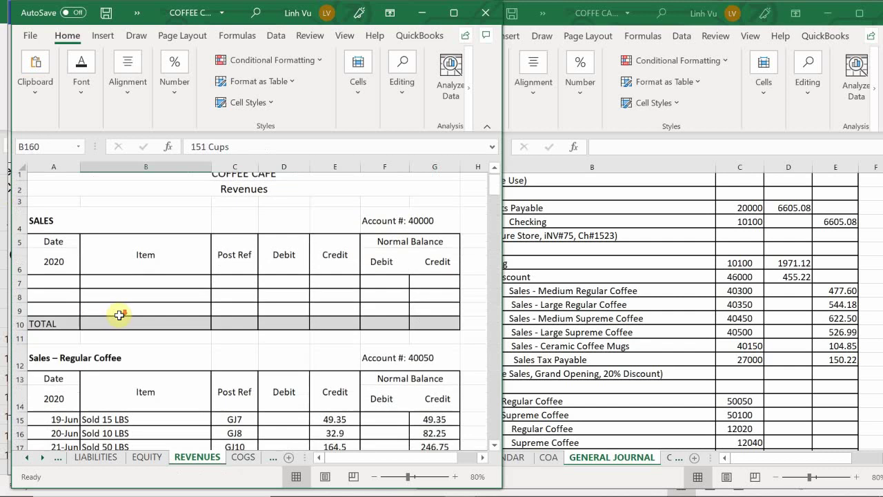
scroll(120, 318, "down", 3)
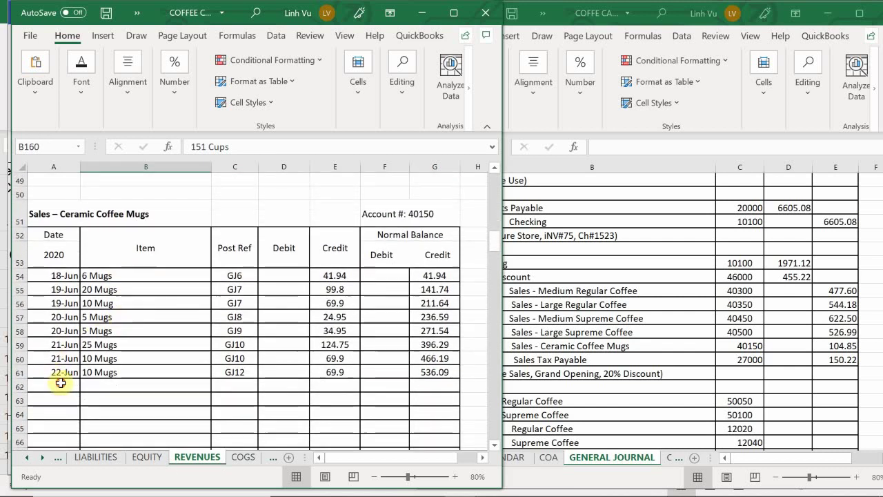
left_click(59, 384)
type("6/23")
key("Tab")
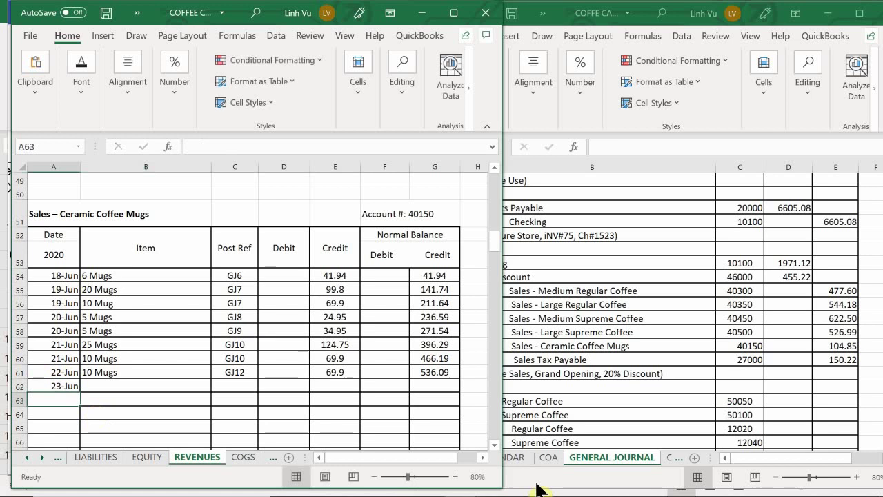
Enter 15 Mugs as the item in B62 and GJ12 as the post reference in C62 of the Ceramic Coffee Mugs ledger.
type("1")
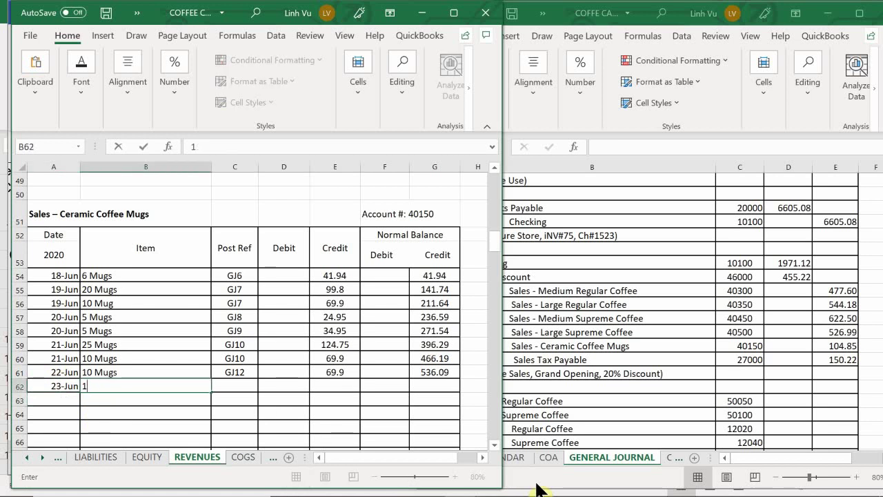
type("52 Mu")
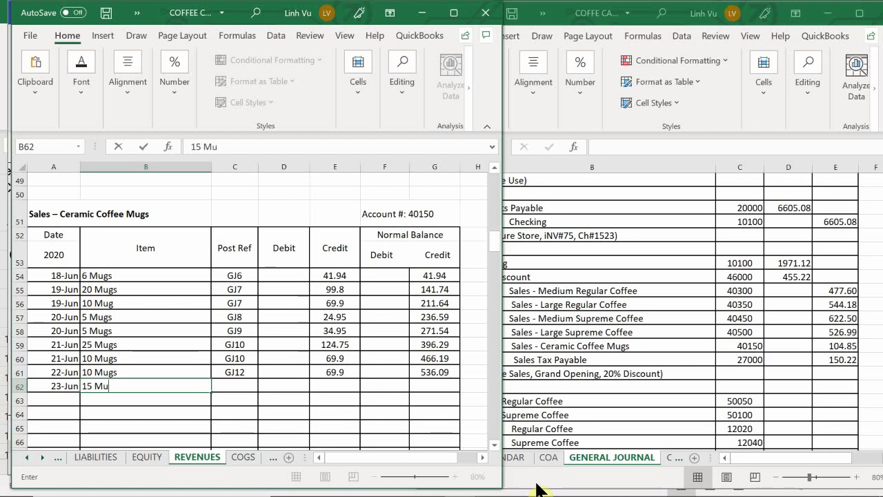
type("gs")
key("Tab")
type("G")
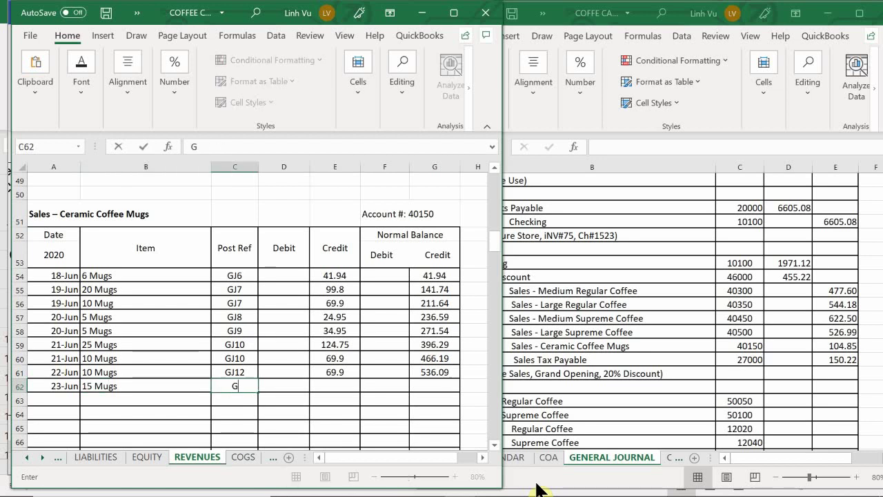
type("J12")
key("Tab")
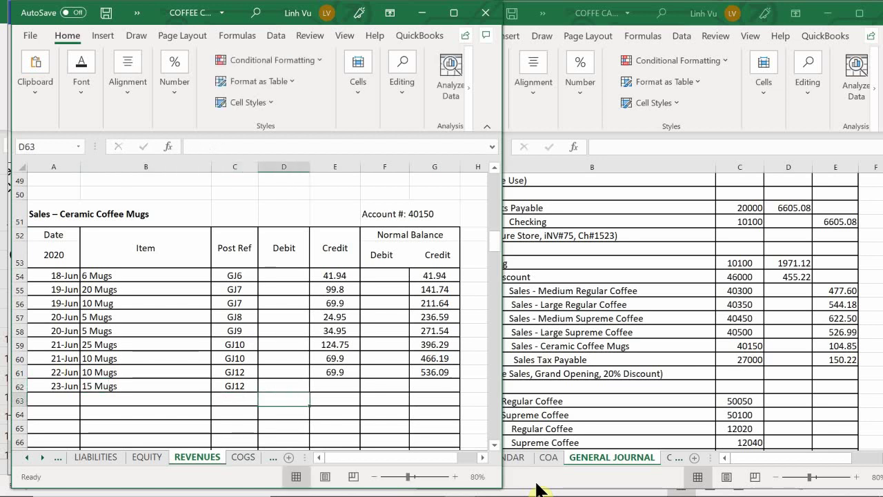
key("Tab")
Enter the 104.85 credit in E62 of the Ceramic Coffee Mugs ledger and extend the credit balance formula from G61 to G62.
type("104.")
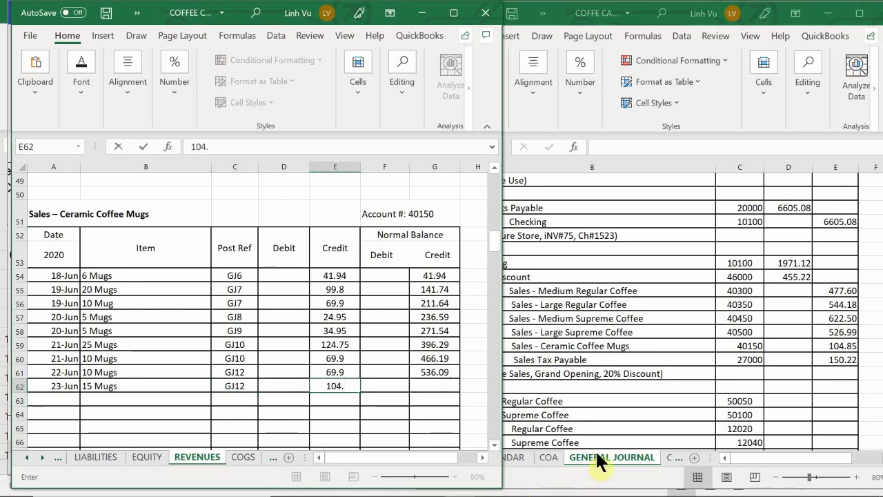
type("85")
key("Return")
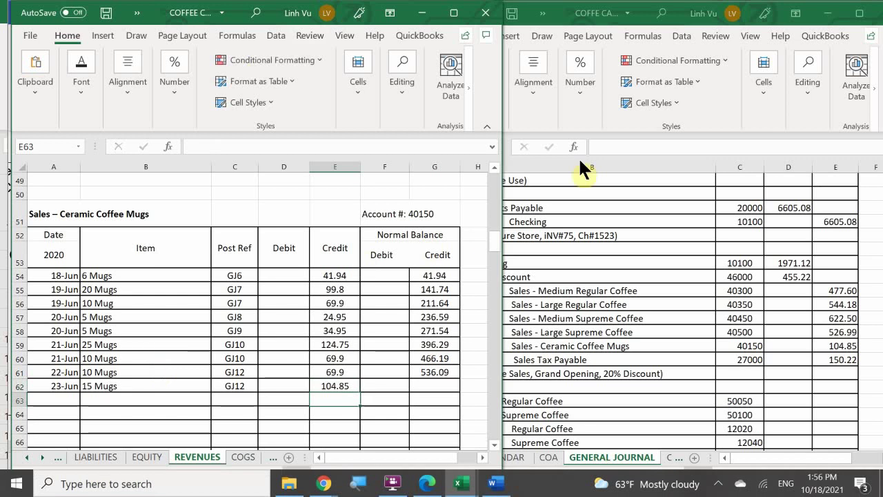
left_click(445, 375)
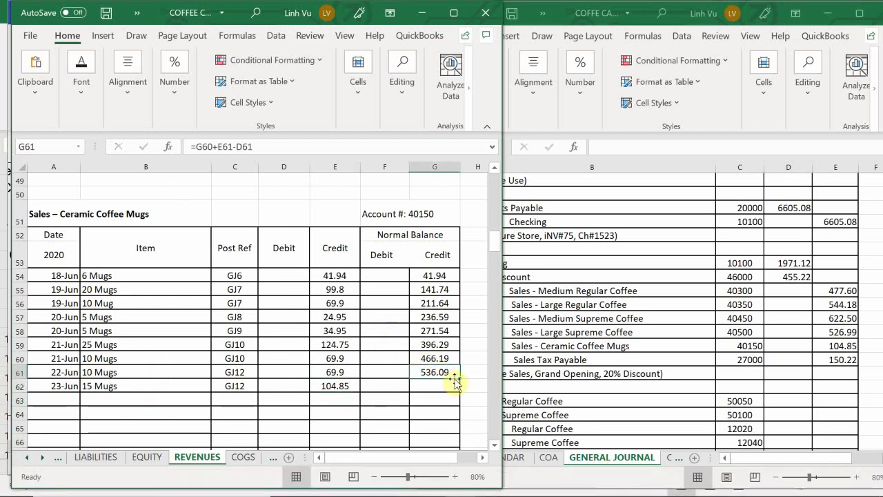
left_click_drag(457, 379, 454, 390)
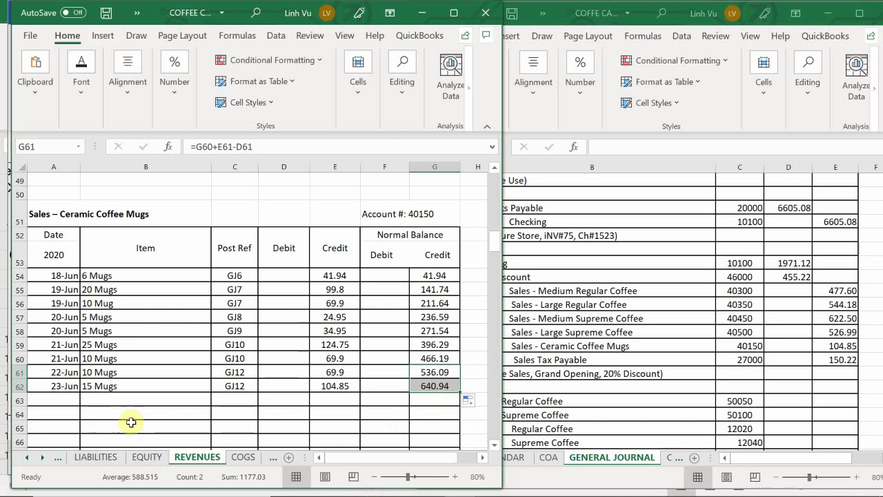
Open the Sales Tax Payable ledger, account 27000, on the LIABILITIES sheet.
left_click(91, 458)
scroll(143, 362, "down", 20)
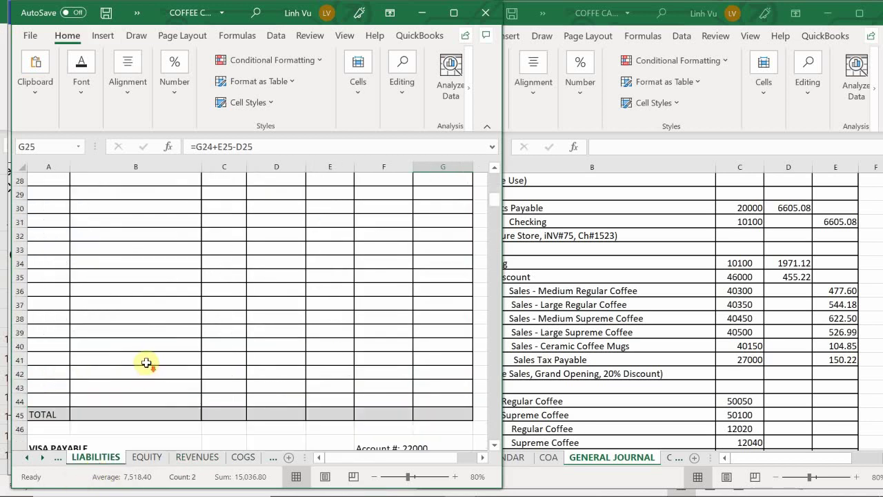
scroll(145, 361, "down", 20)
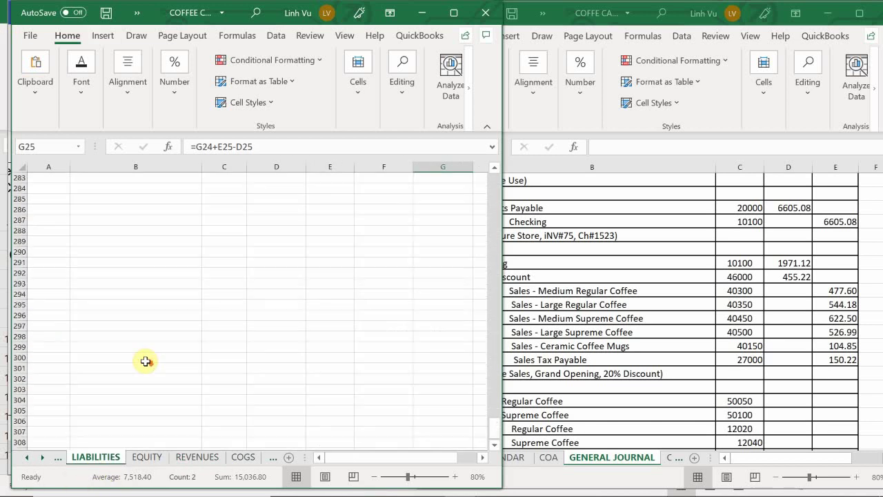
scroll(145, 361, "up", 20)
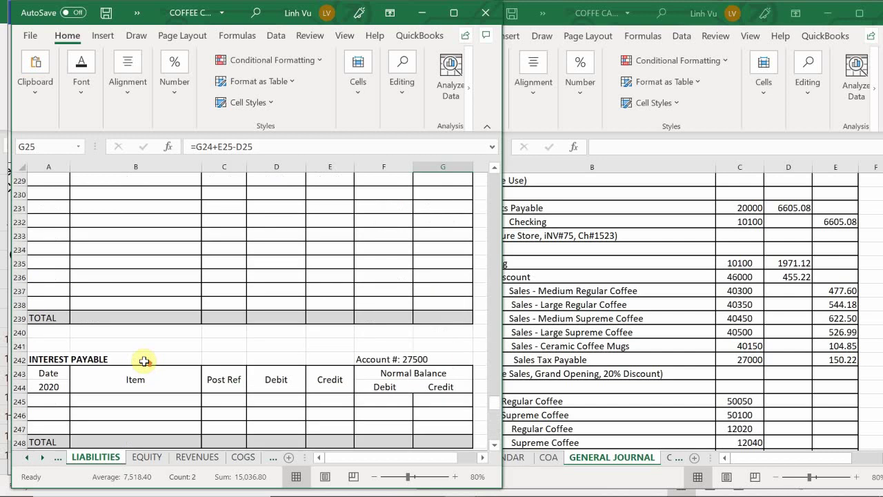
scroll(143, 361, "up", 4)
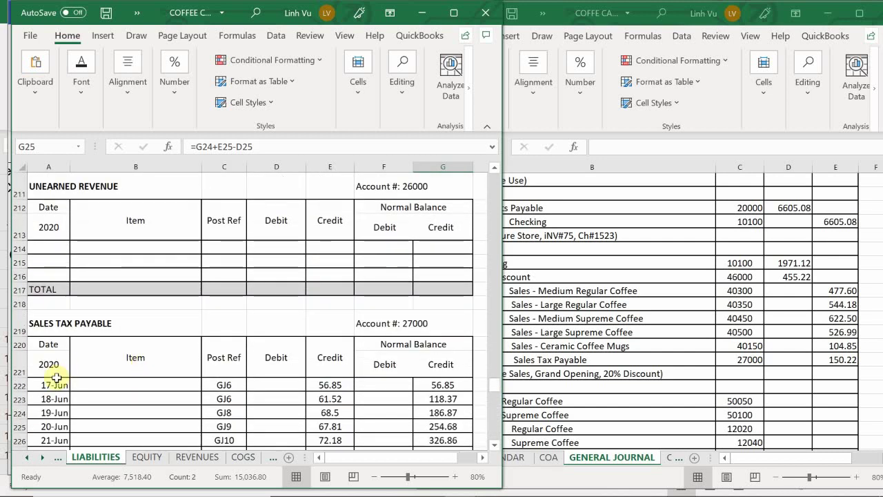
Start a new row 228 in the Sales Tax Payable ledger with the date 6/23 and the post reference =C227.
scroll(58, 378, "down", 2)
left_click(42, 401)
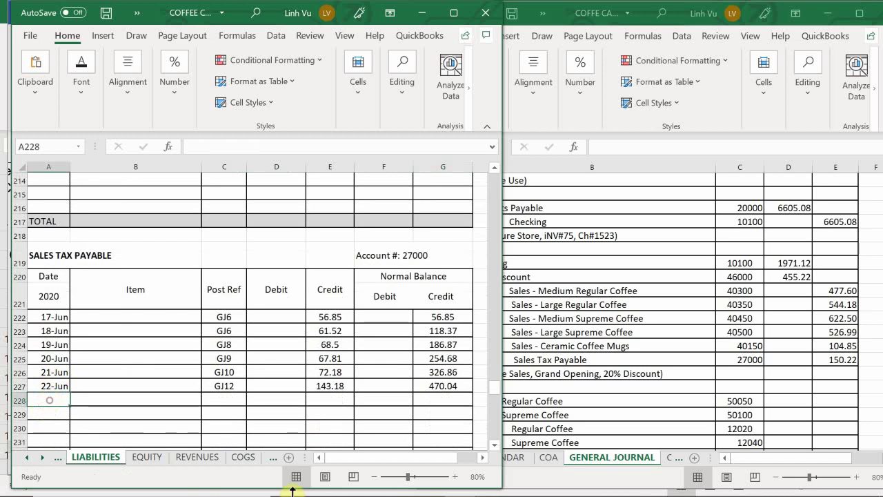
type("6/")
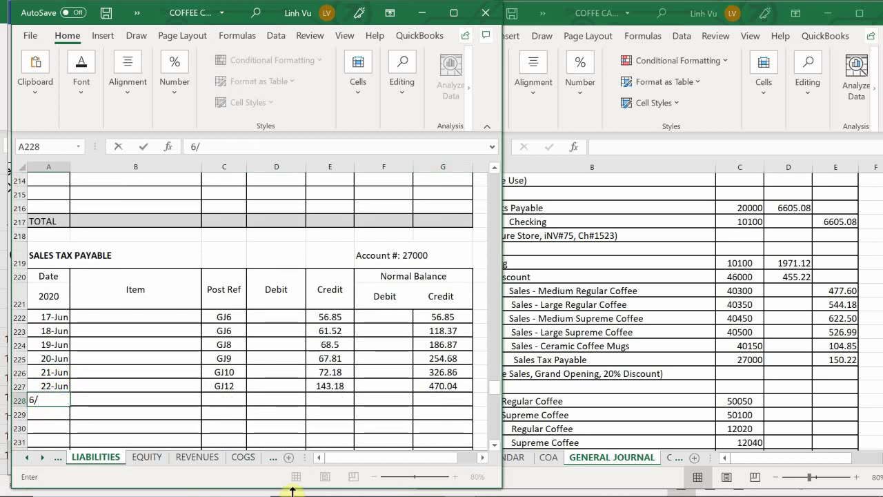
type("23")
key("Tab")
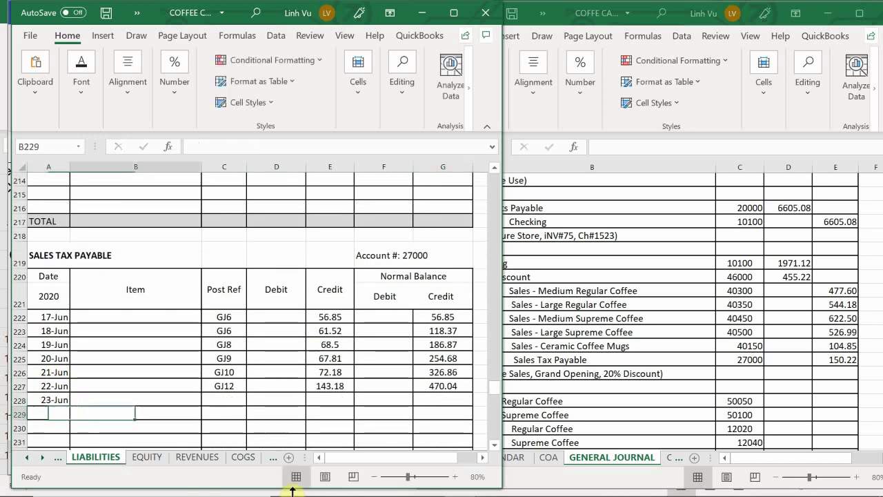
key("Tab")
type("=")
key("Up")
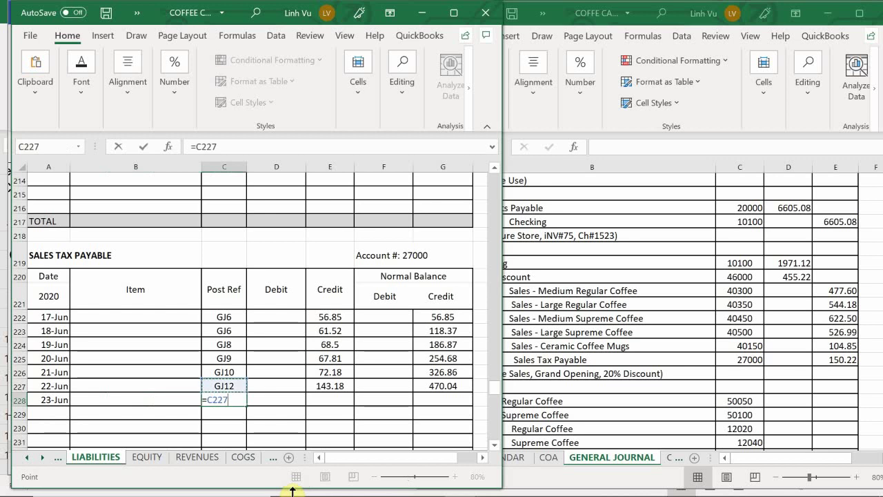
key("Tab")
key("Tab")
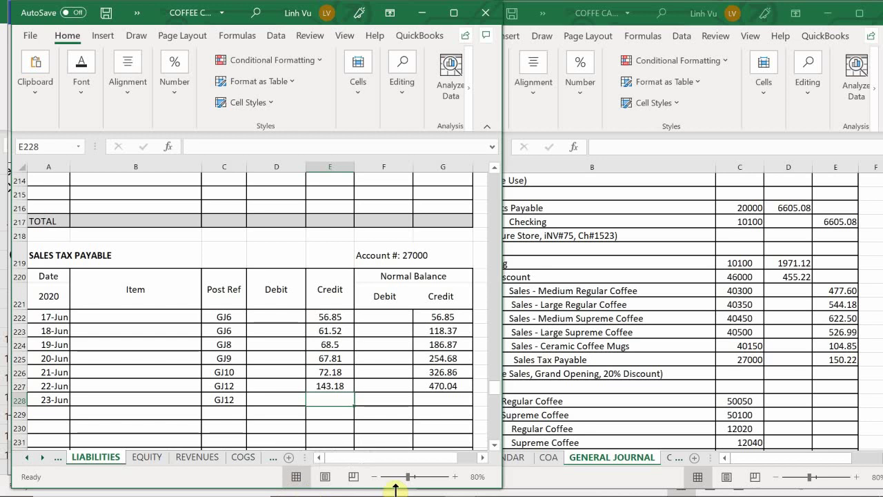
Enter 150.22 as the 23-Jun sales tax credit and extend the running credit balance formula from G227 to G228.
type("150.22")
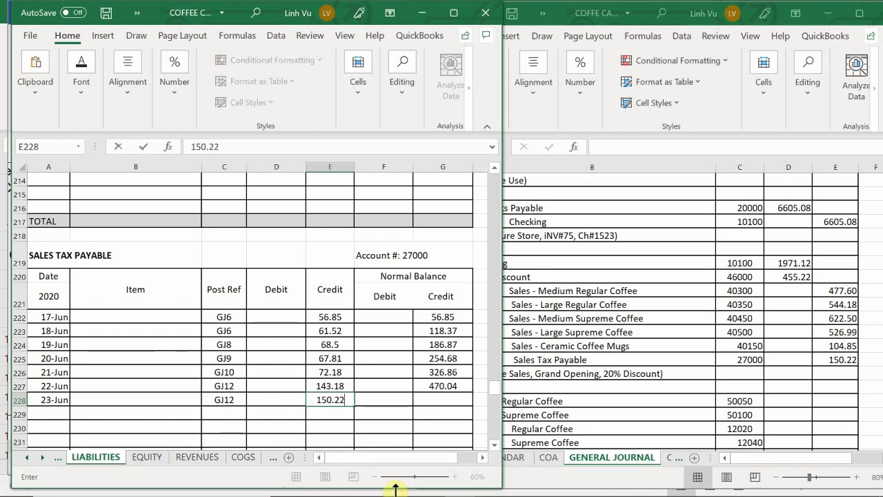
key("Return")
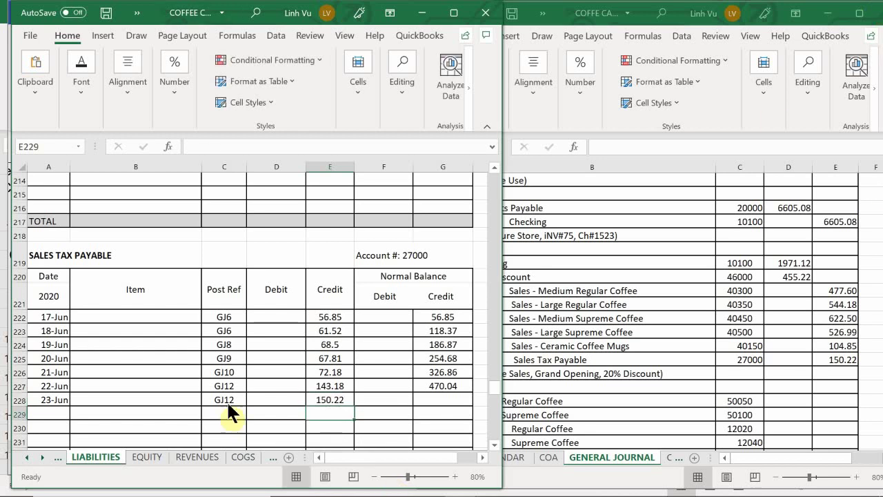
left_click(449, 386)
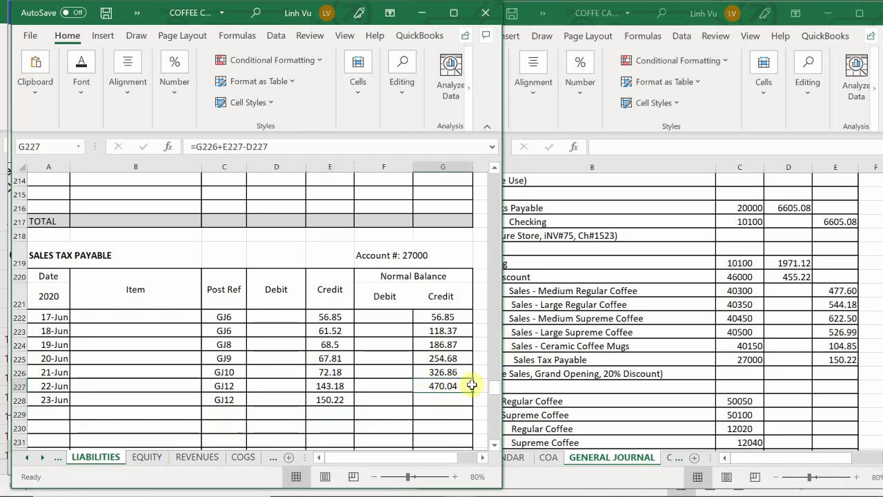
left_click_drag(474, 392, 476, 403)
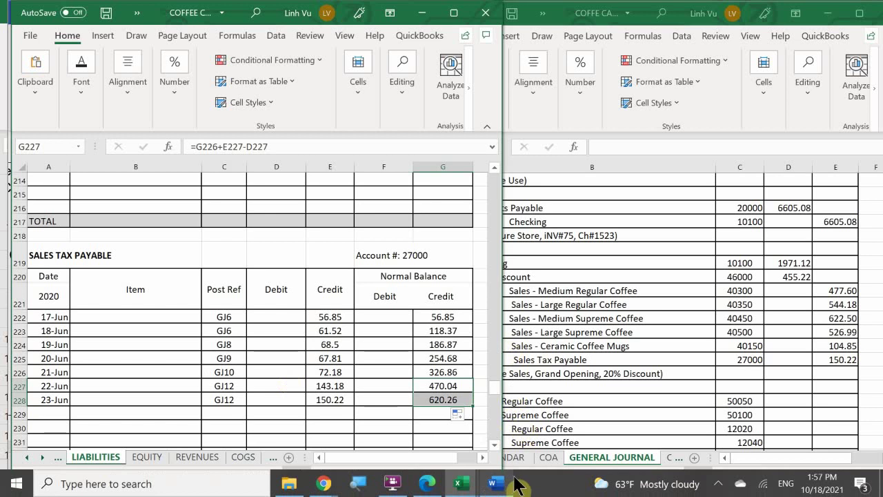
Consult the sales table in the Word assignment document and enter its 1971.12 total as the receipt in A14 of the DEPOSITS sheet.
left_click(492, 483)
scroll(422, 366, "down", 3)
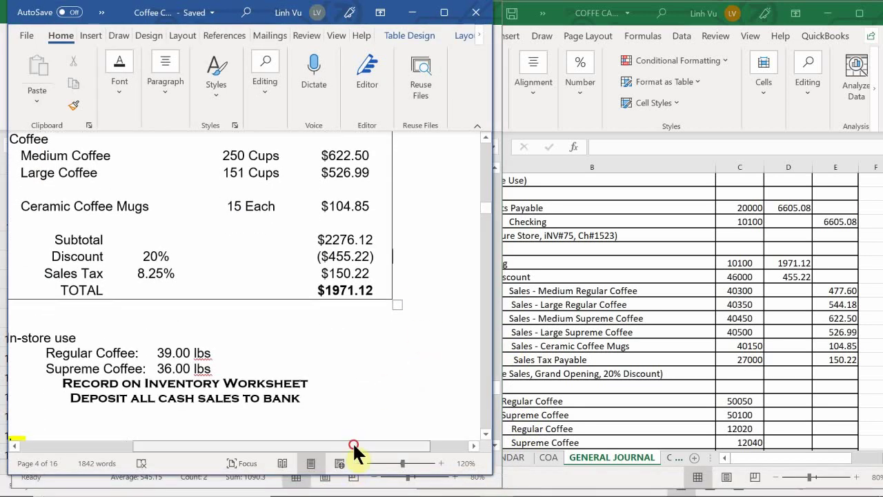
left_click_drag(353, 442, 275, 454)
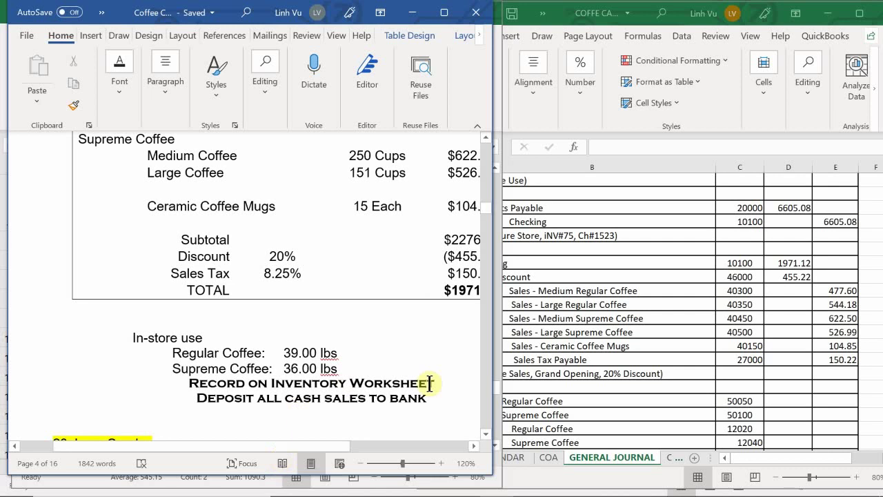
left_click(667, 457)
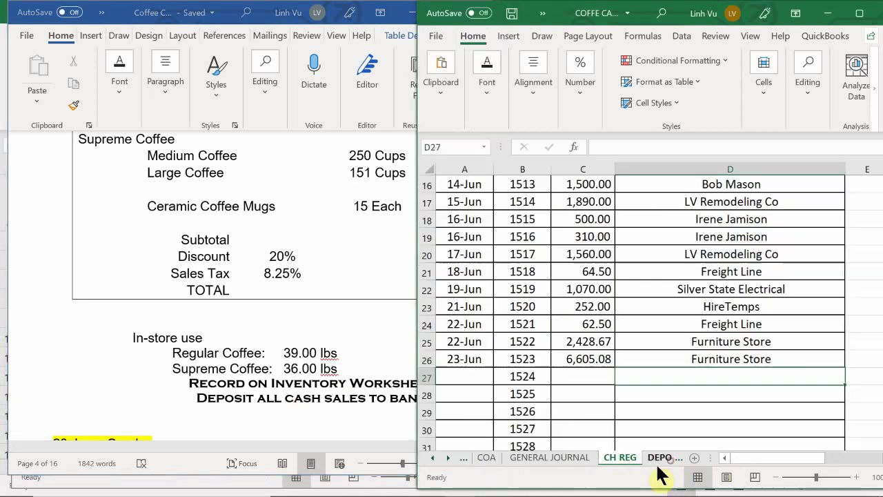
left_click(645, 456)
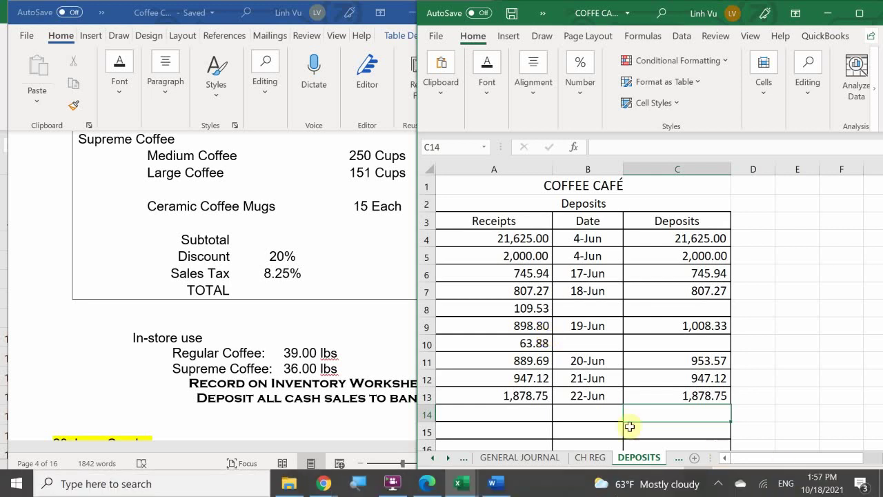
left_click(517, 417)
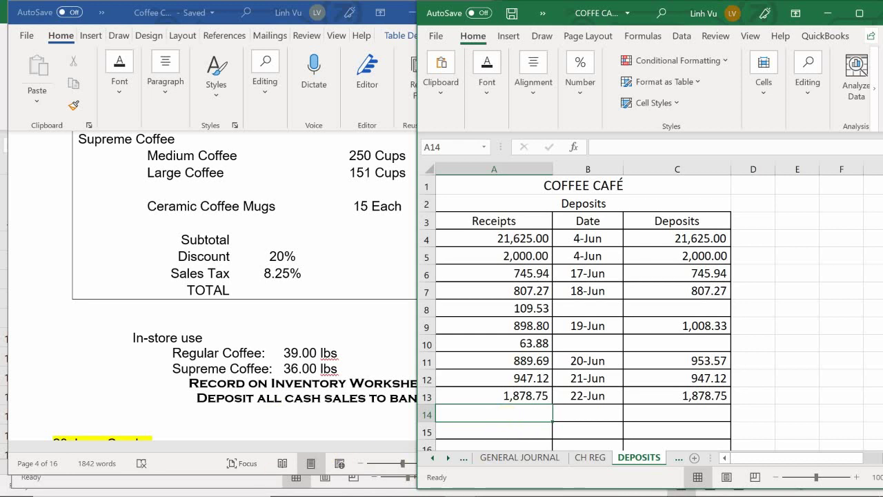
left_click(255, 441)
left_click_drag(251, 442, 324, 445)
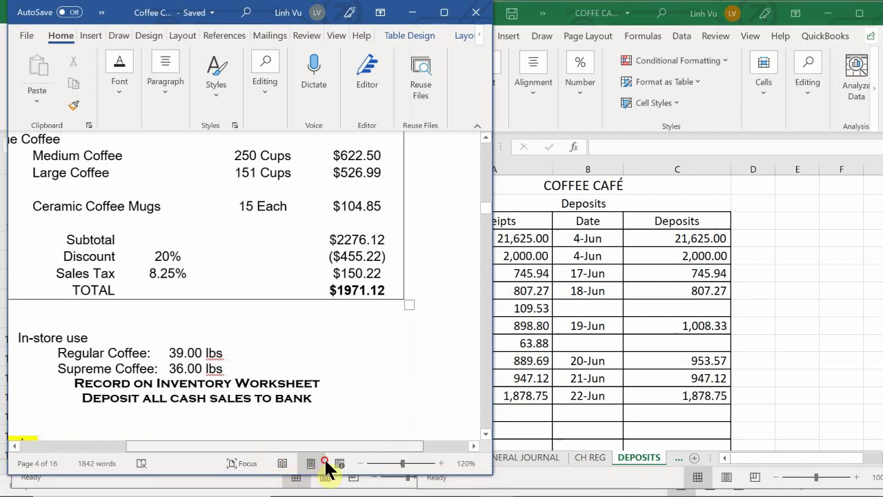
left_click(527, 415)
type("1")
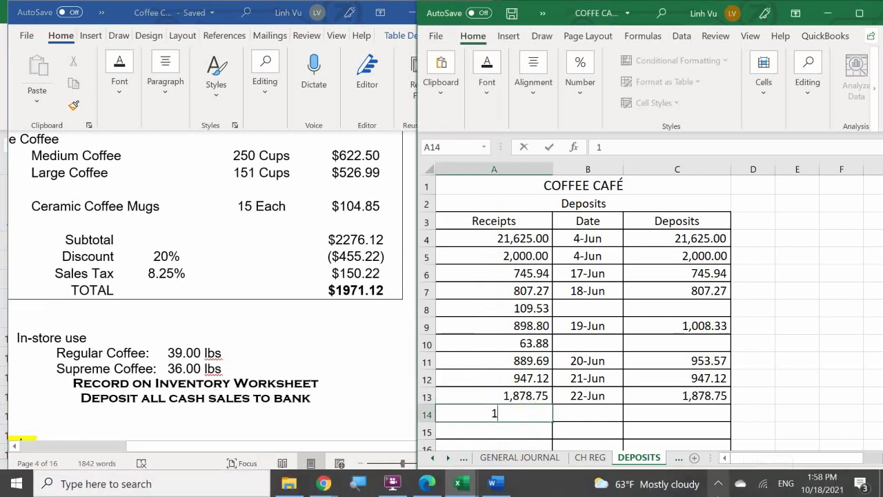
type("971.12")
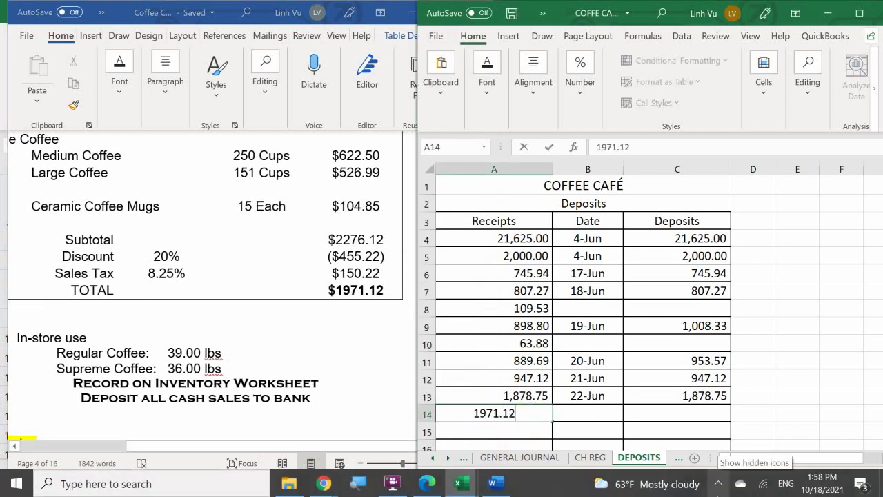
key("Tab")
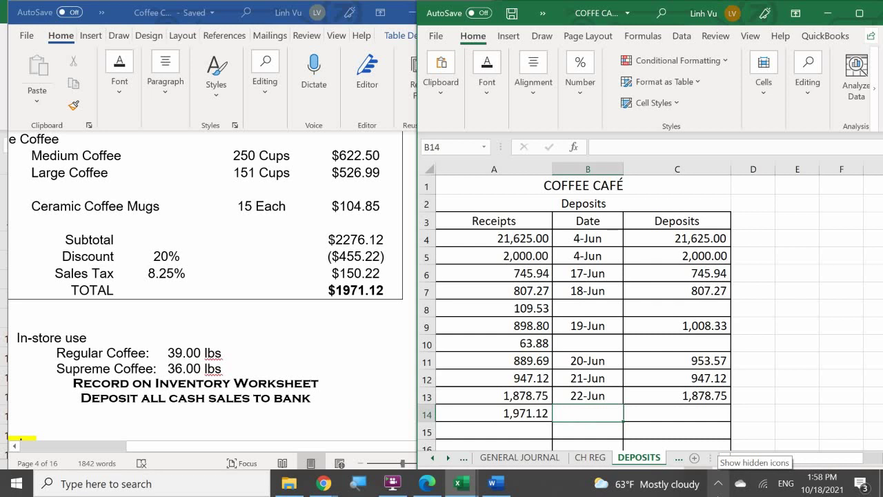
Complete row 14 of the deposits list with the date 6/23 and the deposit formula =A14.
type("6/23")
key("Return")
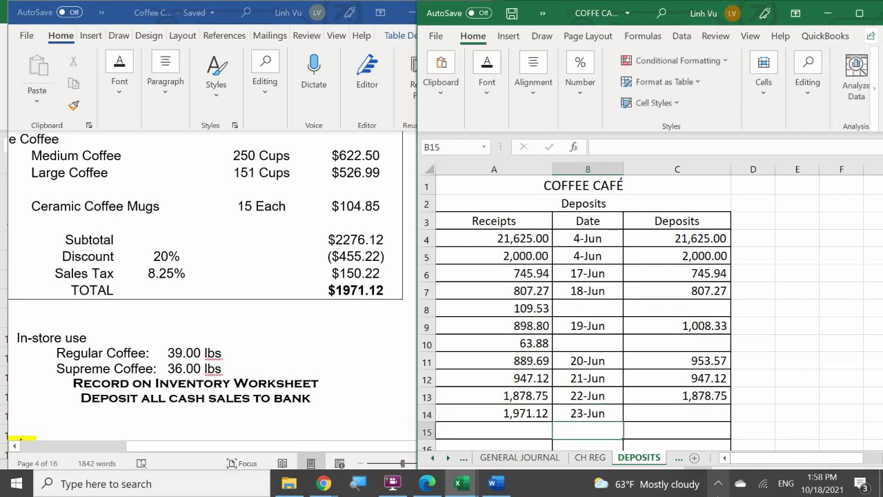
key("Tab")
left_click(677, 412)
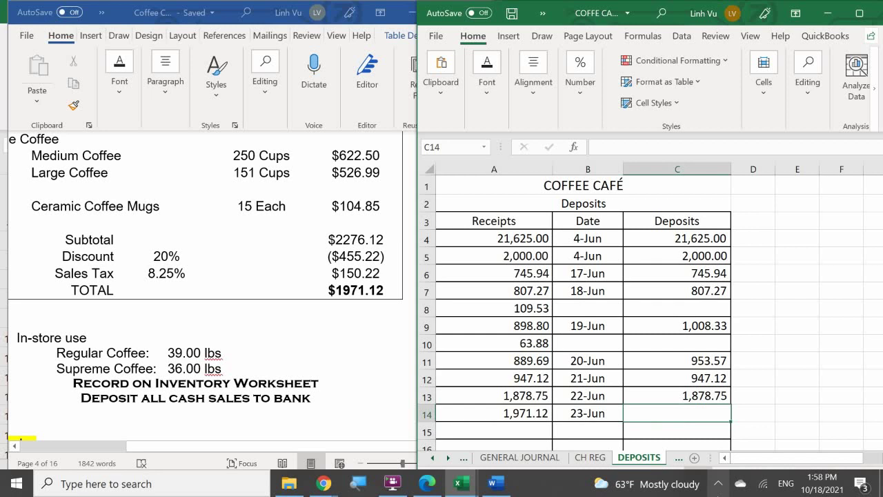
type("=")
key("Left")
key("Left")
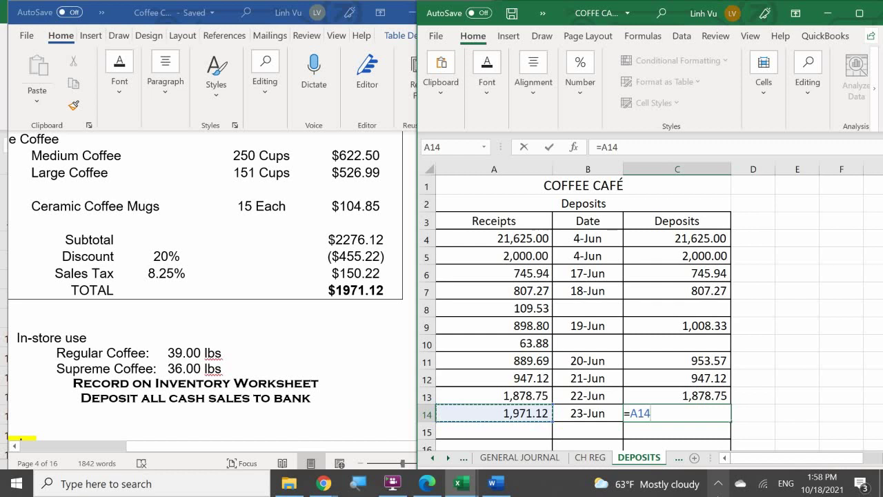
key("Return")
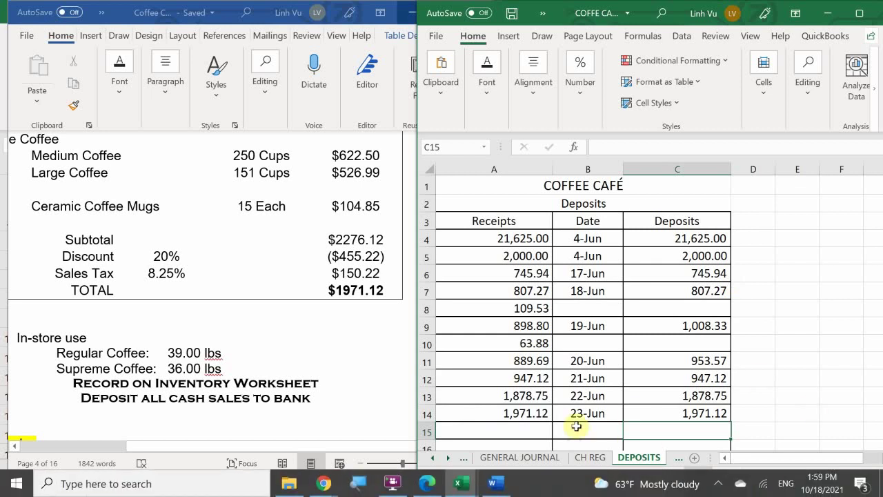
Return to the GENERAL JOURNAL sheet and examine the 23-Jun sales entry and the in-store use COGS entry below it.
left_click(503, 457)
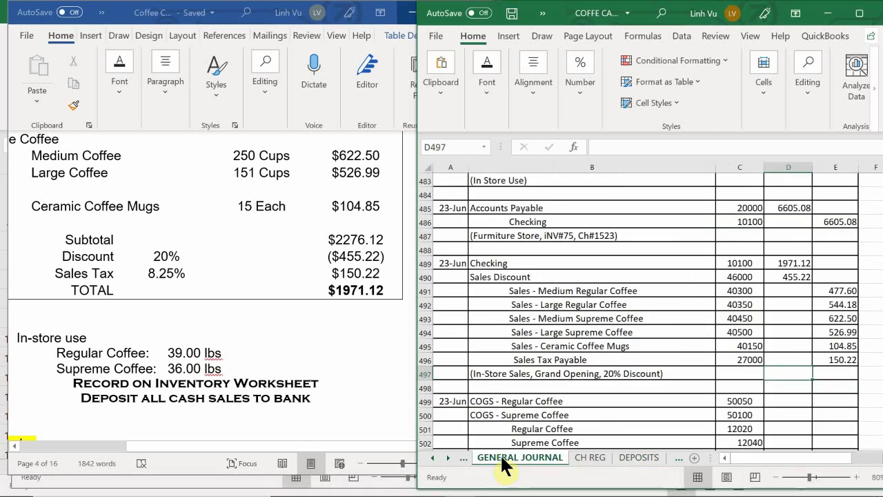
left_click(546, 373)
scroll(578, 330, "down", 2)
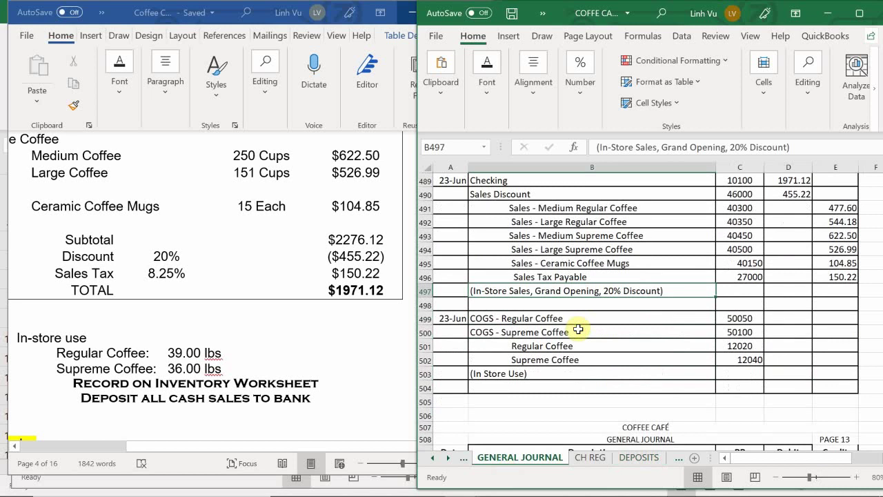
scroll(578, 330, "up", 1)
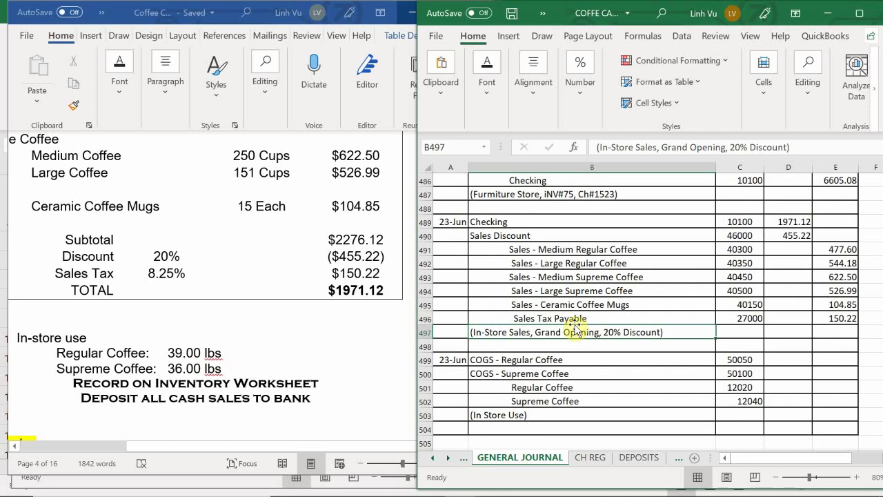
Switch to the coffee cafe inventory workbook and enter the date 6/23 in A18 of the REG COFFEE sheet.
mouse_move(517, 496)
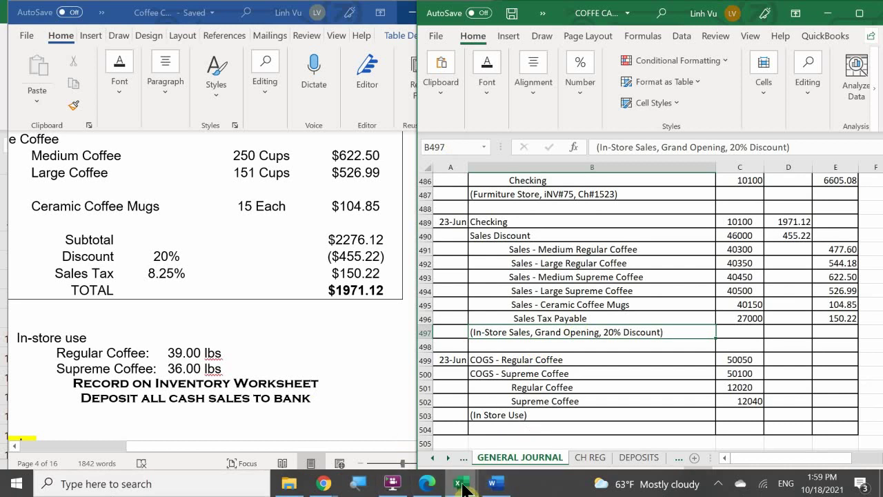
mouse_move(463, 488)
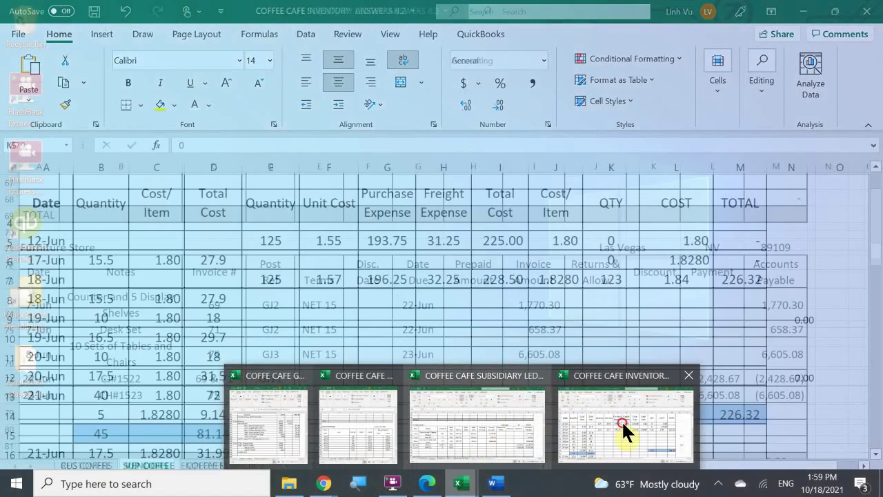
left_click(622, 421)
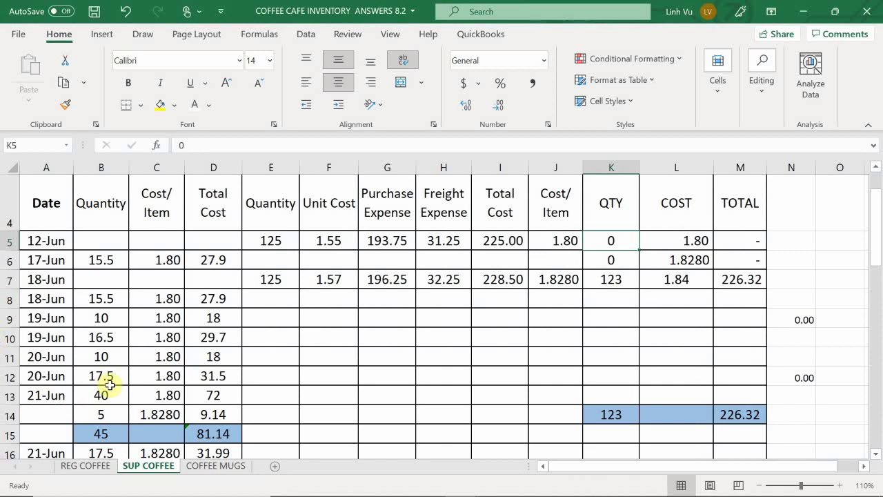
left_click(88, 466)
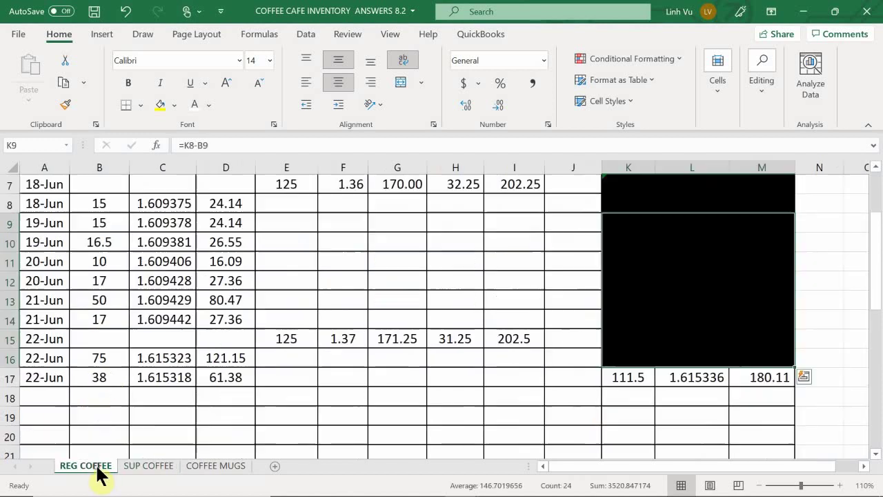
left_click(52, 403)
scroll(69, 380, "down", 1)
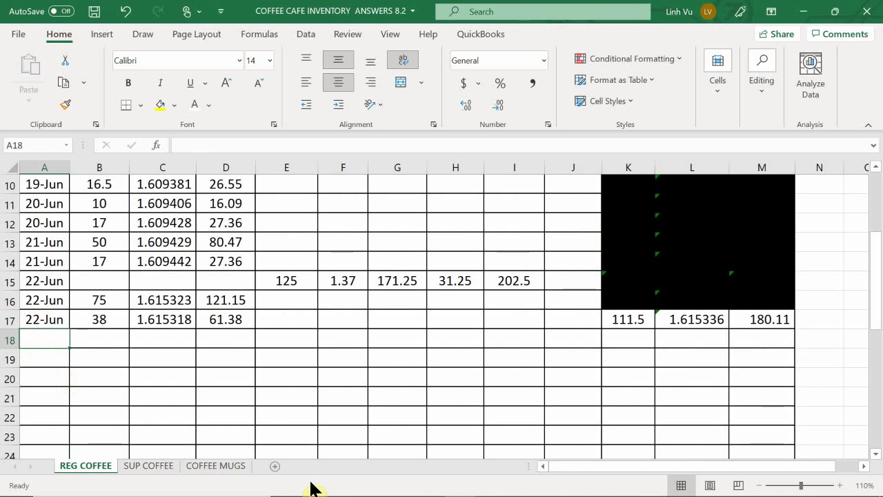
type("6/23")
key("Return")
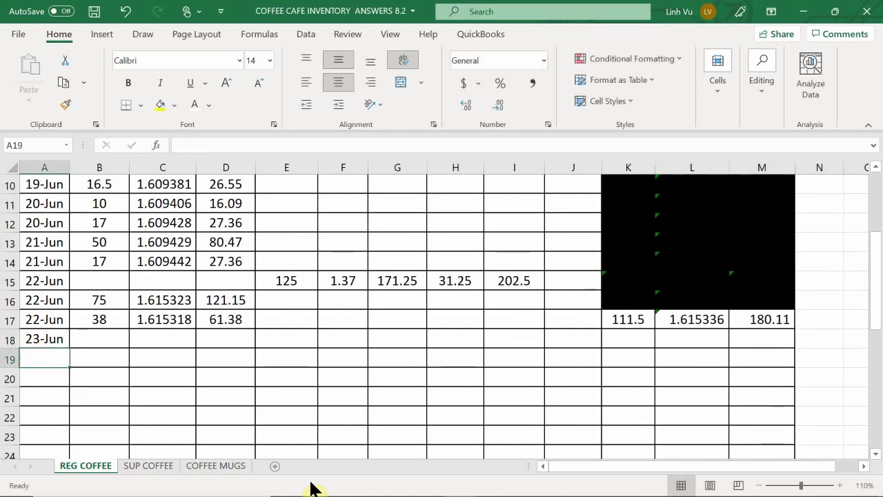
Enter 39 as the quantity of regular coffee used in the 23-Jun row.
key("Right")
key("Up")
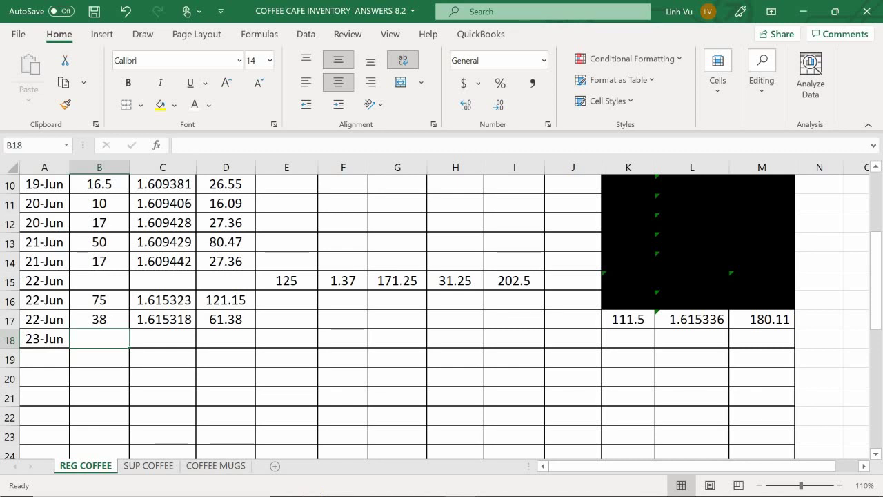
mouse_move(311, 494)
key("F2")
type("389")
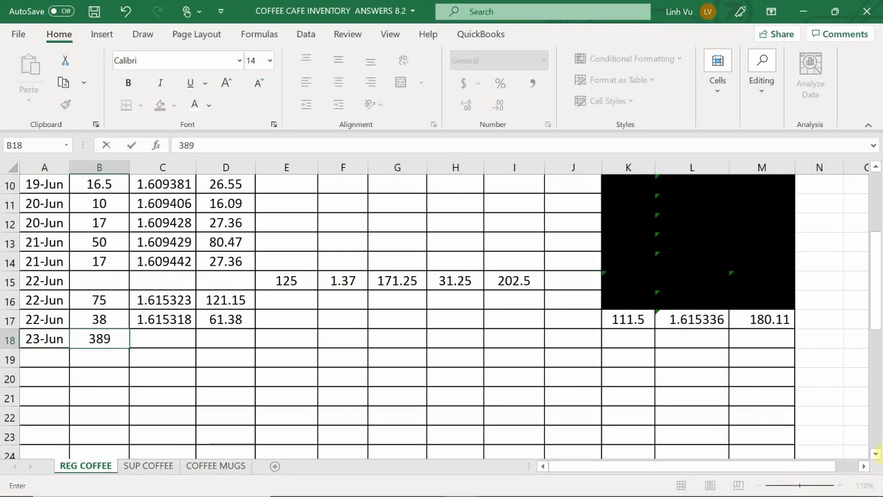
key("BackSpace")
key("BackSpace")
type("9")
key("Tab")
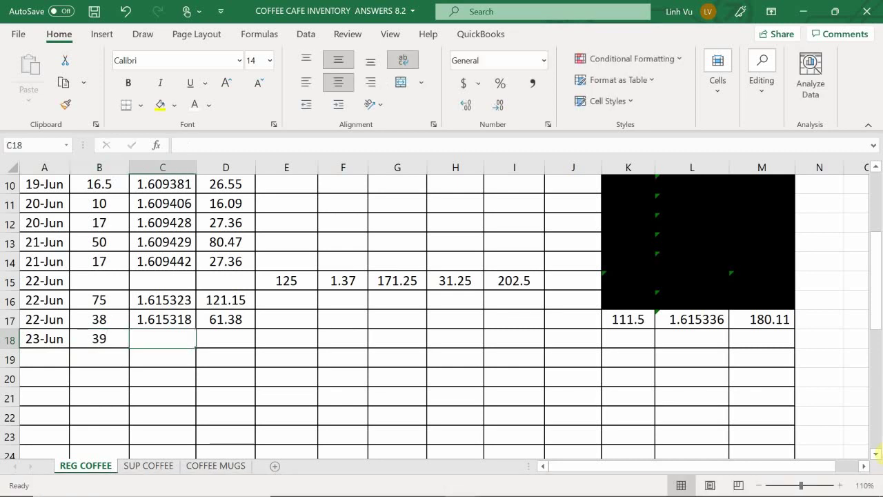
Link the 23-Jun cost per item in C18 to L17 and apply the comma number style to the total cost in D18.
type("=")
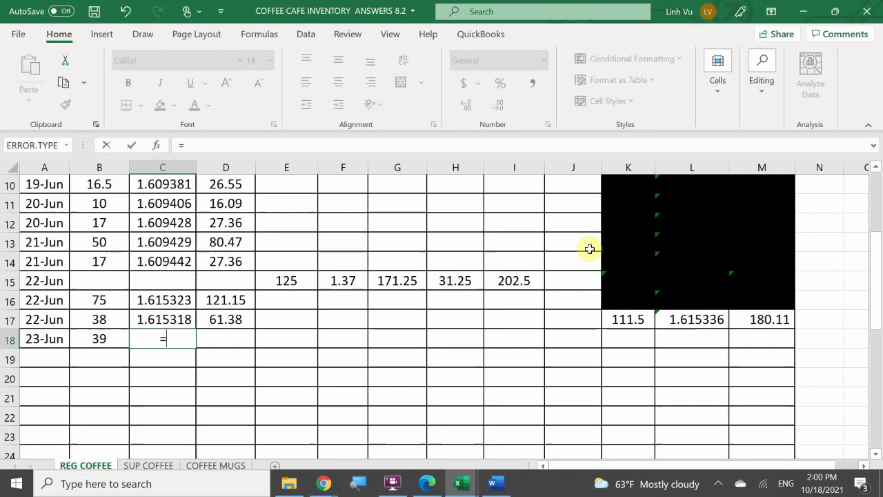
left_click(694, 322)
key("Return")
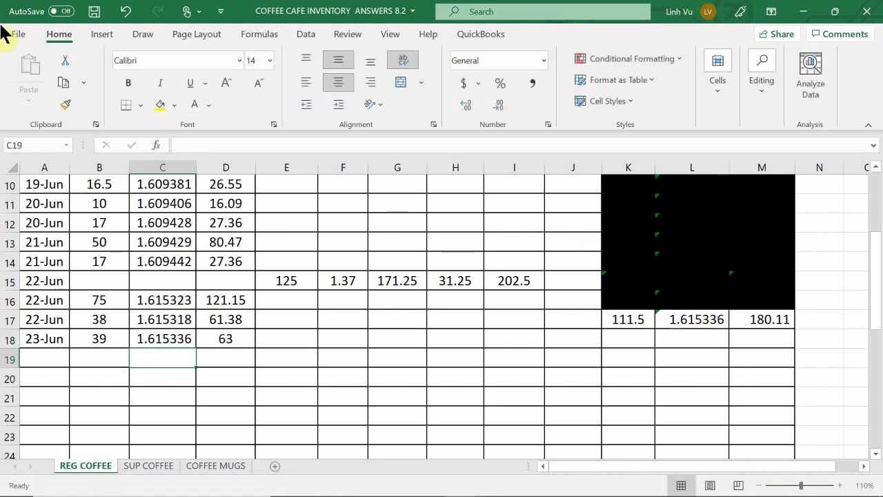
left_click(213, 339)
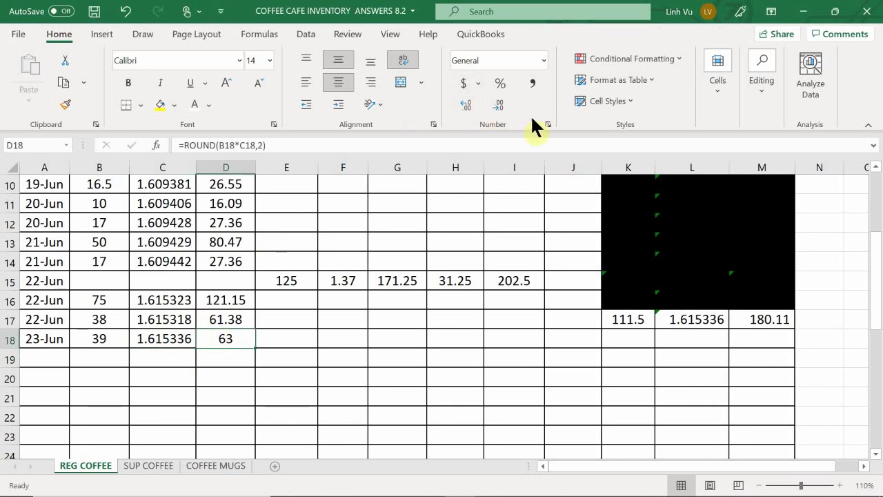
left_click(534, 84)
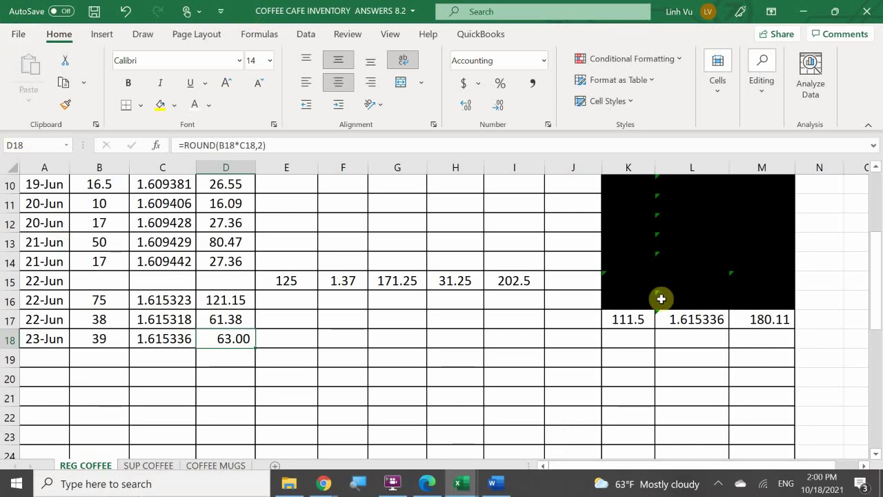
Enter the formula =K17-B18 in K18 for the regular coffee quantity on hand.
left_click(623, 337)
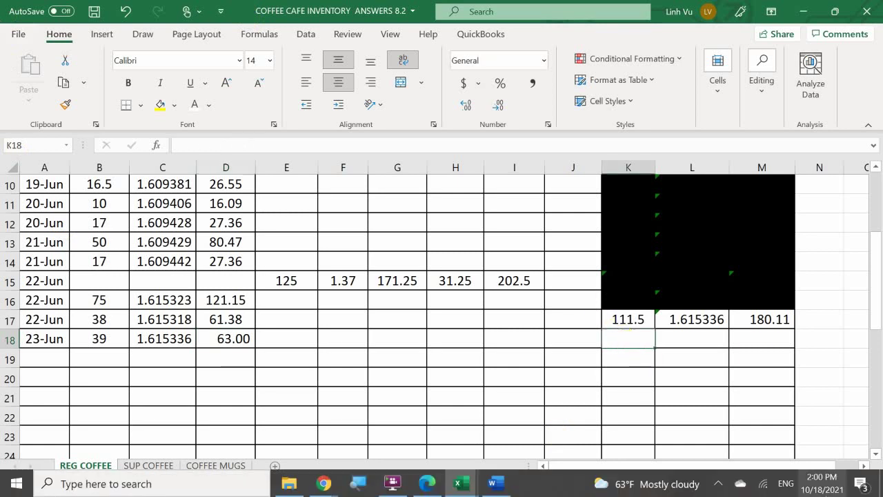
type("=")
key("Up")
type("-")
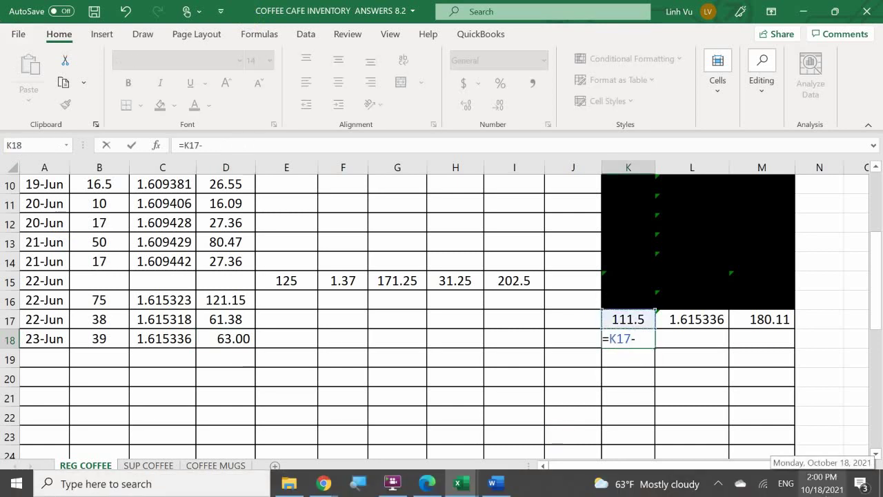
left_click(103, 339)
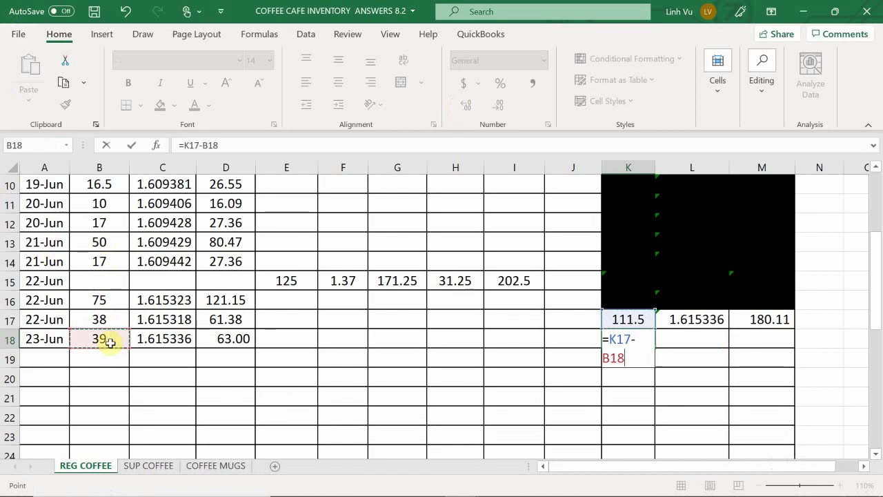
key("Return")
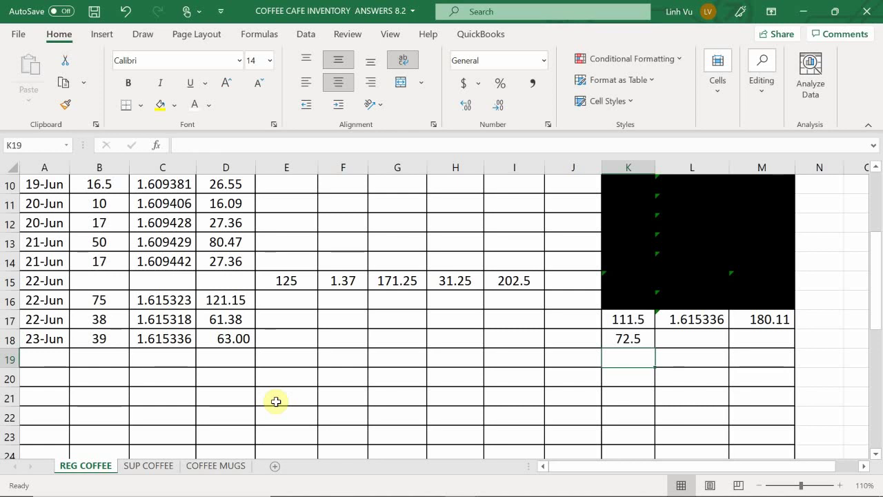
Enter the formula =M17-D18 in M18 for the total value of regular coffee on hand.
left_click(760, 340)
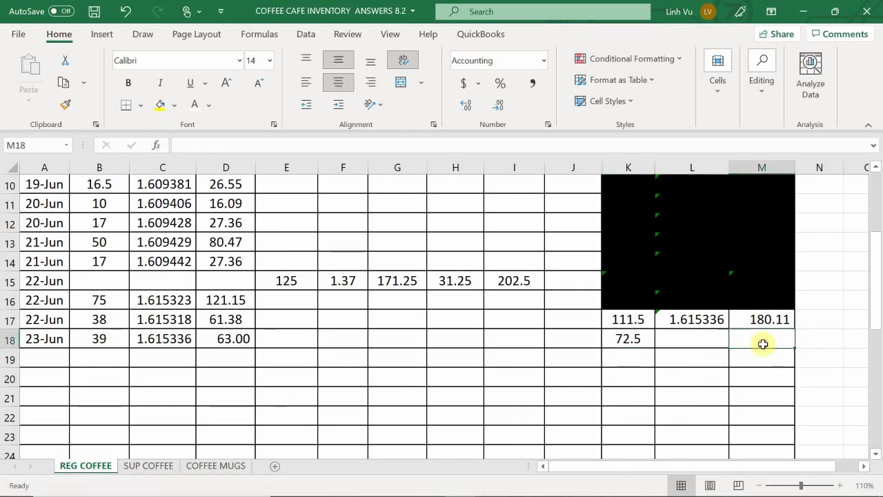
type("=")
left_click(762, 319)
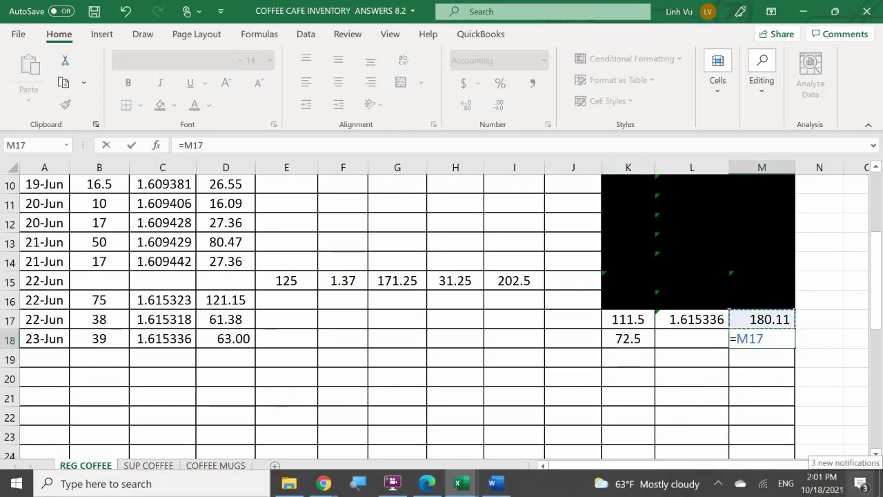
type("-")
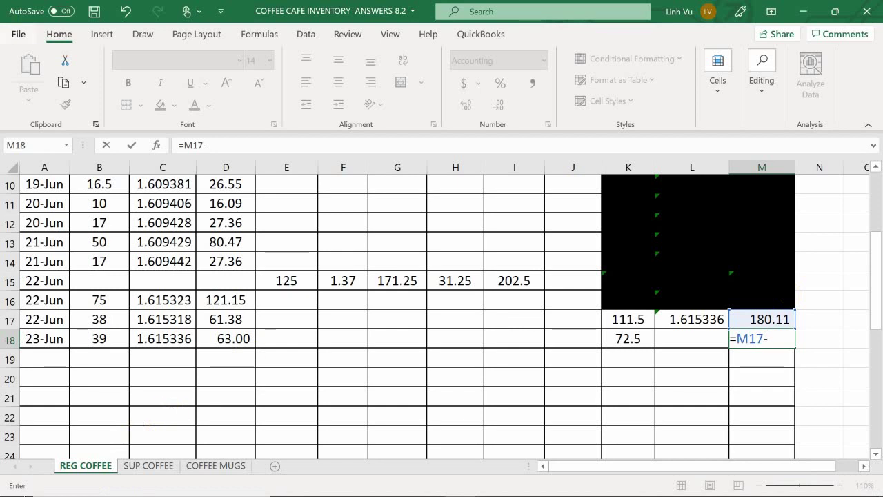
left_click(234, 339)
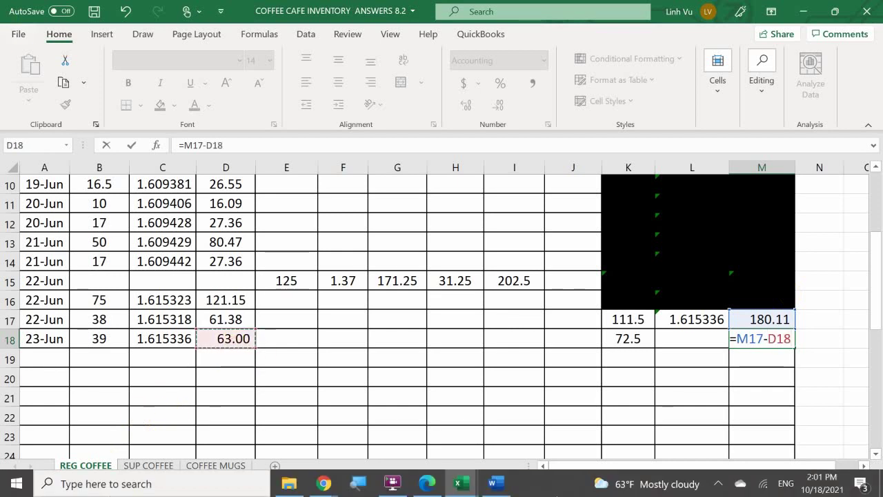
key("Return")
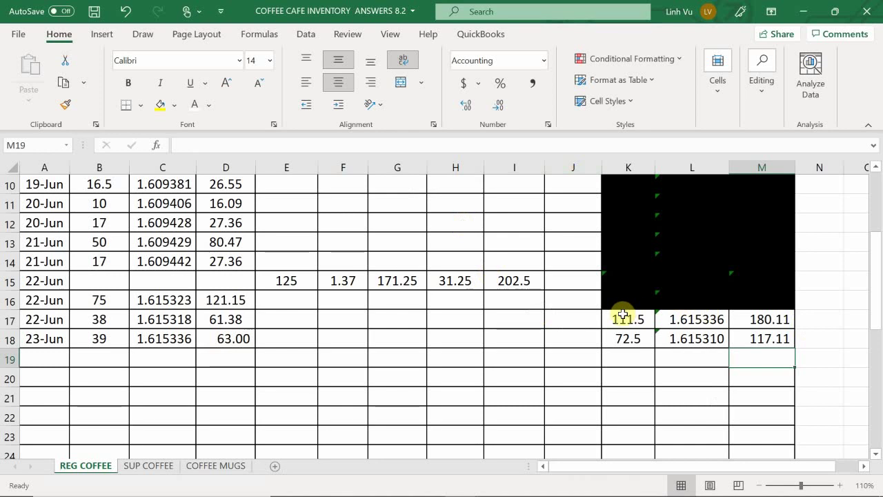
Black out the superseded on-hand figures in K17:M17 with a black fill.
left_click_drag(624, 318, 752, 319)
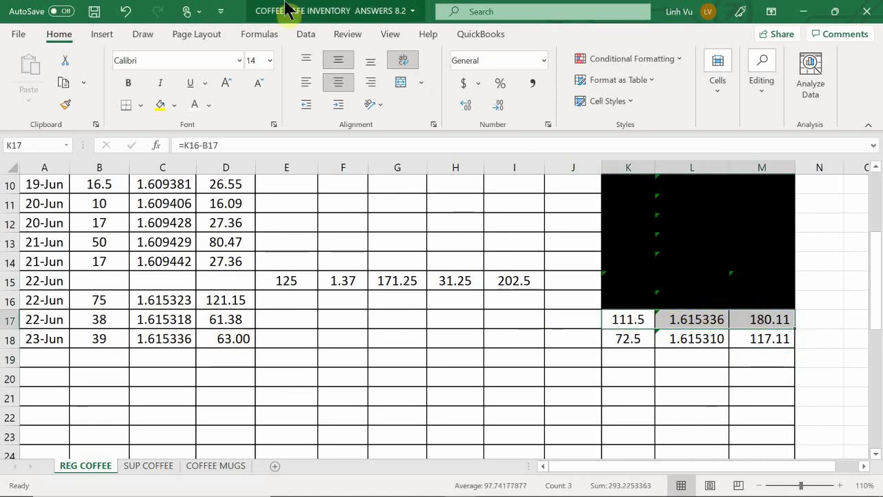
left_click(174, 105)
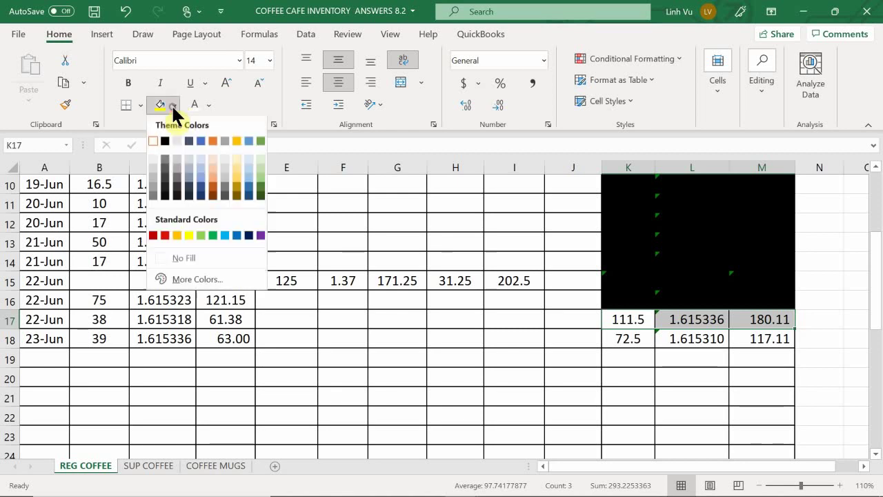
left_click(163, 143)
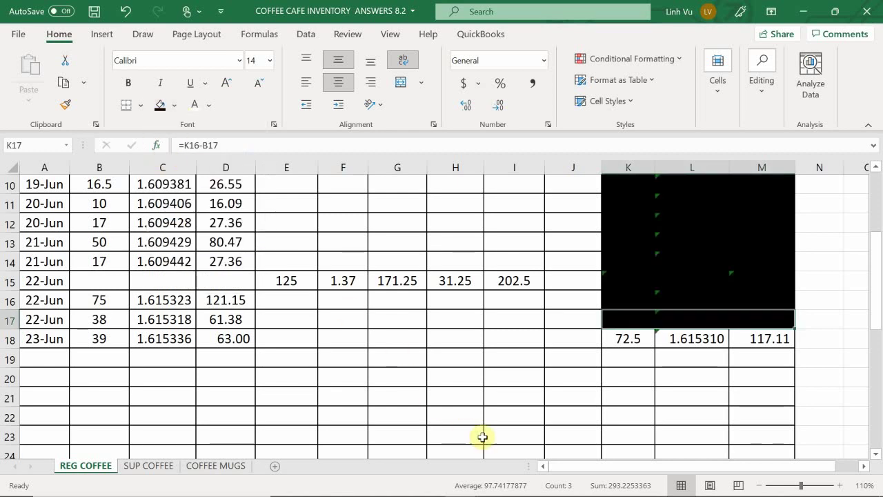
left_click(617, 362)
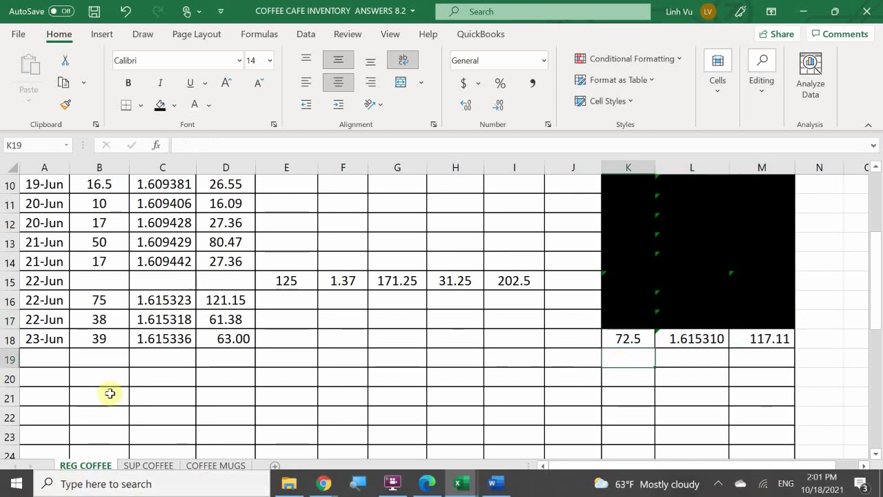
On the SUP COFFEE sheet, enter the date 6/23 in A22 and the quantity 36 in B22.
left_click(136, 467)
scroll(83, 362, "down", 3)
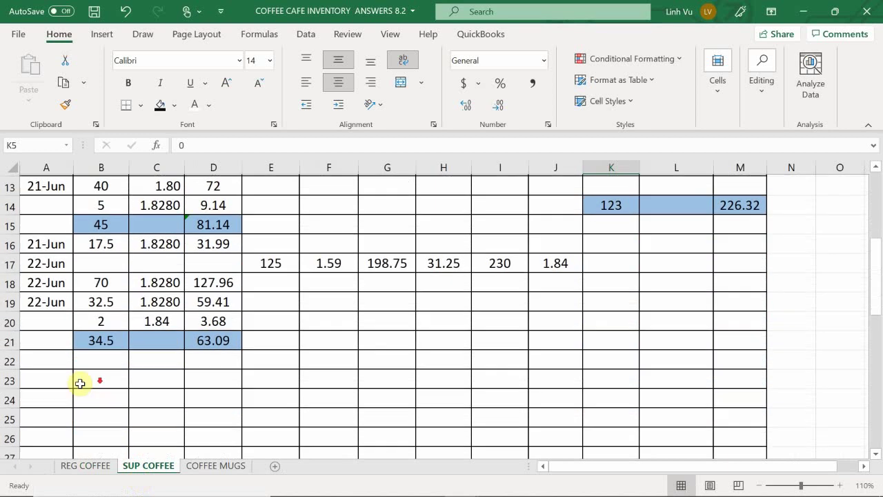
left_click(53, 364)
type("6/")
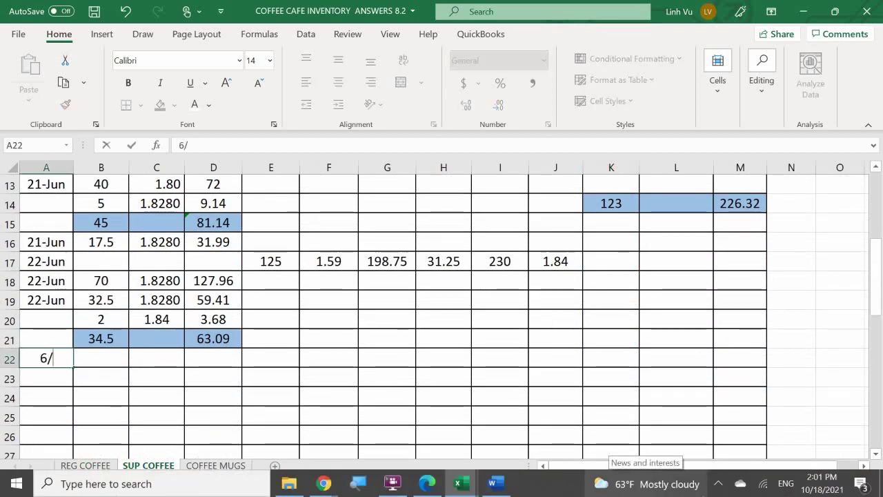
type("23")
key("Return")
key("Right")
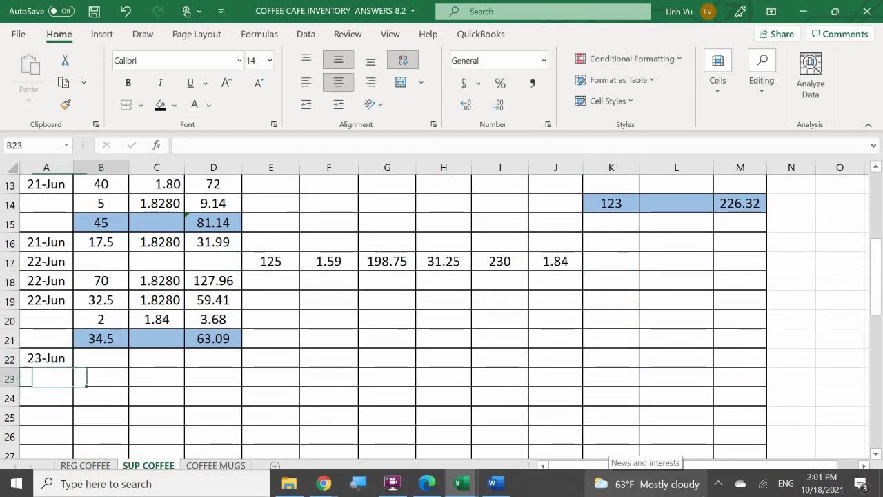
key("Up")
type("365")
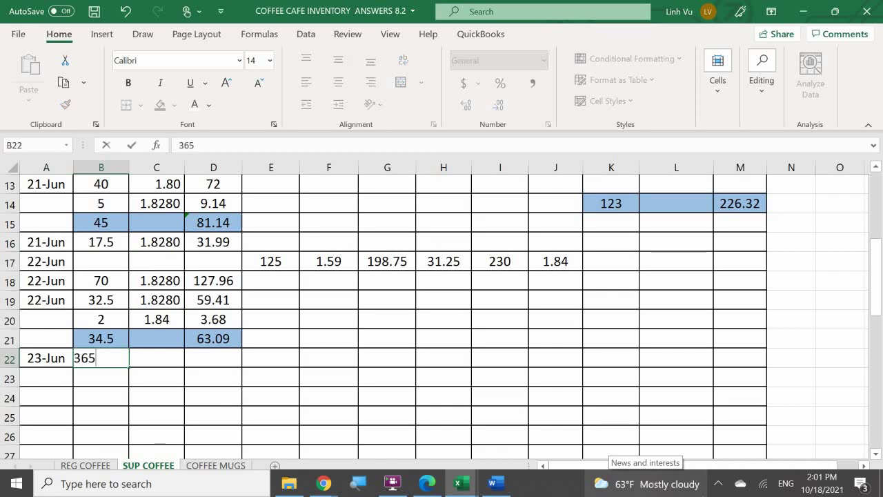
key("Return")
Link the 23-Jun cost per item in C22 to the on-hand cost in L7.
key("Right")
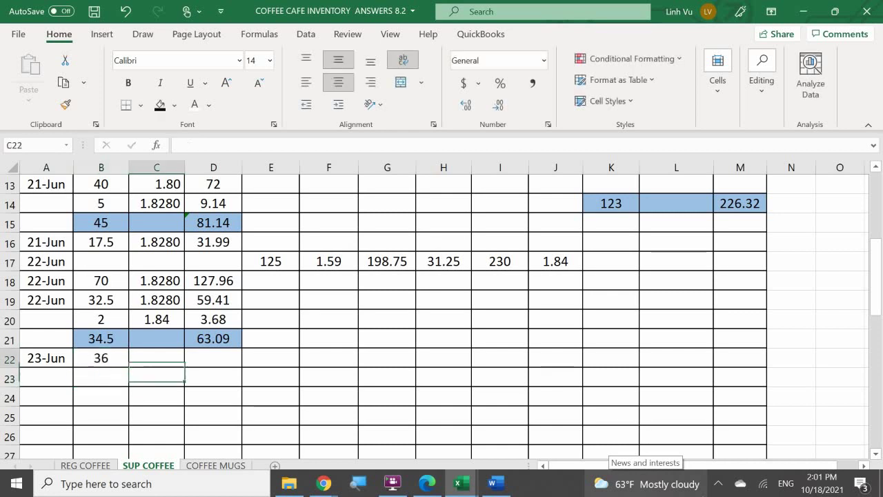
key("Up")
type("=")
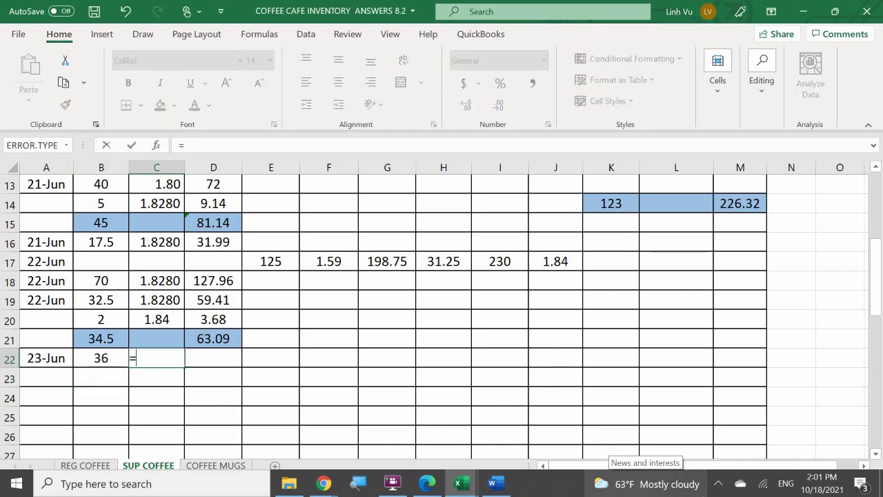
scroll(688, 276, "up", 3)
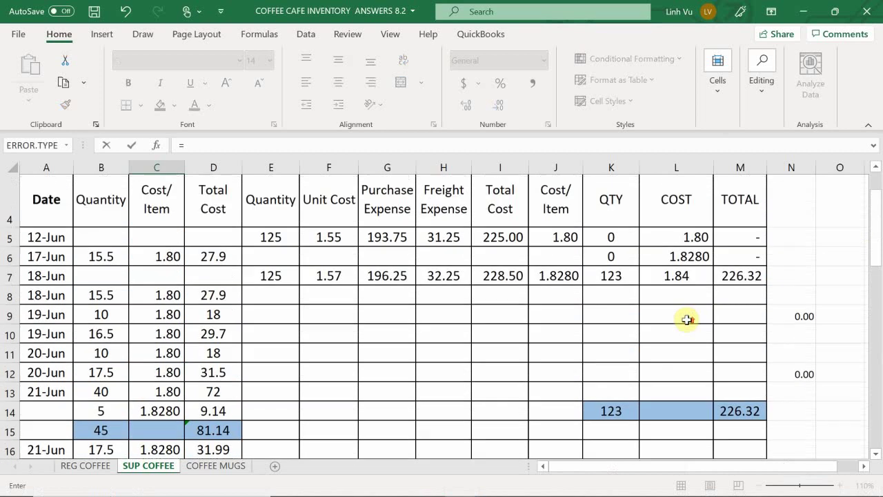
scroll(688, 320, "up", 1)
left_click(676, 337)
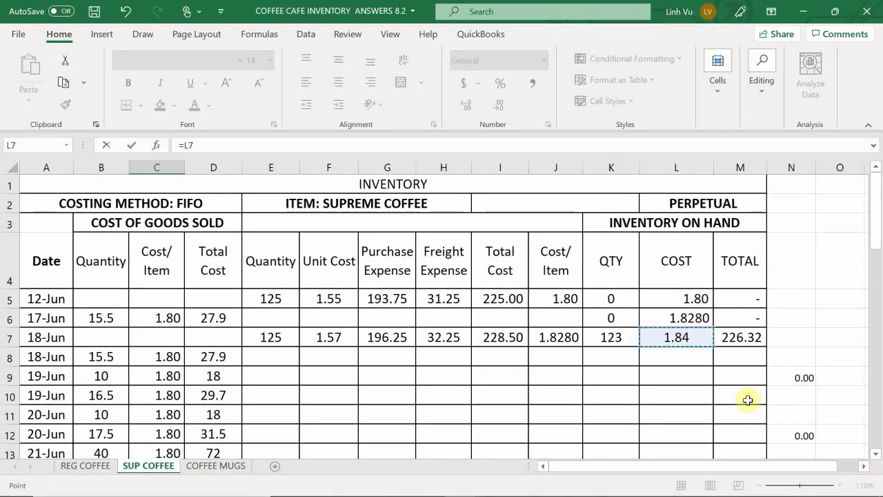
key("Return")
key("Up")
Calculate the 23-Jun supreme coffee total cost in D22 with =ROUND(B22*C22,2).
key("Right")
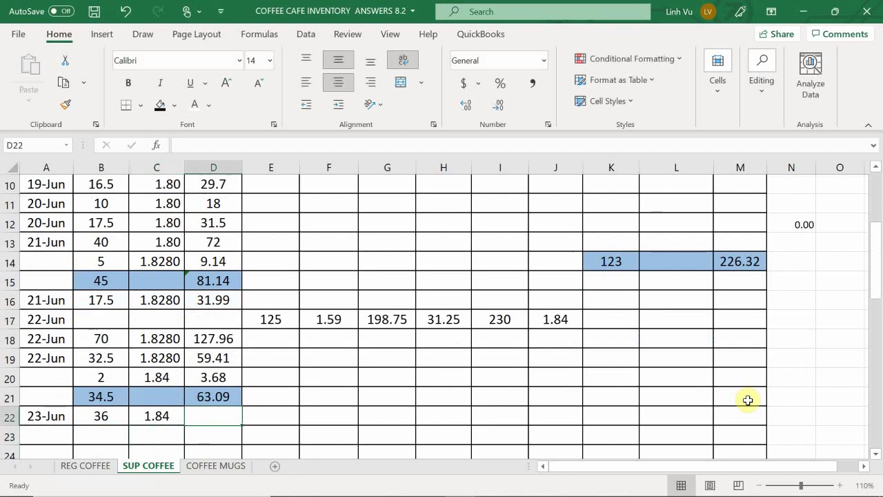
type("=riyt")
key("BackSpace")
key("BackSpace")
key("BackSpace")
key("BackSpace")
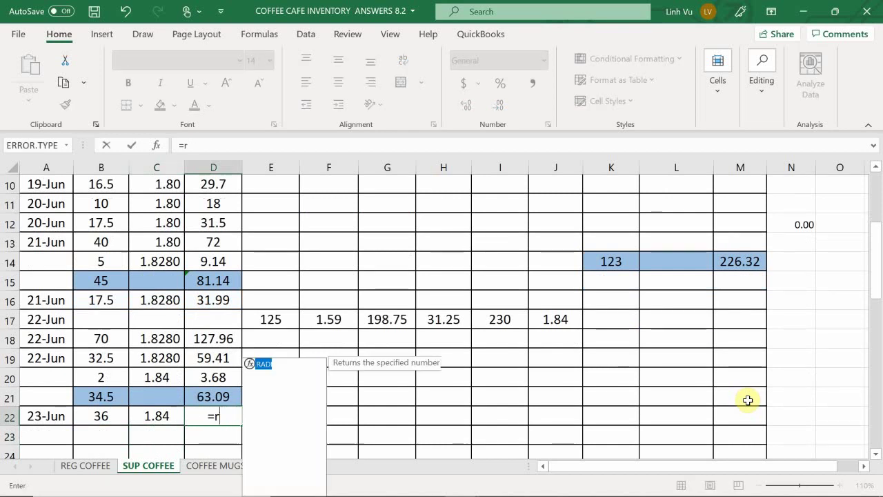
type("op")
key("BackSpace")
type("y")
key("BackSpace")
type("u")
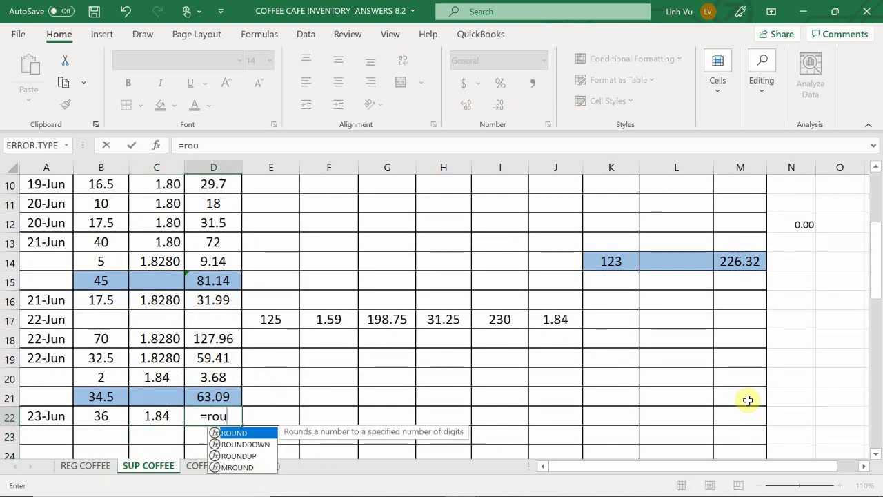
type("nd(")
key("Left")
key("Left")
type("*")
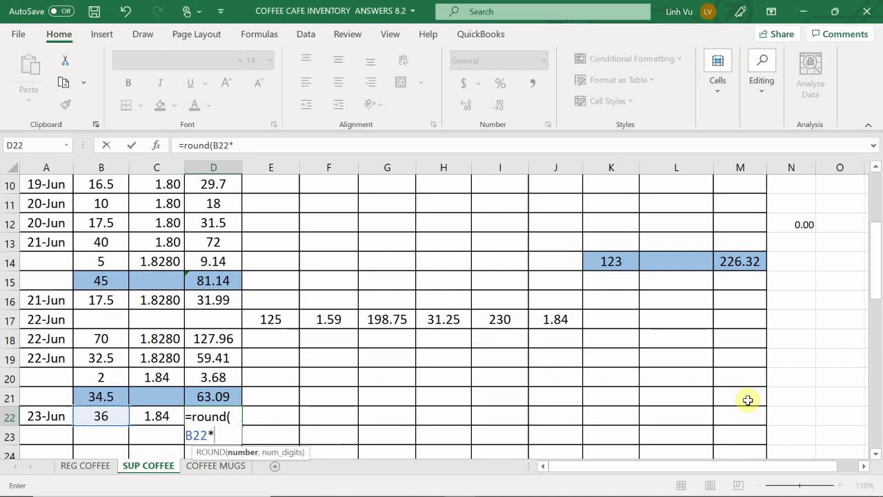
key("Left")
type(",")
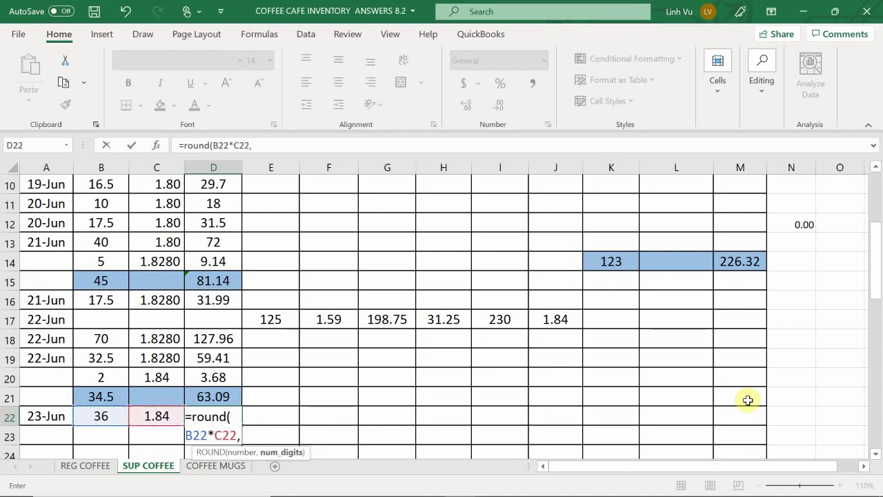
type("2")
key("Return")
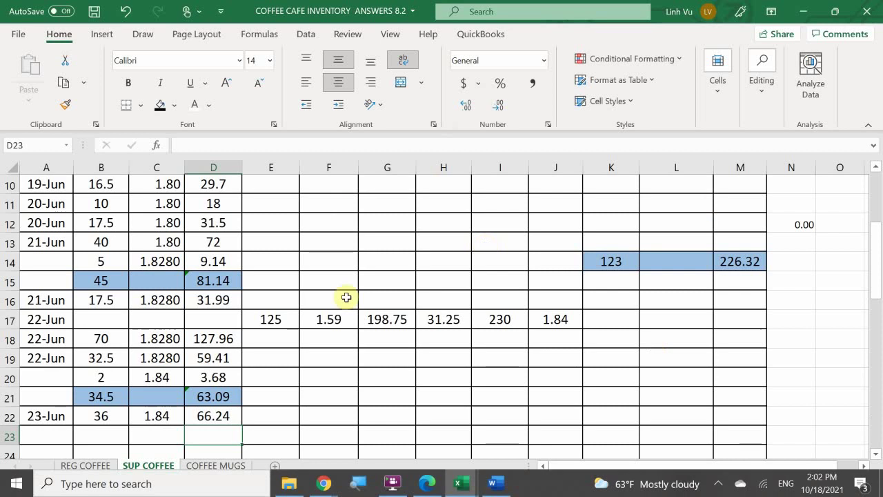
Reduce the supreme coffee quantity on hand in K7 with the formula =123-36.
scroll(630, 323, "up", 1)
scroll(630, 323, "up", 3)
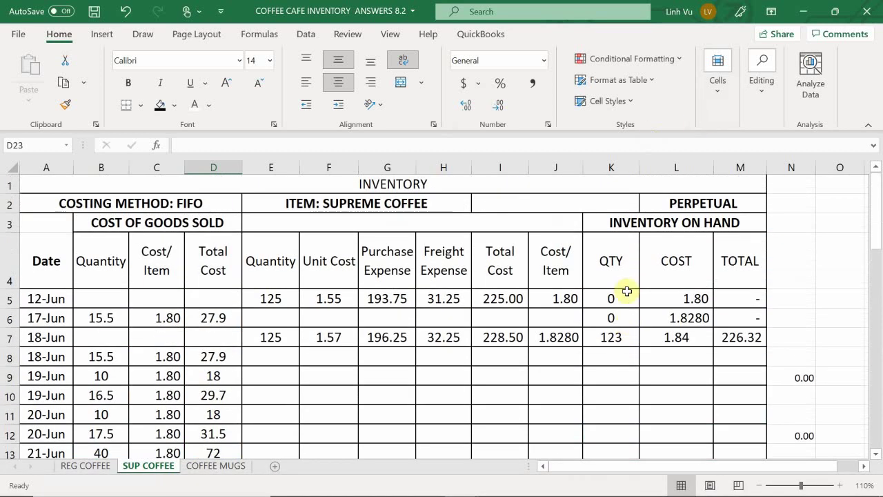
left_click(614, 336)
type("=")
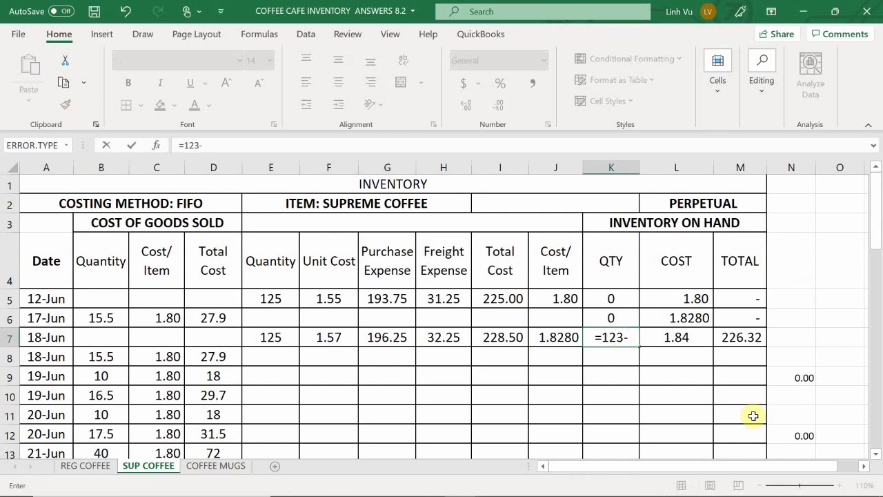
type("123-36")
key("Return")
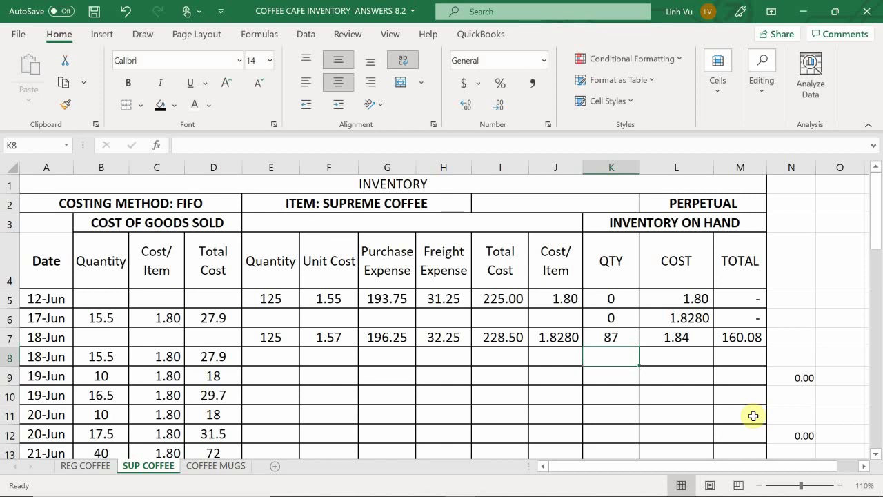
key("Up")
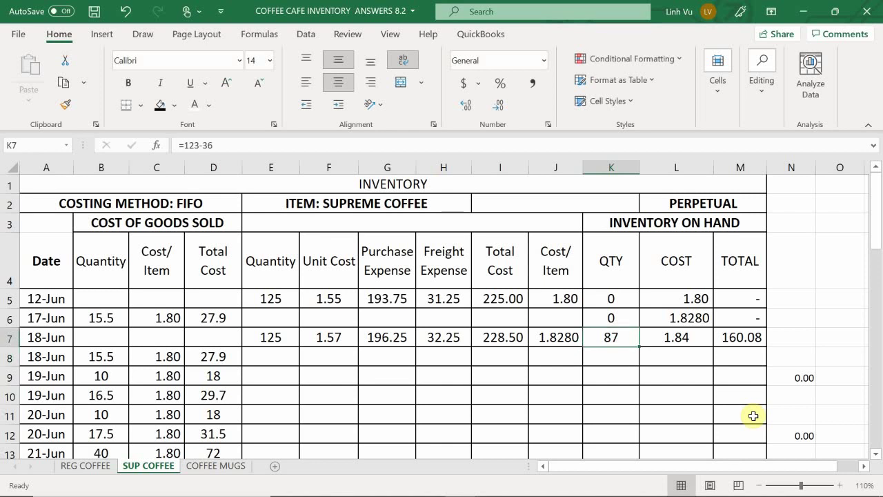
Re-enter the supreme coffee quantity on hand in K7 as =123-36.
type("=123")
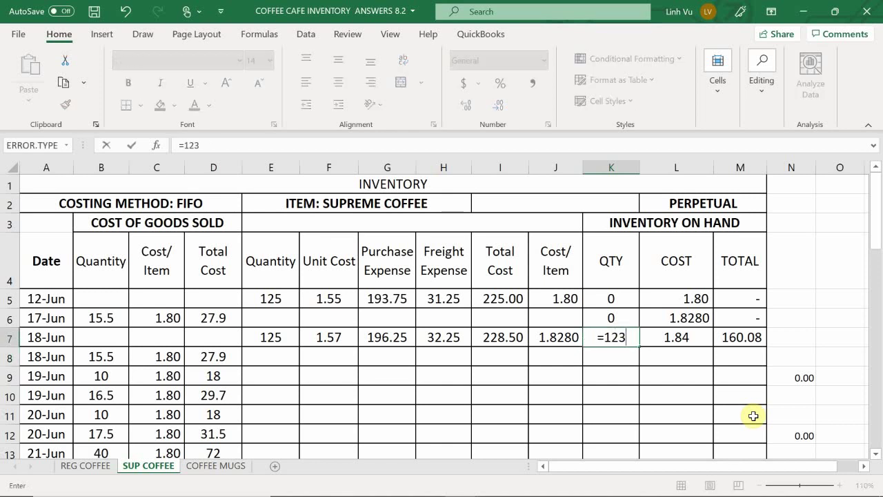
type("-36")
key("Return")
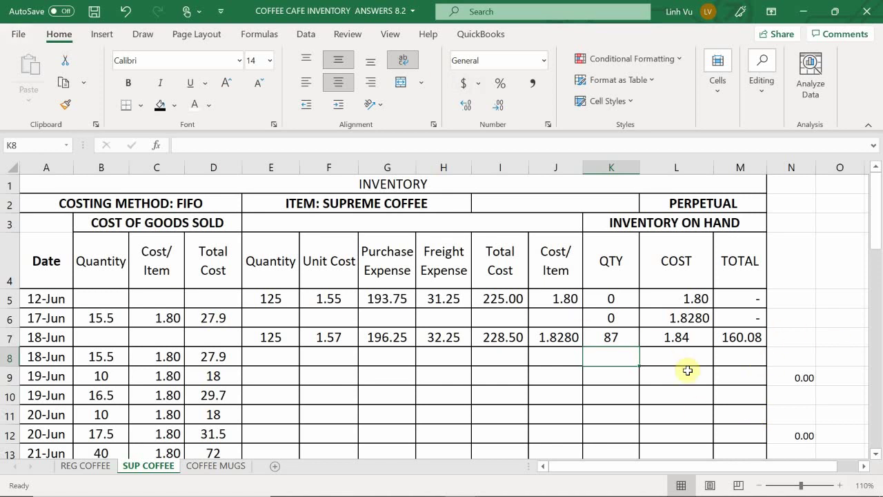
In the general journal's 23-Jun in-store use entry, enter debits of 63 for COGS - Regular Coffee and 66.24 for COGS - Supreme Coffee.
scroll(689, 373, "down", 1)
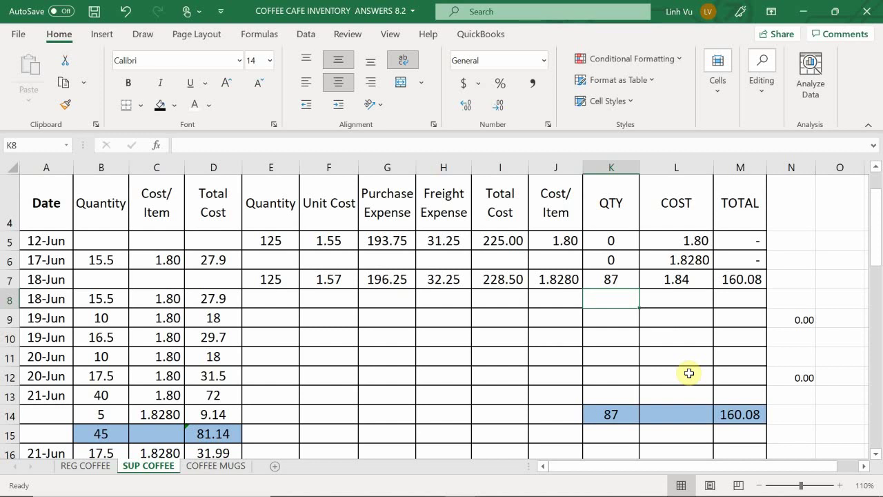
scroll(690, 373, "down", 4)
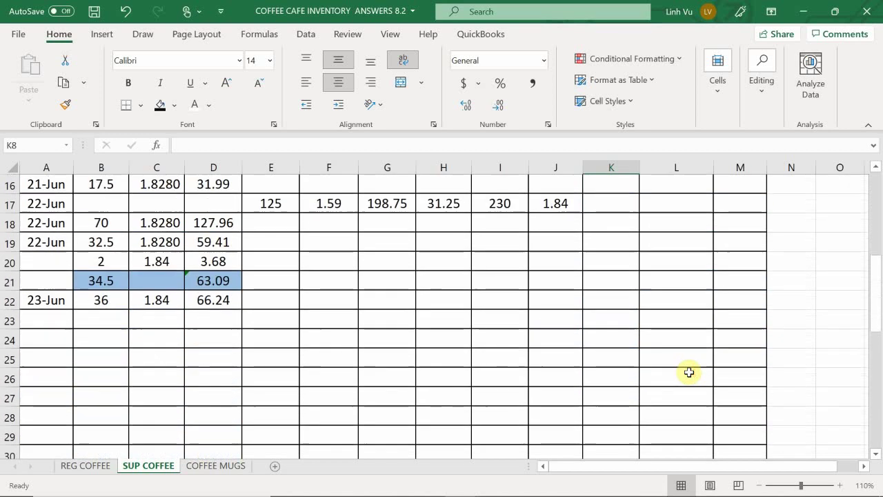
scroll(689, 373, "up", 1)
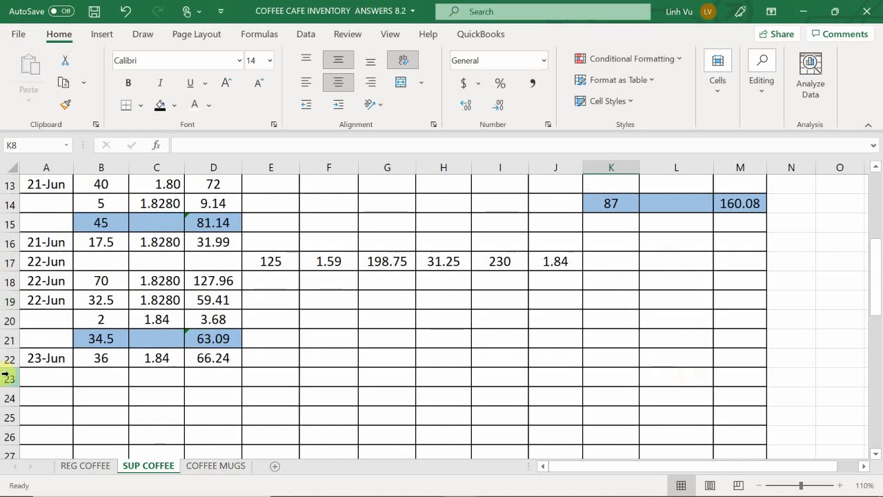
left_click(84, 466)
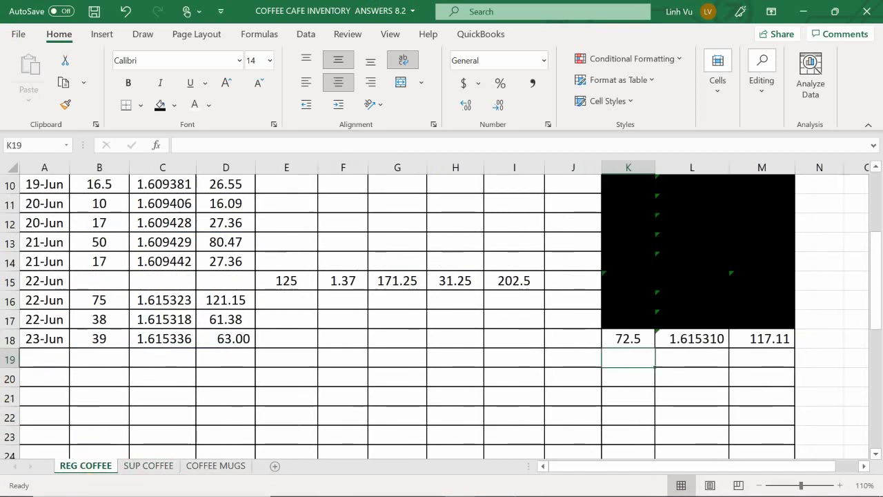
mouse_move(465, 489)
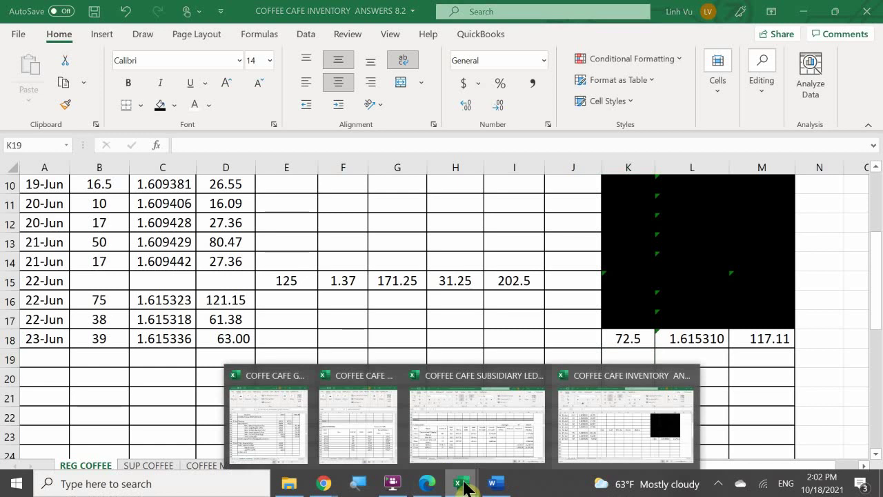
left_click(277, 417)
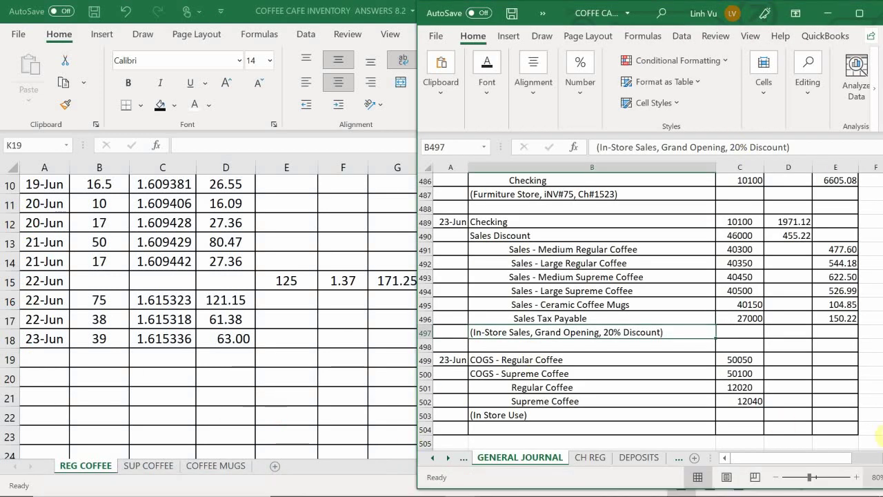
left_click(787, 359)
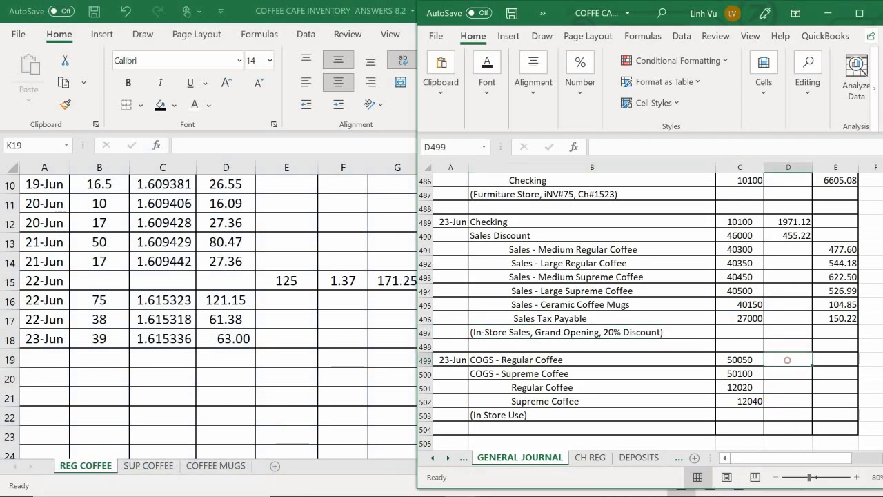
type("63")
key("Return")
type("66.24")
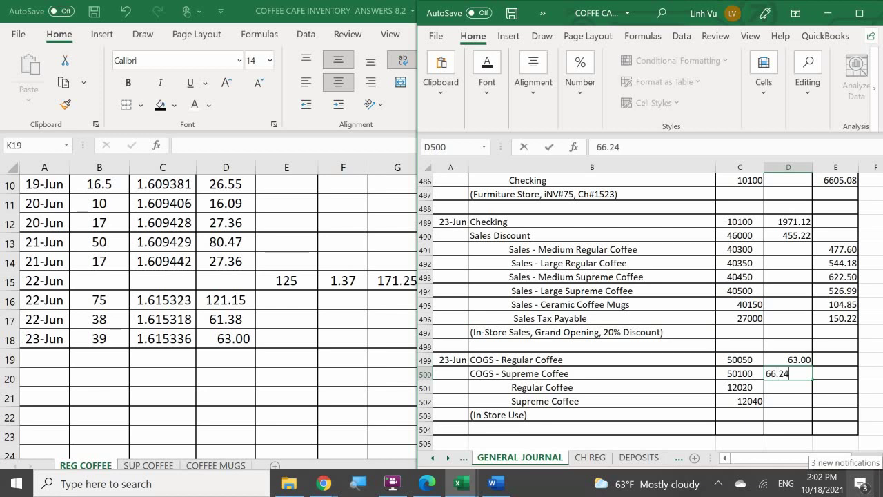
key("Return")
Link the Regular Coffee credit in E501 to D499 and the Supreme Coffee credit in E502 to D500.
key("Right")
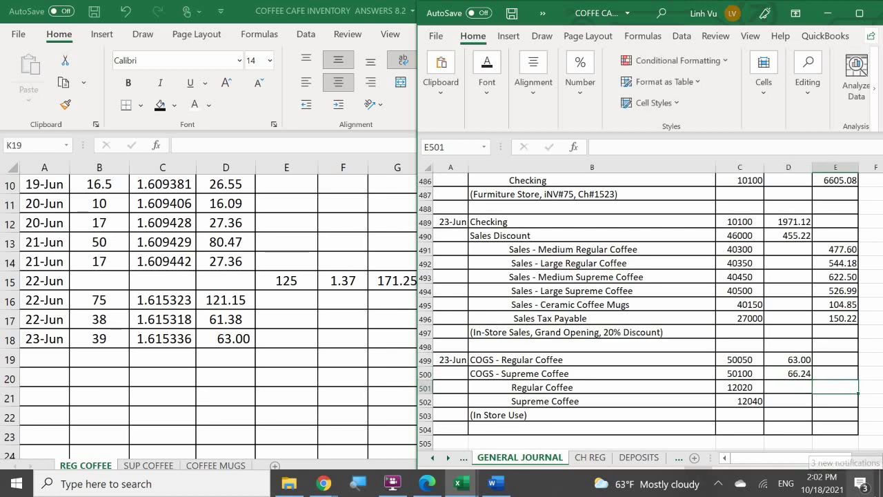
type("=")
key("Left")
key("Up")
key("Up")
key("Return")
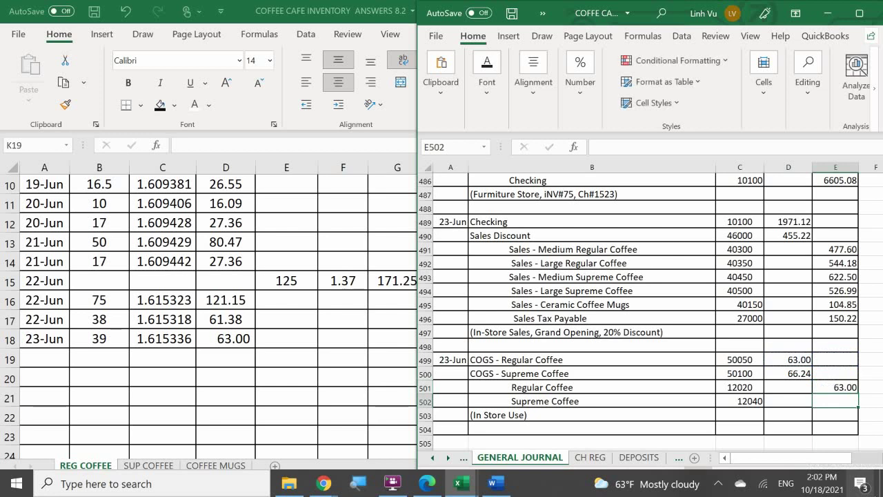
type("=")
key("Up")
key("Up")
key("Left")
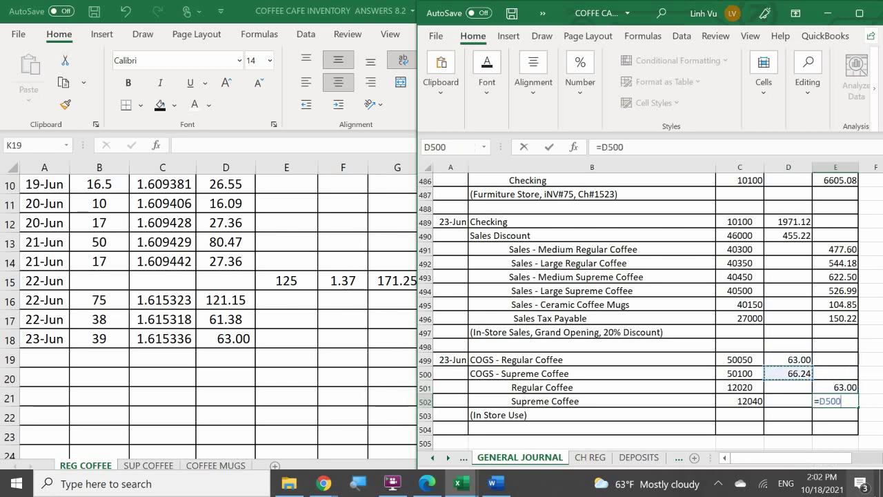
key("Return")
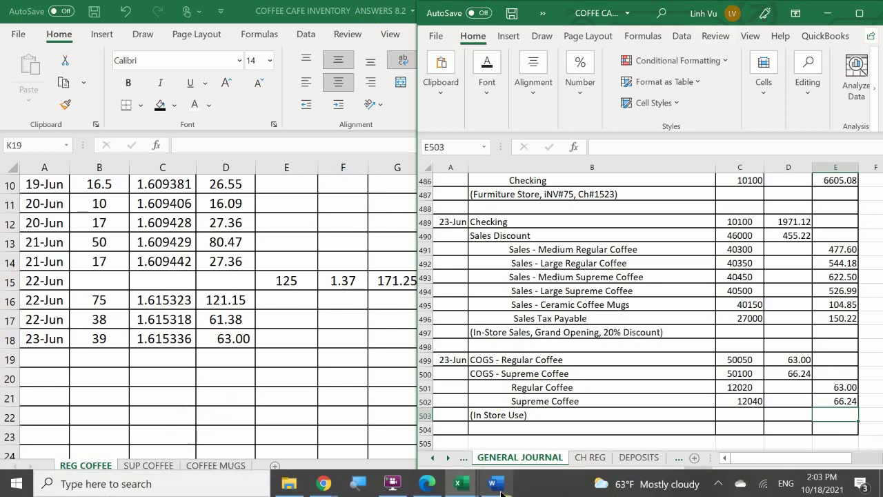
On the ledger workbook's COGS sheet, enter the date 6/23 in A25 of the COGS – Regular Coffee account.
mouse_move(472, 493)
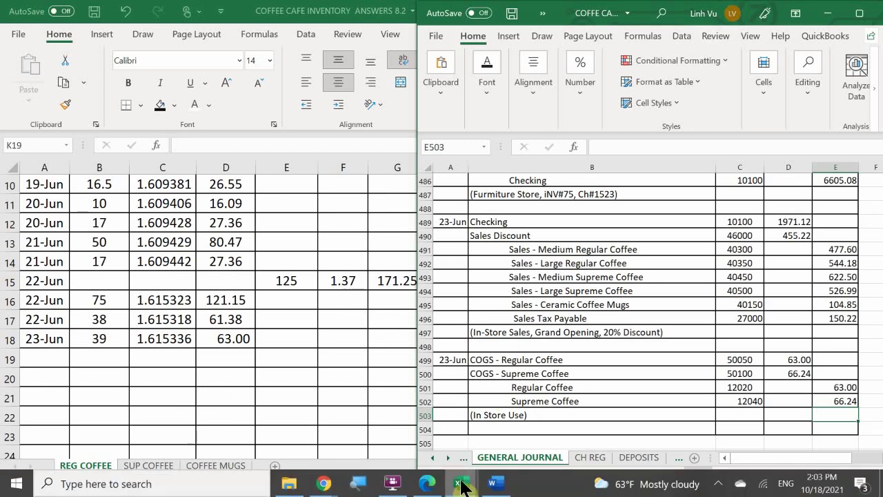
left_click(345, 404)
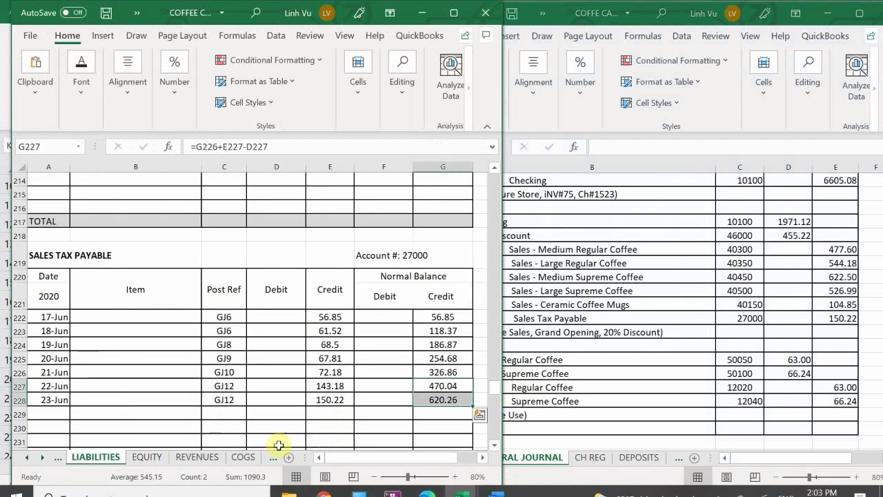
left_click(242, 457)
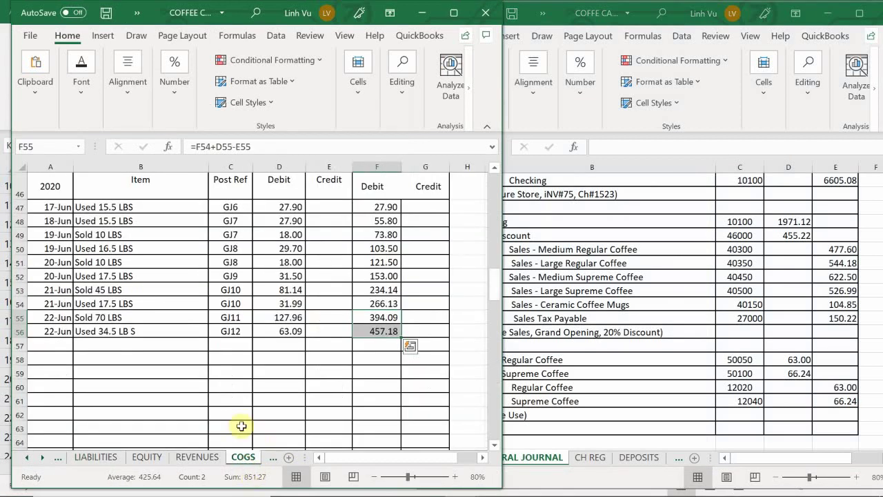
left_click(120, 320)
scroll(83, 279, "up", 15)
scroll(75, 273, "down", 3)
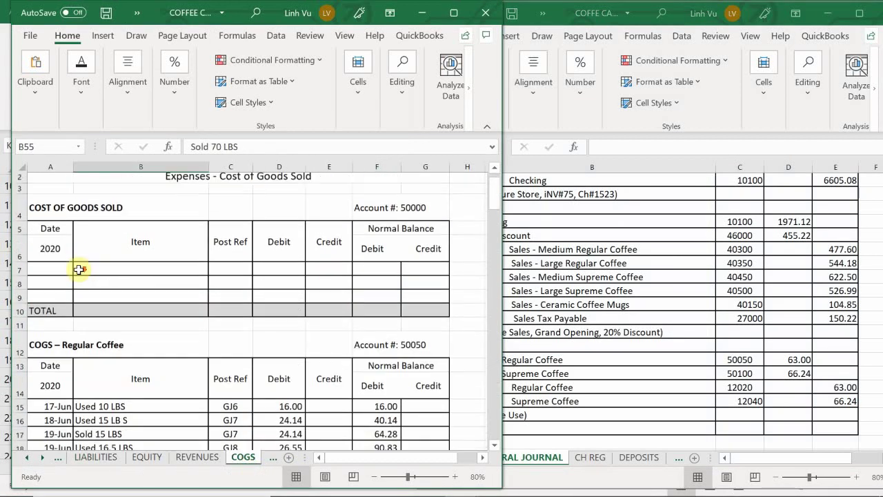
scroll(74, 273, "down", 1)
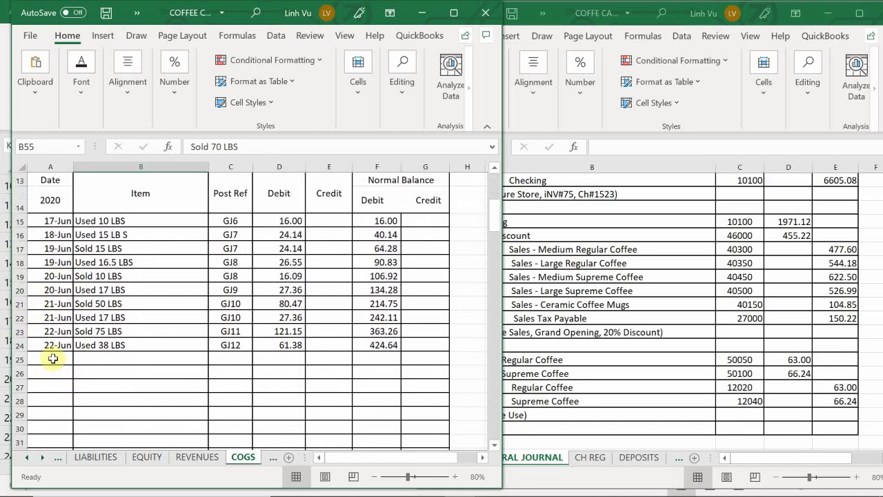
left_click(52, 358)
type("6/23")
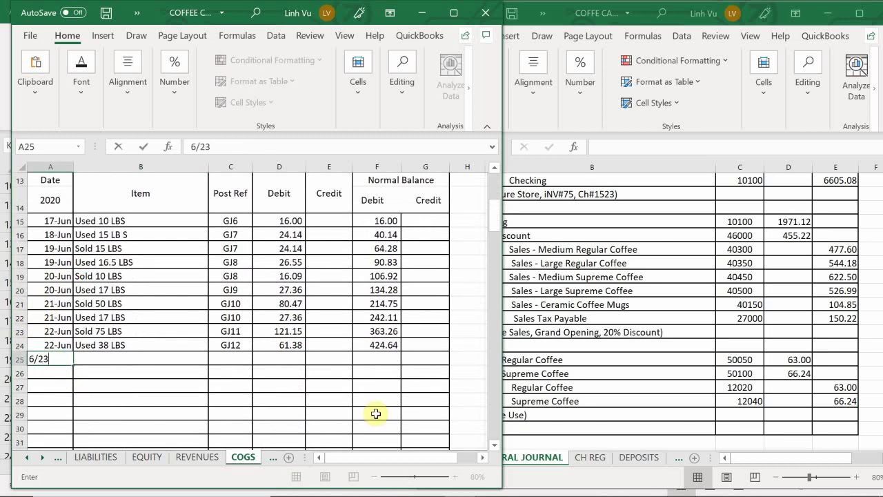
key("Tab")
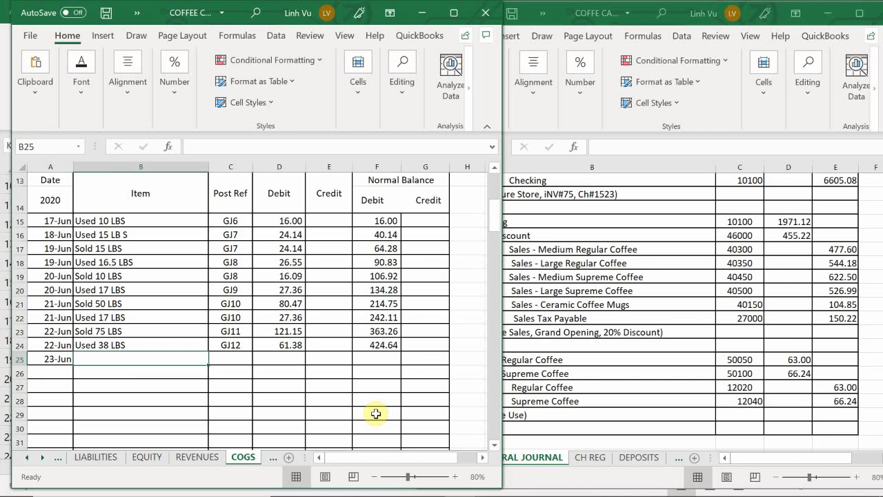
Describe the 23-Jun regular coffee posting as Used 39 LBS with post reference GJ12.
type("U")
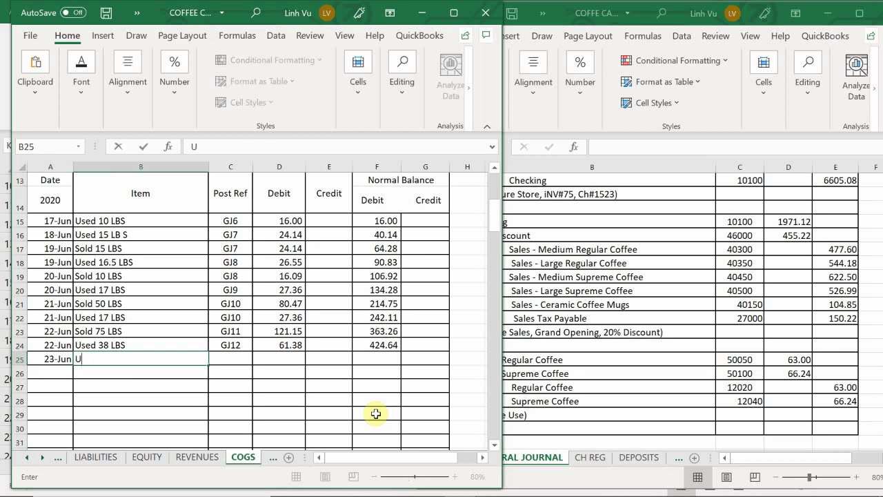
type("sed 3")
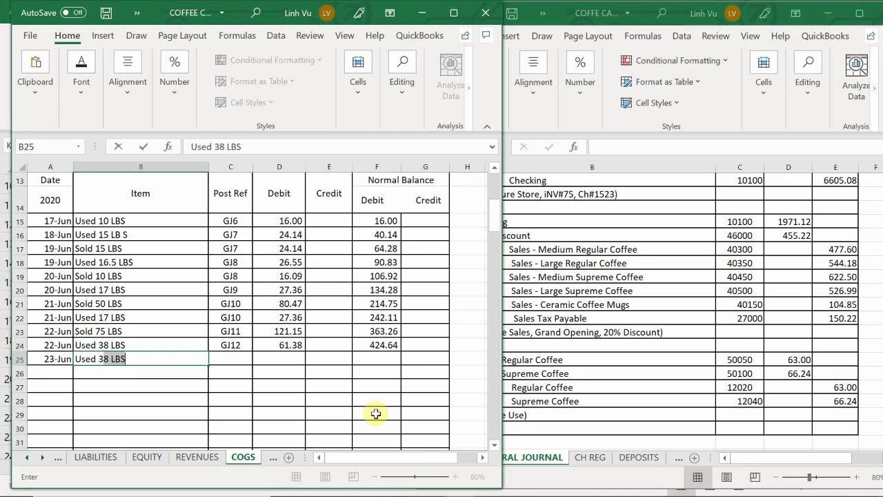
type("9 LBS")
key("Tab")
type("GJ")
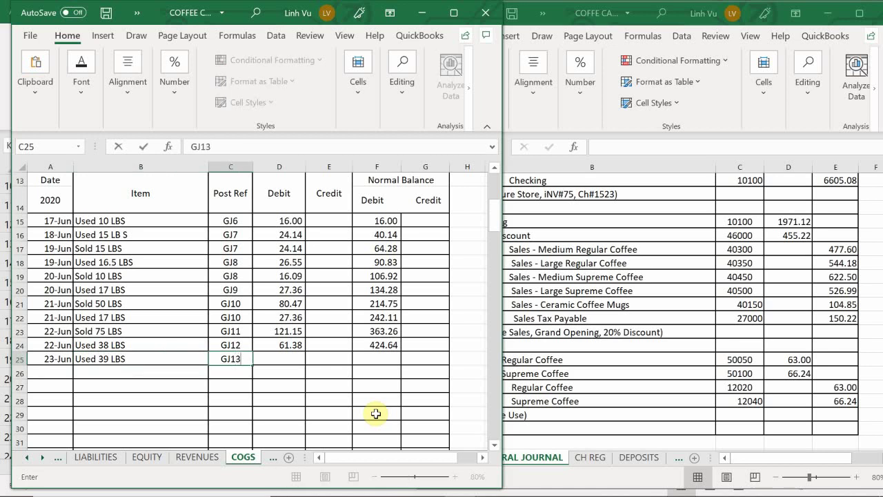
key("Tab")
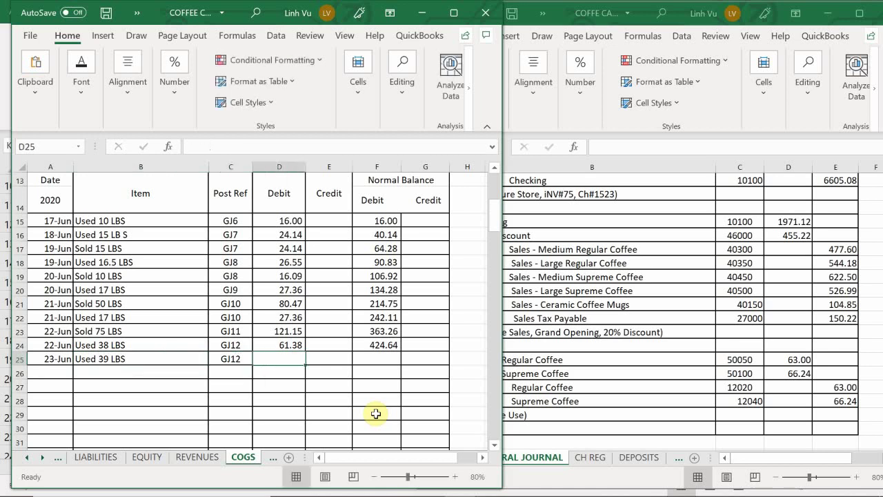
Enter the 63 debit in D25 and extend the running balance formula from F24 to F25.
type("63")
key("Return")
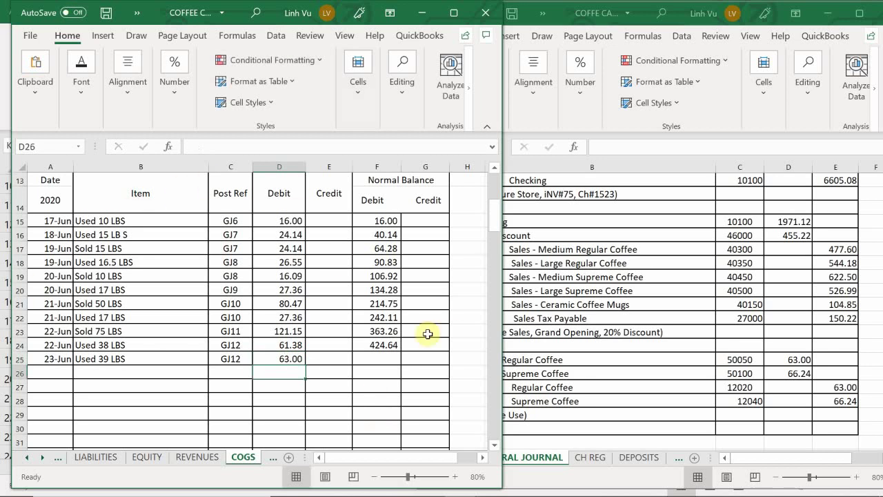
left_click(379, 345)
left_click_drag(401, 351, 404, 364)
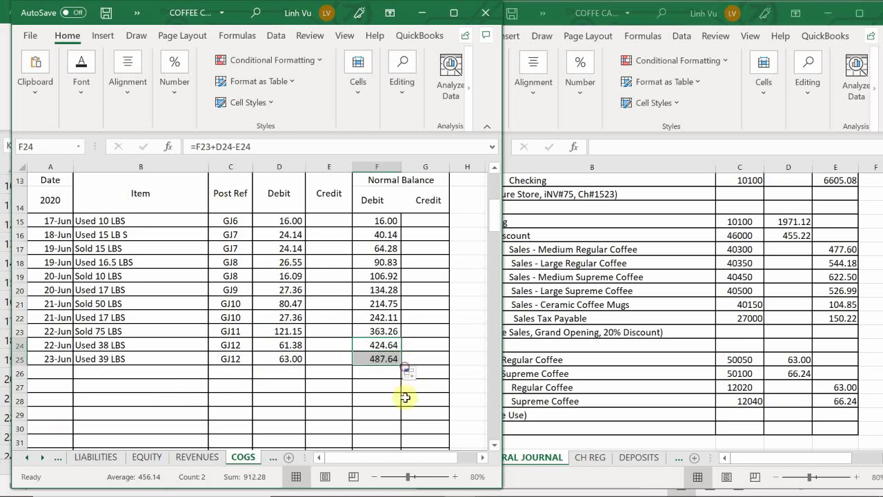
In the COGS – Supreme Coffee account, enter the date 6/23 in A57.
left_click(347, 385)
scroll(91, 393, "down", 5)
scroll(90, 393, "down", 7)
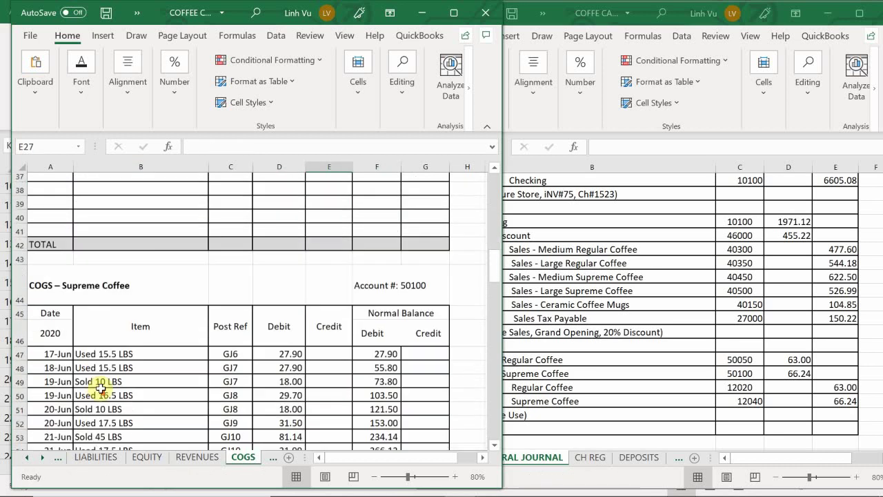
scroll(73, 372, "up", 1)
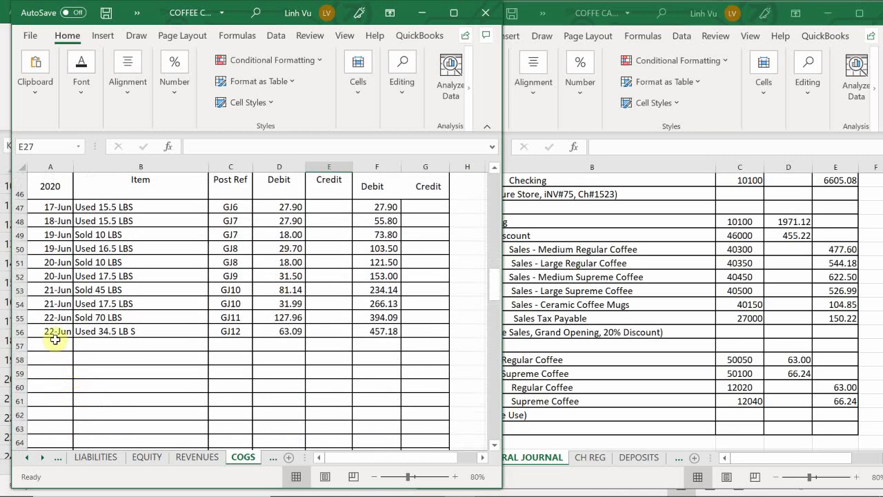
left_click(48, 344)
type("6/")
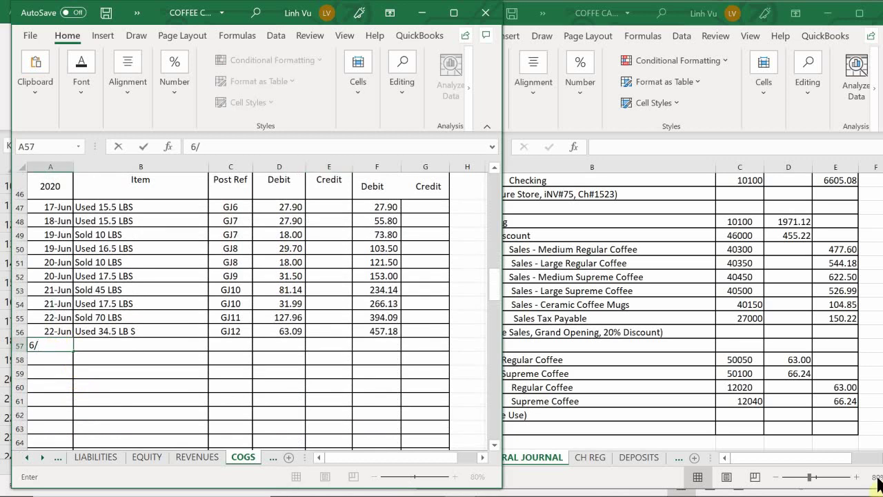
type("23")
key("Tab")
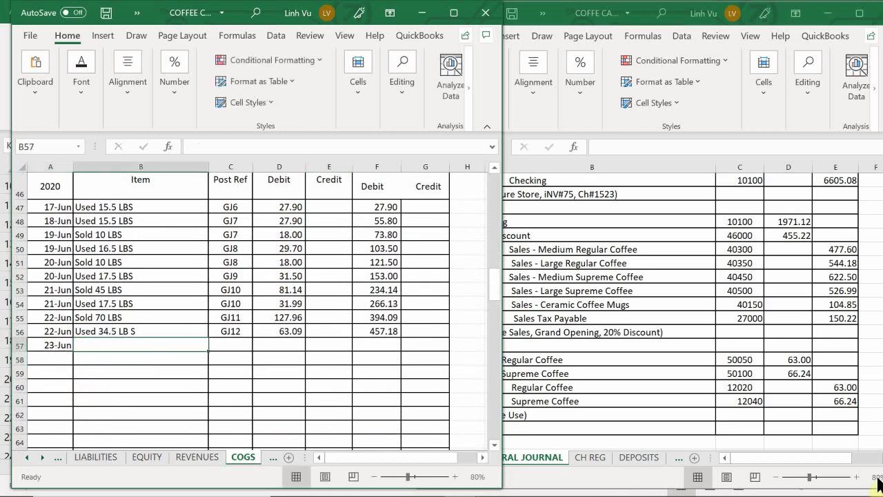
Describe the 23-Jun supreme coffee posting as Used 36 LBS and link its post reference in C57 to C56.
type("Is")
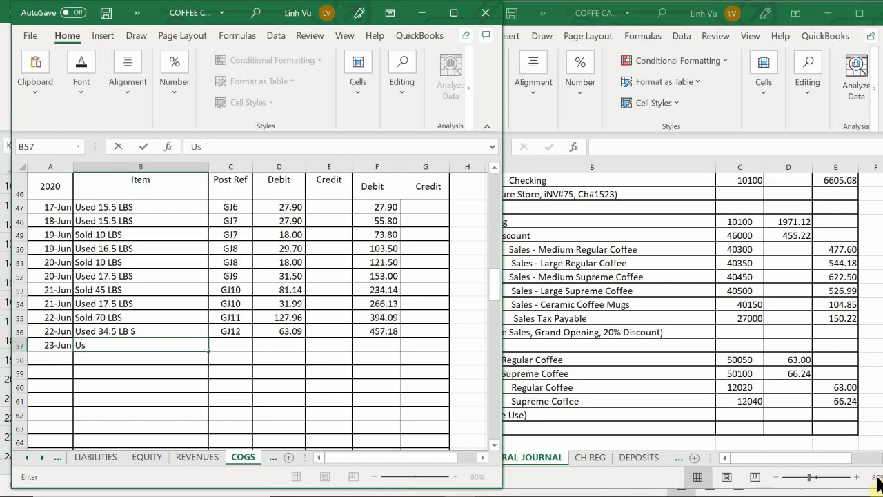
type("ed 36 LBS")
key("Tab")
type("G")
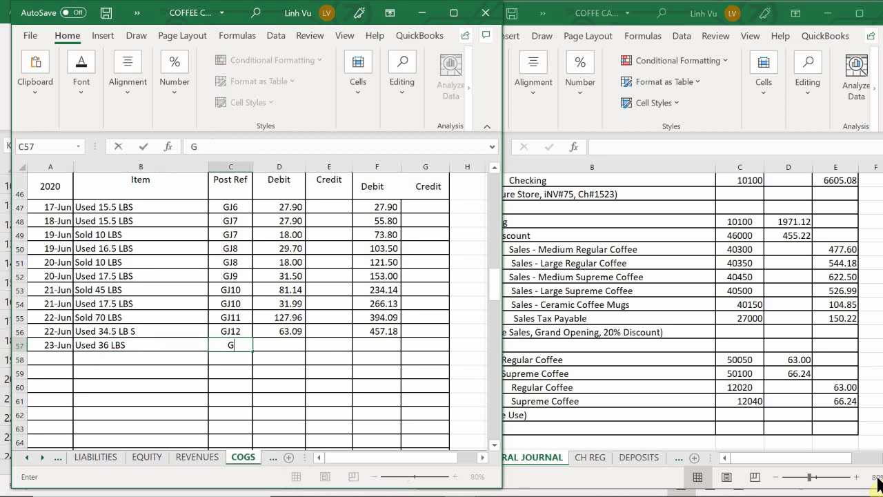
type("=")
key("Up")
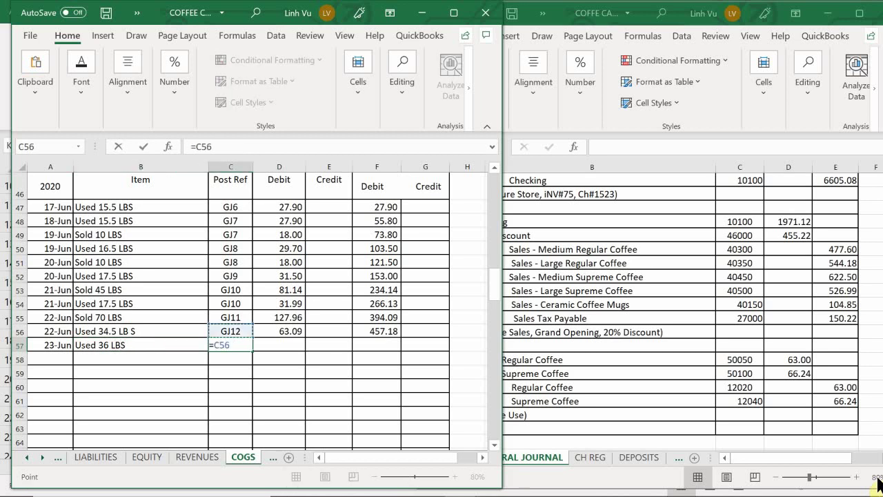
key("Tab")
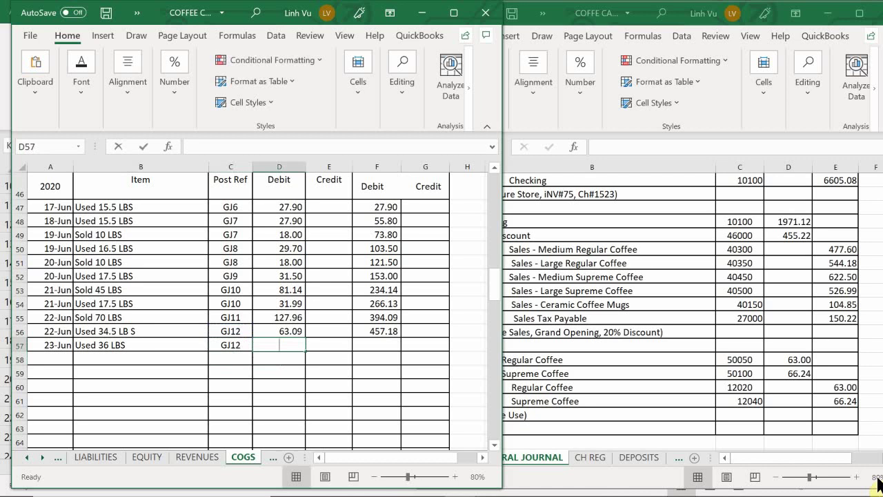
Enter the 66.24 debit for the 23-Jun supreme coffee usage in D57.
type("66.24")
key("Return")
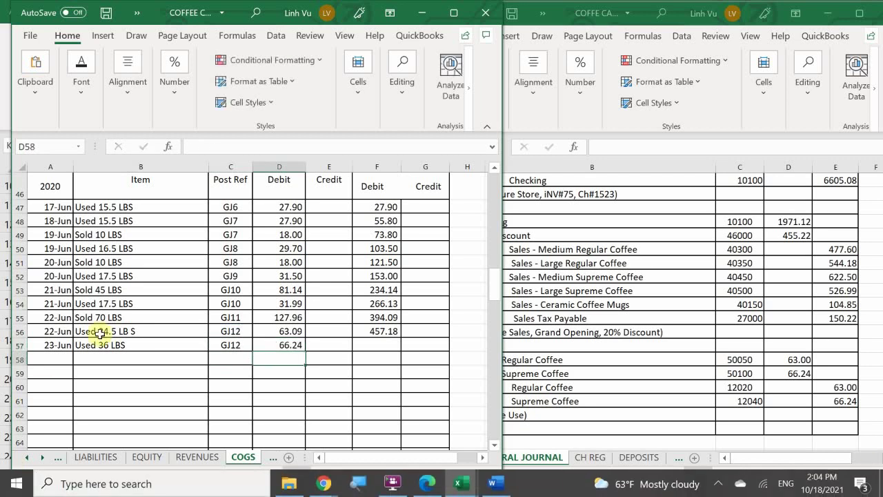
left_click(384, 330)
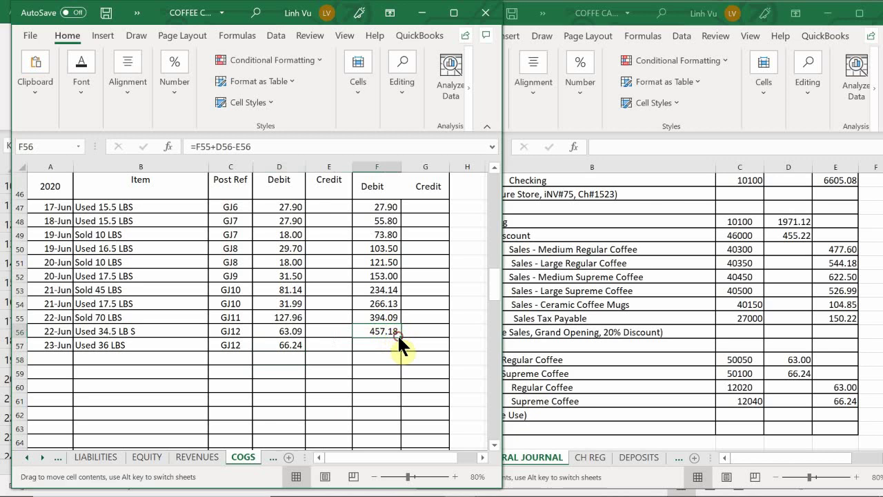
left_click_drag(398, 334, 397, 348)
left_click(388, 329)
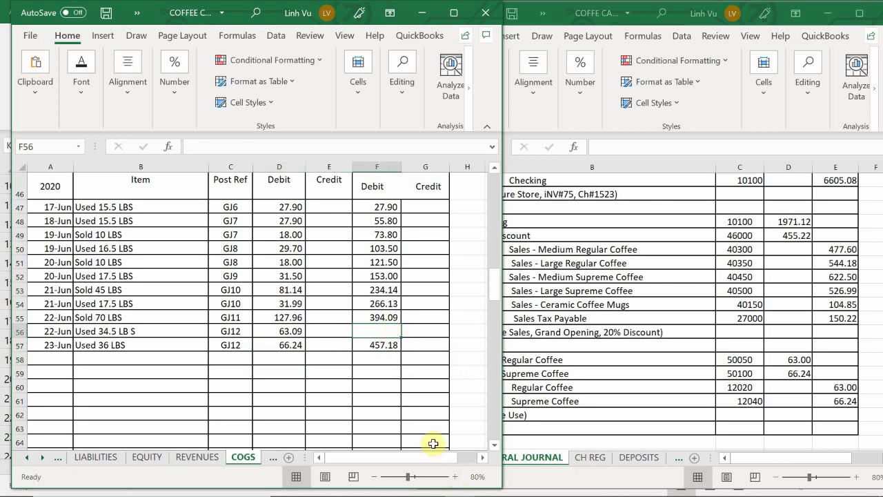
key("ctrl+z")
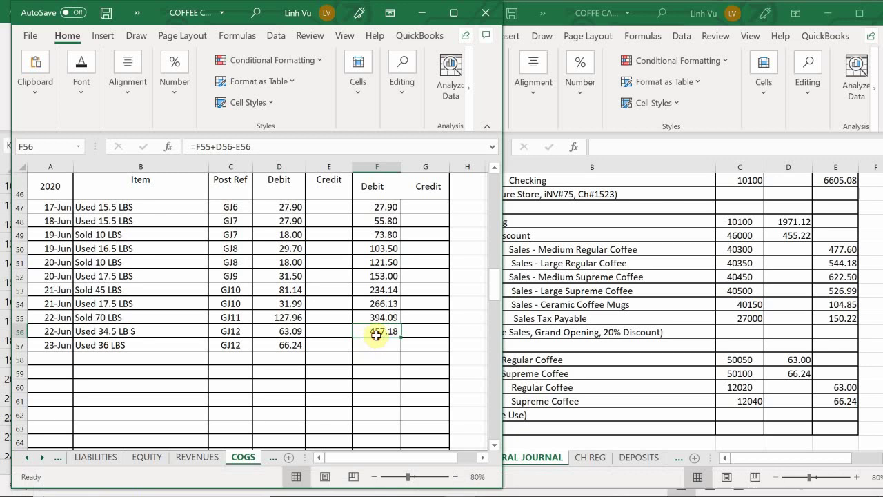
Extend the running balance formula from F56 to F57.
left_click_drag(400, 337, 400, 352)
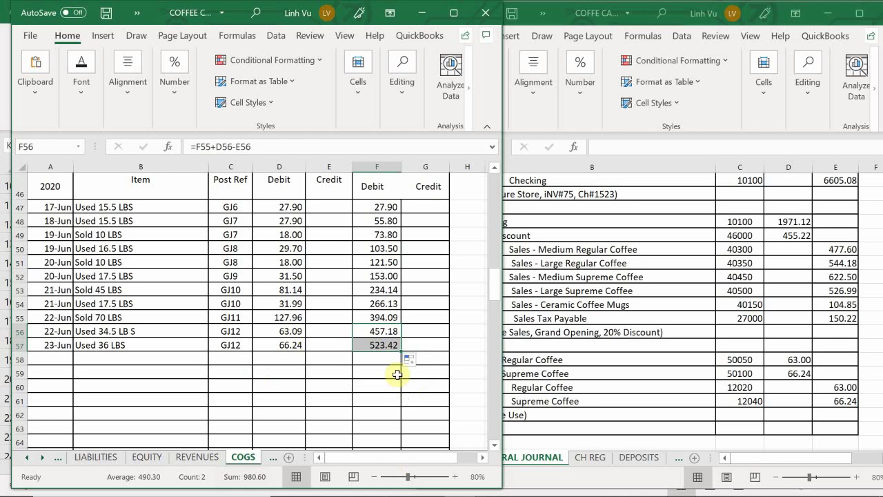
In the Regular Coffee account of the ASSETS ledger sheet, enter the date 6/23 in A221.
left_click(27, 457)
left_click(87, 458)
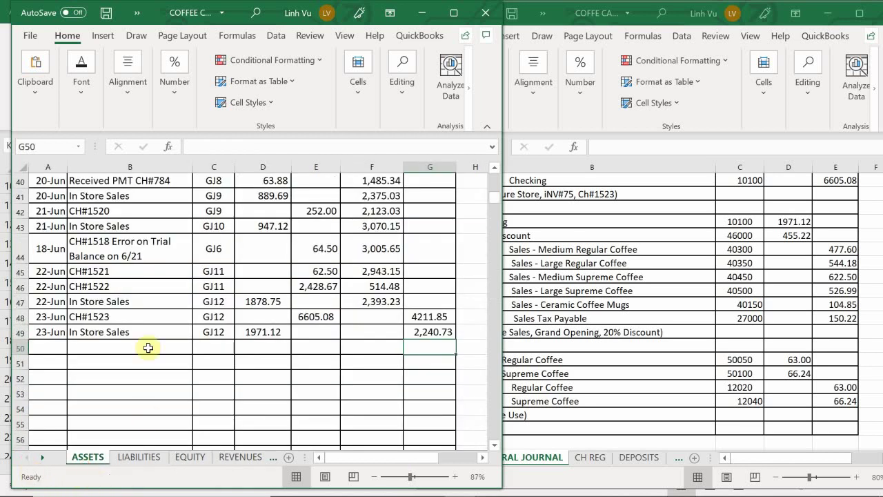
scroll(122, 316, "up", 3)
scroll(124, 320, "down", 6)
scroll(125, 321, "down", 20)
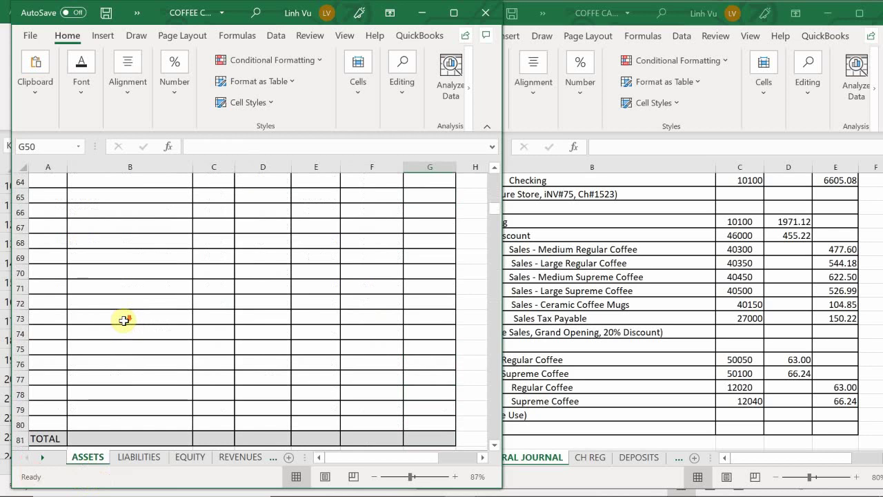
scroll(124, 323, "down", 20)
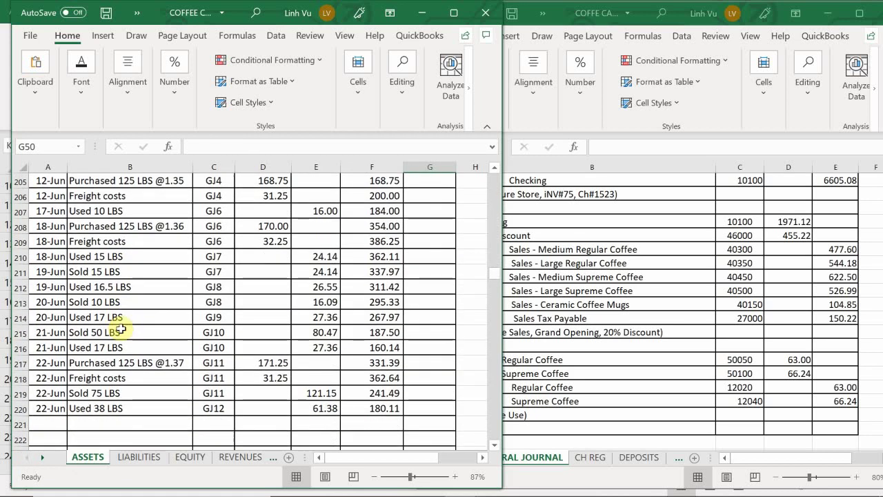
scroll(121, 328, "up", 2)
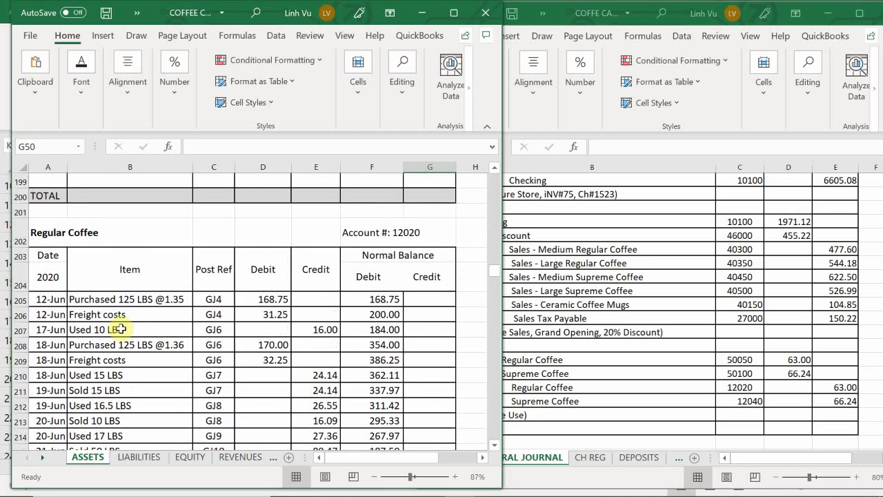
scroll(121, 329, "up", 2)
scroll(121, 329, "down", 4)
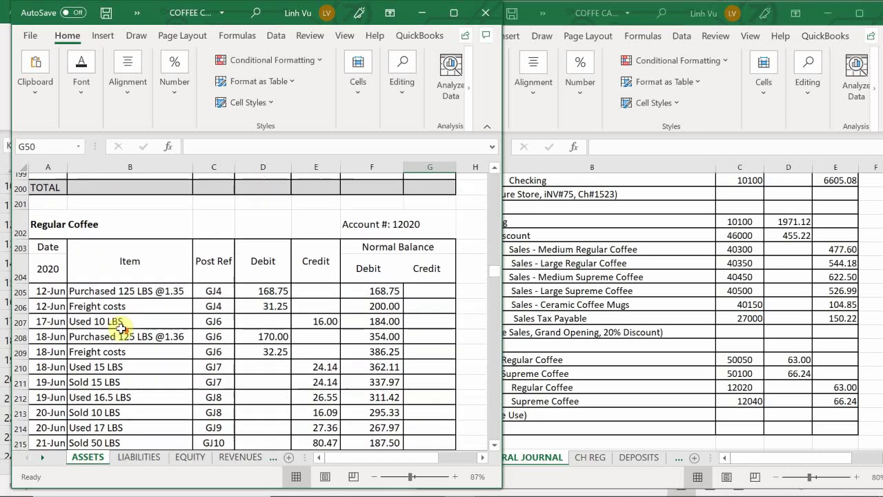
left_click(48, 378)
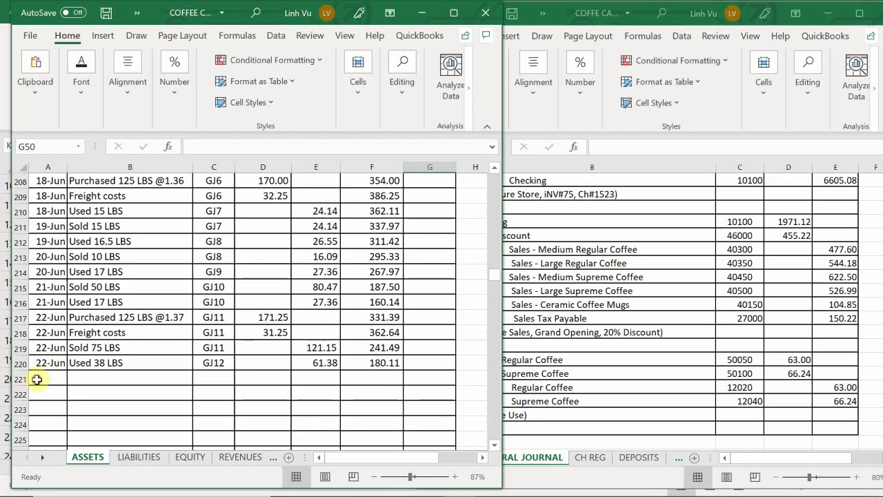
type("6/23")
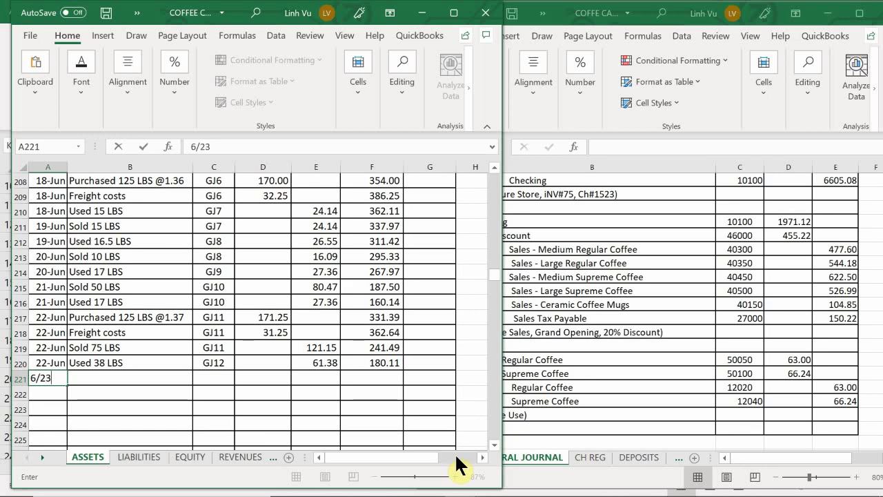
key("Tab")
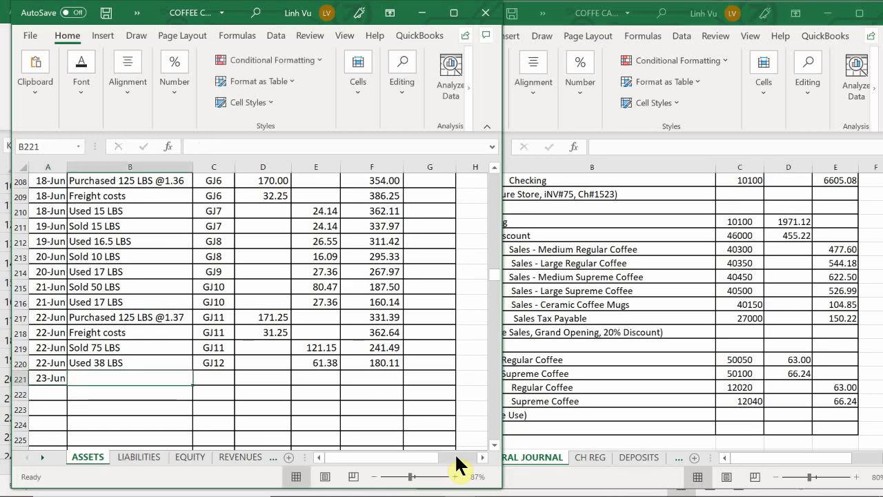
Describe the 23-Jun regular coffee inventory posting as Used 39 LBS with post reference GJ12.
type("Used ")
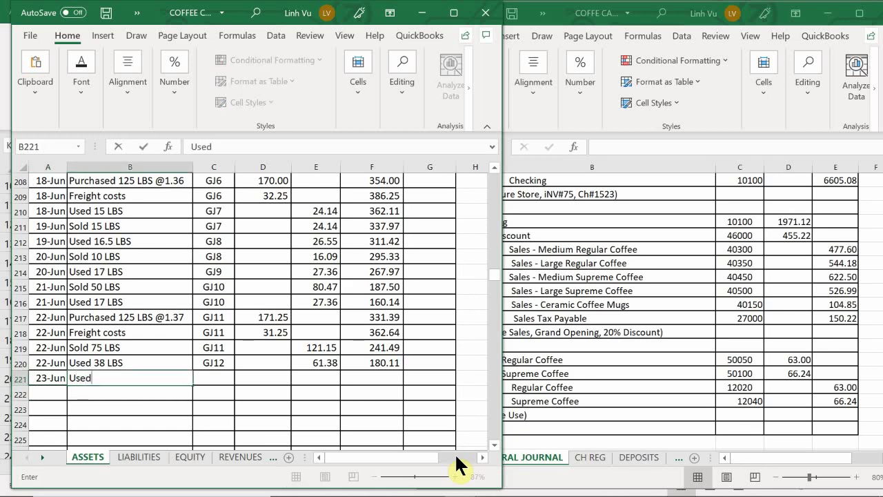
type("39 LBS")
key("Tab")
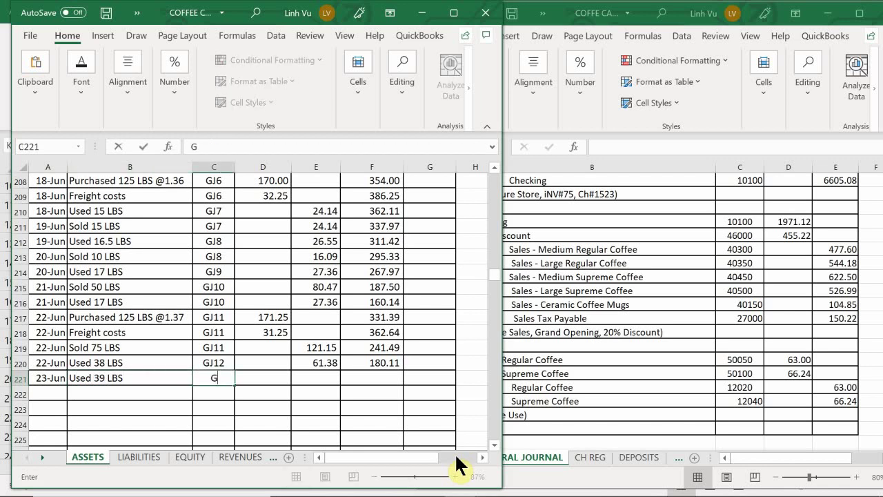
type("GJ12")
key("Tab")
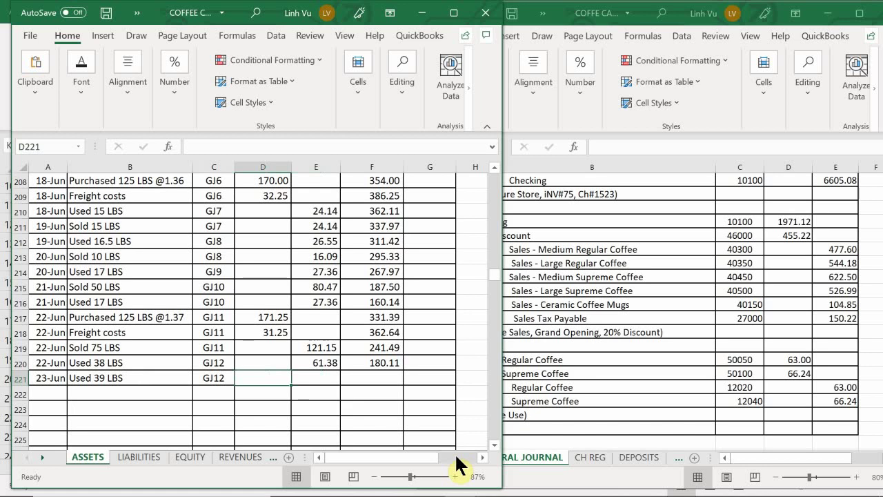
Enter the 63 credit in E221 and extend the running balance formula from F220 to F221.
key("Tab")
key("Tab")
key("Down")
key("Left")
key("Up")
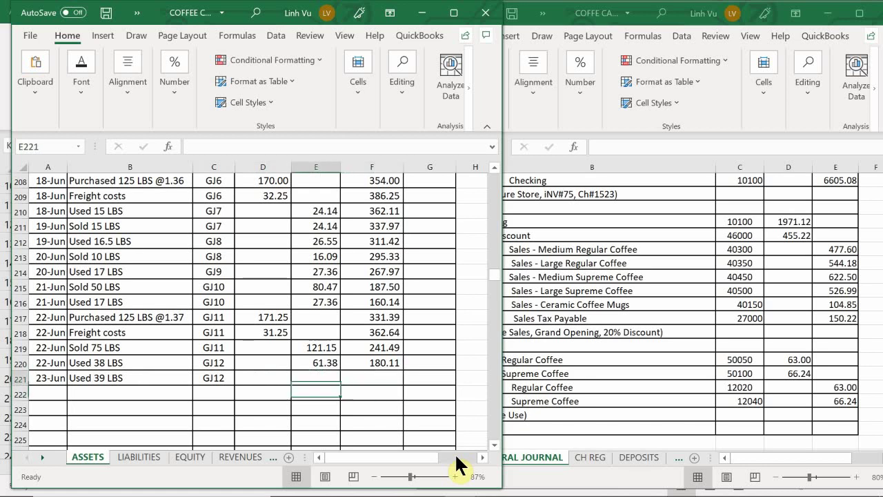
type("63")
key("Return")
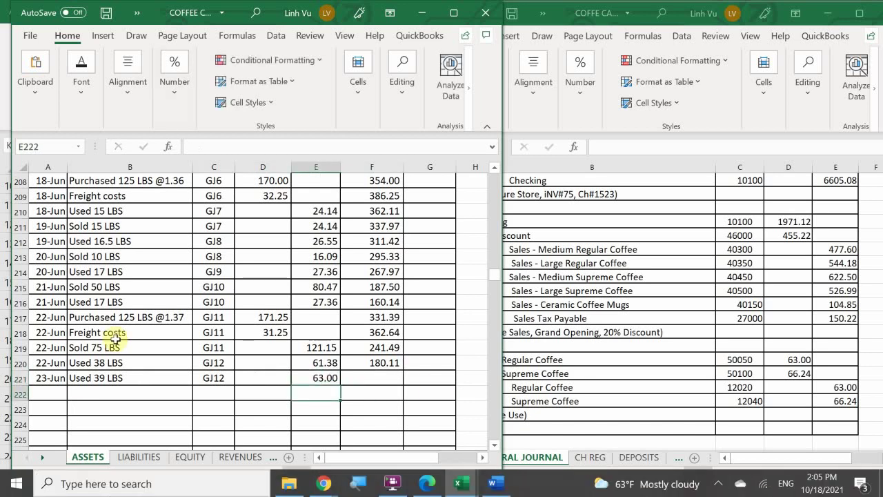
left_click(372, 363)
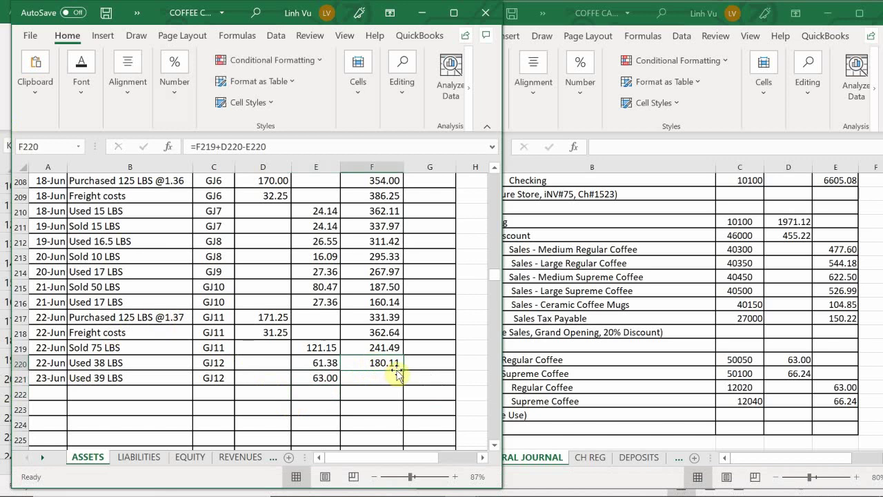
left_click_drag(404, 370, 404, 382)
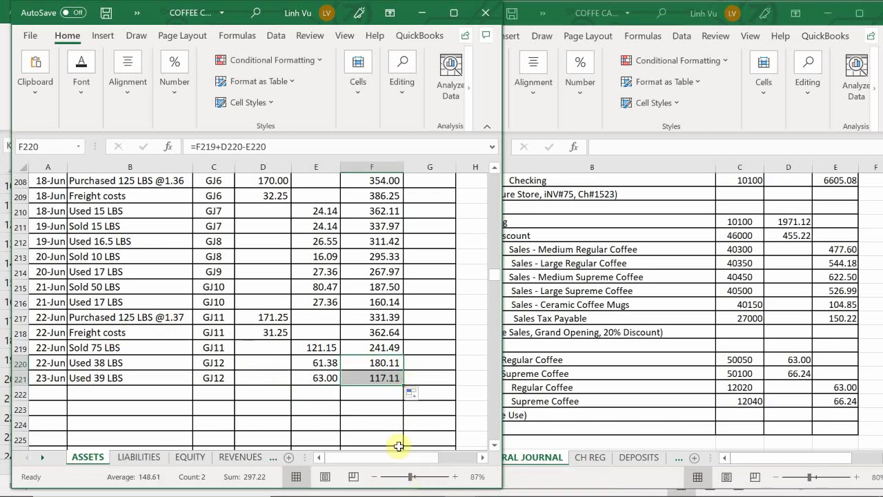
In the Supreme Coffee account of the ASSETS sheet, enter the date 6/23 in A266.
left_click(83, 363)
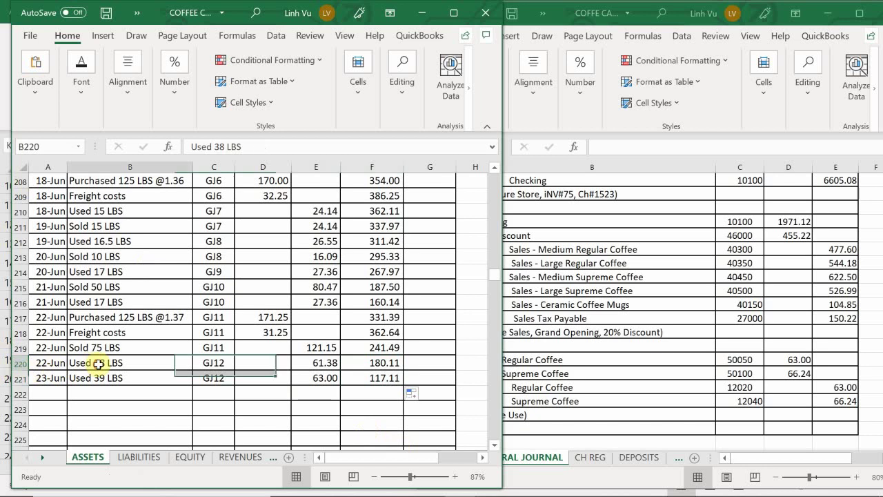
scroll(98, 364, "down", 5)
scroll(100, 366, "down", 10)
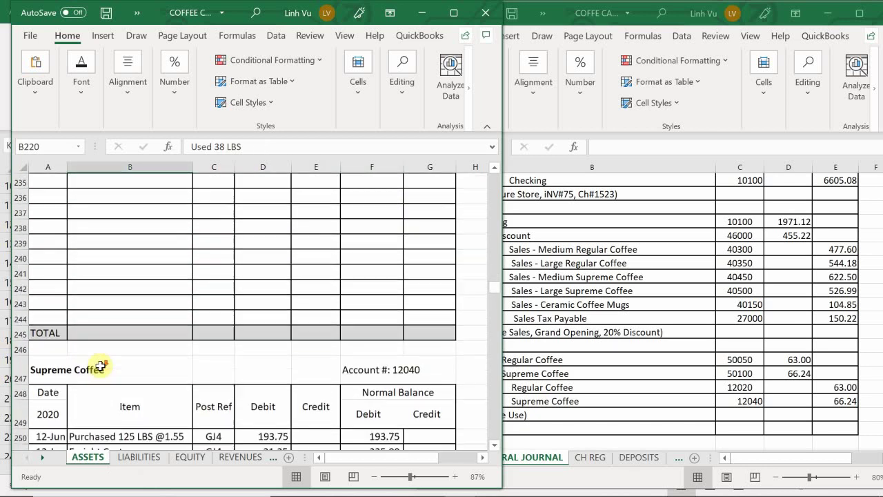
scroll(98, 371, "down", 1)
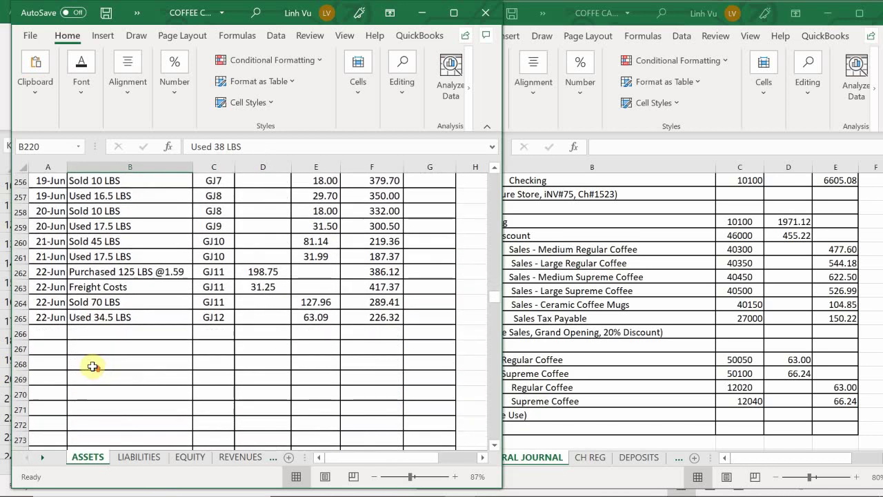
scroll(90, 365, "up", 1)
left_click(42, 378)
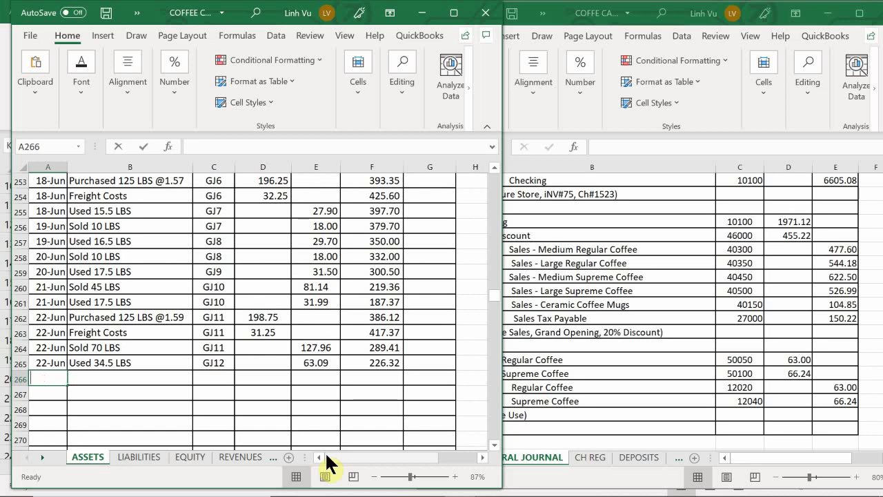
type("6/23")
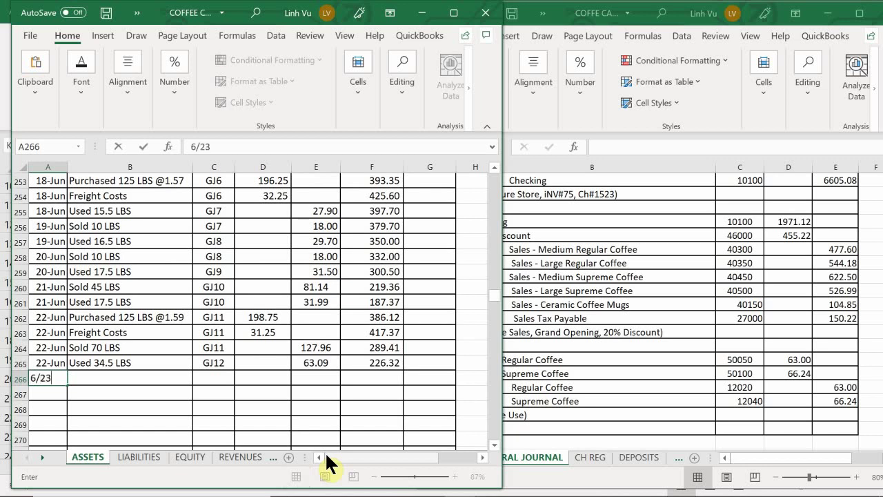
key("Return")
Describe the 23-Jun supreme coffee inventory posting as Used 36 LBS and link its post reference in C266 to C265.
key("Up")
key("Right")
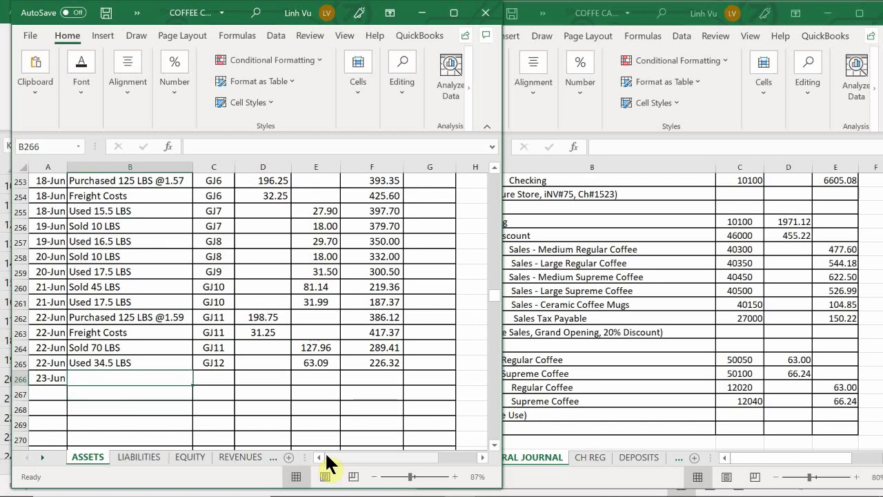
type("Used ")
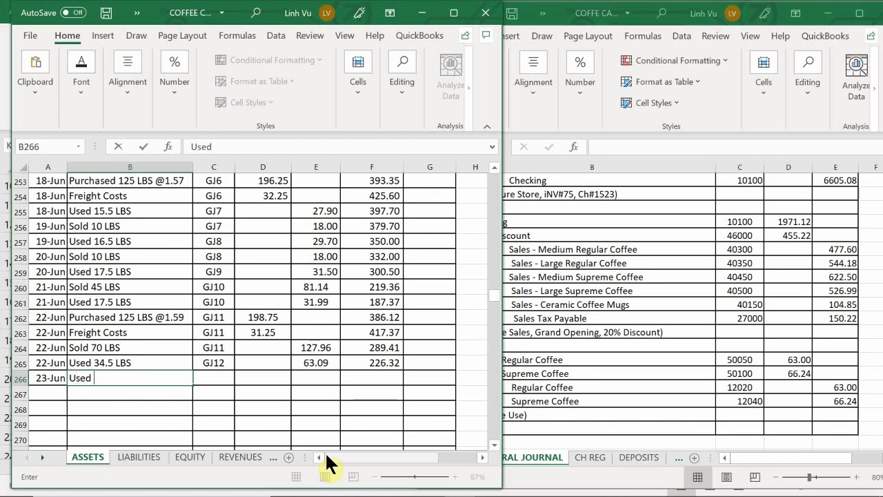
type("36 LBS")
key("Tab")
type("GJ")
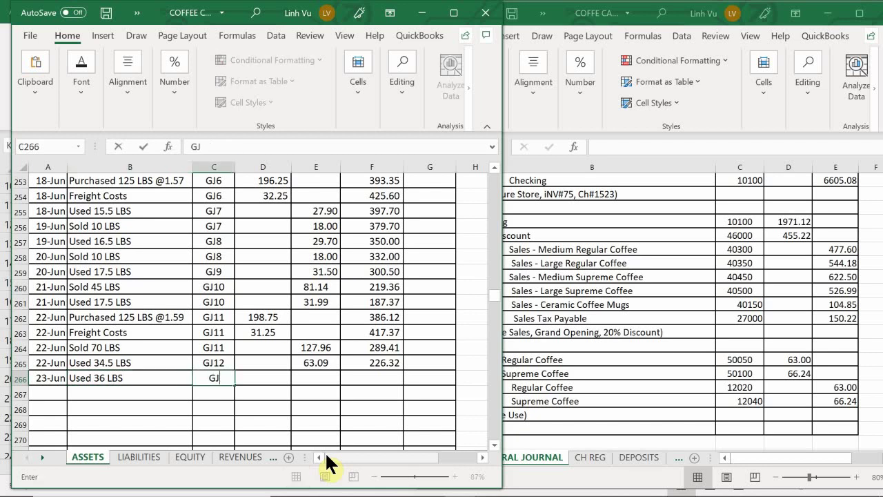
key("BackSpace")
key("BackSpace")
type("=")
key("Up")
key("Return")
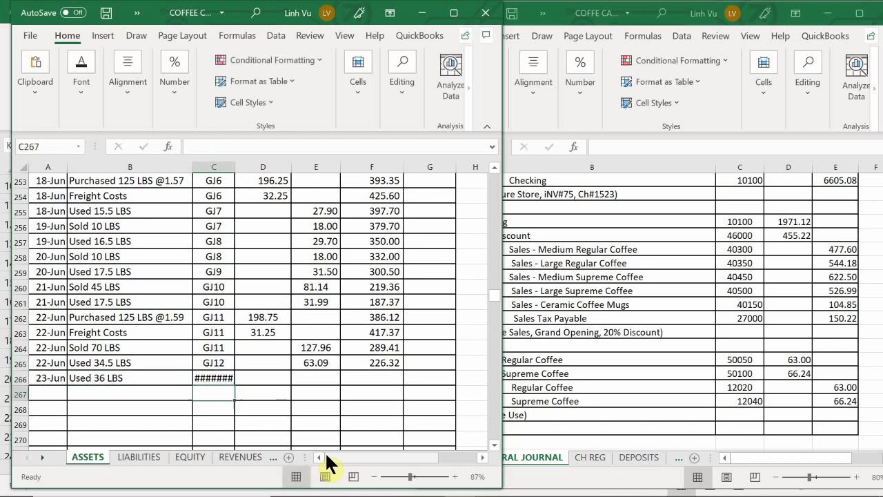
key("Up")
key("F2")
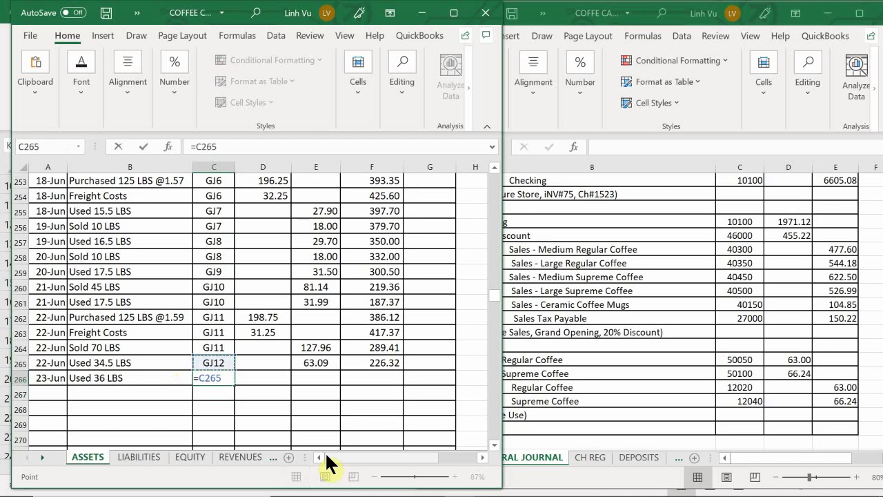
key("Return")
Enter the 66.24 credit in E266 and extend the running balance formula from F265 to F266.
key("Up")
key("Right")
key("Right")
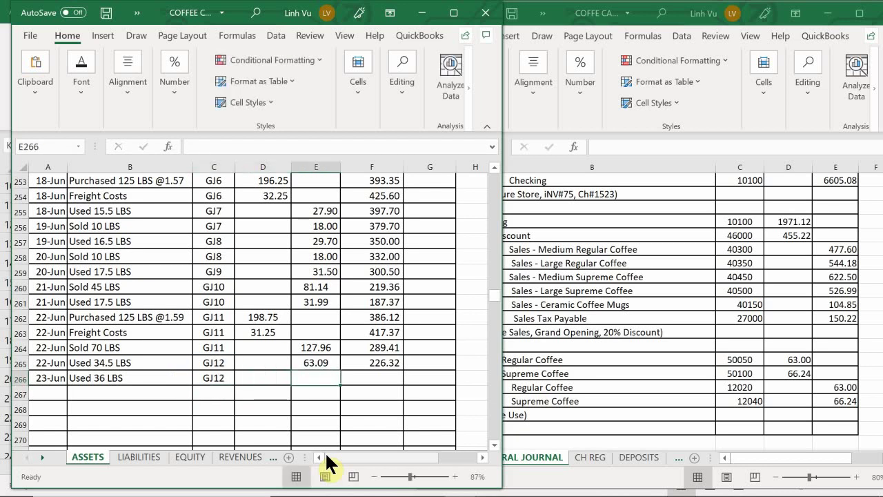
type("66.24")
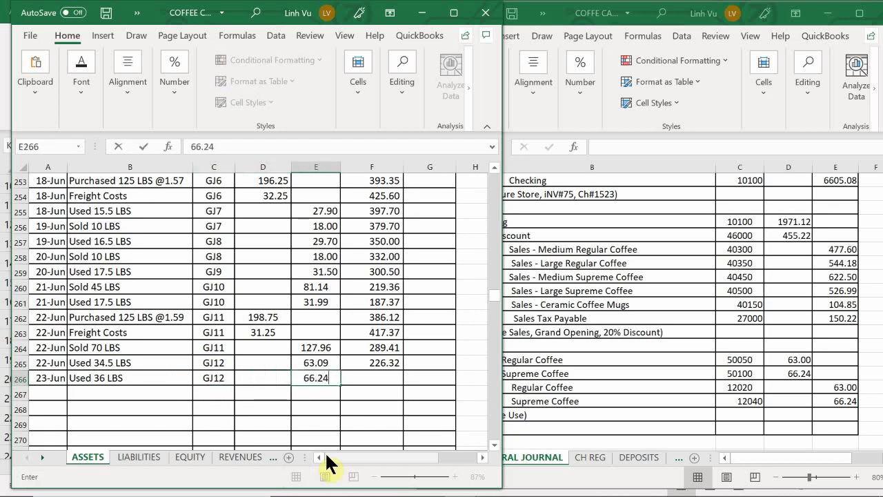
key("Return")
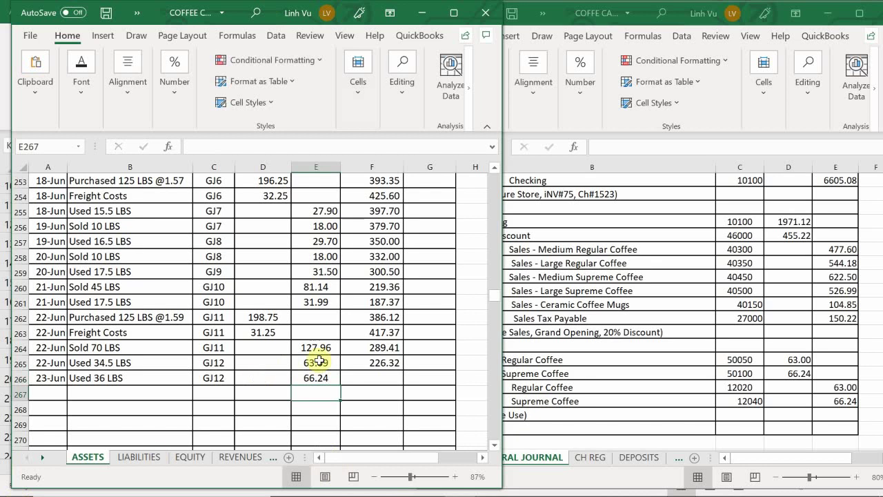
left_click(388, 363)
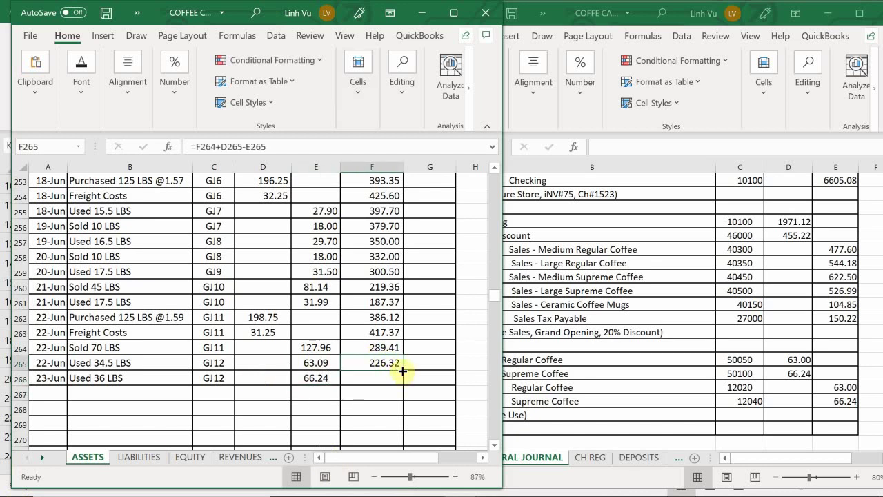
left_click_drag(403, 371, 401, 381)
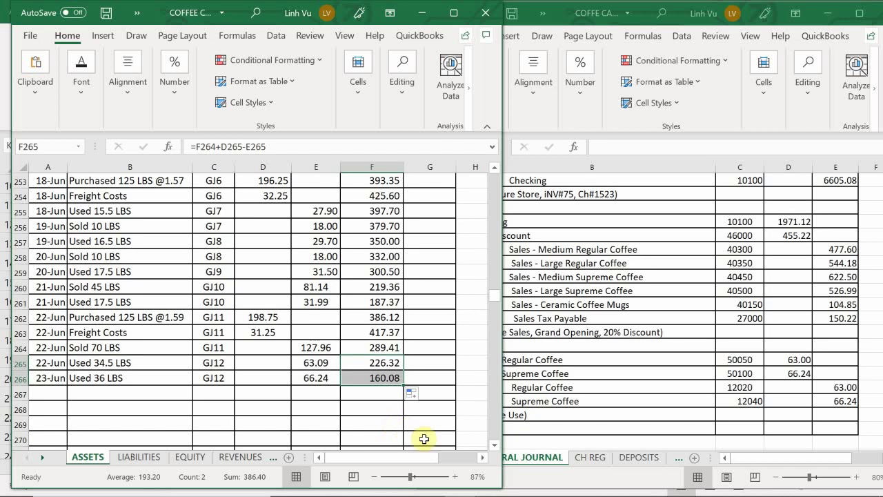
Switch to the inventory workbook and compare the supreme coffee on-hand quantity and total in SUP COFFEE with the ledger balance.
mouse_move(644, 478)
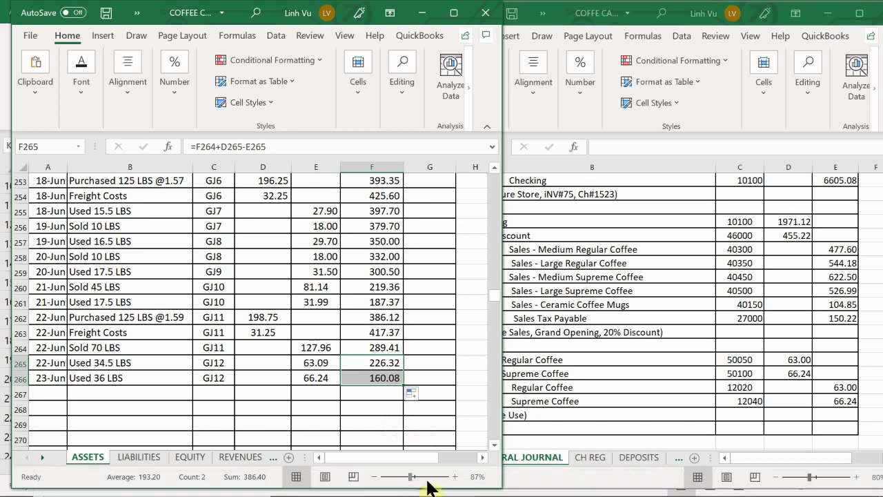
mouse_move(463, 480)
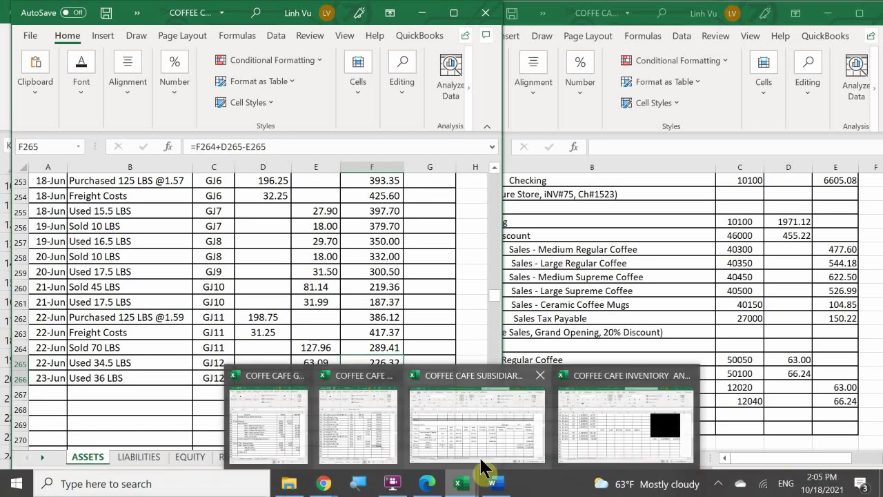
mouse_move(507, 441)
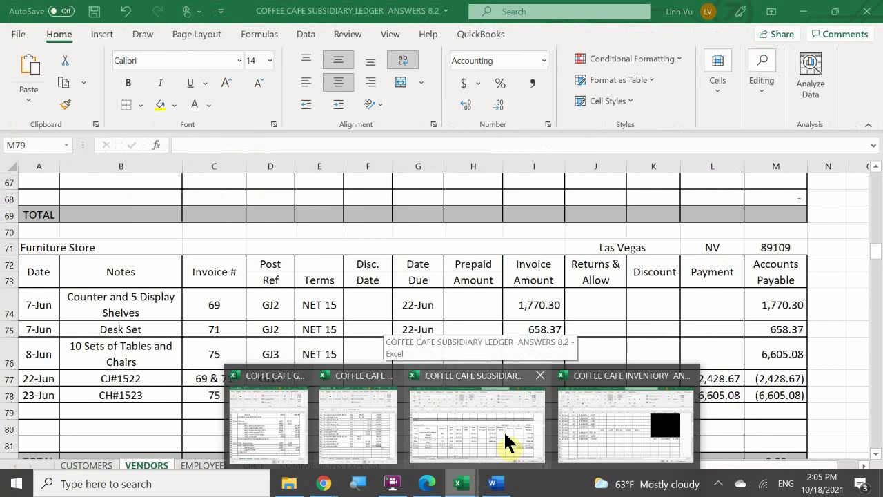
mouse_move(620, 421)
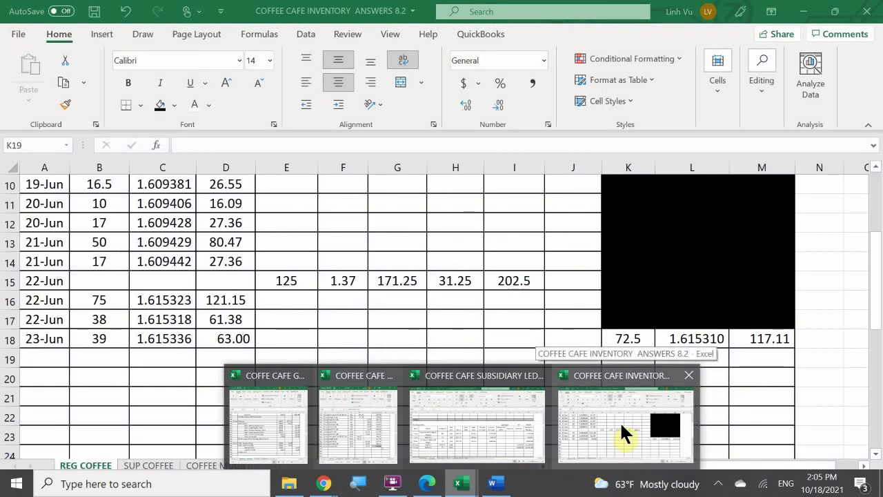
left_click(620, 421)
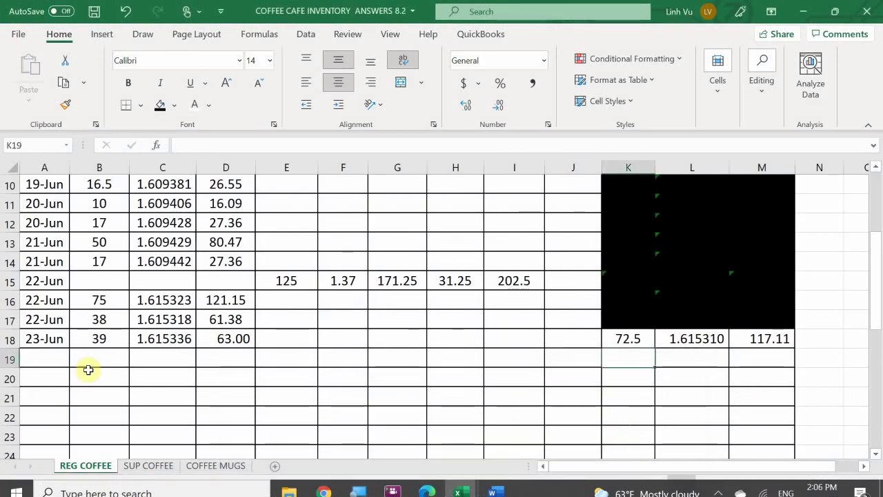
left_click(154, 468)
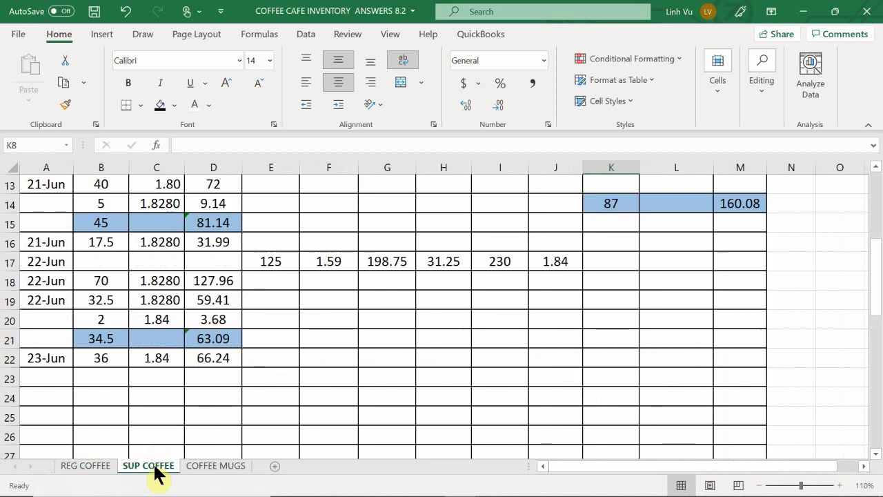
scroll(617, 393, "up", 4)
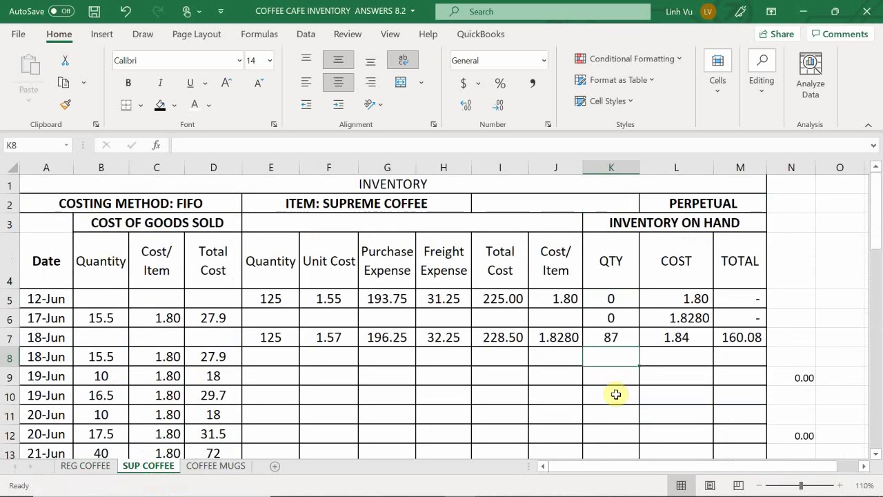
scroll(617, 395, "down", 1)
scroll(616, 395, "down", 1)
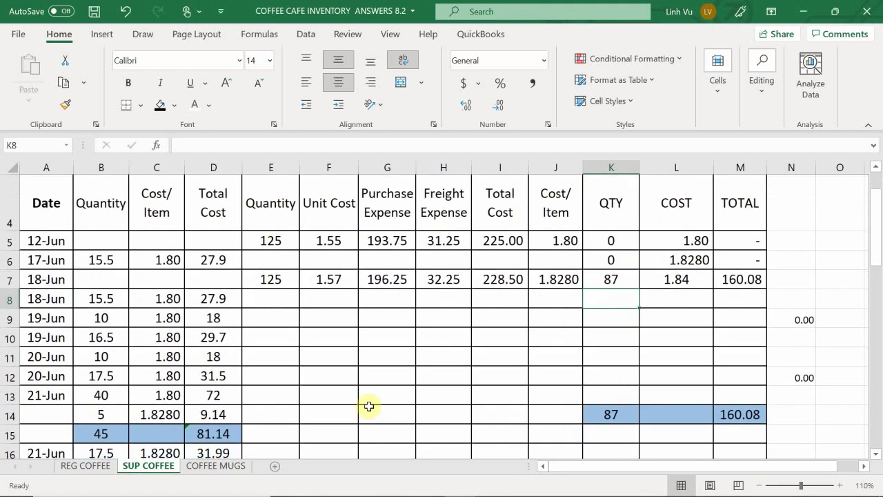
Switch to the Coffee Cafe scenario document in Word and read the Sunday, June transactions below the in-store use figures.
mouse_move(394, 490)
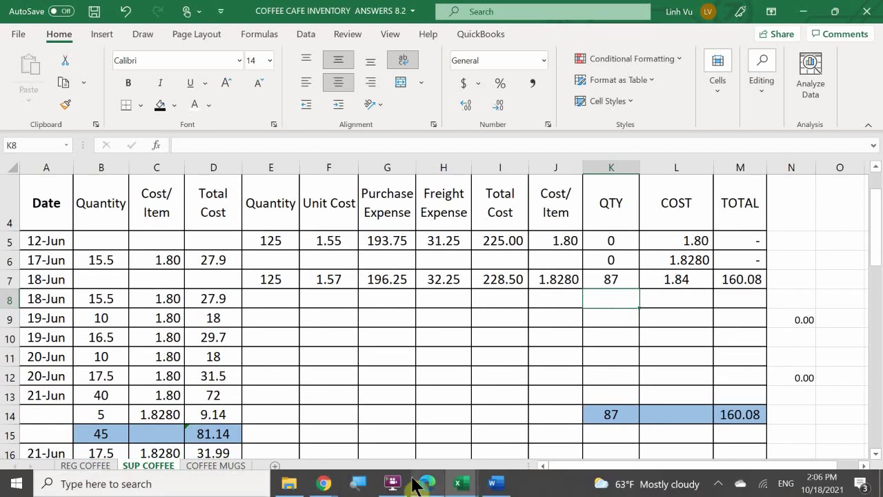
mouse_move(429, 485)
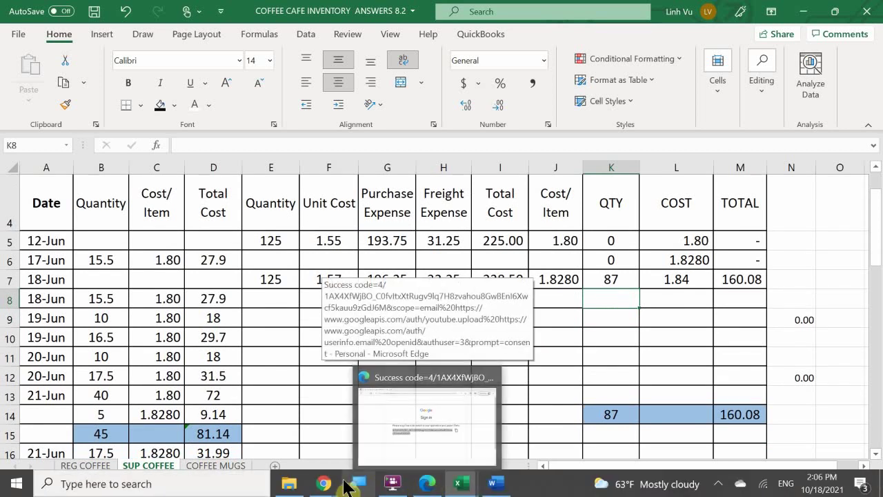
mouse_move(458, 484)
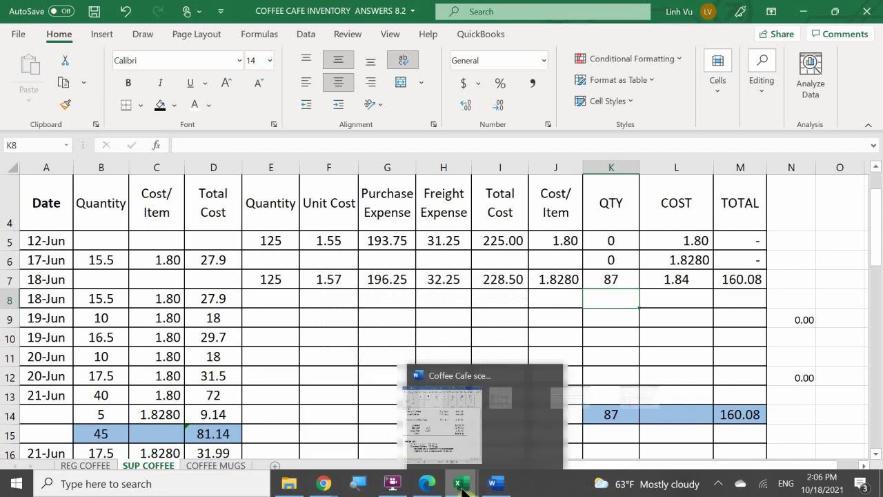
left_click(252, 426)
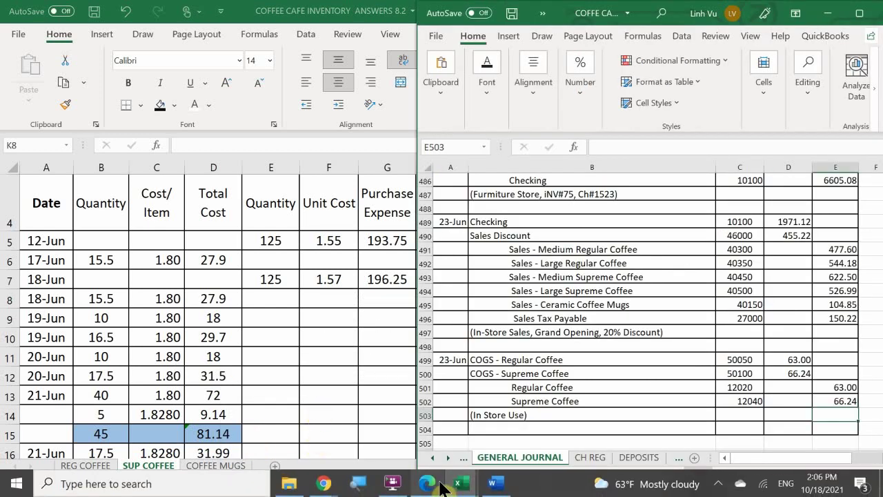
left_click(496, 483)
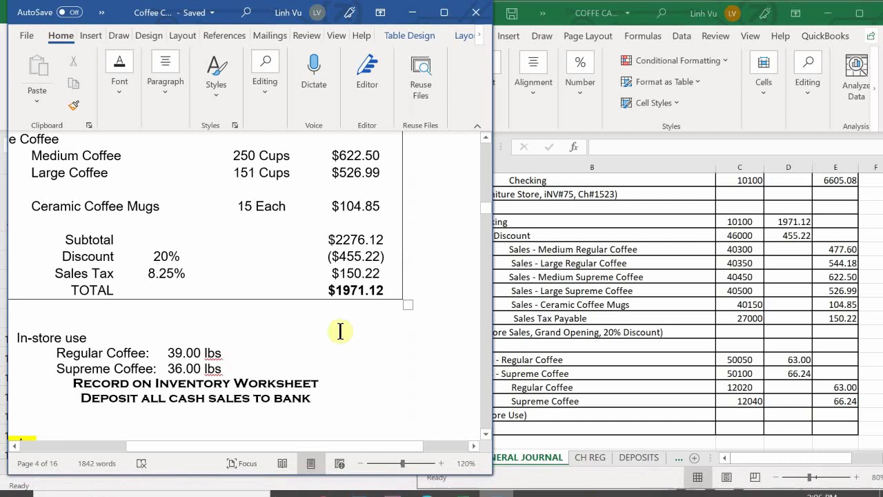
scroll(330, 336, "down", 5)
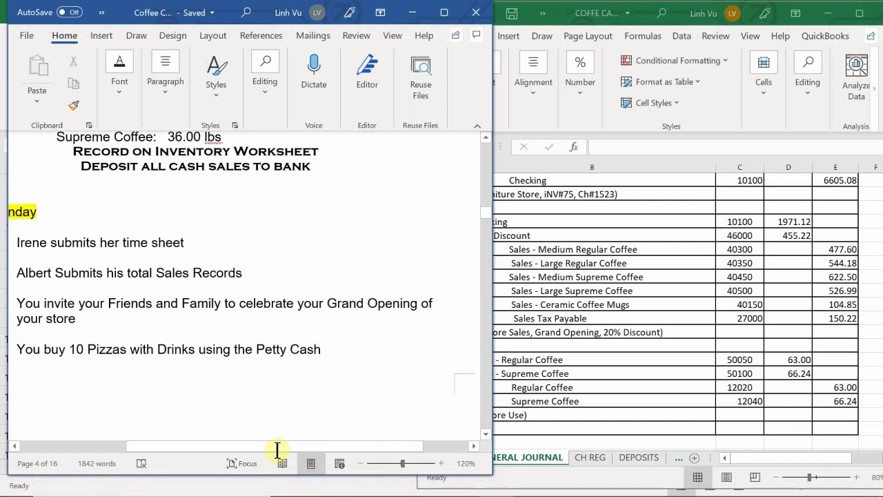
left_click_drag(293, 444, 255, 442)
scroll(278, 349, "up", 1)
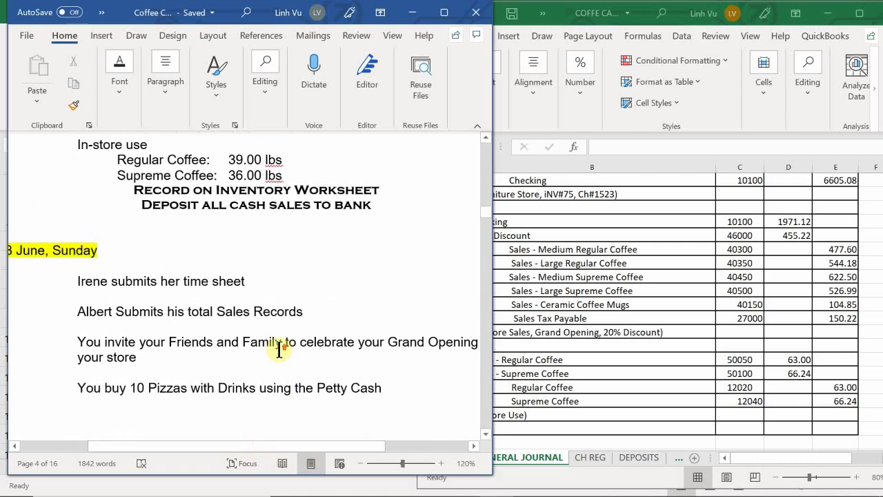
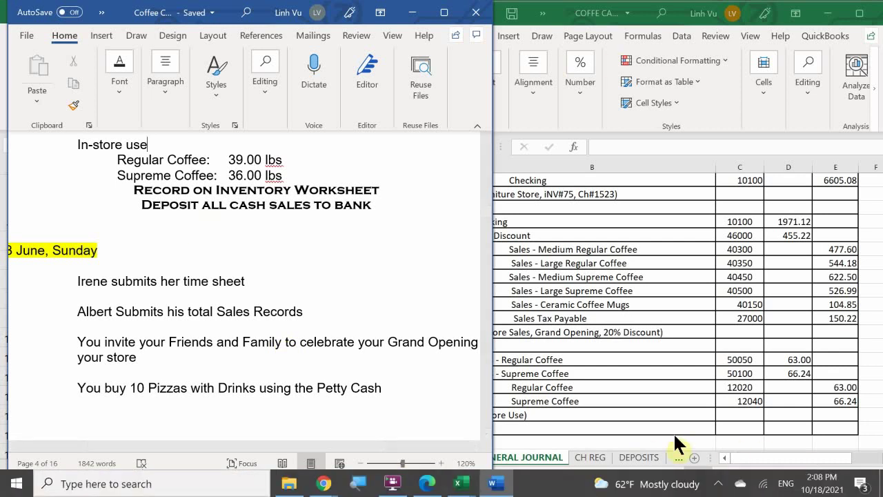
Examine the June 2020 CALENDAR sheet in the general journal workbook for the payroll period and trial balance dates.
left_click(558, 432)
left_click(430, 458)
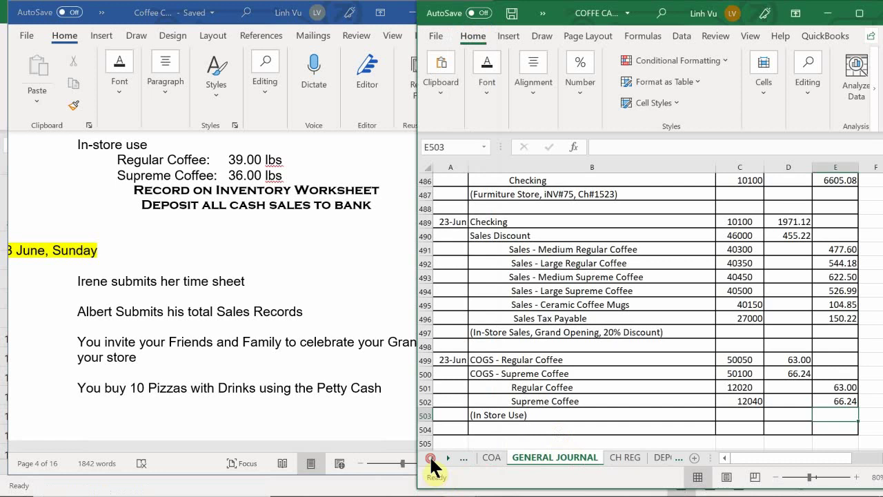
left_click(430, 458)
left_click(502, 457)
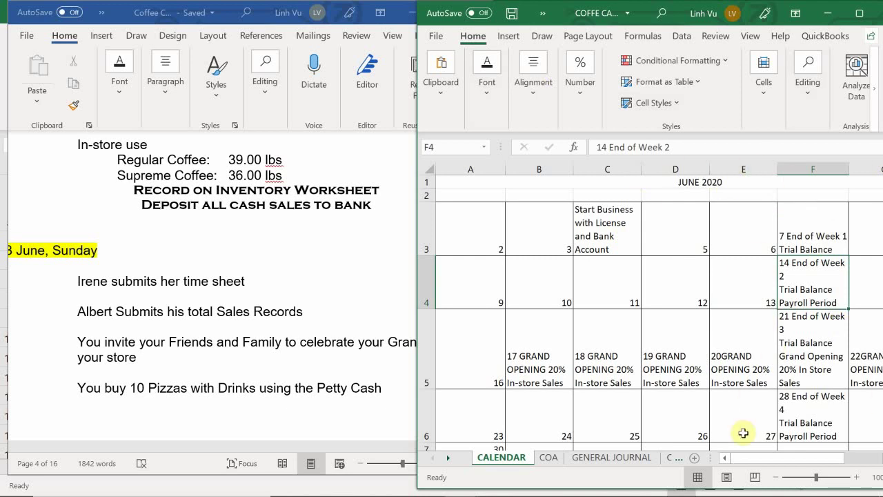
left_click_drag(744, 461, 795, 476)
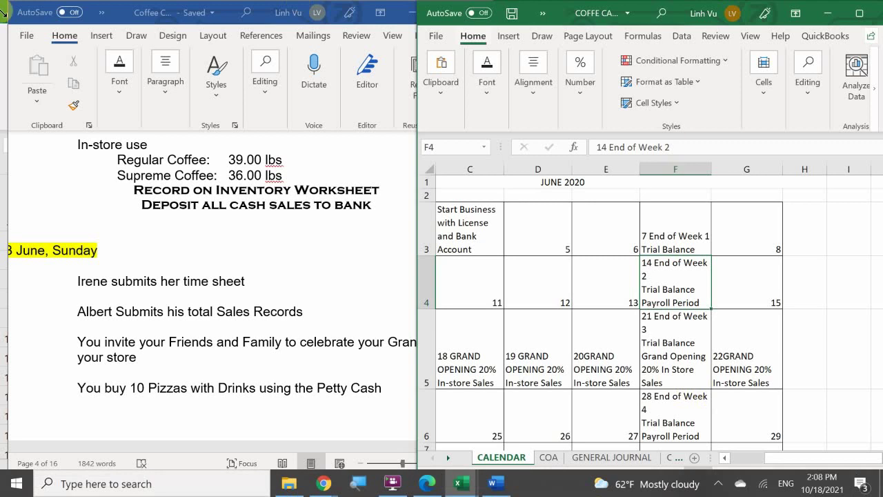
left_click(147, 305)
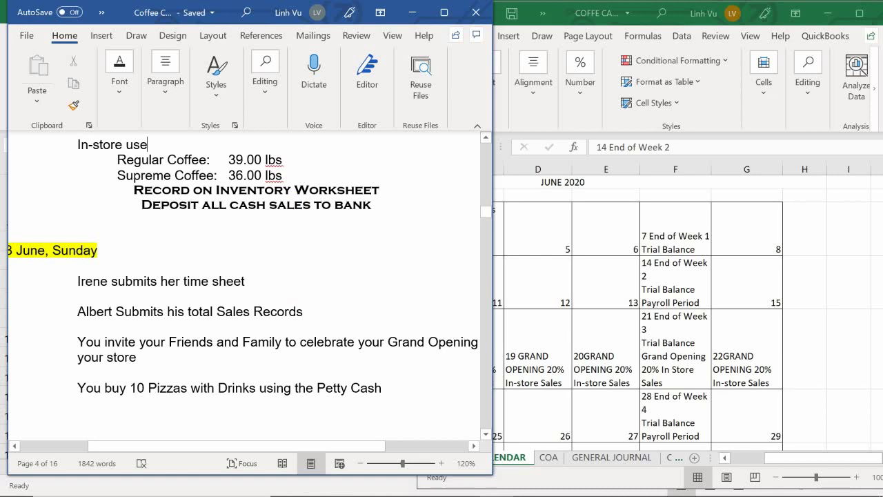
Review the latest checks in the CH REG sheet and return to the GENERAL JOURNAL sheet.
left_click(690, 462)
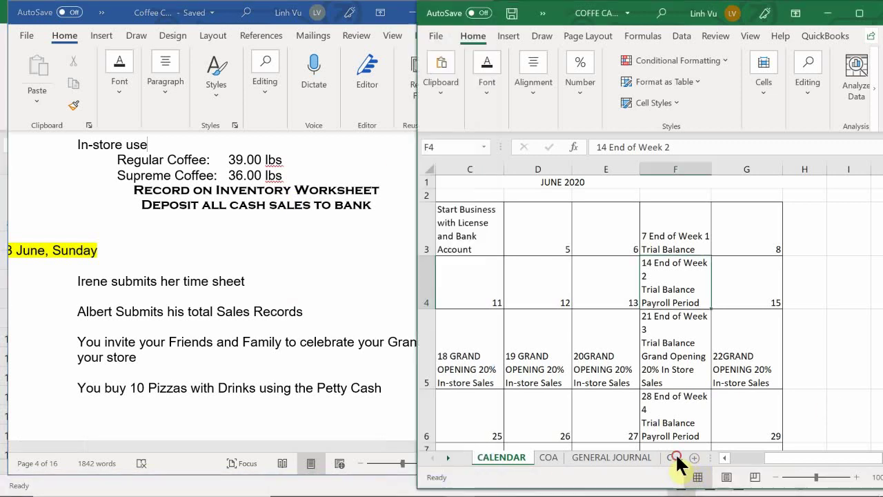
left_click(676, 459)
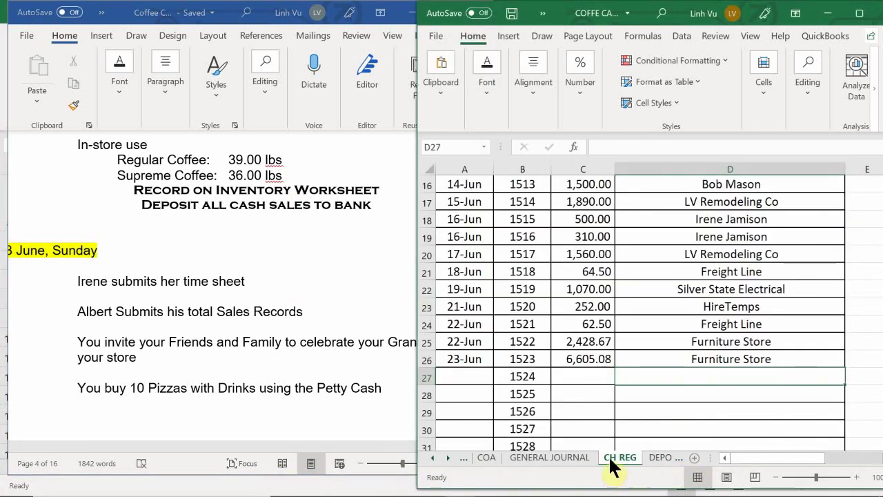
left_click(555, 458)
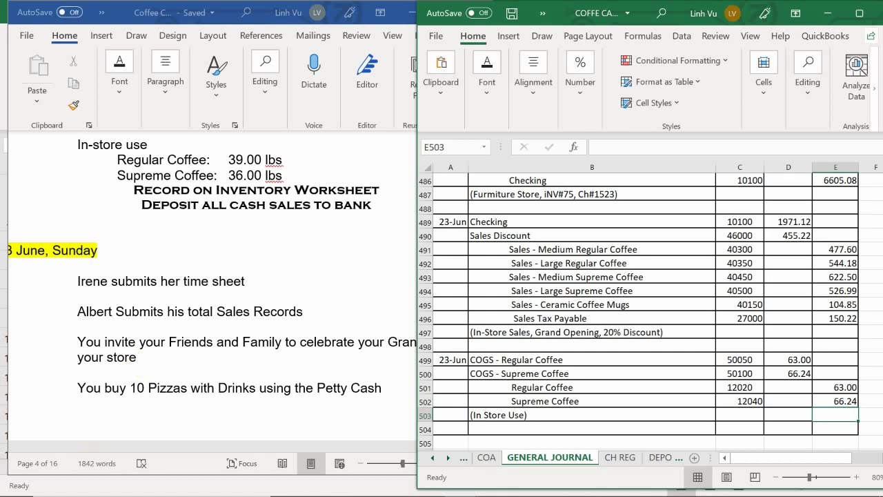
In the subsidiary ledger's COMMISSIONS EXPENSE sheet, fill the 22-Jun total commissions cell F8 with light blue.
mouse_move(423, 483)
mouse_move(459, 486)
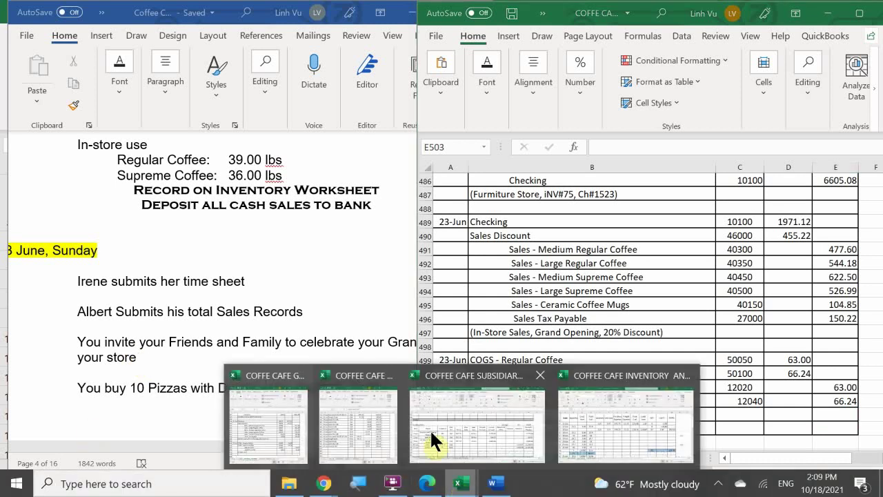
left_click(464, 429)
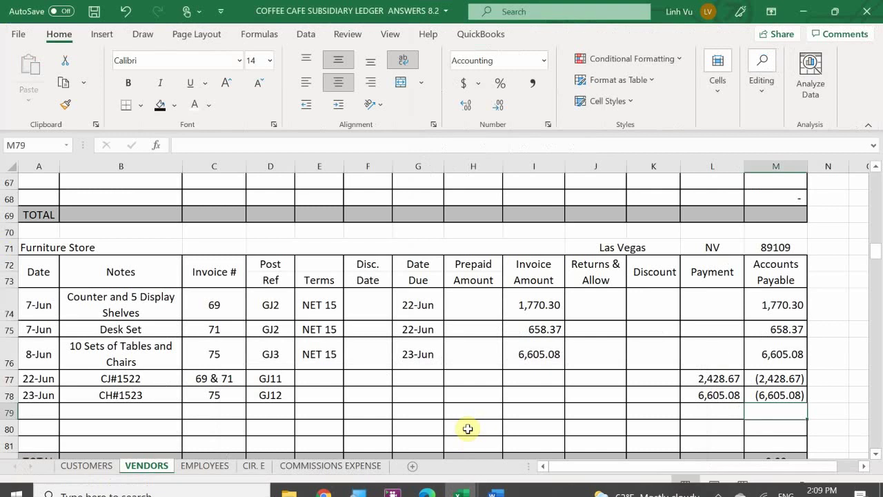
left_click(330, 466)
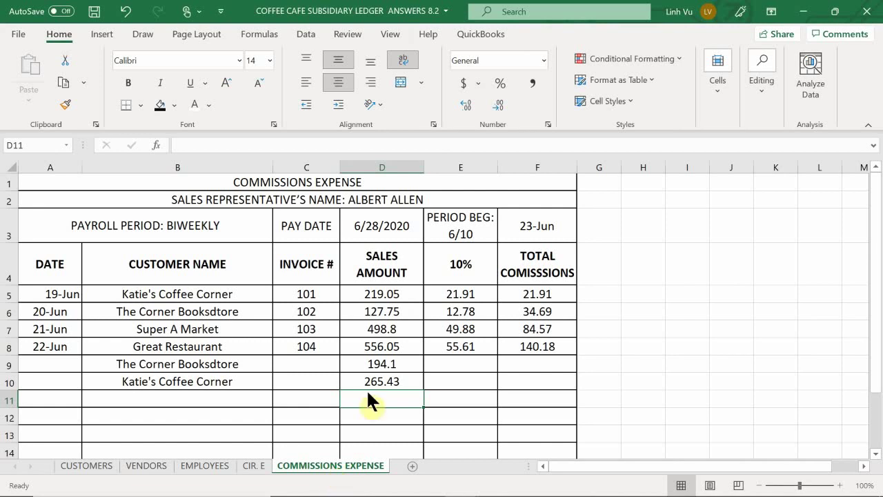
left_click(539, 348)
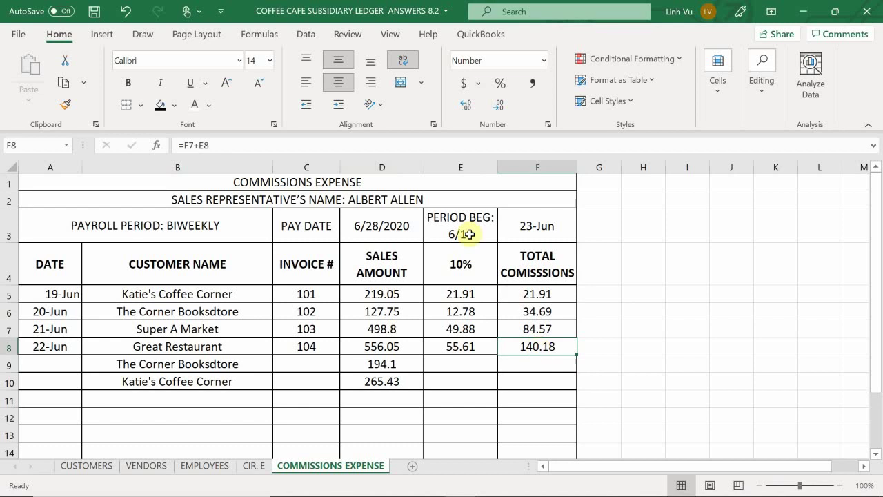
left_click(173, 105)
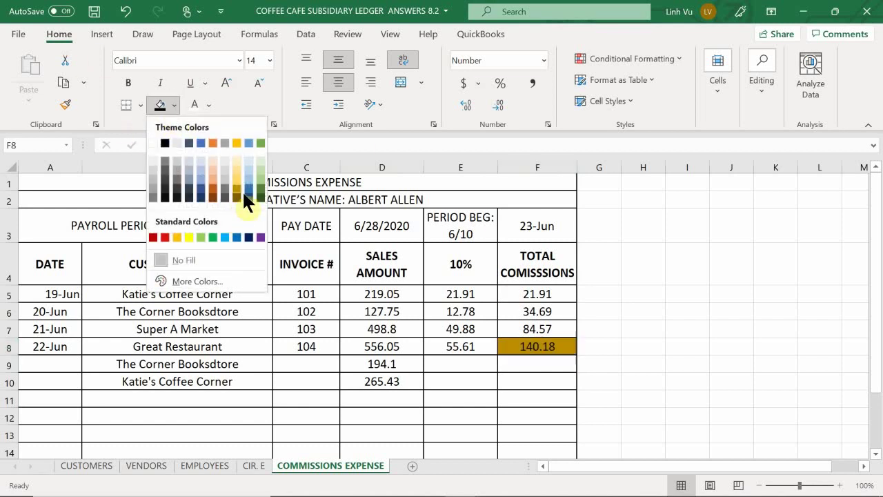
left_click(248, 171)
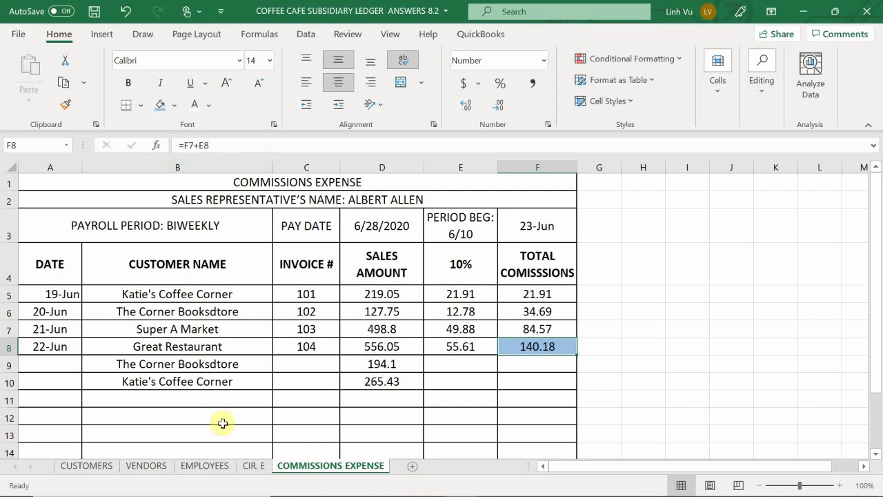
Bring back the general journal and the Word scenario document, and read the remaining Sunday transactions through the end of the page.
mouse_move(379, 492)
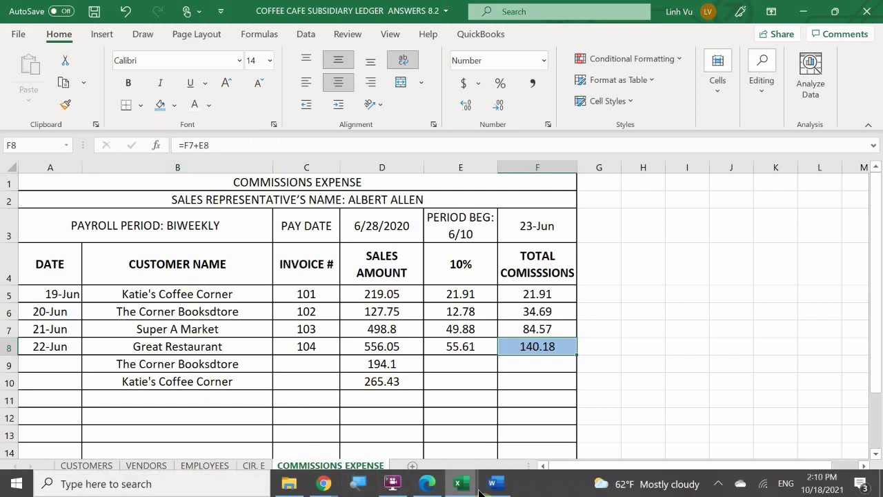
mouse_move(467, 486)
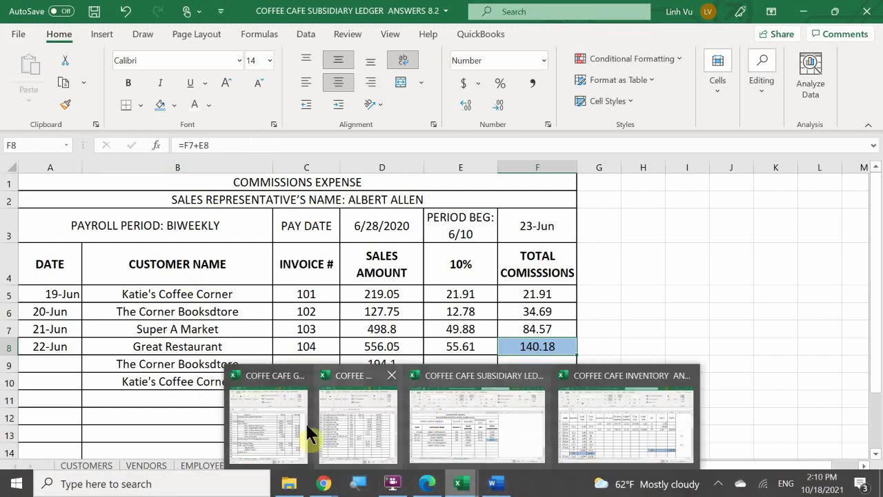
mouse_move(280, 425)
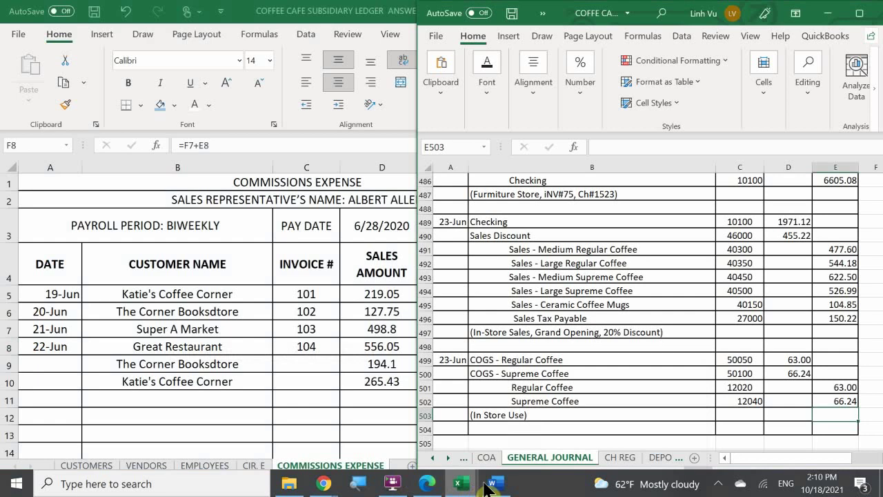
left_click(492, 483)
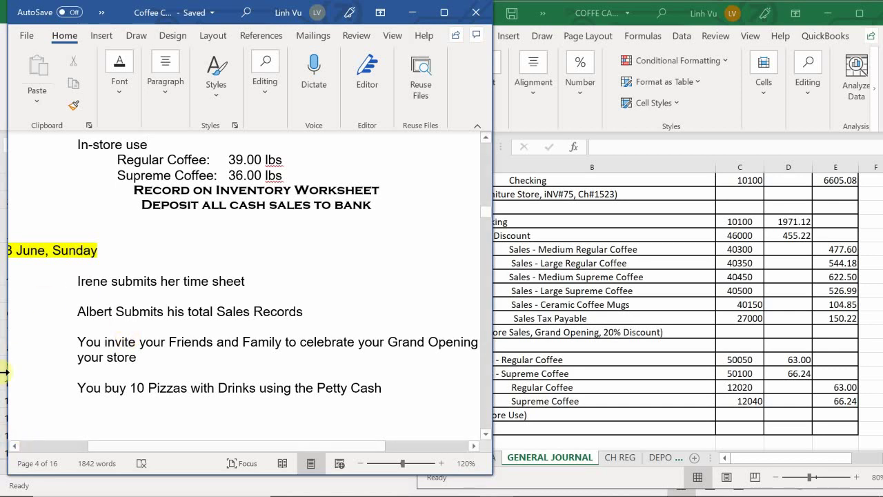
left_click_drag(180, 446, 191, 469)
scroll(229, 379, "down", 3)
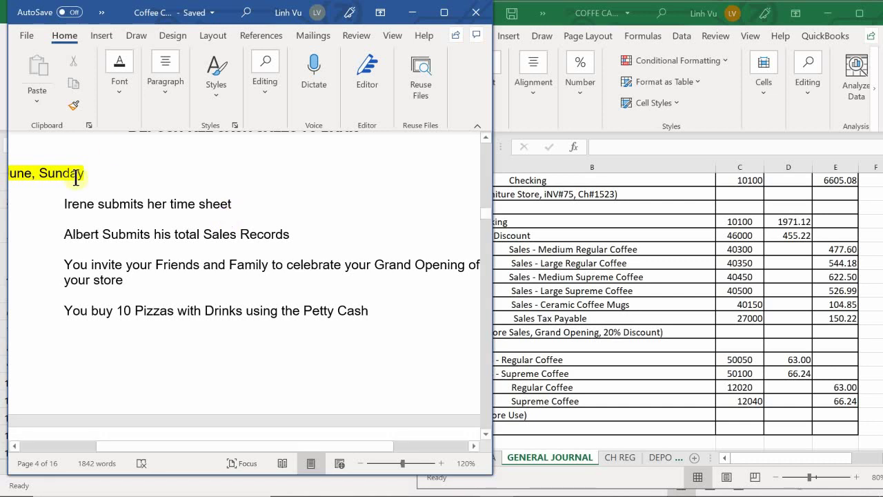
scroll(207, 317, "down", 3)
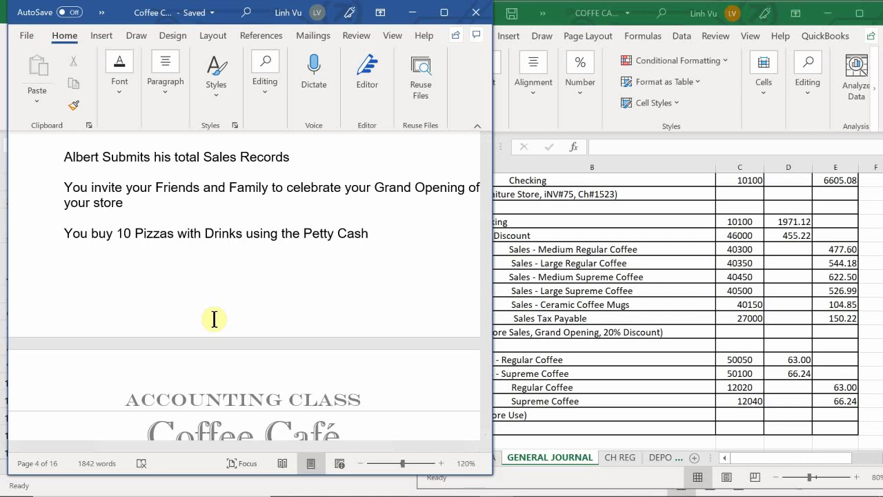
Read the Monday transactions in the scenario document, from Katie's Coffee Corner's check to the return of broken ceramic cups.
scroll(214, 319, "down", 5)
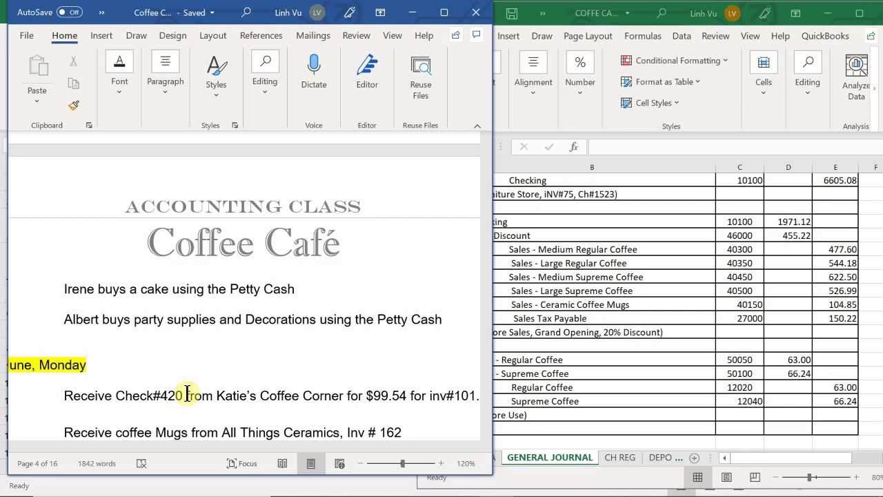
scroll(150, 322, "down", 3)
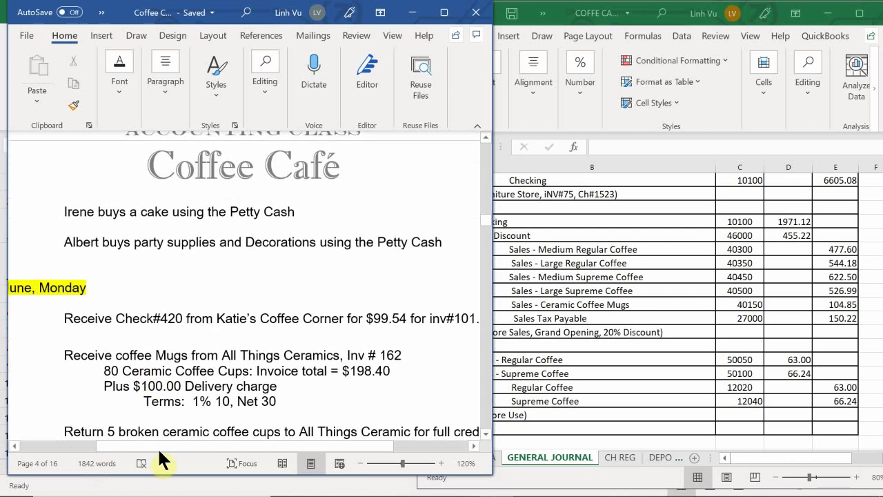
left_click_drag(180, 443, 206, 483)
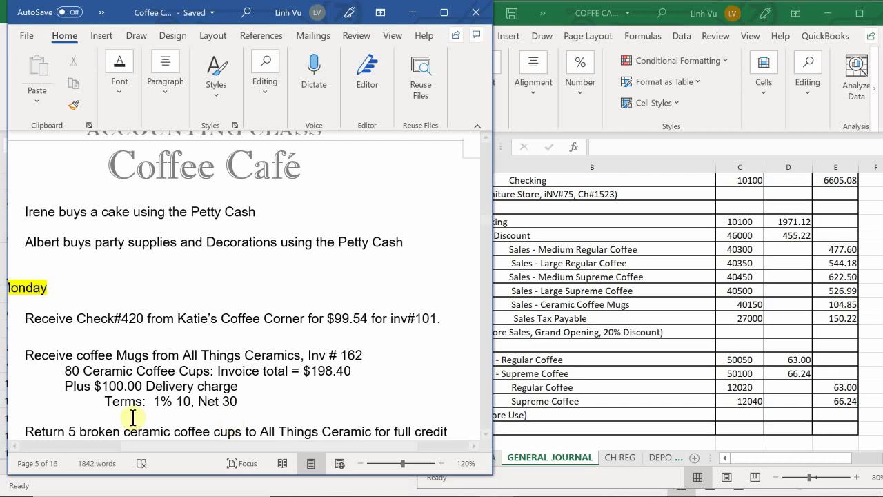
Switch to the subsidiary ledger workbook and check Katie's Coffee Corner's receivable for invoice 101 in the CUSTOMERS sheet.
mouse_move(159, 492)
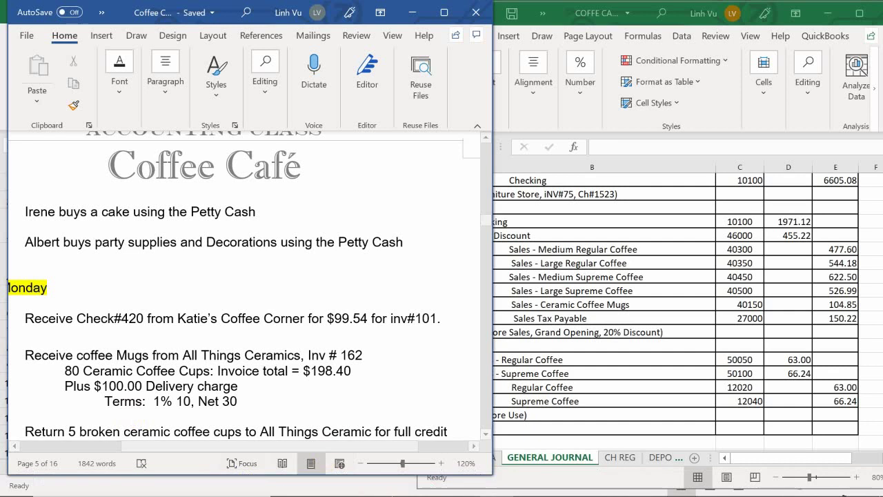
mouse_move(453, 487)
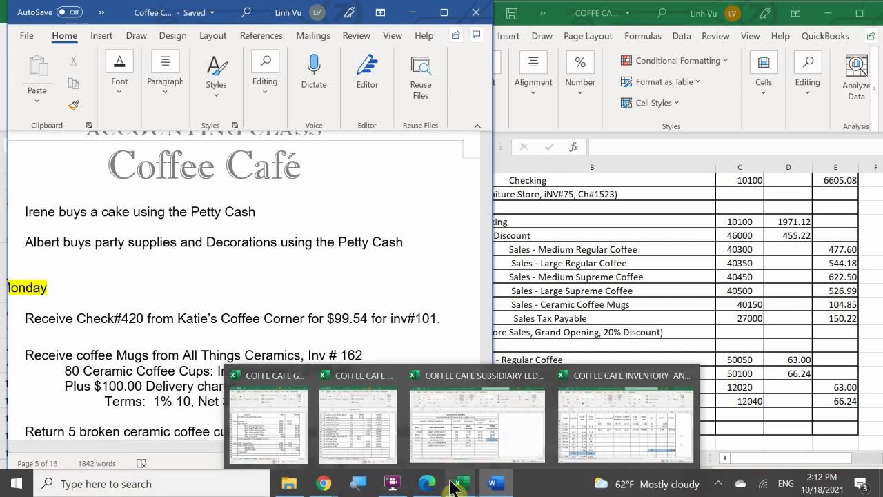
left_click(441, 449)
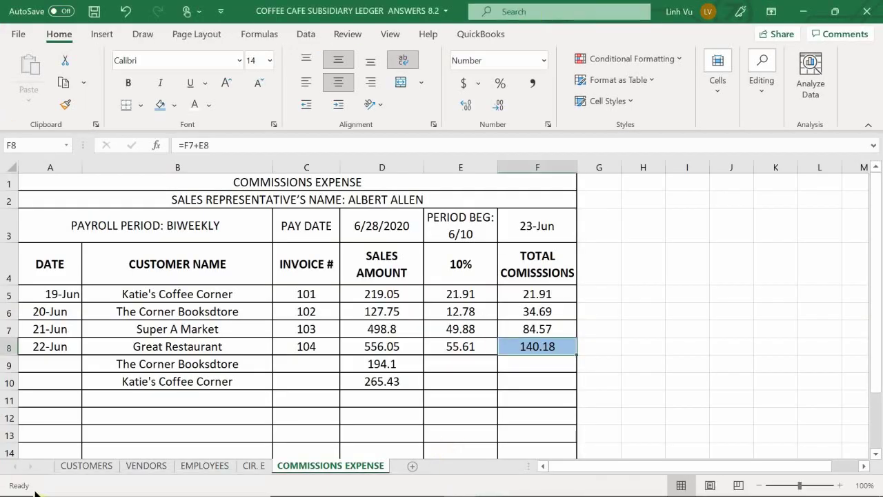
left_click(89, 466)
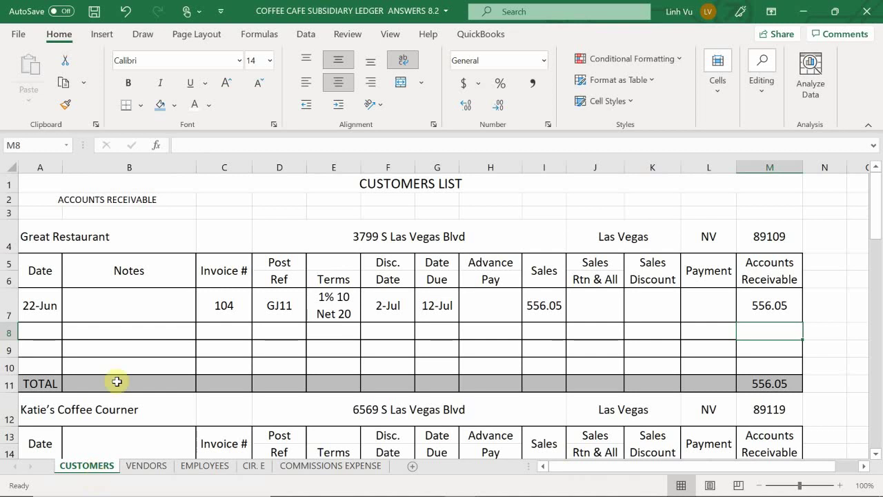
scroll(150, 295, "down", 1)
scroll(150, 296, "down", 2)
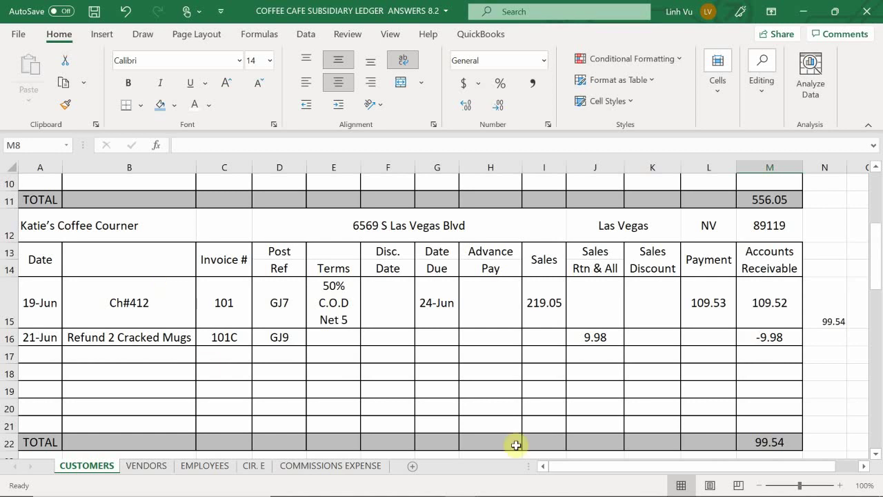
Bring back the general journal and Word scenario, and date the first entry on journal page 13 as 6/24 in A511.
mouse_move(416, 489)
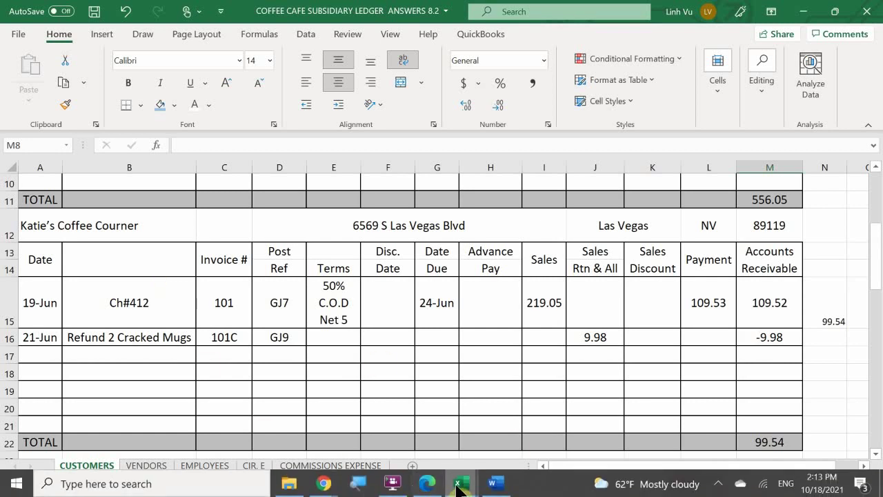
mouse_move(459, 482)
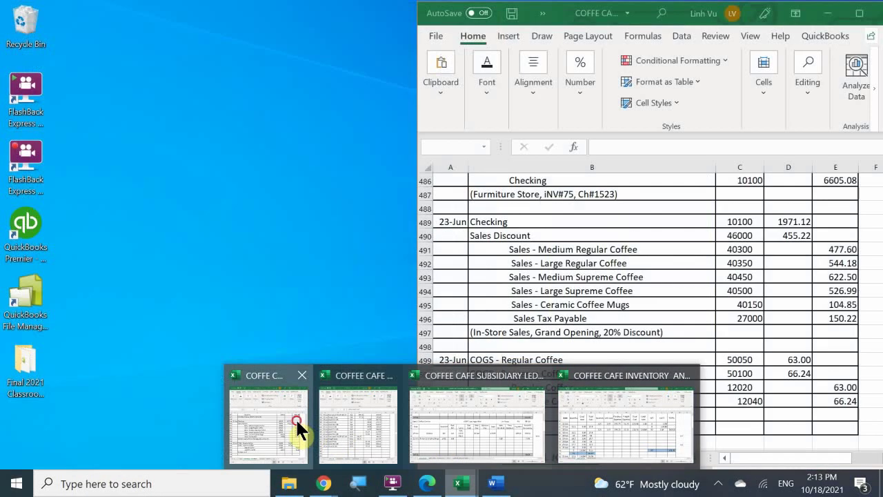
left_click(296, 418)
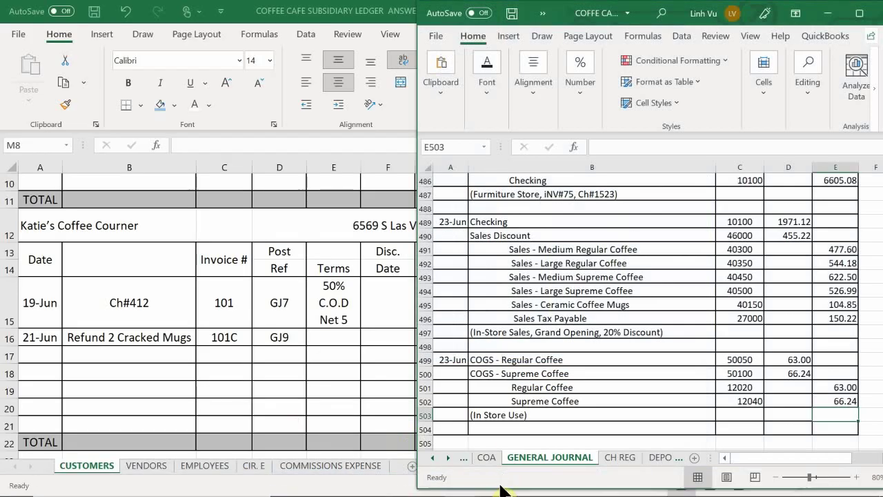
mouse_move(504, 486)
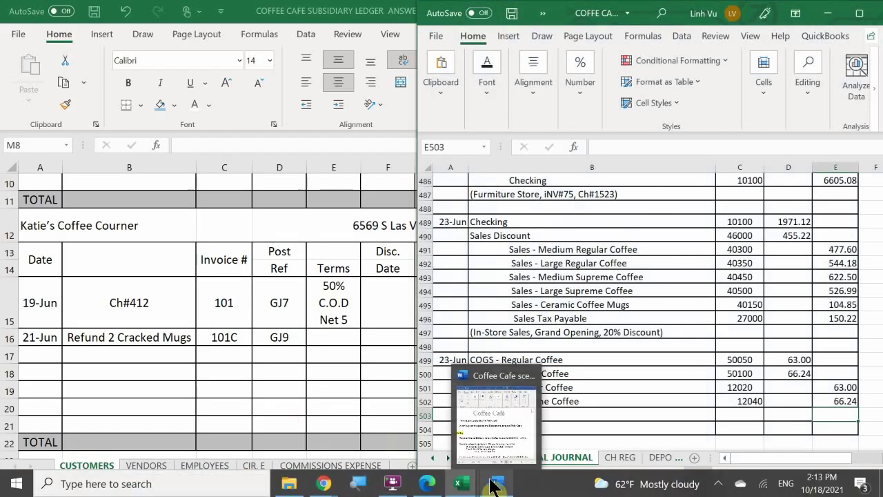
left_click(496, 464)
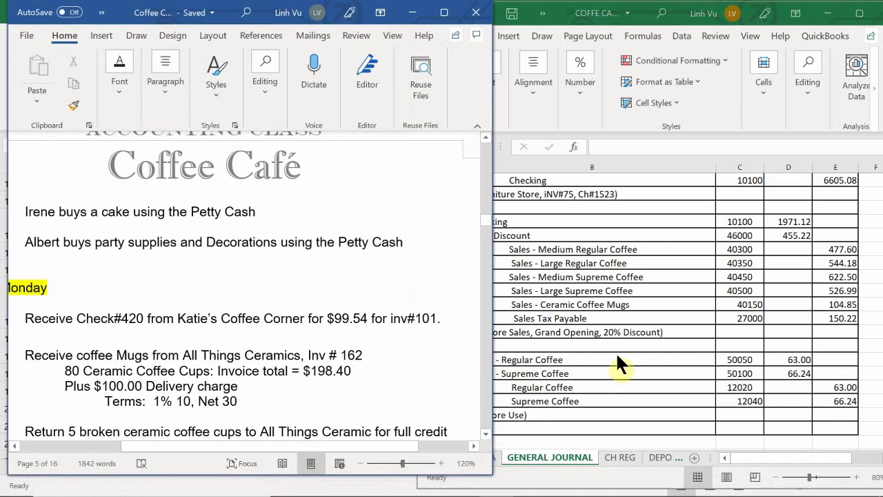
left_click(581, 336)
scroll(558, 359, "down", 2)
scroll(469, 351, "down", 3)
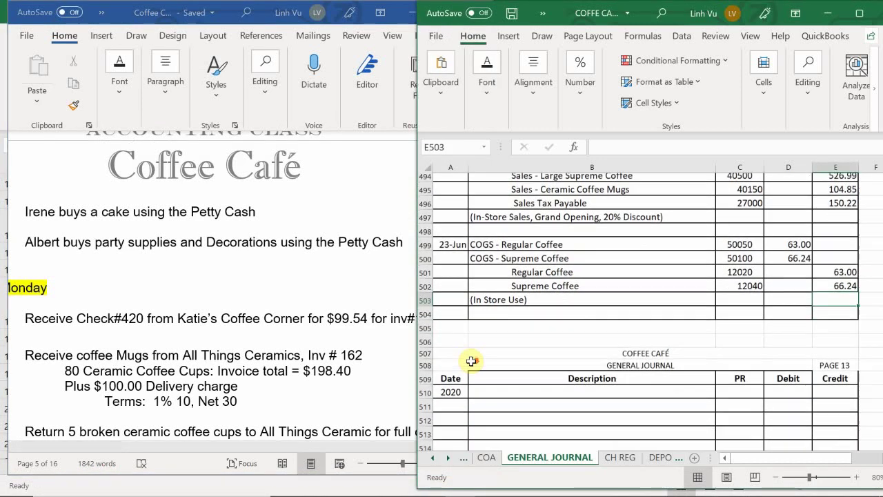
scroll(465, 339, "up", 1)
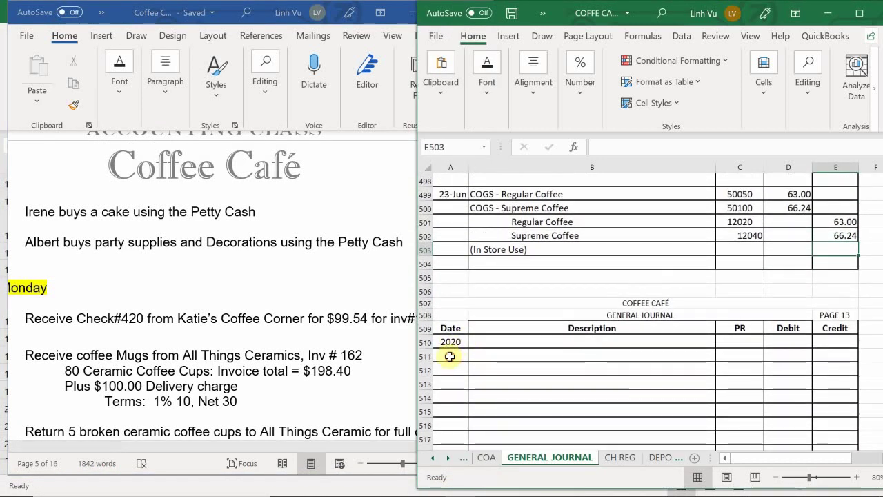
left_click(450, 355)
type("6/24")
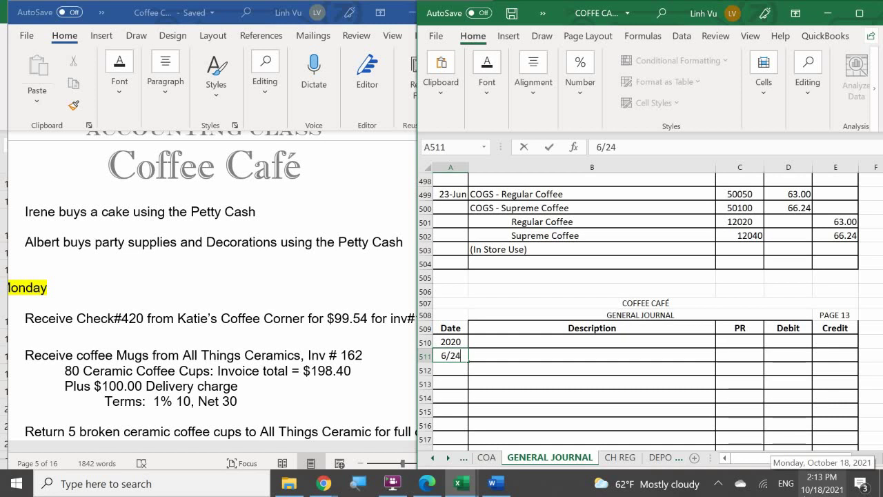
key("Tab")
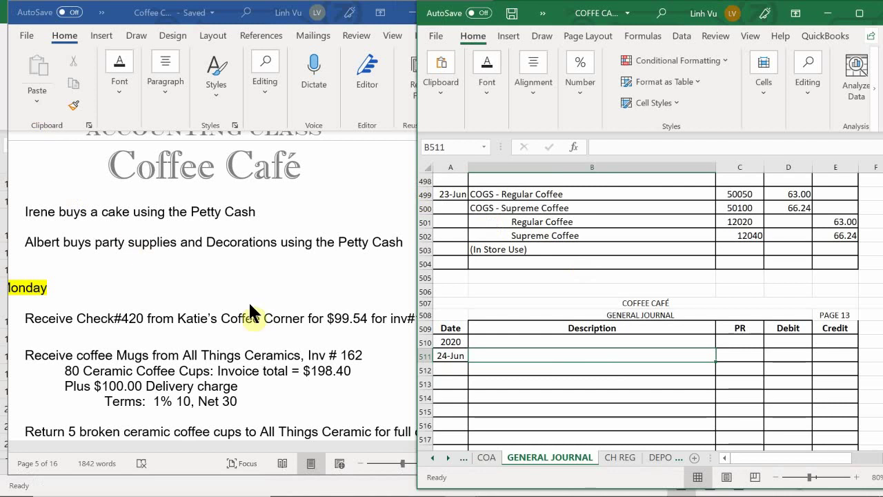
Enter Checking as the debit account in B511 and an indented Accounts Receivable as the credit account in B512.
left_click(487, 371)
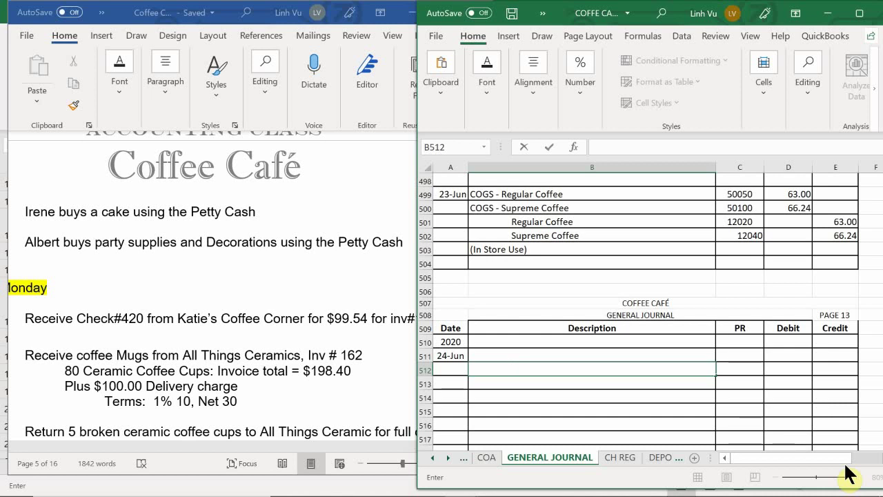
type("Accounts Revei")
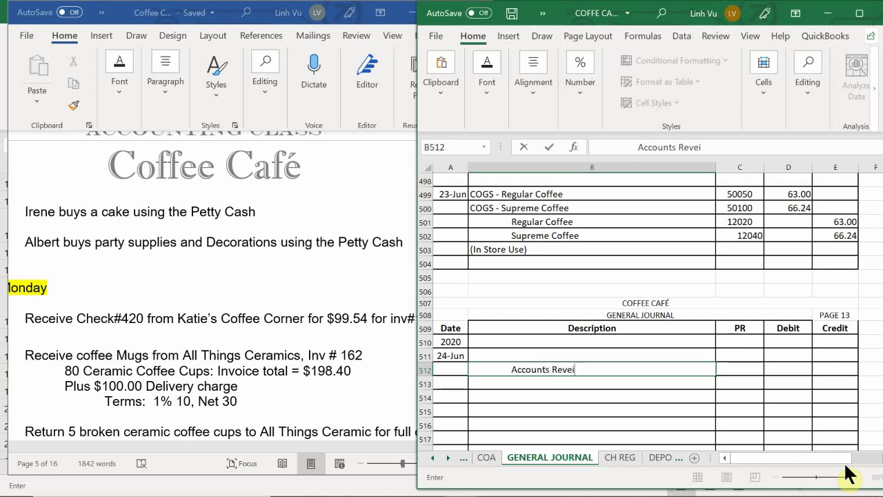
key("BackSpace")
key("BackSpace")
type("ceivable")
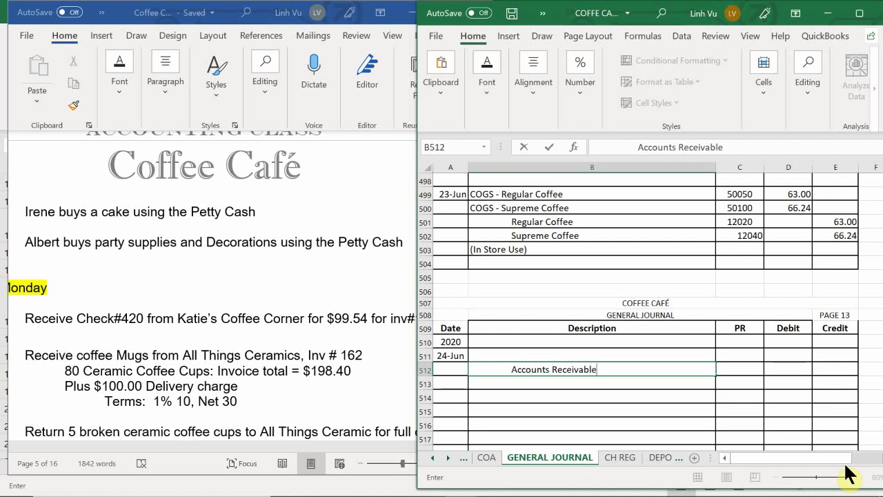
key("Up")
type("Checkingf")
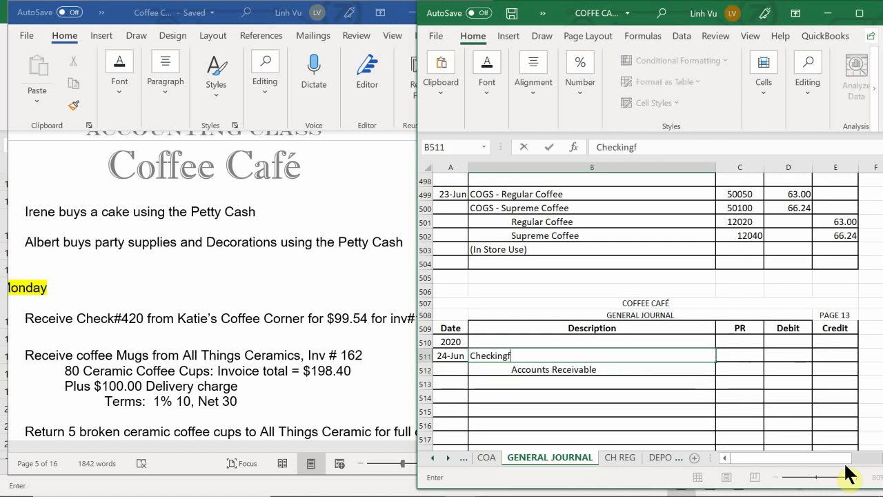
key("BackSpace")
key("Tab")
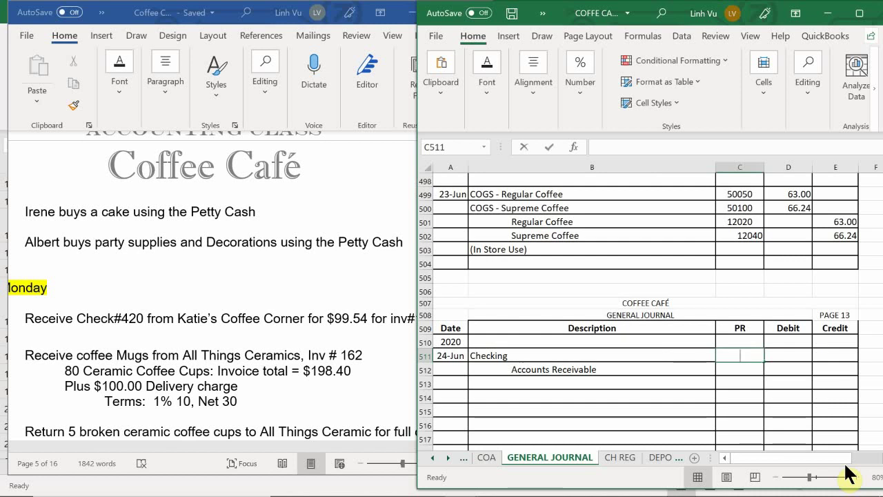
Fill in the posting references 10100 for Checking and 11000 for Accounts Receivable.
type("10100")
key("Return")
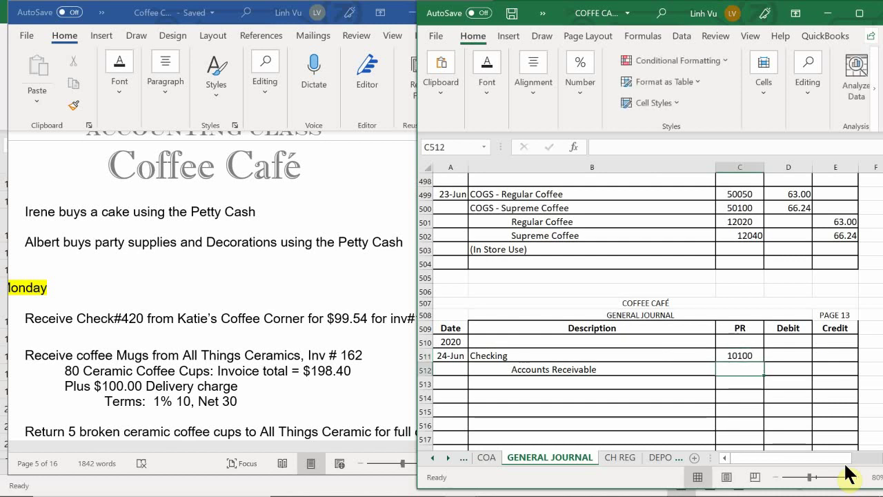
type("11000")
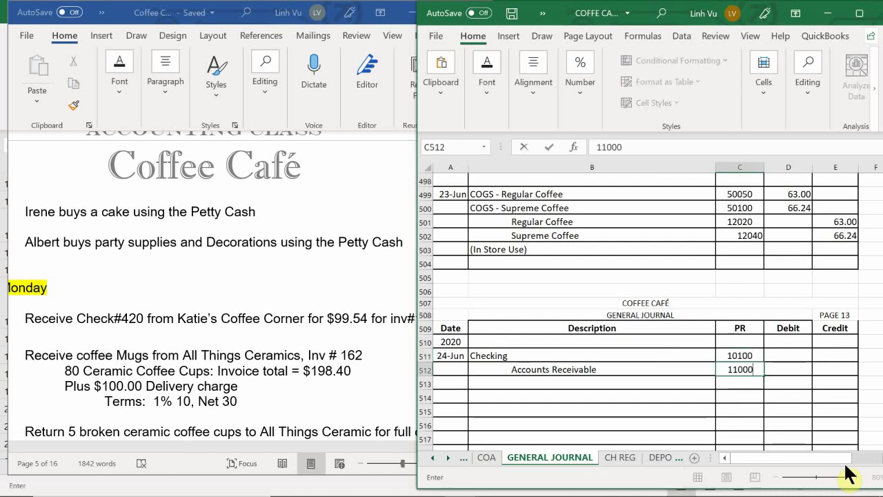
key("Return")
Debit Checking 99.54 in D511 and credit Accounts Receivable in E512 with the formula =D511.
key("Right")
key("Up")
key("Up")
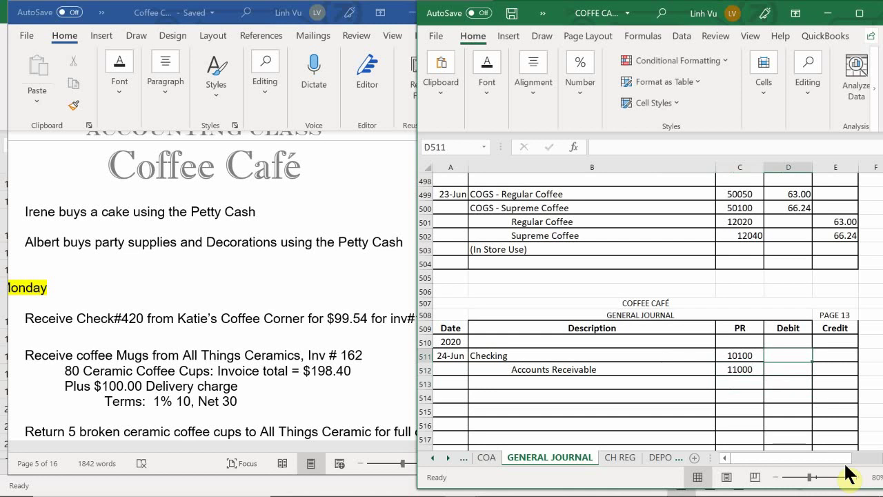
type("99")
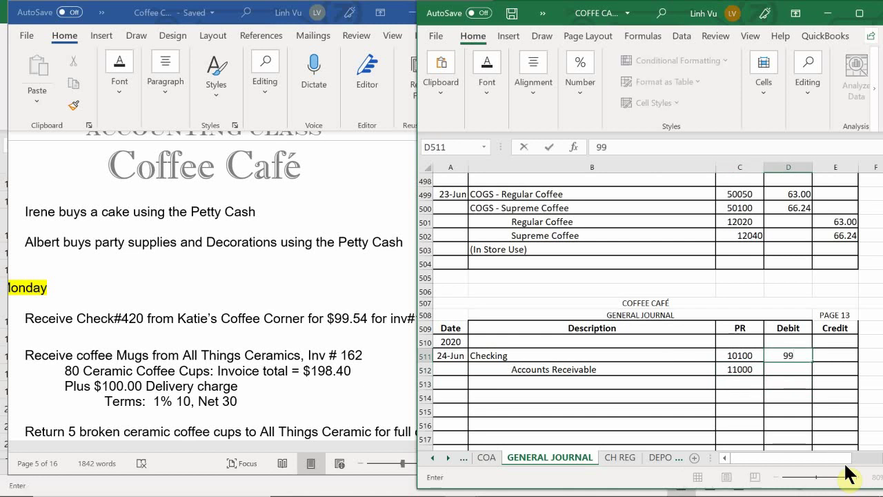
type(".54")
key("Return")
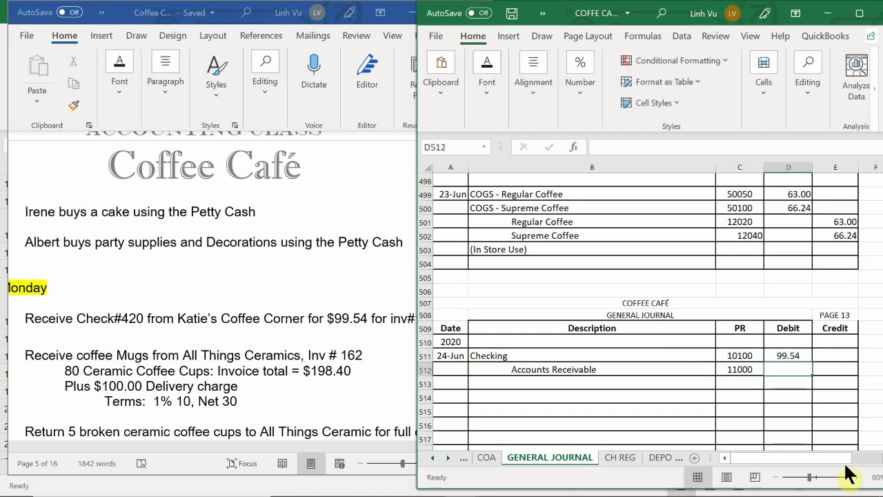
key("Right")
type("=")
key("Up")
key("Left")
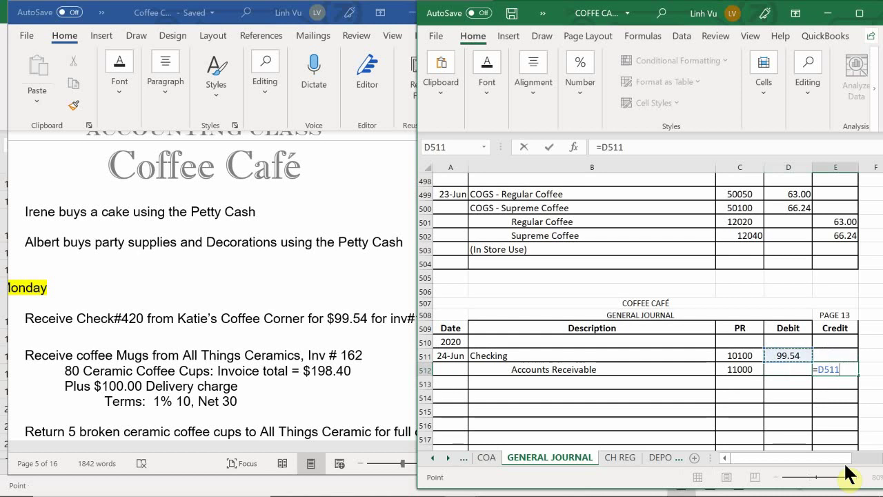
key("Return")
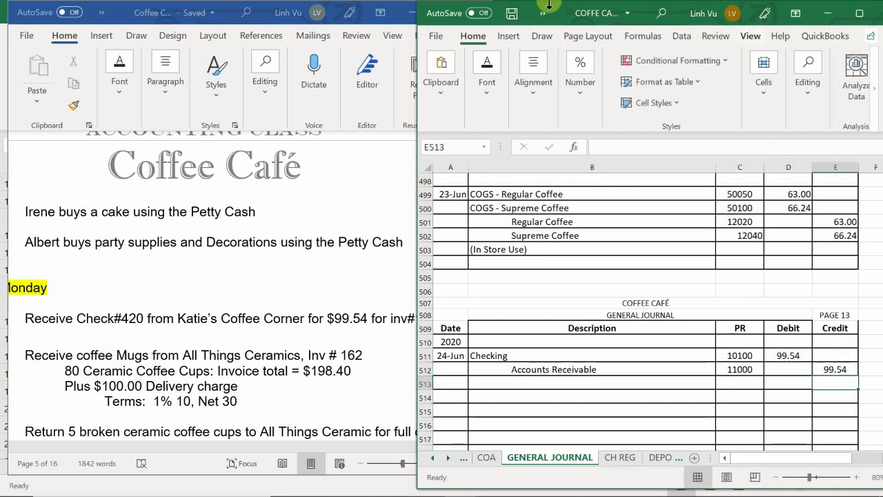
Enter the explanation "(Katie's Coffee Corner, CH#420 PMT inv#101)" in B513 below the receipt entry.
left_click(494, 386)
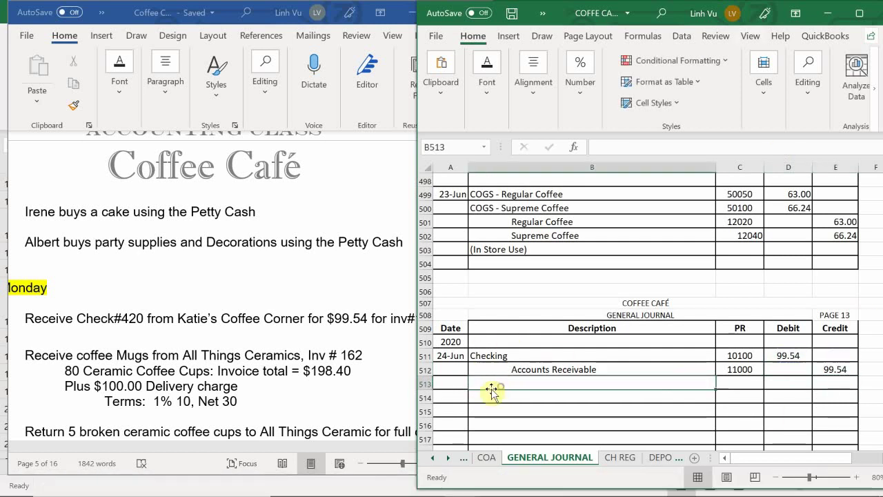
type("(")
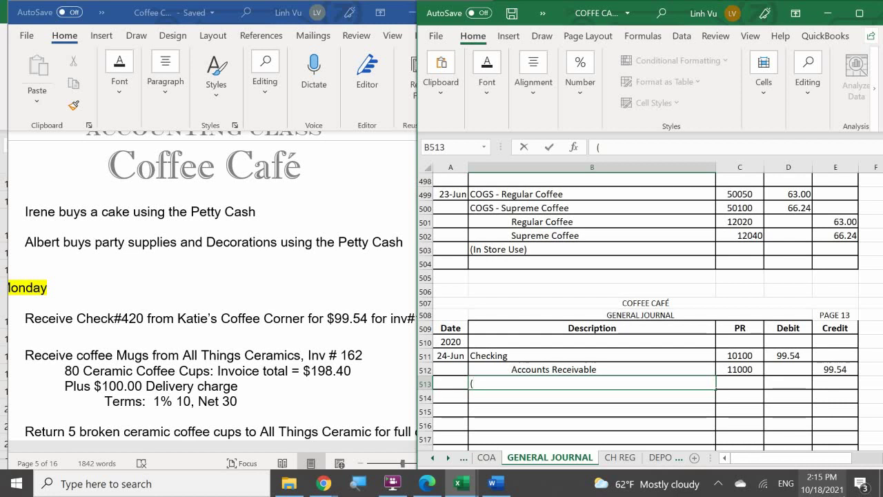
type("Katie's Cpf")
key("BackSpace")
key("BackSpace")
type("off")
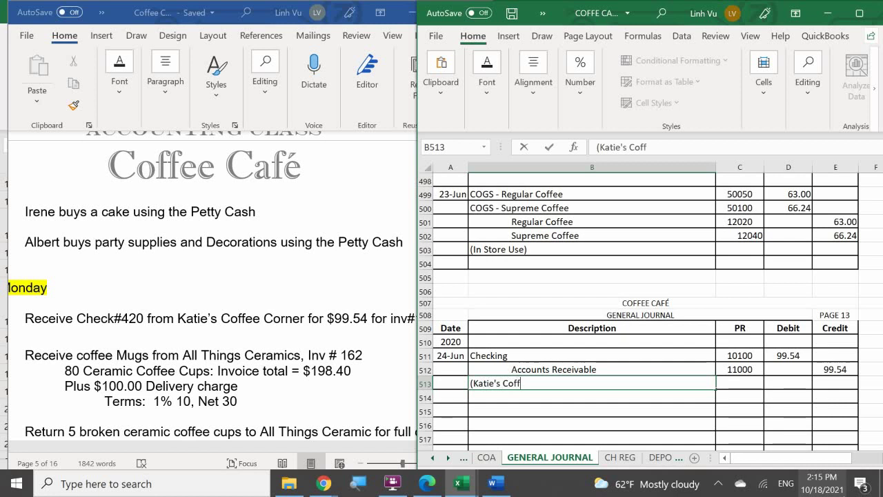
type("ee Corner,")
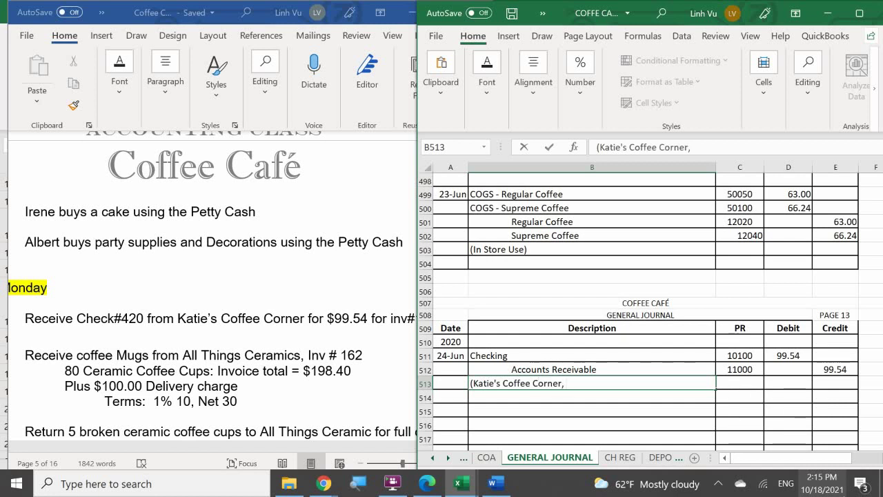
type(" CH#4")
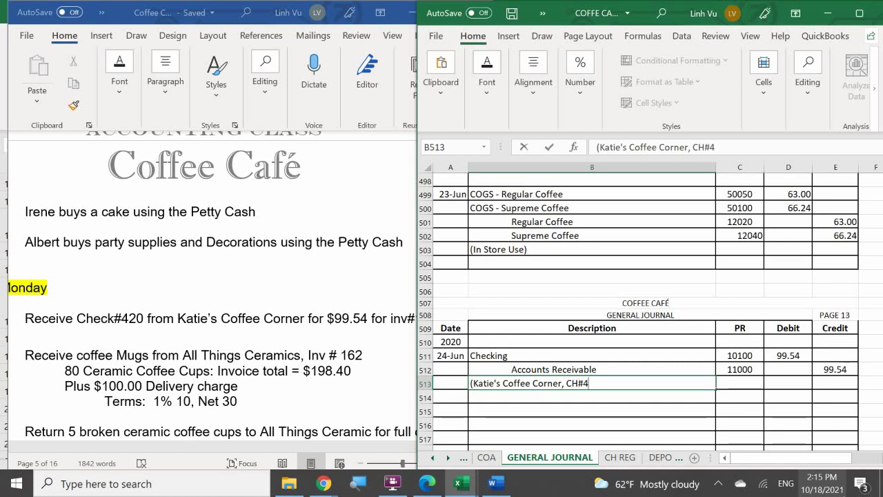
type("20 in")
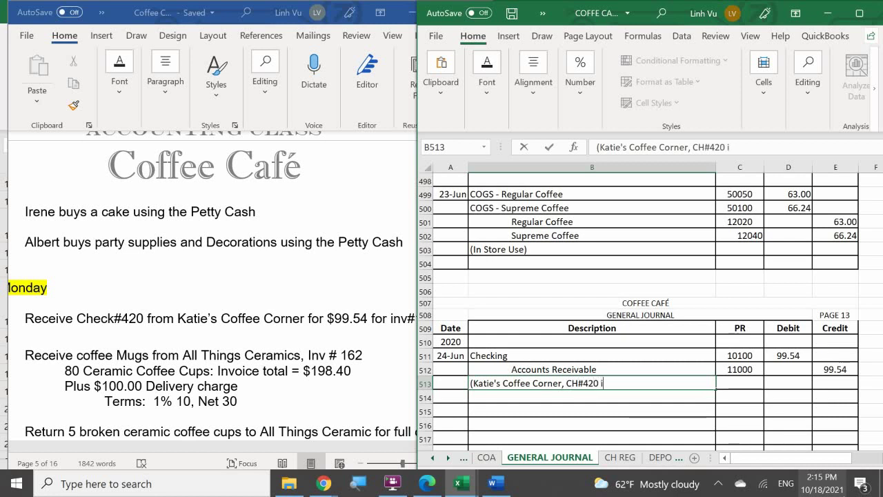
key("BackSpace")
key("BackSpace")
type("PMT in")
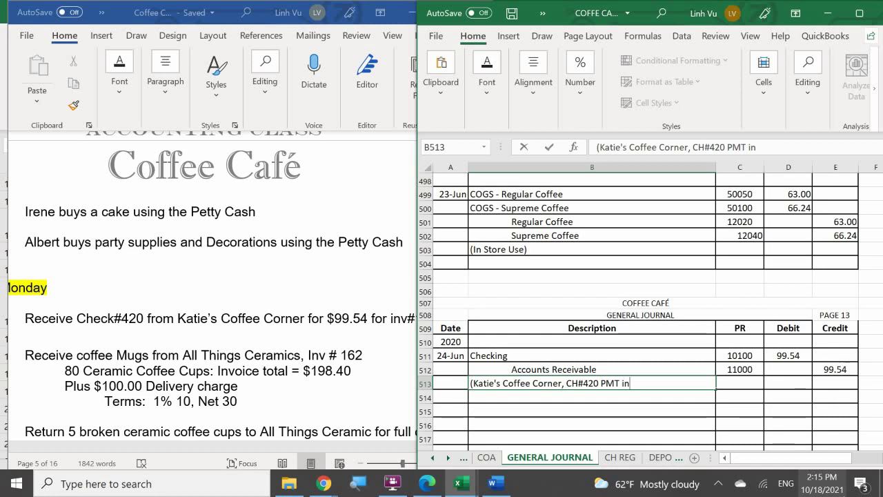
type("v#101")
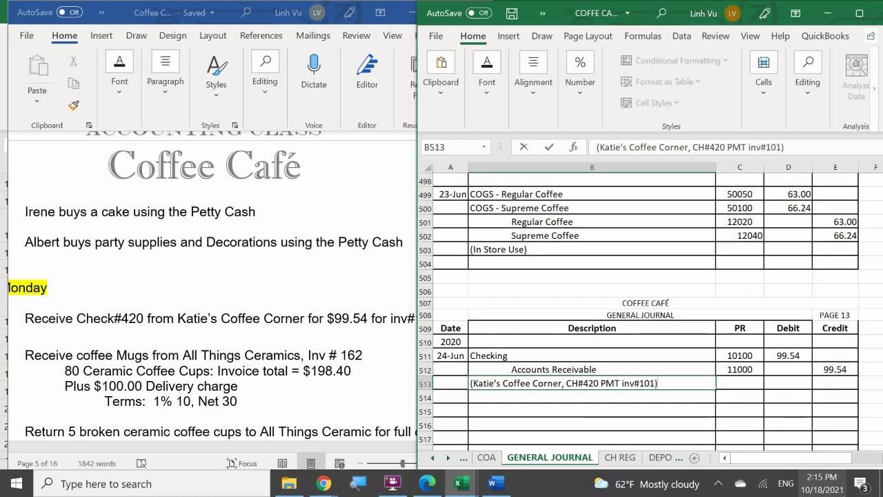
type(")")
key("Return")
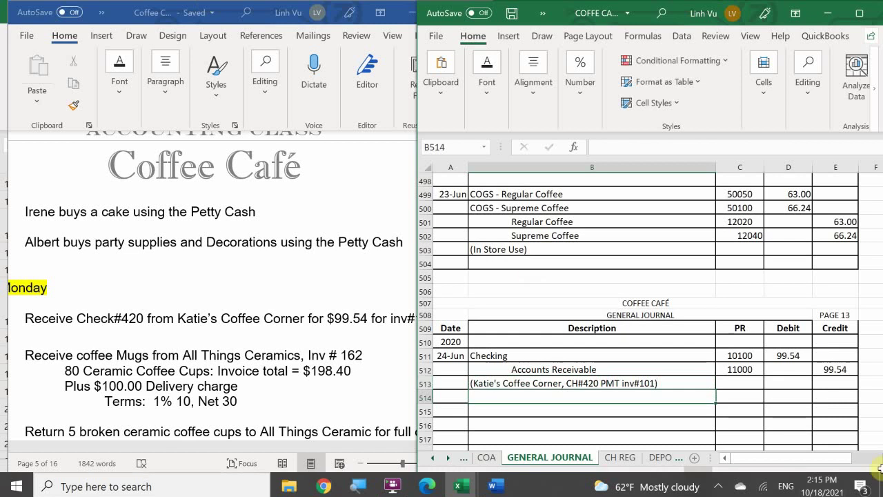
Switch to the general ledger workbook and date the first empty row of the Checking account as 6/24 in A50.
left_click(621, 439)
scroll(620, 421, "down", 2)
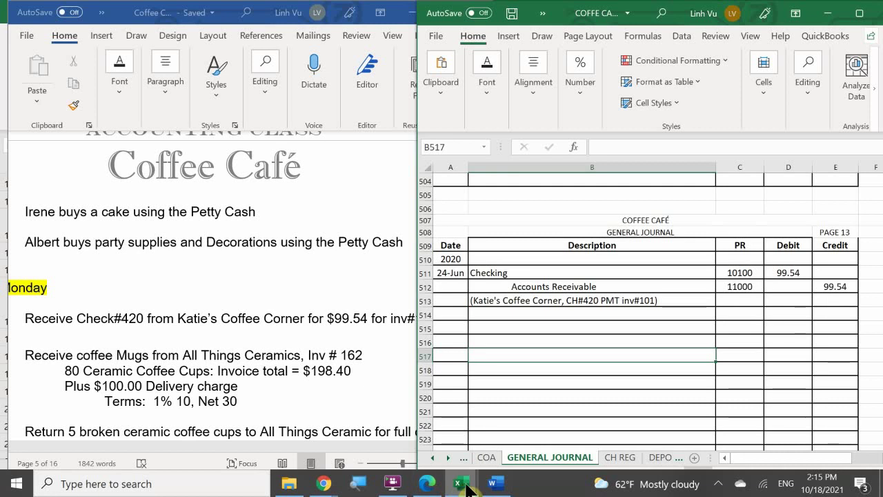
mouse_move(459, 483)
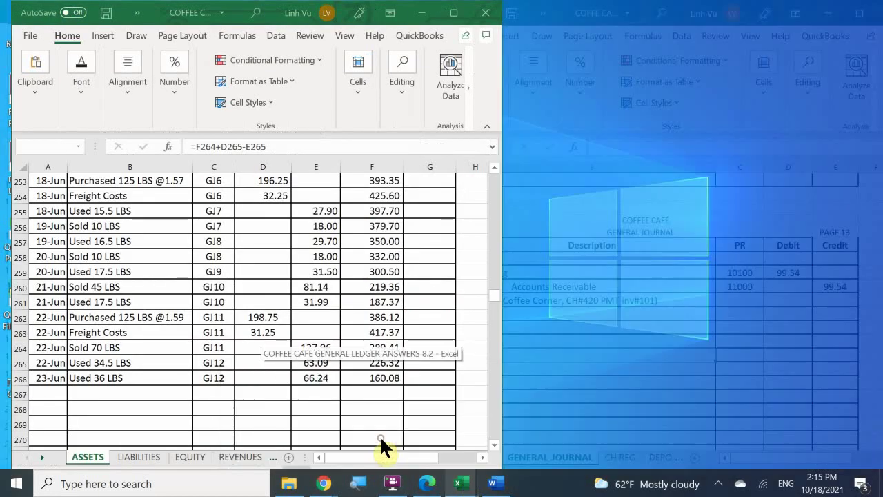
left_click(379, 435)
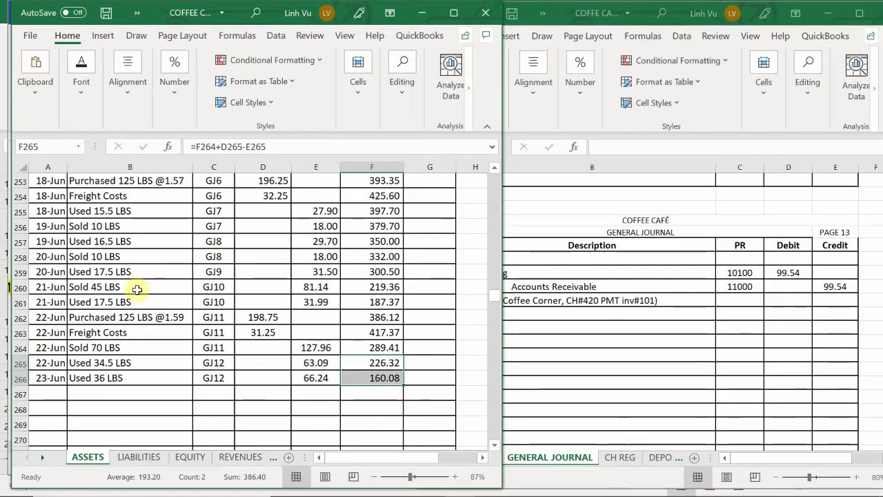
left_click(153, 343)
scroll(110, 345, "up", 20)
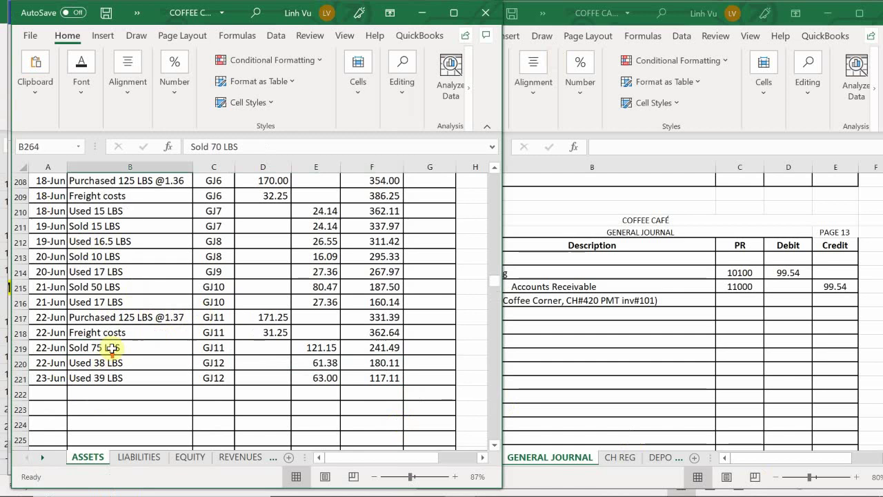
scroll(108, 343, "up", 15)
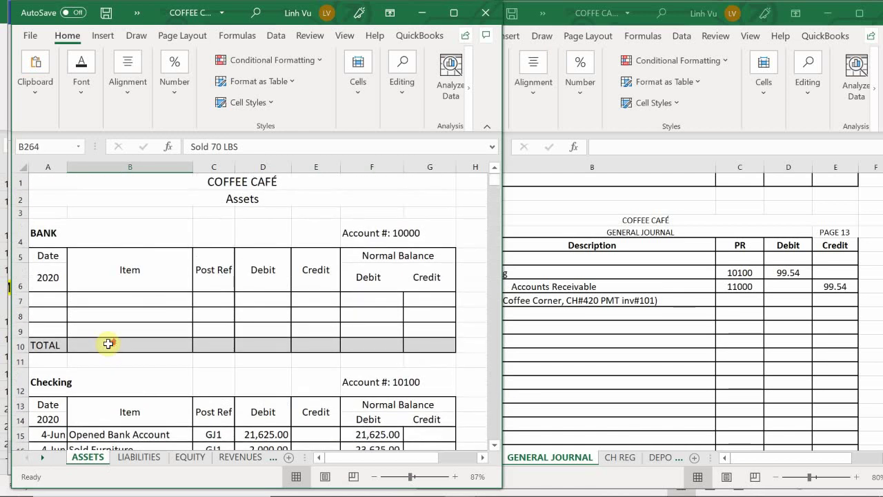
scroll(109, 344, "down", 2)
scroll(109, 344, "down", 6)
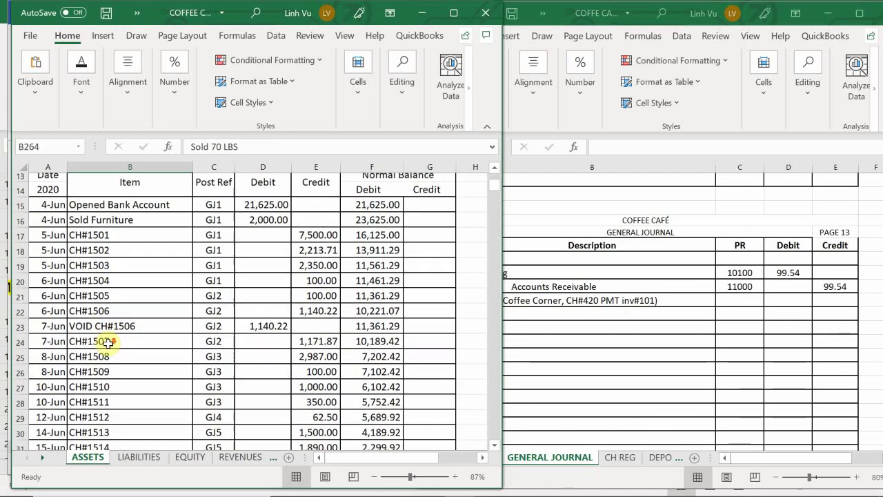
scroll(99, 347, "down", 5)
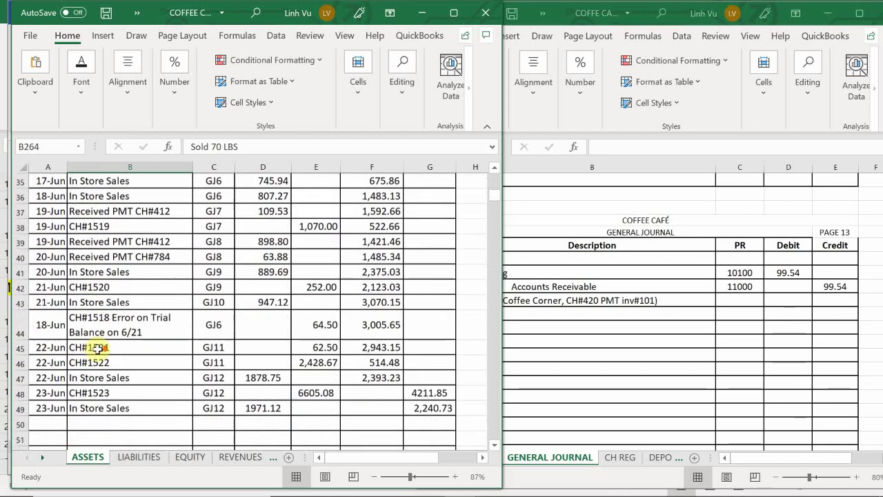
scroll(96, 353, "up", 1)
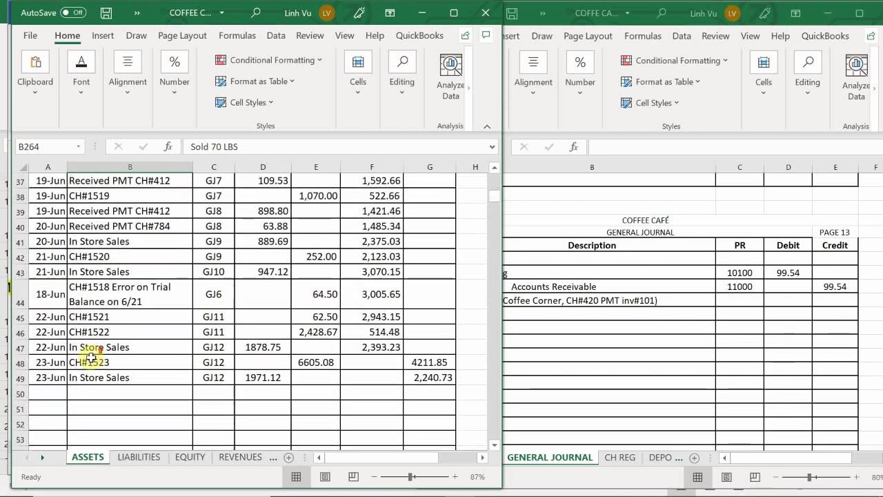
left_click(49, 394)
type("6/")
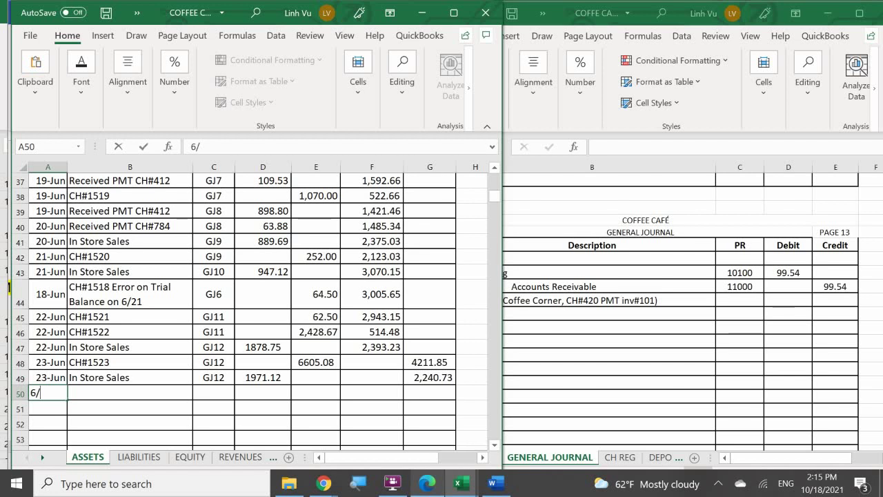
type("24")
key("Return")
Enter CH#420 PMT INV#101 as the item for the 24 June Checking posting in B50.
left_click(129, 392)
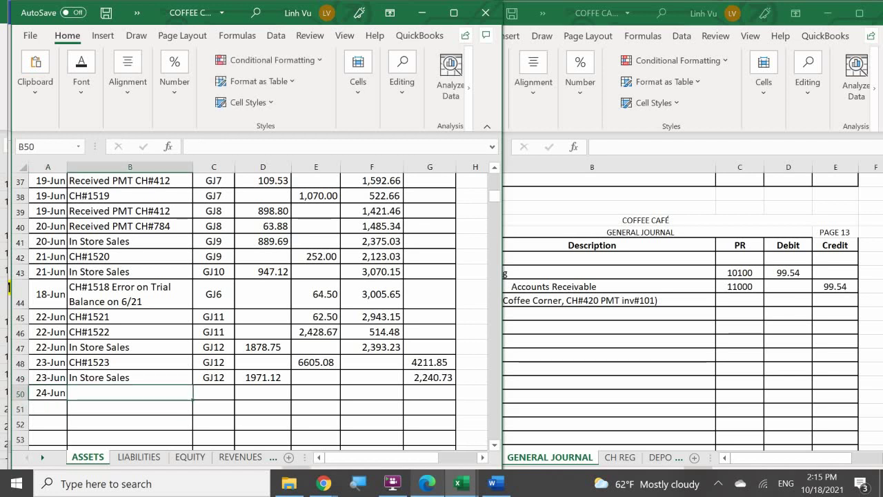
type("CH#")
key("BackSpace")
key("BackSpace")
key("BackSpace")
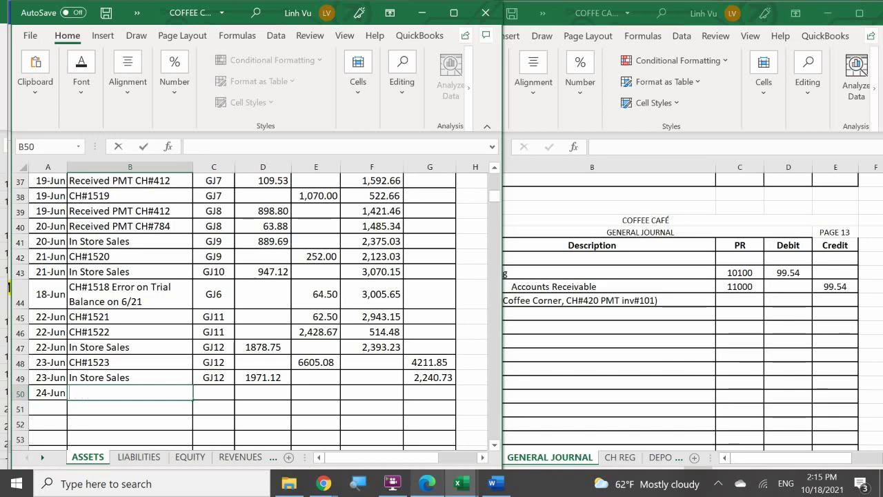
type("CH#420")
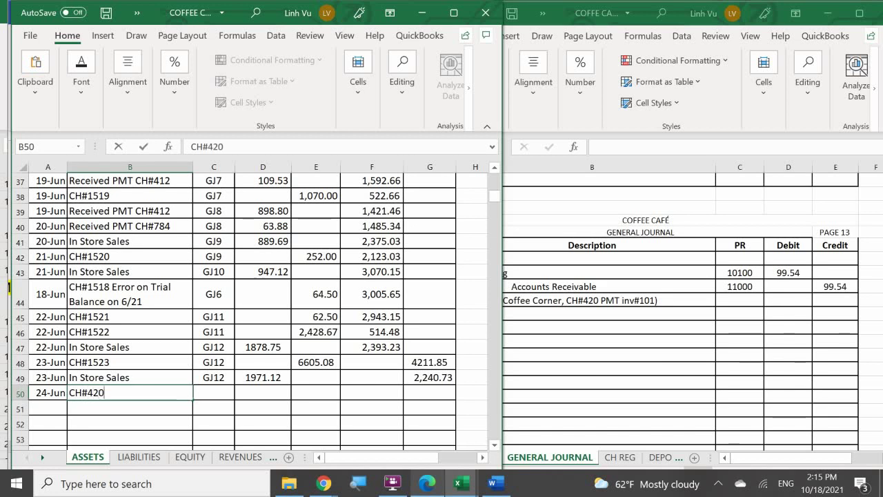
type(" PMT INV")
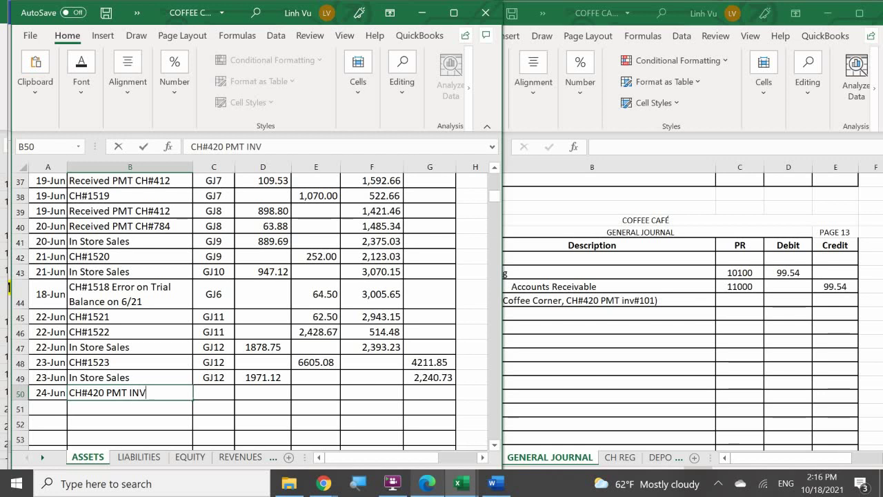
type("#101")
key("Tab")
Set the Checking posting's reference to GJ13 in C50 and its debit to 99.54 in D50.
type("GJ")
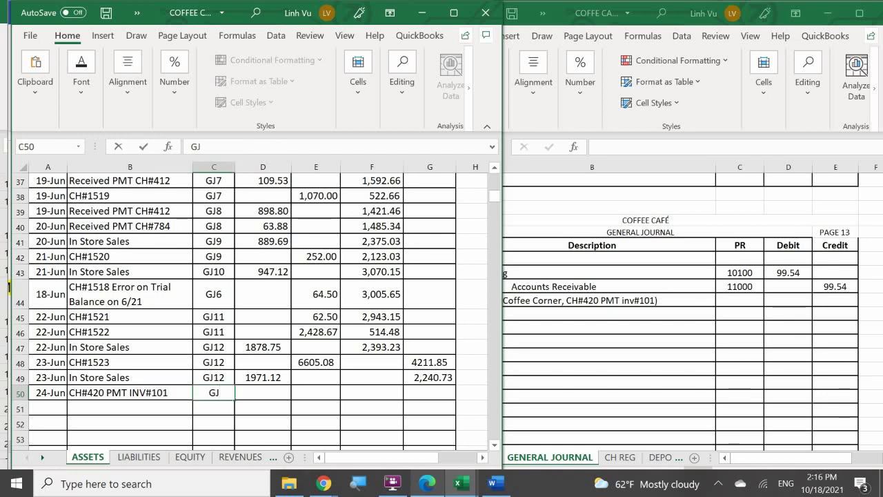
type("13")
key("Tab")
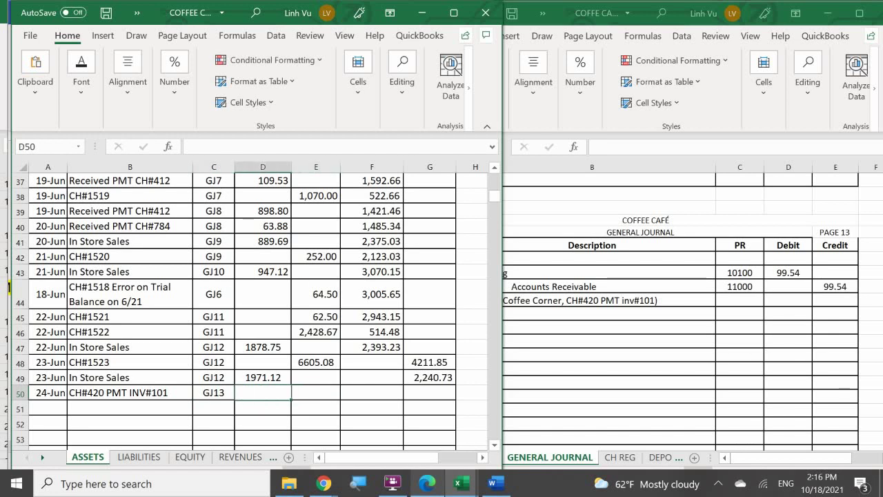
type("99.54")
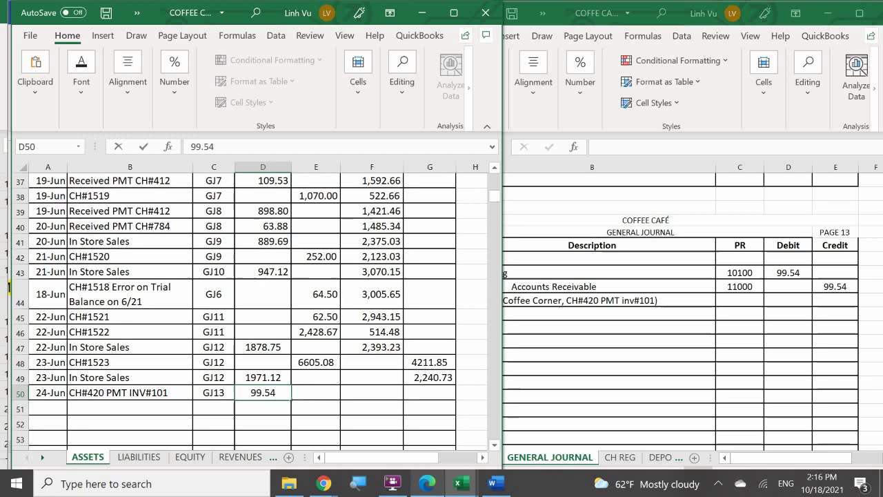
key("Return")
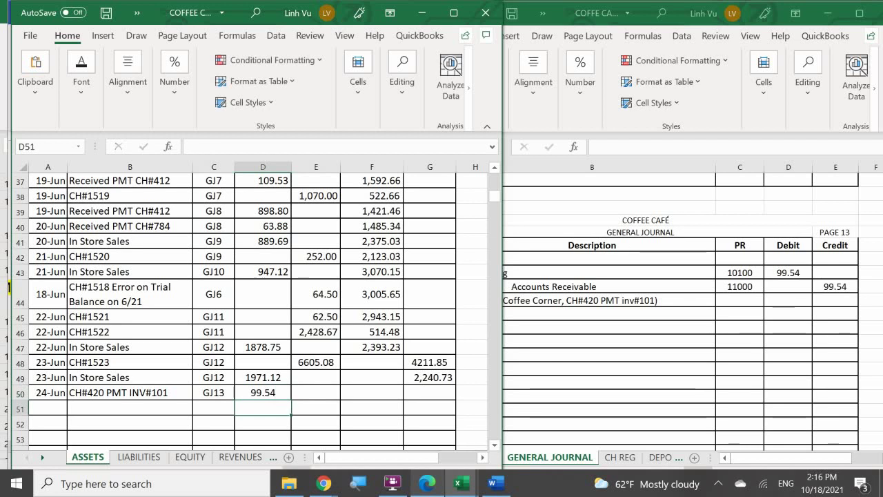
key("Tab")
key("Right")
key("Up")
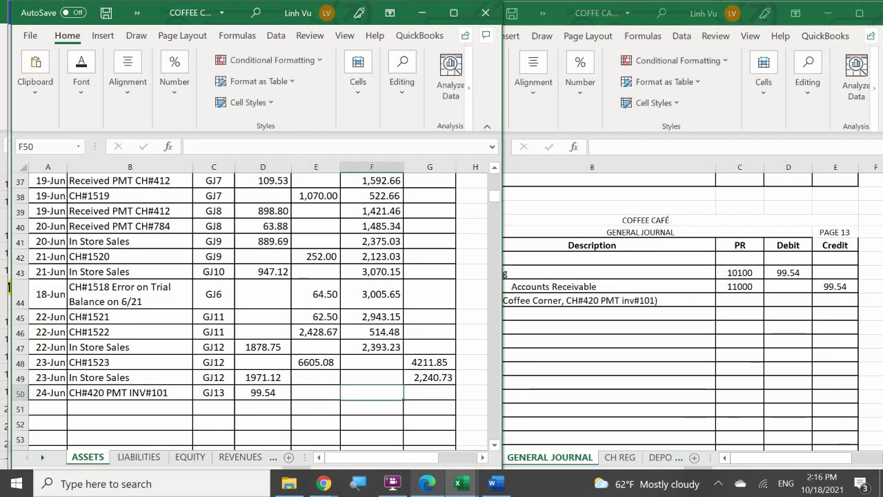
key("Right")
type("-")
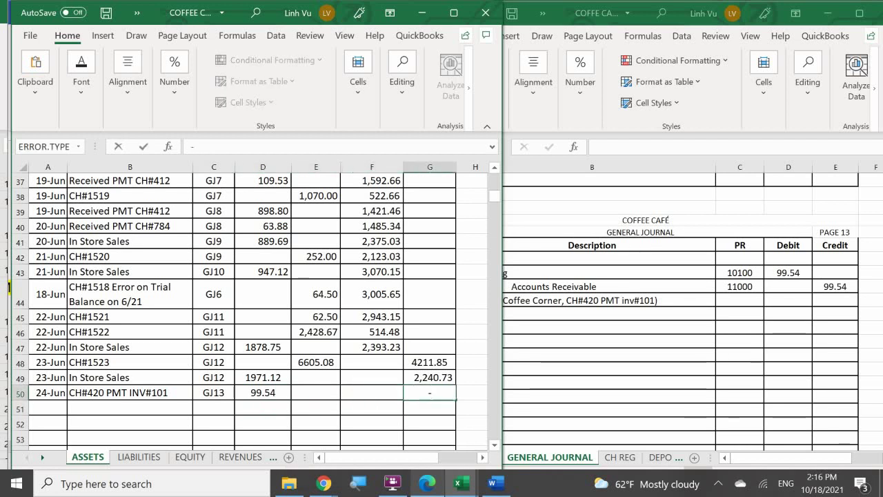
key("BackSpace")
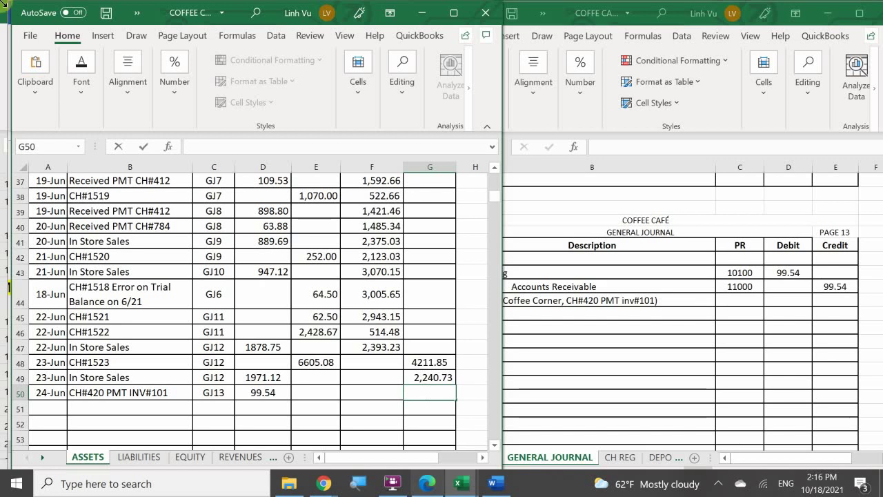
Copy the Checking running balance formula from F49 down to F50 and enter its negative, -F50, as the credit balance in G50.
left_click(364, 380)
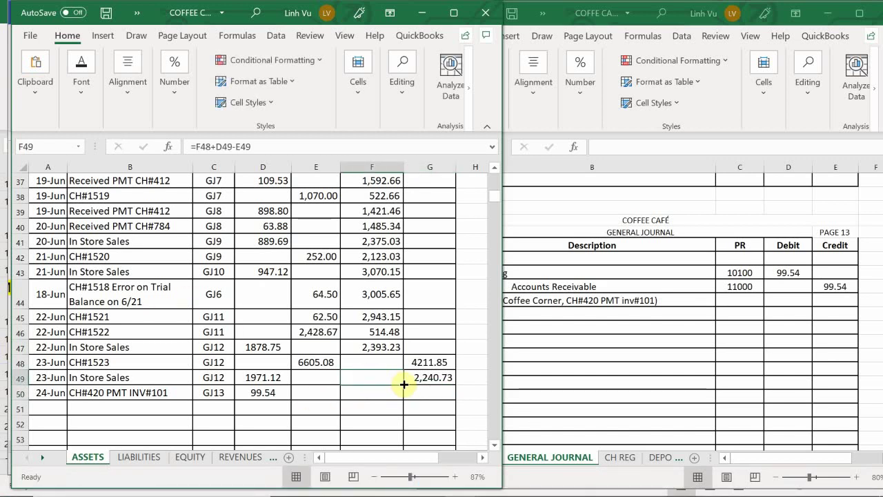
mouse_move(404, 387)
left_mouse_down()
mouse_move(404, 402)
mouse_move(418, 393)
left_mouse_up()
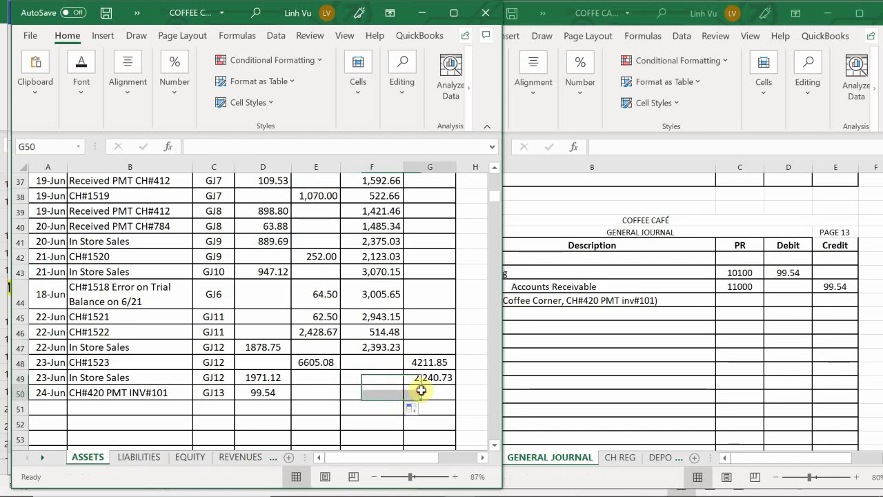
left_click(427, 392)
type("-")
key("Left")
key("Return")
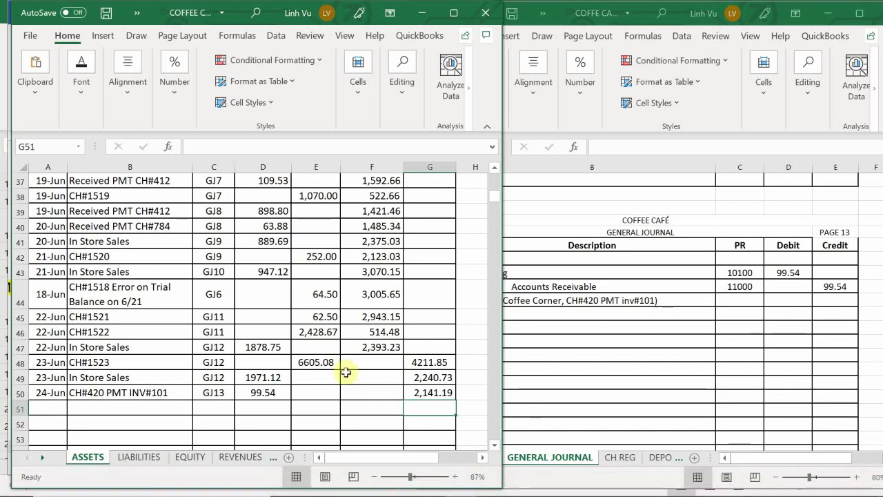
Date the first empty row of the Accounts Receivable account as 6/23 in A108.
left_click(268, 350)
scroll(266, 348, "down", 1)
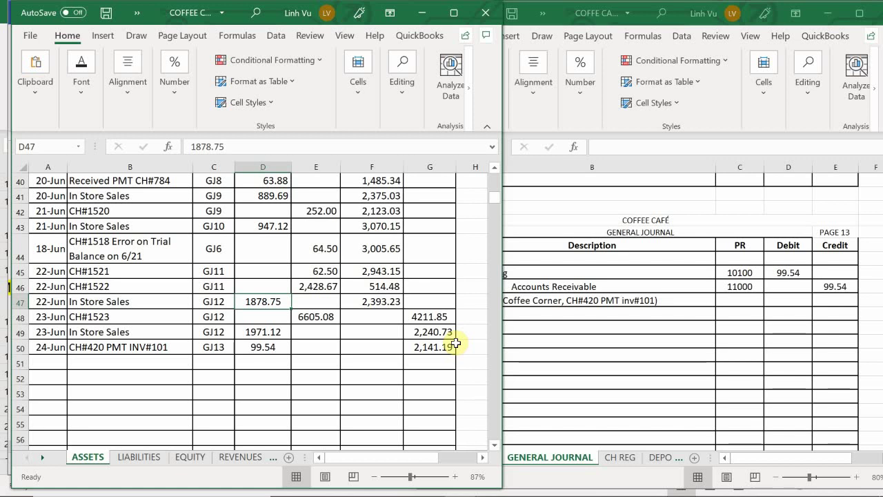
left_click(181, 379)
scroll(180, 381, "down", 14)
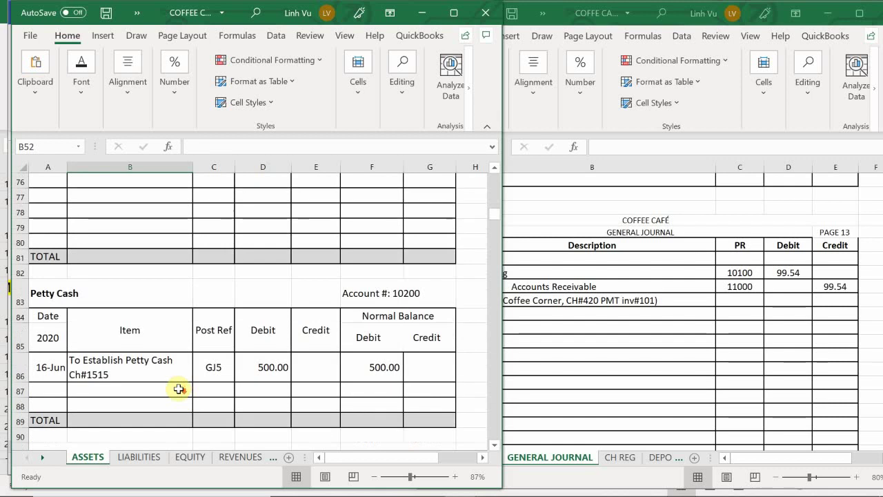
scroll(179, 389, "down", 5)
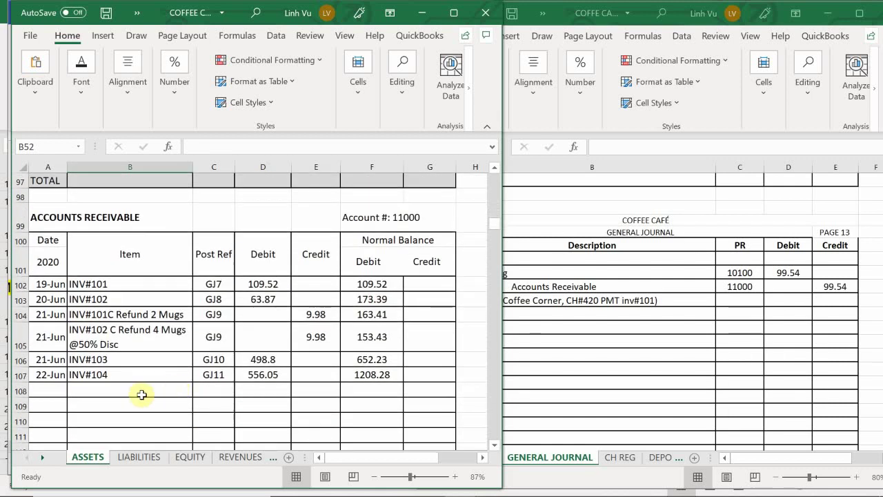
left_click(41, 407)
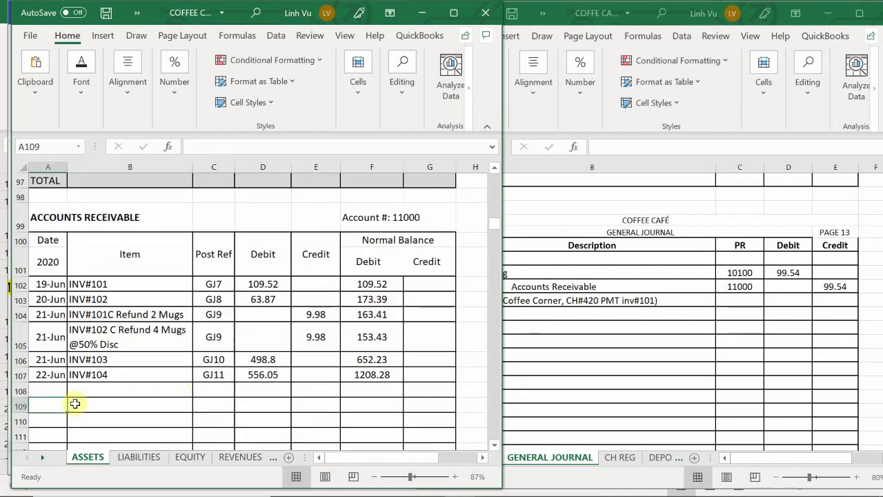
type("6/")
key("BackSpace")
key("BackSpace")
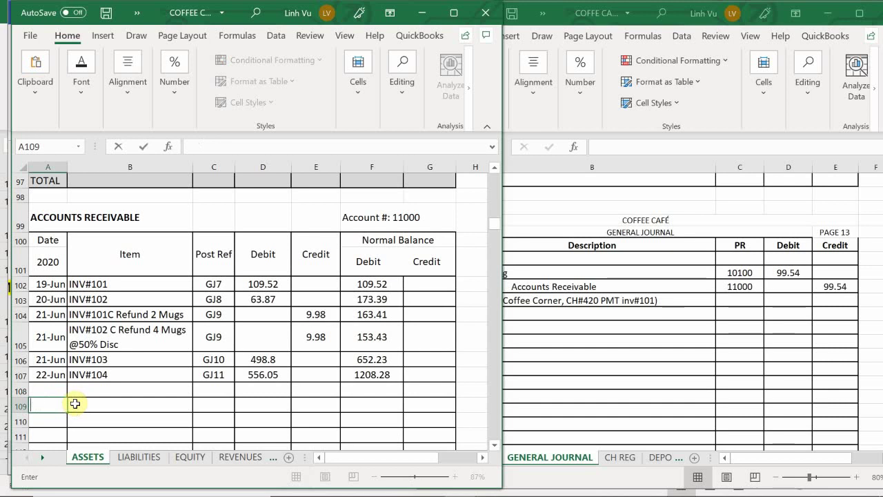
key("Up")
type("66")
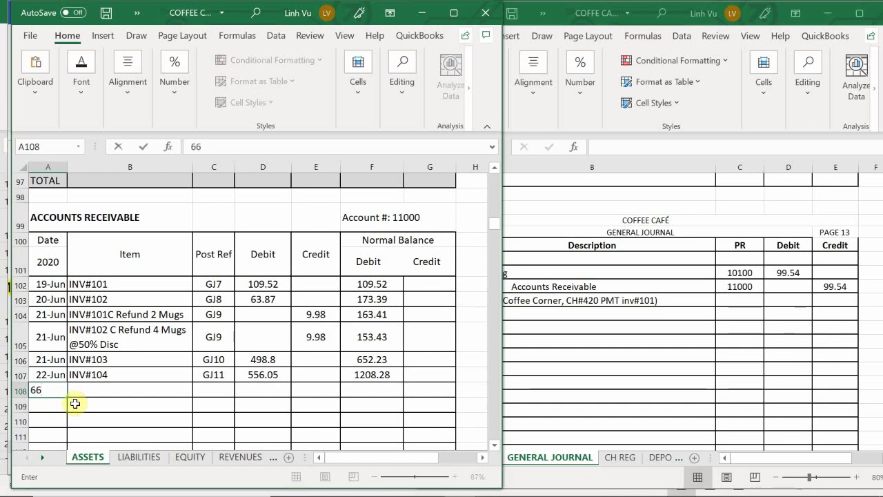
key("BackSpace")
type("/23")
key("Return")
Enter CH#420 PMT INV#101 as the item for the new Accounts Receivable posting in B108.
key("Right")
key("Up")
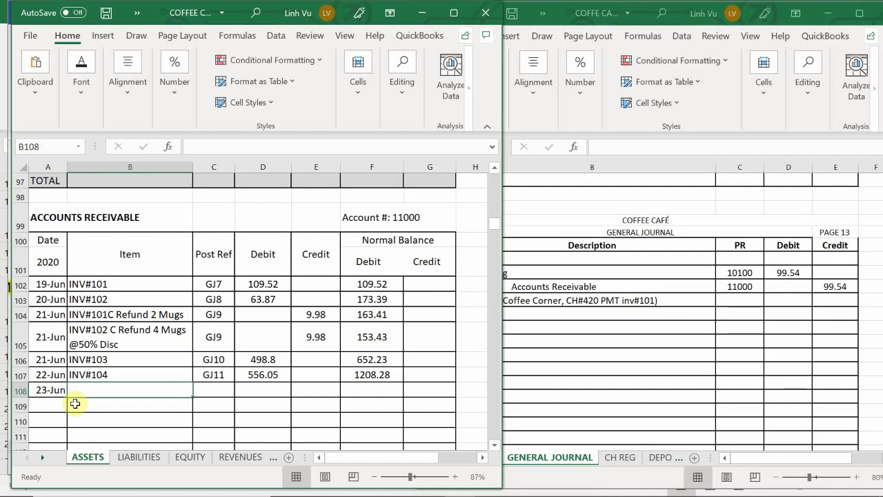
type("IN")
key("BackSpace")
key("BackSpace")
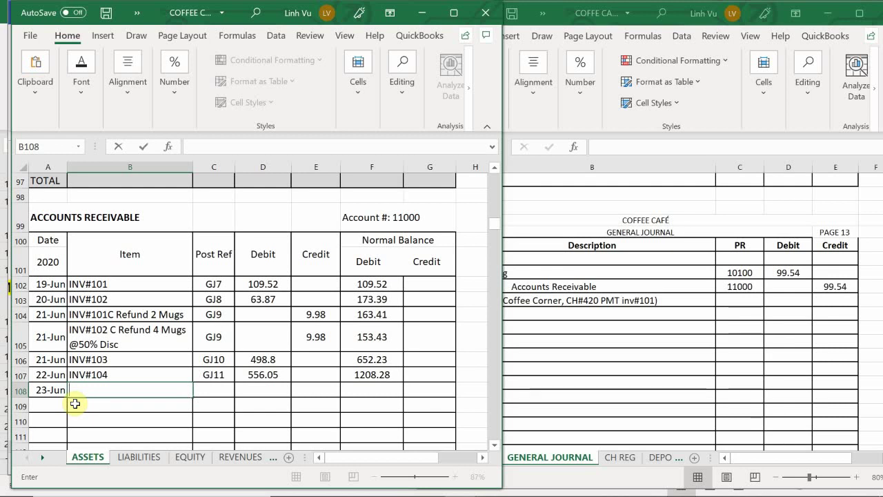
type("CH")
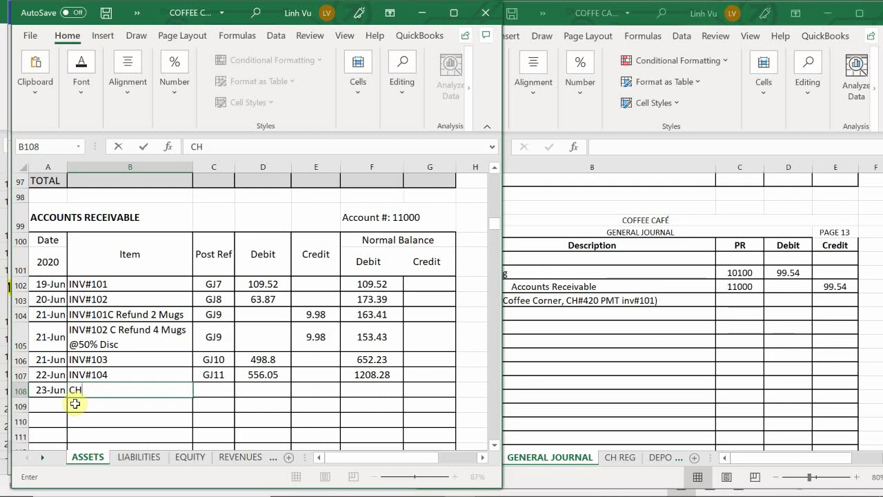
type("#420 ON")
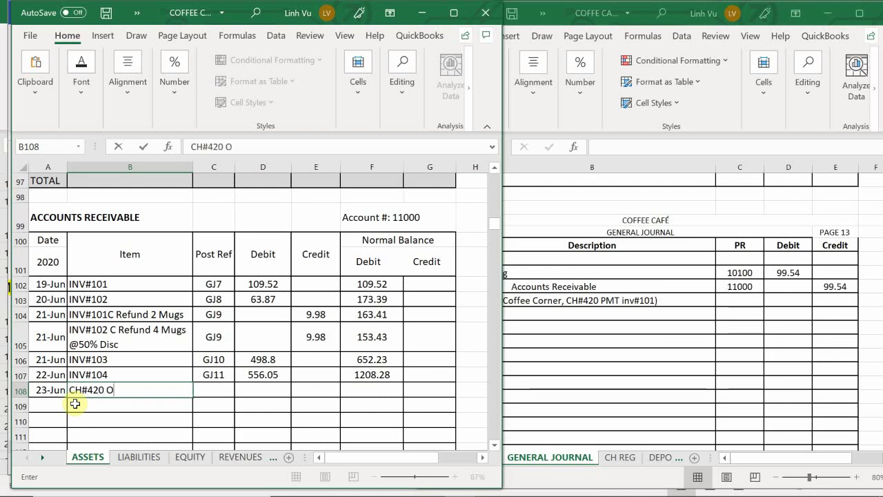
key("BackSpace")
key("BackSpace")
type("PMT")
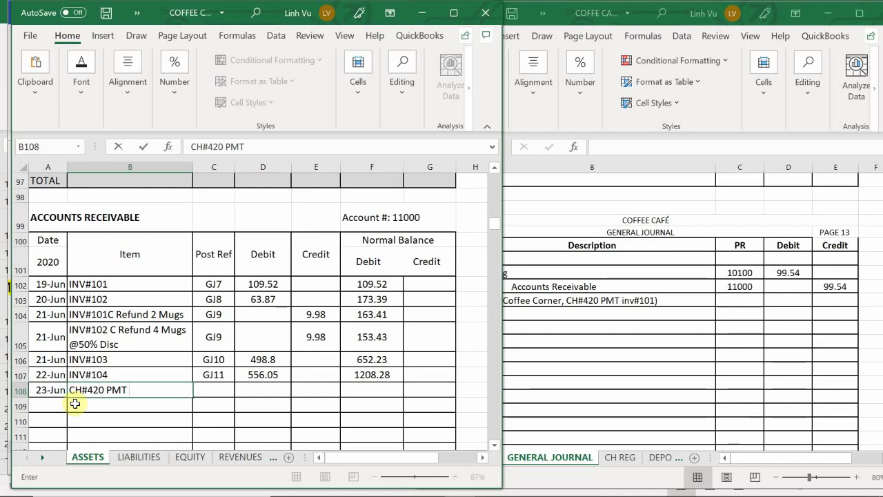
type(" INV#101")
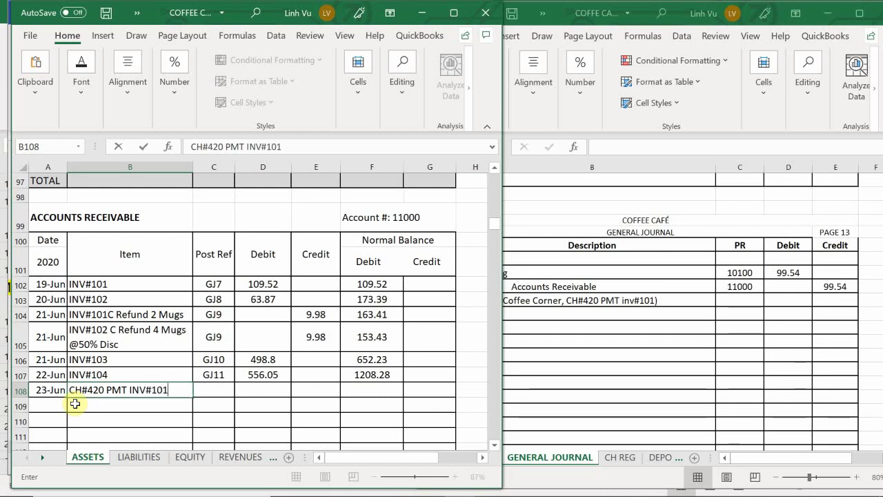
key("Tab")
Set the Accounts Receivable posting's reference to GJ13 in C108 and its credit to 99.54 in E108.
type("GJ")
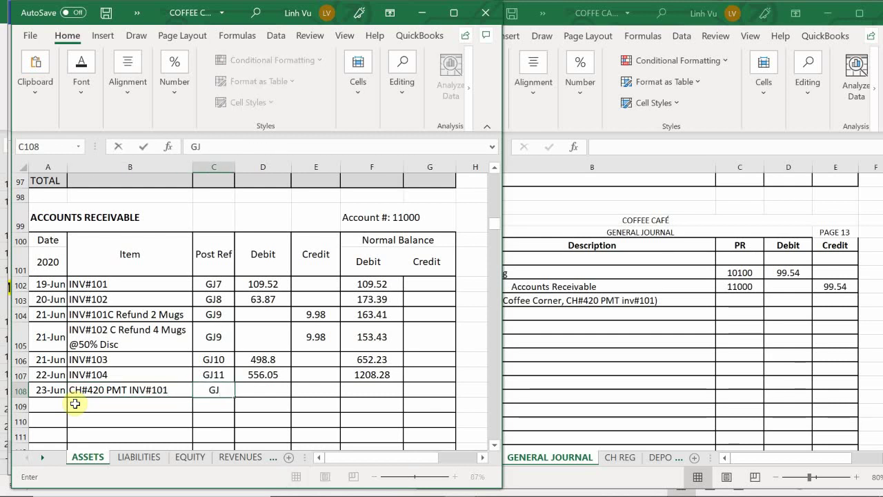
type("13")
key("Tab")
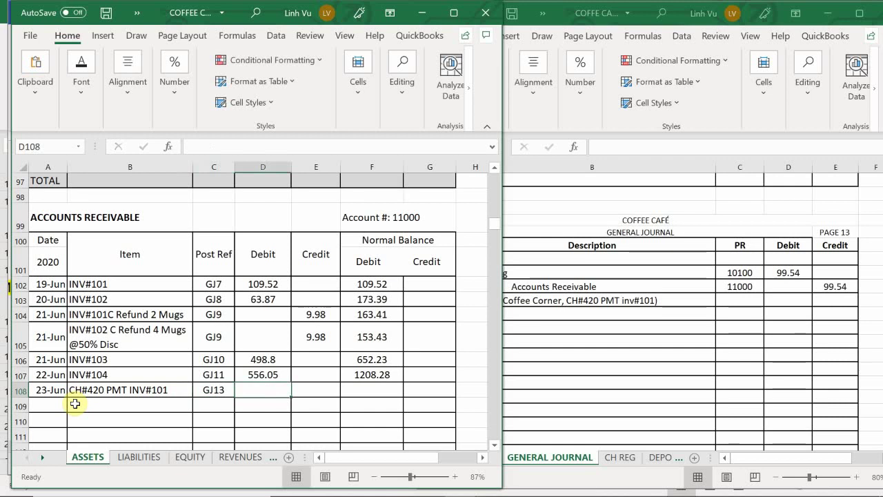
key("Tab")
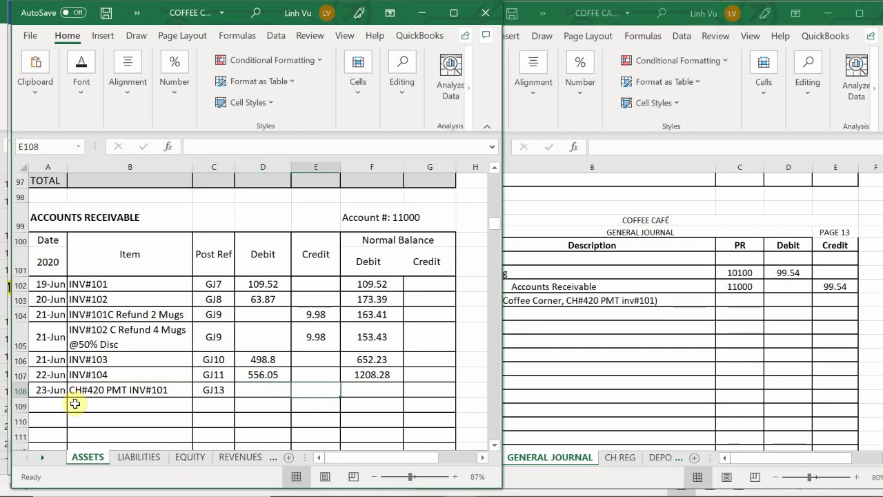
type("99.54")
key("Return")
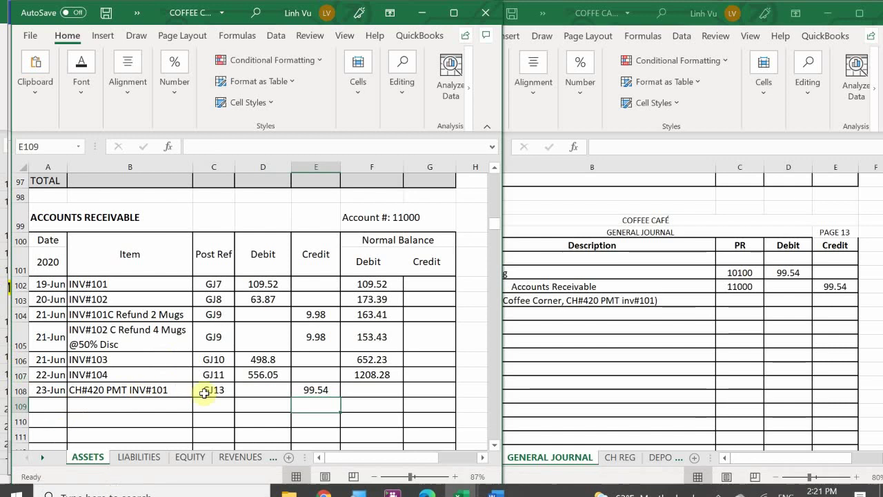
Copy the Accounts Receivable running balance formula from F107 down to F108.
left_click(383, 375)
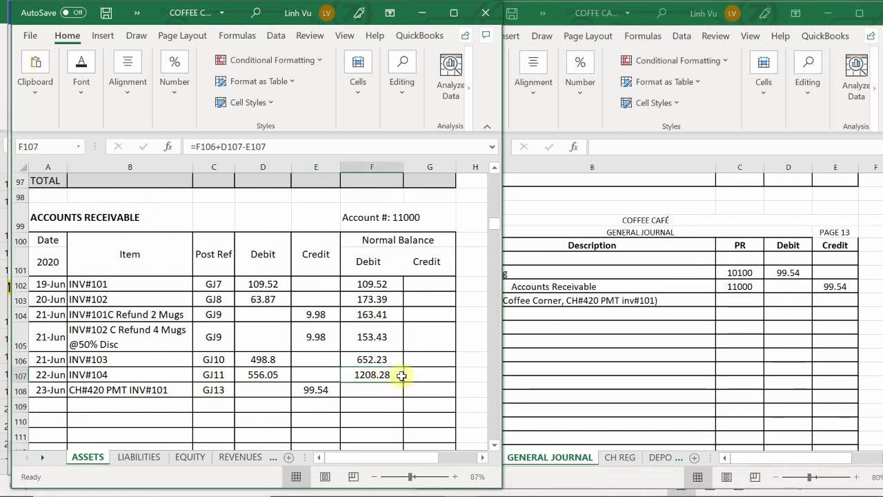
mouse_move(401, 375)
left_mouse_down()
mouse_move(410, 428)
mouse_move(386, 379)
left_mouse_up()
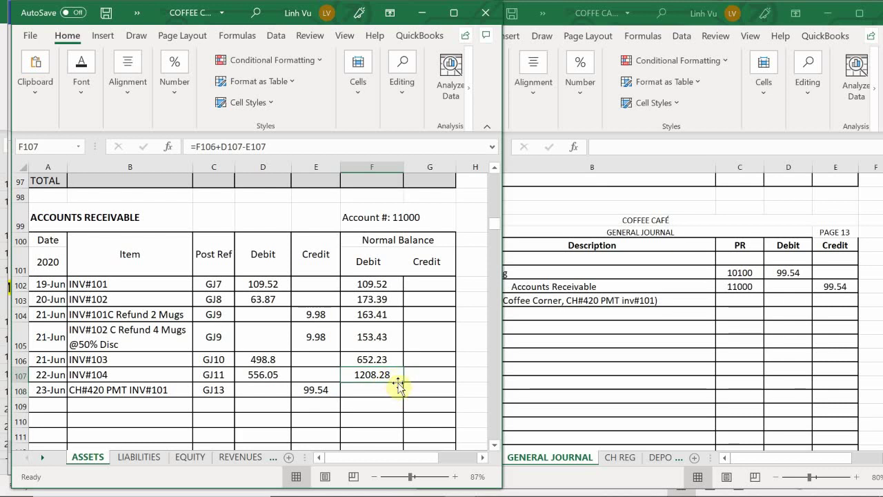
left_click_drag(404, 381, 403, 395)
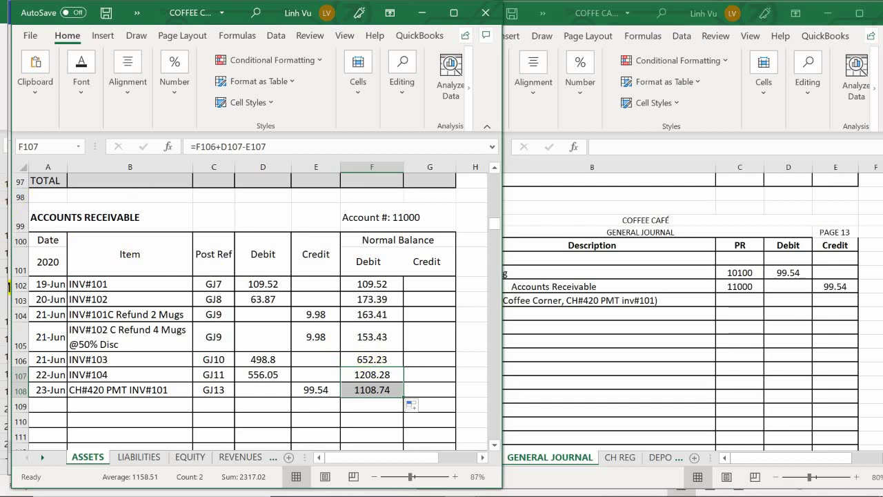
Switch to the subsidiary ledger workbook and date the first empty row of Katie's Coffee Courner's customer account as 6/23 in A17.
scroll(119, 334, "down", 4)
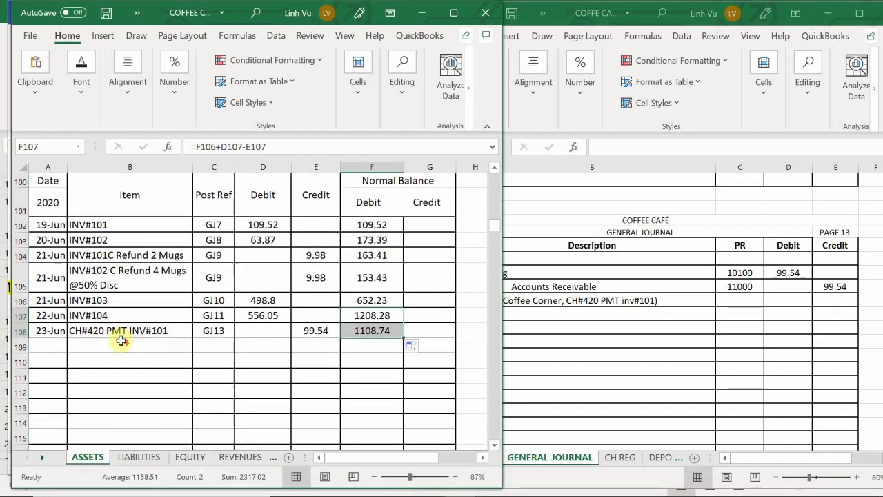
scroll(120, 340, "down", 3)
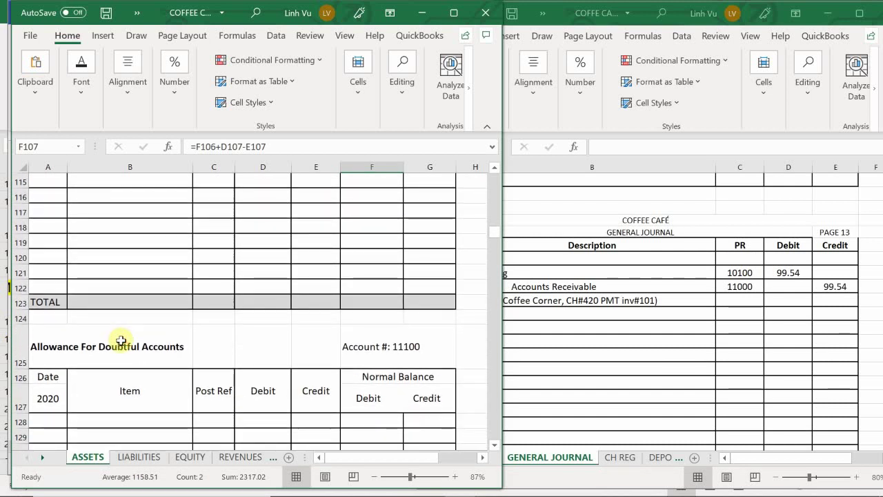
scroll(121, 340, "up", 5)
scroll(121, 340, "up", 1)
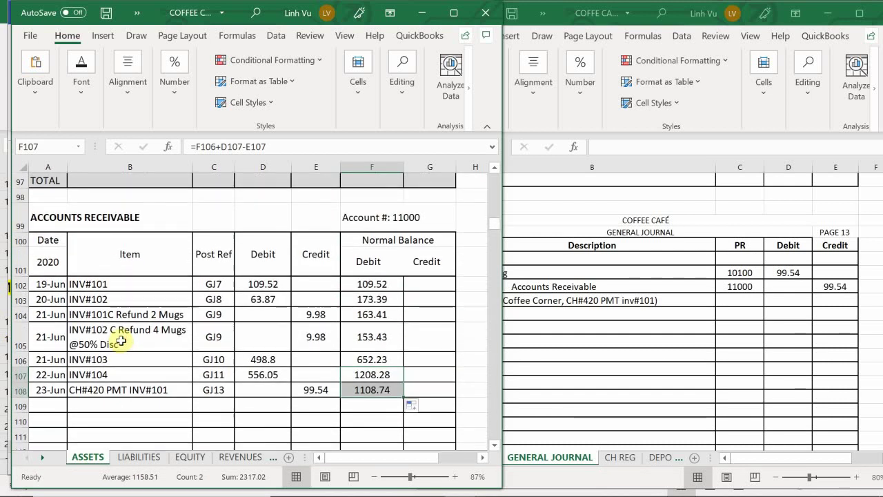
mouse_move(394, 483)
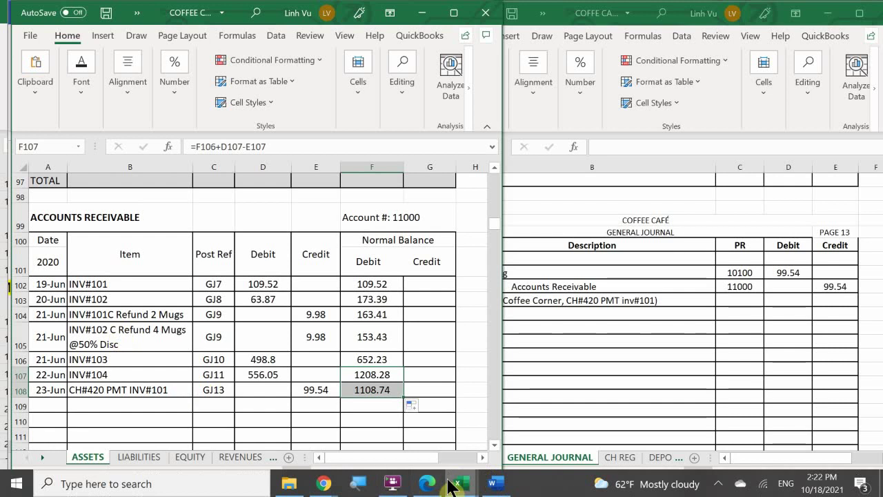
mouse_move(453, 483)
left_click(437, 436)
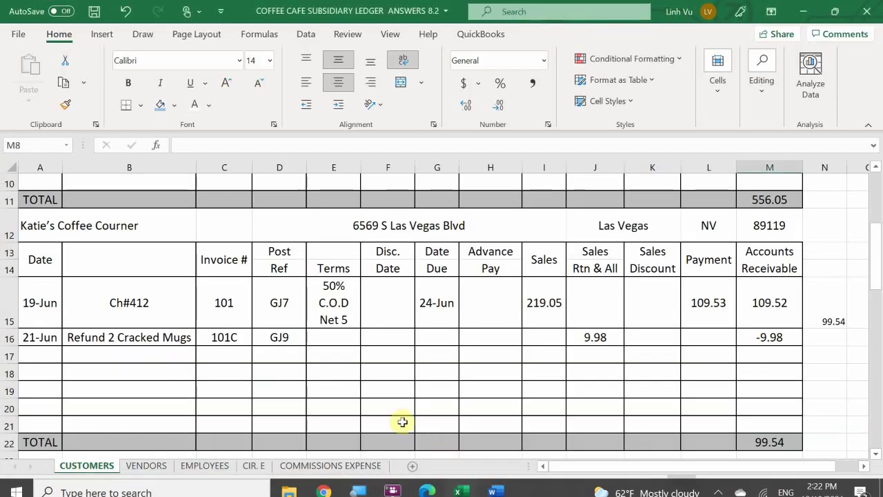
left_click(38, 354)
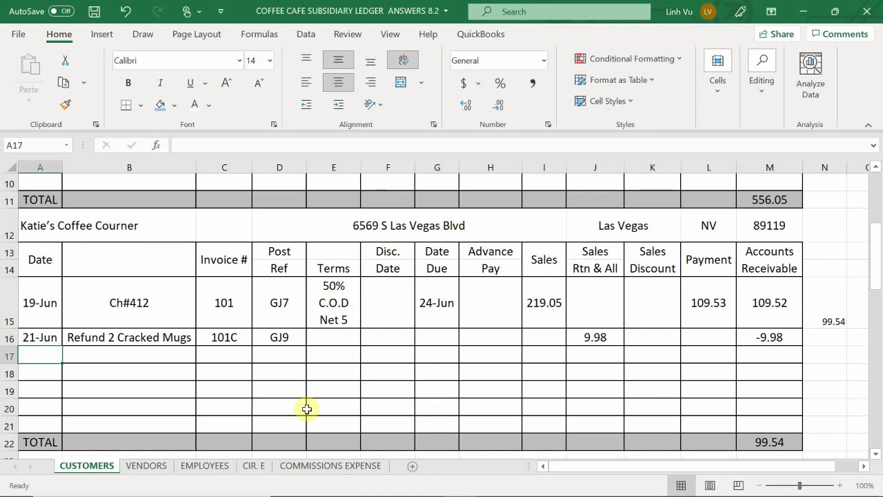
type("6/23")
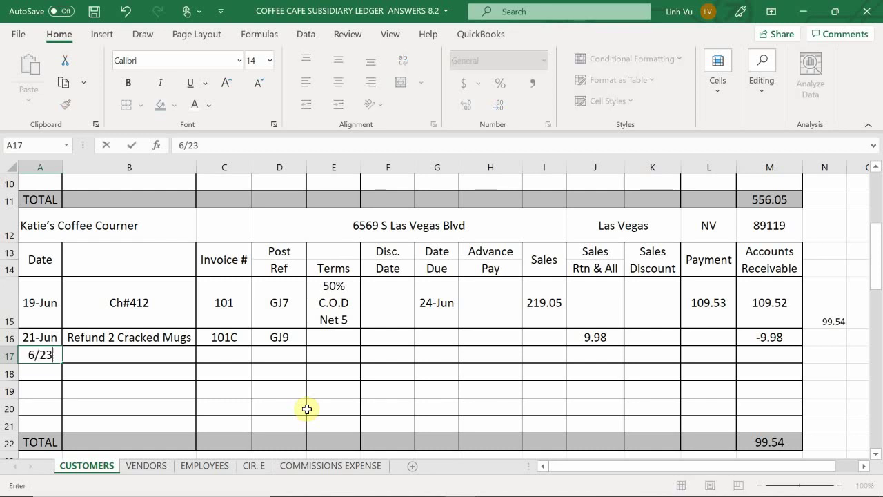
key("Return")
Enter CH#420 as the description in B17 and 101 as the invoice number in C17 for Katie's Coffee Courner's payment.
key("Right")
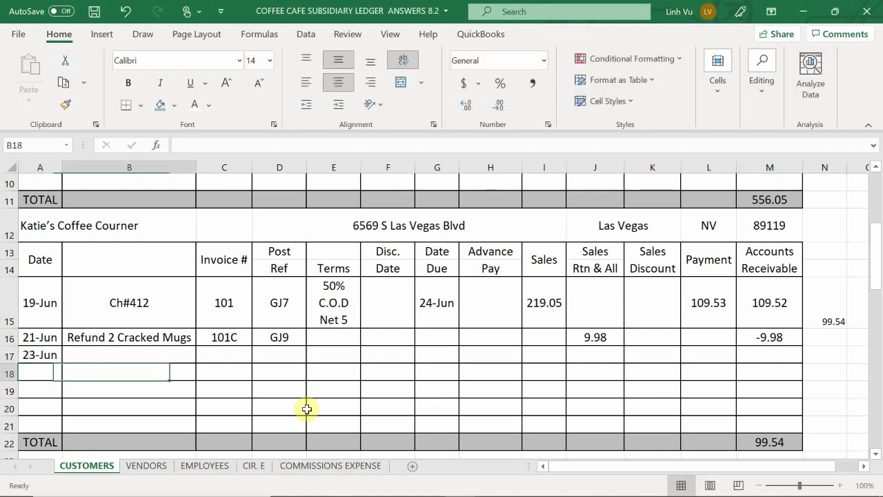
key("Up")
key("Up")
key("Down")
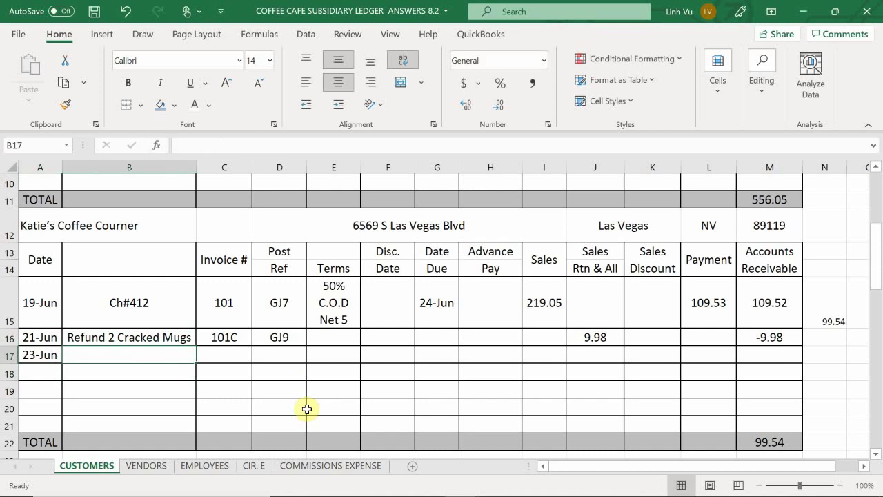
type("C")
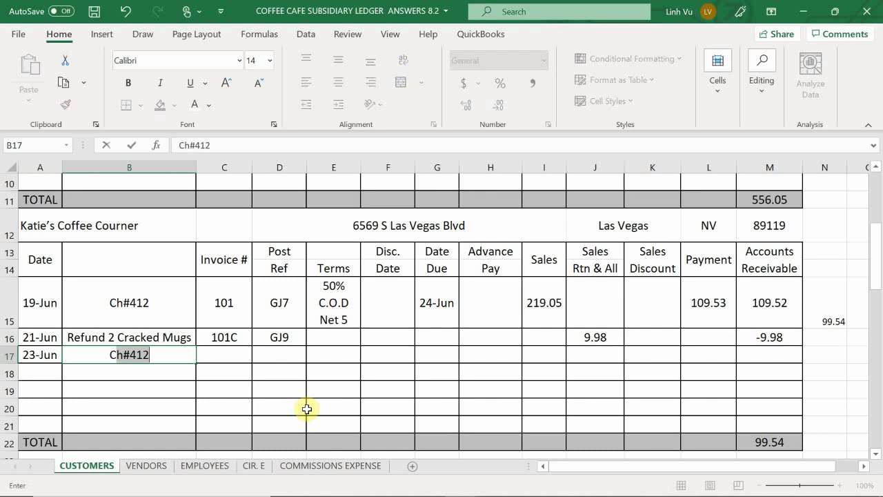
type("H#420")
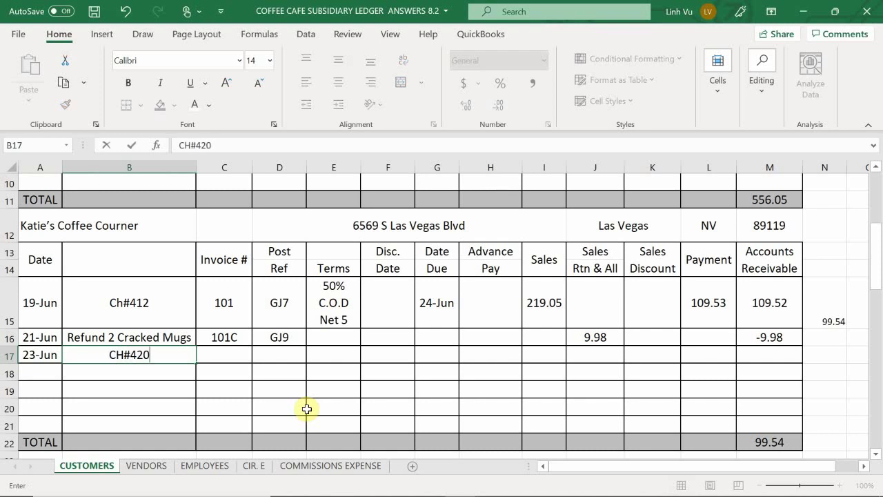
key("Return")
key("Right")
key("Up")
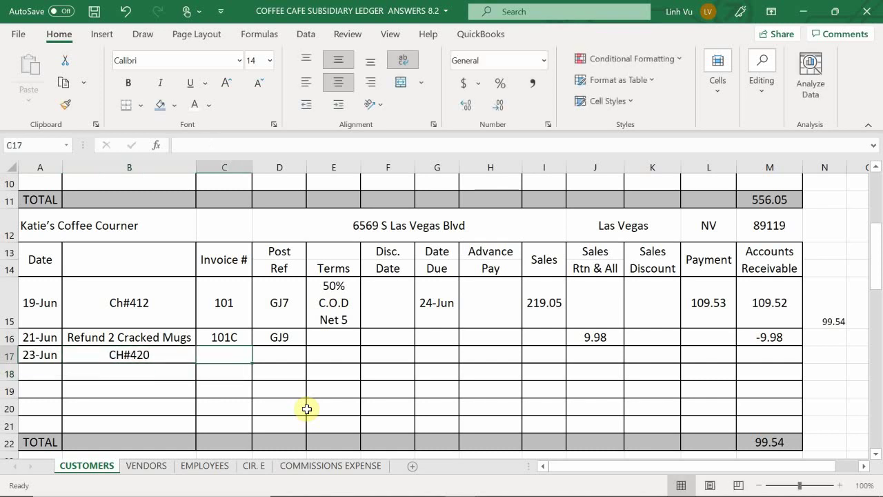
type("101")
key("Return")
key("Right")
key("Up")
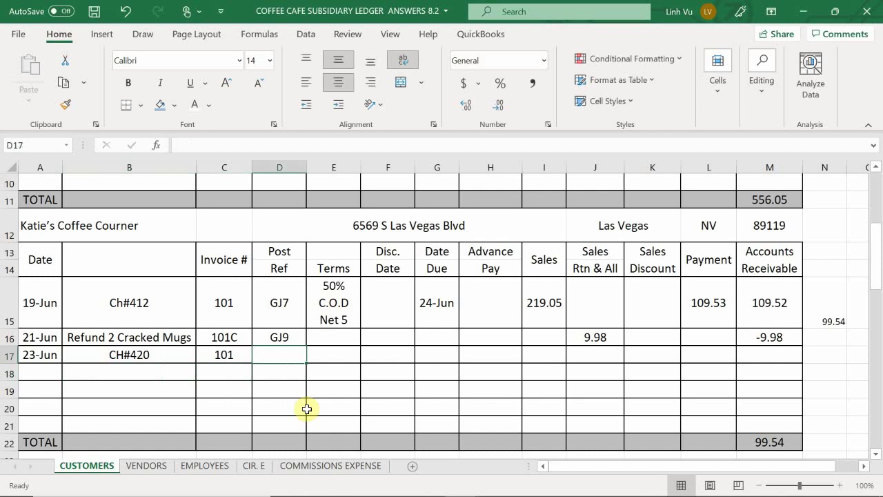
Set the posting reference to GJ12 in D17 and the payment to 99.54 in L17 for Katie's Coffee Courner's 23-Jun row.
type("GJ12")
key("Return")
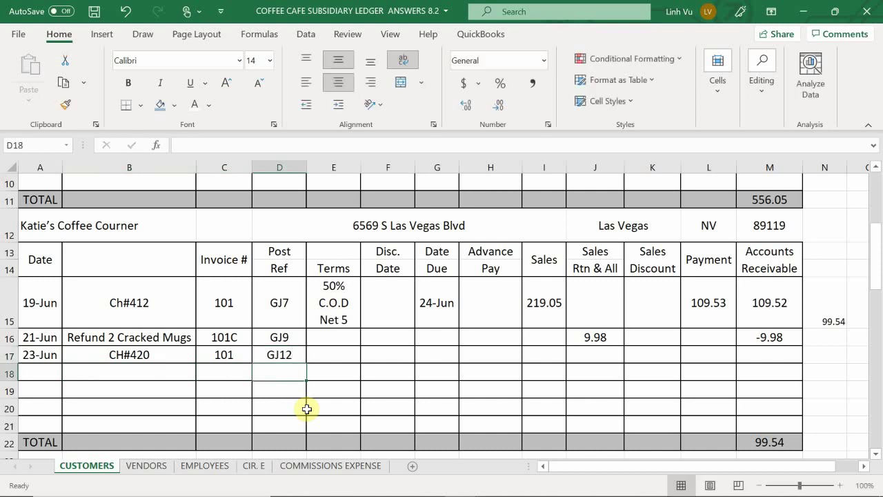
key("Right")
key("Up")
key("Right")
key("Right")
key("Right")
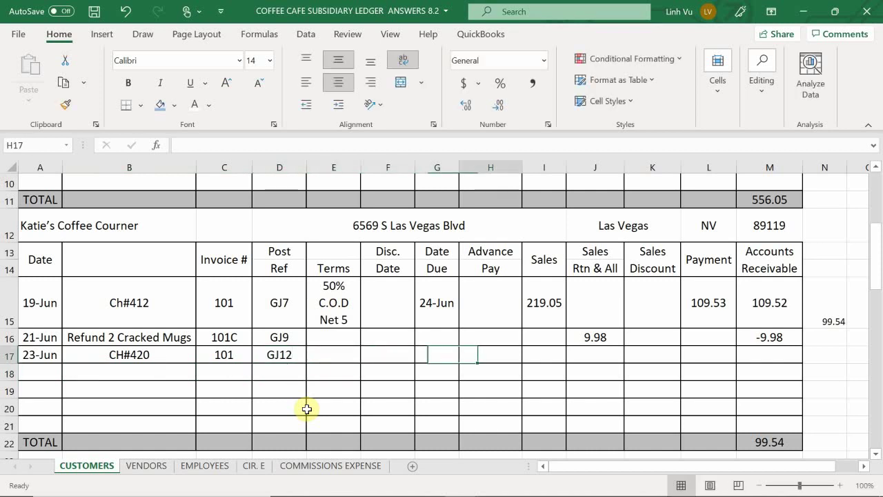
key("Right")
key("Right")
key("Right")
key("Right")
key("Right")
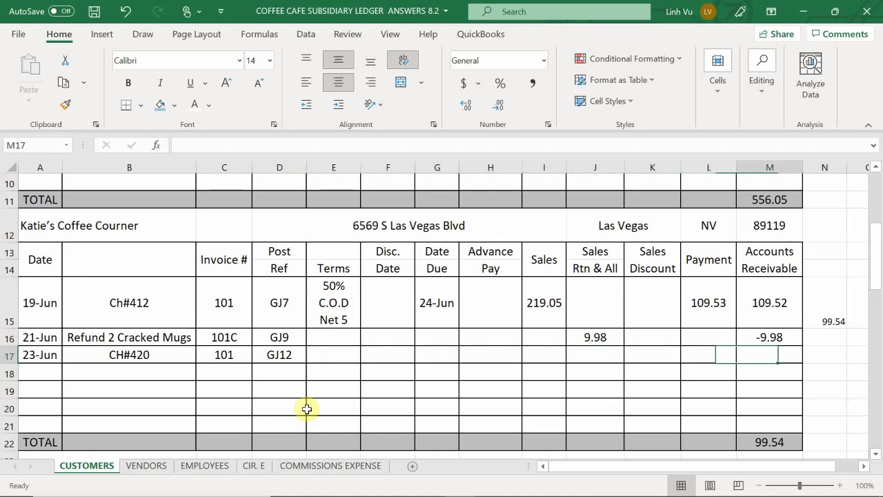
key("Left")
key("Right")
key("Left")
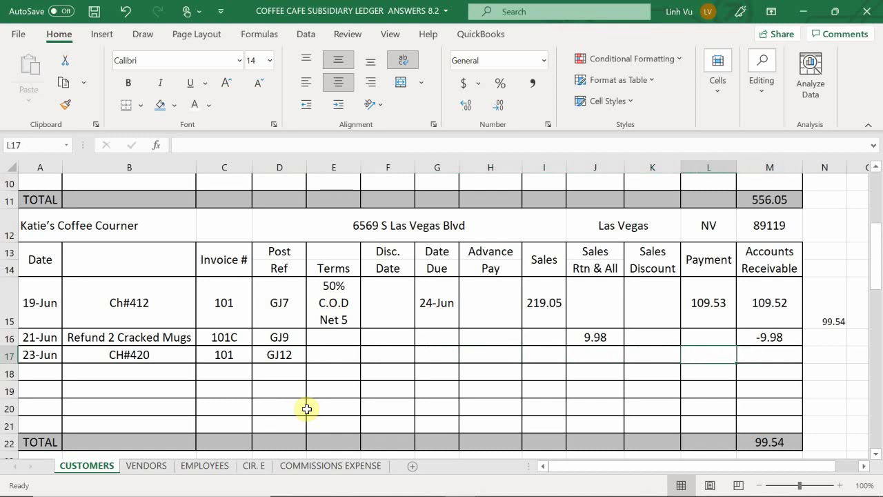
type("99.54")
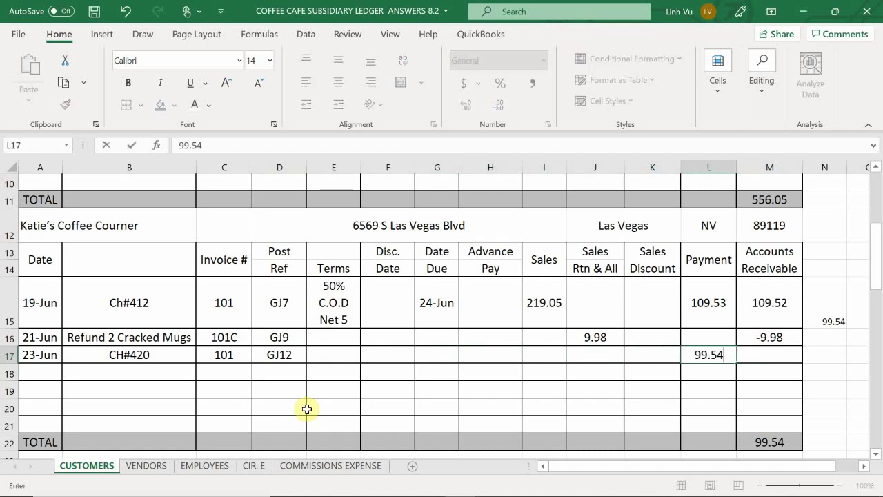
key("Return")
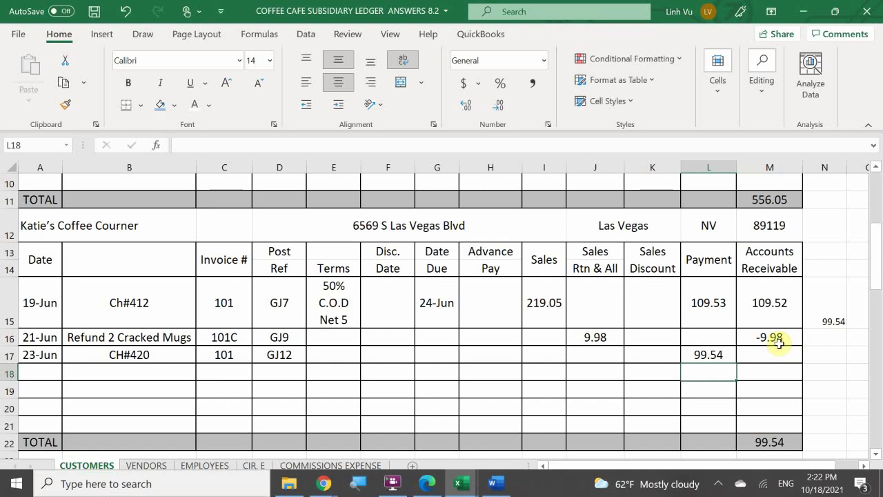
Copy Katie's Coffee Courner's Accounts Receivable formula from M16 down to M17.
left_click(789, 340)
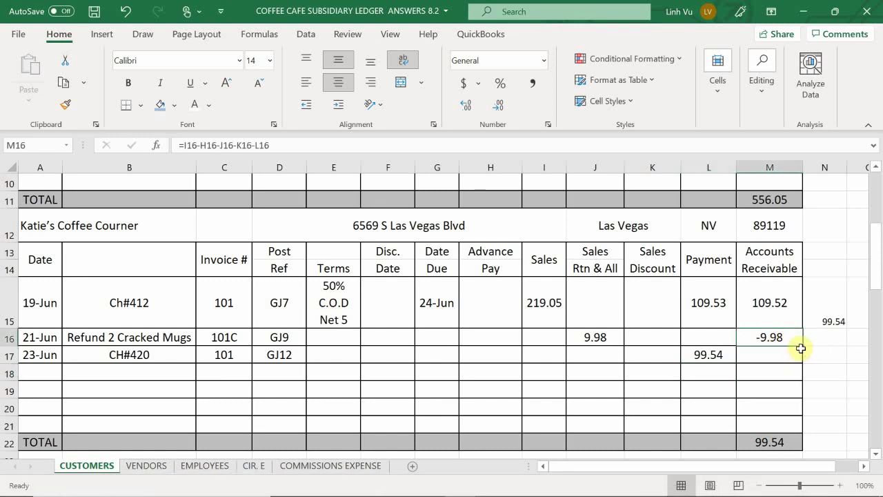
left_click(799, 352)
left_click(798, 338)
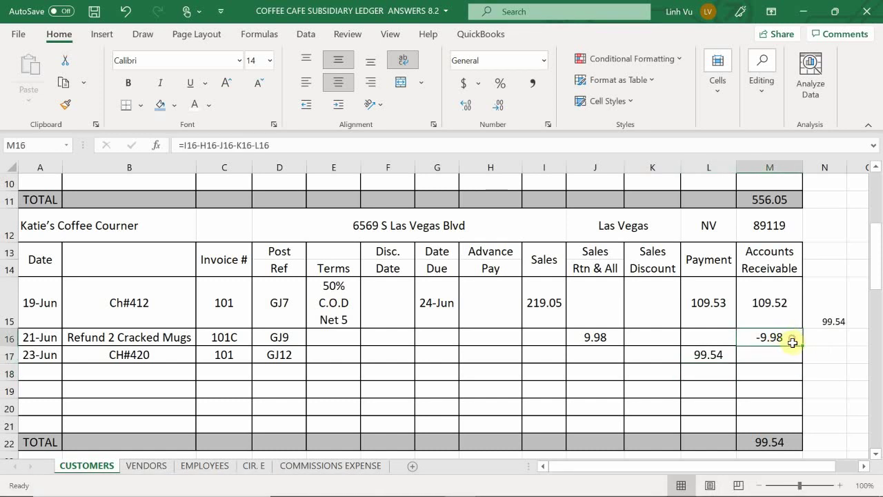
left_click_drag(803, 345, 803, 361)
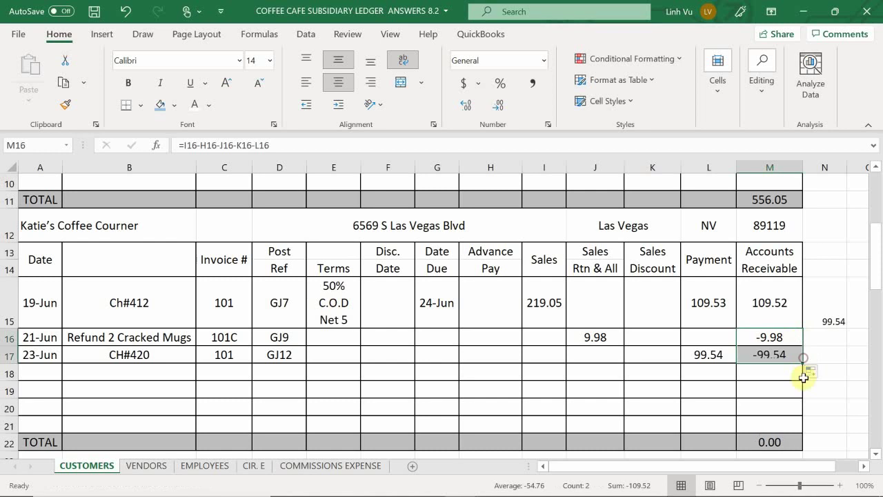
left_click(823, 391)
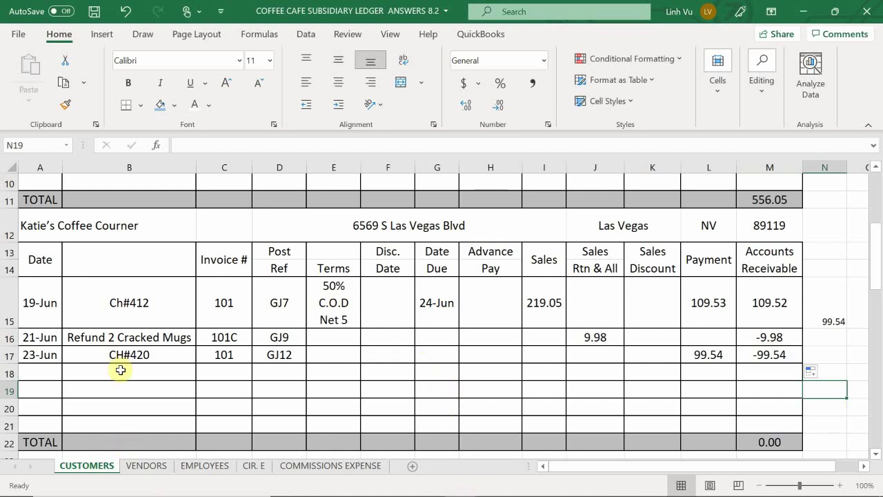
Review the commissions expense sheet and read the 24 June transactions in the Word assignment document.
left_click(310, 469)
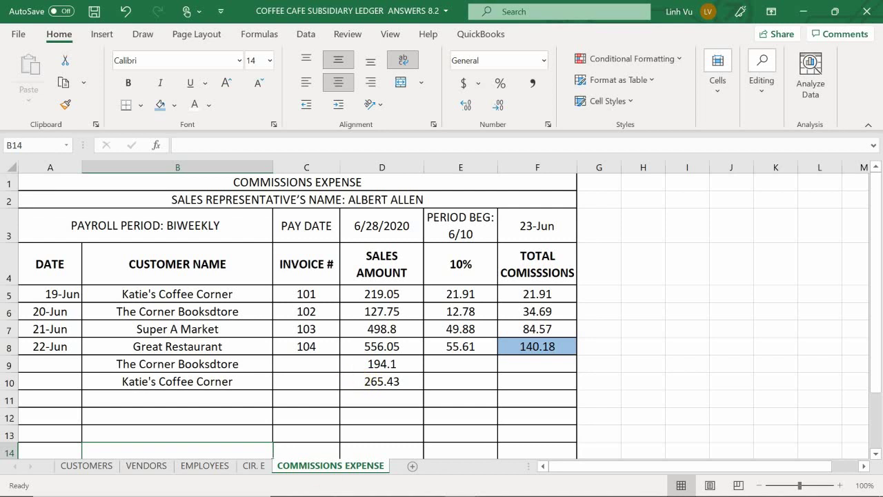
left_click(82, 466)
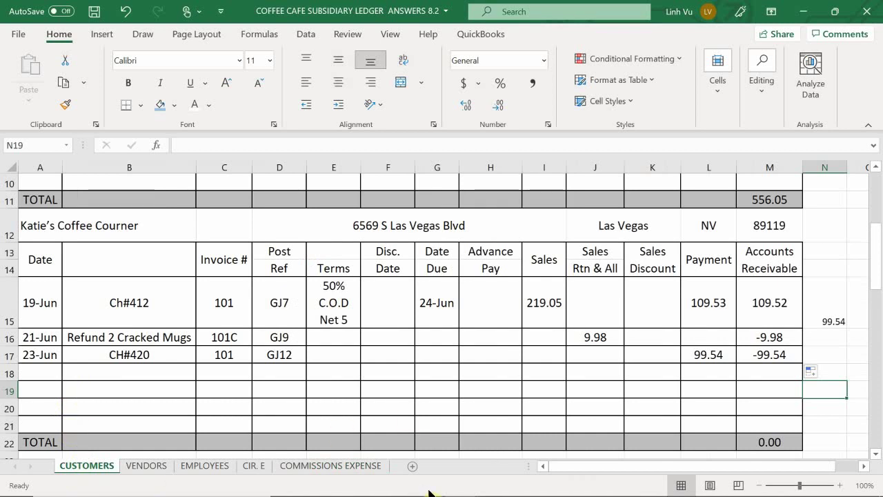
mouse_move(459, 487)
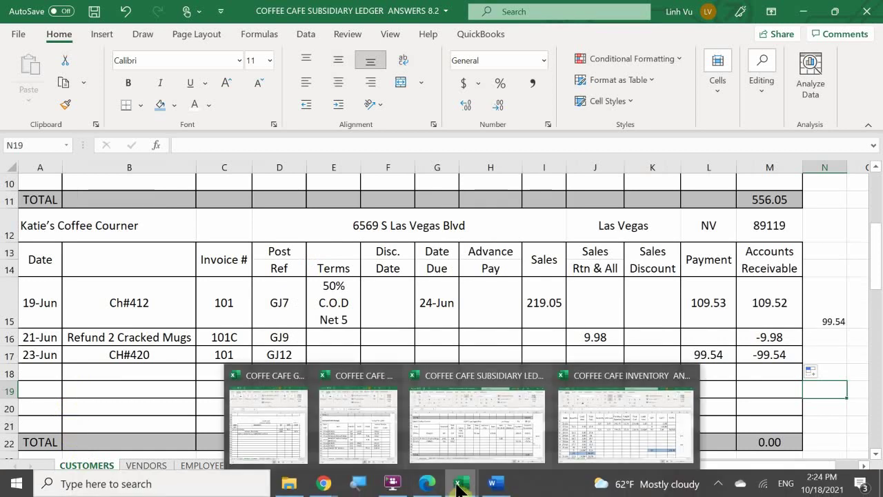
left_click(492, 483)
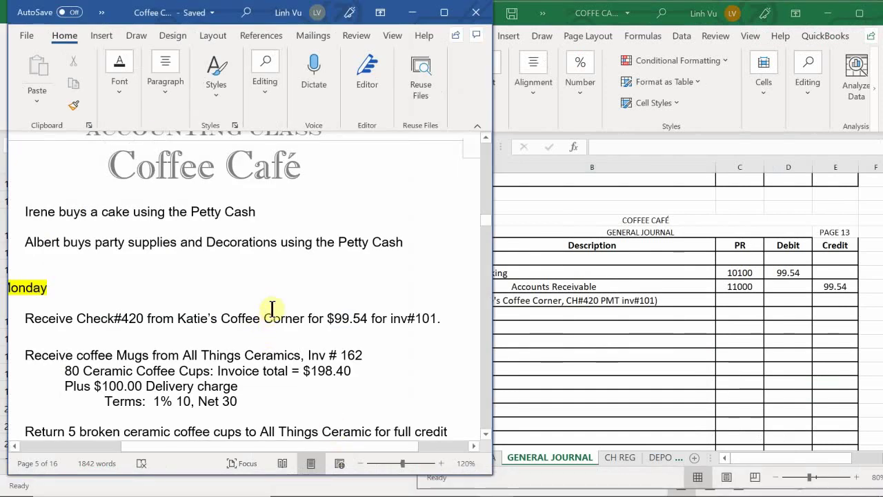
scroll(272, 308, "down", 1)
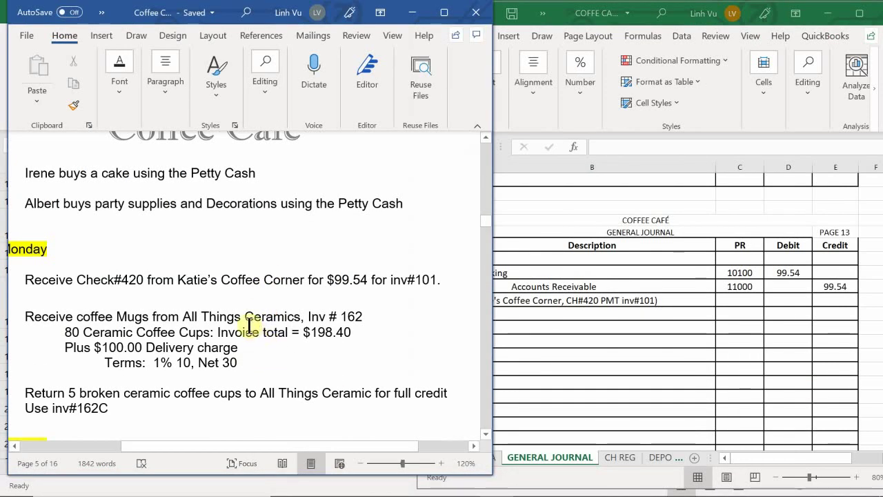
left_click_drag(259, 442, 211, 445)
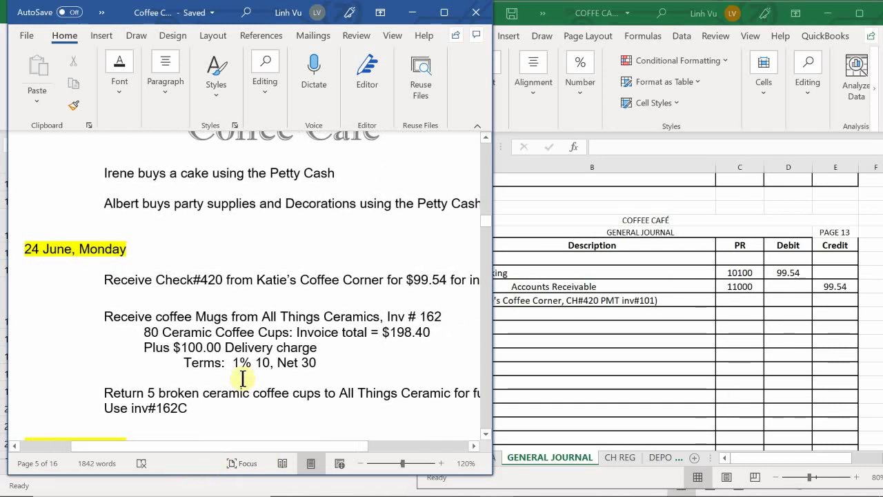
scroll(250, 336, "up", 1)
scroll(250, 336, "up", 1)
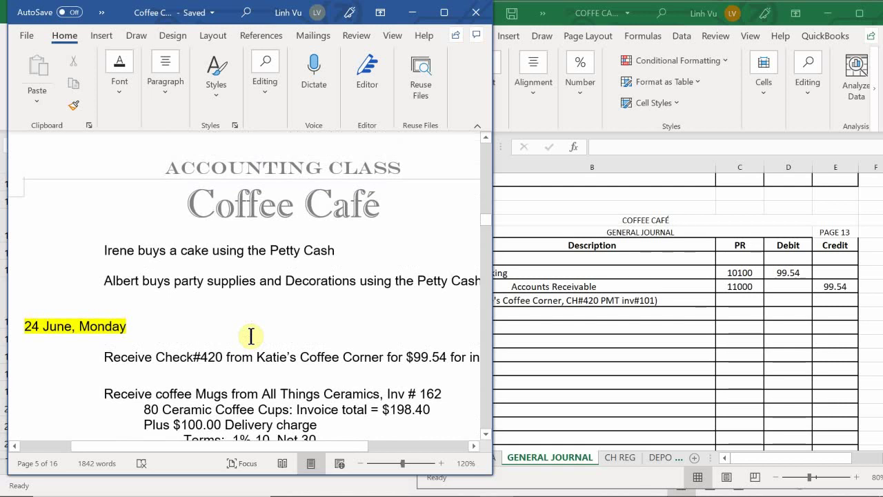
scroll(251, 337, "up", 1)
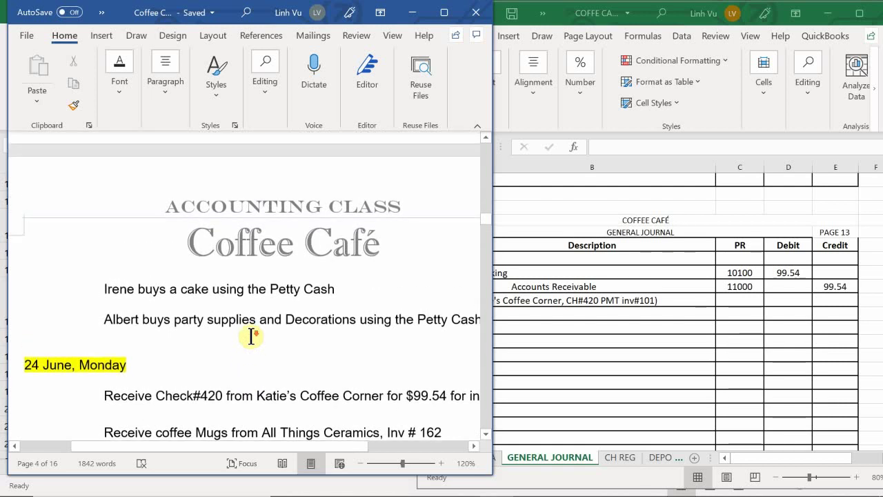
scroll(251, 336, "down", 2)
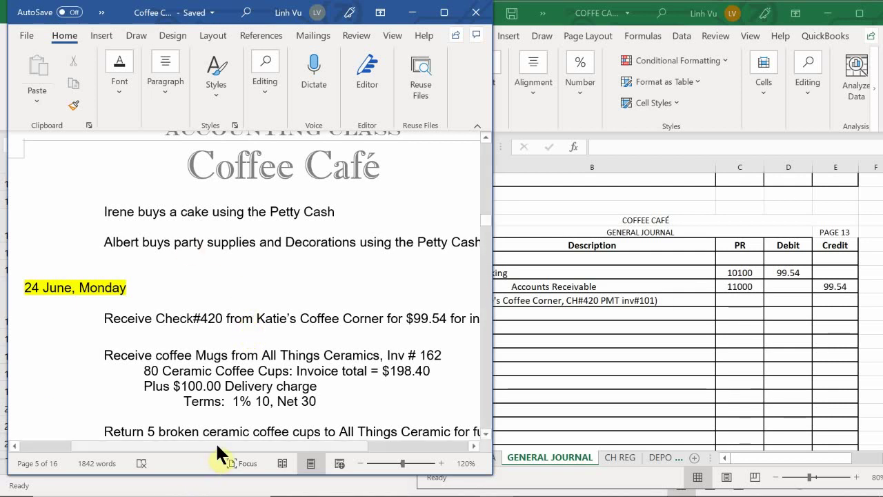
left_click_drag(207, 442, 227, 457)
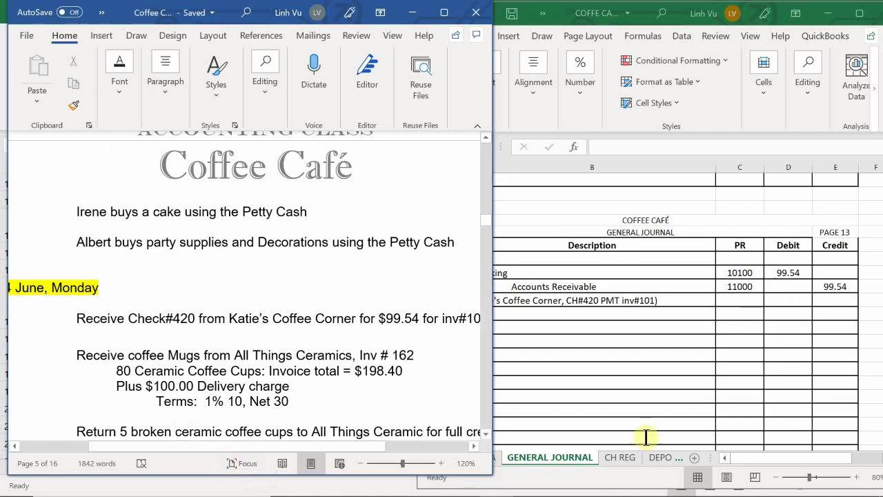
Enter invoice number 162 in F15 for All Things Ceramics' 22-Jun order on the general journal workbook's PO sheet.
left_click(661, 463)
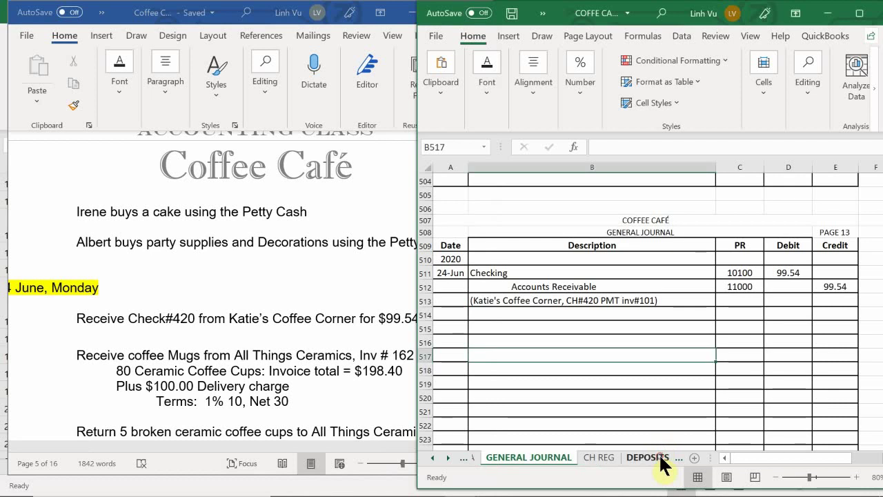
left_click(654, 459)
left_click(679, 458)
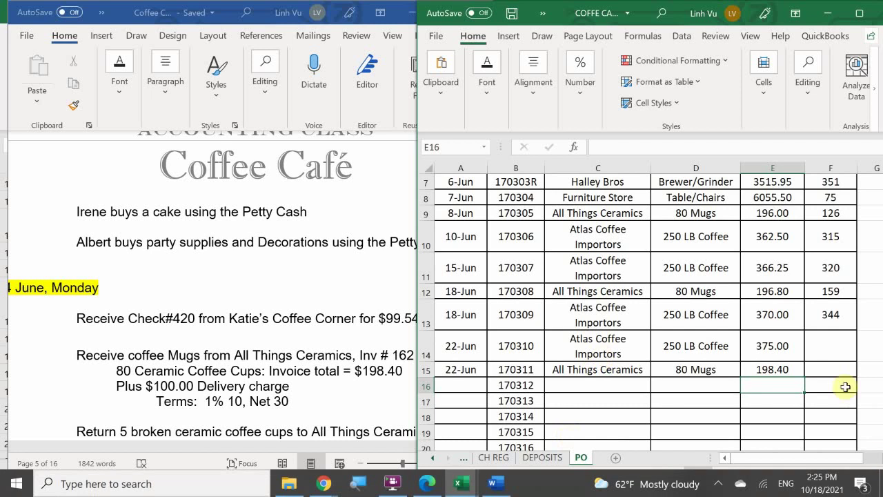
left_click(826, 374)
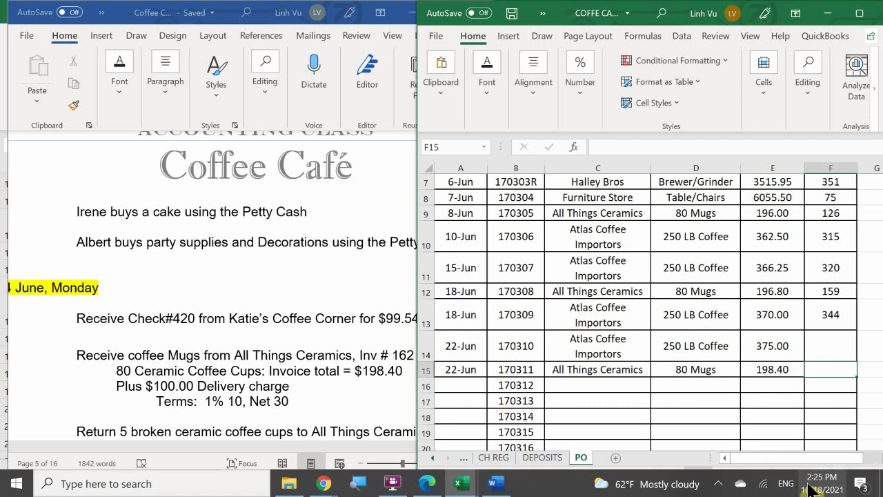
type("162")
key("Return")
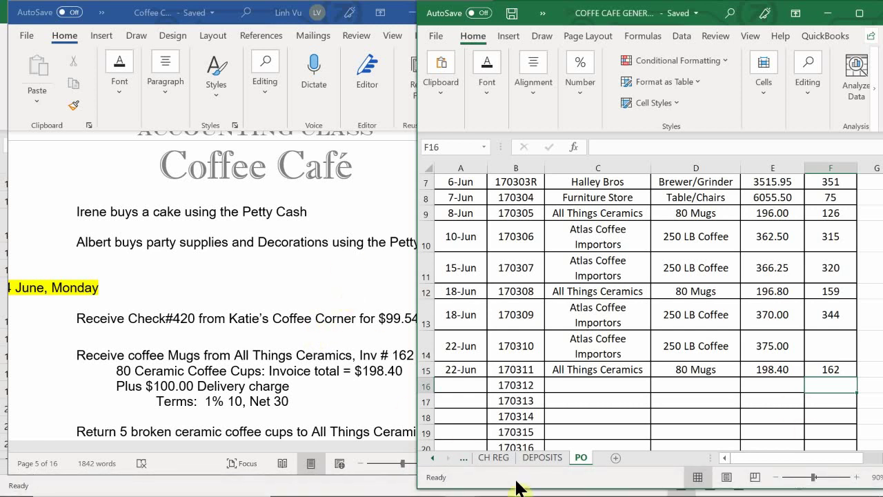
Return to the general journal sheet and date a new entry 6/24 in A515 on page 13.
left_click(433, 459)
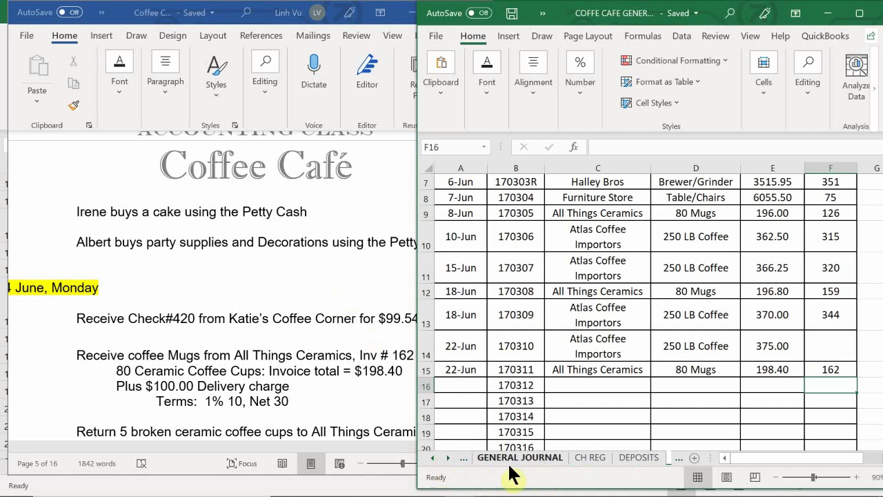
left_click(523, 460)
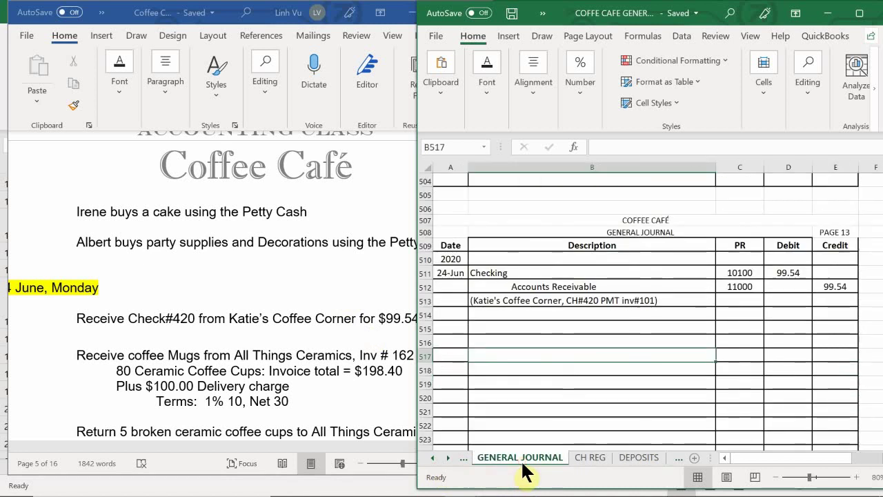
left_click(454, 329)
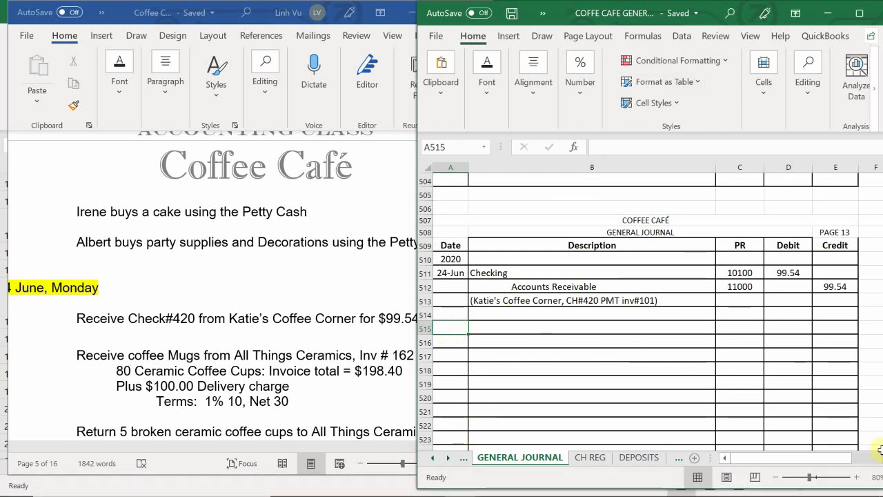
type("6/")
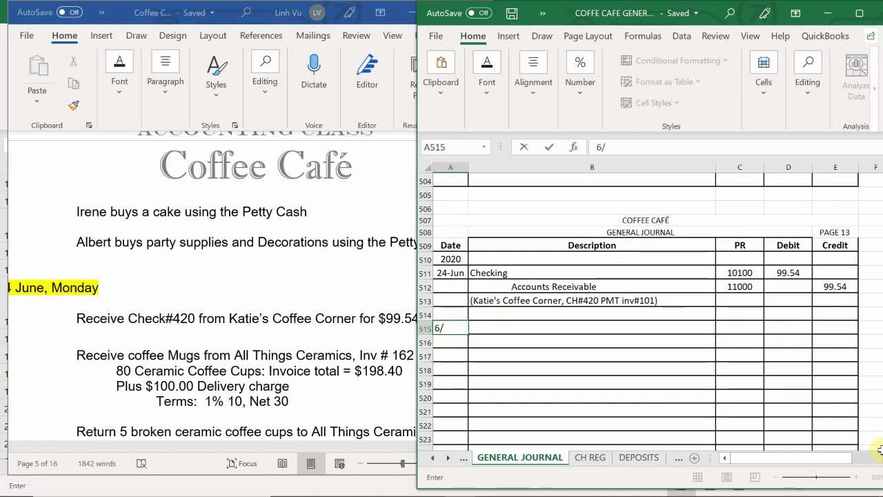
type("24")
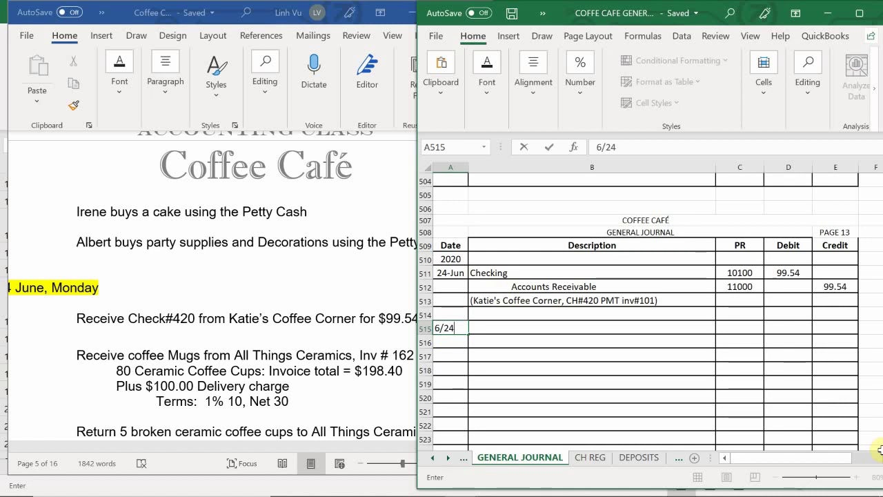
key("Tab")
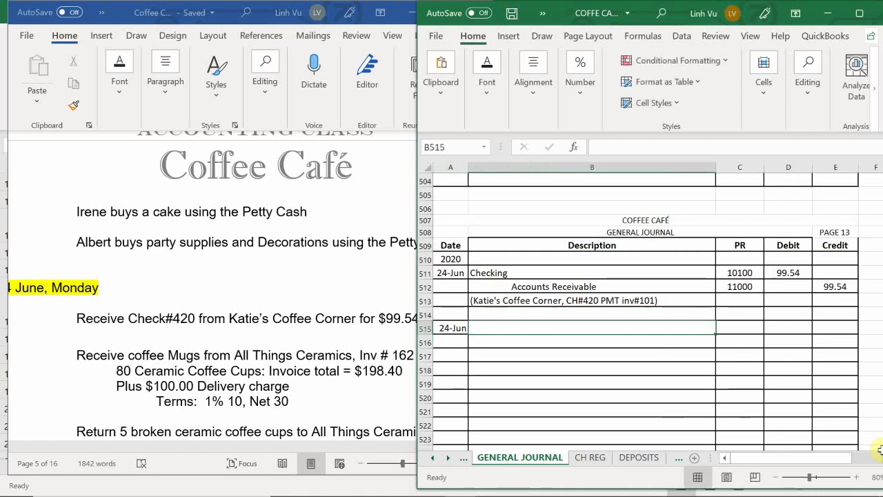
Enter Purchase Expense in B515 and Freight Expense in B516 as the debit accounts of the new journal entry.
type("C")
key("BackSpace")
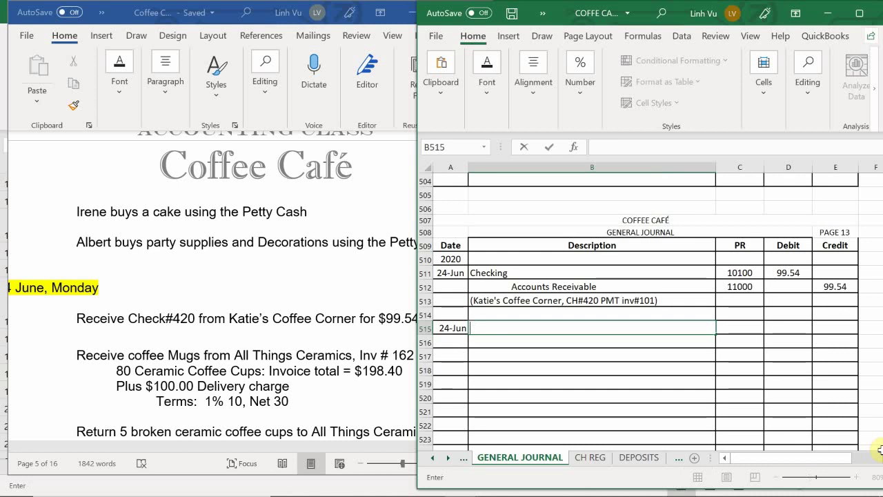
type("P")
key("BackSpace")
type("W")
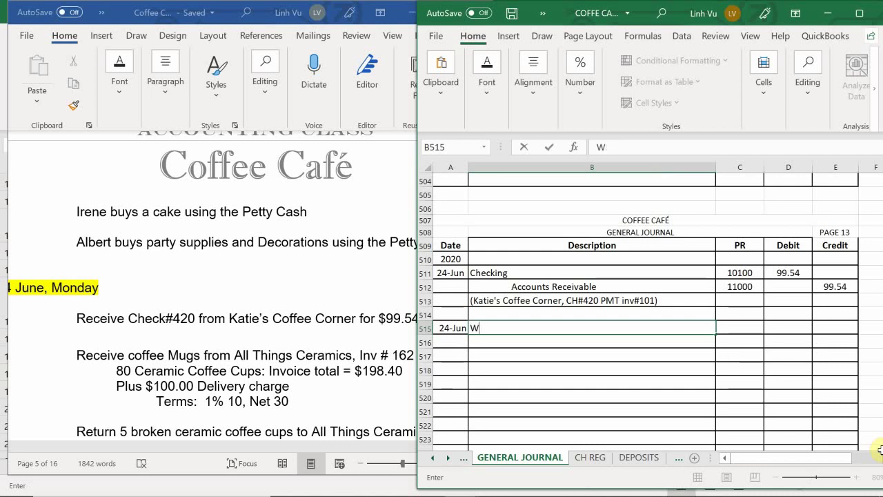
key("BackSpace")
type("(")
key("BackSpace")
type("Purchase Expense")
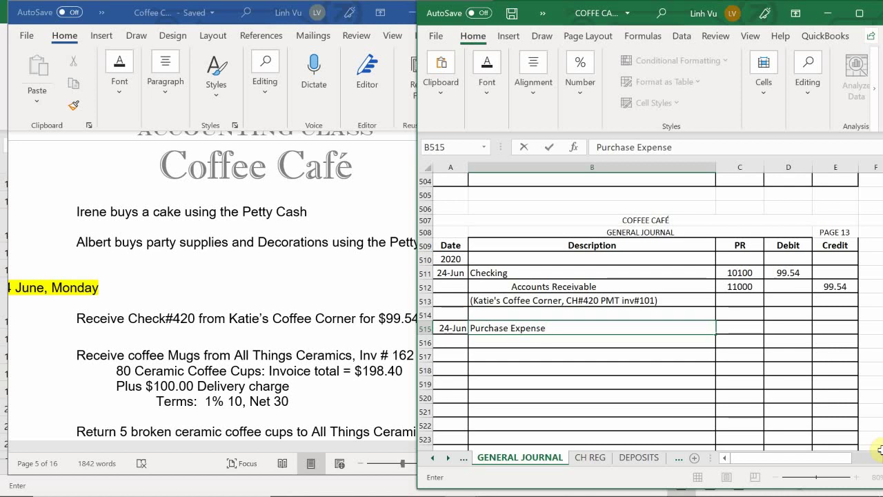
key("Return")
type("Freigh")
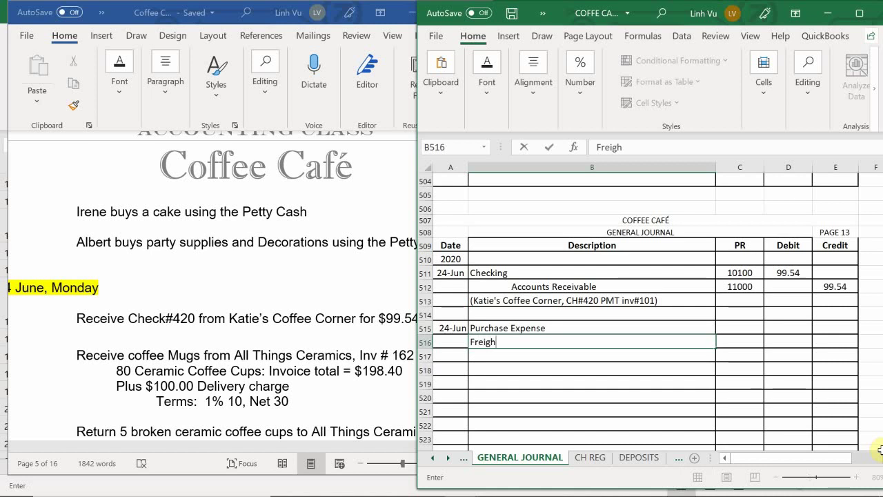
type("t Expense")
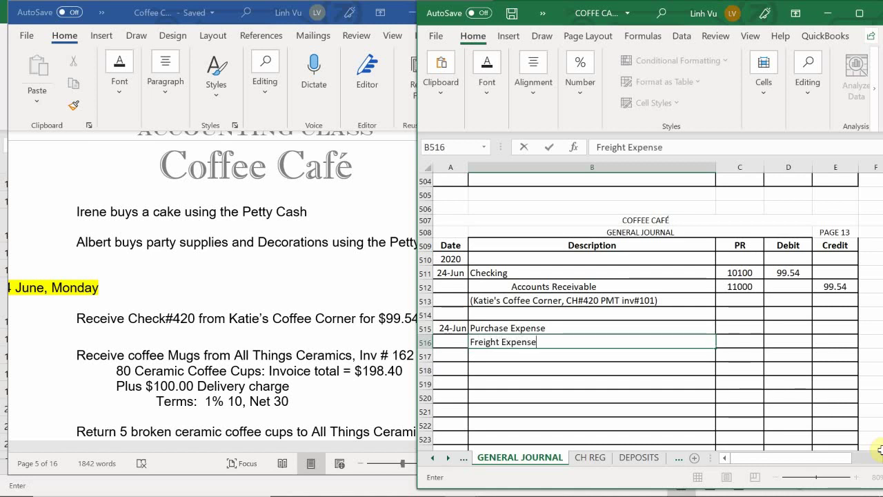
key("Return")
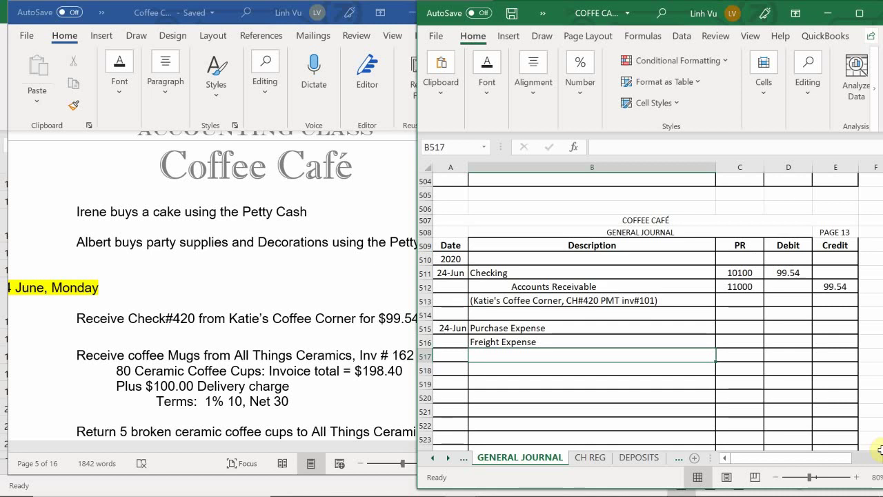
Select the Purchase Expense line's posting reference cell C515.
left_click(737, 328)
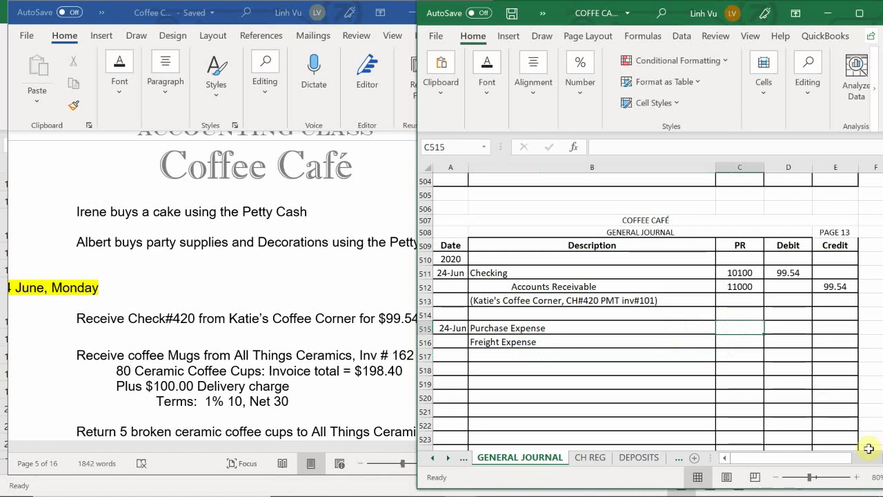
left_click(485, 358)
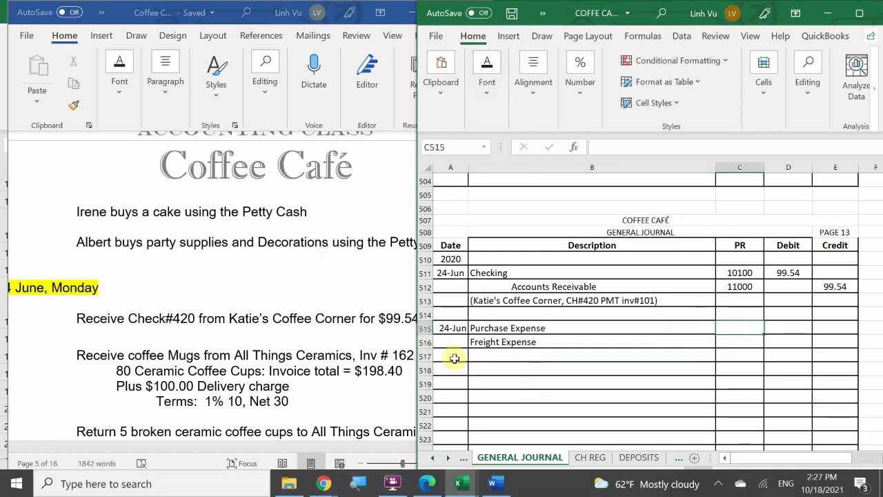
Add an indented Accounts Payable line in B517, below Freight Expense in the second 24-Jun journal entry.
left_click(487, 358)
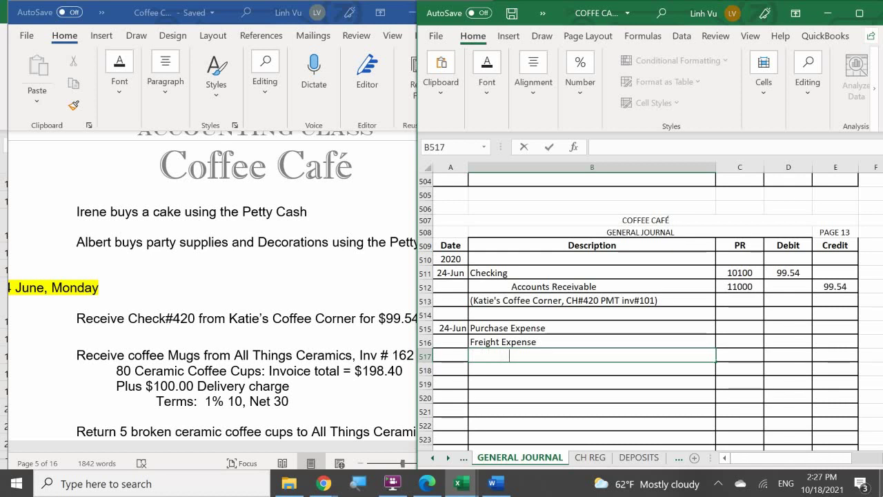
type("Acc")
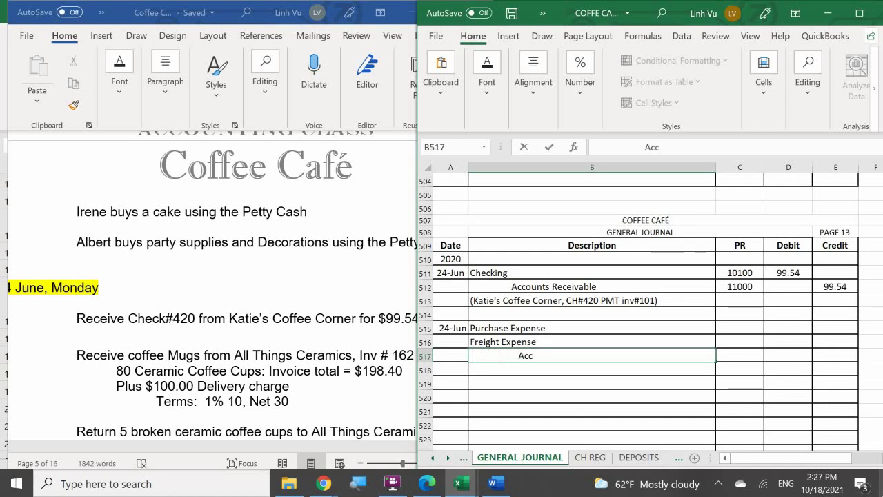
type("ounts Payable")
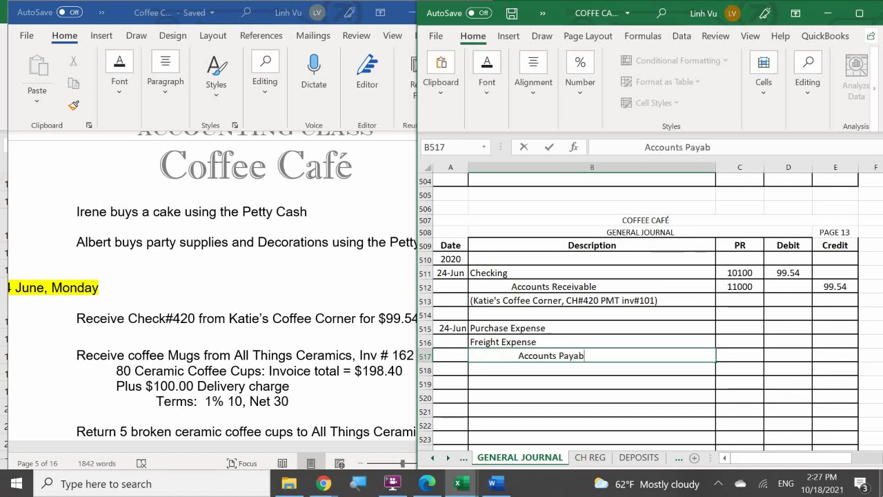
key("Tab")
Enter the PR codes 61000 for Purchase Expense, 60300 for Freight Expense and 20000 for Accounts Payable.
key("Up")
key("Up")
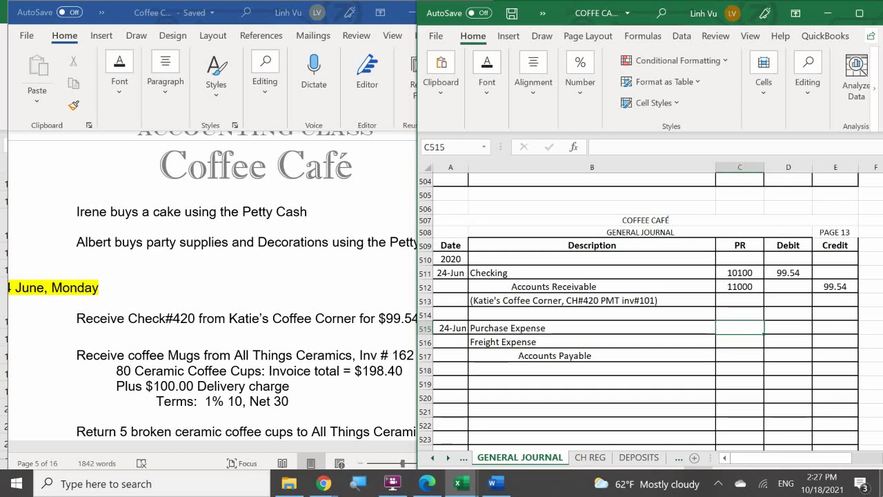
type("61000")
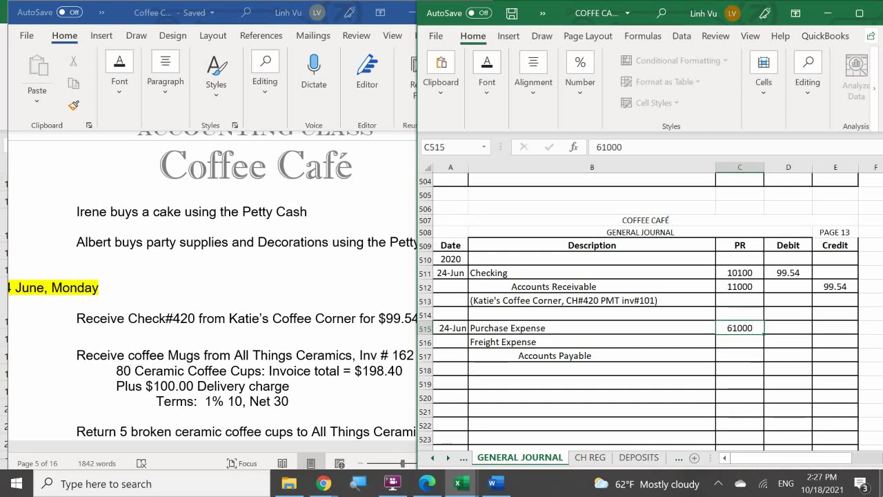
key("Return")
type("60300")
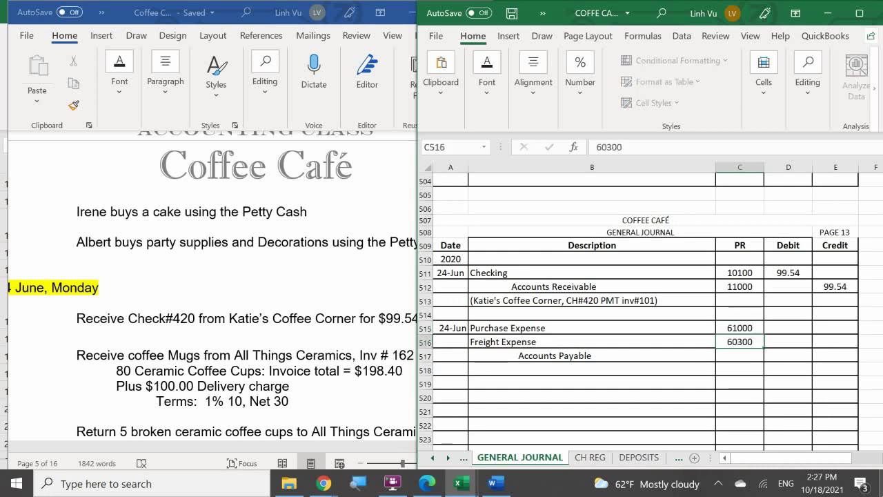
key("Return")
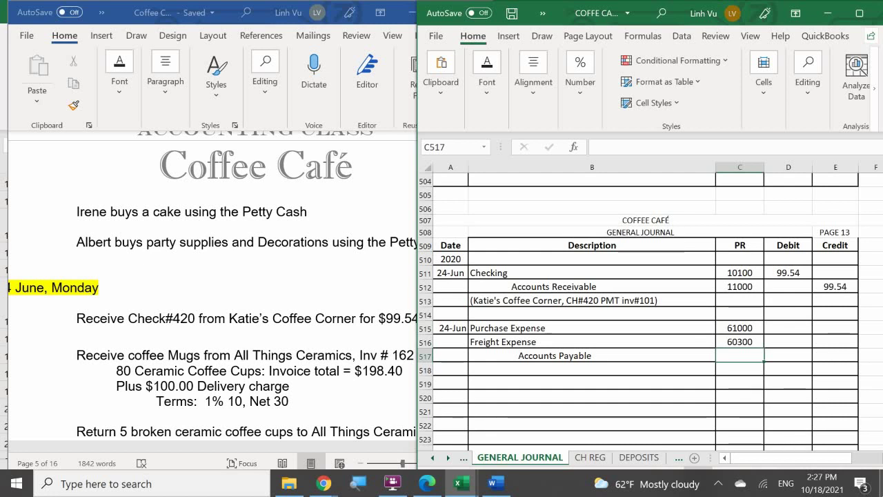
type("20000")
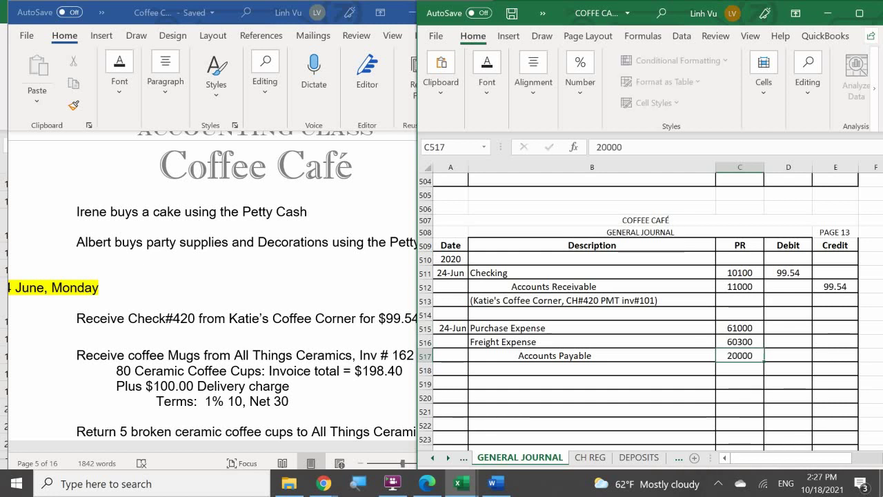
key("Return")
Enter the debits of 198.40 for Purchase Expense and 100 for Freight Expense in D515 and D516.
key("Right")
key("Up")
key("Up")
key("Up")
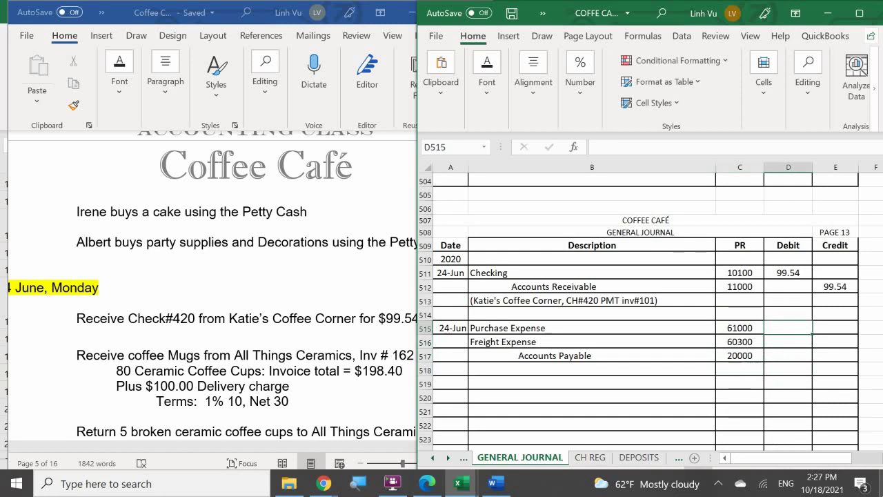
type("1")
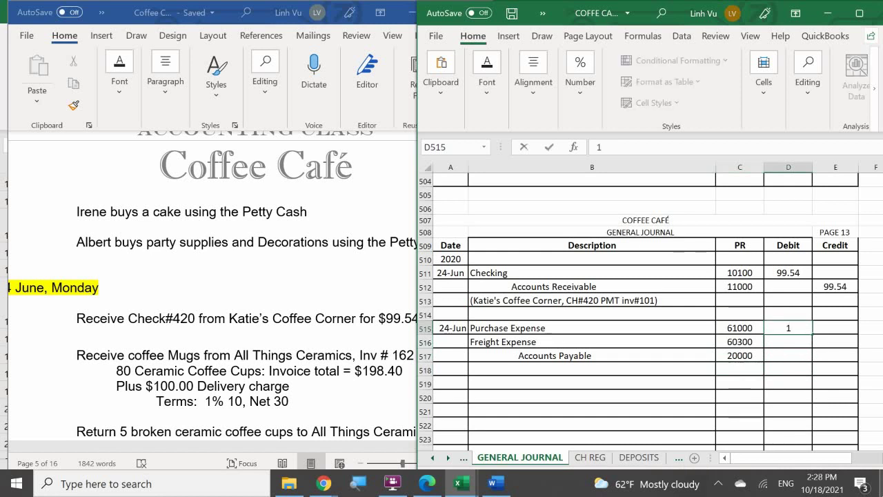
type("98.40")
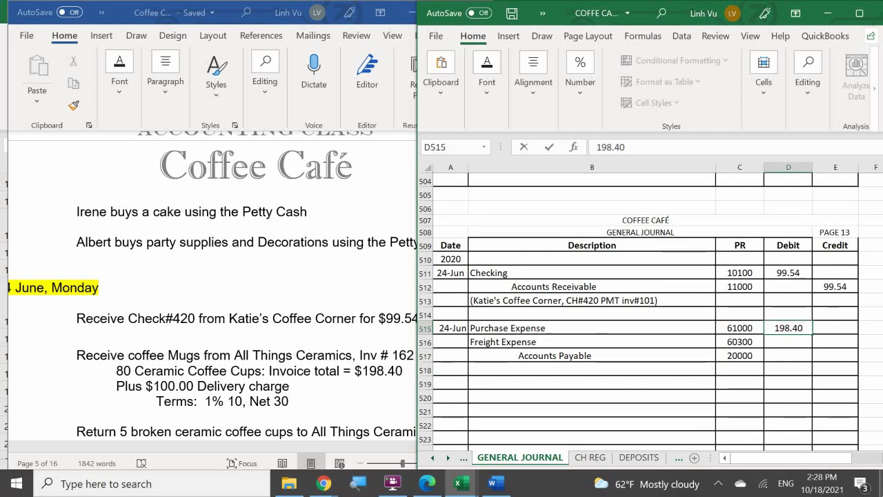
key("Return")
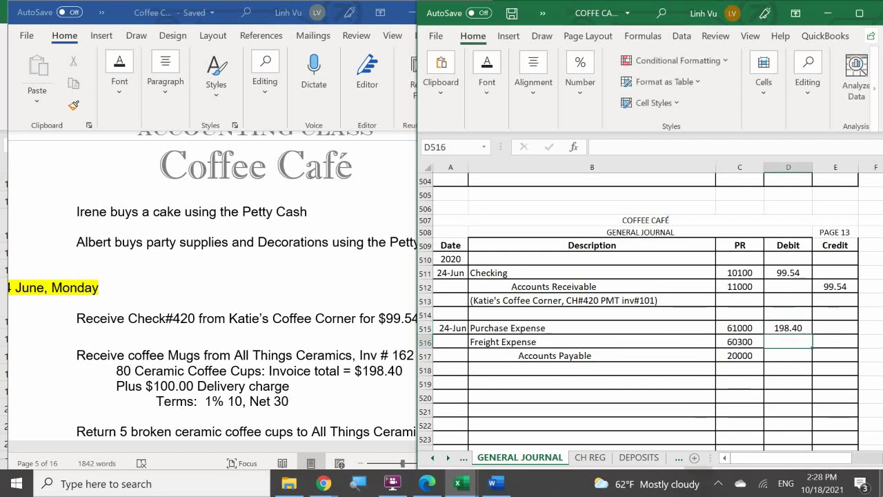
type("100")
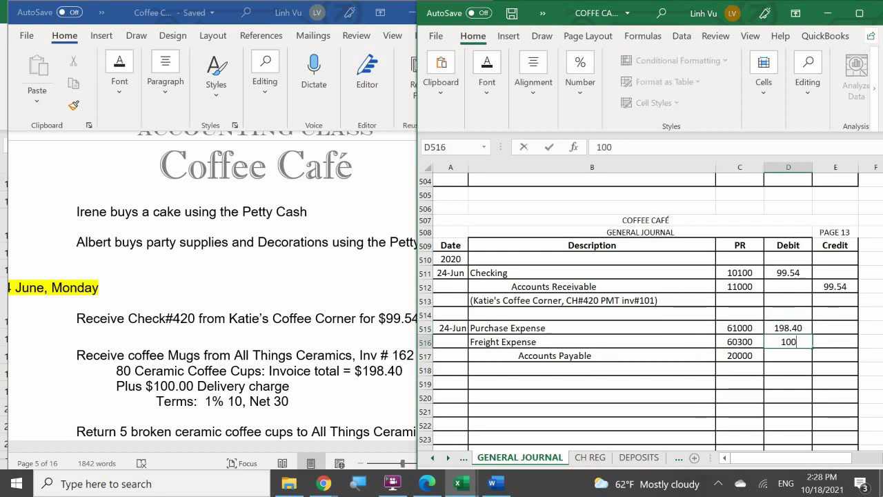
key("Return")
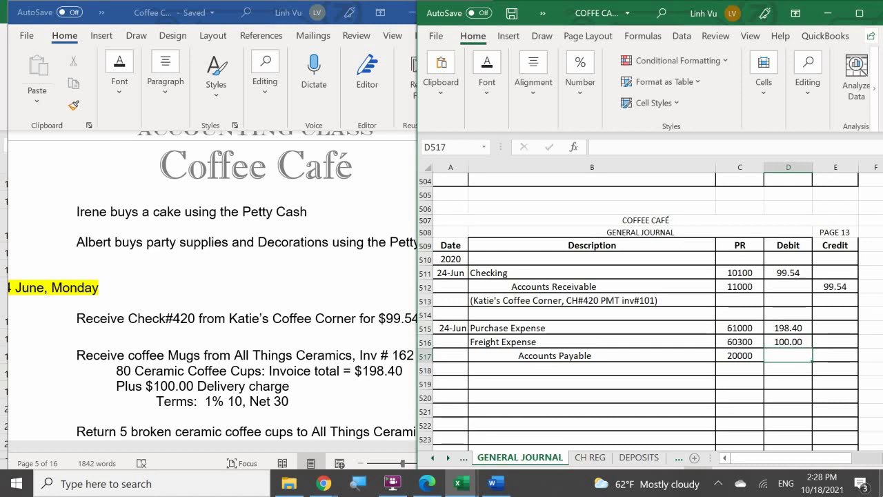
Calculate the Accounts Payable credit in E517 with the formula =D515+D516.
key("Right")
type("=")
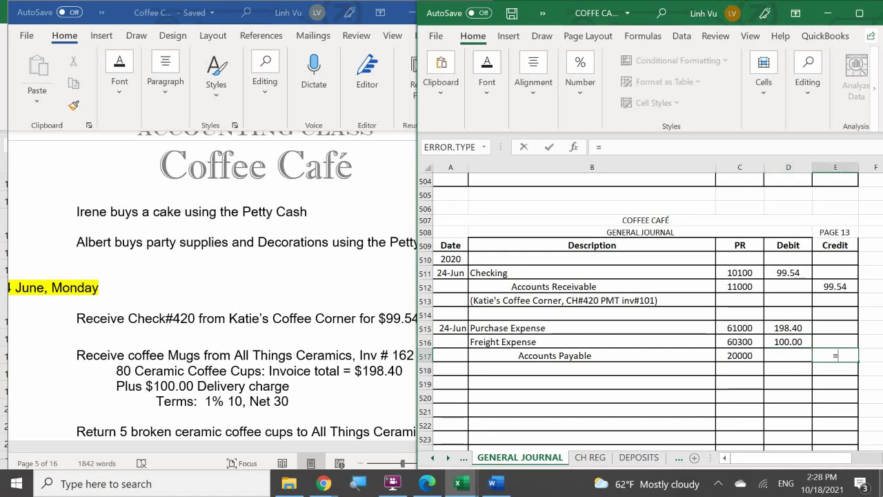
key("Left")
key("Up")
key("Up")
type("+")
key("Left")
key("Up")
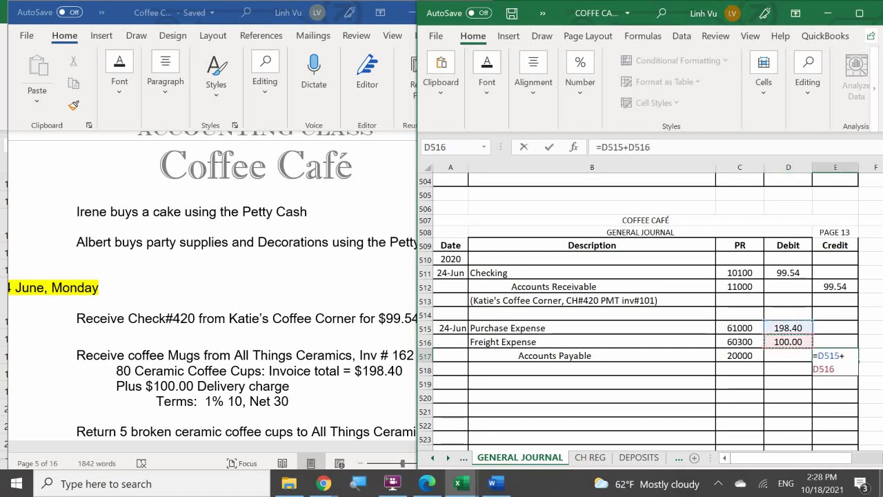
key("Return")
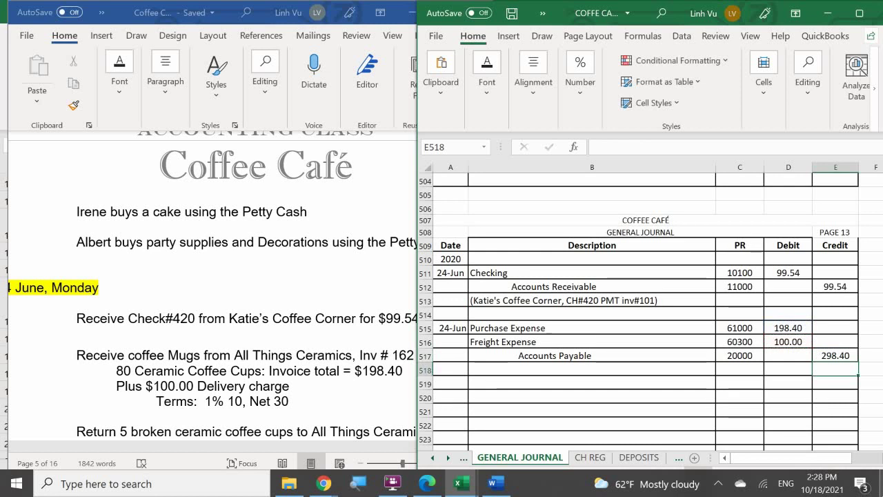
Add the explanation "(All Things Ceramics, 80 Mugs, INV#162, 1% 10 net 30)" in B518 under the Accounts Payable line.
scroll(862, 410, "down", 1)
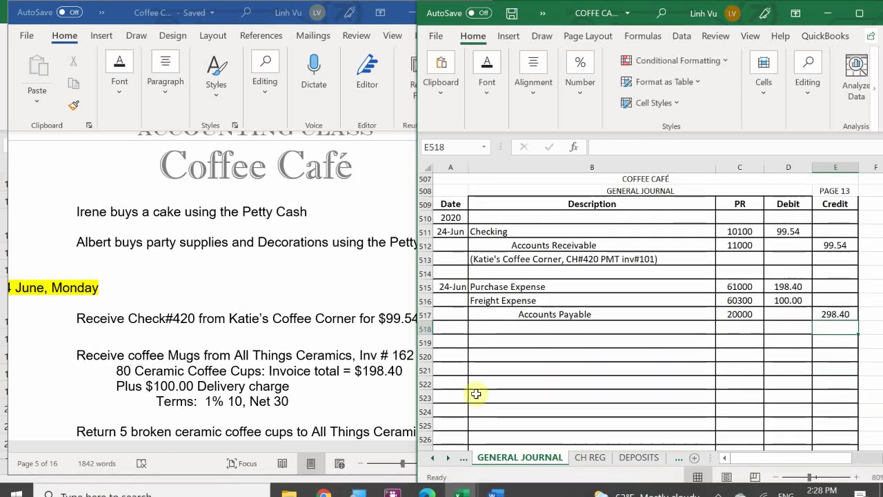
scroll(511, 349, "up", 1)
left_click(486, 370)
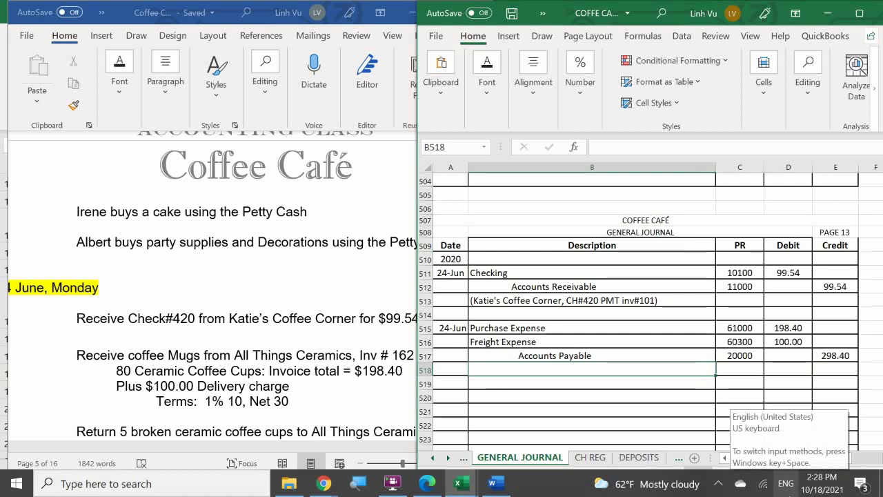
type(")")
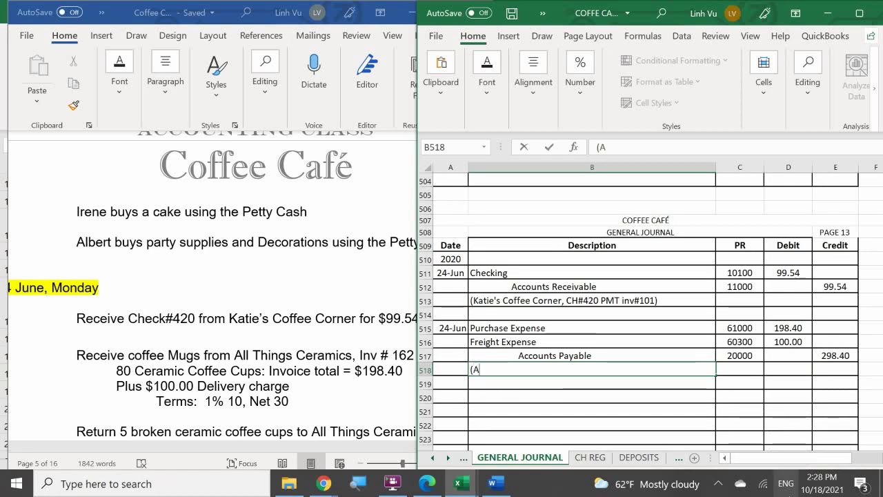
type("hi")
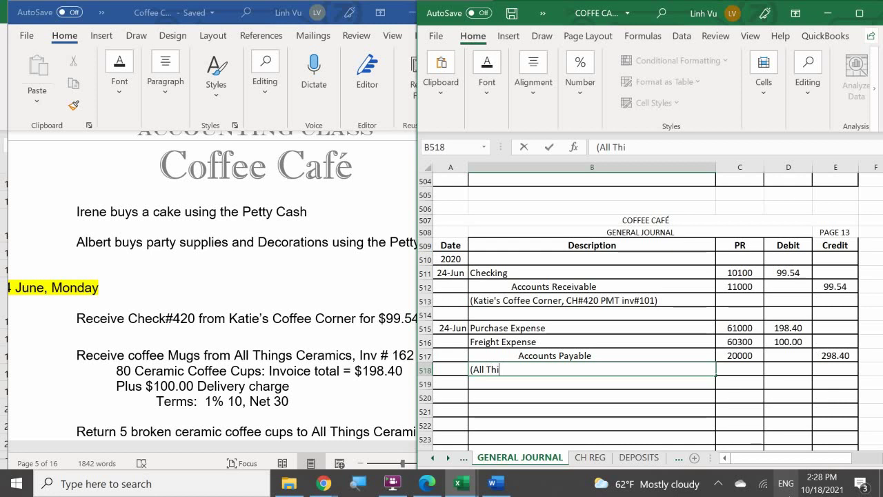
type("ngs Cerami")
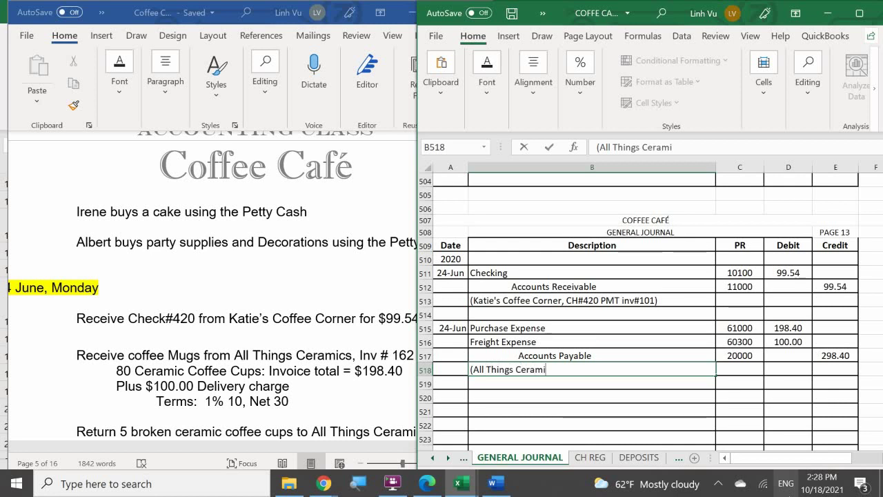
type("cs, ")
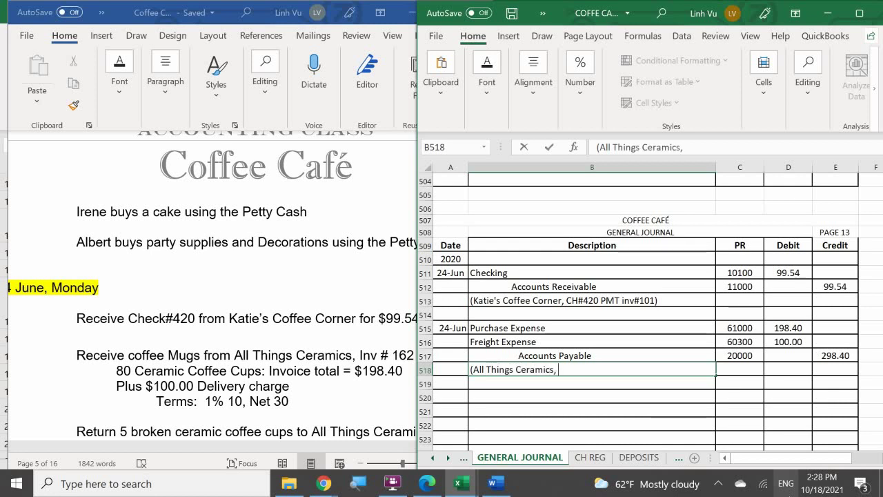
type("80")
type(" C")
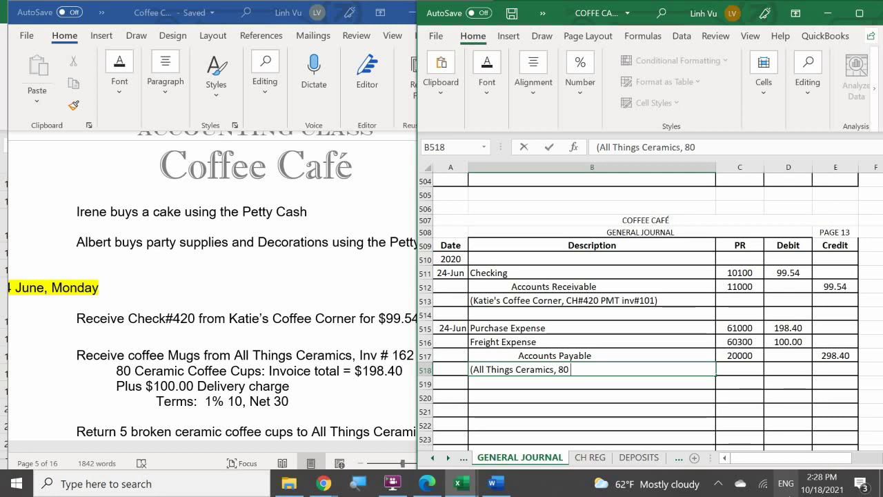
key("BackSpace")
type("Mugs, ")
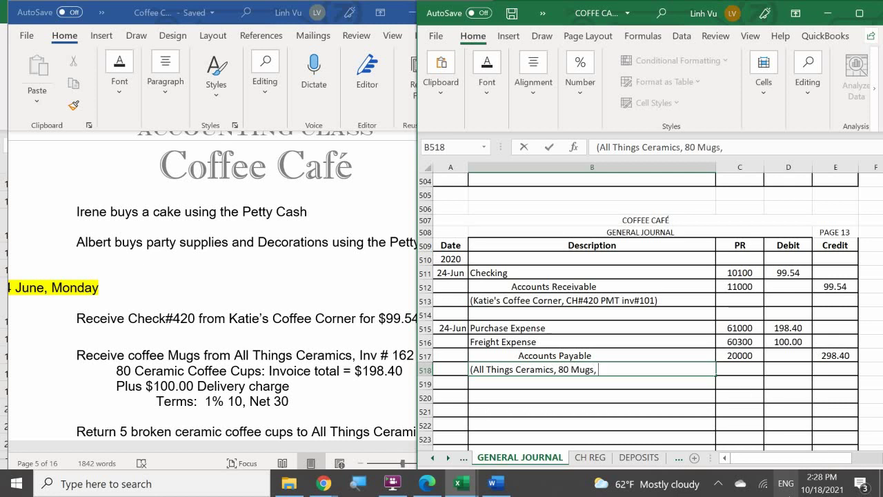
type("INV#162")
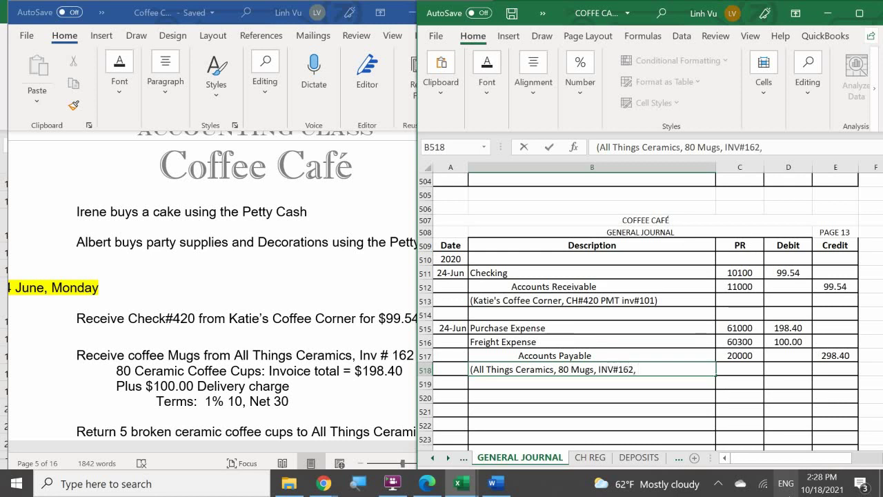
type(",")
type(" 1")
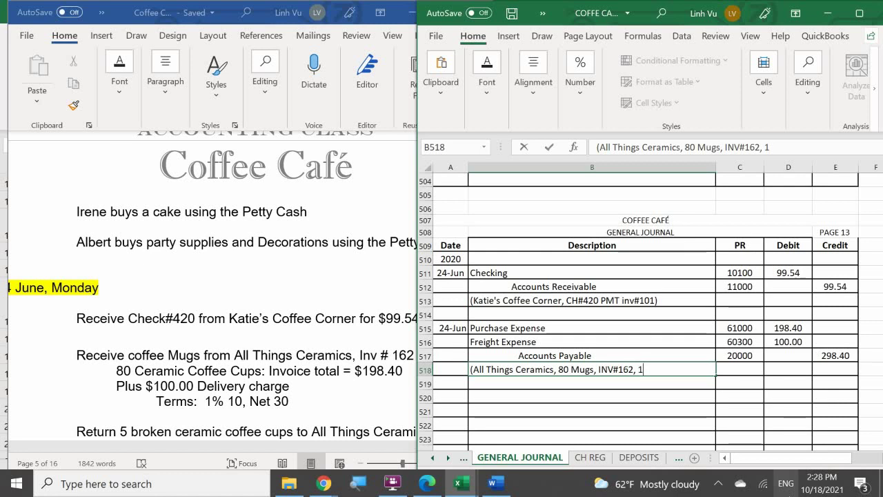
type("% 10 net")
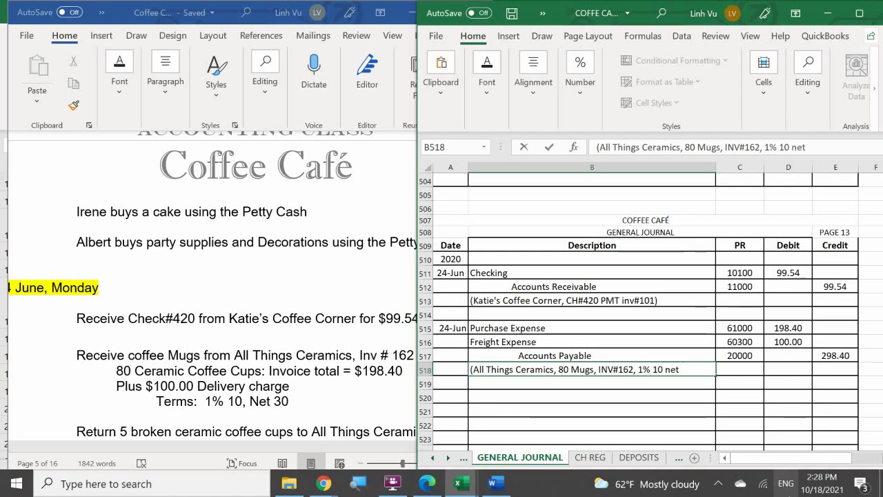
type(" 30")
type(")")
key("Return")
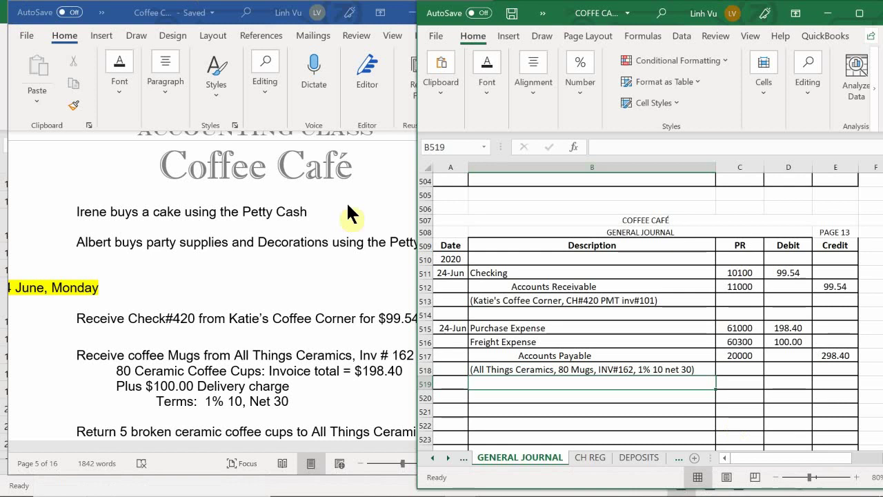
Switch to the COFFEE CAFE GENERAL LEDGER ANSWERS 8.2 workbook.
scroll(583, 337, "down", 1)
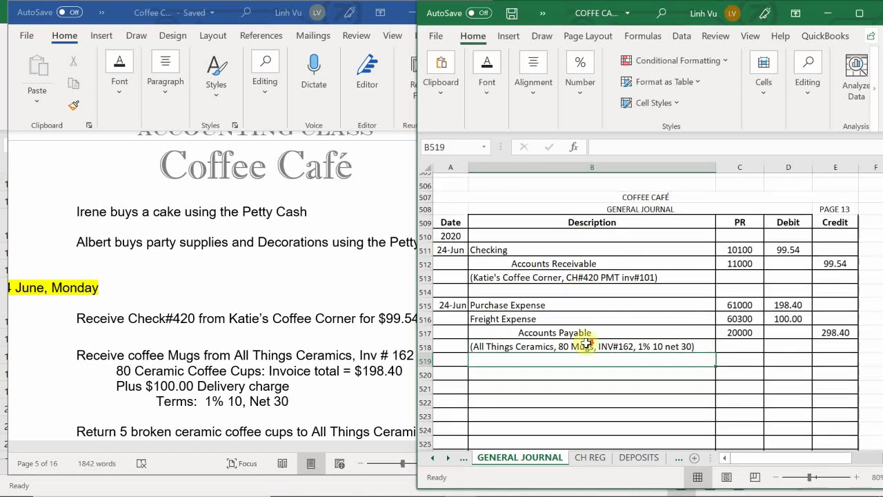
scroll(585, 342, "up", 1)
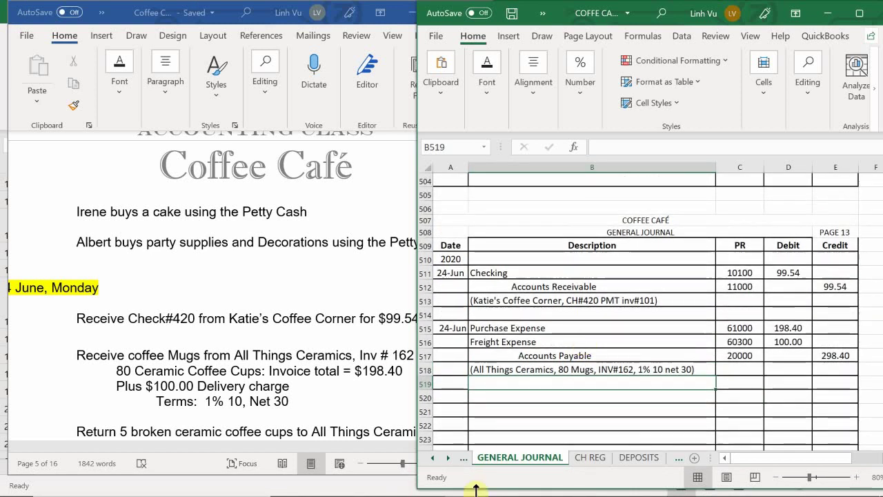
mouse_move(498, 492)
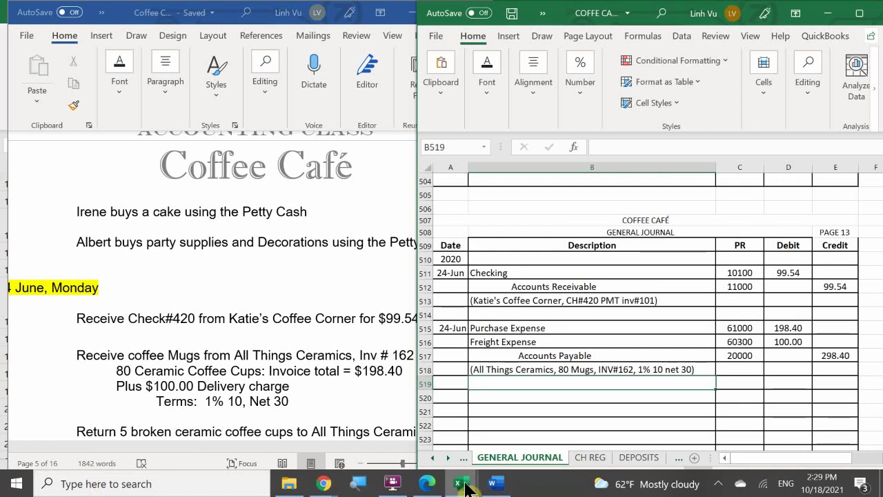
mouse_move(458, 483)
mouse_move(407, 447)
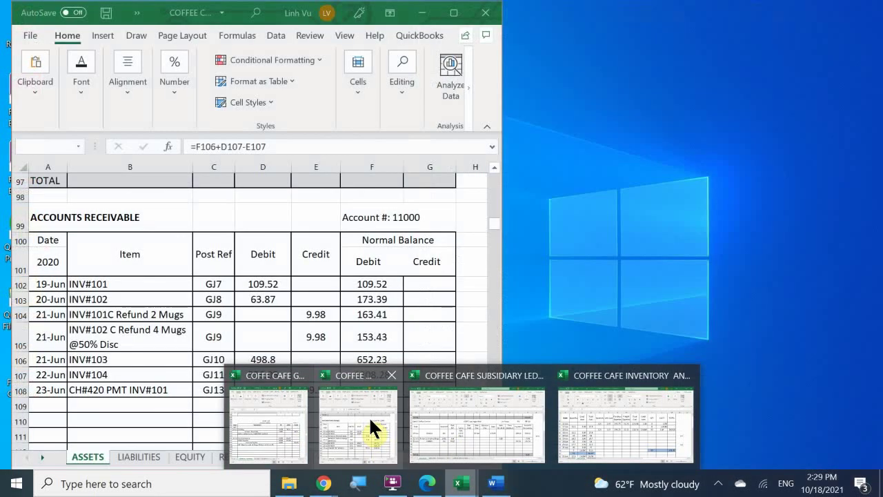
left_click(370, 418)
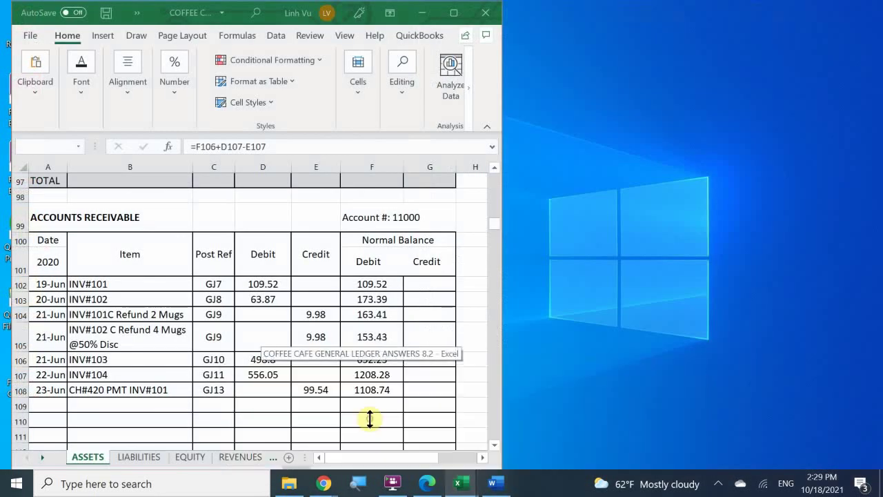
mouse_move(490, 491)
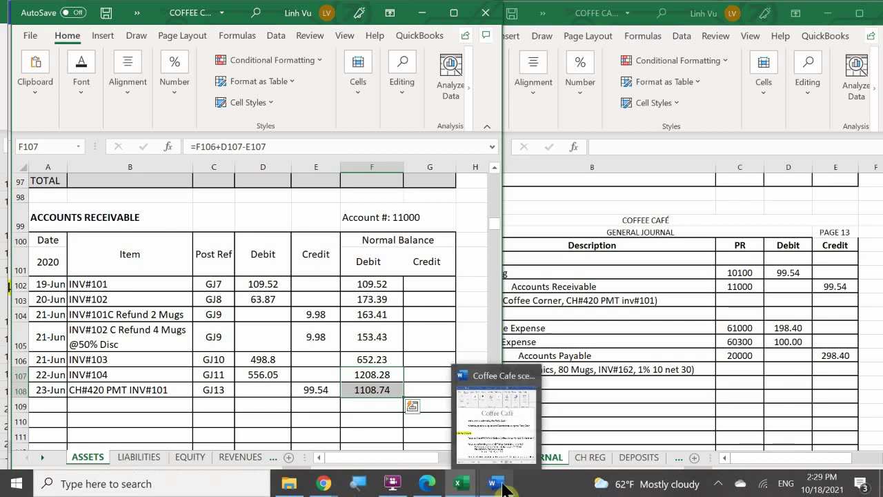
Go to the EXPENSES - OP sheet of the general ledger workbook.
left_click(371, 402)
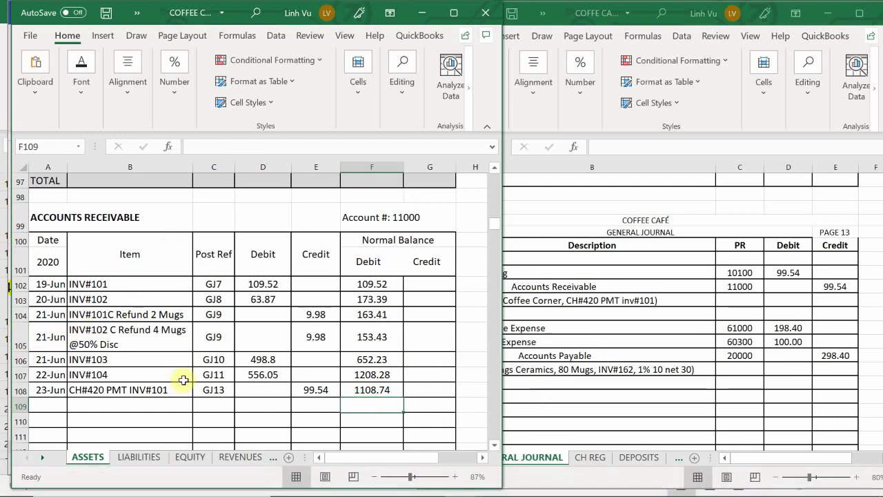
left_click(243, 457)
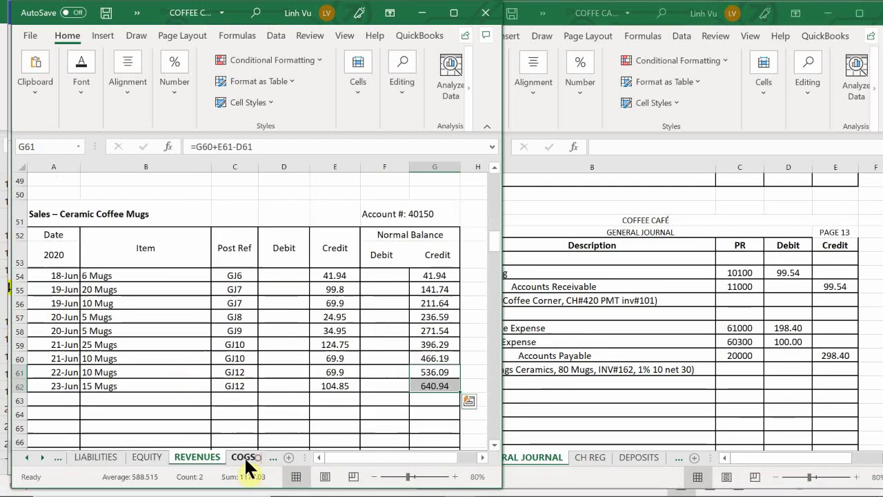
left_click(245, 457)
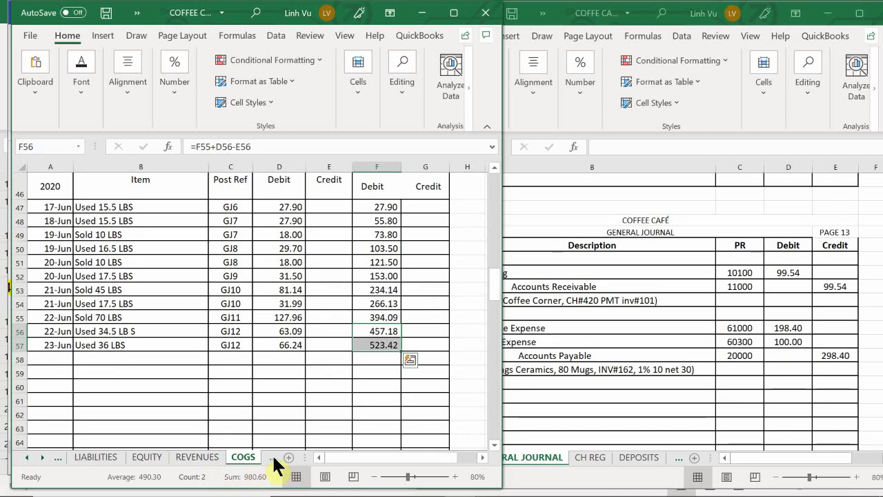
left_click(273, 457)
left_click(198, 374)
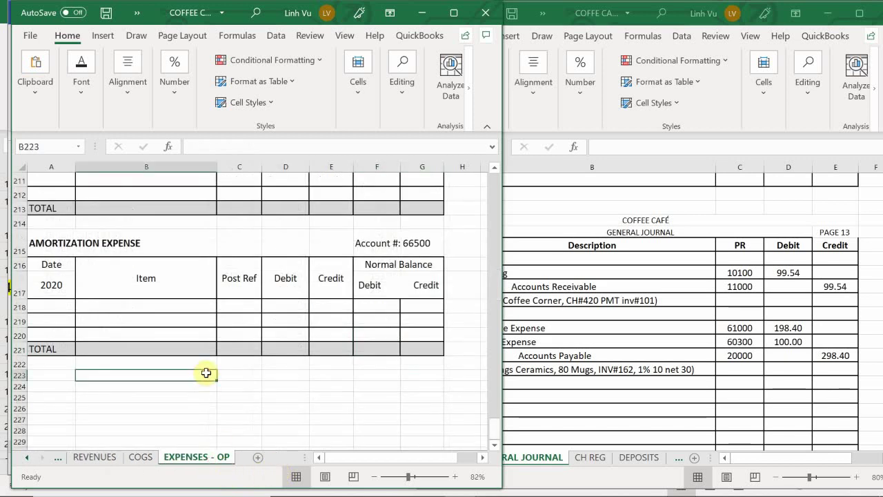
Find the Purchase Expense account (61000) and date its first empty row 6/24 in A144.
scroll(191, 369, "up", 20)
scroll(162, 358, "up", 20)
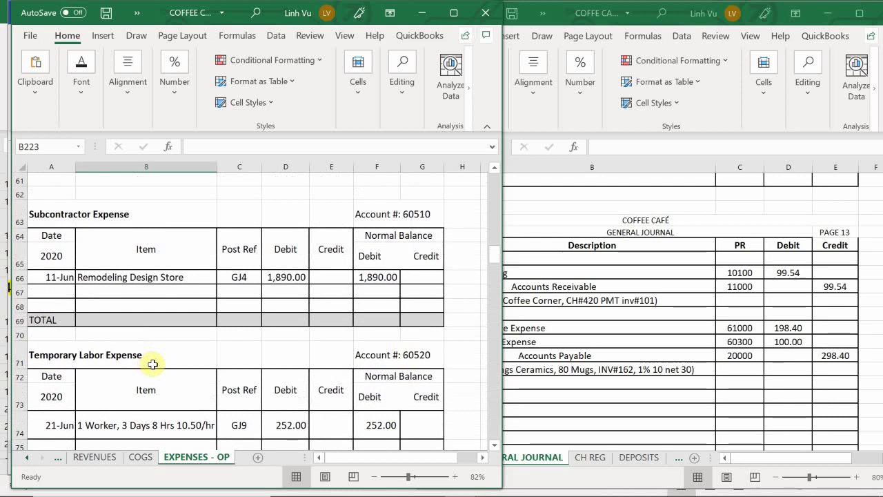
scroll(151, 364, "up", 5)
scroll(150, 367, "down", 17)
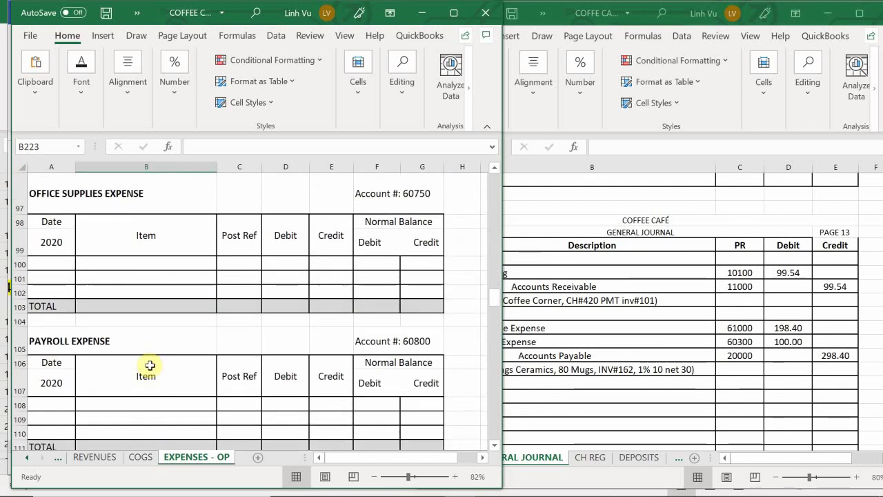
scroll(149, 367, "down", 7)
scroll(150, 366, "down", 2)
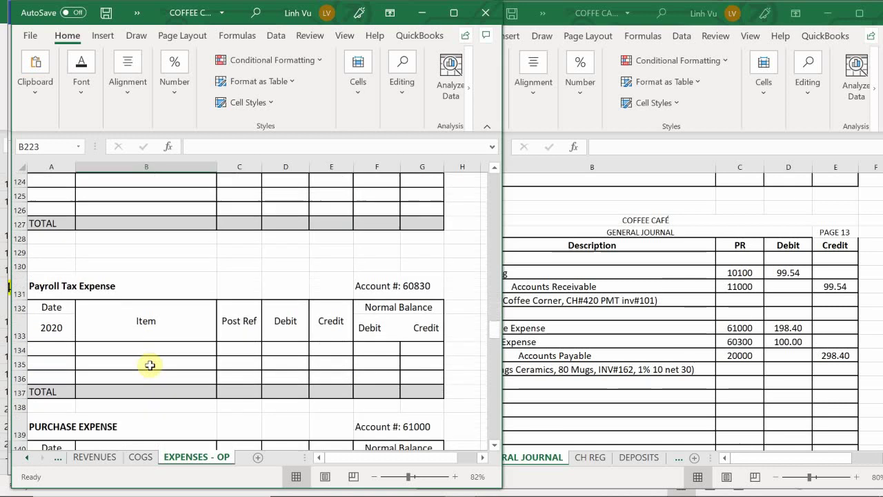
scroll(150, 365, "down", 1)
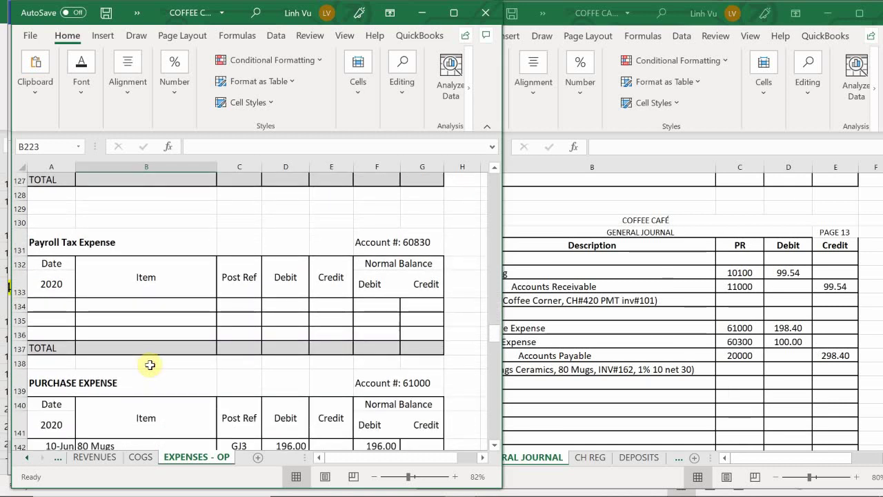
scroll(150, 365, "down", 2)
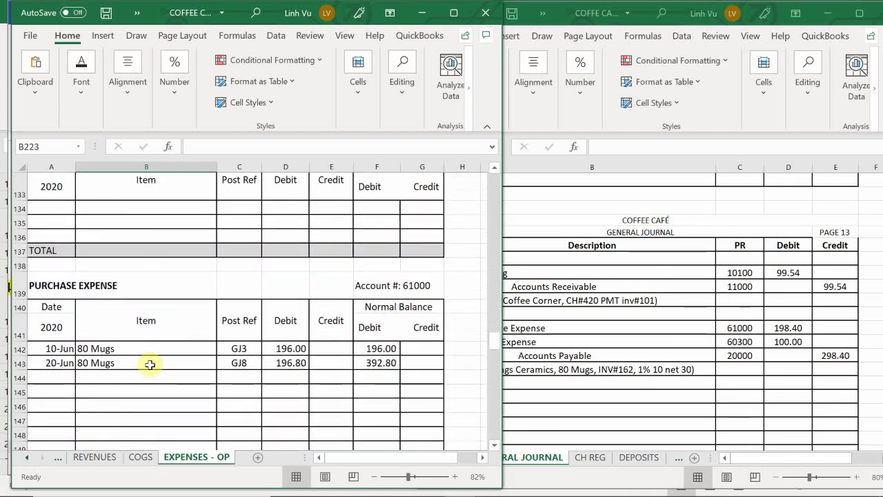
left_click(48, 377)
type("9")
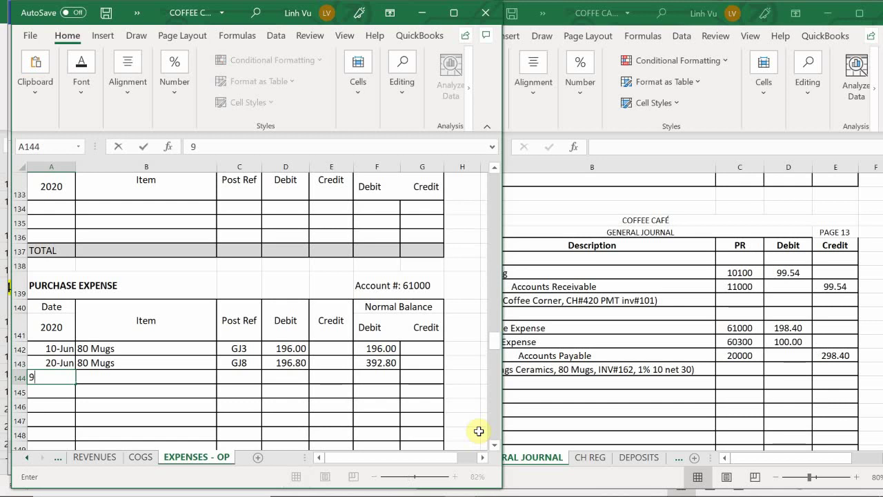
key("BackSpace")
key("BackSpace")
type("6/23")
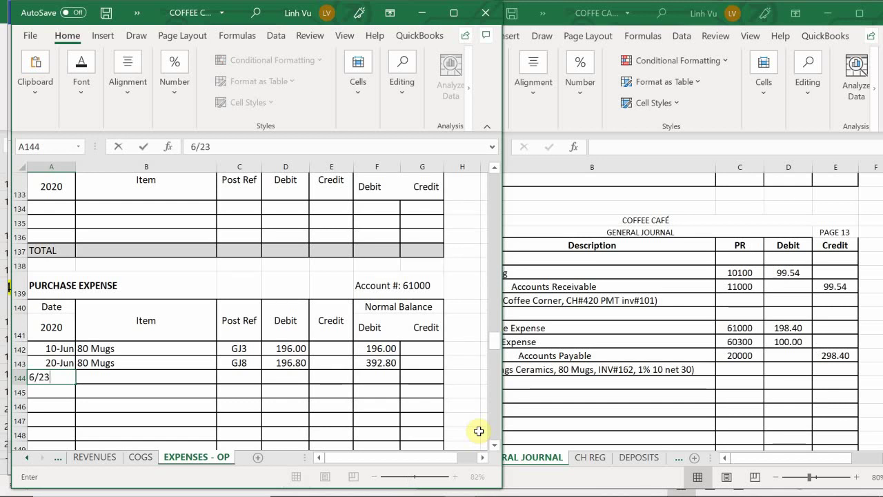
type("4")
key("Tab")
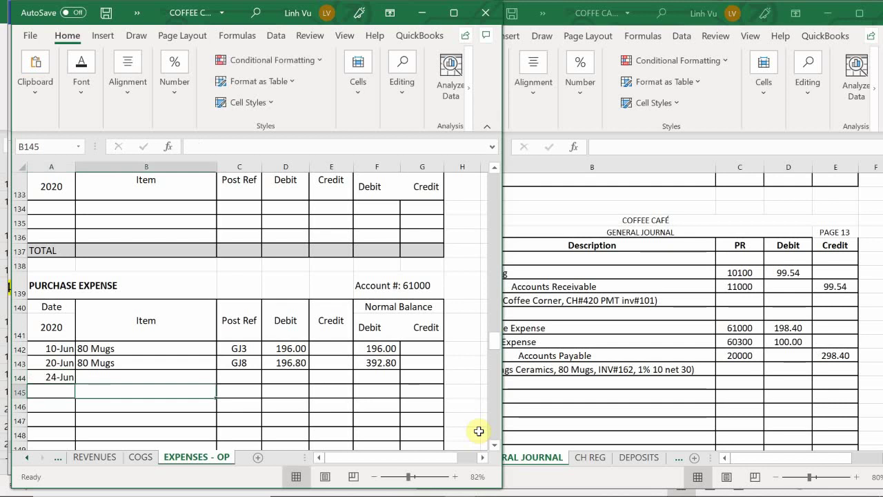
Fill B144 of Purchase Expense with a reference to the 80 Mugs item above and set the post reference to GJ13.
type("=")
key("Up")
key("Tab")
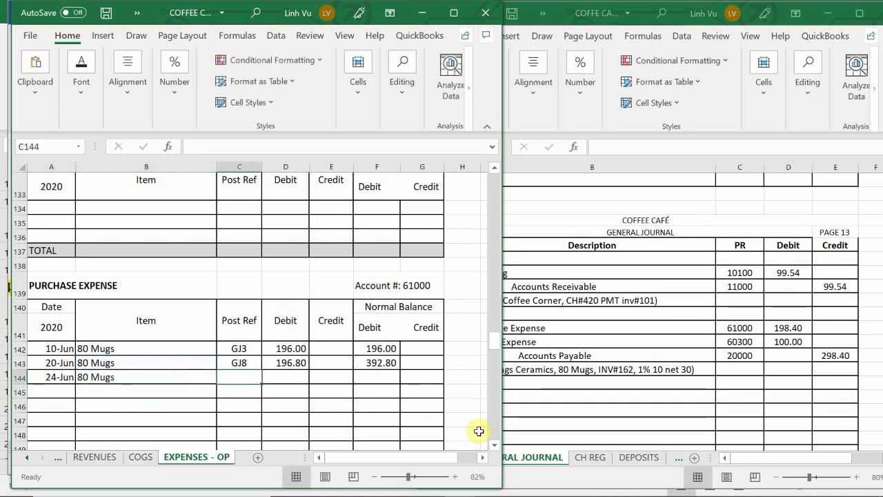
type("GJ13")
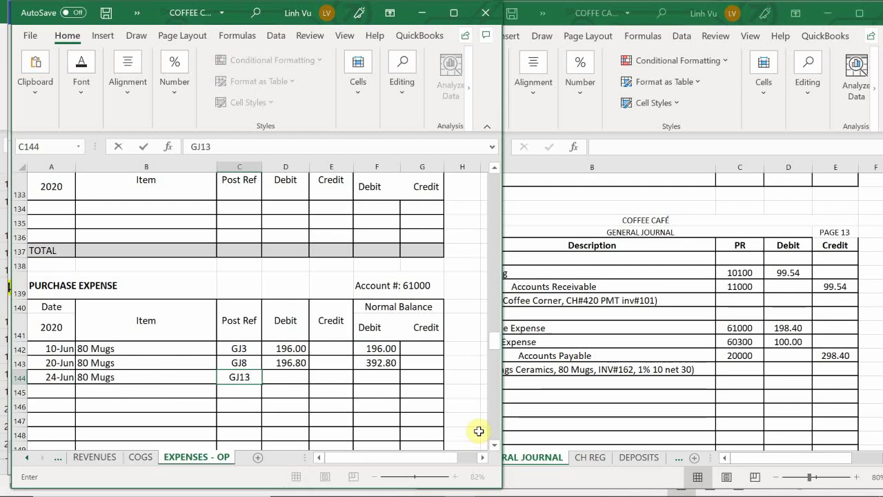
key("Tab")
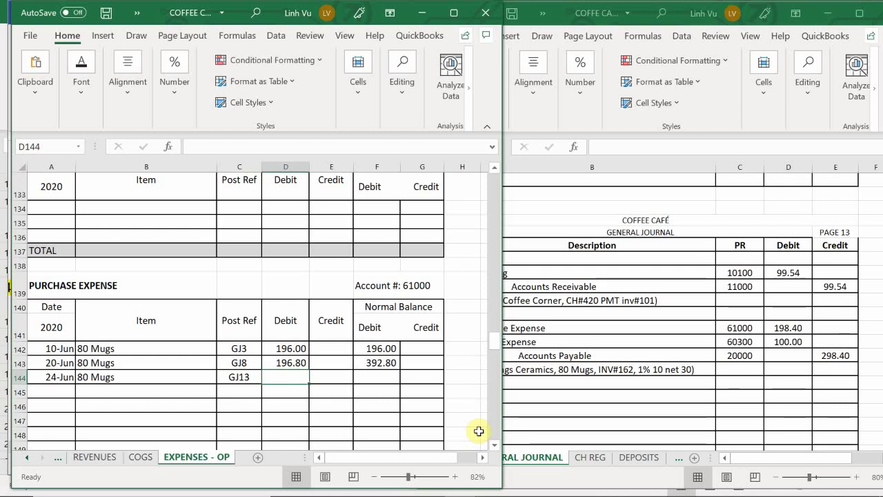
Enter the 198.40 debit in D144 and extend the running debit balance formula from F143 to F144.
type("1")
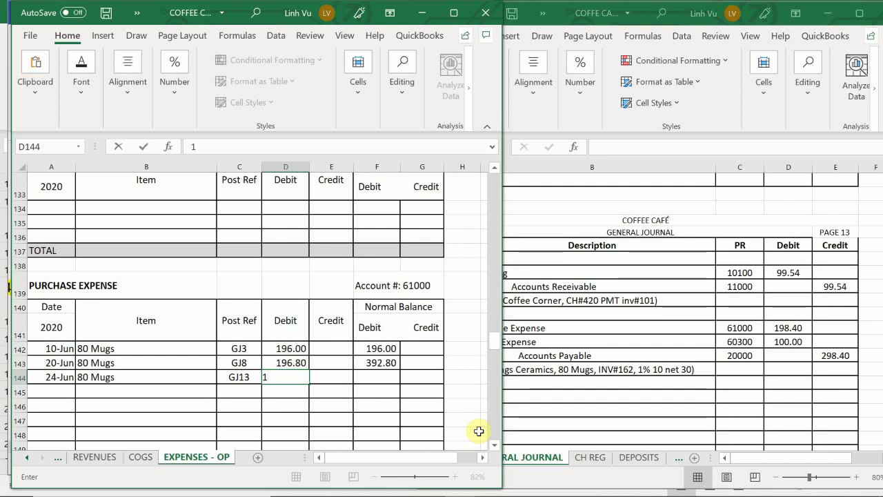
type("98.40")
key("Return")
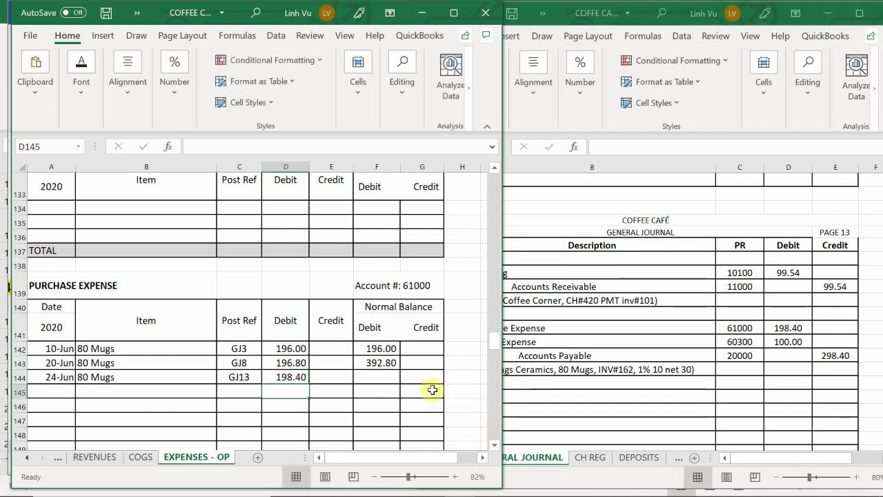
left_click(386, 362)
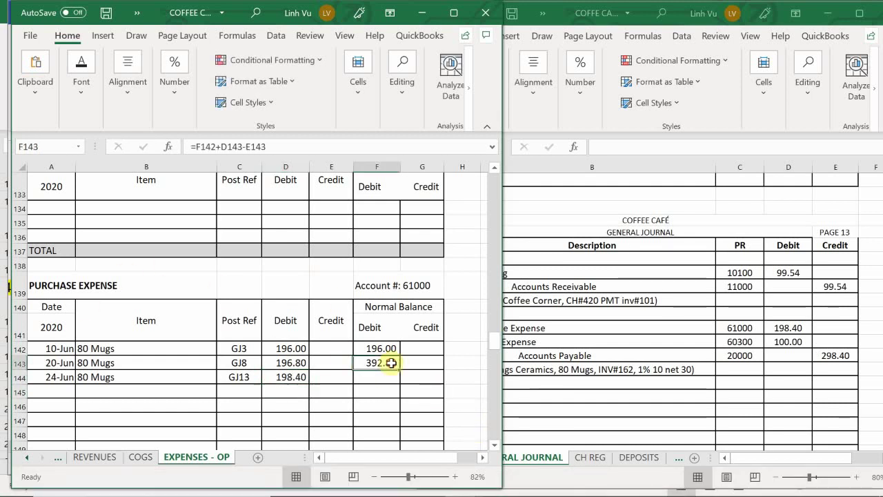
left_click_drag(401, 371, 400, 384)
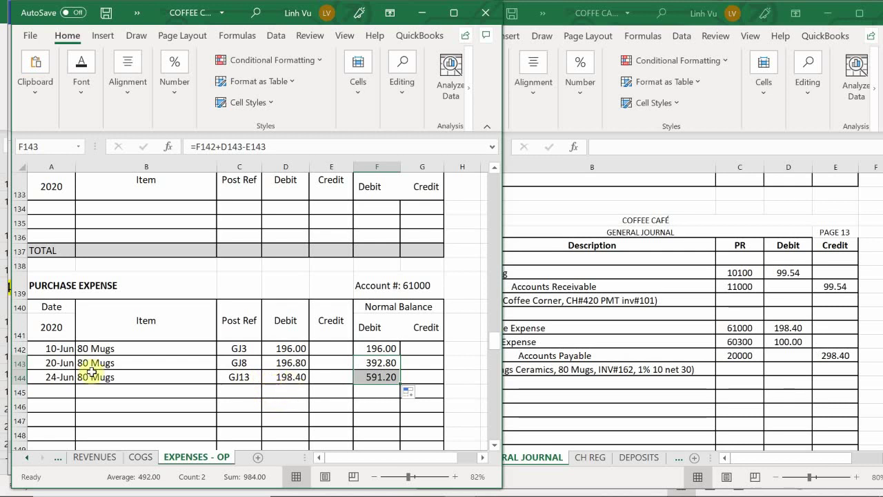
Find the Freight Expense account (60300) and date its first empty row 6/24 in A39.
left_click(128, 414)
scroll(128, 385, "up", 20)
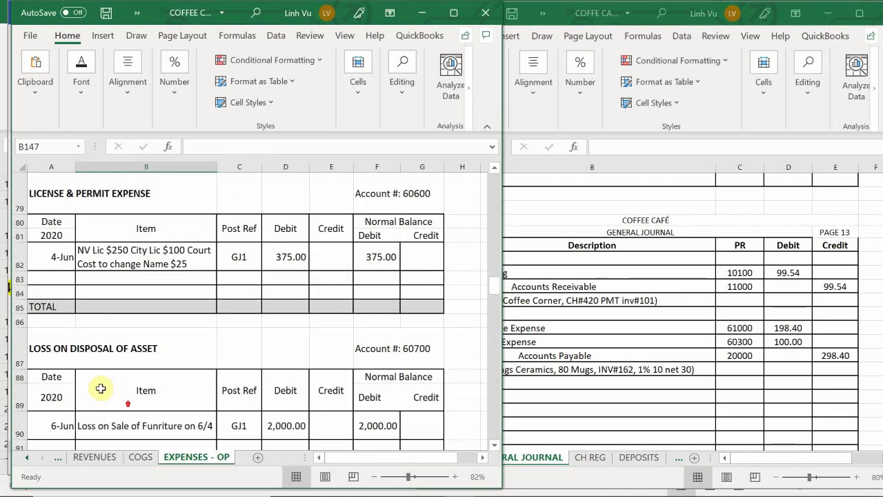
scroll(95, 383, "down", 10)
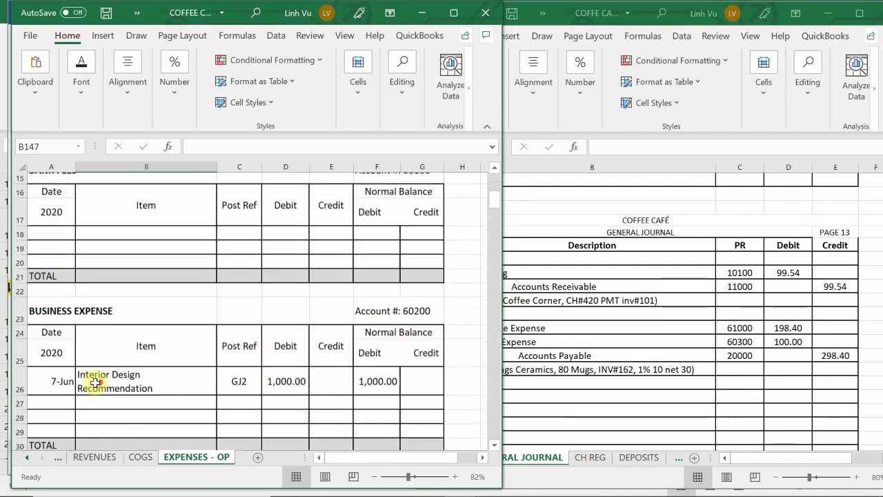
scroll(95, 383, "up", 1)
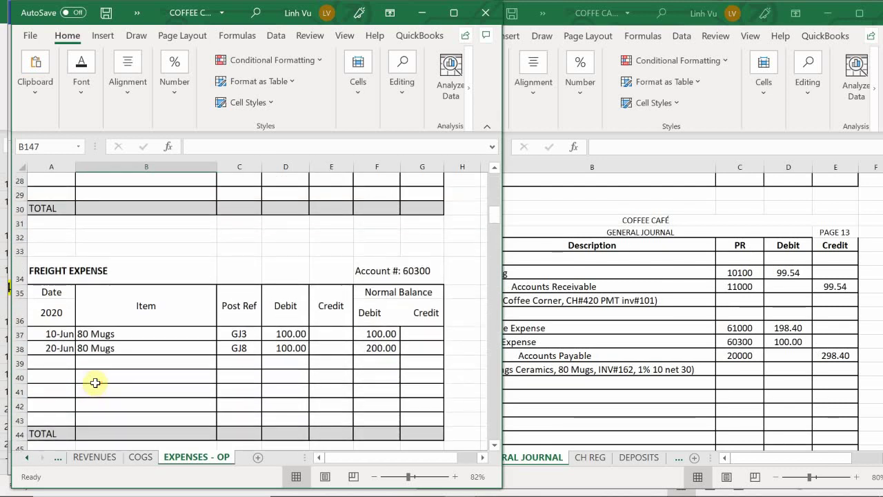
scroll(95, 382, "down", 1)
scroll(43, 389, "up", 3)
scroll(55, 401, "down", 2)
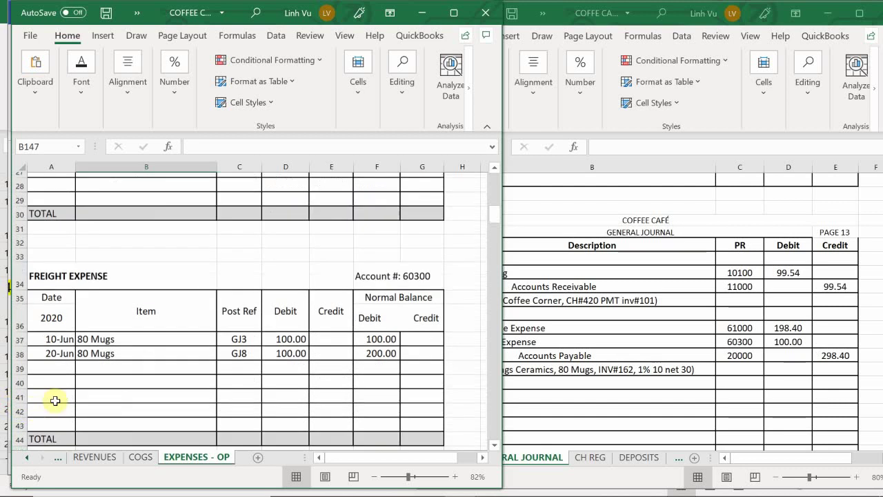
left_click(66, 362)
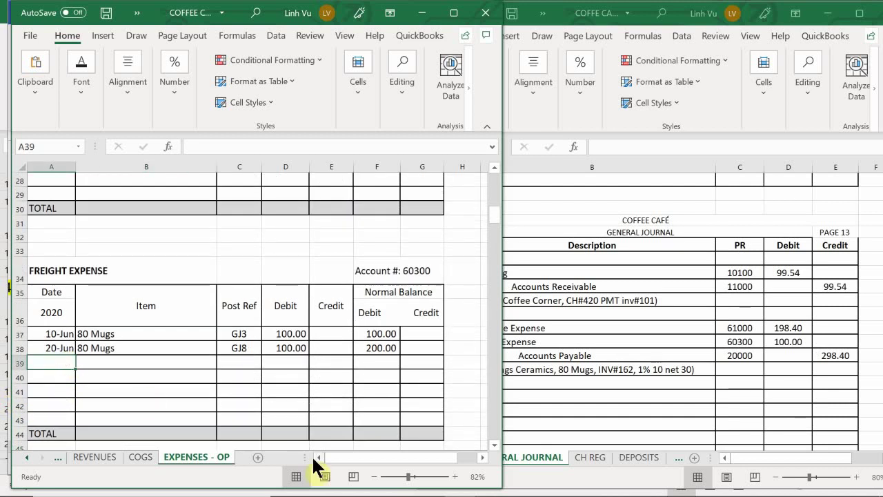
type("6/")
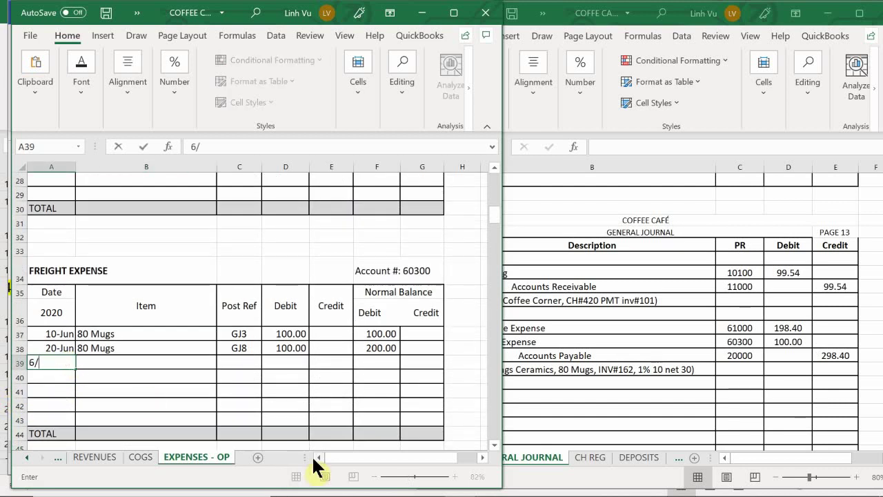
type("24")
key("Return")
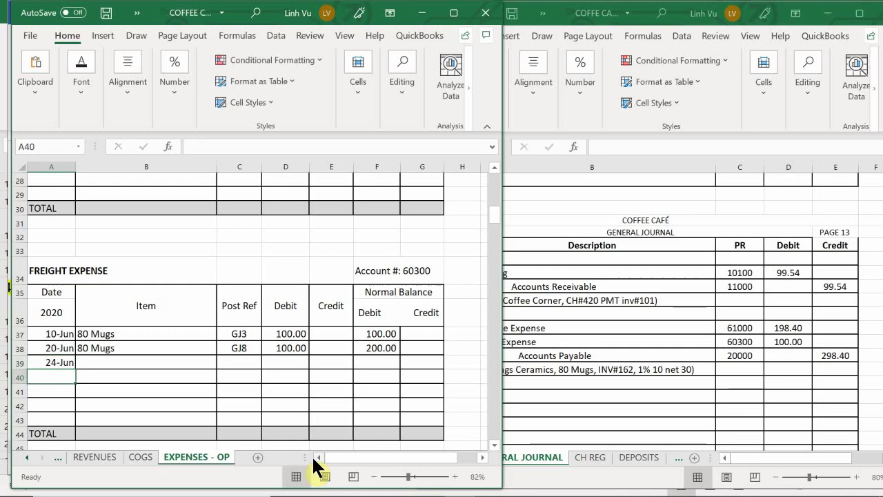
Fill B39 of Freight Expense with the formula =B38 for the item and set the post reference to GJ13.
key("Up")
key("Right")
type("=")
key("Up")
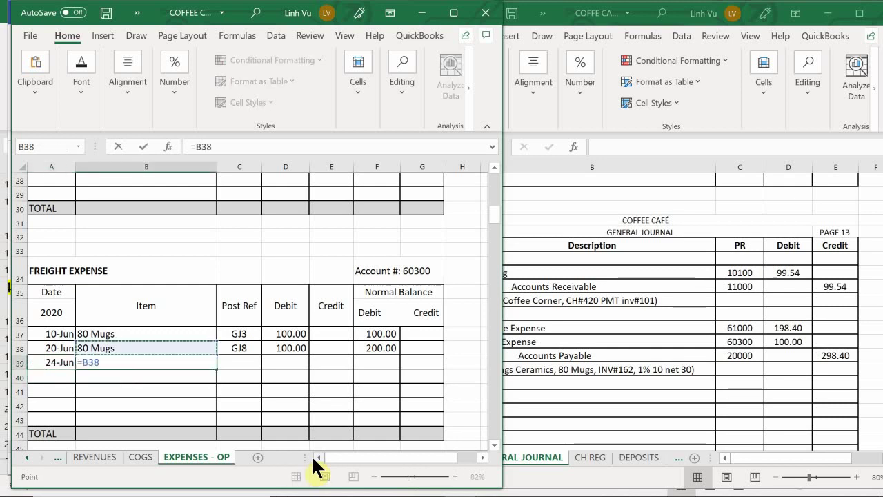
key("Return")
key("Up")
key("Right")
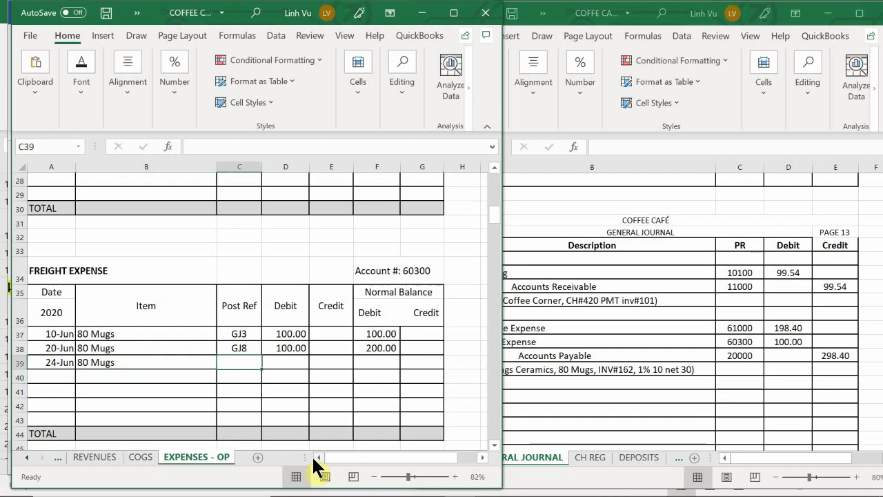
type("GJ")
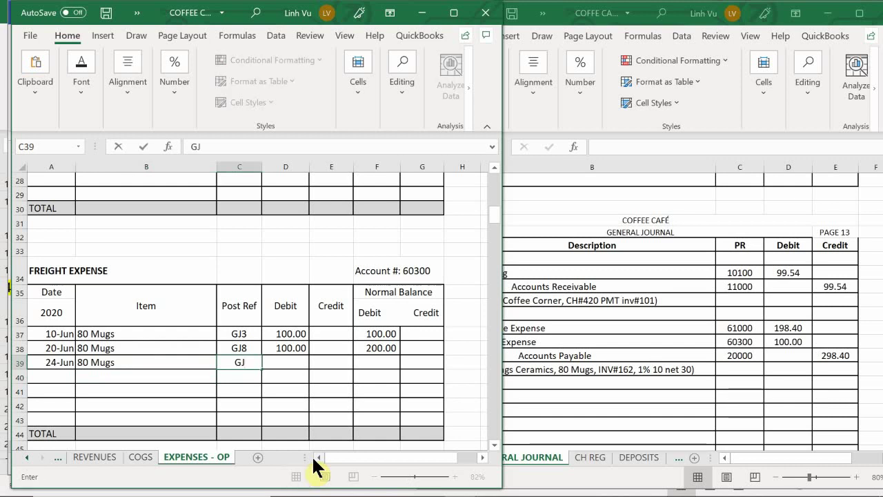
type("13")
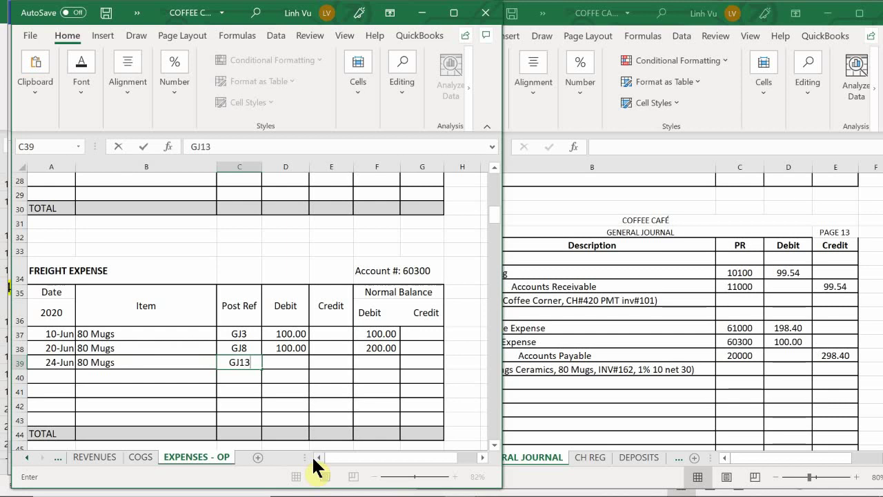
key("Tab")
Enter the 100 debit in D39 and extend the running debit balance formula from F38 to F39.
type("100")
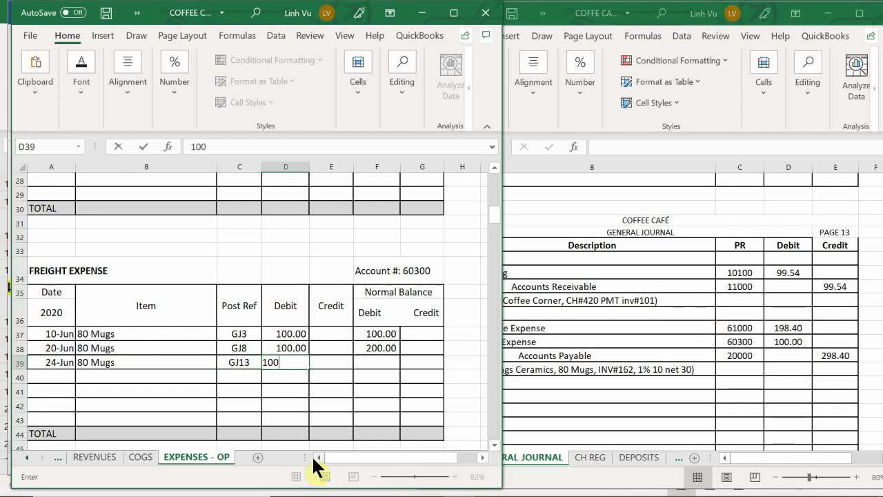
key("Return")
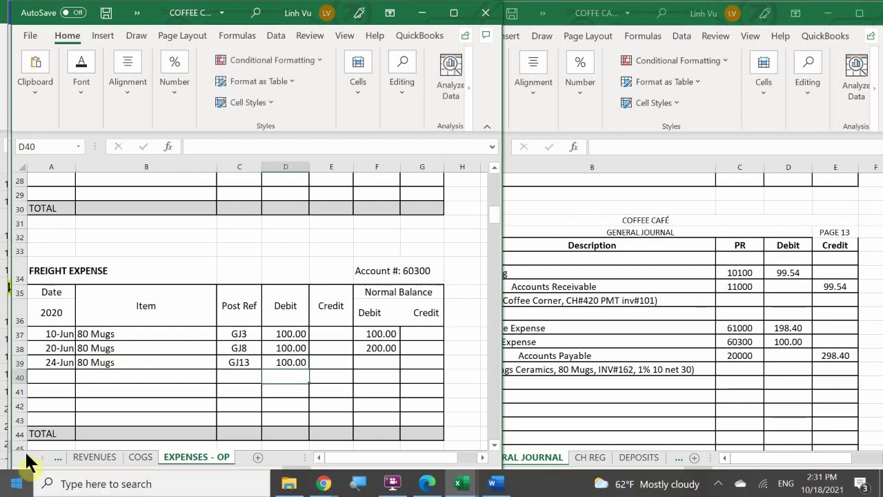
left_click(380, 349)
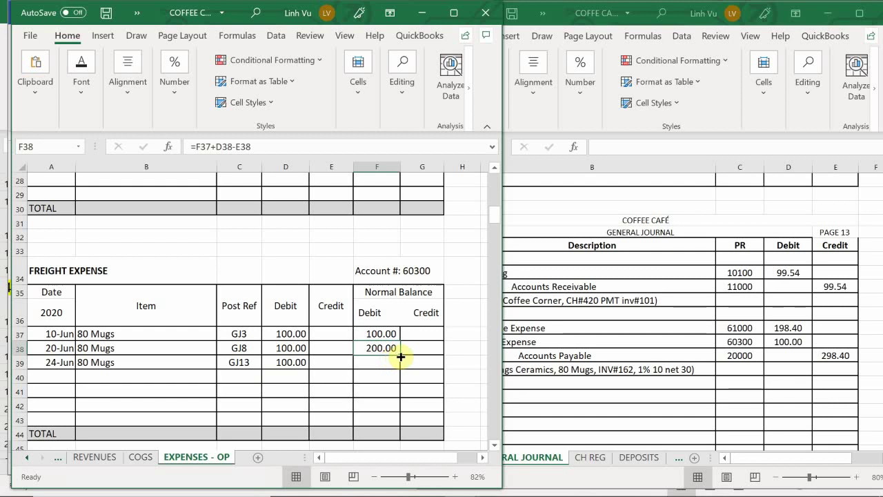
left_click_drag(398, 355, 392, 368)
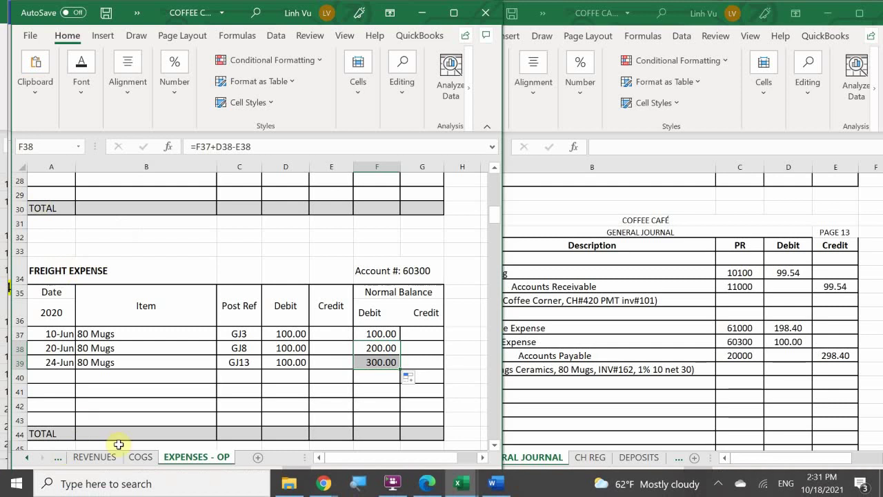
Switch the general ledger workbook from the operating expenses to the LIABILITIES sheet.
left_click(140, 457)
left_click(29, 457)
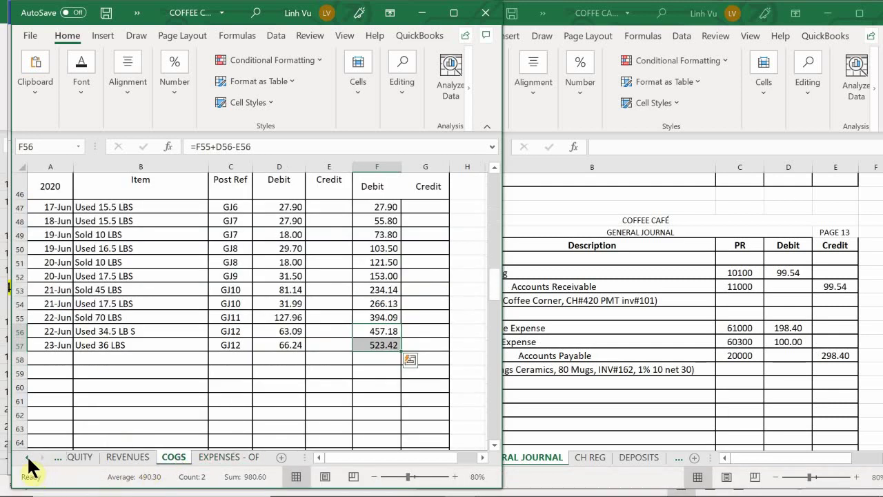
left_click(29, 458)
left_click(29, 457)
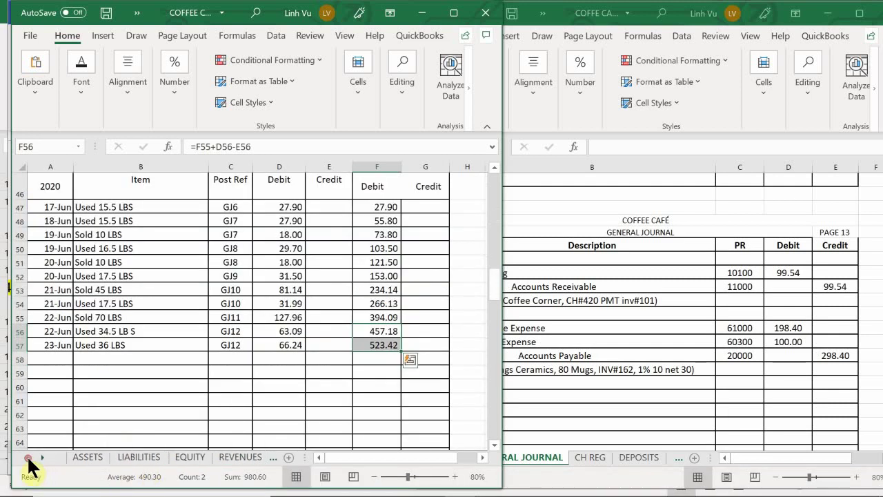
left_click(141, 477)
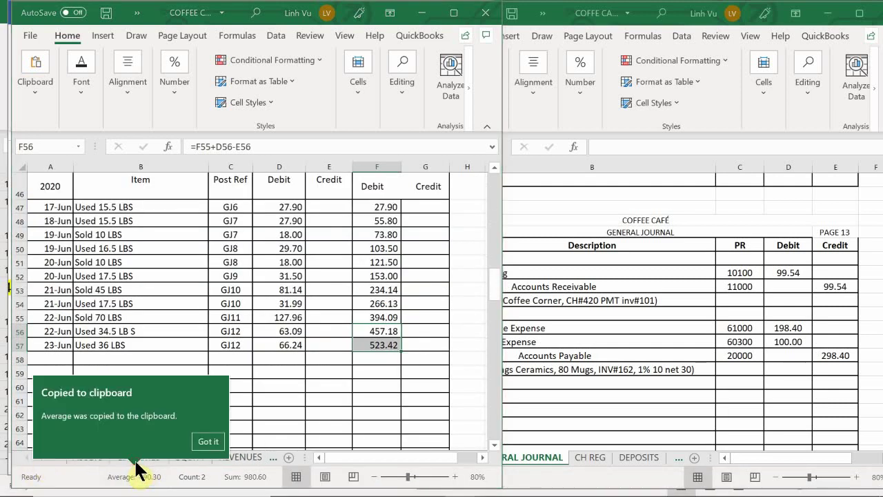
left_click(184, 306)
left_click(138, 458)
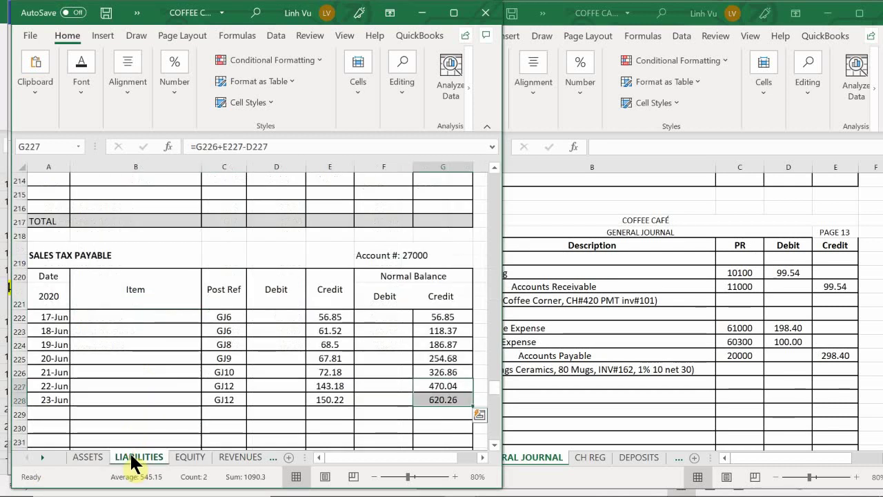
Find the Accounts Payable account (20000) and date its first empty row 6/24 in A27.
scroll(138, 310, "up", 20)
scroll(137, 310, "up", 20)
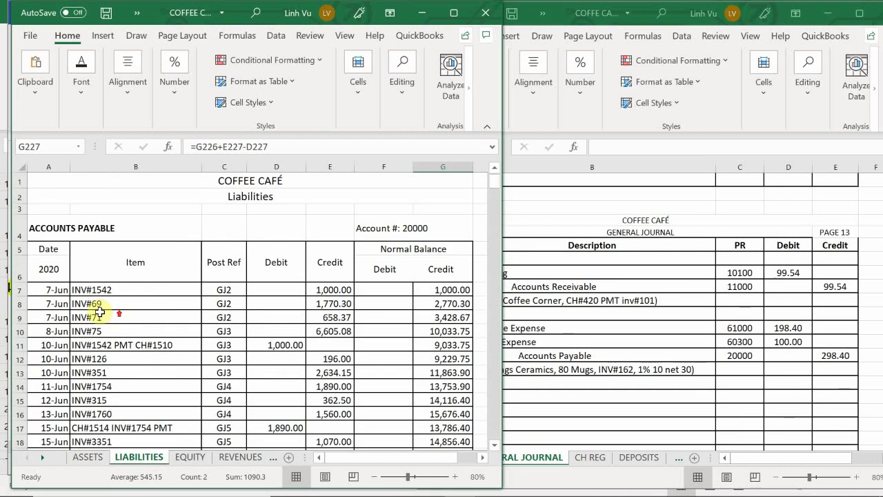
scroll(91, 311, "down", 3)
scroll(82, 391, "down", 2)
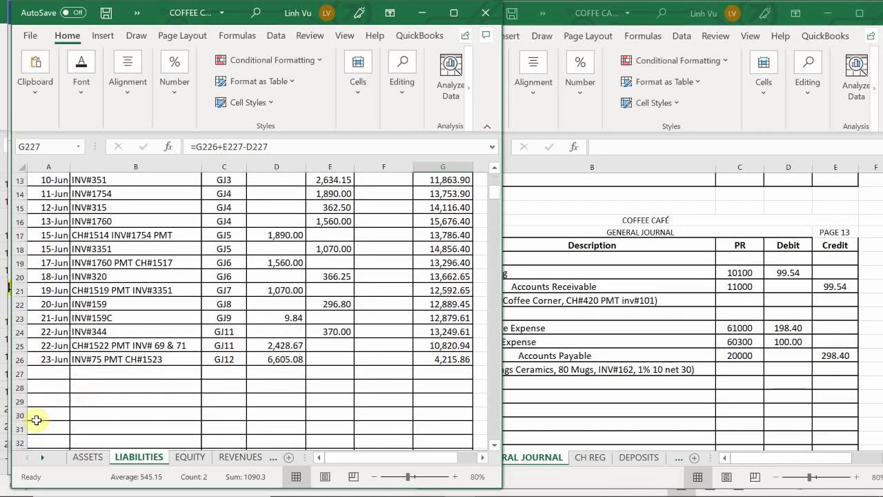
left_click(54, 379)
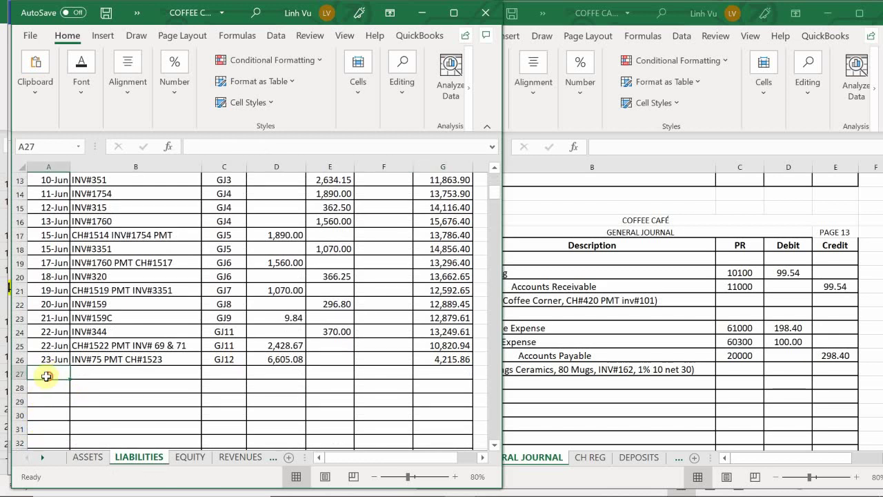
type("6/")
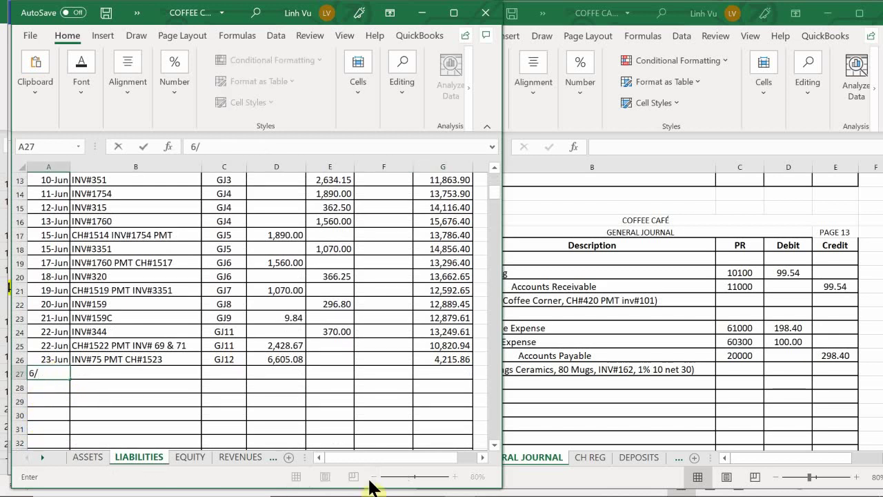
type("24")
key("Return")
key("Up")
key("Right")
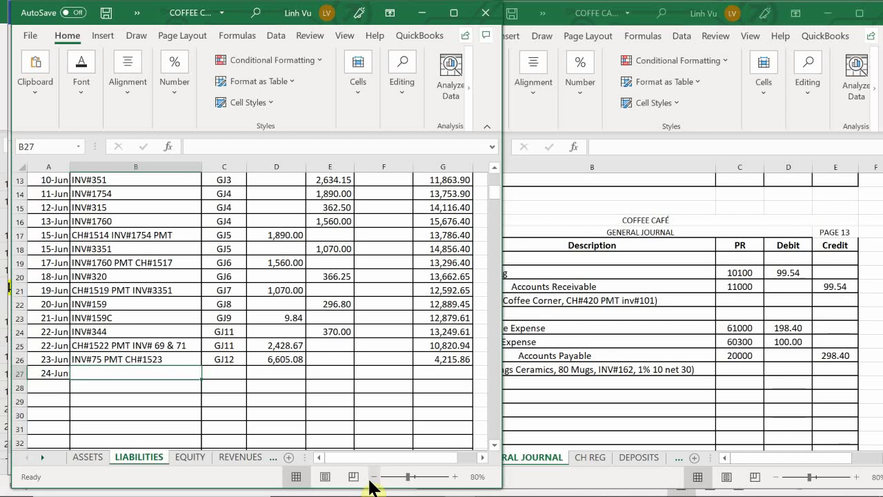
Enter INV#162 as the item in B27 of Accounts Payable and set the post reference in C27 to GJ13.
type("INV#")
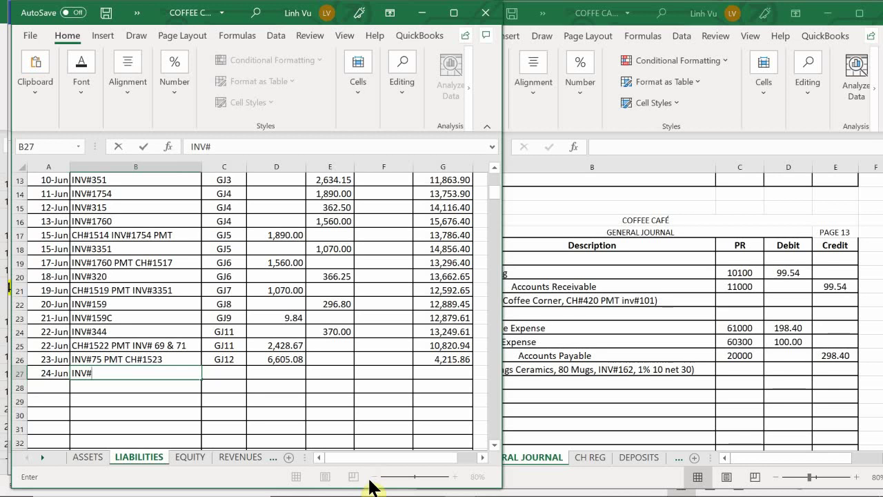
type("162")
key("Return")
key("Right")
key("Up")
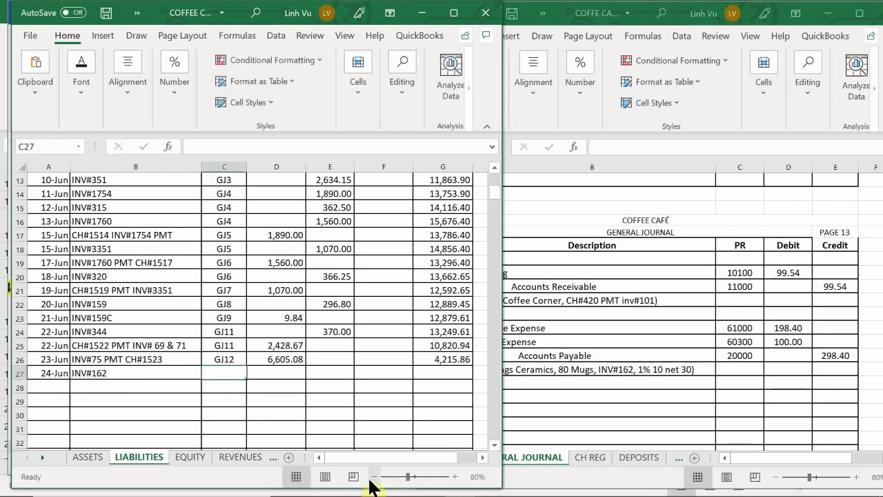
type("GJ13")
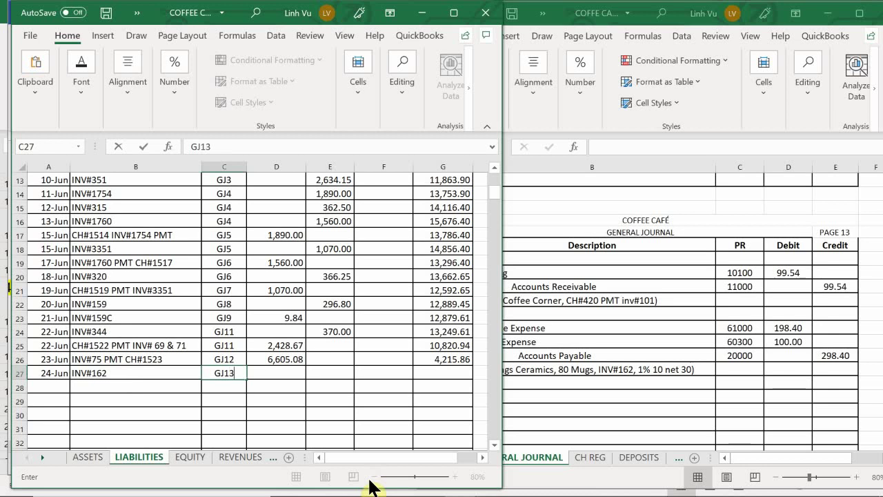
key("Right")
Enter the 298.40 credit in E27 and extend the running credit balance formula from G26 to G27.
key("Right")
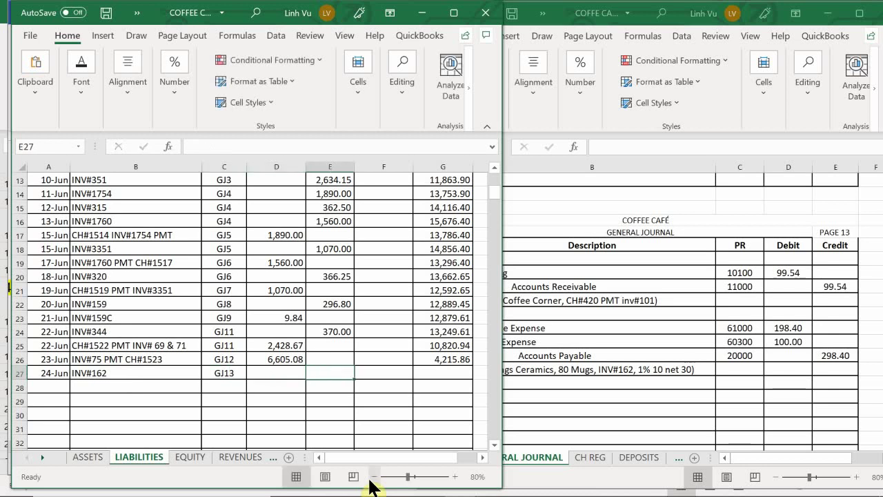
type("2")
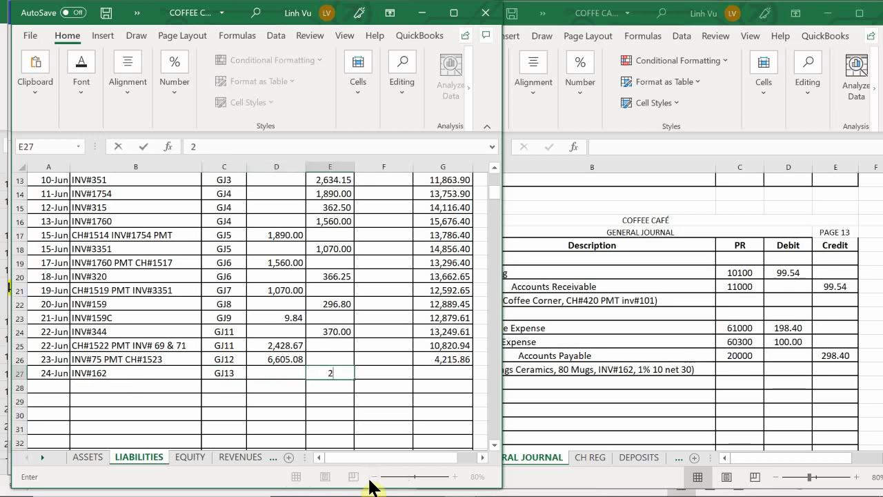
type("98.40")
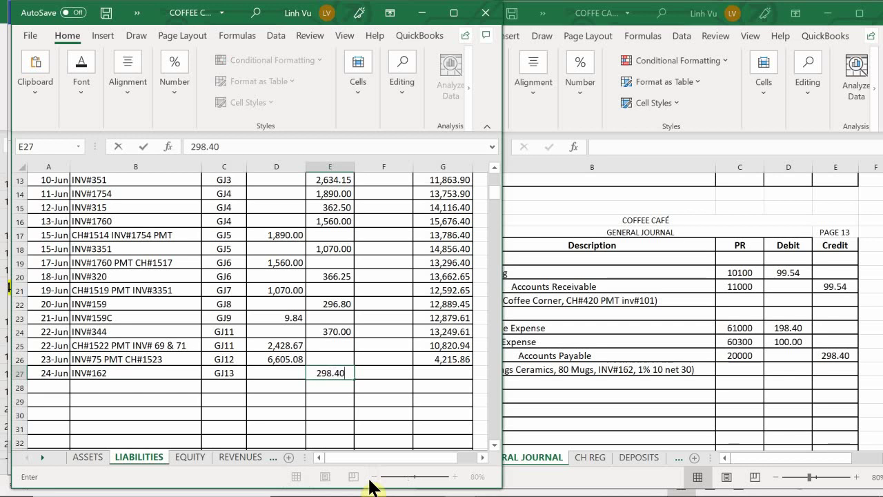
key("Return")
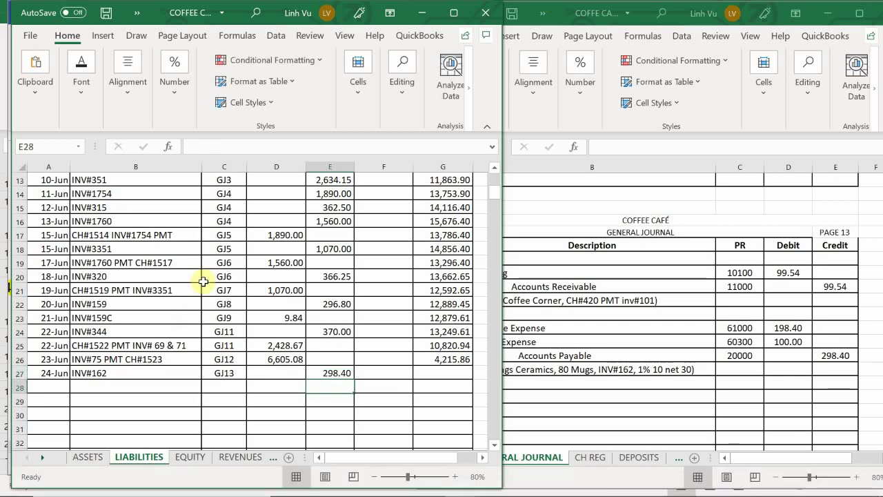
left_click(442, 364)
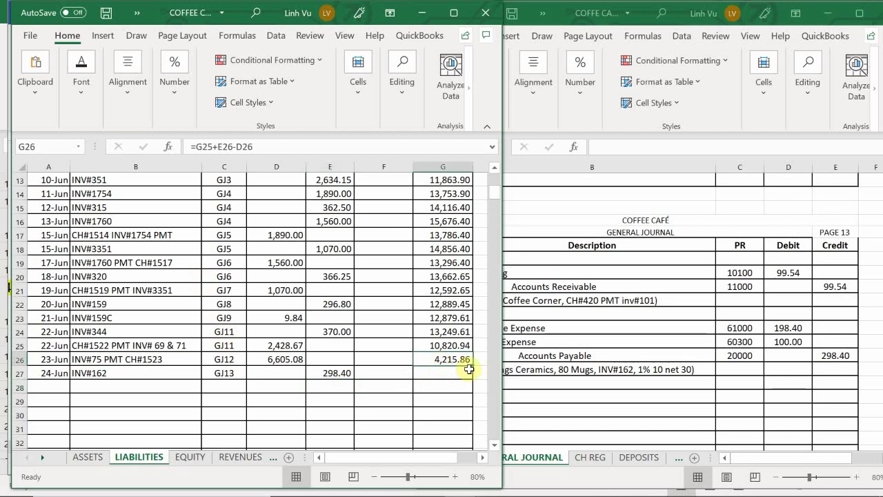
left_click_drag(472, 366, 472, 376)
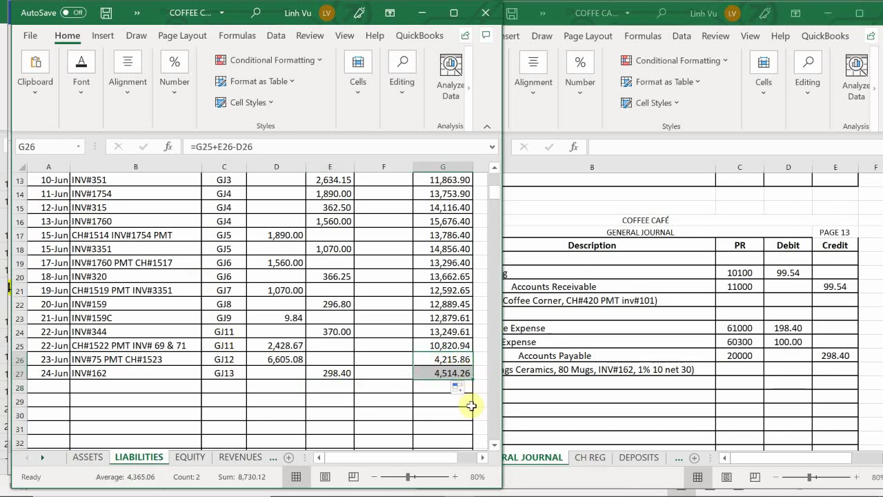
left_click(417, 400)
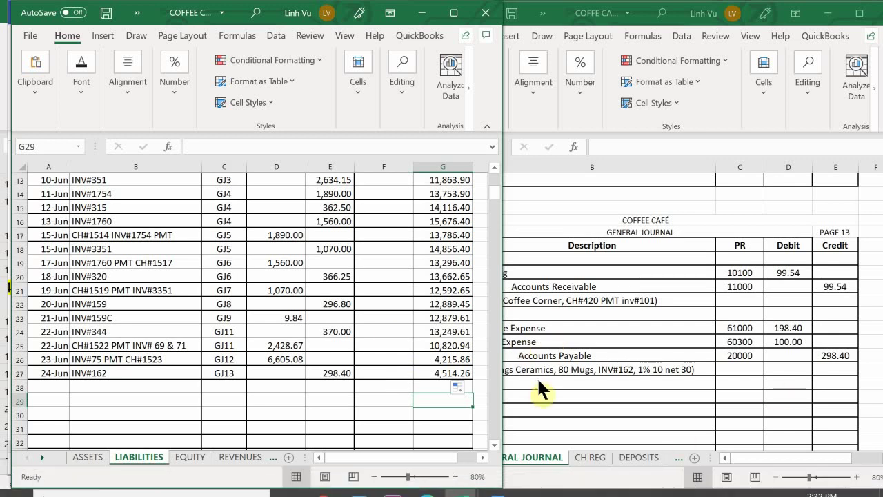
Switch to the COFFEE CAFE SUBSIDIARY LEDGER workbook and open its VENDORS sheet.
mouse_move(529, 491)
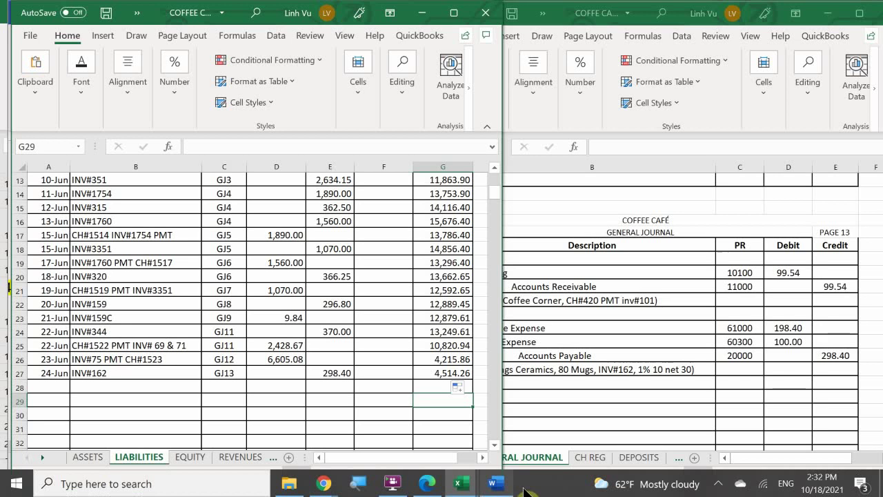
mouse_move(461, 483)
left_click(468, 455)
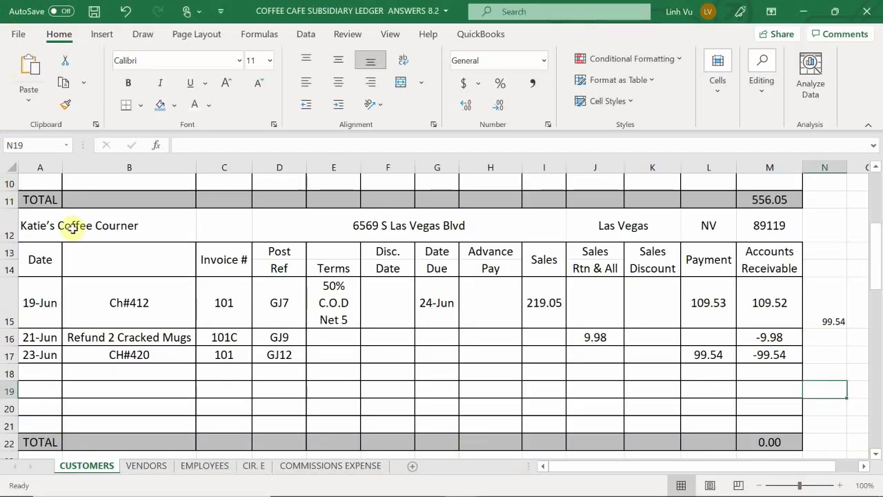
left_click(85, 389)
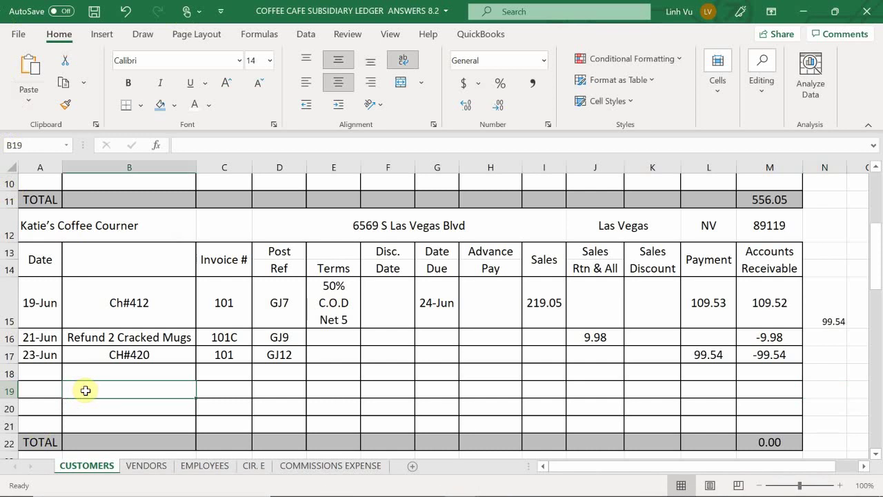
scroll(86, 390, "up", 1)
scroll(85, 390, "up", 3)
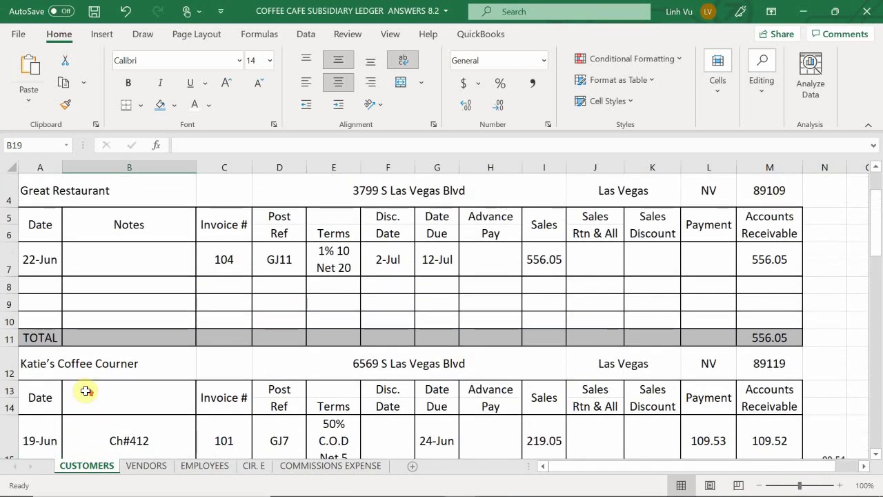
left_click(146, 466)
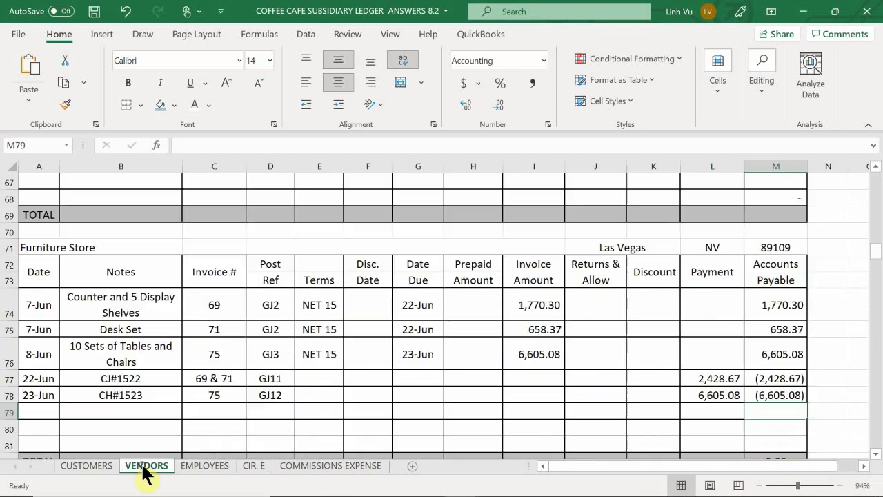
Find the All Things Ceramic vendor account and date its first empty row 6/24 in A12.
scroll(76, 335, "up", 1)
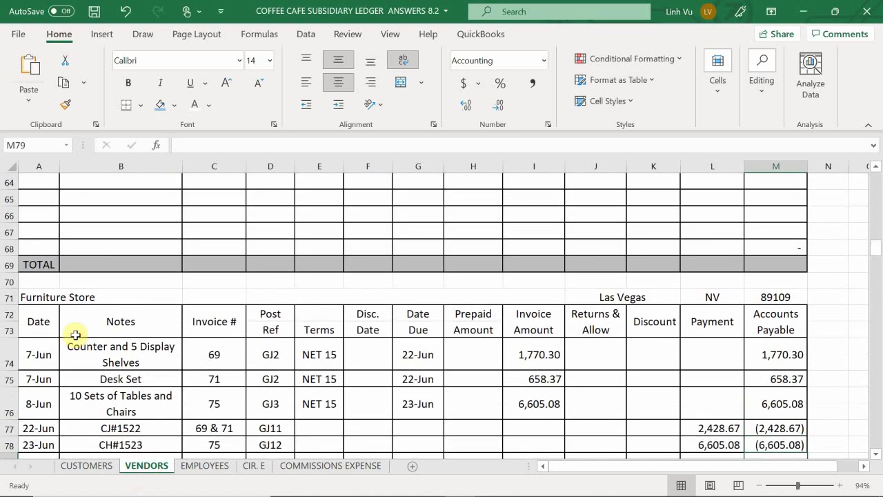
scroll(76, 336, "down", 3)
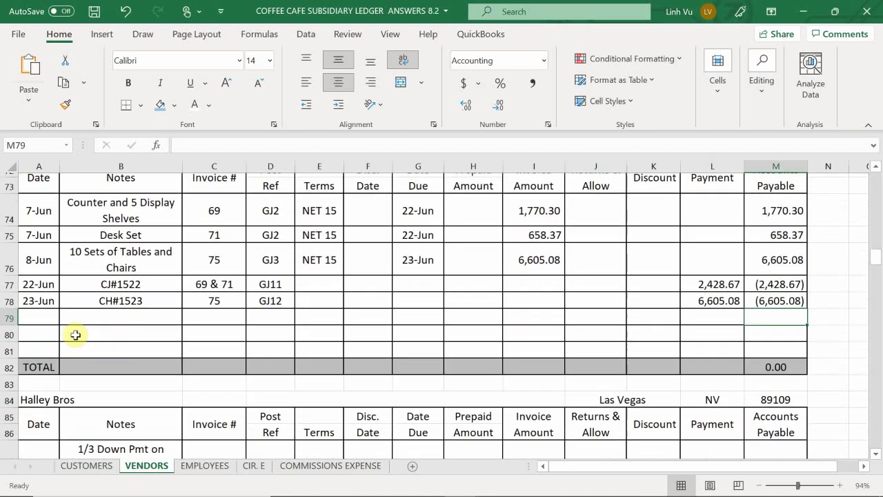
scroll(76, 335, "up", 20)
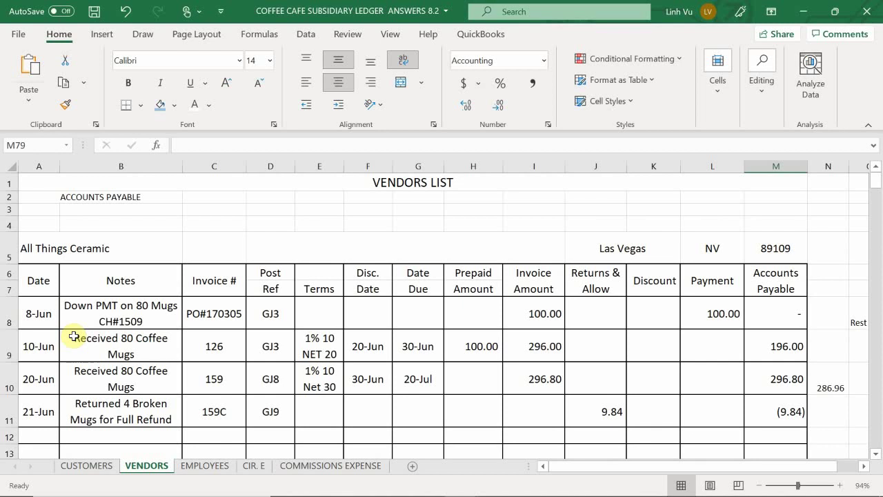
scroll(74, 336, "down", 1)
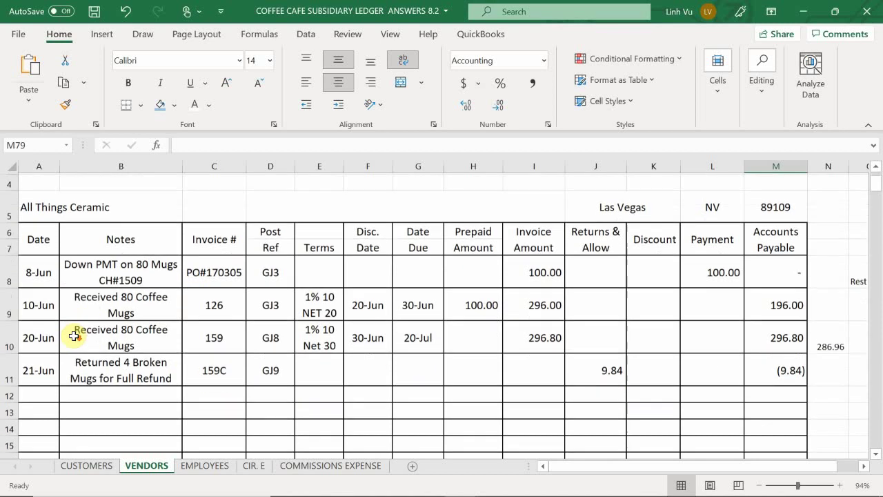
left_click(33, 392)
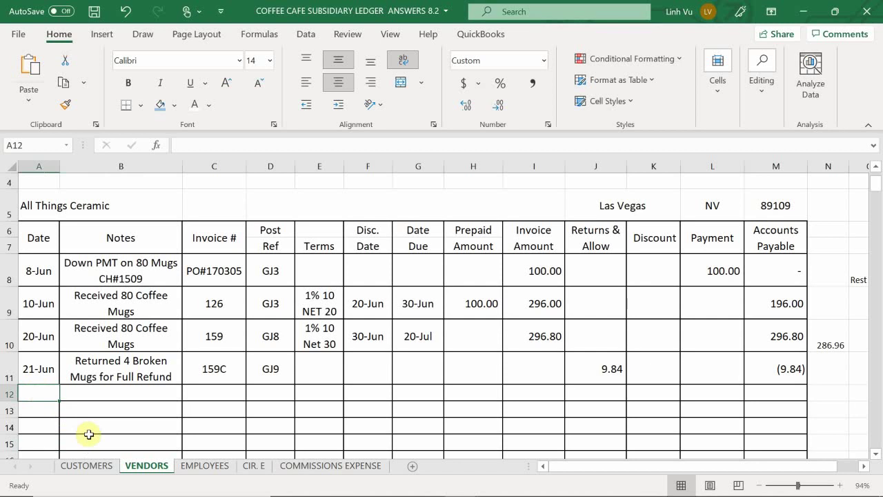
type("6")
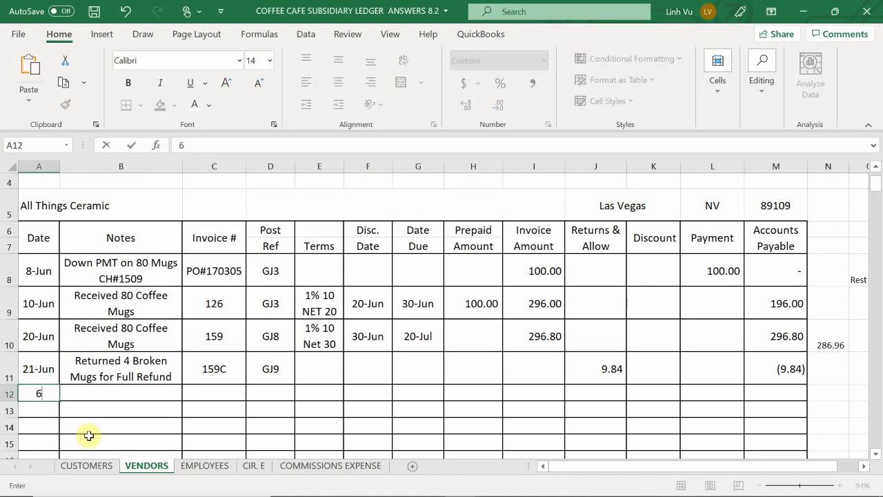
type("/")
type("24")
key("Return")
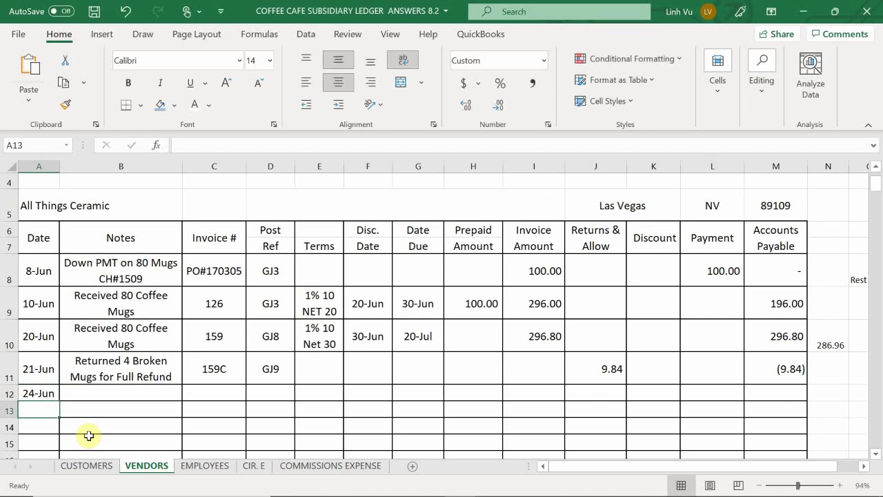
scroll(90, 335, "up", 1)
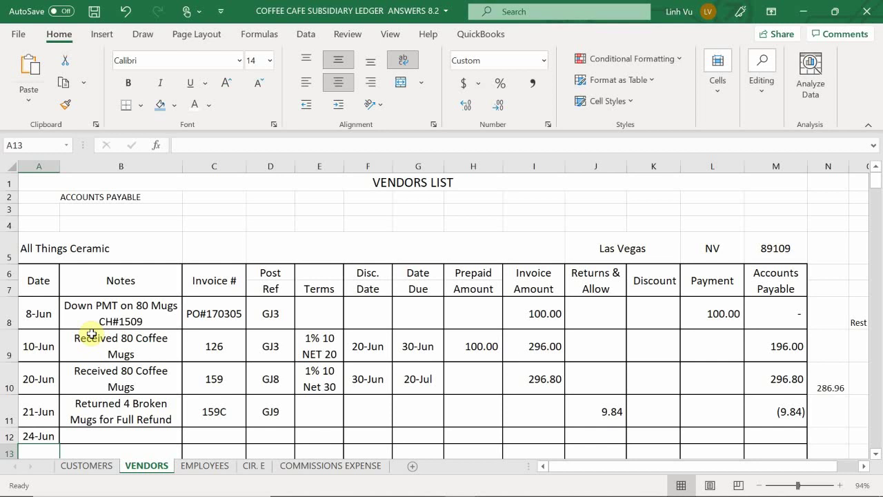
scroll(91, 335, "down", 1)
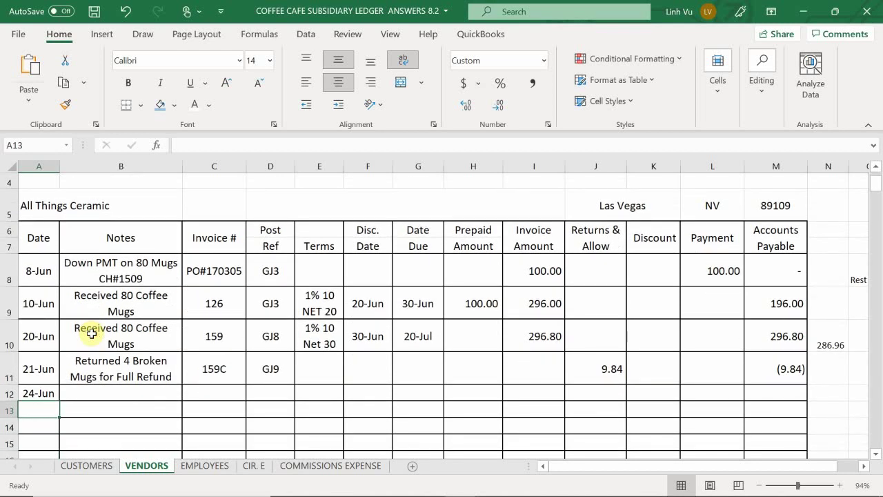
scroll(92, 334, "up", 1)
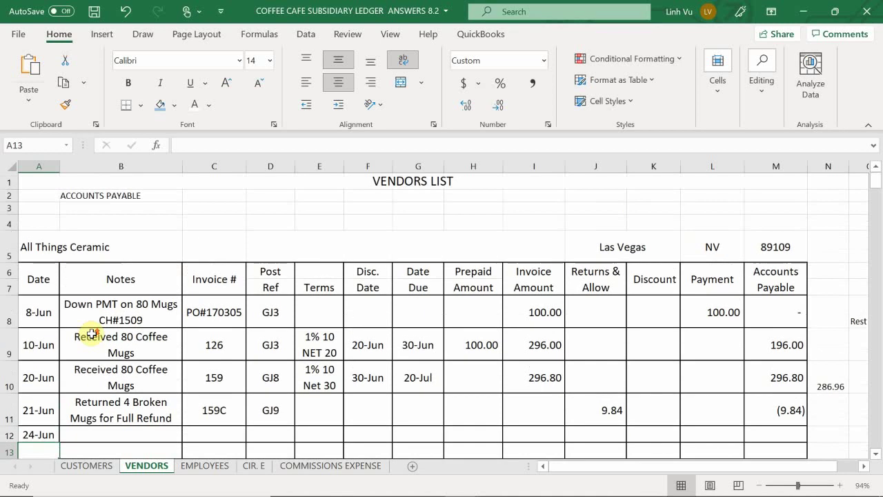
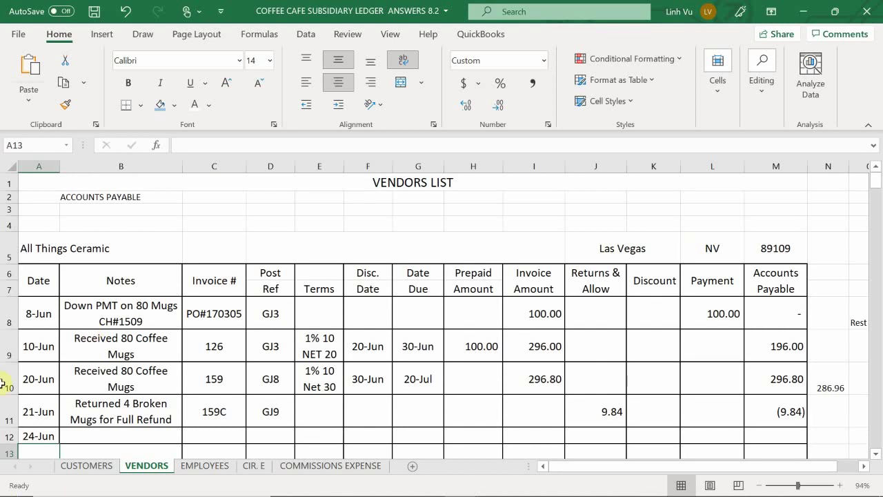
Reference the 20 June "Received 80 Coffee Mugs" note from B10 in B12 and fit row 12's height to the text.
left_click(83, 435)
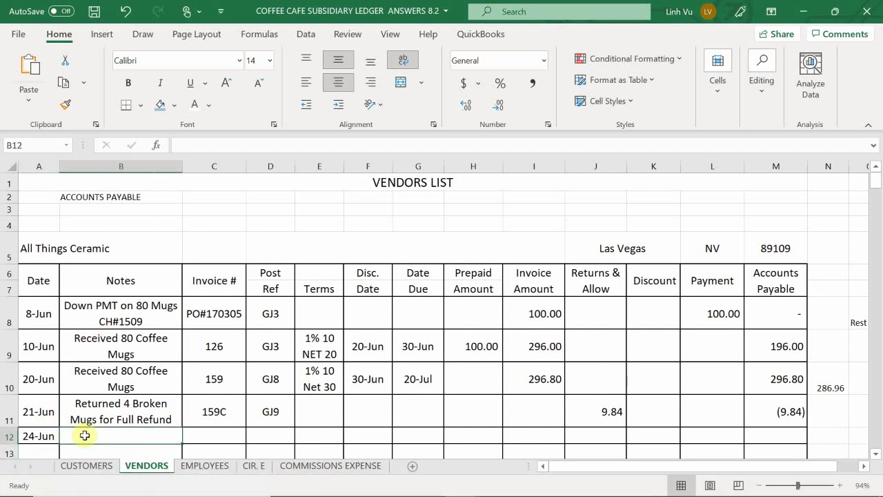
type("=")
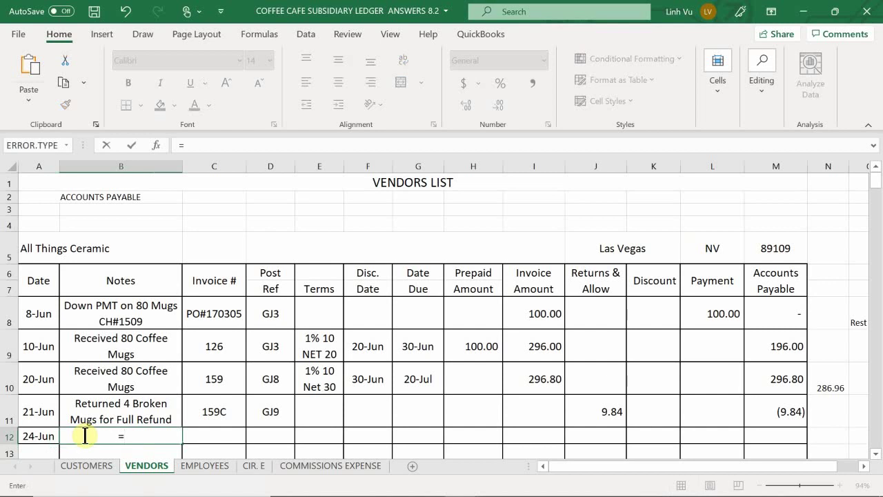
key("Up")
key("Up")
key("Return")
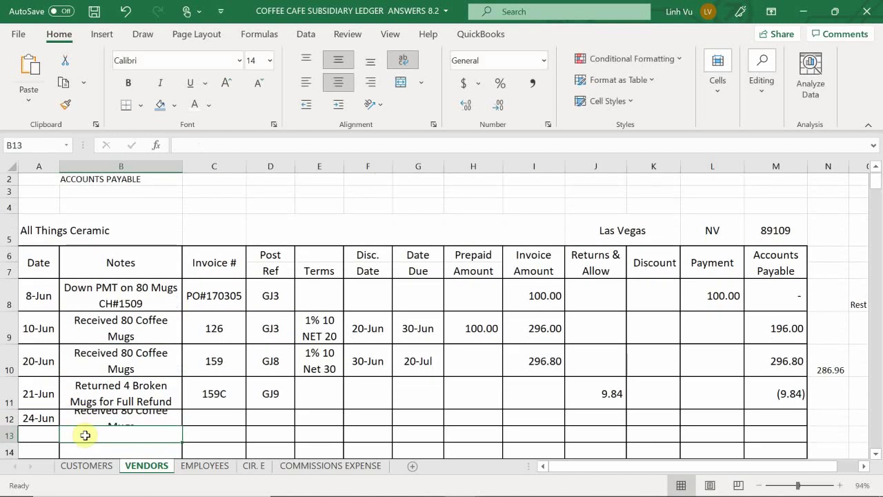
double_click(11, 426)
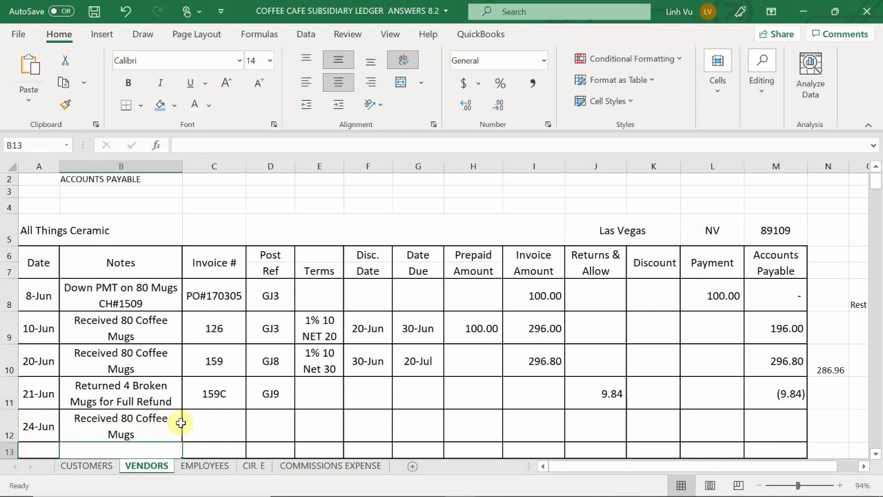
Enter invoice number 162 in C12 and post reference GJ13 in D12 for the 24 June entry.
left_click(211, 424)
type("162")
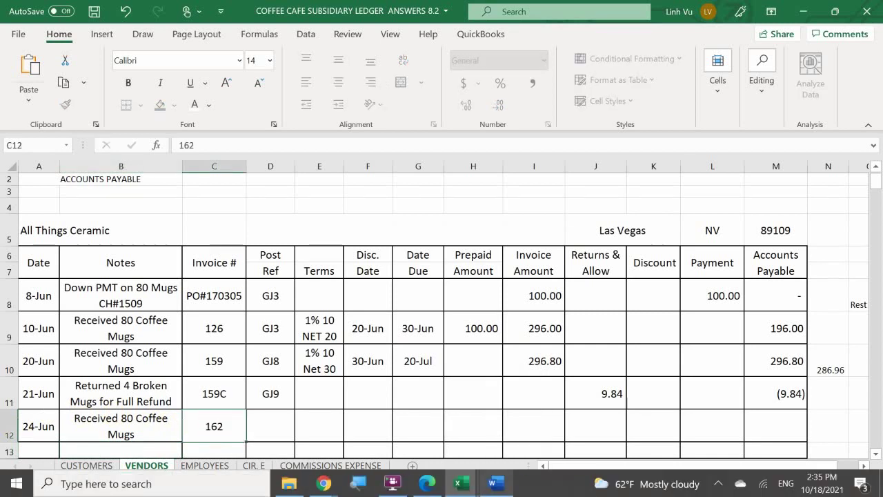
key("Return")
left_click(270, 426)
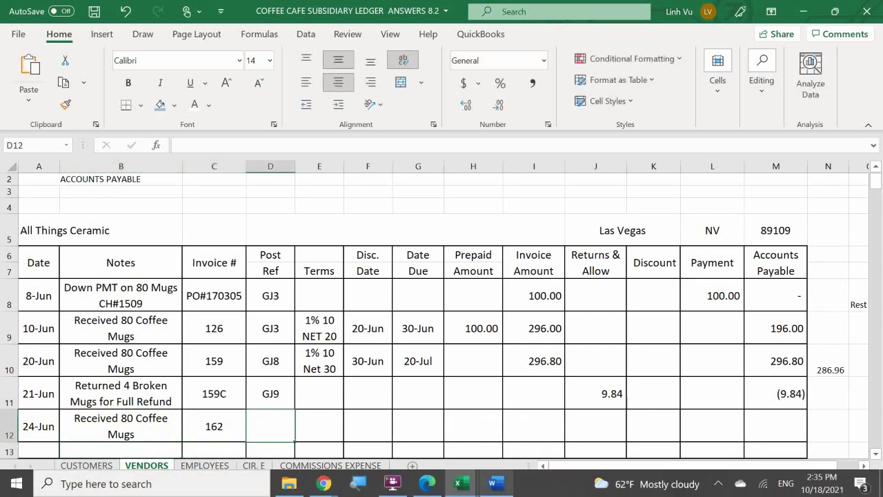
type("GJ13")
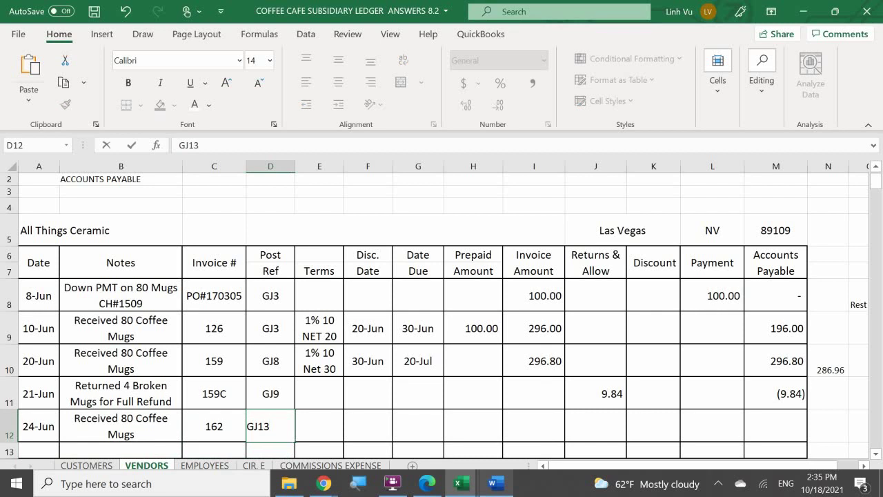
key("Tab")
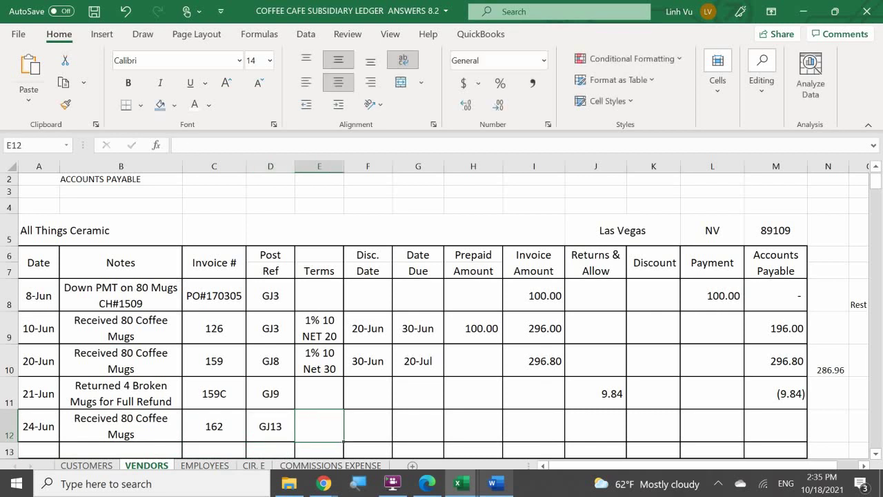
Reference the 1% 10 Net 30 terms from E10 in the 24 June terms cell E12.
type("=")
key("Up")
key("Up")
key("Return")
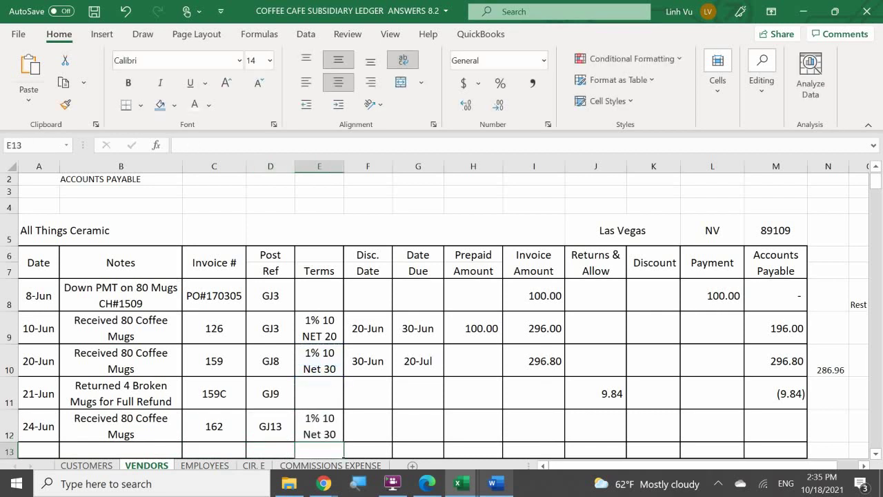
Calculate the discount date in F12 with the formula =A12+10.
key("Up")
key("Tab")
key("F2")
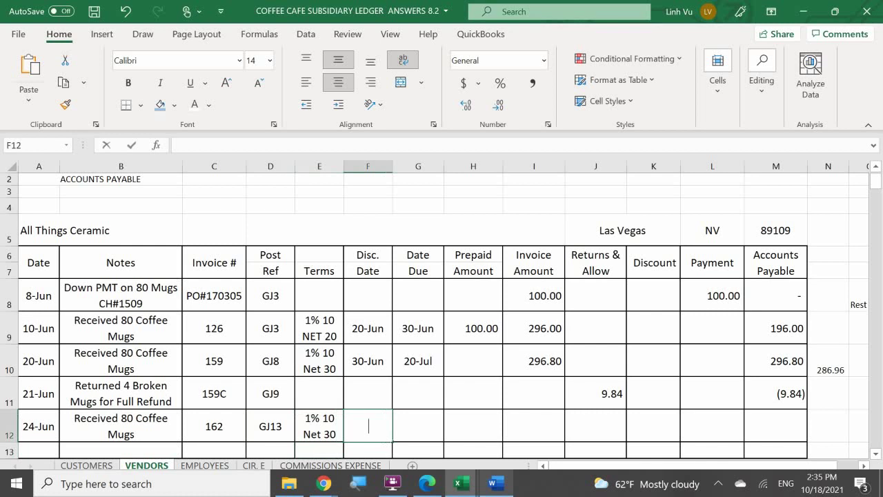
type("=")
key("Left")
key("Left")
key("Left")
key("Left")
key("Left")
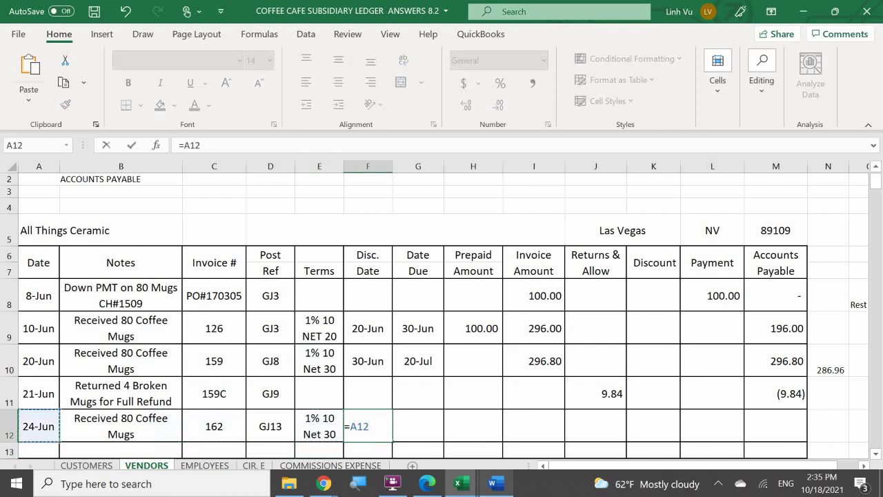
type("+10")
key("Tab")
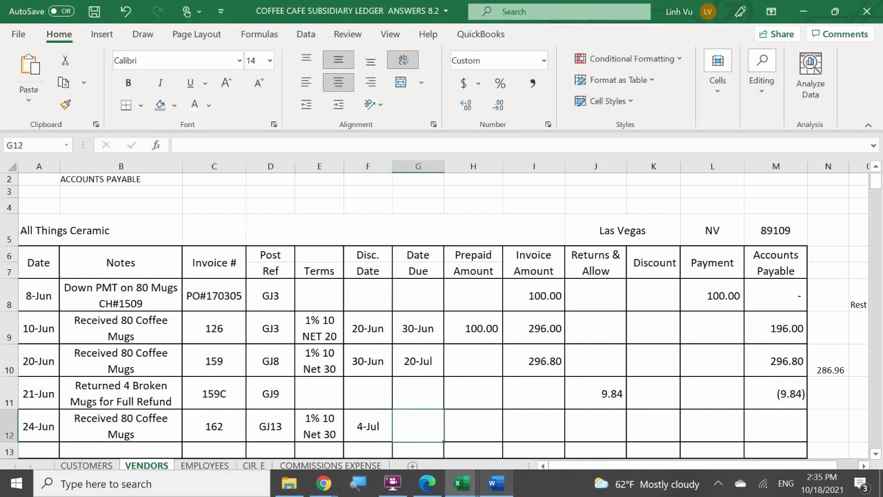
Calculate the due date in G12 with the formula =A12+30.
type("=")
key("Left")
key("Left")
key("Left")
key("Left")
key("Left")
key("Left")
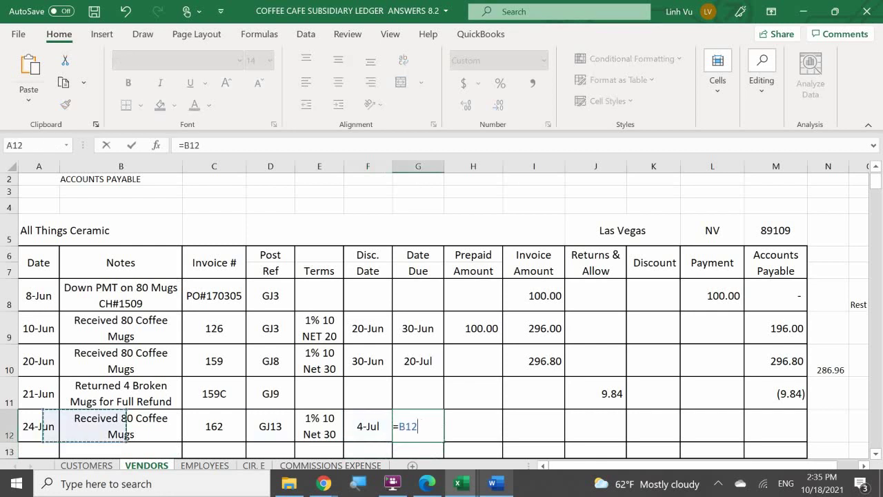
type("+3.0")
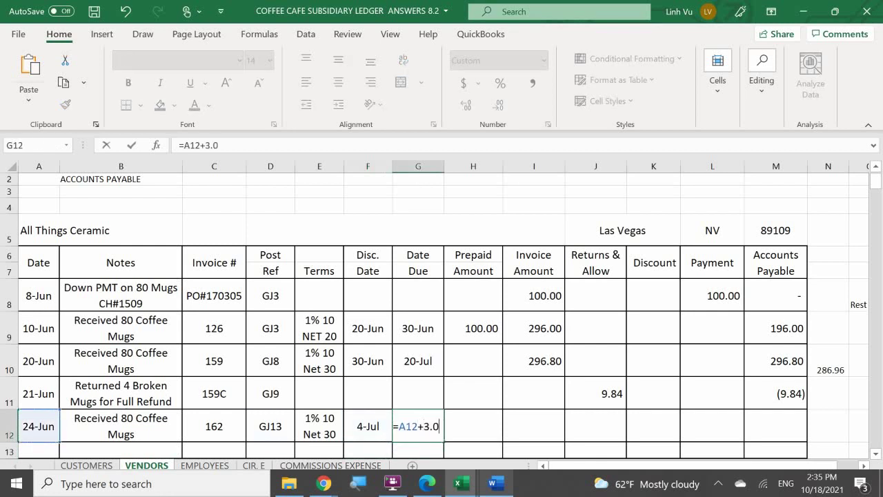
key("BackSpace")
key("BackSpace")
type("0")
key("Return")
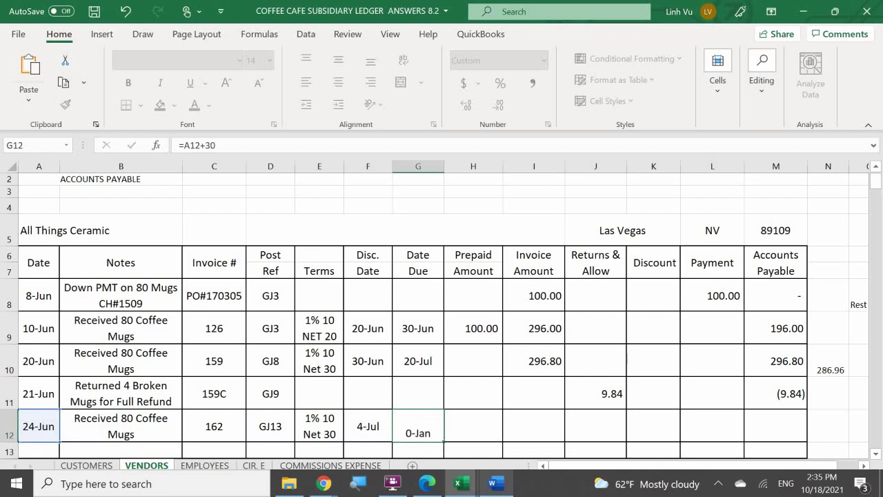
Enter the 298.40 invoice amount in I12, leaving the prepaid amount in H12 blank.
key("Right")
key("Up")
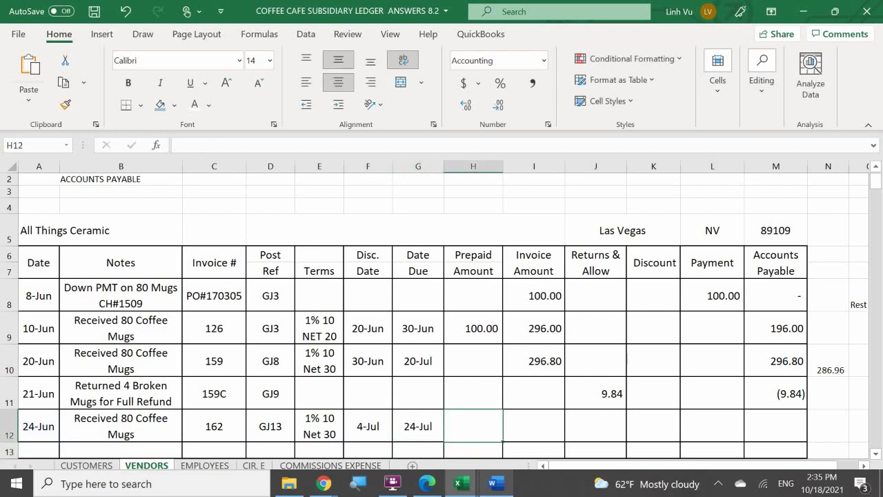
key("Right")
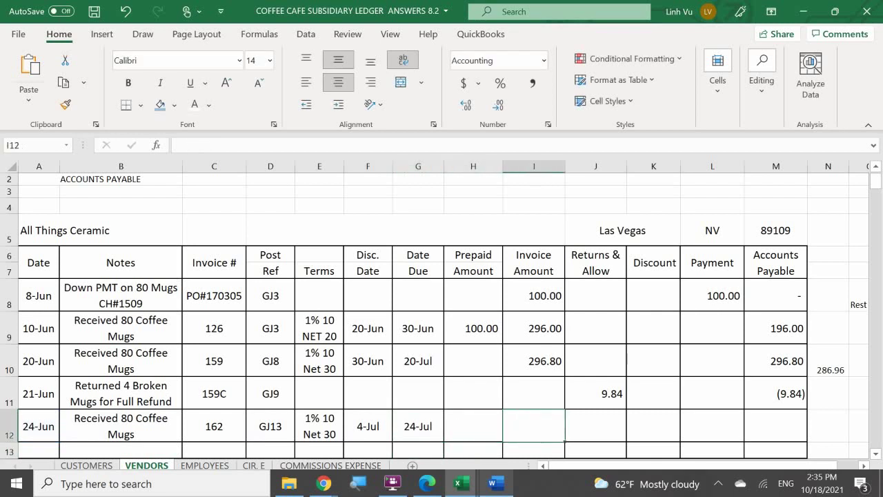
type("298.40")
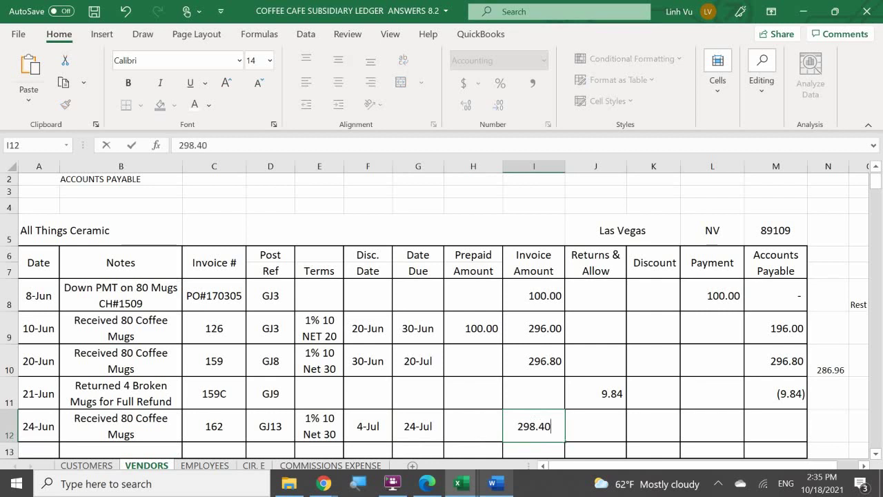
key("Return")
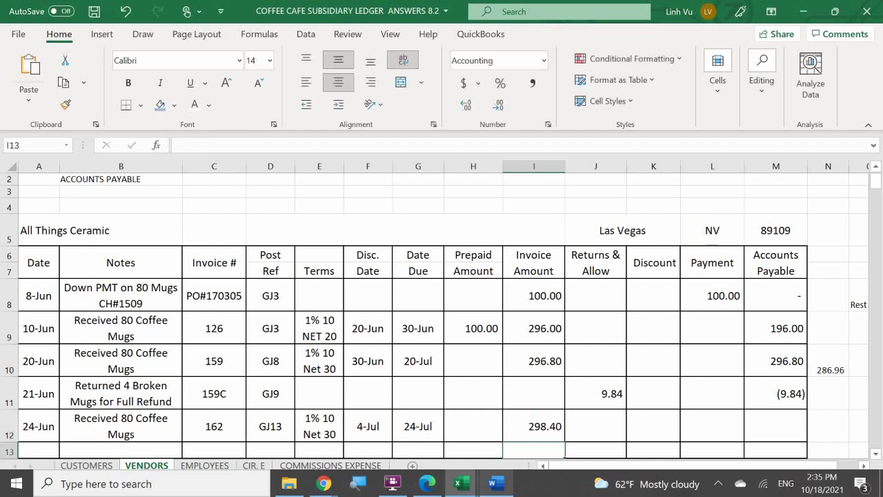
Extend the Accounts Payable formula from M11 down to M12 for the 24 June invoice.
mouse_move(495, 483)
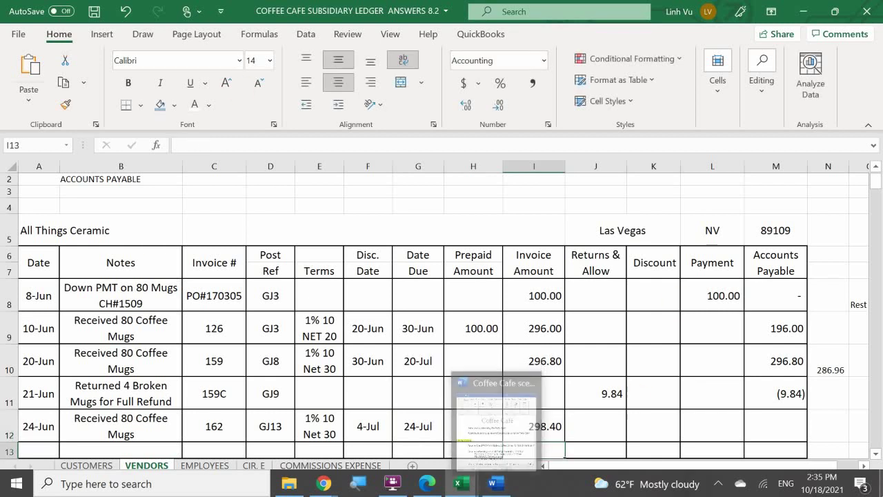
left_click(773, 390)
left_click_drag(806, 412, 804, 434)
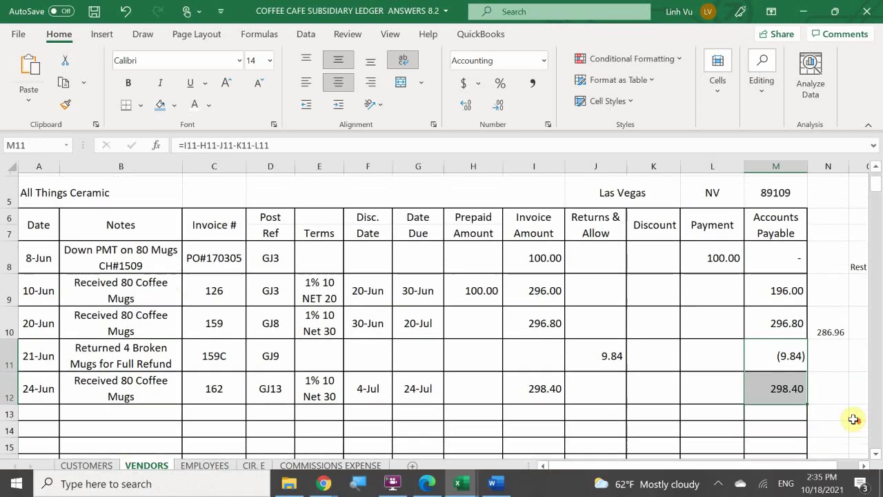
scroll(854, 419, "down", 2)
scroll(853, 419, "up", 1)
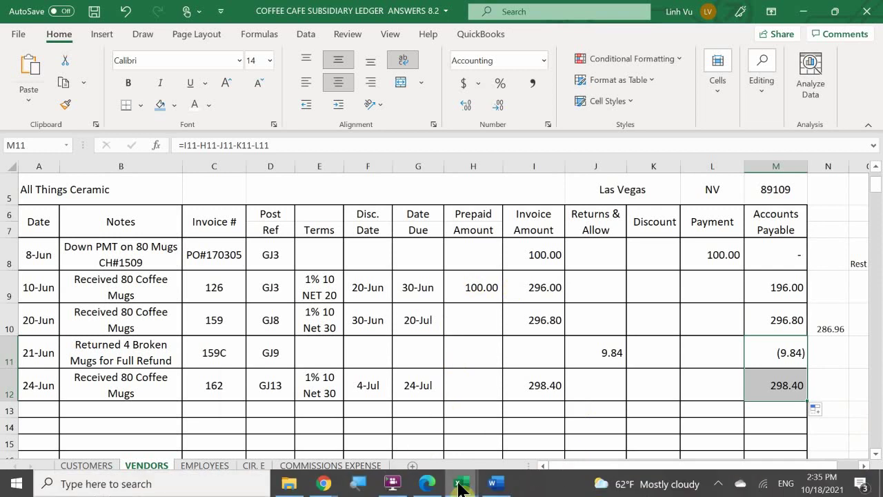
Switch to the COFFEE CAFE INVENTORY workbook and open the purchases table on its COFFEE MUGS sheet.
mouse_move(460, 487)
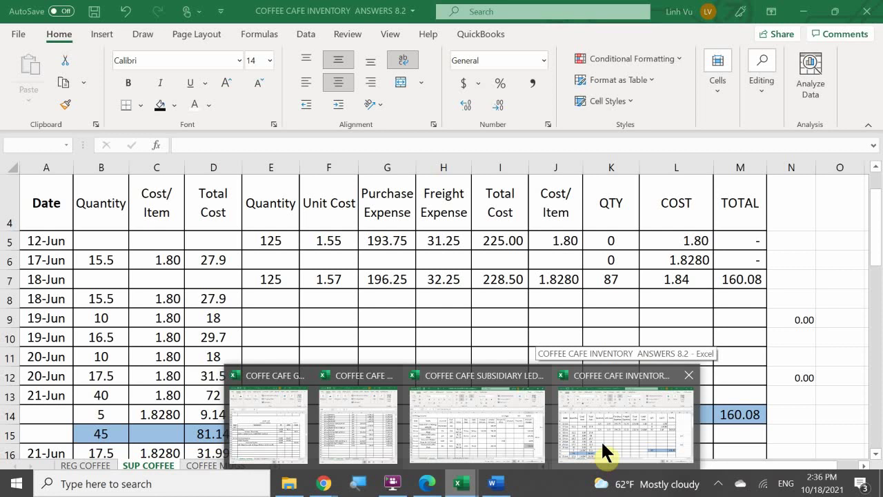
left_click(604, 433)
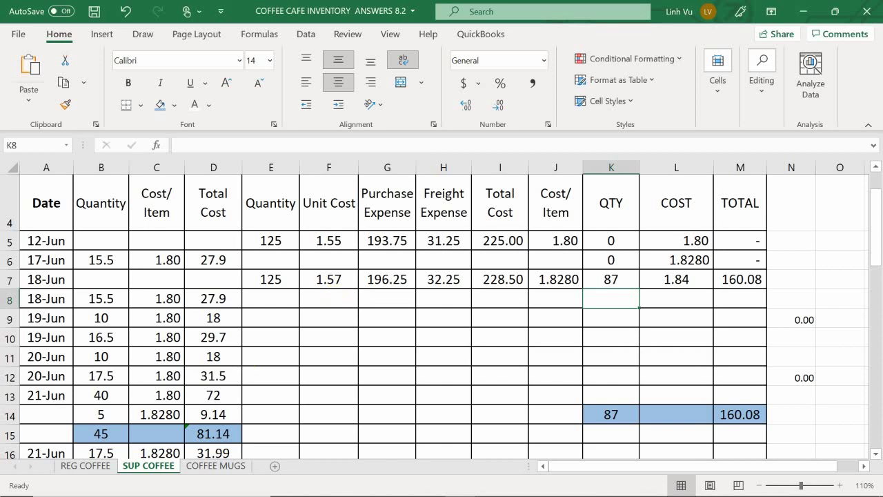
left_click(202, 467)
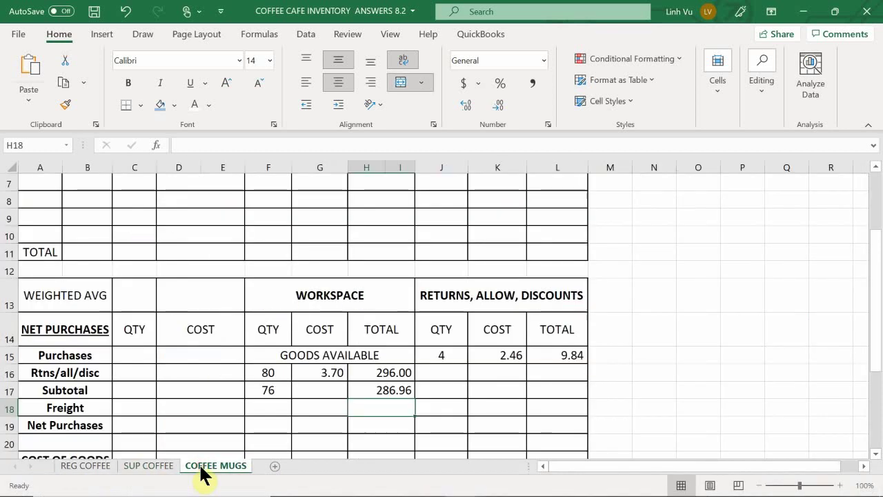
scroll(142, 375, "up", 4)
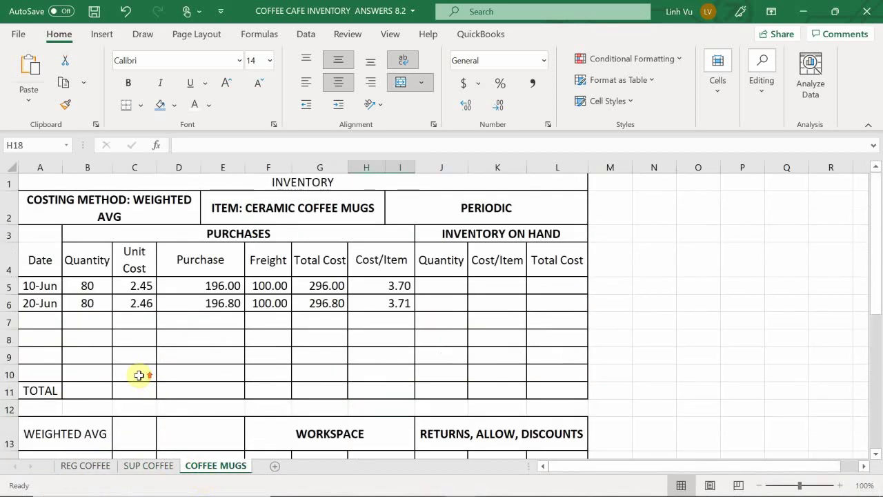
Date the next purchases row 6/24 in A7 and enter a quantity of 80 in B7.
left_click(35, 324)
type("6/")
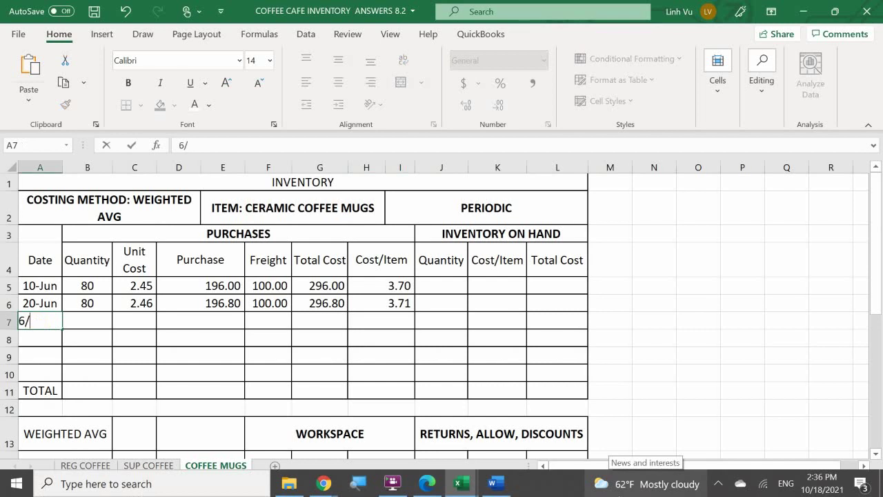
type("24")
key("Return")
key("Right")
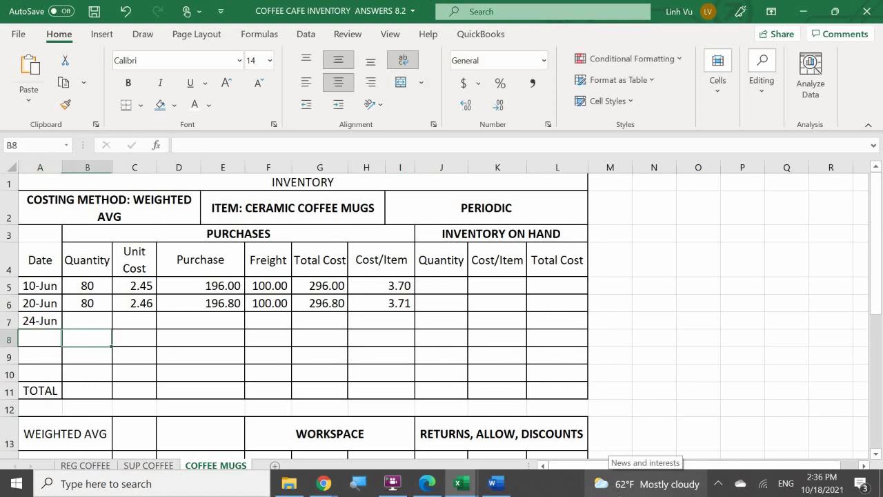
key("Up")
type("80")
key("Return")
Enter 2.47 as the 24 June unit cost in C7.
key("Right")
key("Up")
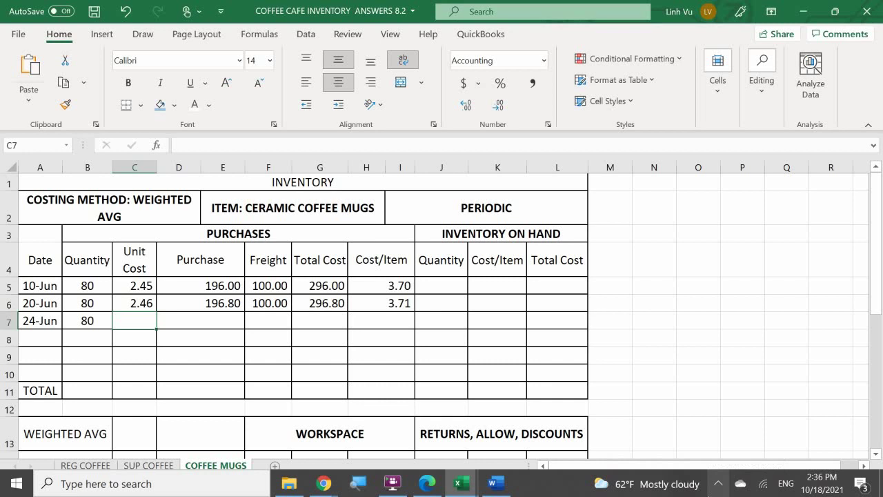
type("2.")
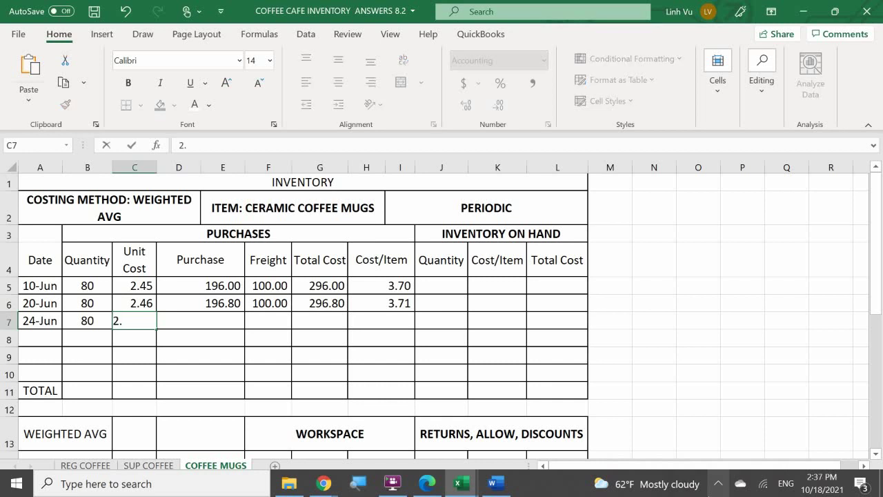
type("47")
key("ctrl+Return")
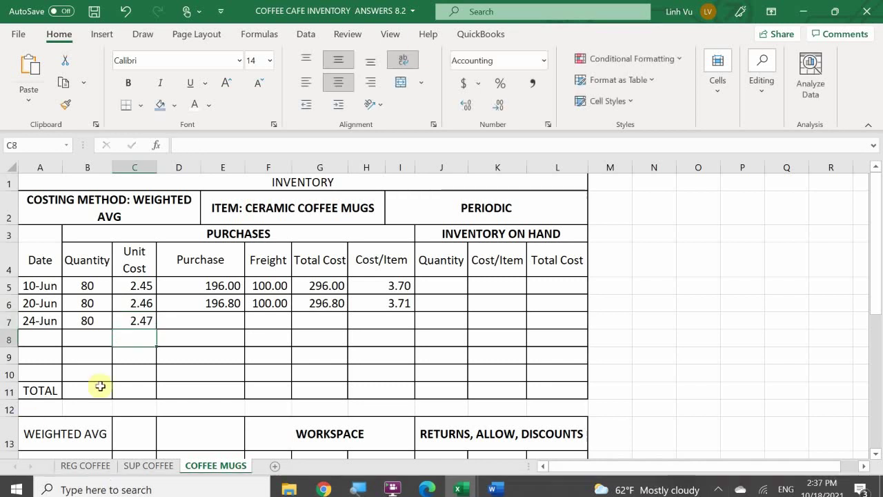
Calculate the 24 June purchase amount in D7 by multiplying quantity B7 by unit cost C7.
left_click(185, 325)
type("=")
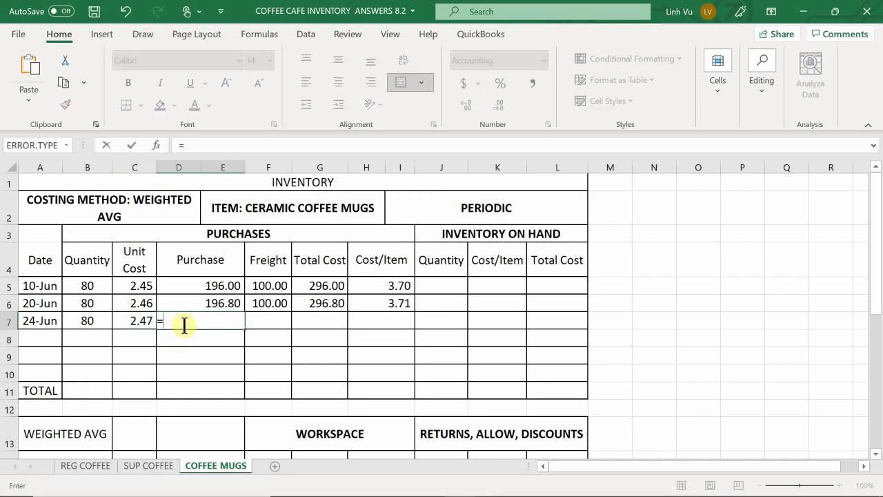
key("Left")
key("Left")
type("*")
key("Left")
key("Return")
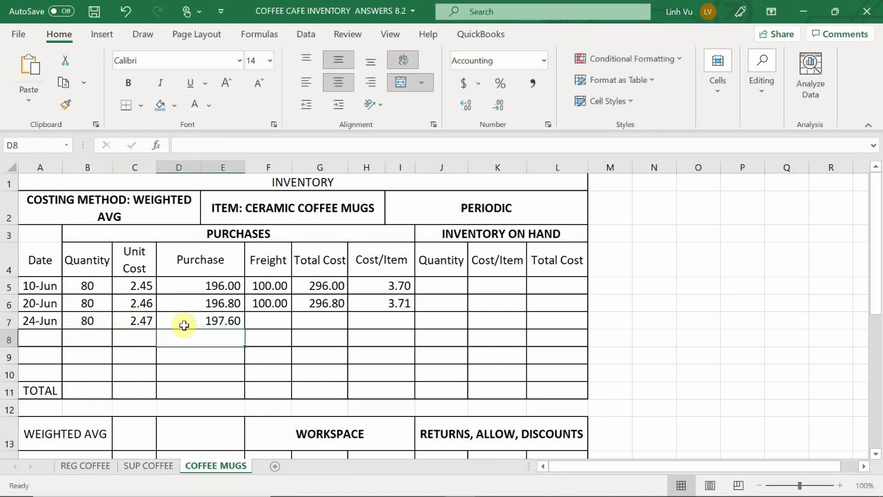
Correct the 24 June unit cost in C7 to 2.48.
left_click(133, 323)
key("BackSpace")
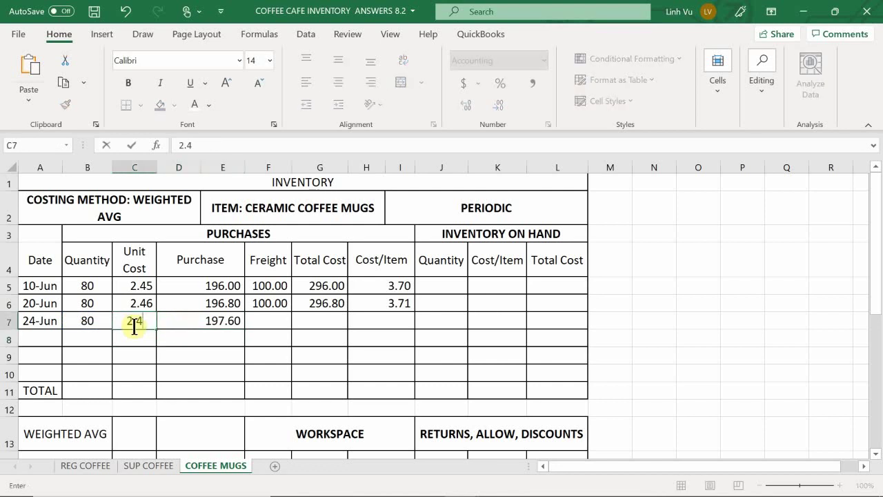
type("8")
key("Return")
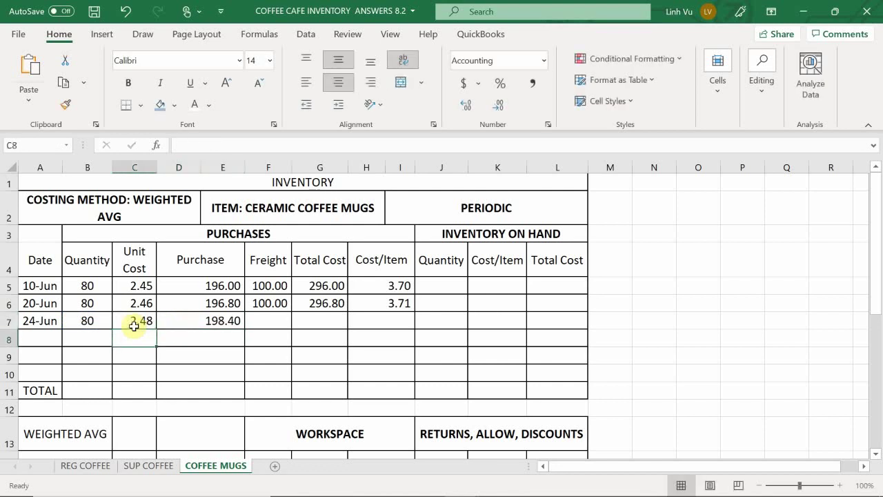
Enter 100 as the freight for the 24 June mug purchase in F7.
left_click(269, 323)
type("100")
key("Return")
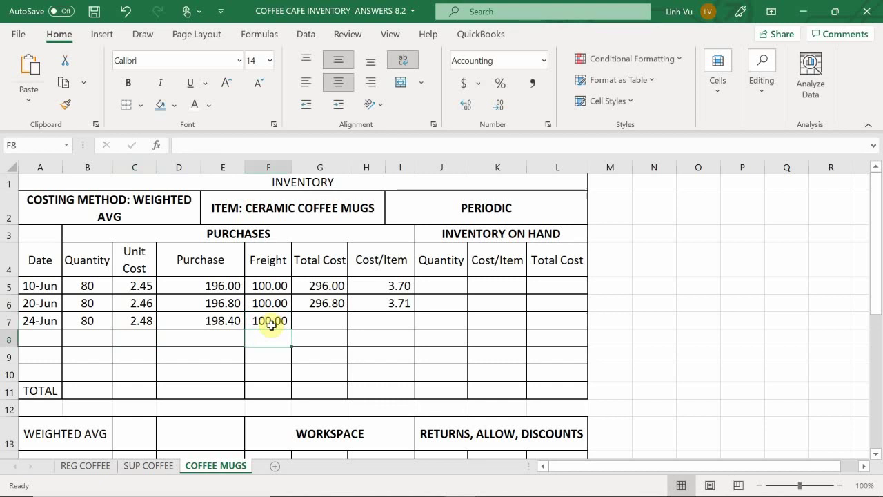
Calculate the 24 June total cost in G7 by adding purchase amount D7 and freight F7.
left_click(322, 322)
type("=")
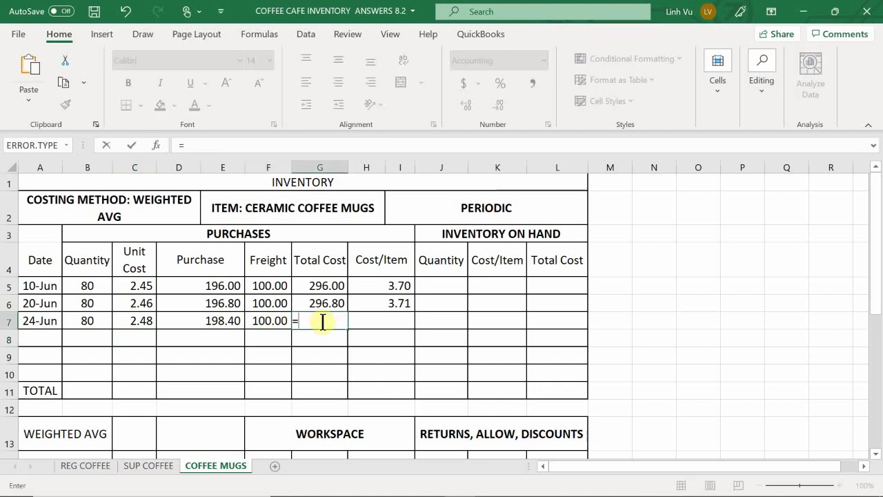
key("Left")
key("Left")
type("+")
key("Left")
key("Return")
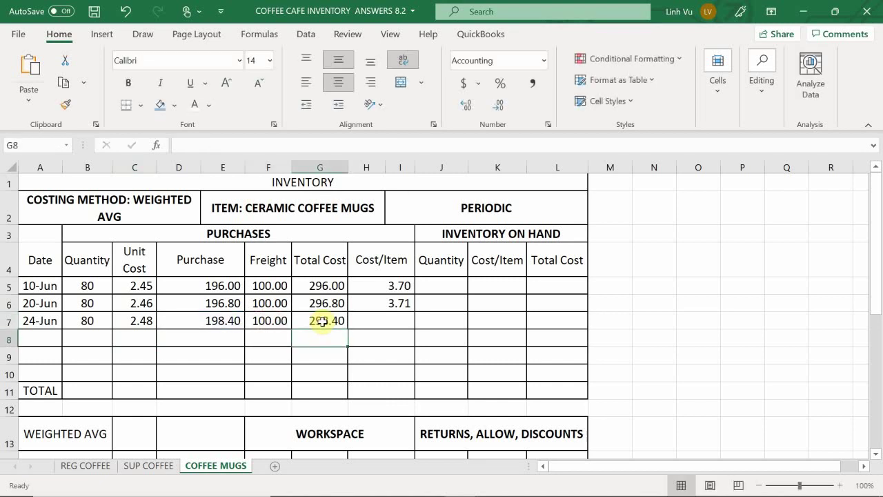
Fill the cost per item formula from H6 down to H7 for the 24 June purchase.
left_click(396, 319)
left_click(398, 309)
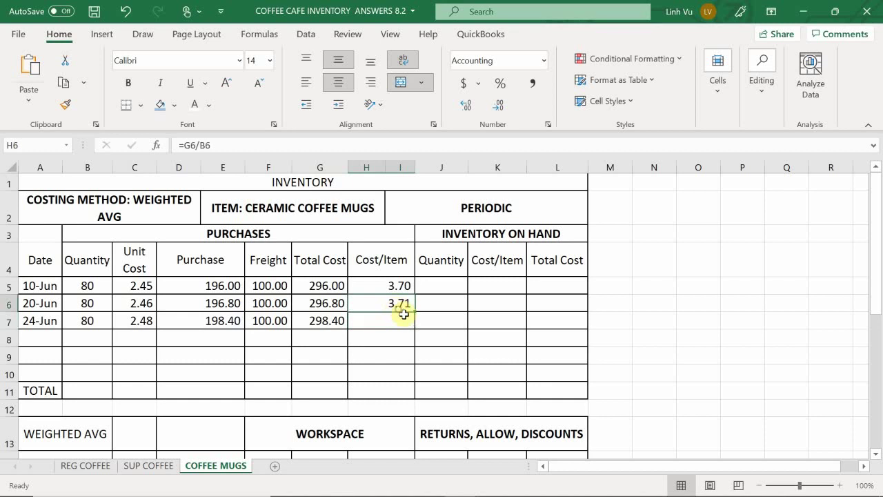
left_click_drag(417, 312, 422, 329)
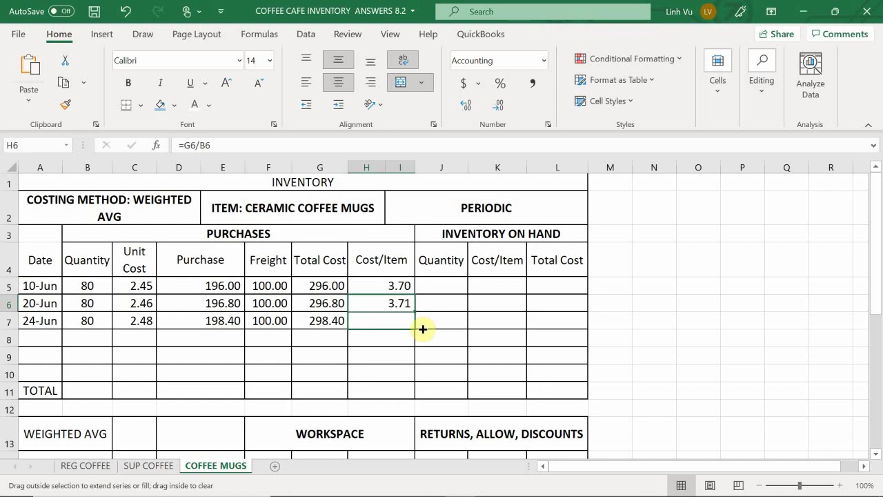
left_click_drag(423, 329, 422, 328)
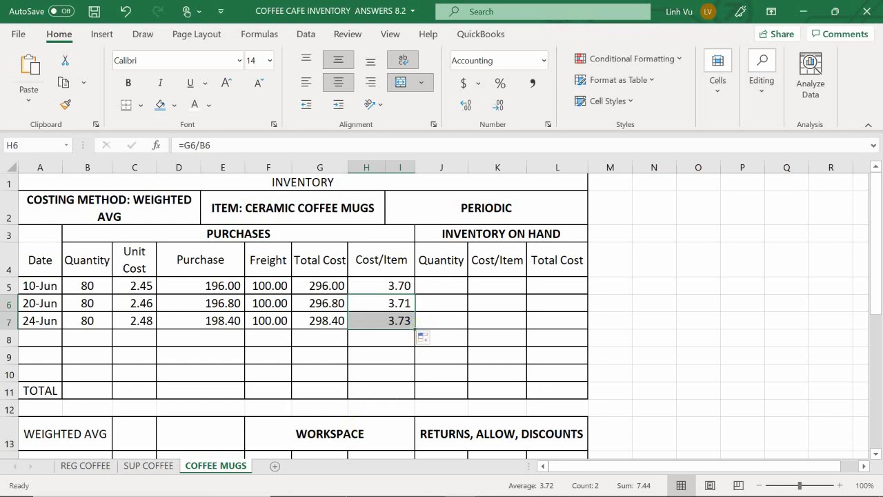
Bring up the general journal workbook and switch to the Word transaction list to review the 24 June return to All Things Ceramic.
mouse_move(366, 493)
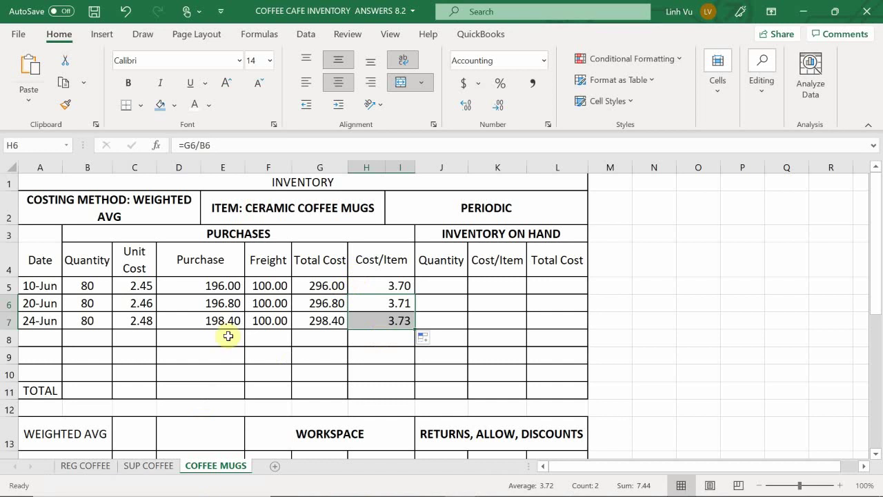
scroll(292, 336, "down", 2)
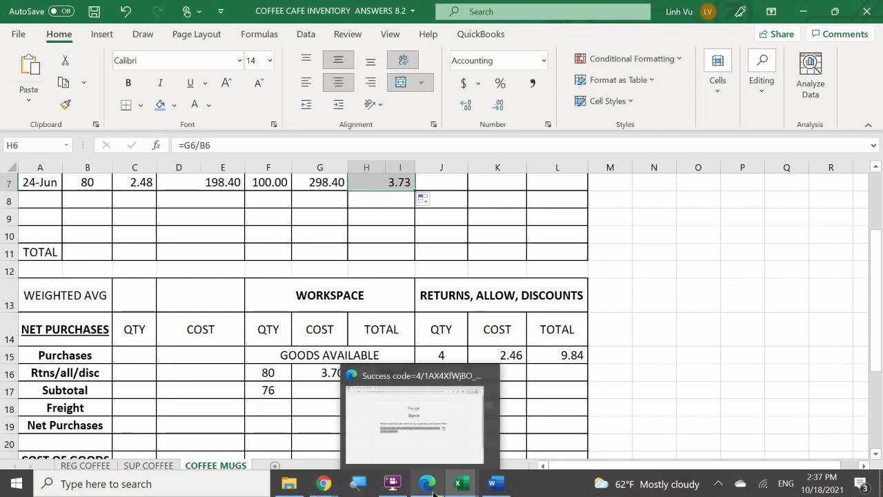
mouse_move(449, 477)
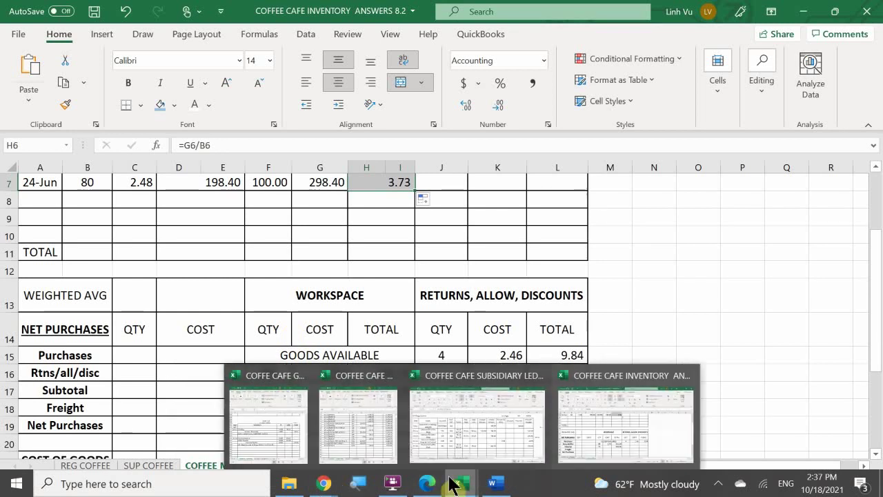
left_click(266, 424)
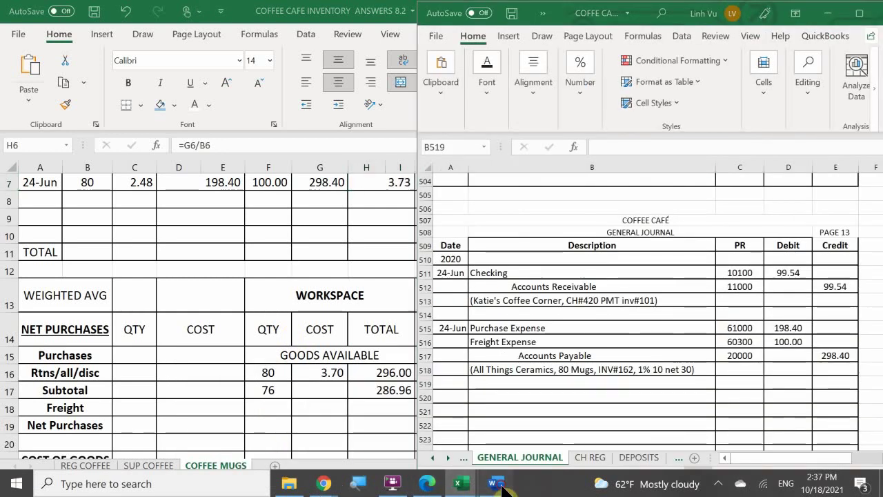
left_click(501, 487)
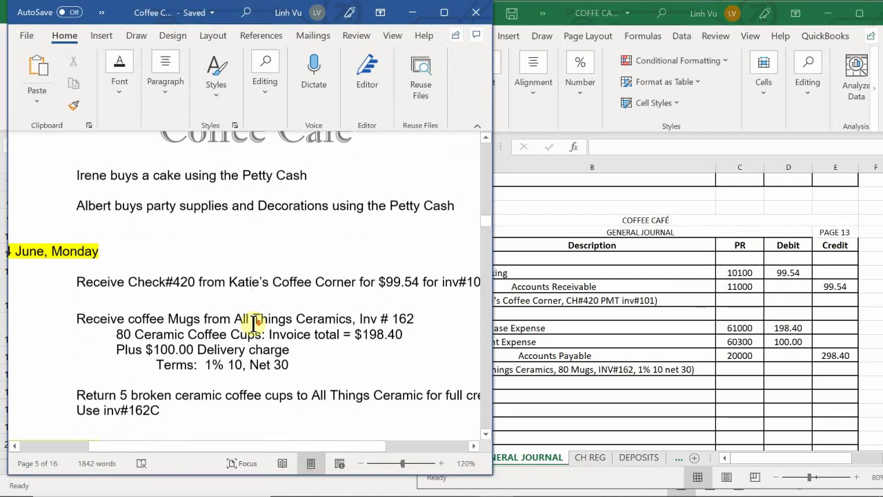
scroll(253, 324, "down", 2)
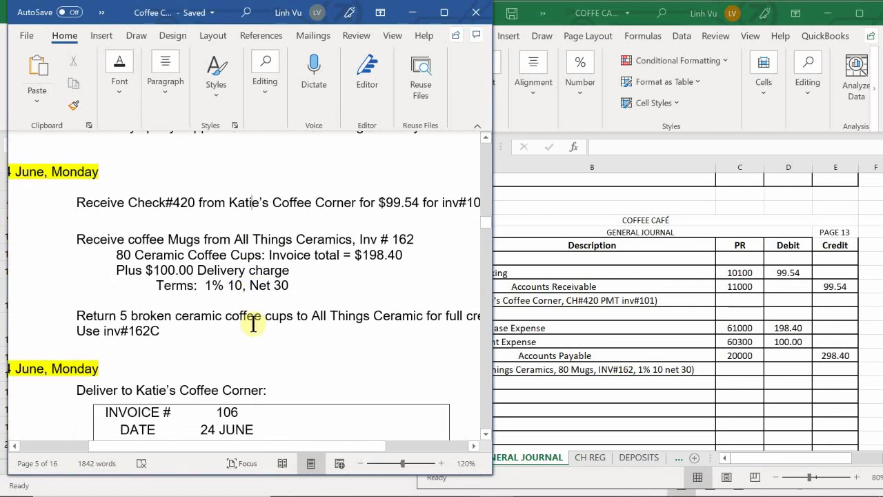
scroll(253, 325, "up", 1)
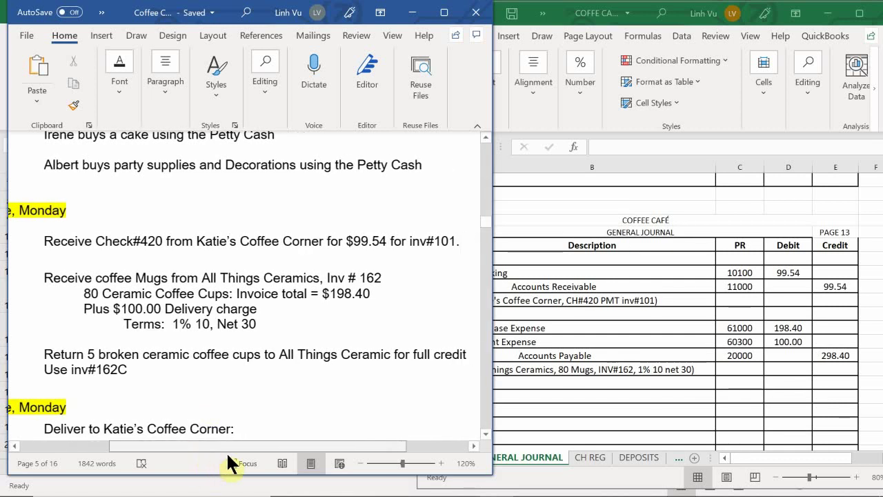
left_click(226, 451)
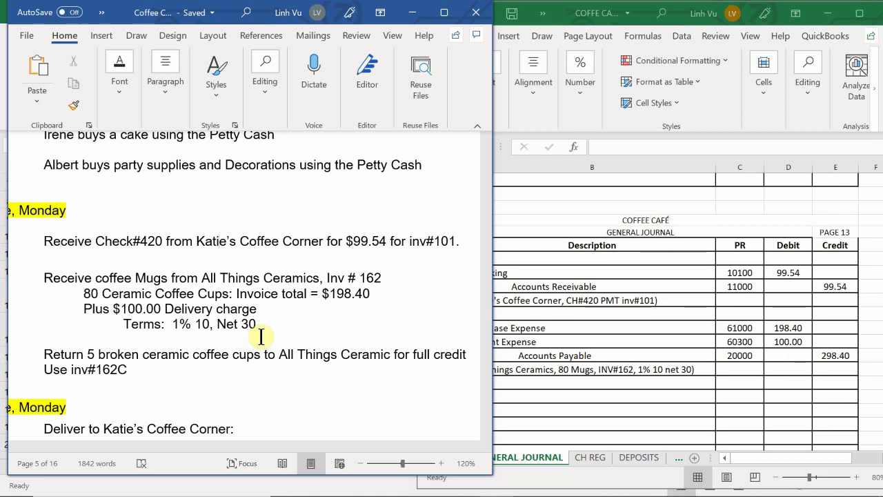
Switch to the general journal workbook and date the next entry 6/24 in A520.
left_click(592, 384)
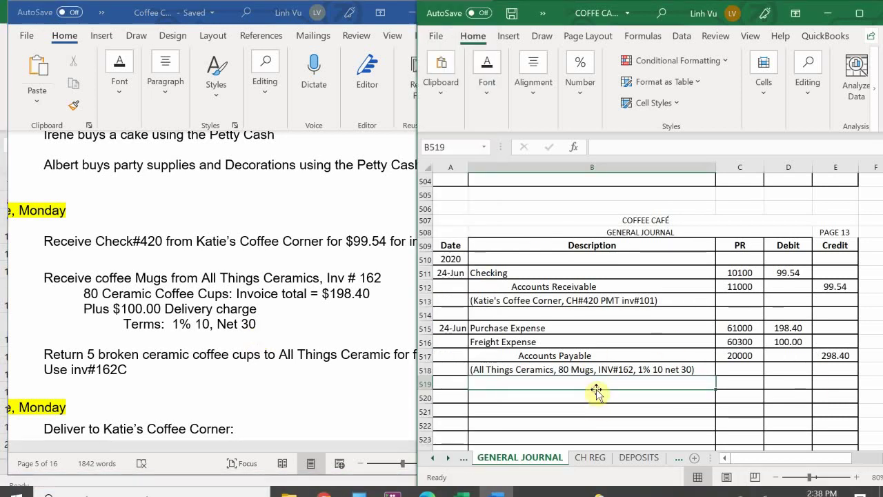
left_click(471, 400)
left_click(460, 408)
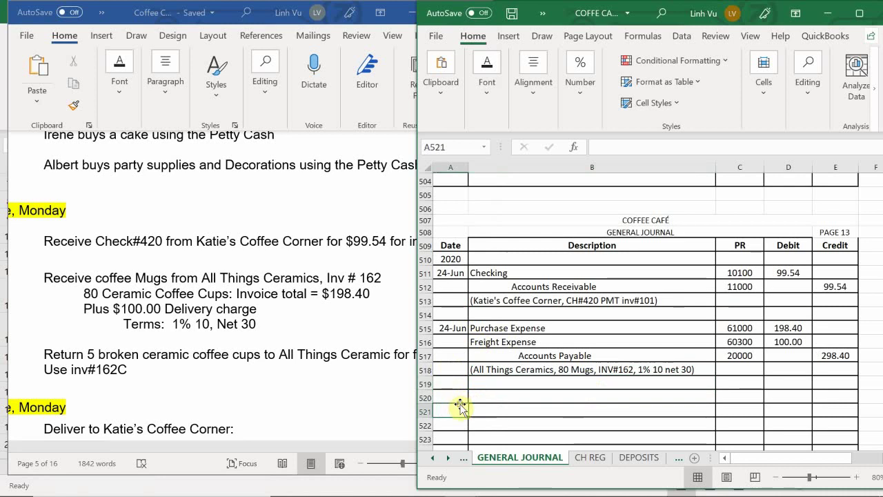
left_click(451, 384)
left_click(453, 396)
type("6/")
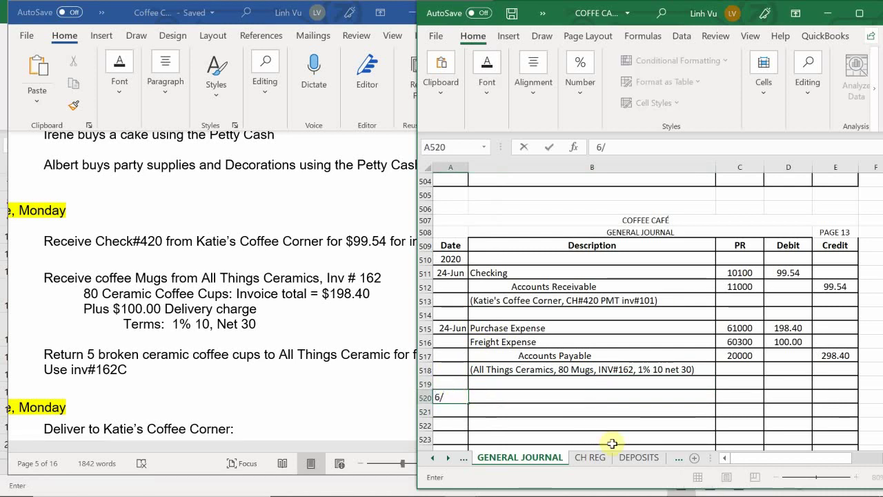
type("24")
key("Return")
Enter Accounts Payable as the debit account of the return entry in B520.
key("Right")
key("Up")
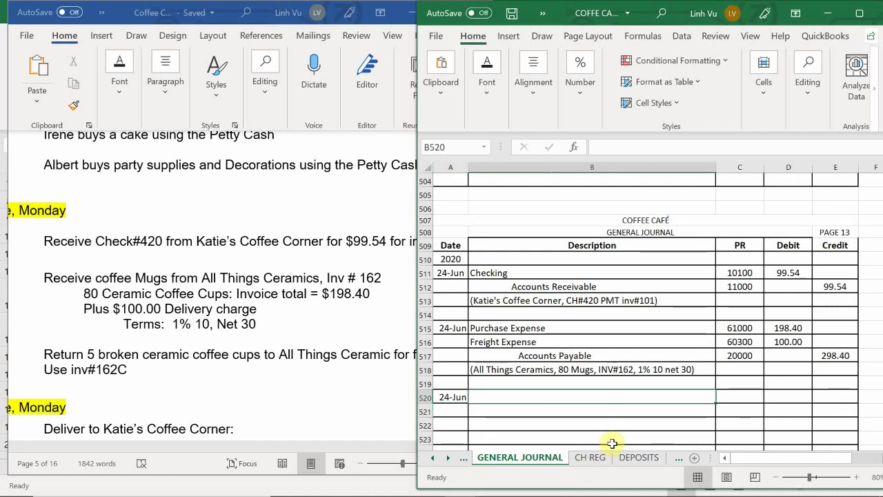
type("Accounts")
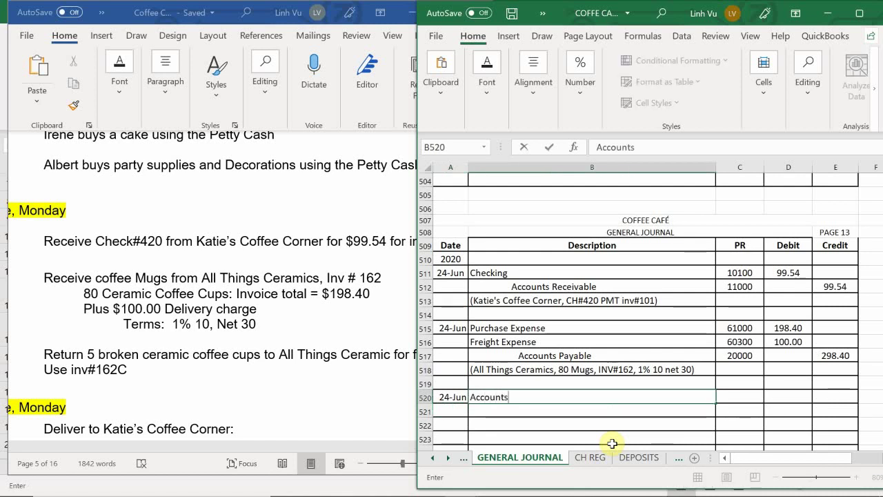
type(" Payable")
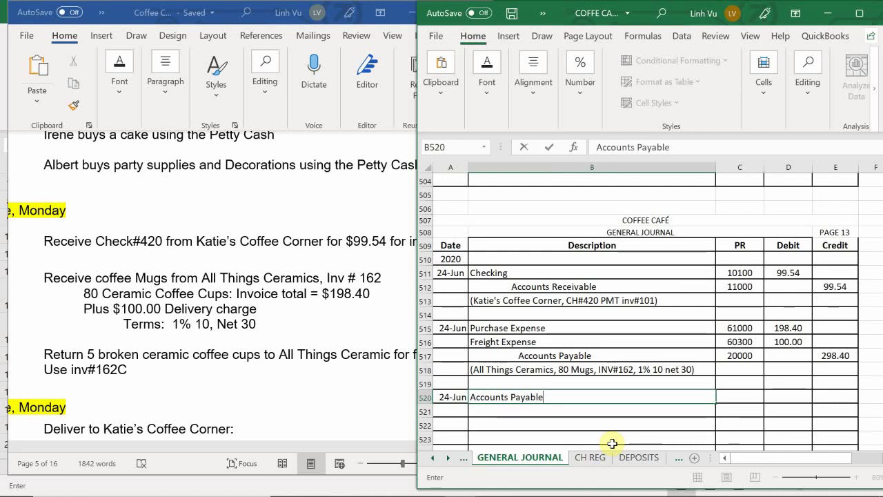
key("Return")
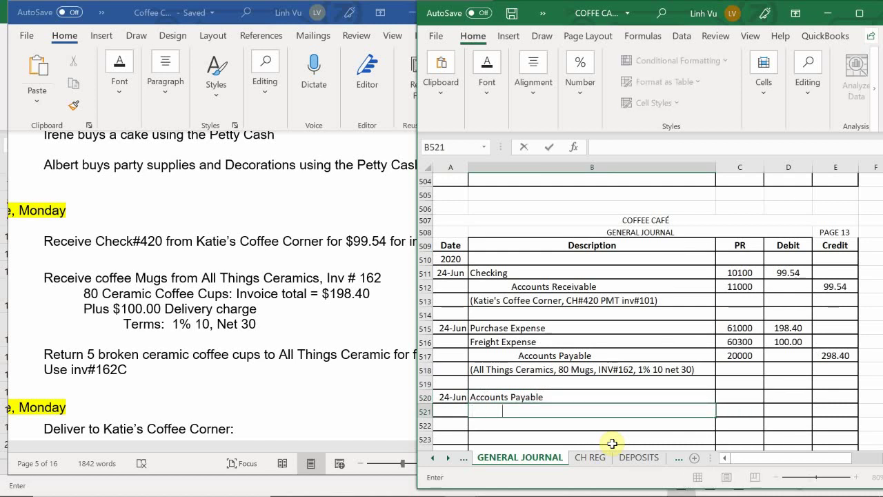
Enter Purchase Returns & Allowance, indented, as the credit account in B521.
type("Purchase Reti")
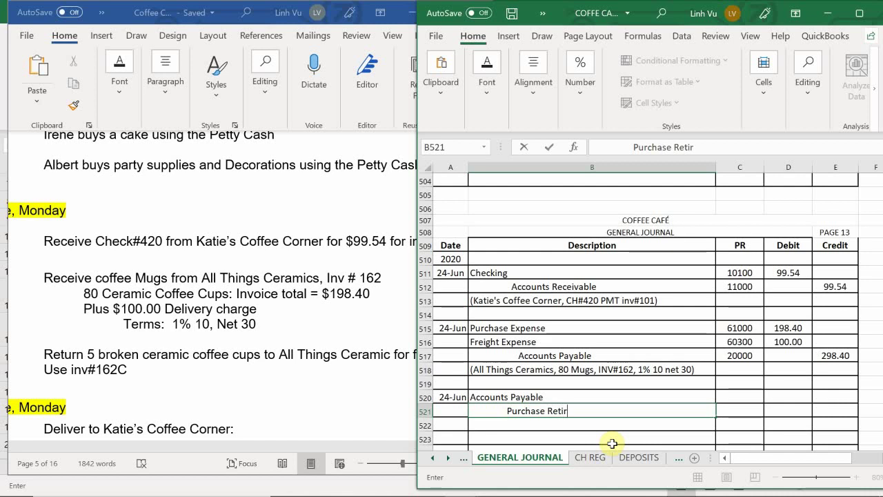
key("BackSpace")
type("urn")
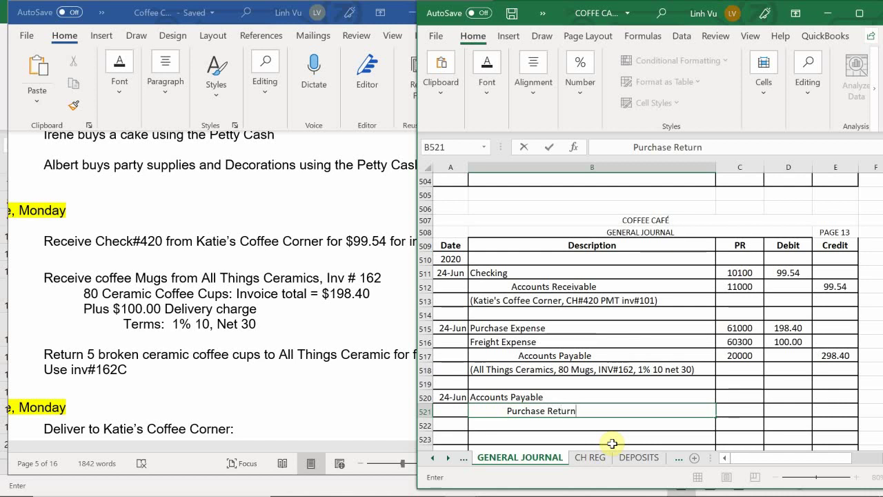
type("s *")
key("BackSpace")
key("BackSpace")
type("(")
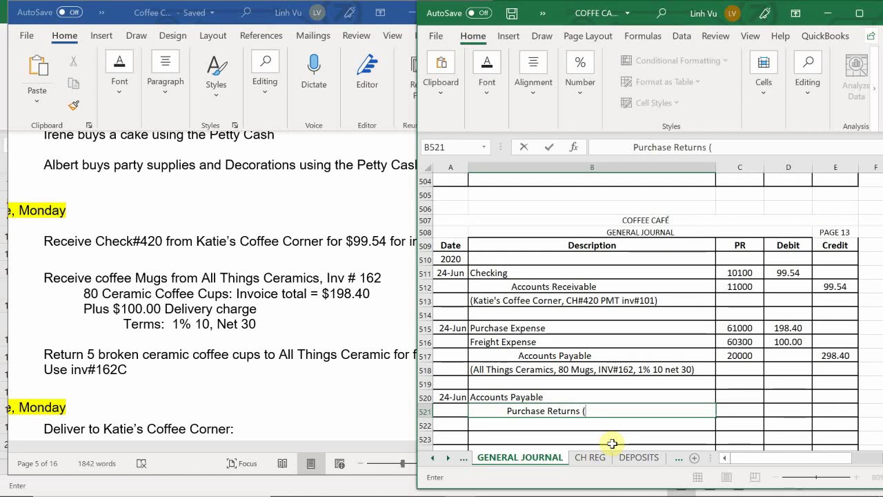
type("^")
key("BackSpace")
type("%^")
key("BackSpace")
type("^")
key("BackSpace")
key("BackSpace")
type("& Allowa")
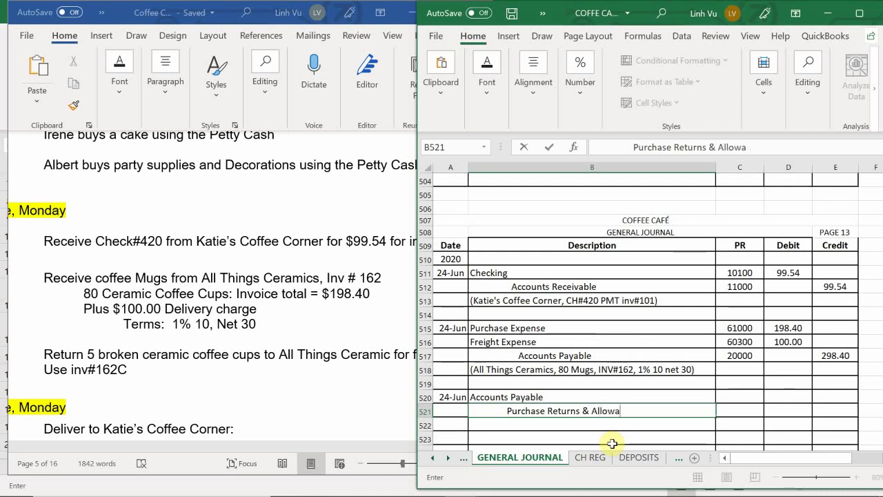
type("nce")
key("Tab")
Enter the posting references 20000 for Accounts Payable in C520 and 61500 for Purchase Returns & Allowance in C521.
key("Up")
type("200")
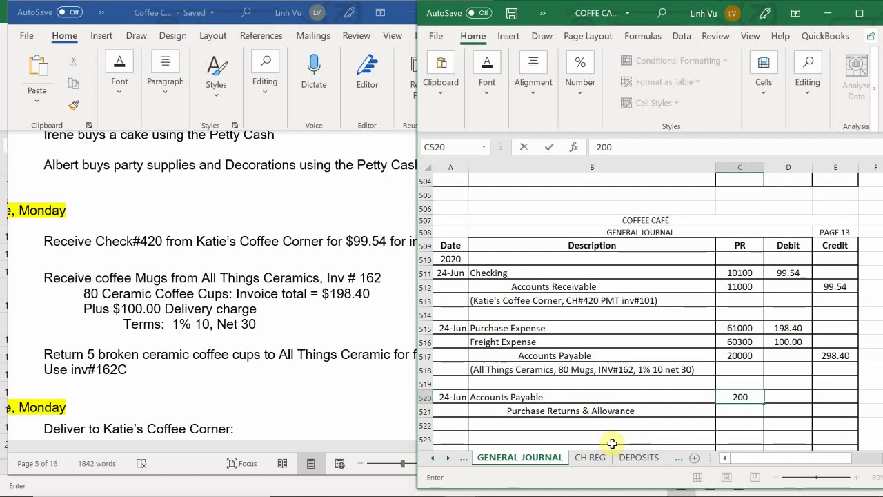
type("00")
key("Return")
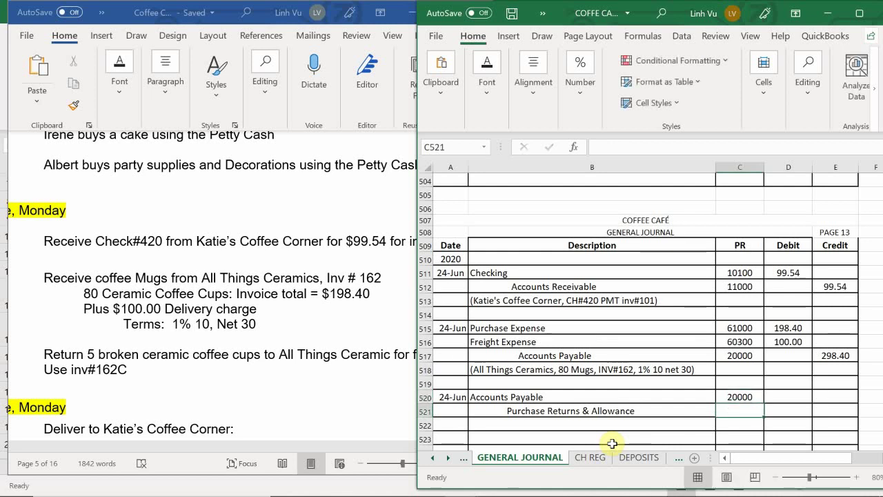
type("61")
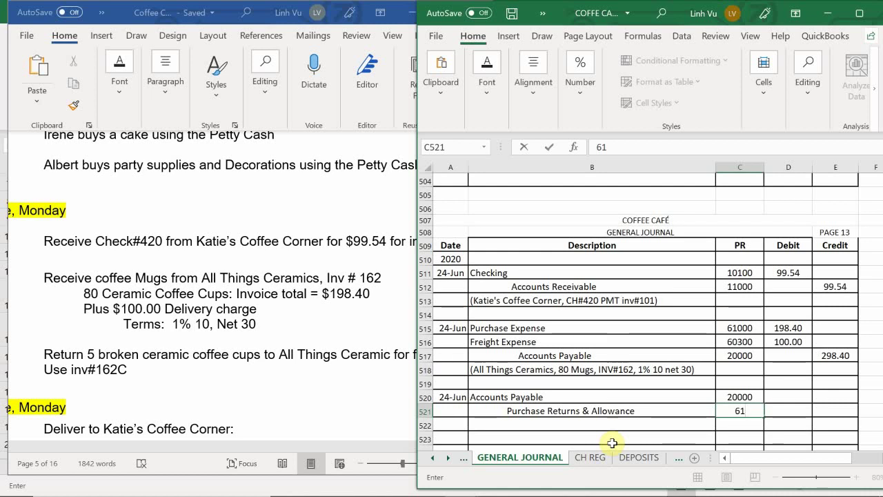
type("500")
key("Return")
Calculate the Accounts Payable debit in D520 with the formula =2.48*5.
key("Right")
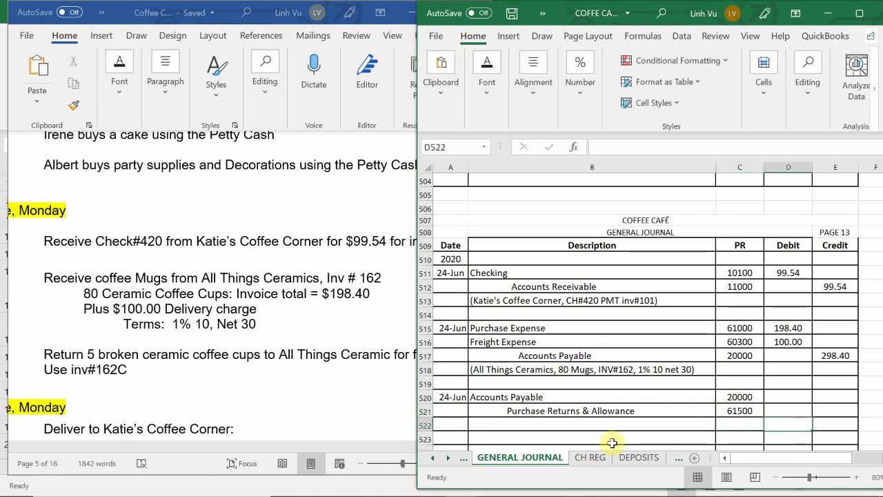
key("Up")
key("Up")
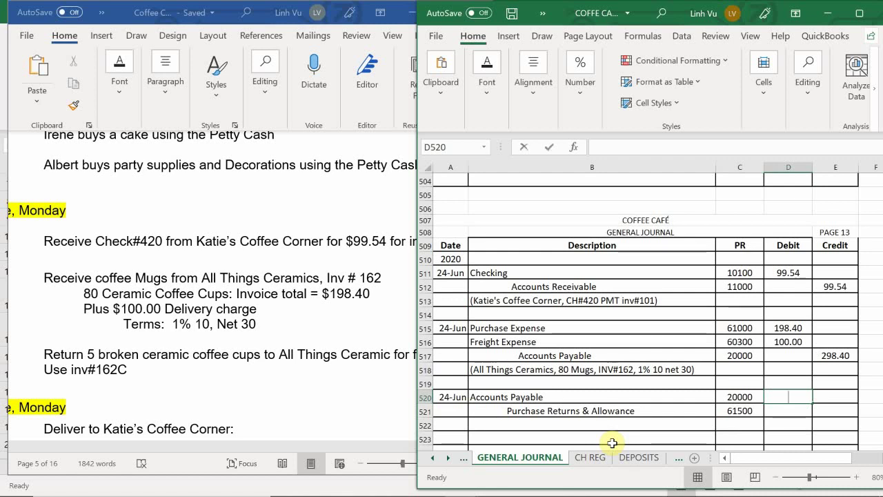
type("=2.")
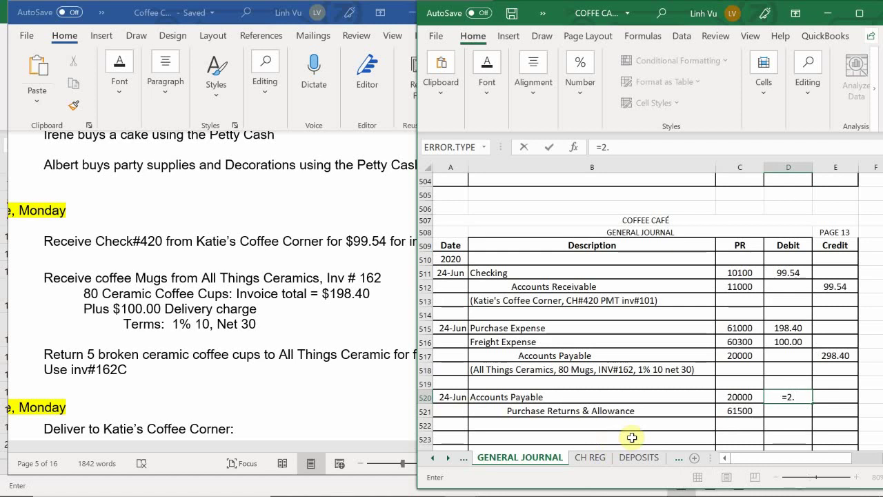
type("48*5")
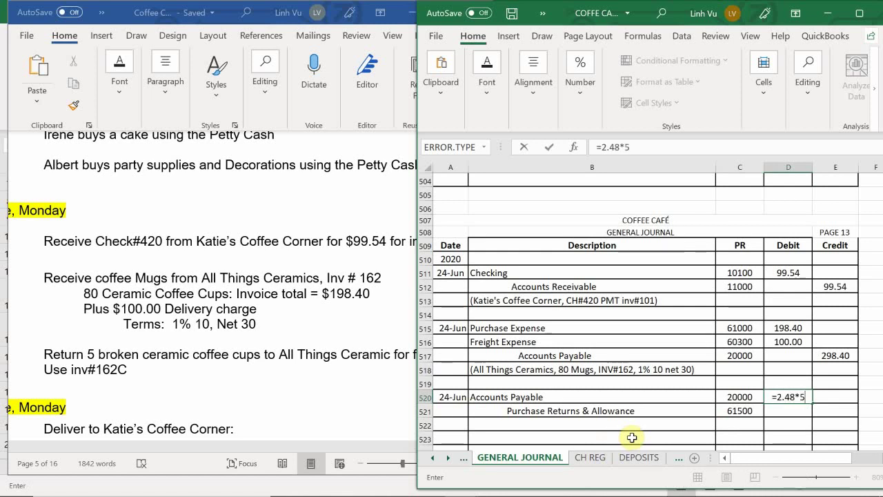
key("Return")
Set the Purchase Returns & Allowance credit in E521 equal to debit cell D520.
key("Right")
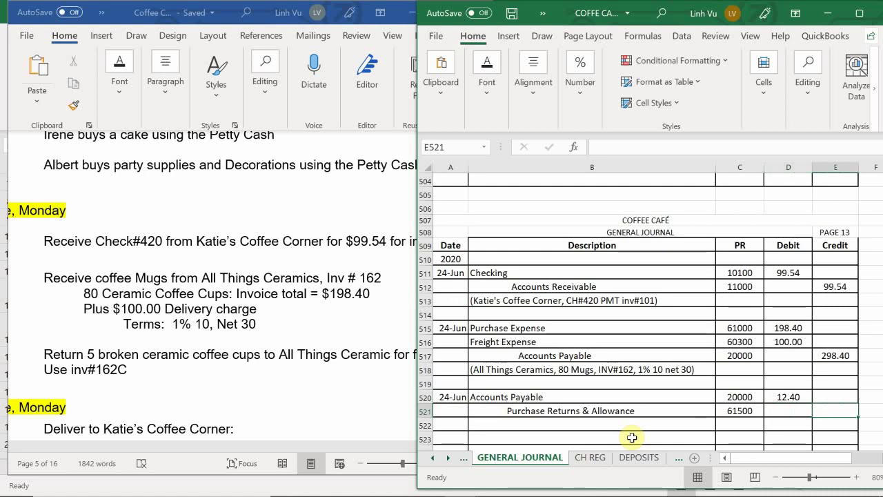
type("=")
key("Up")
key("Left")
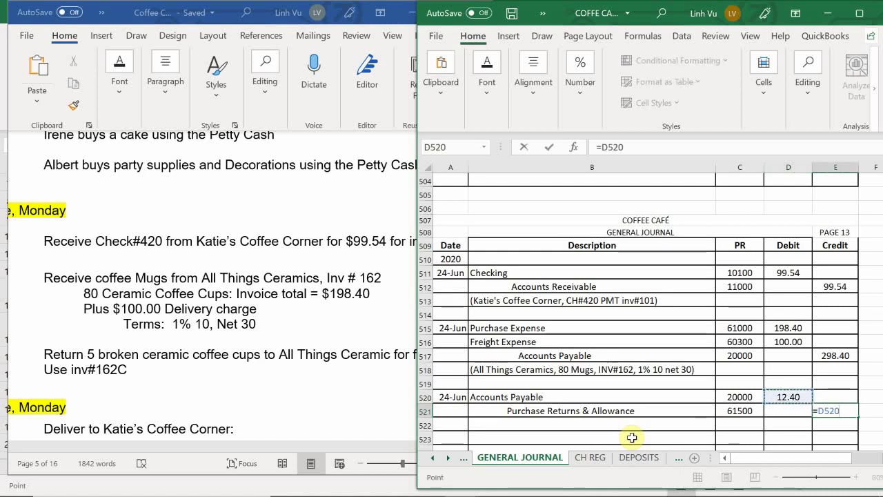
key("Return")
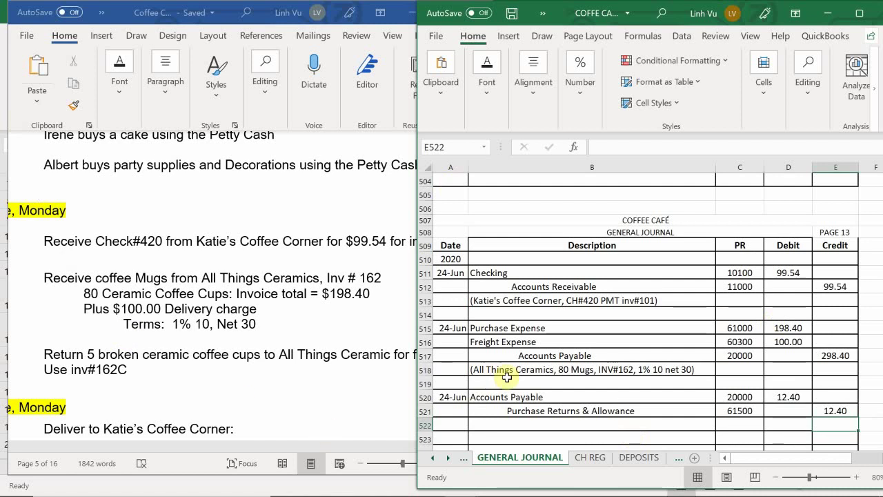
Enter the explanation "(All Things Ceramics, Return 5 Broken Mugs for Full Refund INV#162C)" in B522.
left_click(492, 422)
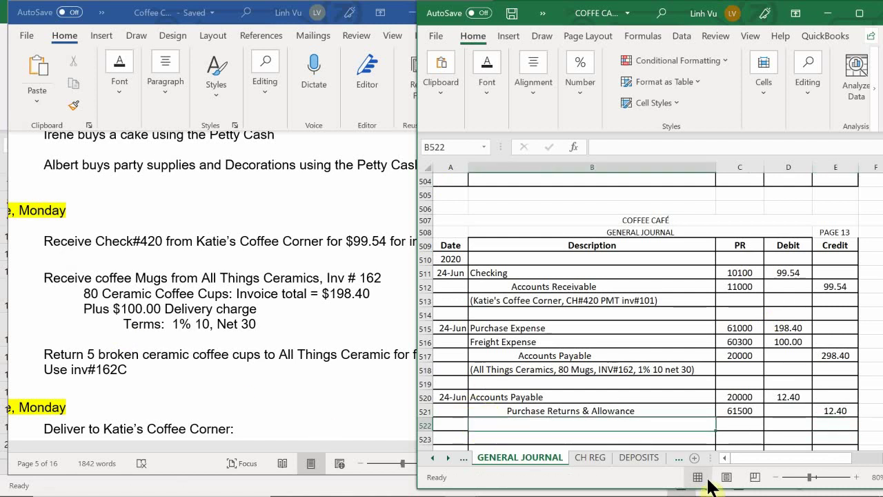
type("(")
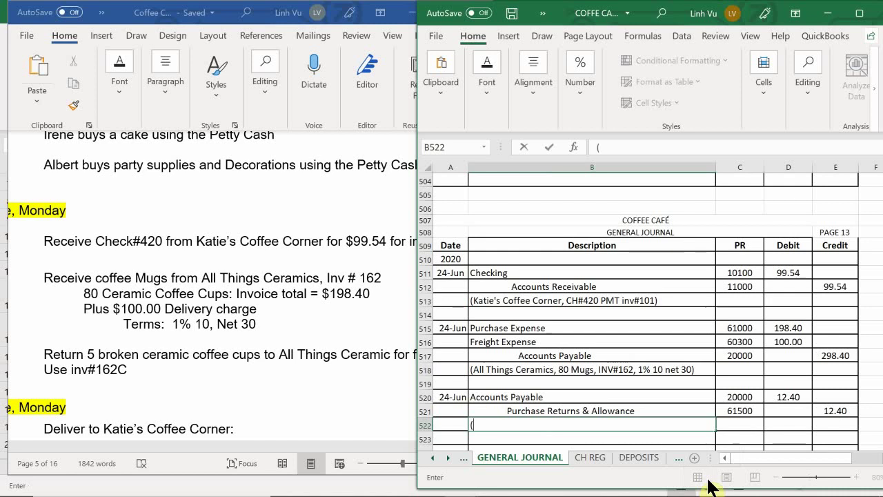
type("All Things ")
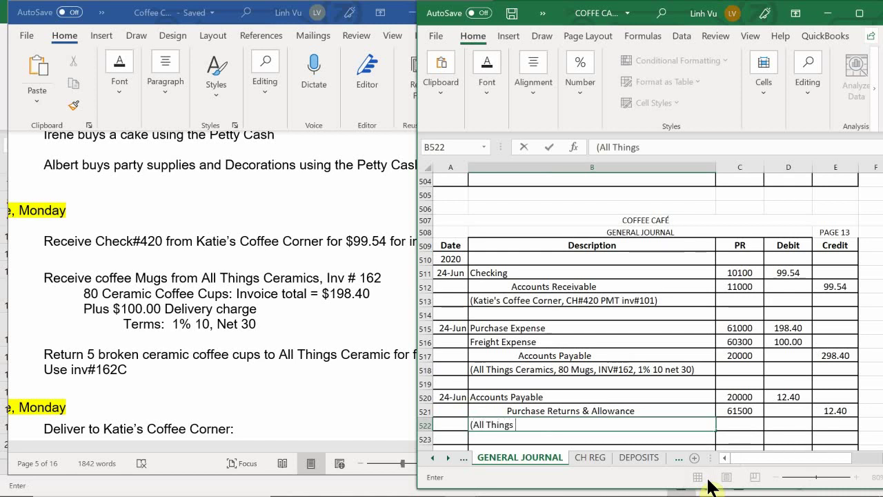
type("Ceramiac")
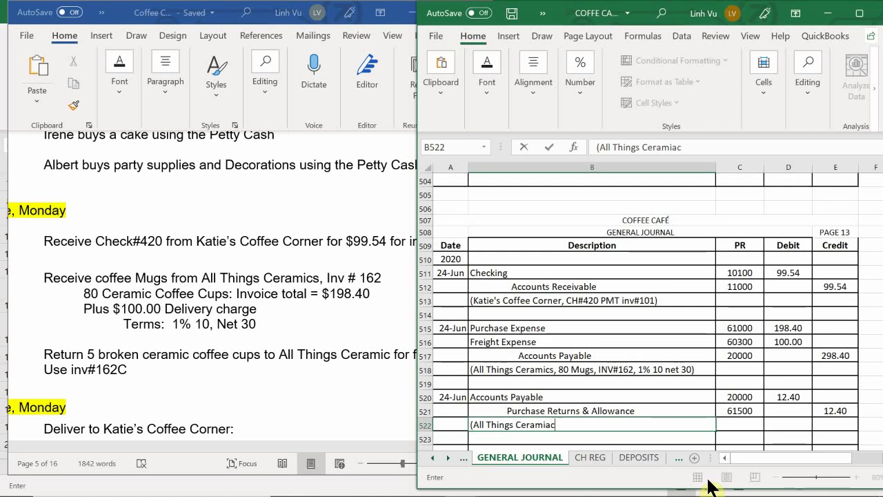
key("BackSpace")
key("BackSpace")
key("BackSpace")
type("ics, Return ")
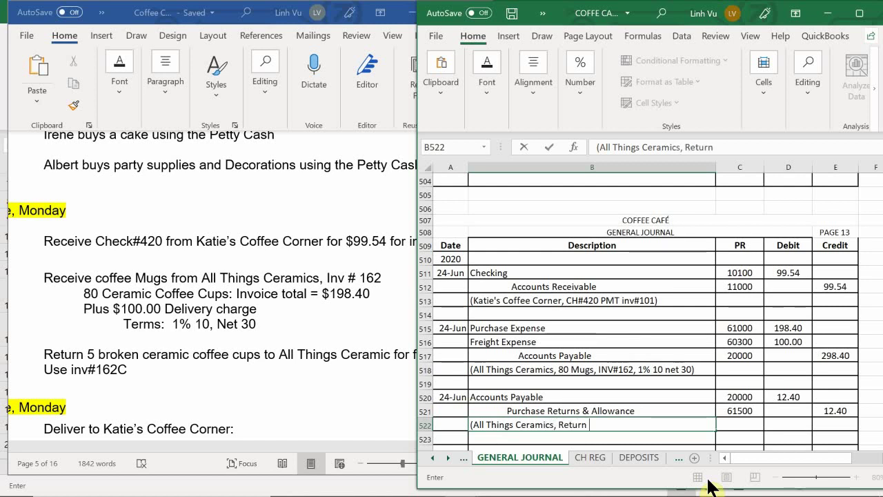
type("5 Broken My")
key("BackSpace")
type("u")
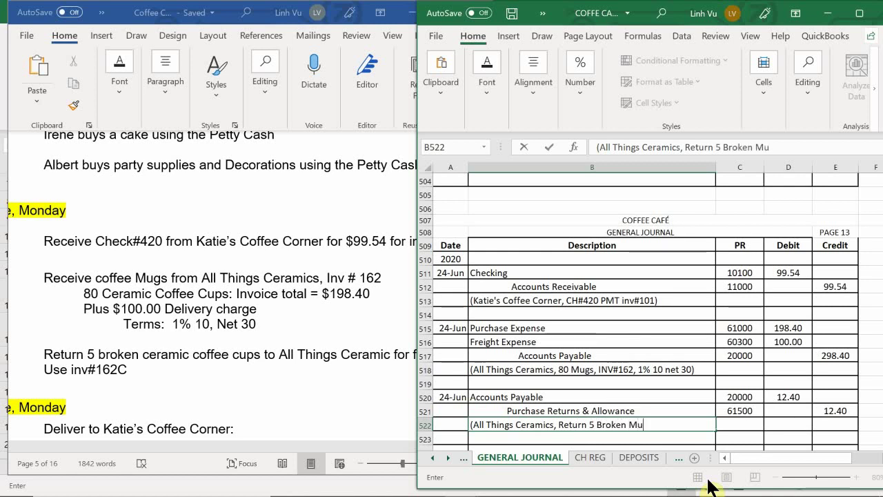
type("gs for Fu")
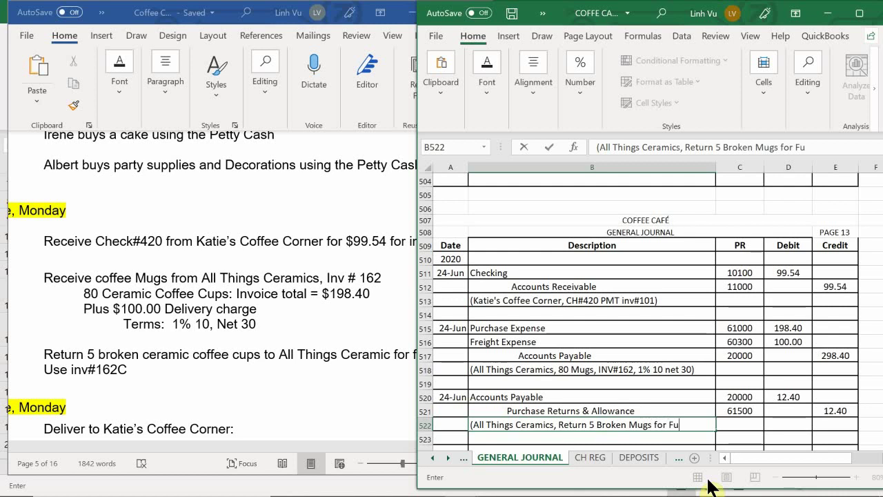
type("ll Re")
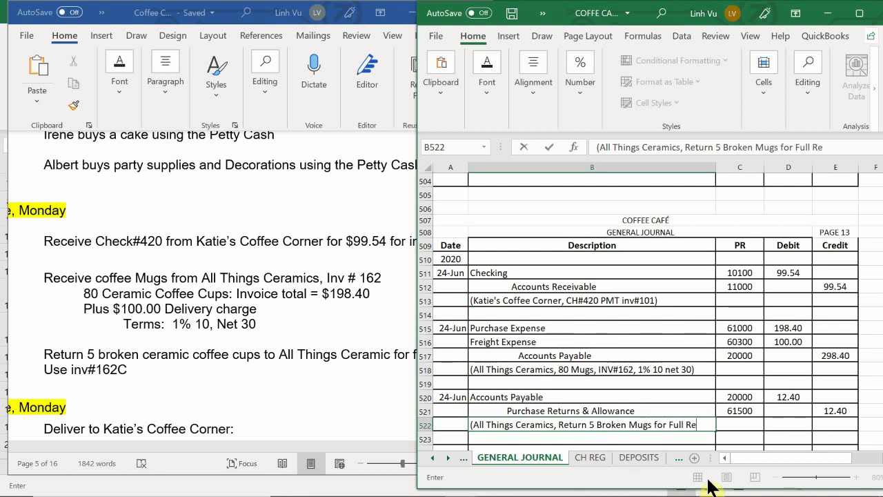
type("fund")
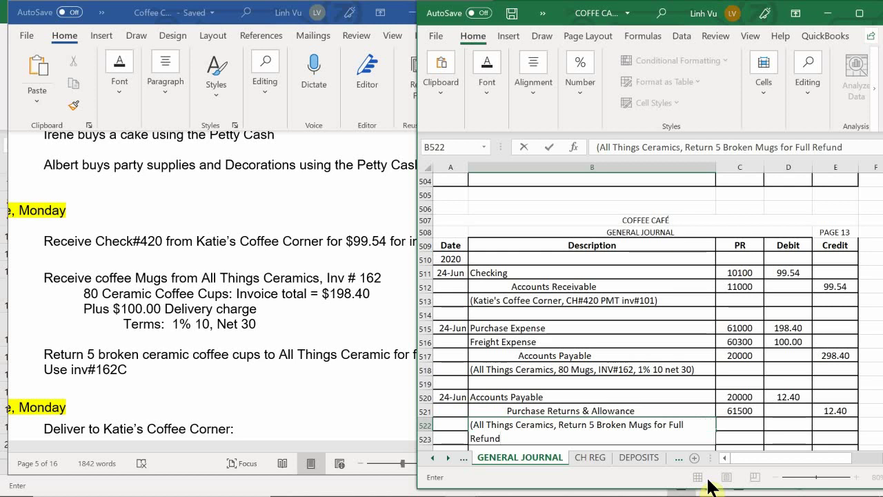
type(" INV#")
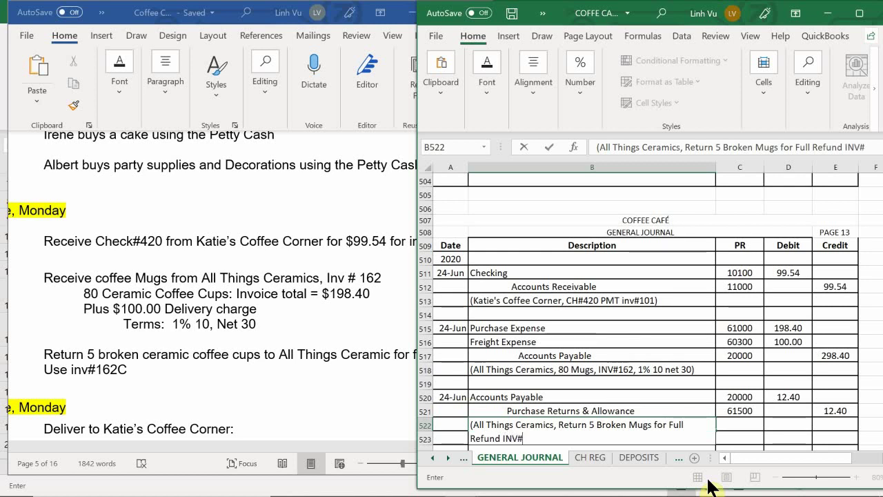
type("162C)")
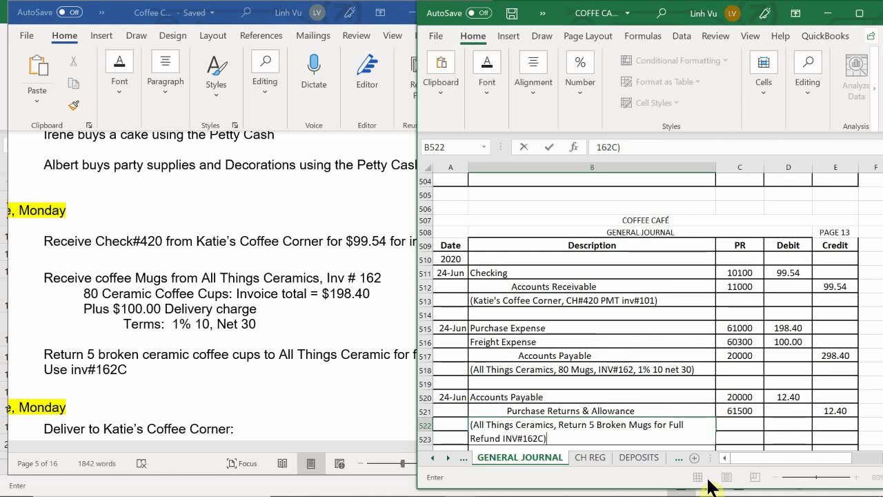
key("Return")
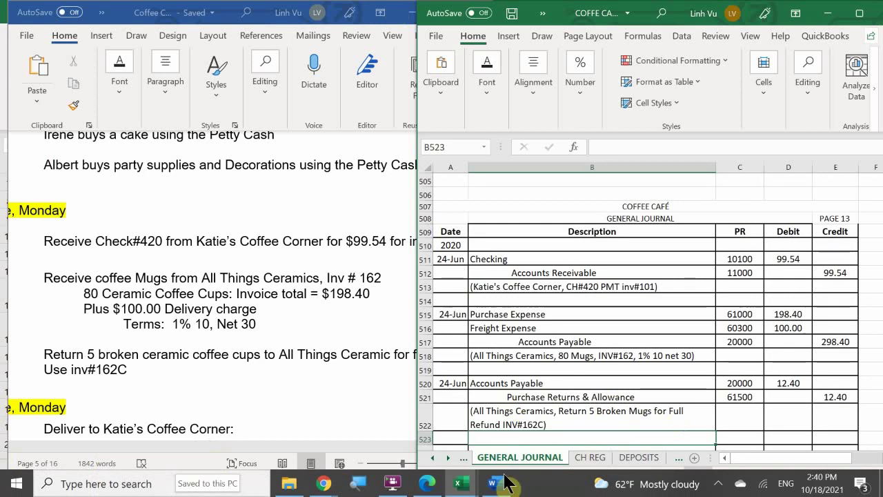
Switch to the ledger workbook and go to the Accounts Payable account on the LIABILITIES sheet.
mouse_move(461, 481)
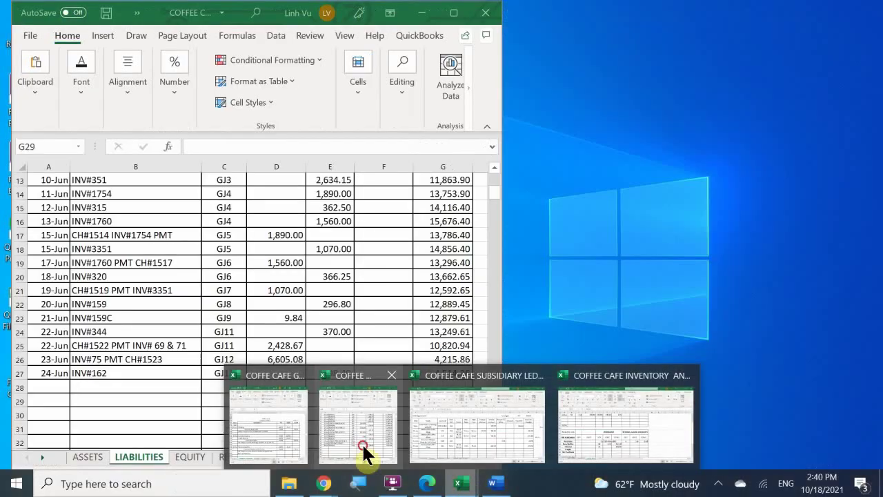
left_click(361, 442)
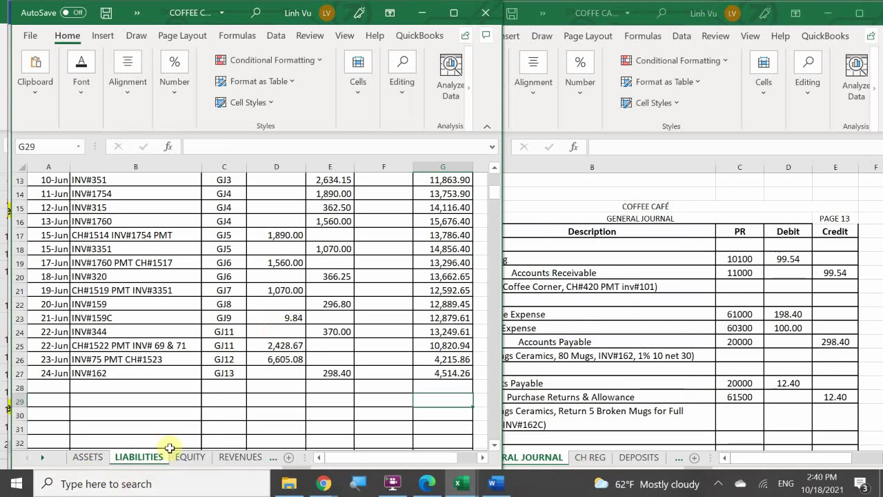
left_click(248, 463)
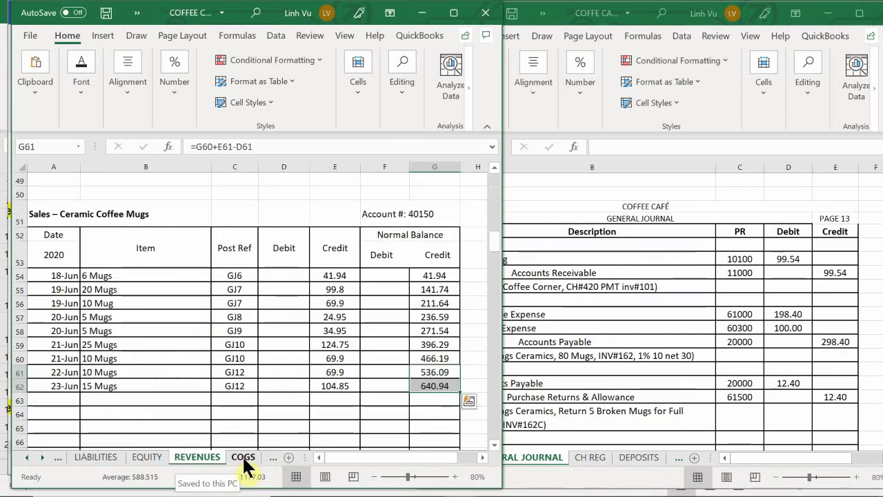
left_click(240, 464)
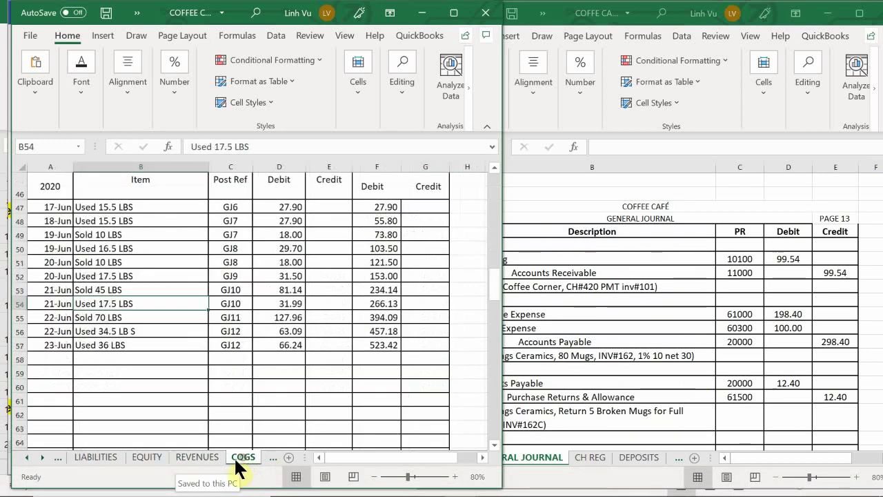
left_click(99, 463)
left_click(98, 386)
scroll(99, 376, "up", 4)
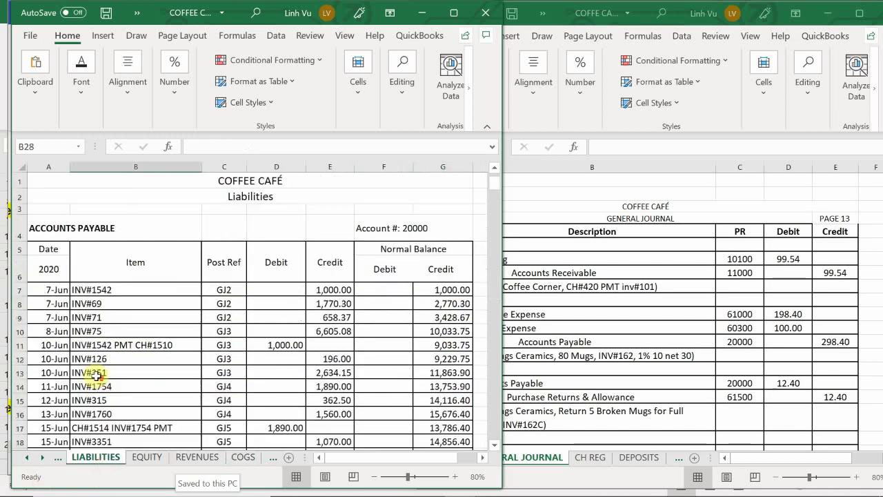
scroll(98, 373, "down", 4)
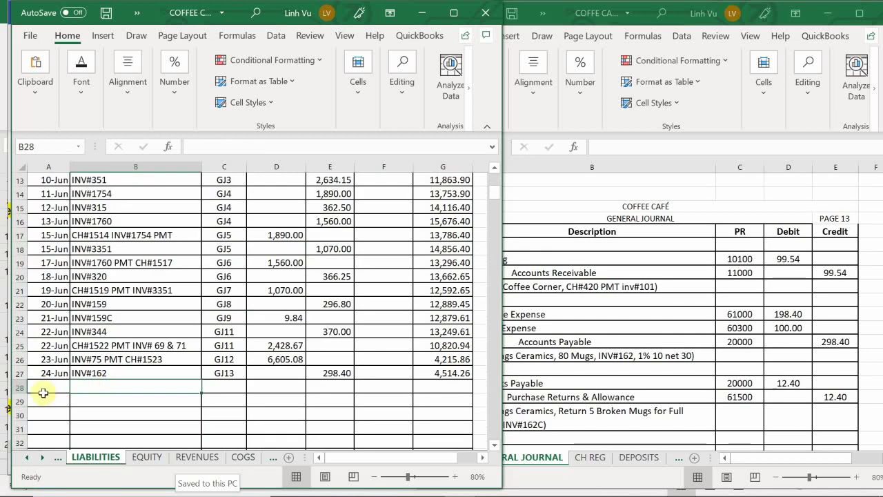
Start the return's Accounts Payable posting in row 28 with the date 6/24 and the item INV#162C.
left_click(42, 397)
left_click(50, 387)
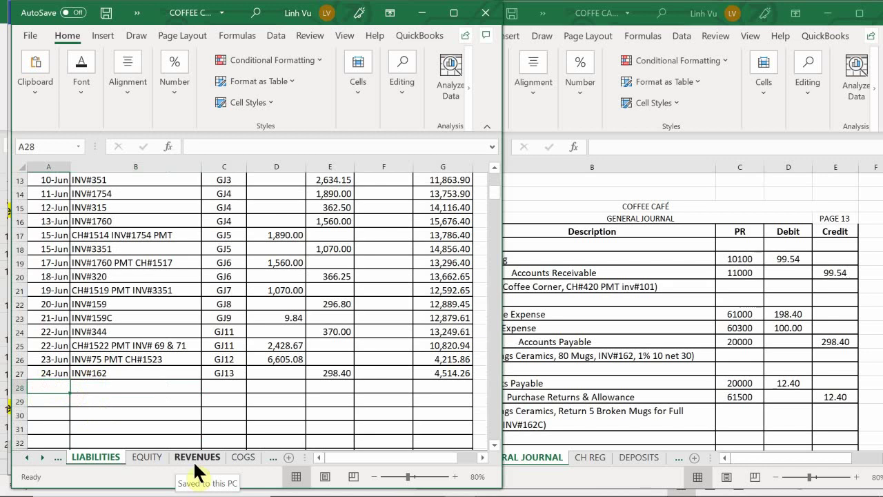
type("6/24")
key("Tab")
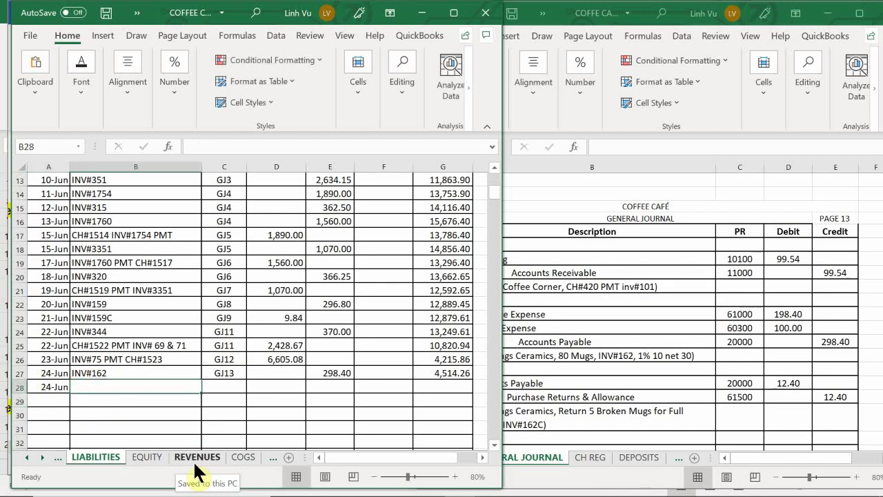
type("INV$")
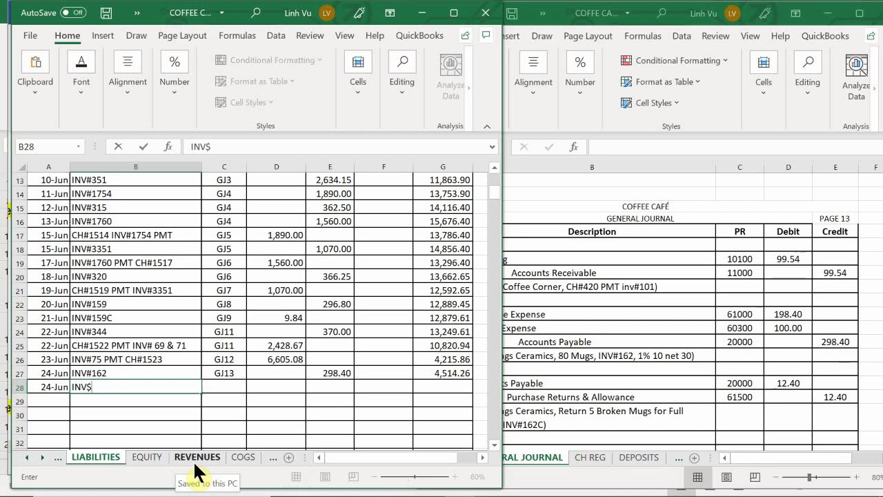
key("BackSpace")
type("#162C")
key("Tab")
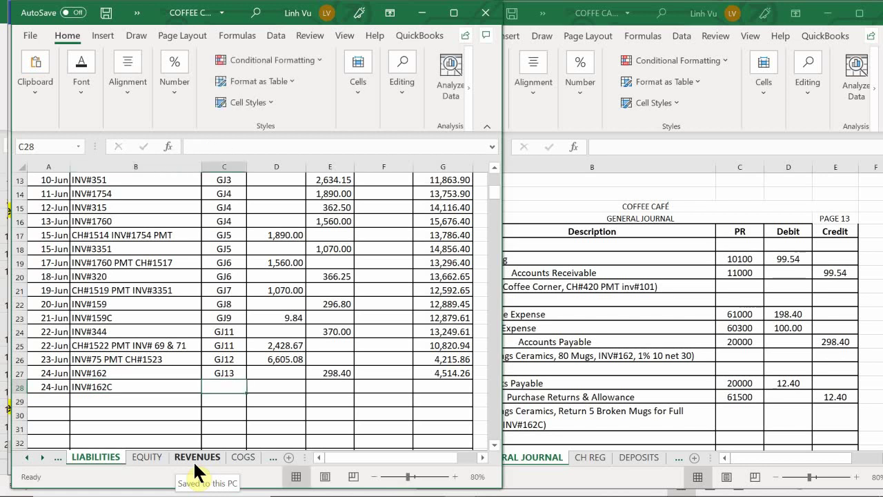
Set the posting reference in C28 equal to C27 for GJ13 and enter a 12.40 debit in D28.
type("=")
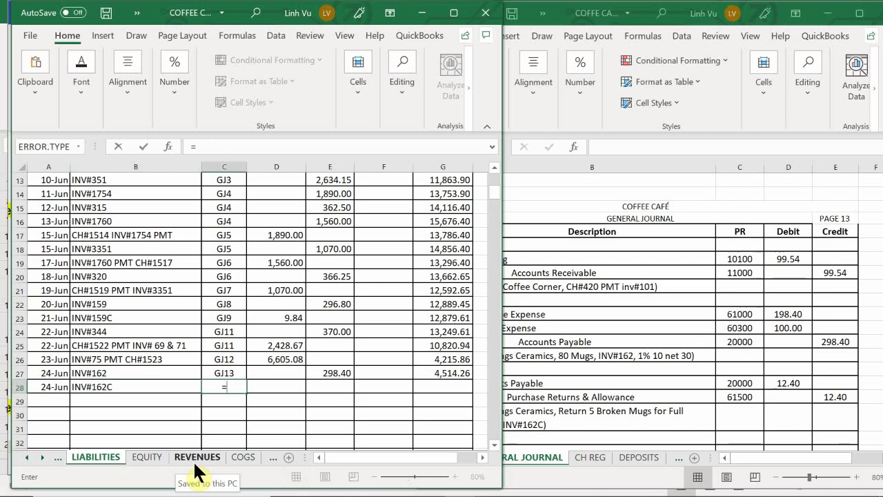
key("Up")
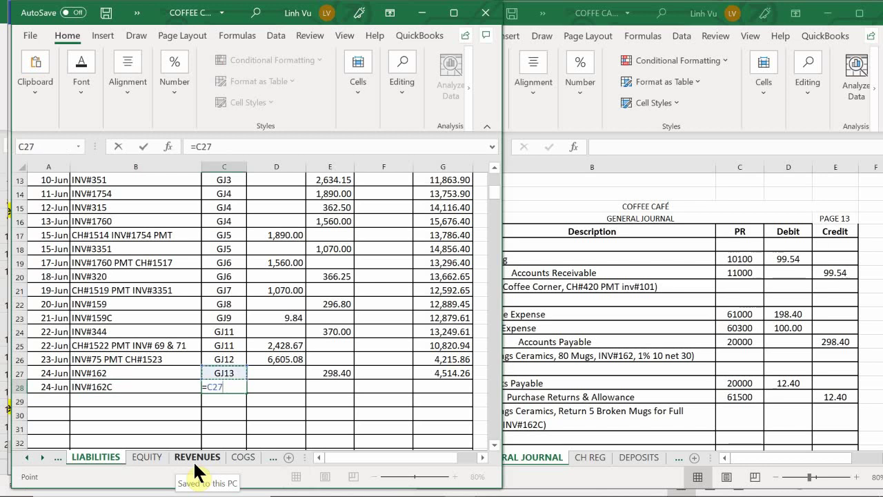
key("Up")
key("Right")
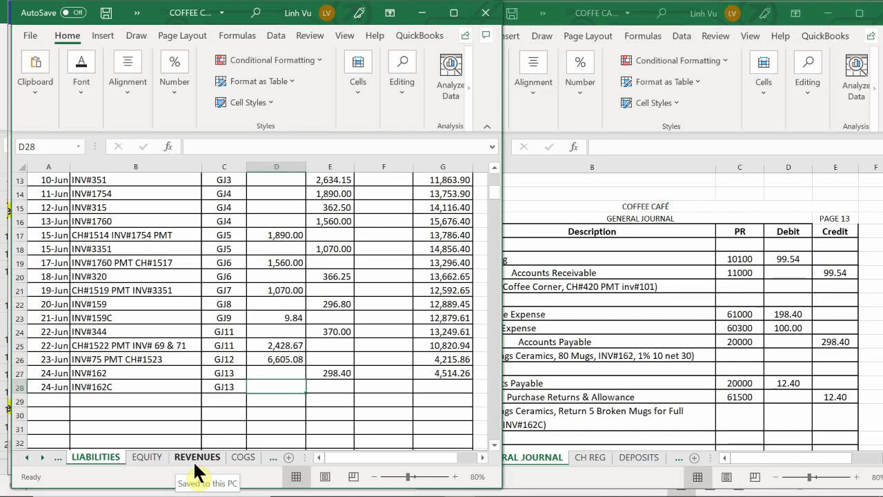
type("12.40")
key("Return")
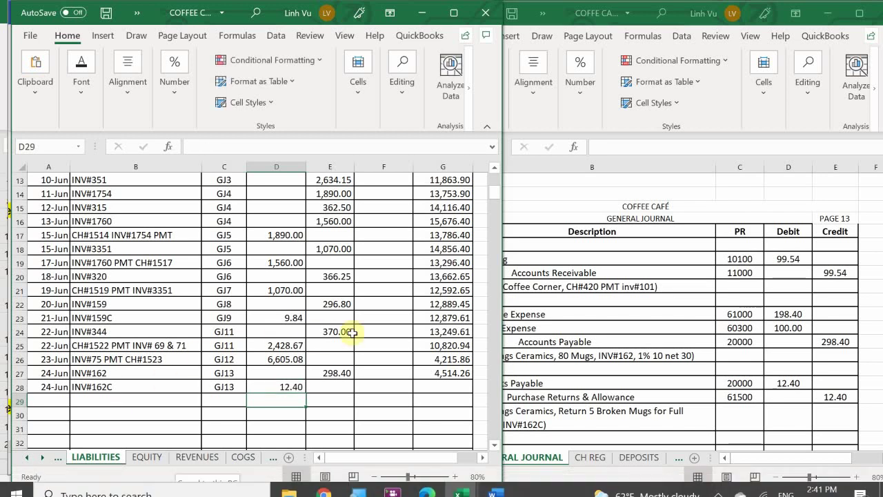
Fill the Accounts Payable running balance formula from G27 down to G28.
left_click(440, 372)
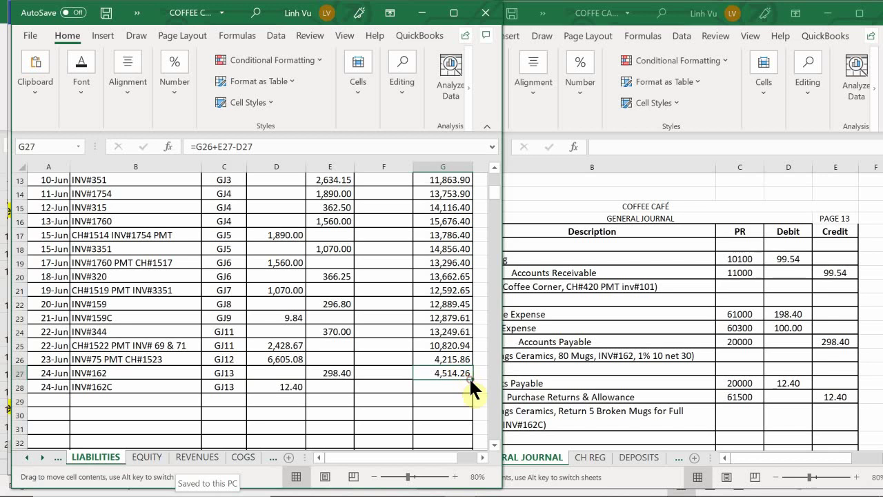
left_click_drag(469, 378, 469, 390)
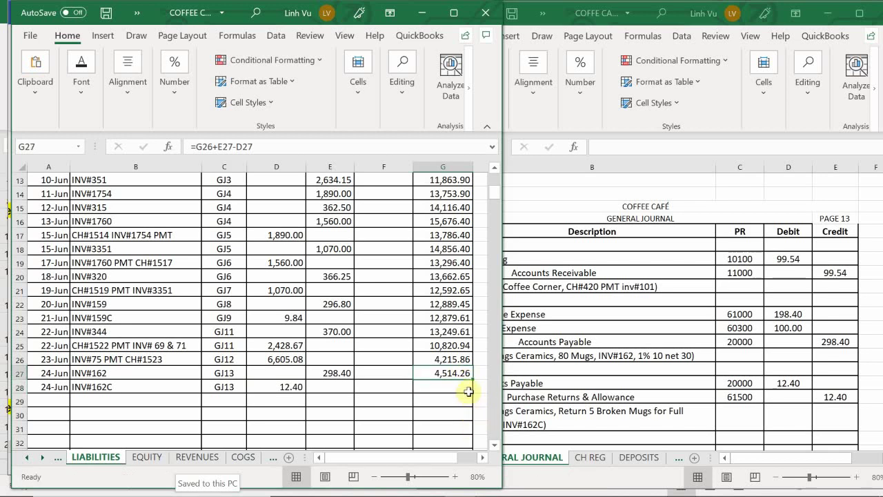
mouse_move(470, 389)
left_mouse_down()
mouse_move(469, 375)
mouse_move(473, 397)
left_mouse_up()
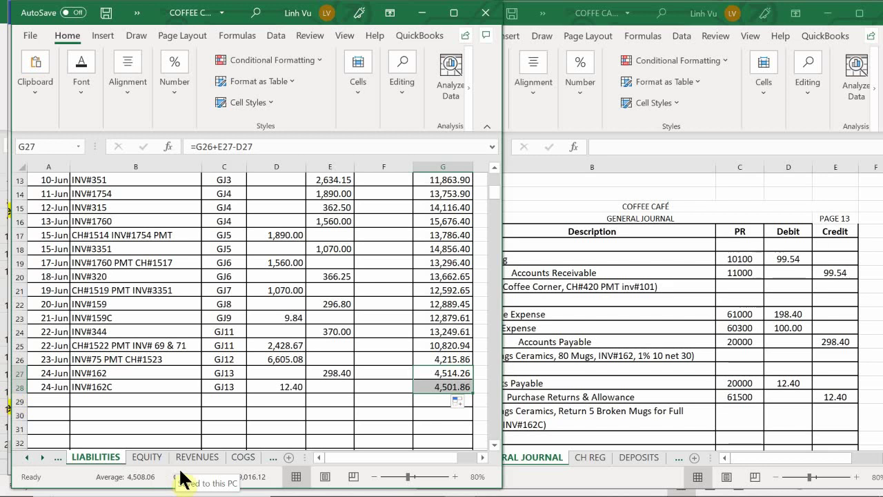
Go to the EXPENSES - OP sheet of the ledger workbook to find the Purchase Returns & Allowances account.
left_click(273, 458)
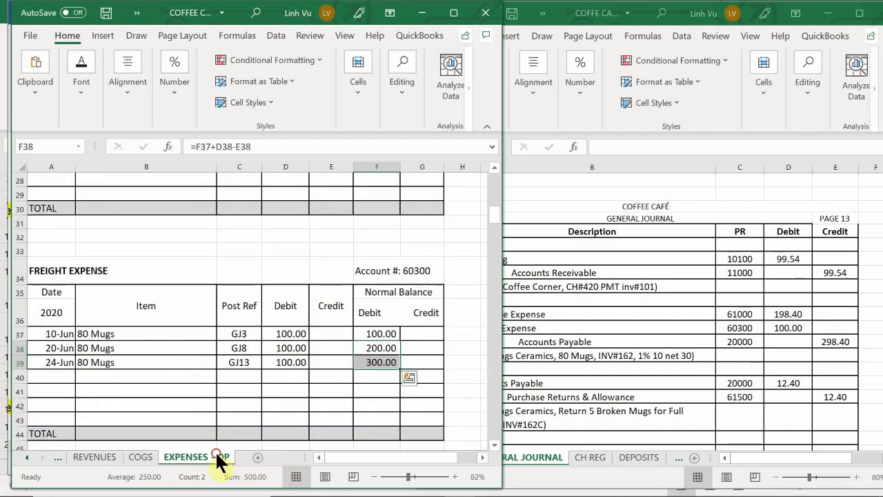
left_click(48, 376)
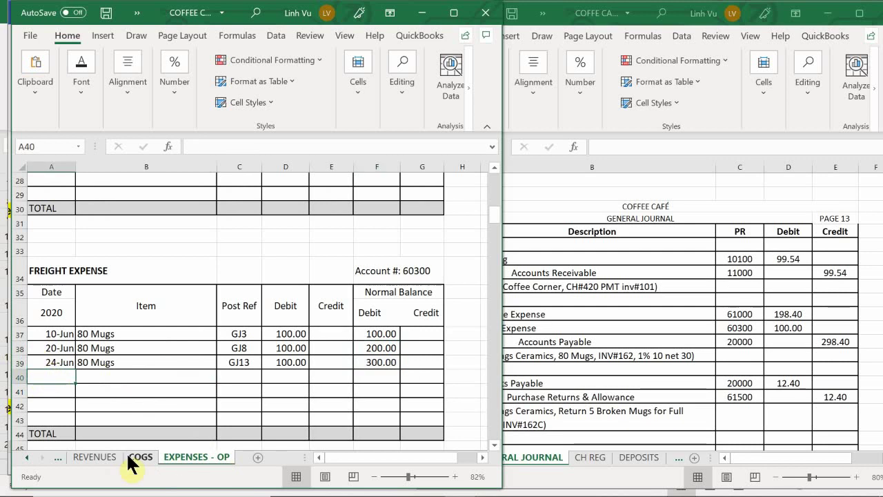
scroll(105, 332, "down", 1)
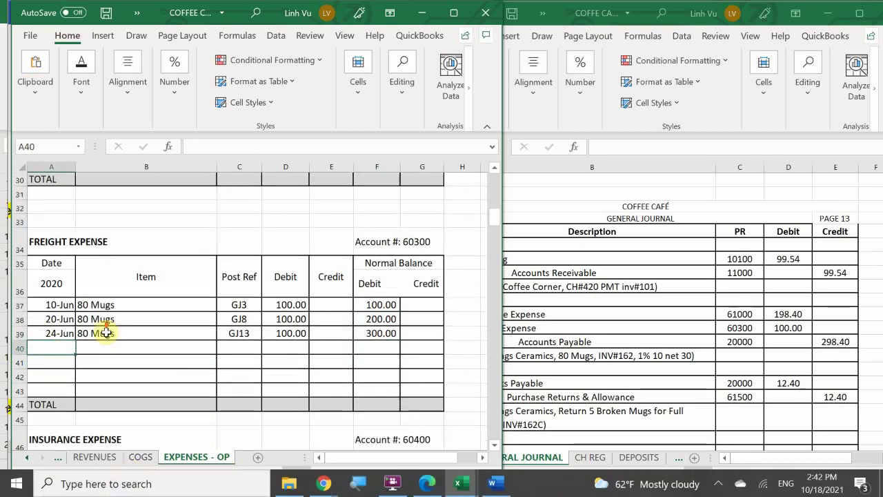
scroll(105, 333, "down", 3)
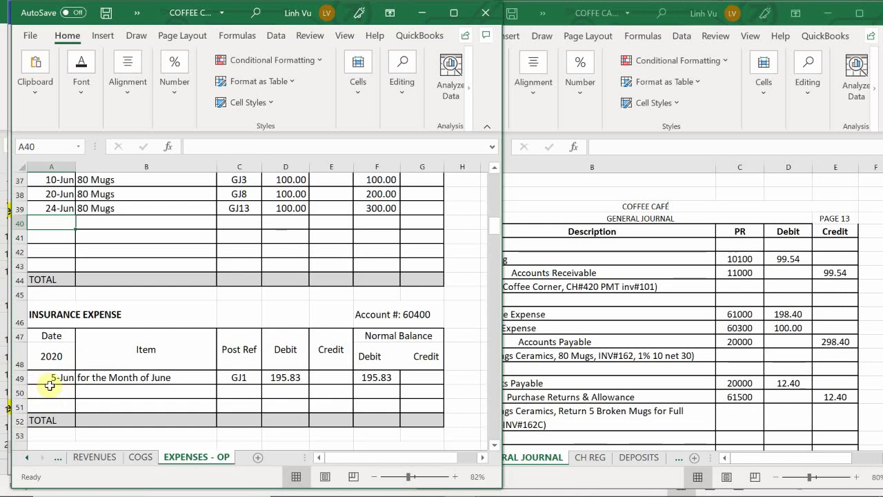
left_click(49, 388)
type("6")
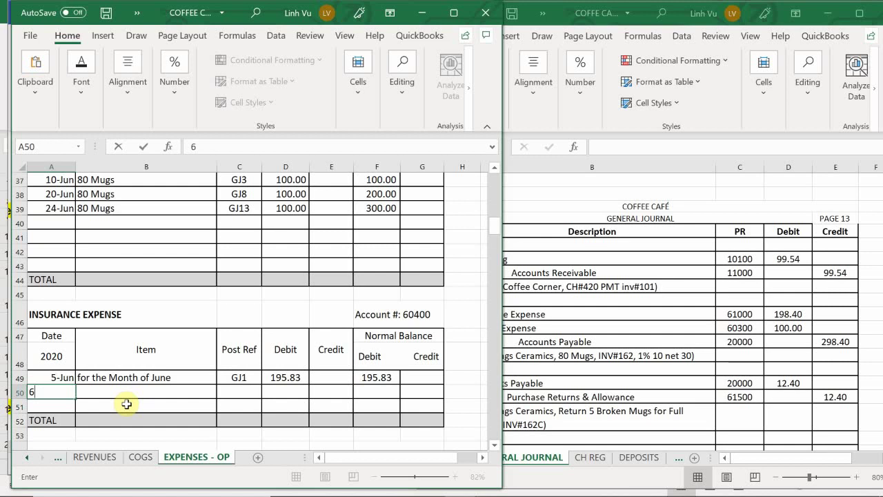
key("BackSpace")
key("Return")
Start the return's posting in row 157 of the Purchase Returns & Allowances account with the date 6/24.
scroll(113, 373, "down", 20)
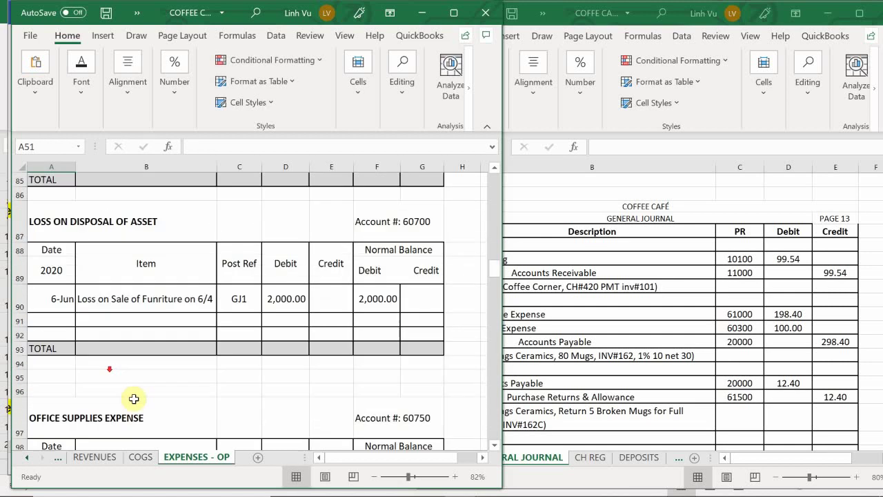
scroll(142, 404, "down", 14)
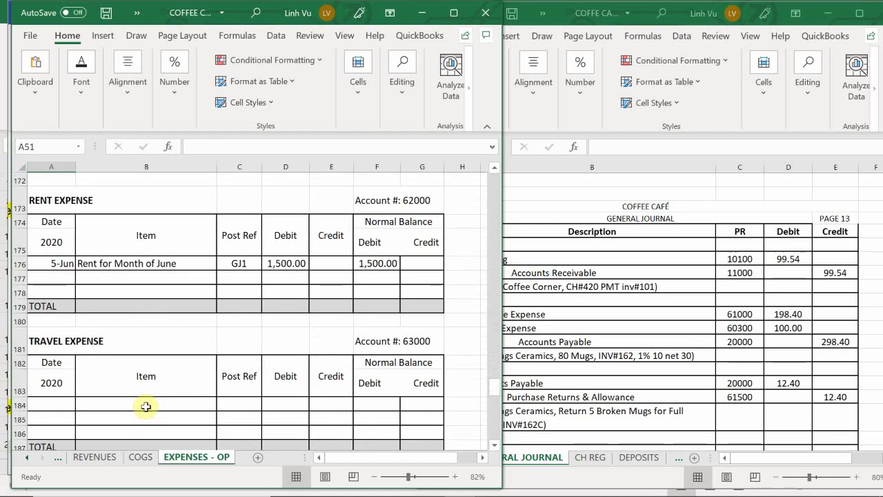
scroll(147, 407, "down", 2)
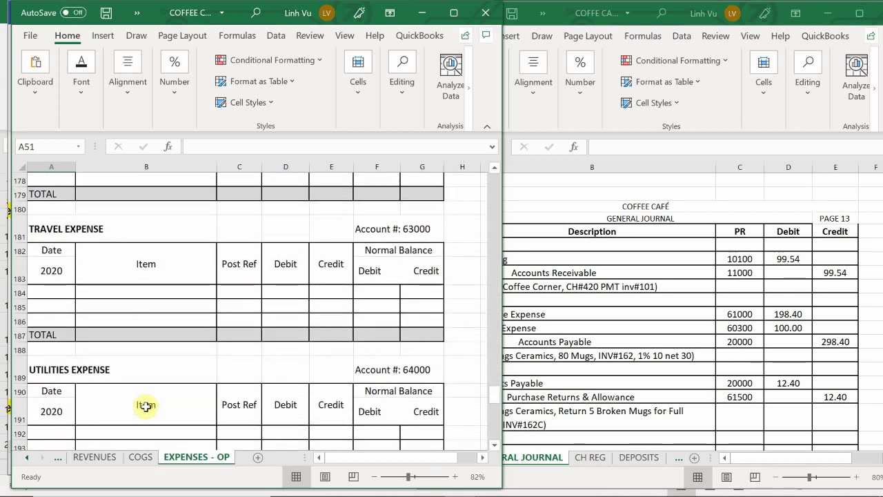
scroll(147, 407, "up", 5)
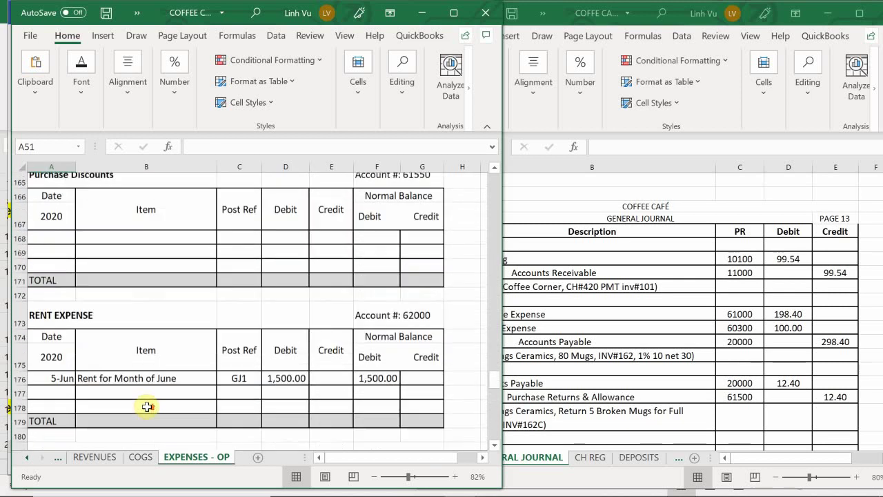
scroll(147, 406, "up", 4)
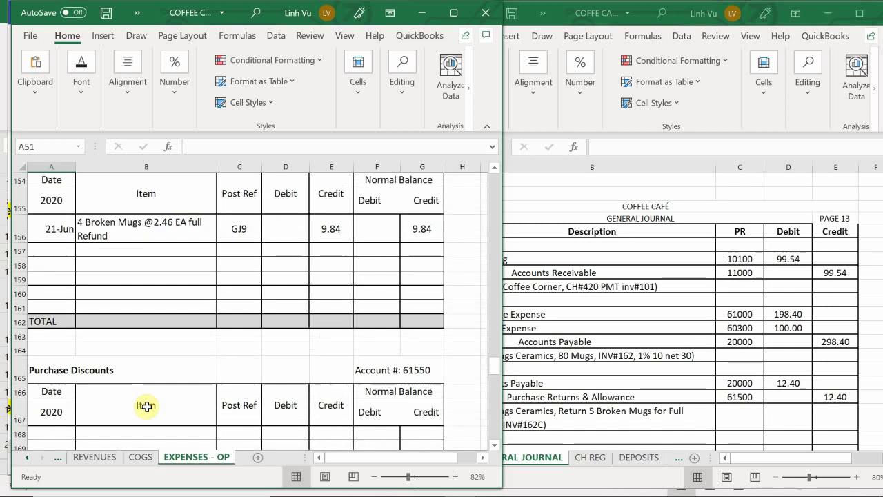
scroll(147, 407, "up", 1)
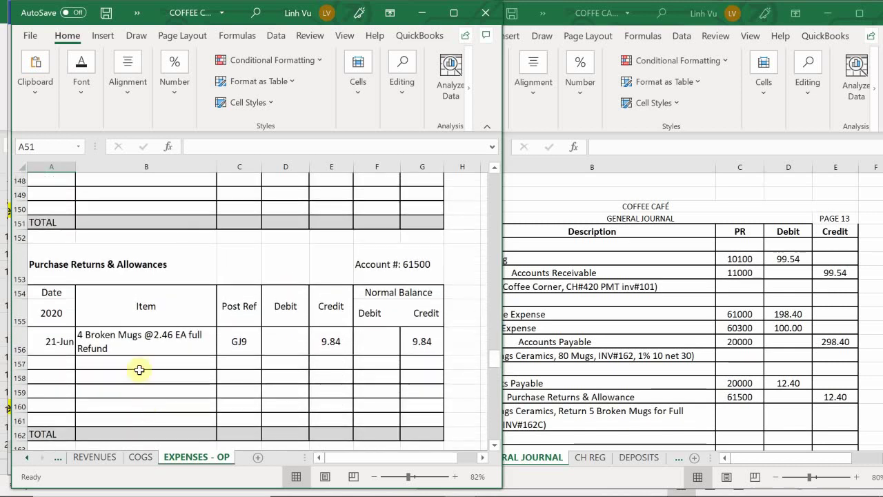
left_click(67, 365)
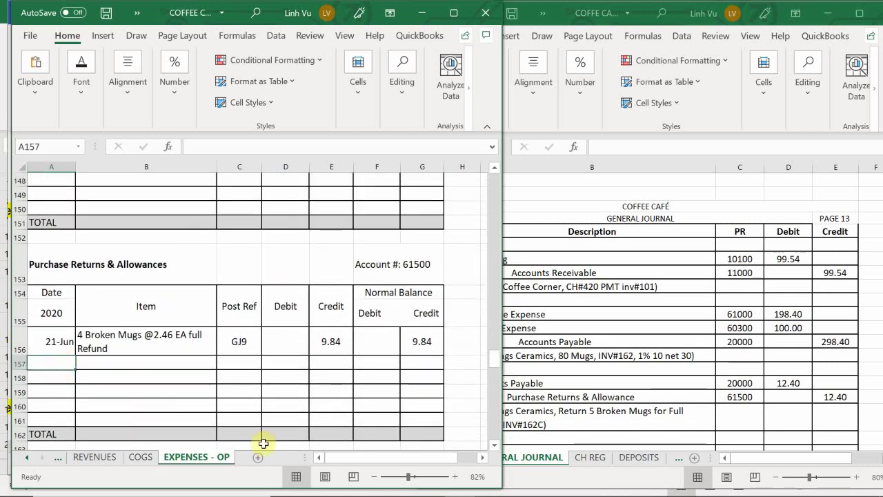
type("6/")
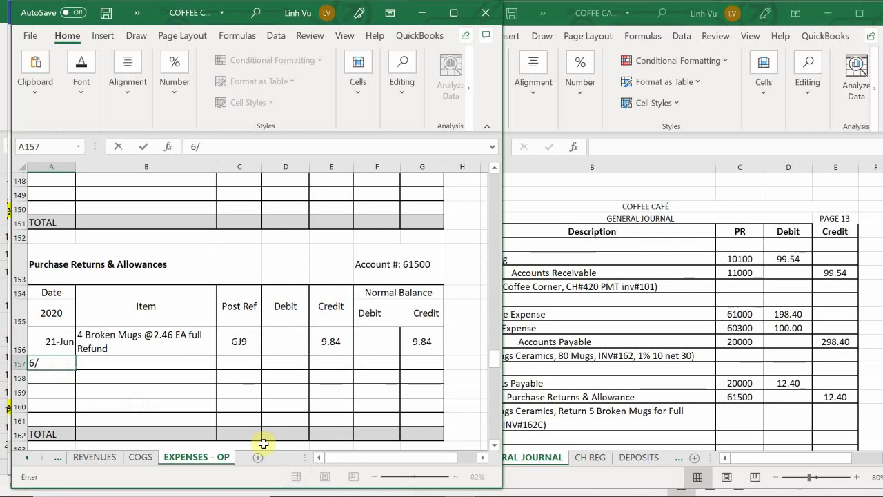
type("24")
key("Tab")
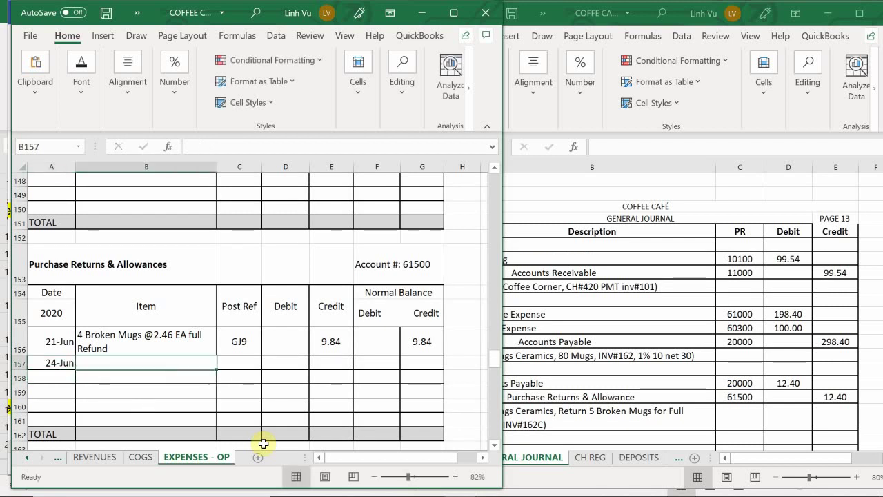
Enter "5 Broken Mugs @2.48 Ea Full Refund" as the item of the 24 June posting in B157.
type("5")
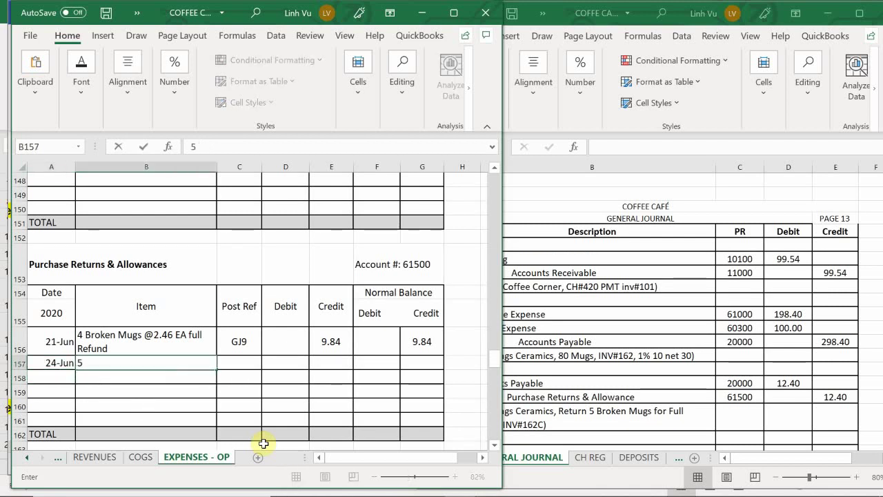
type(" Broken ")
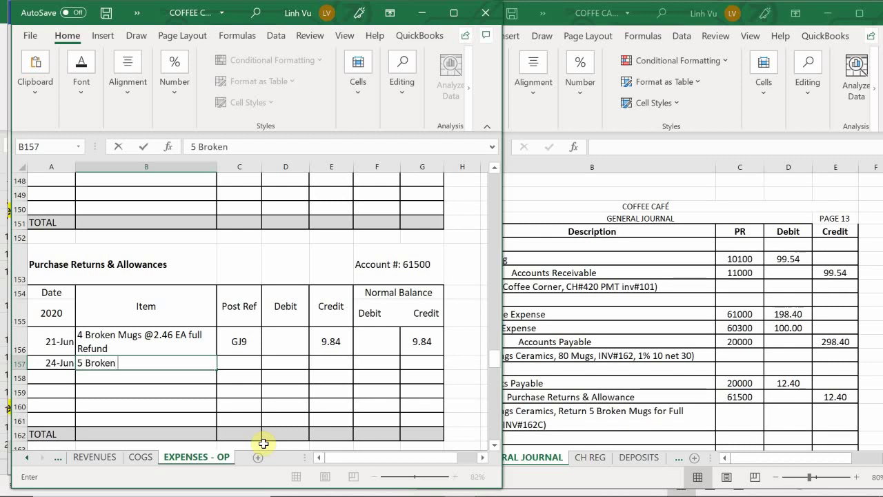
type("Mugs #")
key("BackSpace")
type("@")
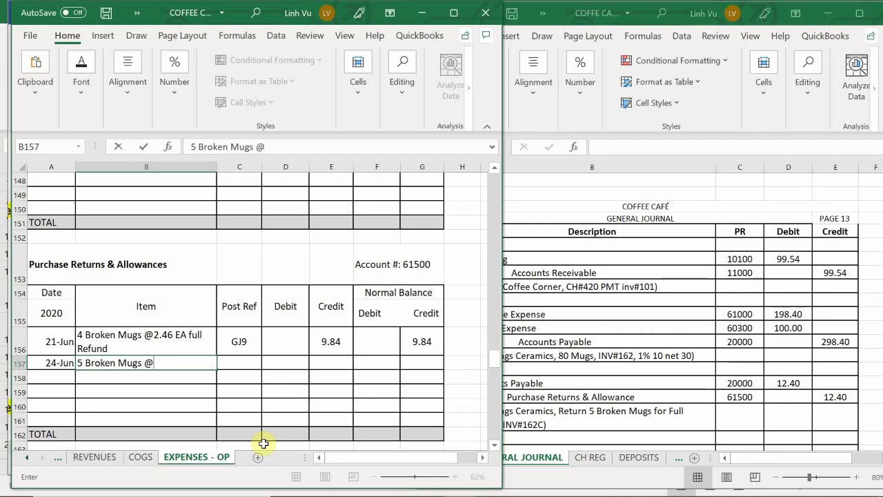
type("2.48 Ea F")
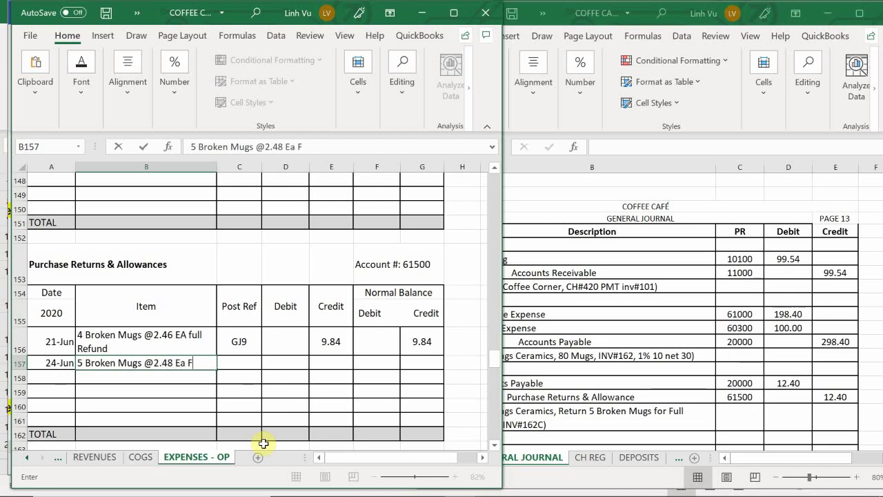
type("ull Reu")
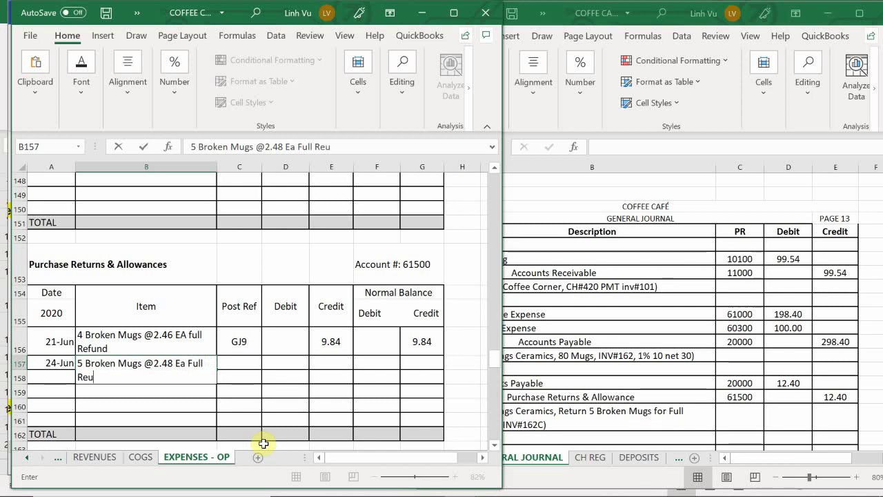
key("BackSpace")
type("g")
key("BackSpace")
type("fund")
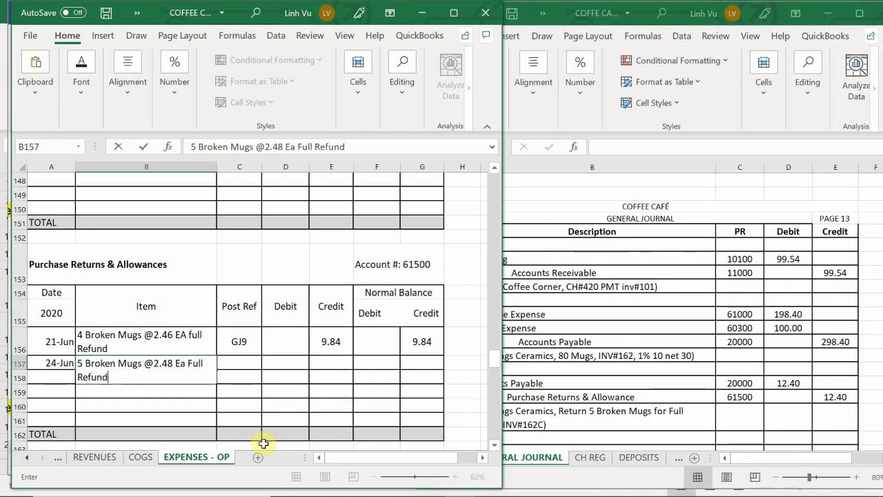
key("Return")
Set the posting reference in C157 to GJ13 and enter a 12.40 credit in E157.
key("Right")
key("Up")
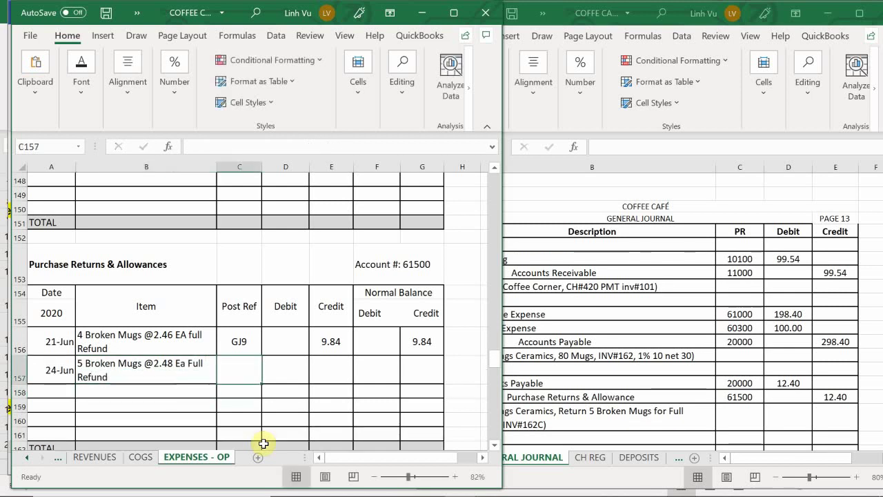
type("GJ")
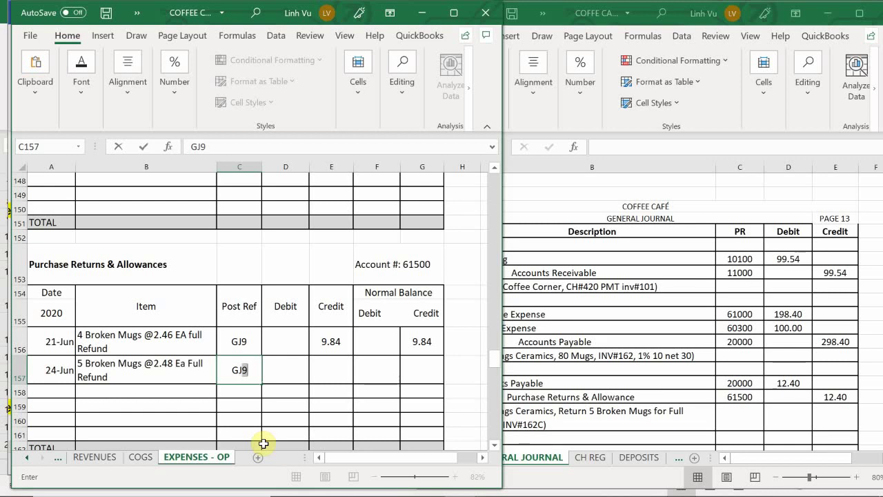
type("13")
key("Tab")
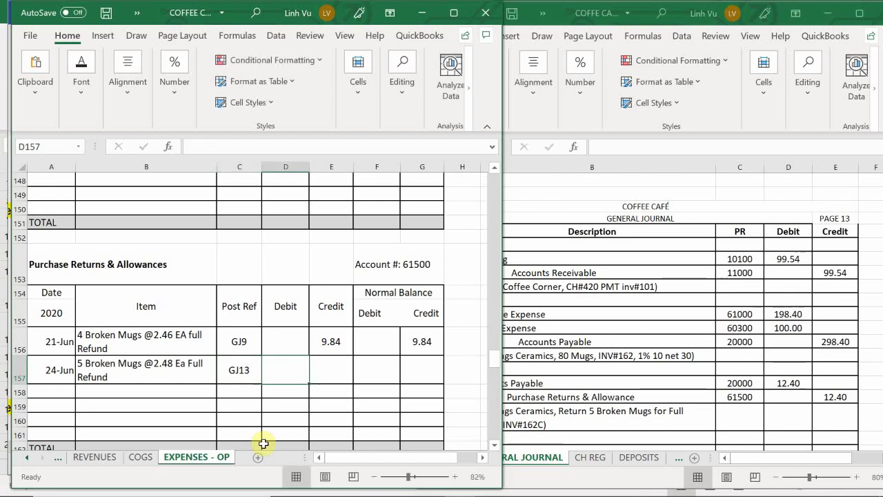
key("Tab")
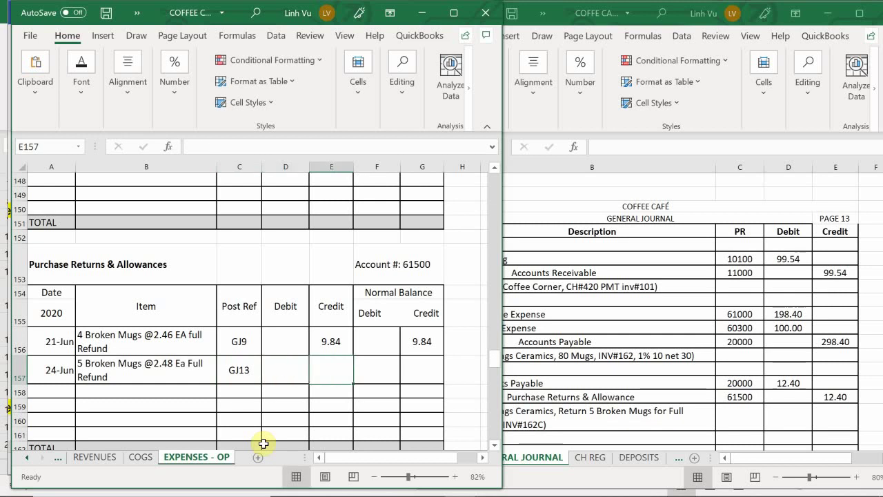
type("12.40")
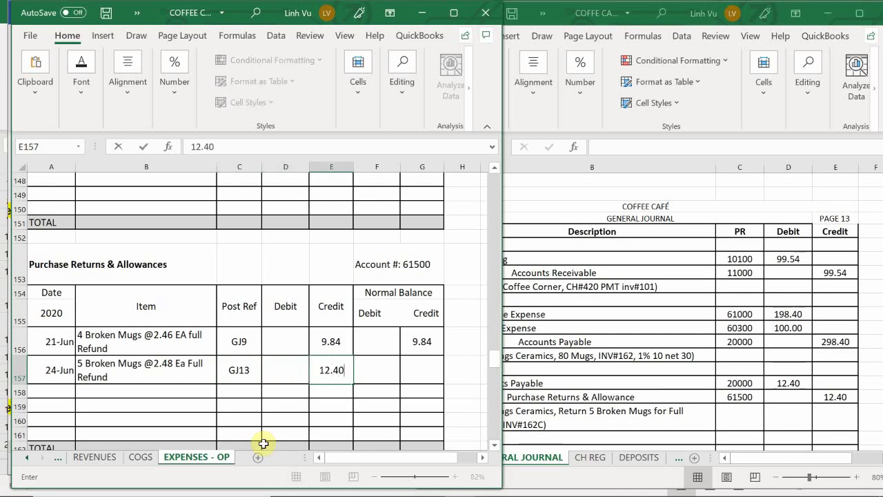
key("Return")
Calculate the Purchase Returns & Allowances running credit balance in G157 with the formula =G156+E157-D157.
key("Up")
key("Right")
key("Right")
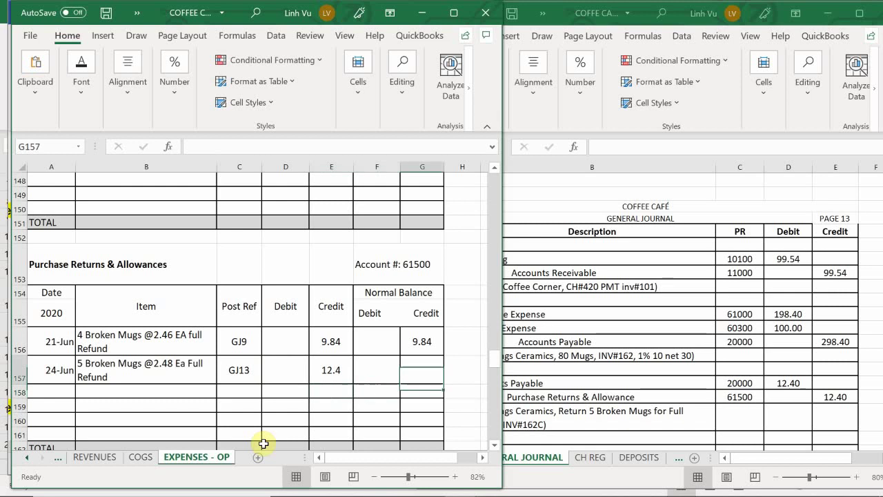
type("=")
key("Up")
type("+")
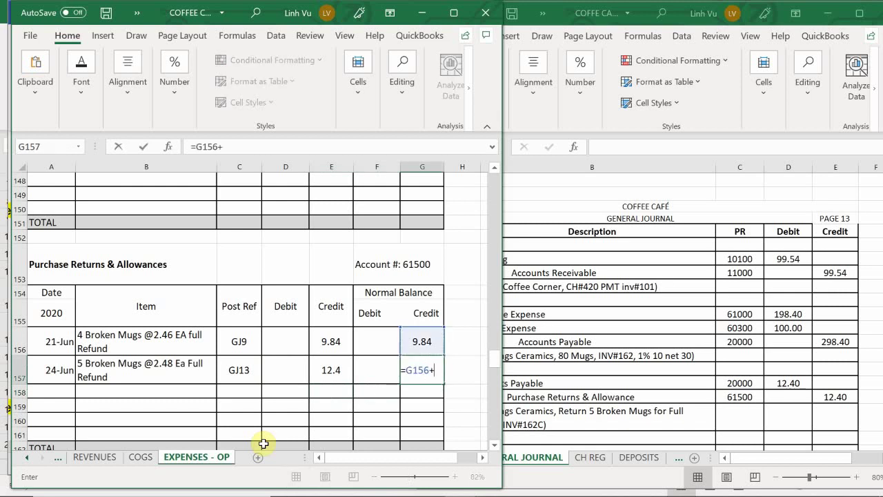
key("Left")
key("Left")
type("-")
key("Left")
key("Left")
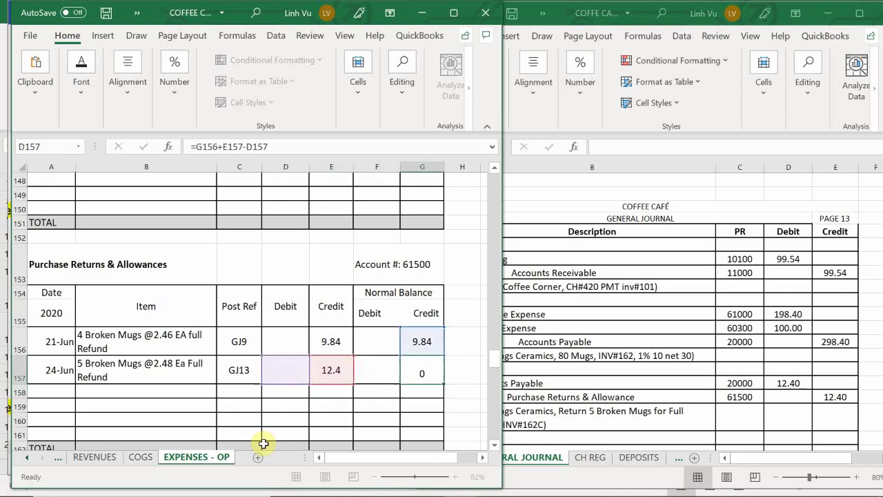
key("Return")
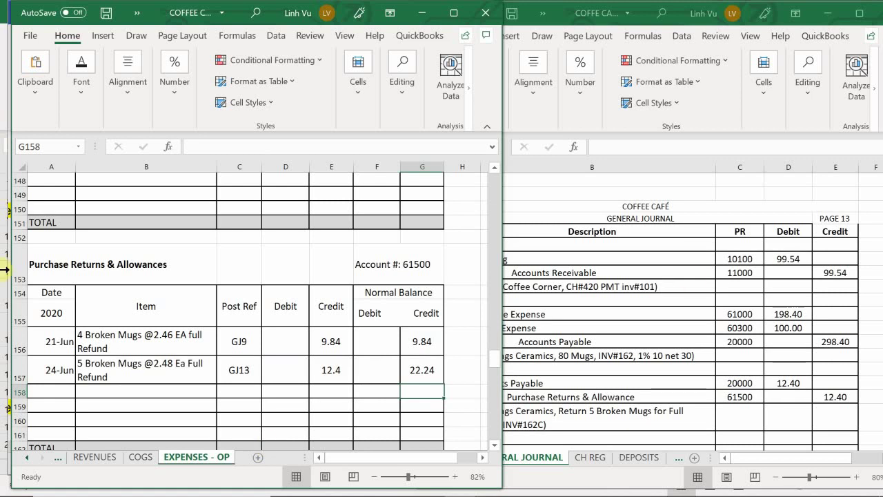
mouse_move(718, 492)
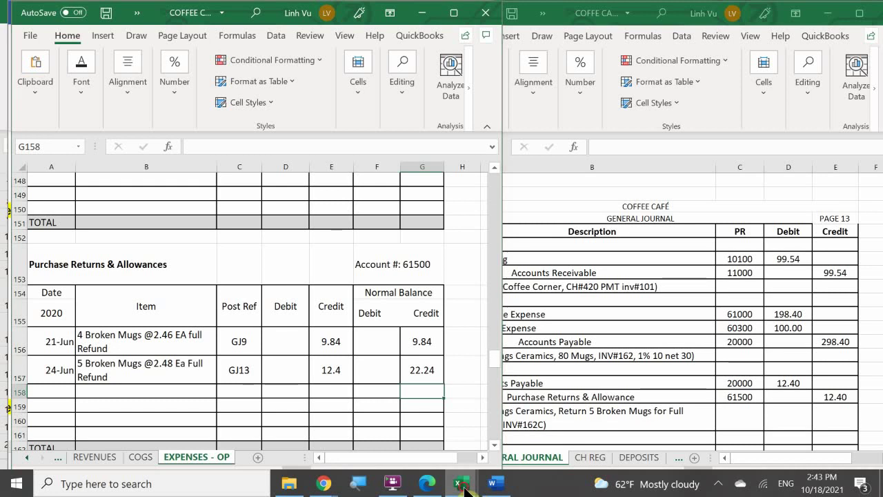
mouse_move(461, 483)
left_click(458, 427)
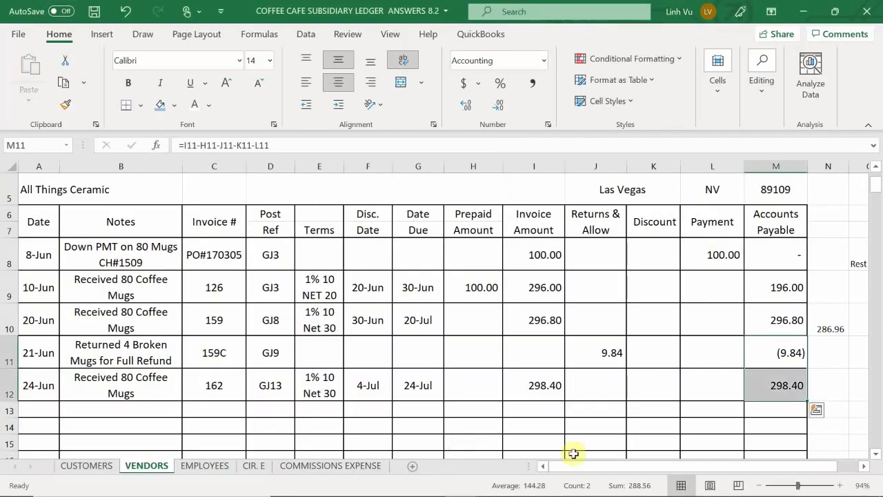
left_click(67, 372)
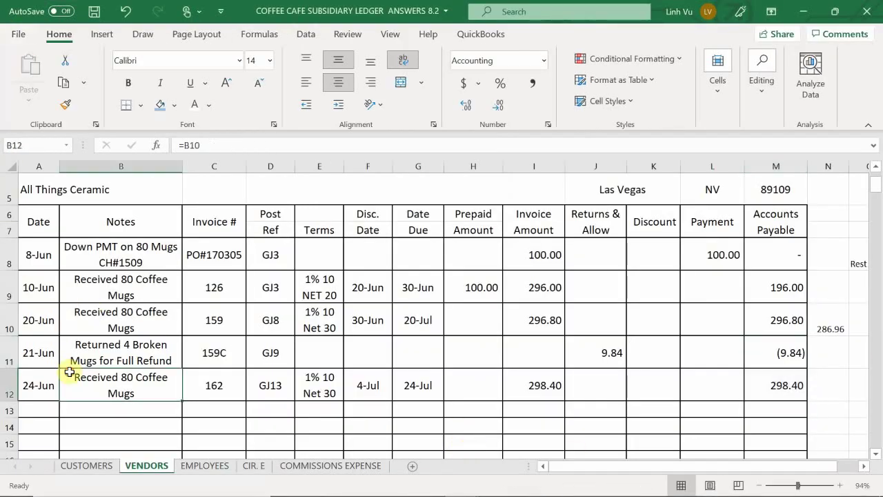
scroll(68, 372, "up", 2)
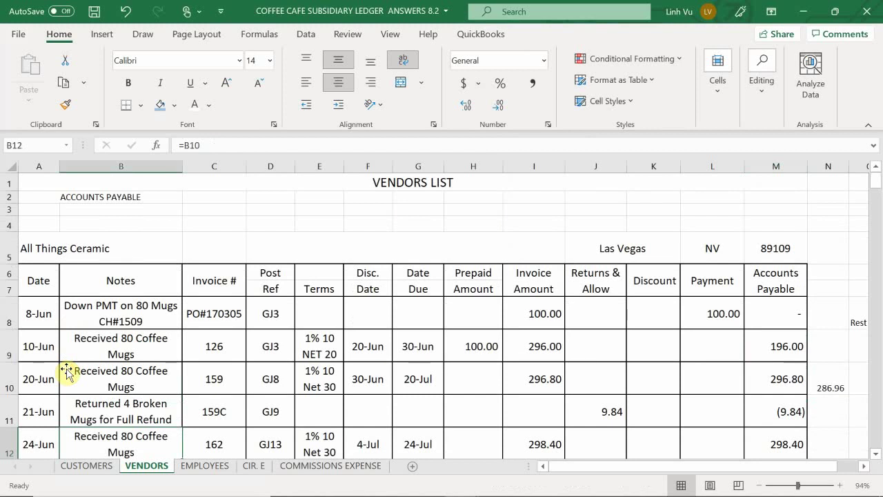
scroll(67, 373, "down", 2)
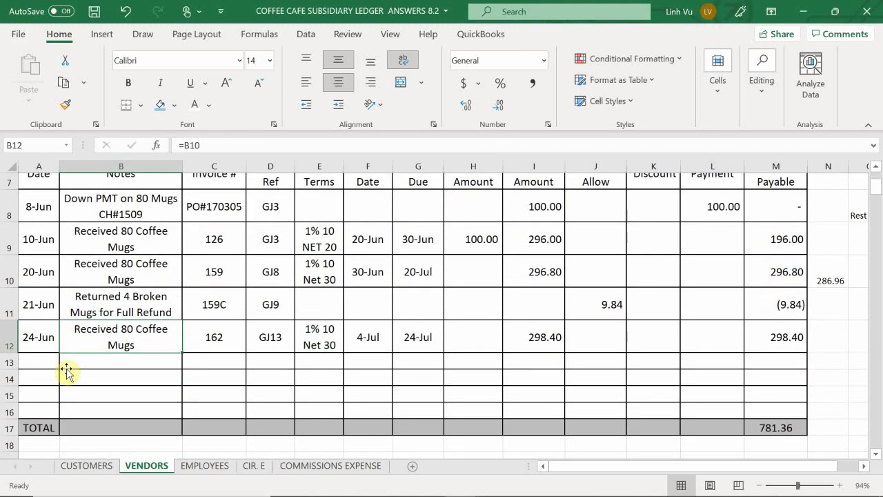
scroll(67, 372, "up", 2)
left_click(34, 424)
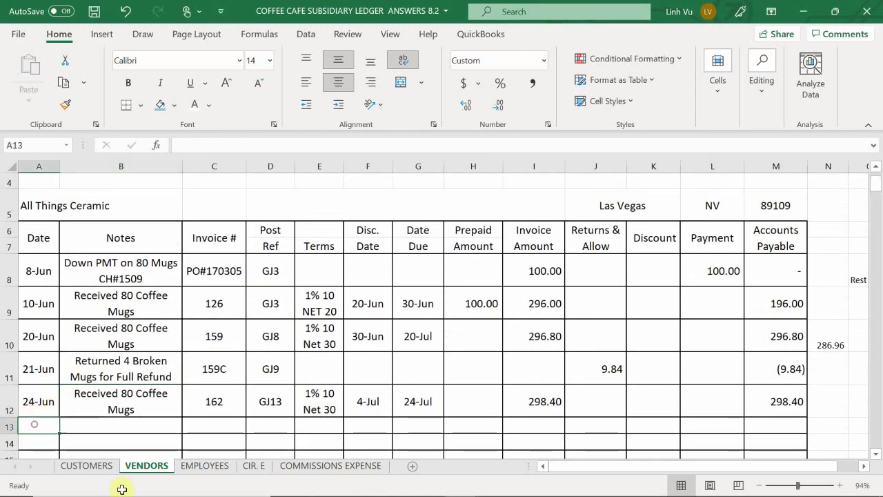
Enter the date 6/24 in A13 and the note "Return 5 Broken Mugs for Full Refund" in B13.
type("6/24")
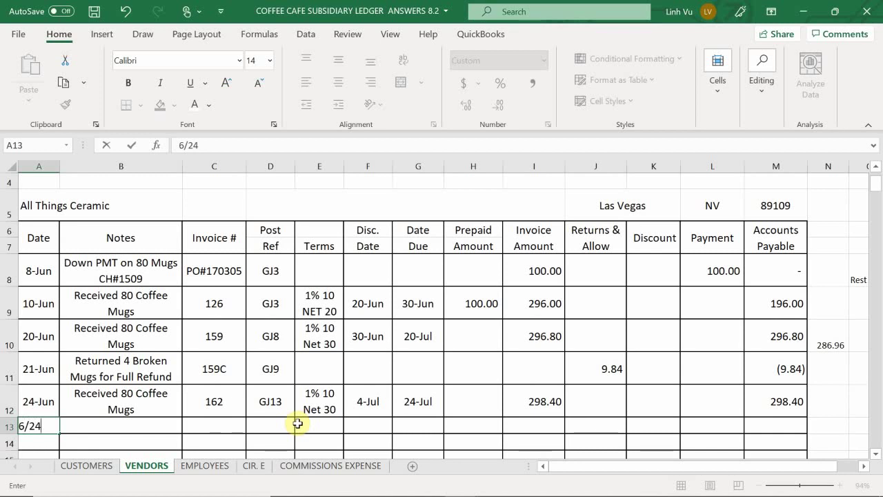
key("Tab")
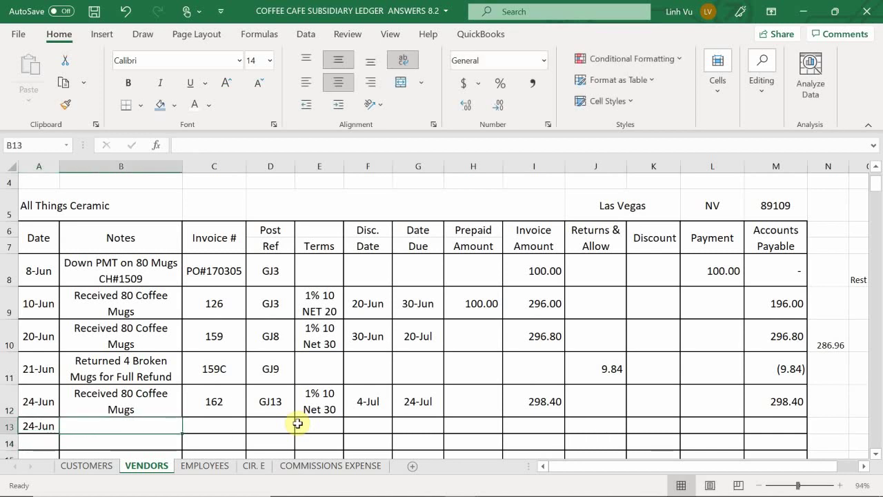
type("Re")
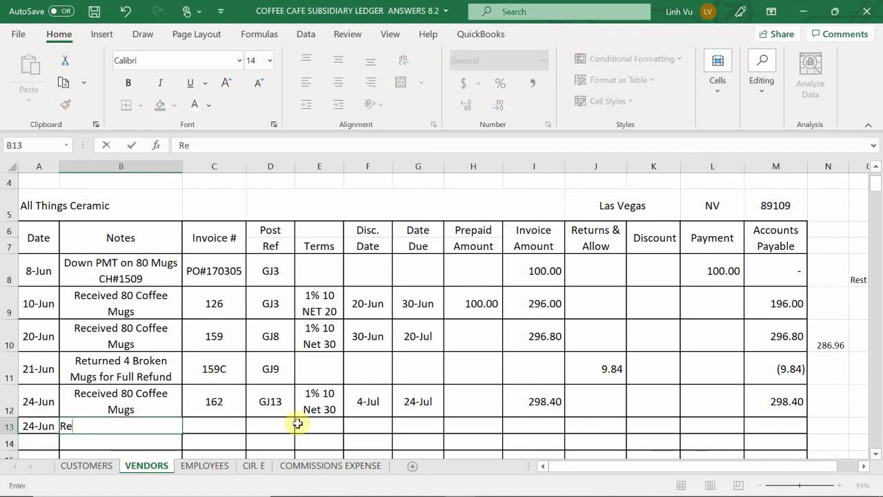
type("turn 5")
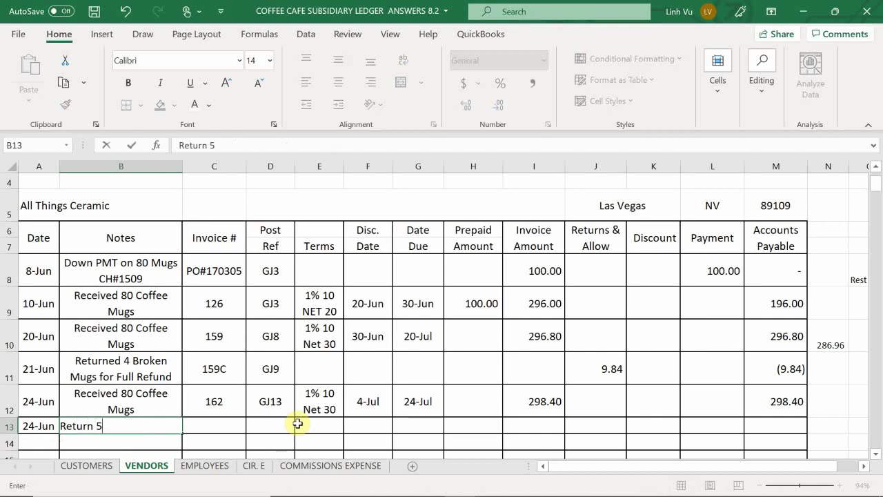
type(" Broken My")
key("BackSpace")
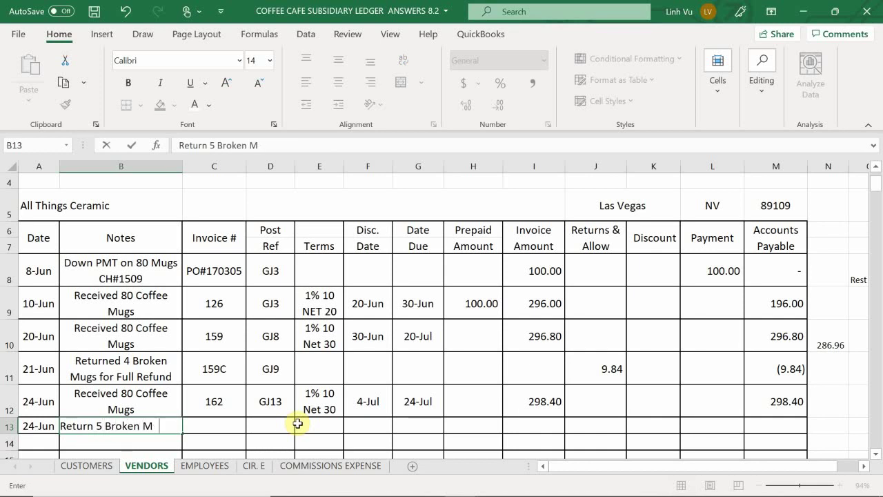
type("ugs for Fu")
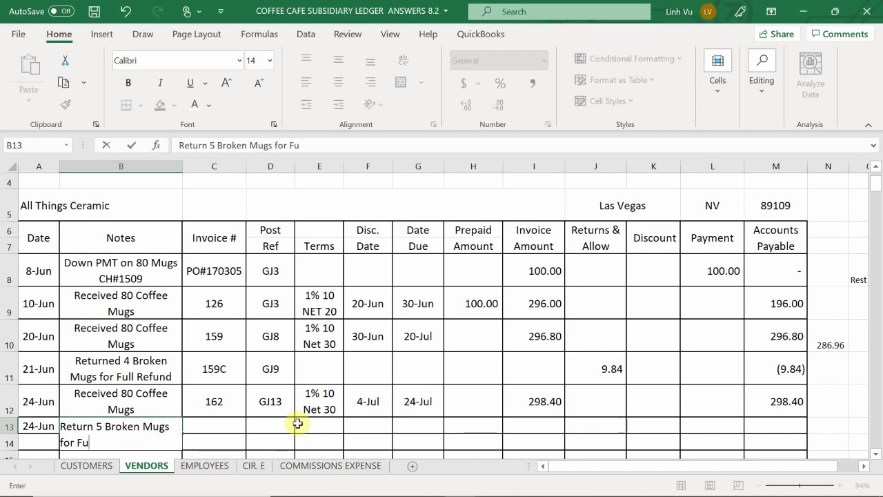
type("ll Refund")
key("Tab")
Fill in invoice number 162C in C13 and posting reference GJ13 in D13 for the mug return.
type("1")
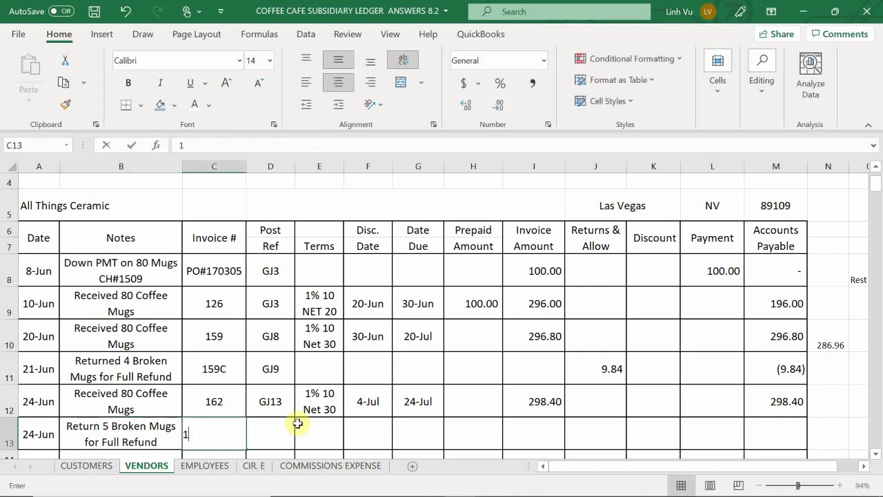
type("62C")
key("Tab")
type("G")
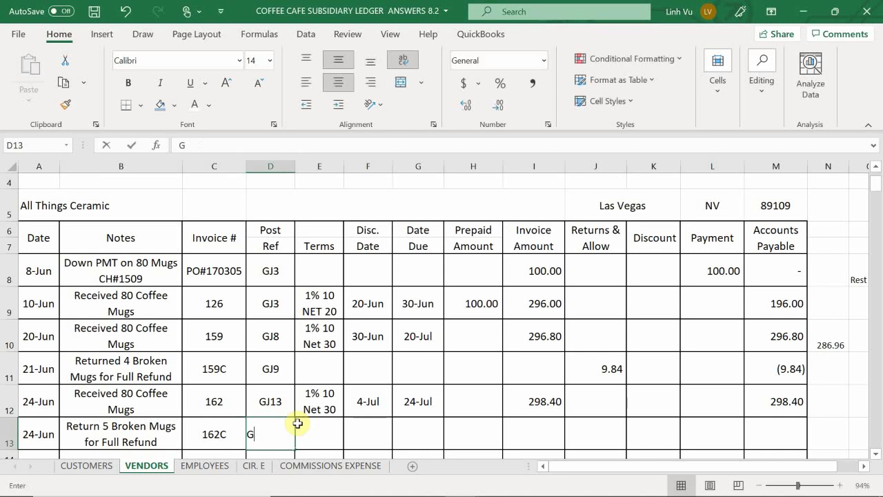
type("J13")
key("Tab")
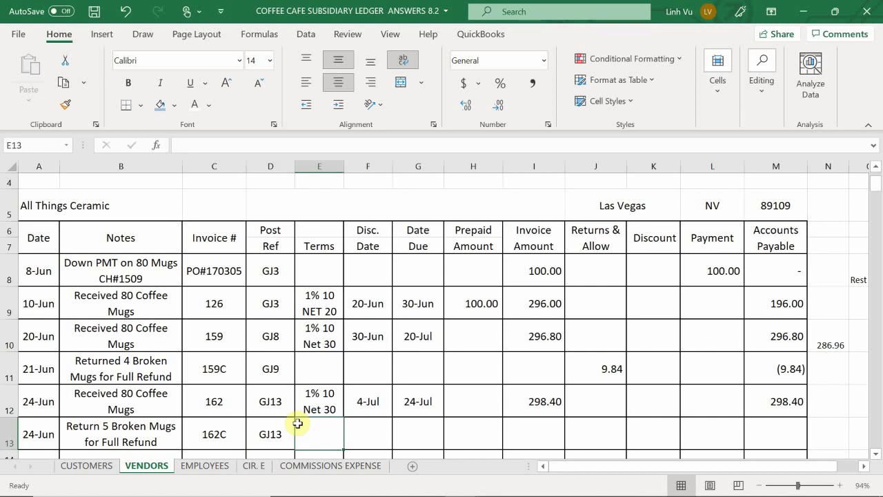
Record 12.40 as the Returns & Allow amount of the 24 June return in J13.
key("Tab")
key("Tab")
key("Tab")
key("Tab")
key("Tab")
key("Tab")
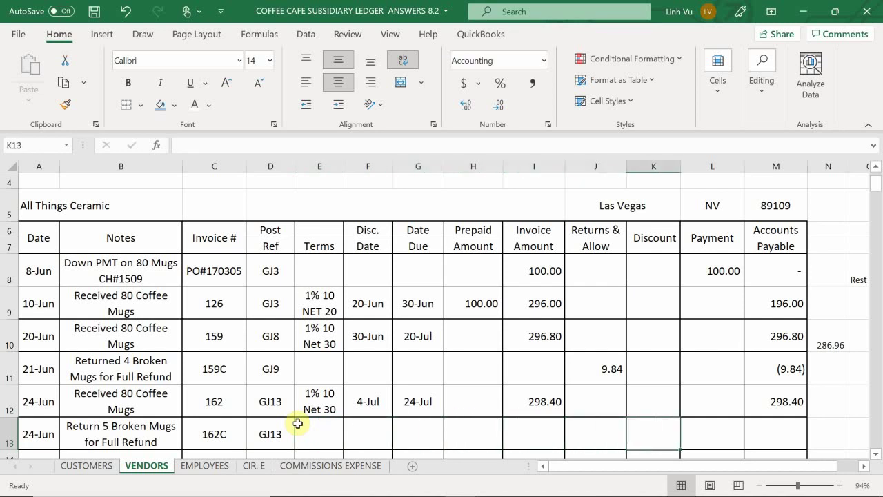
key("shift+Tab")
type("12")
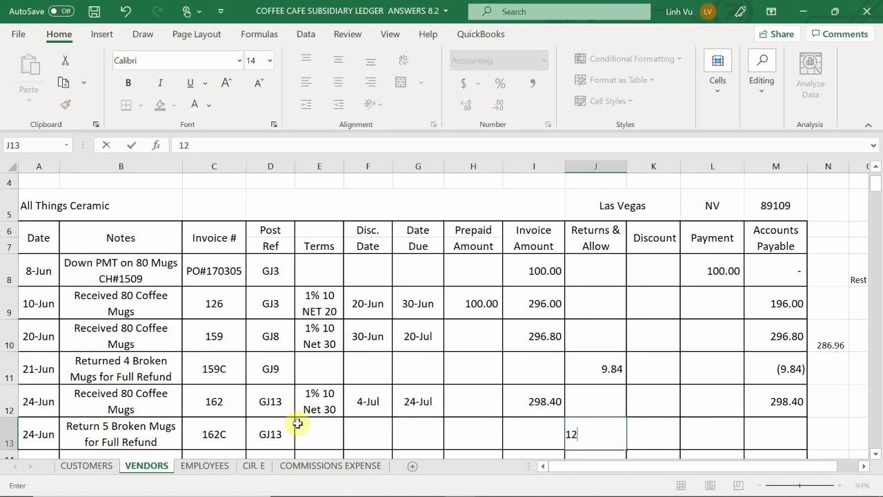
type(".40")
key("Return")
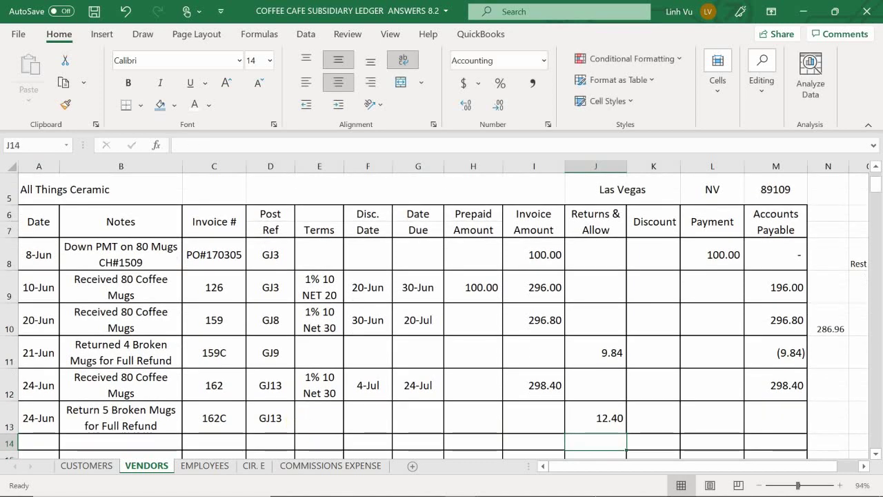
Fill the Accounts Payable formula from M12 down to M13 and calculate the net amount owed in N12 with =M12+M13.
left_click(777, 383)
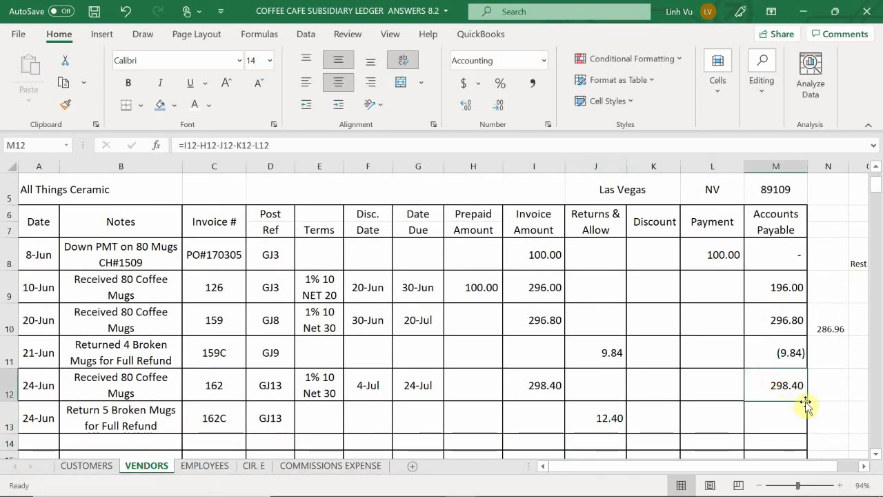
left_click_drag(806, 401, 808, 434)
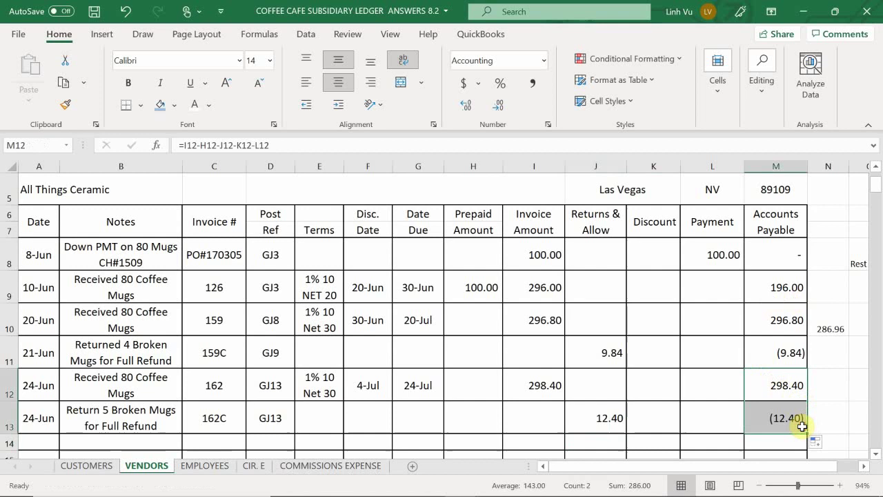
left_click(836, 391)
type("=")
key("Left")
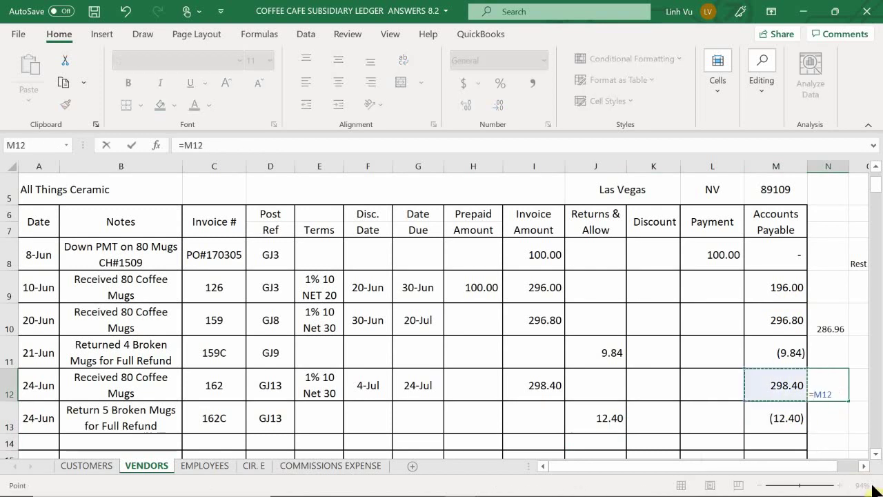
type("+")
key("Down")
key("Left")
key("Return")
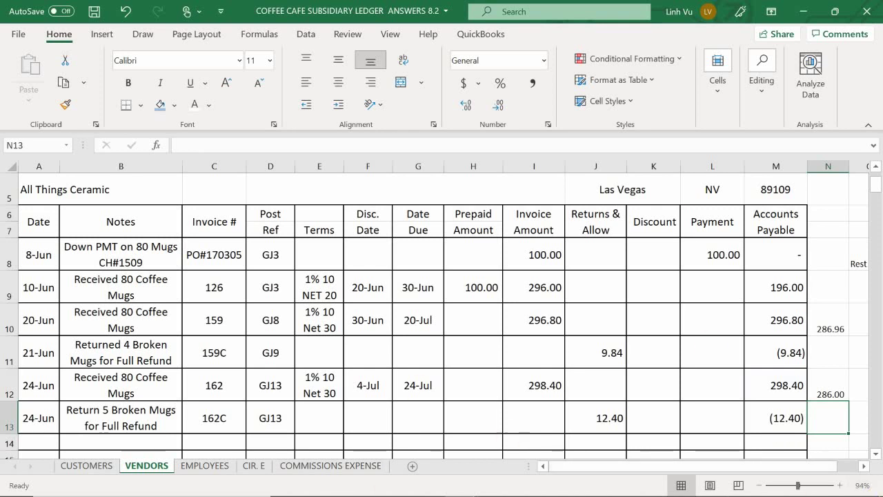
Switch to the inventory workbook's COFFEE MUGS sheet and enter a returned quantity of 5 in J16.
mouse_move(413, 470)
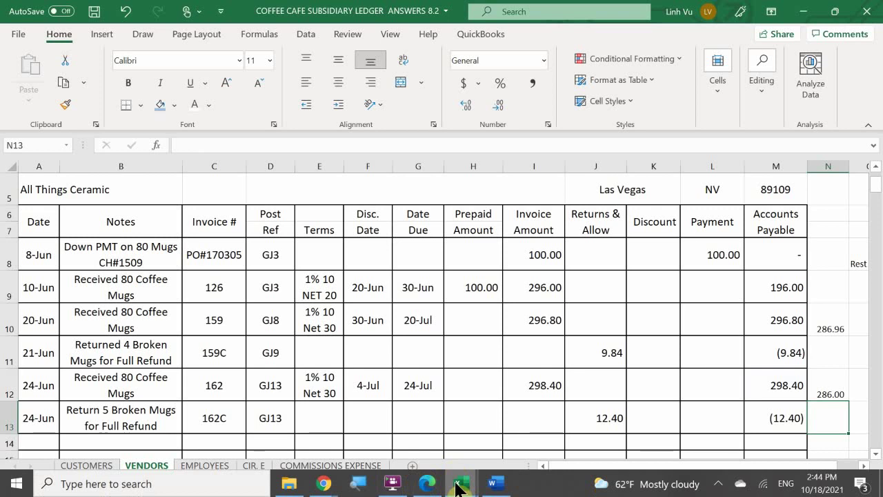
mouse_move(457, 487)
left_click(598, 407)
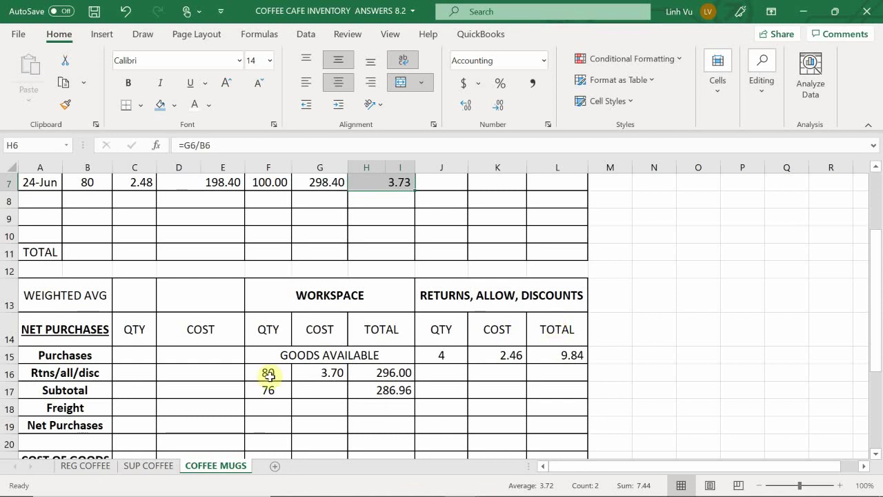
left_click(447, 376)
mouse_move(763, 483)
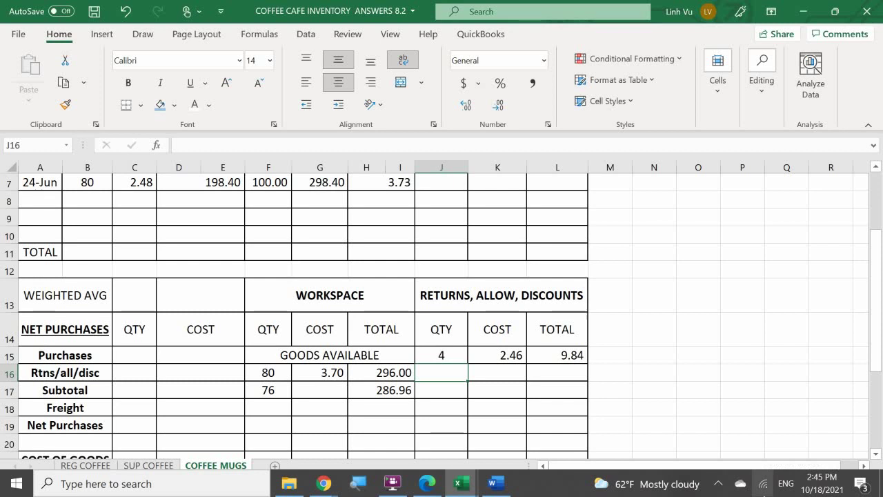
type("5")
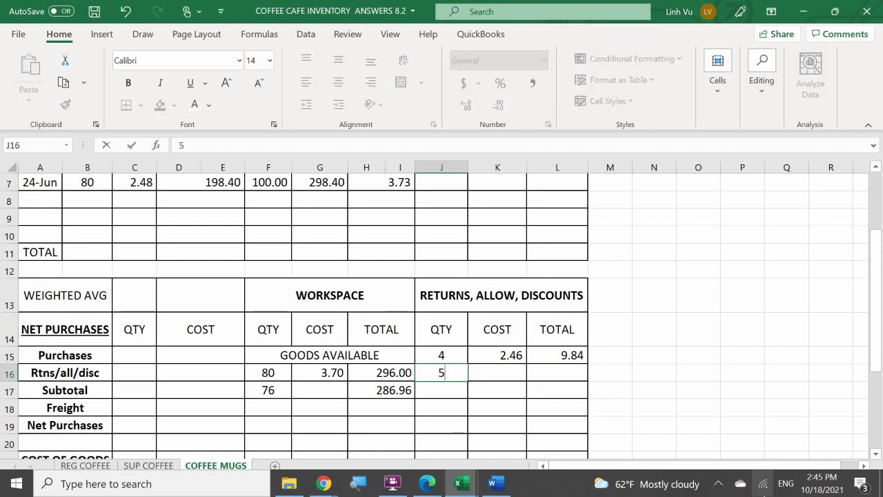
key("Return")
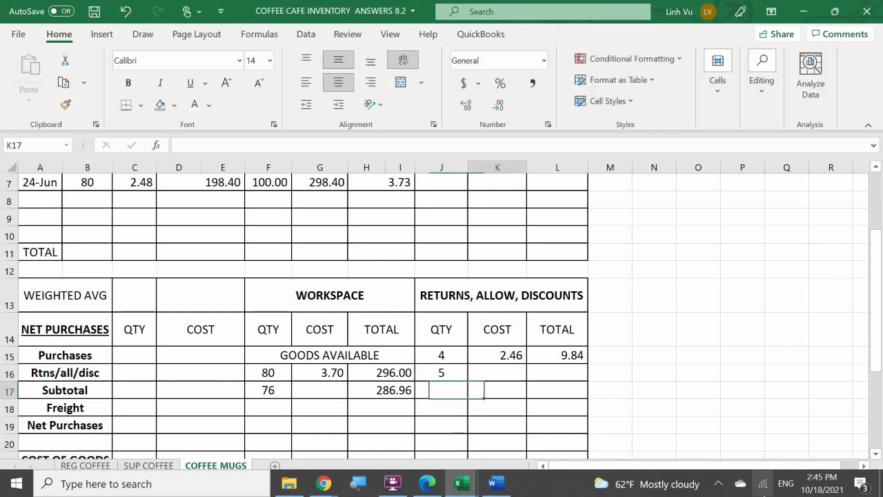
Link the returned mugs' cost in K16 to the 24 June unit cost with the formula =C7.
left_click(497, 372)
type("=")
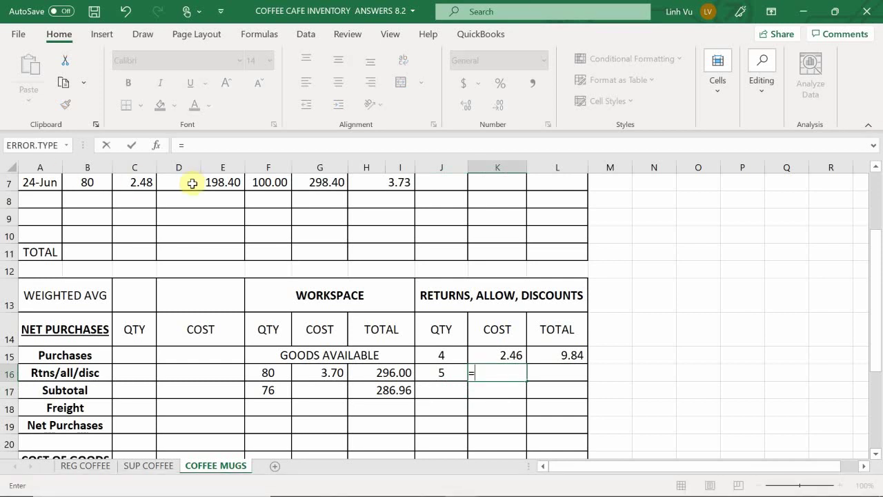
left_click(150, 182)
key("Return")
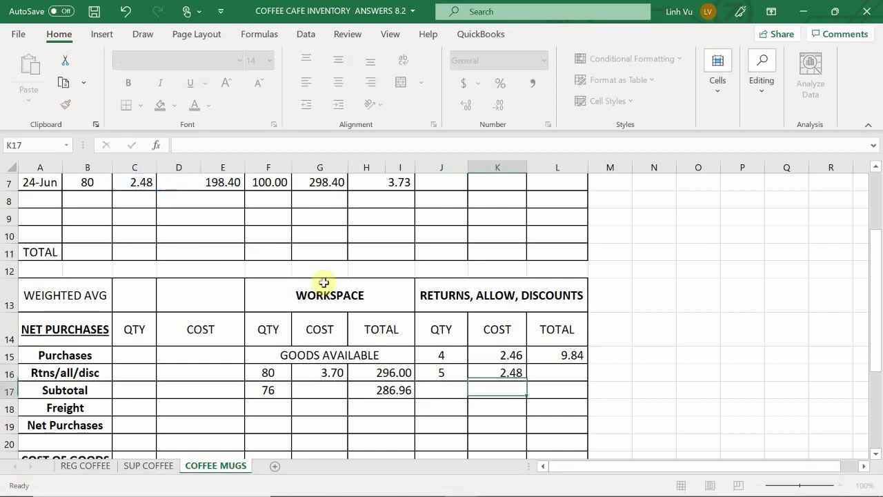
Calculate the total cost of the returned mugs in L16 with the formula =J16*K16.
key("Right")
key("Up")
type("=")
key("Left")
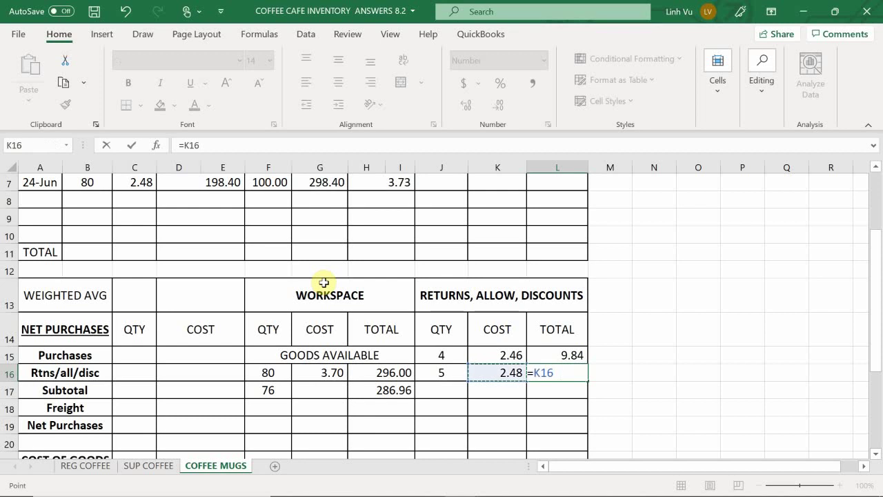
key("Left")
type("*")
key("Left")
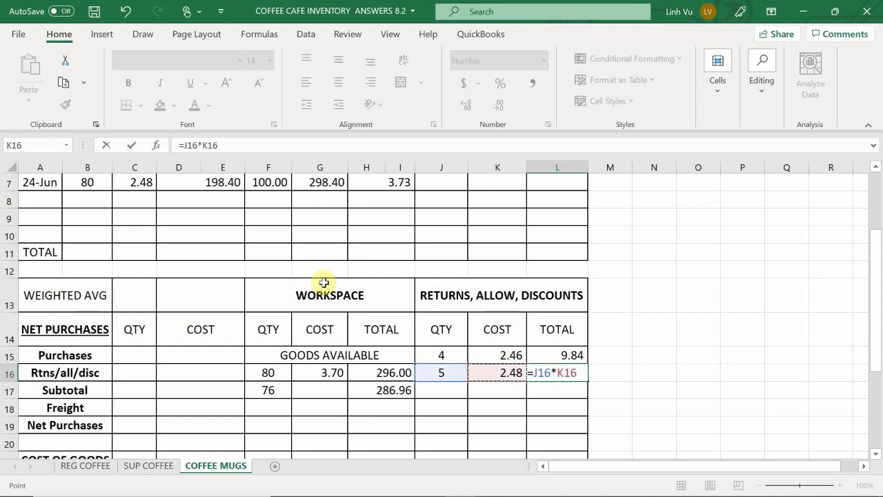
key("Return")
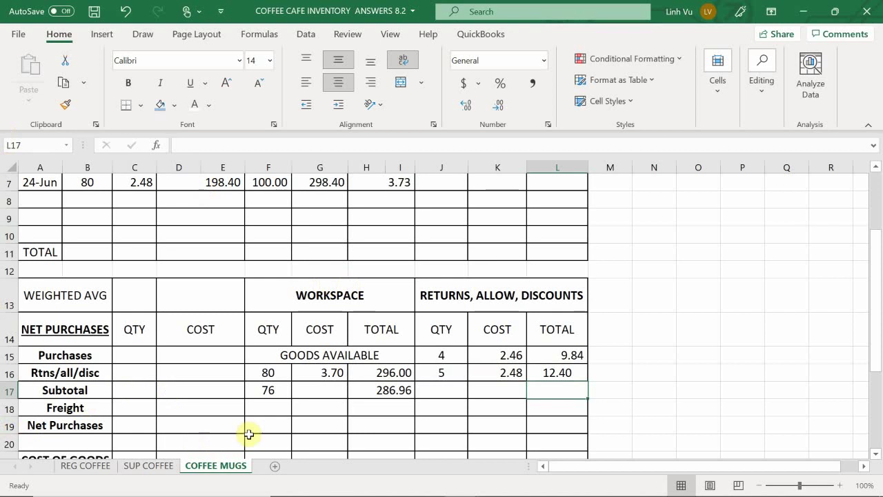
Calculate the 24 June goods available quantity in workspace cell F18 with the formula =B7-J16.
left_click(278, 410)
type("=")
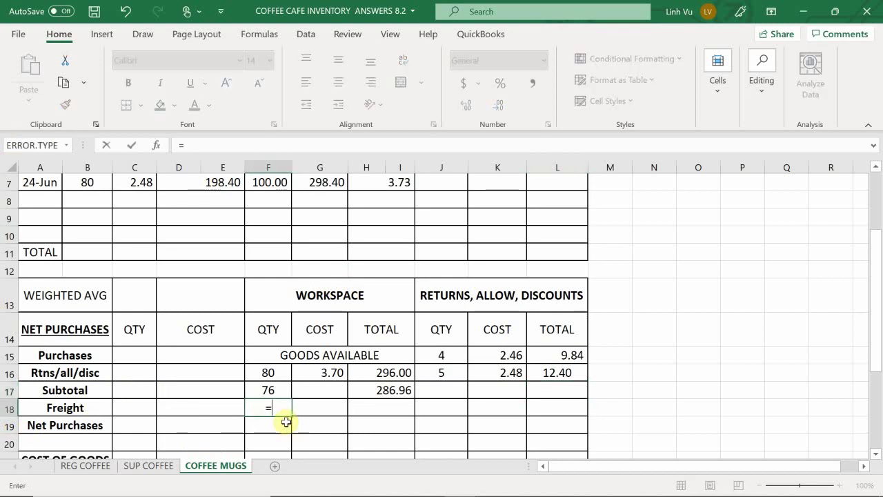
scroll(286, 420, "up", 1)
left_click(78, 252)
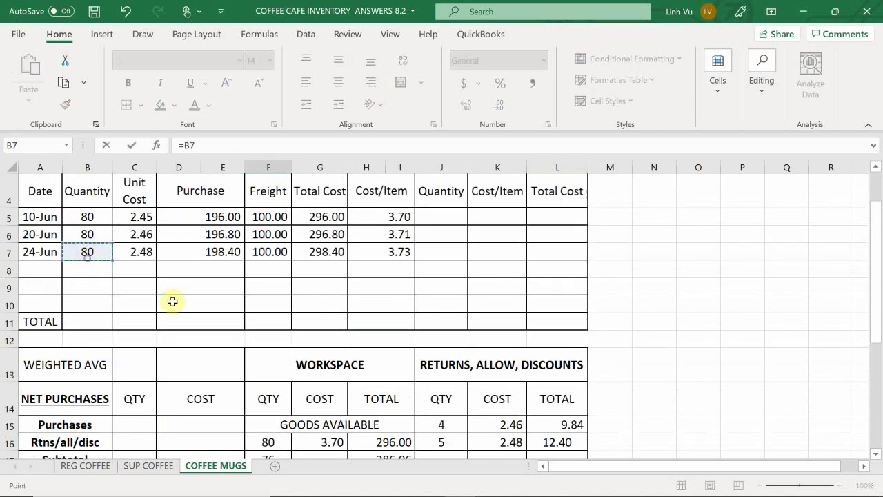
scroll(260, 345, "down", 2)
type("-")
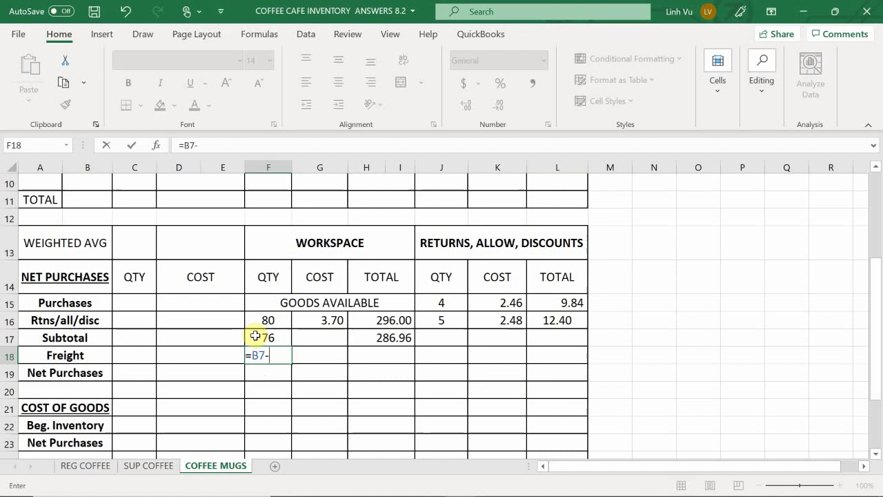
left_click(438, 317)
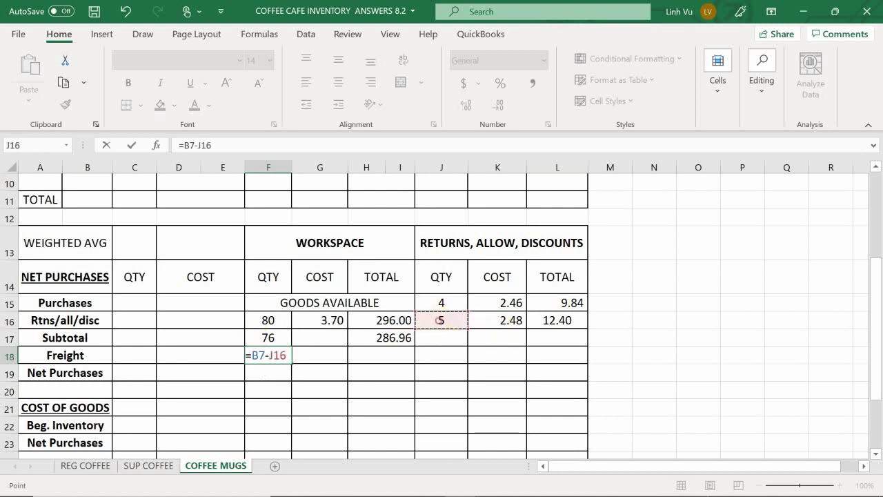
key("Return")
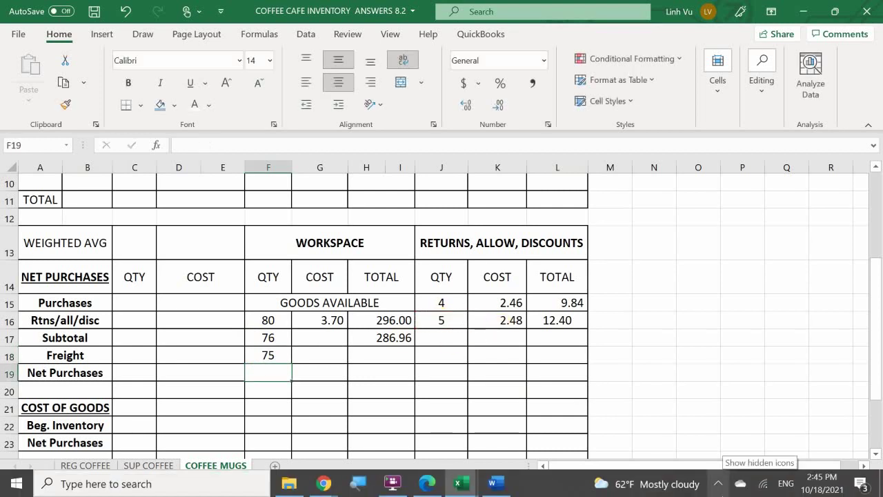
Calculate the 24 June goods available total in workspace cell H18 with the formula =G7-L16.
key("Right")
key("Up")
key("Right")
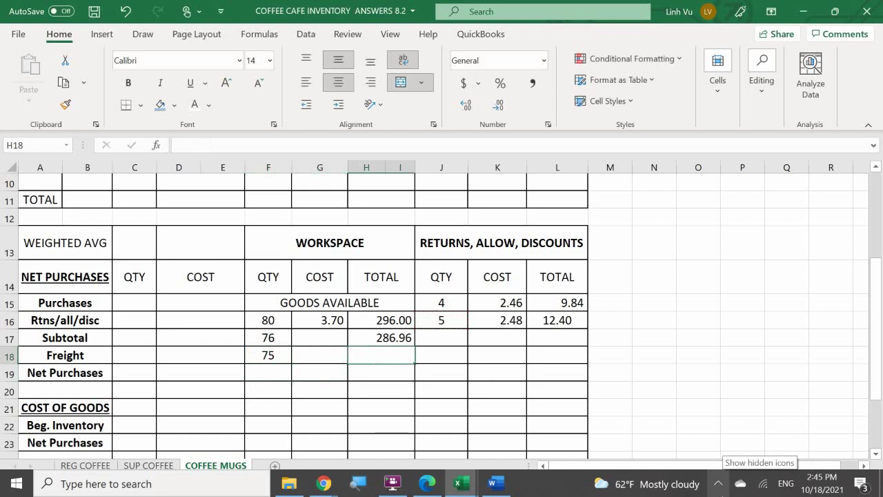
type("=")
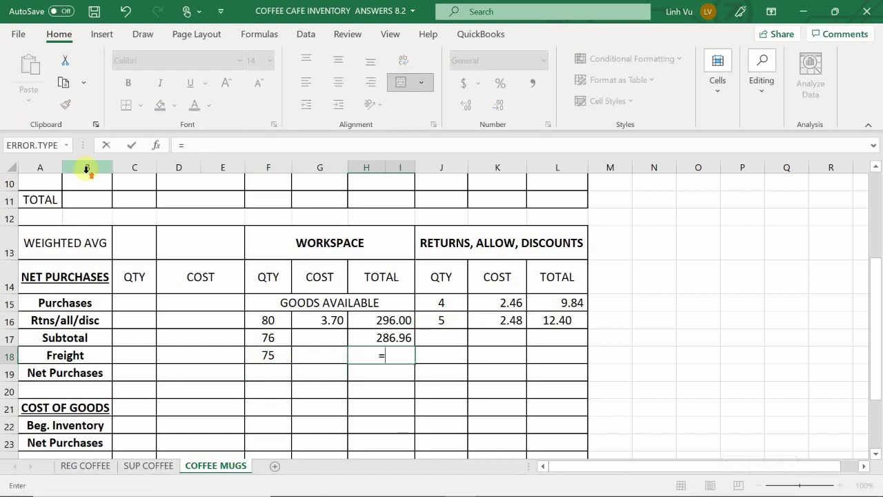
scroll(101, 197, "up", 2)
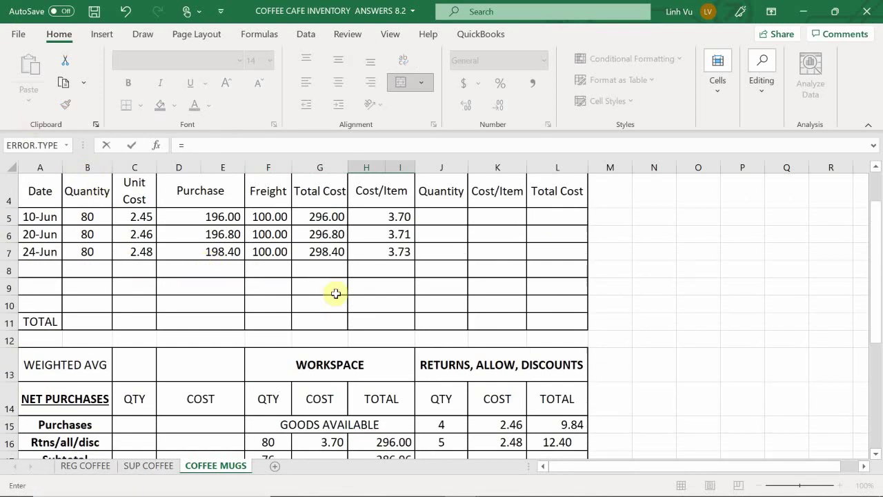
left_click(318, 251)
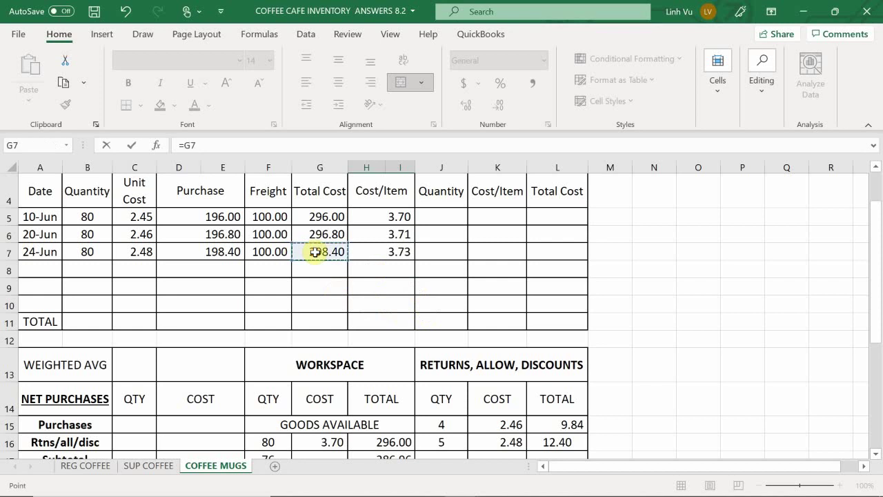
scroll(390, 306, "down", 2)
scroll(390, 305, "down", 1)
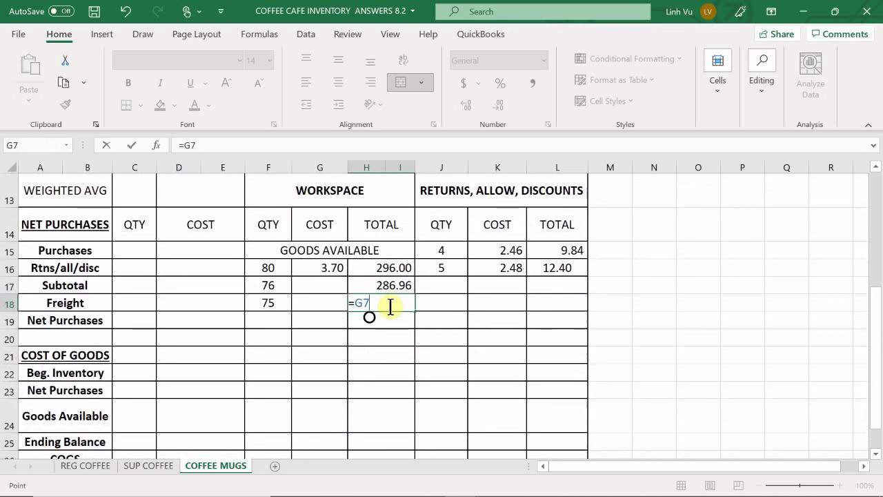
type("-")
scroll(494, 346, "up", 2)
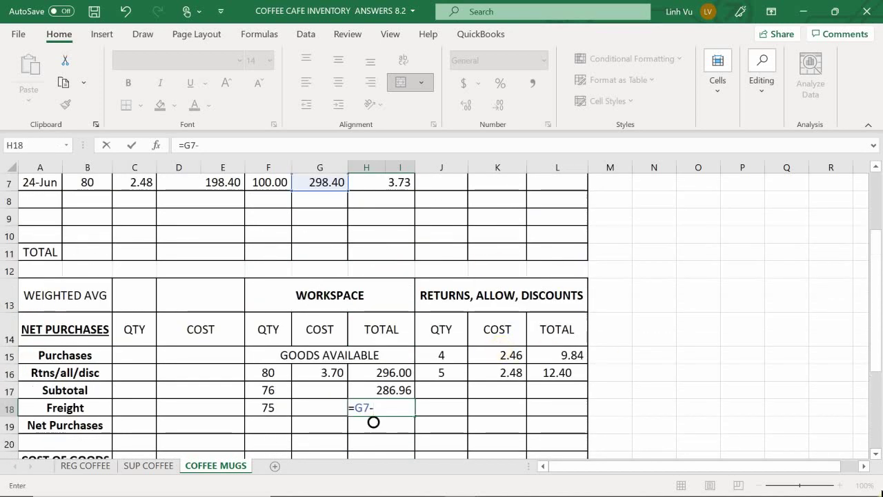
left_click(568, 374)
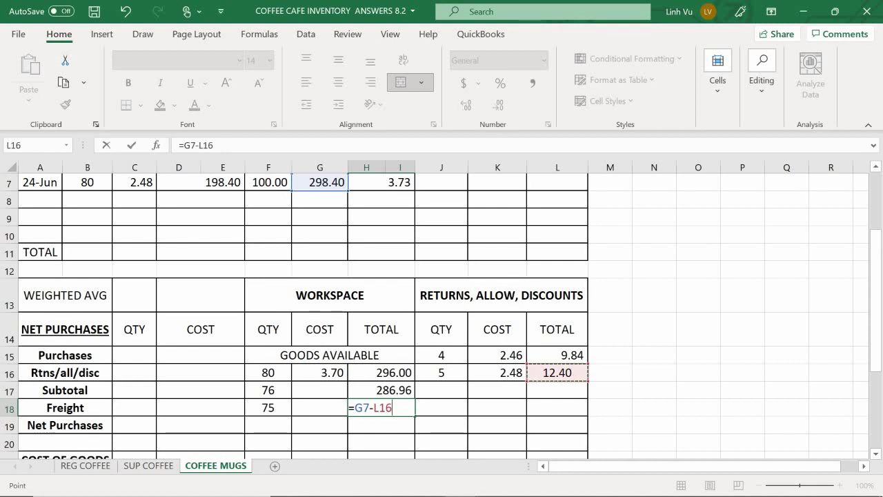
key("Return")
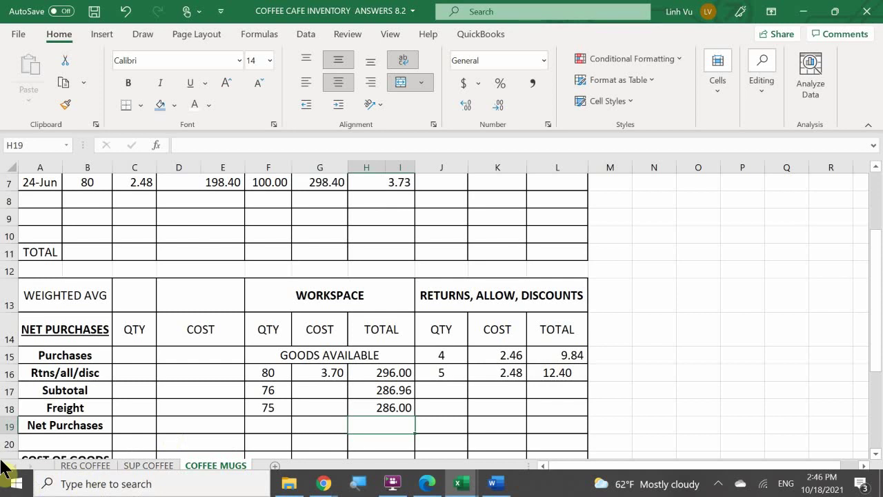
Bring up the general journal workbook and the Word scenario document, and examine the 24 June invoice #106 to Katie's Coffee Corner.
left_click(459, 483)
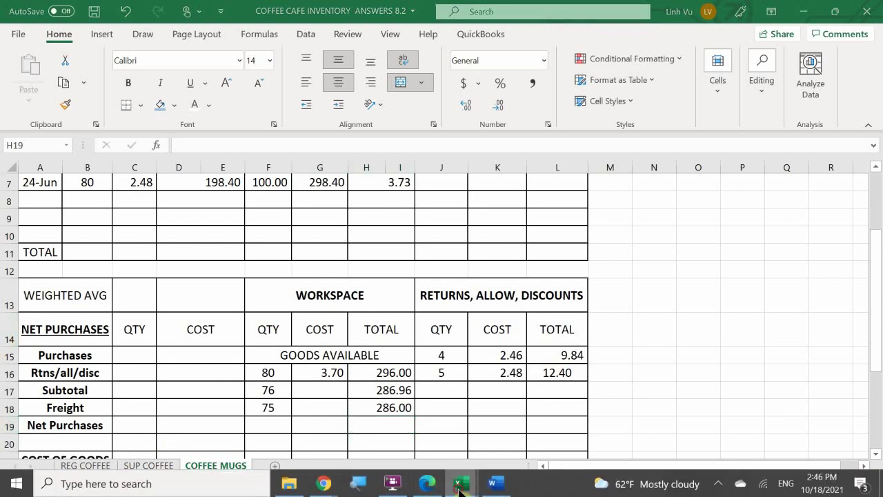
left_click(280, 414)
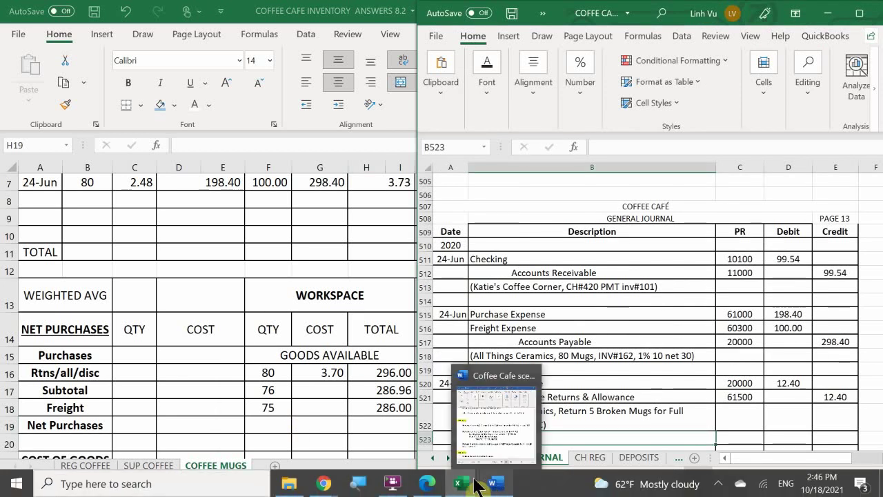
mouse_move(471, 485)
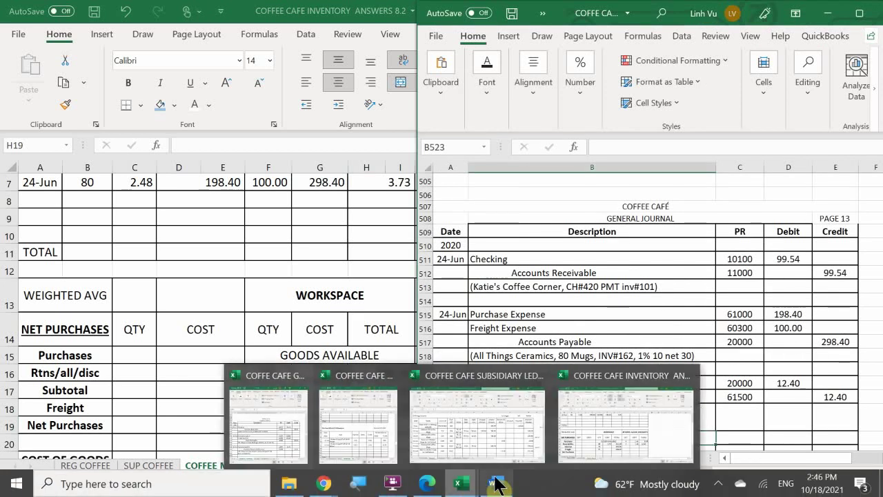
left_click(496, 483)
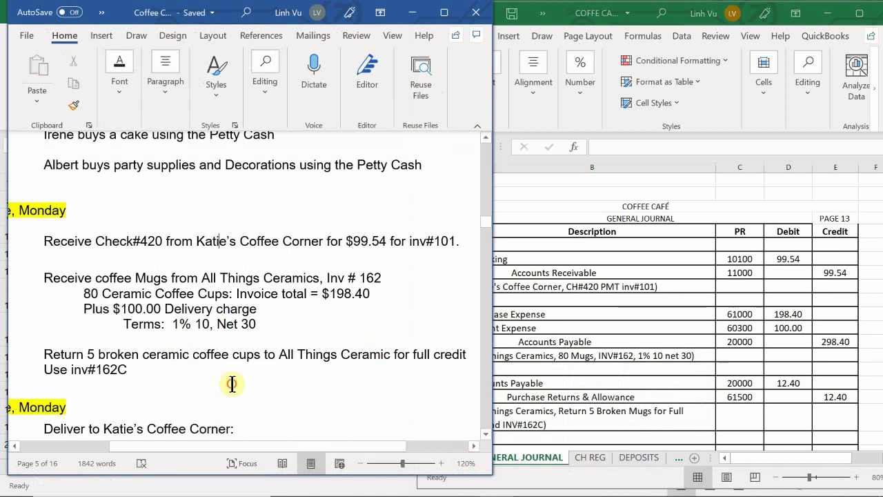
scroll(235, 383, "left", 3)
scroll(270, 325, "down", 2)
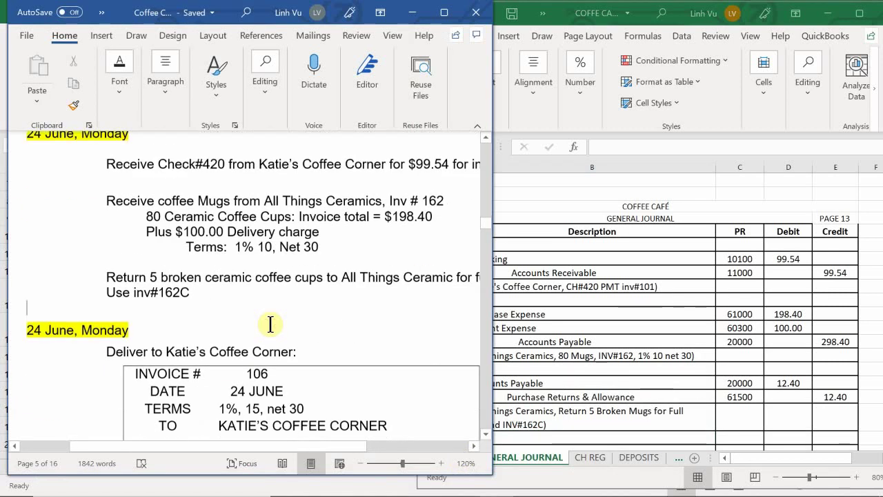
scroll(294, 293, "down", 4)
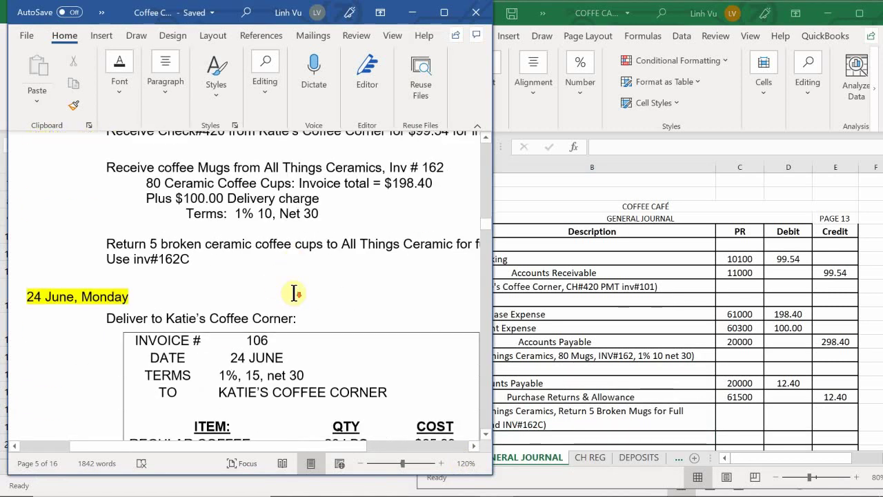
scroll(294, 293, "down", 1)
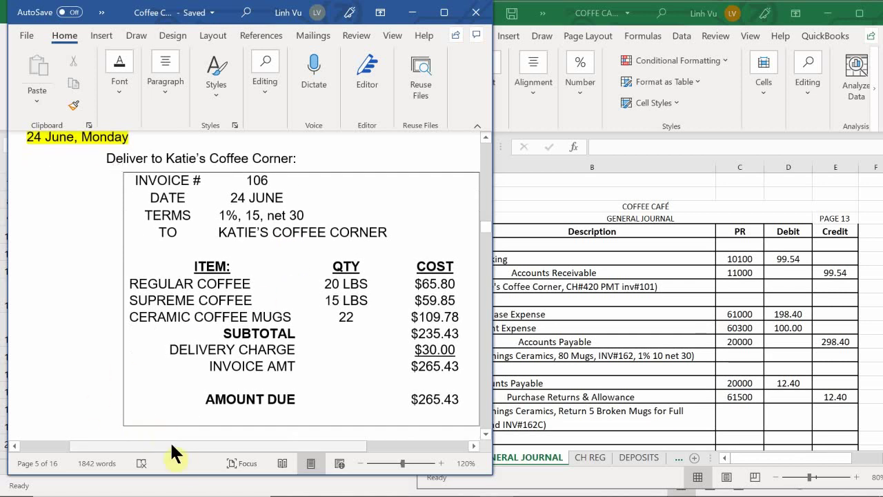
left_click_drag(192, 448, 239, 450)
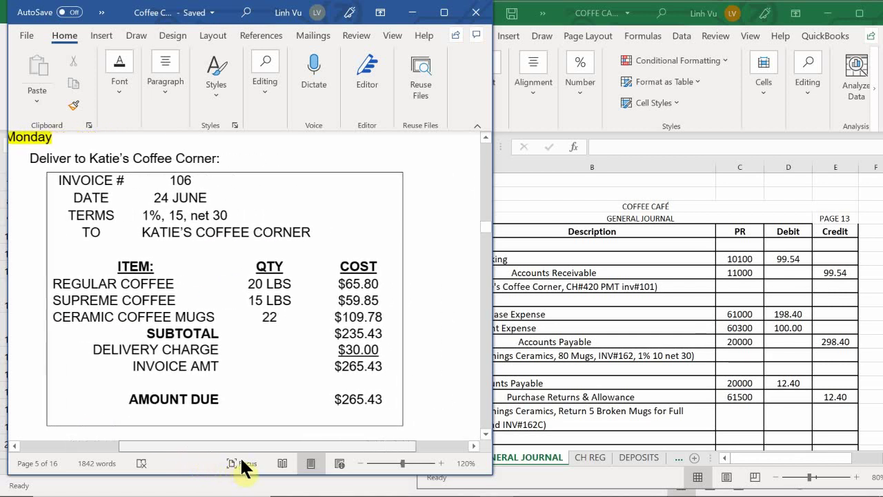
Find the 22 June Great Restaurant sale in the general journal and copy its receivable and coffee sales accounts with PR numbers, B437:C439.
left_click(586, 348)
scroll(584, 349, "down", 3)
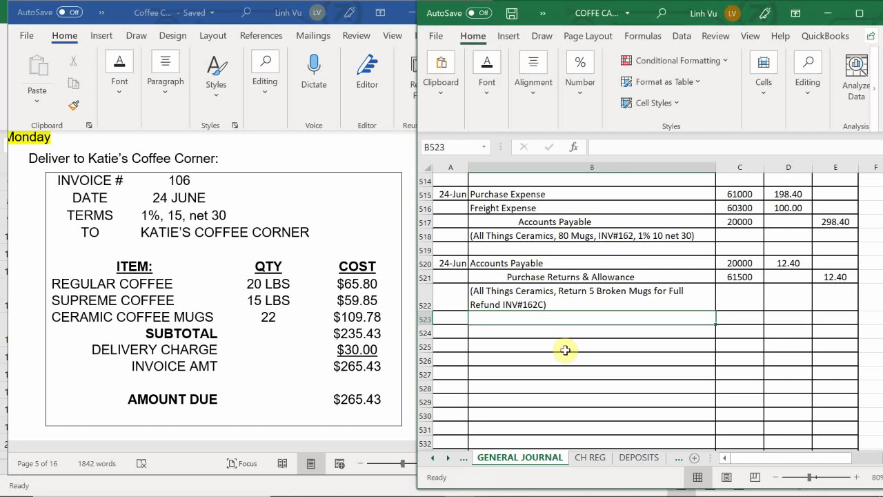
scroll(573, 345, "up", 4)
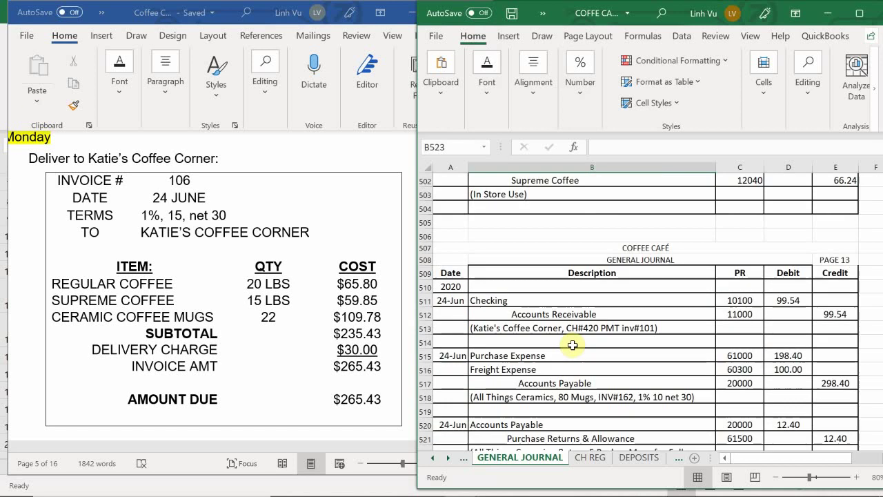
scroll(572, 345, "up", 10)
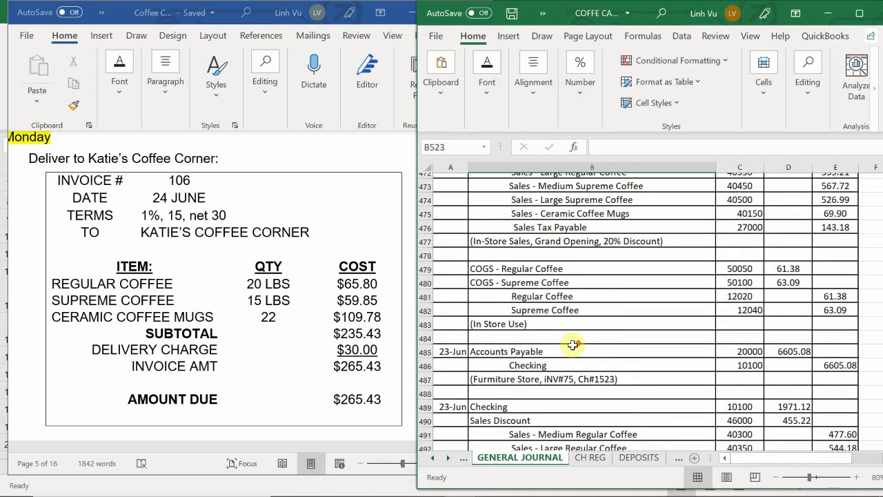
scroll(573, 345, "up", 1)
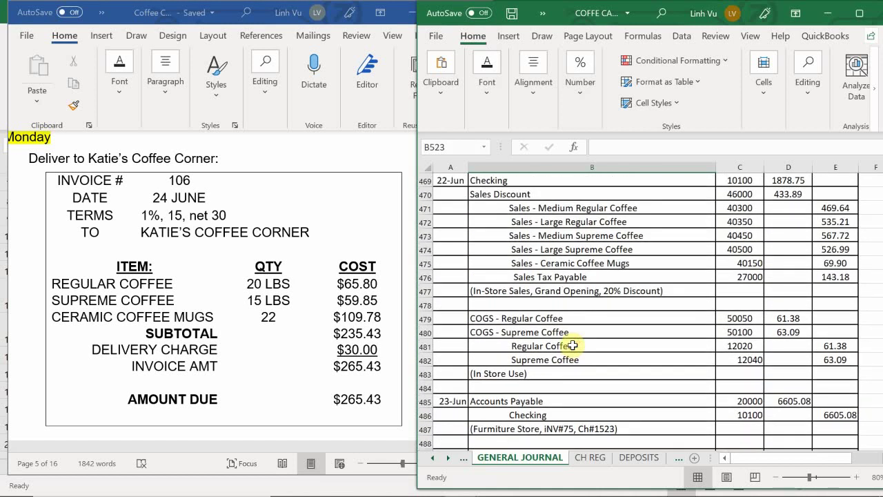
scroll(572, 345, "up", 7)
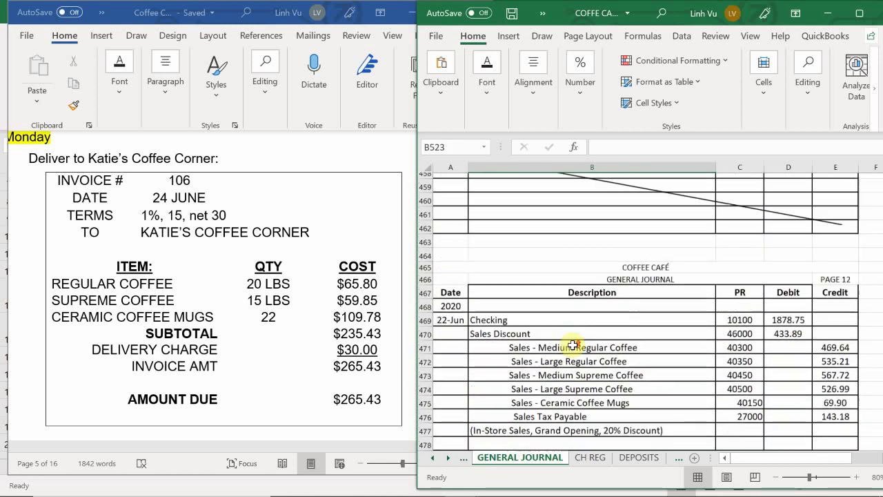
scroll(572, 345, "up", 5)
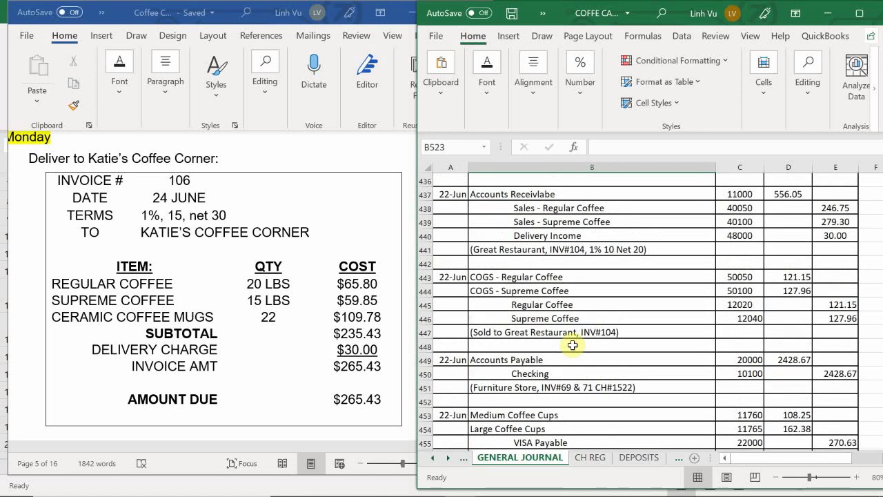
scroll(573, 345, "up", 1)
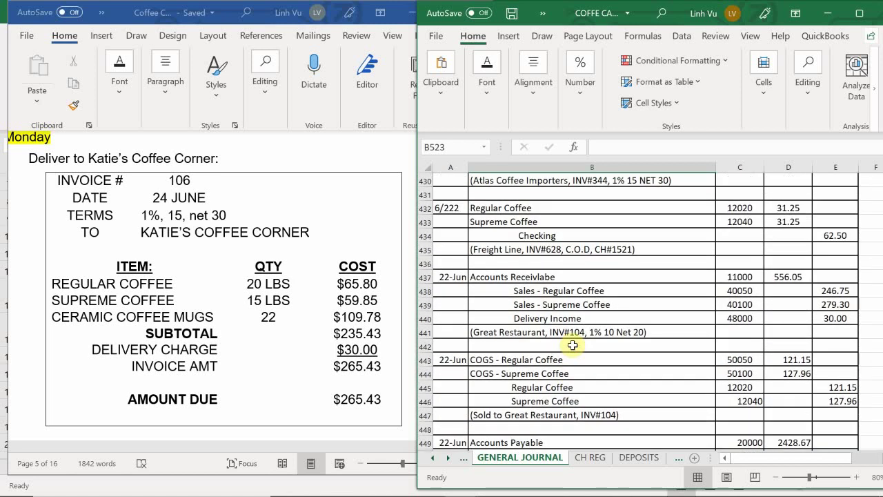
scroll(573, 345, "up", 1)
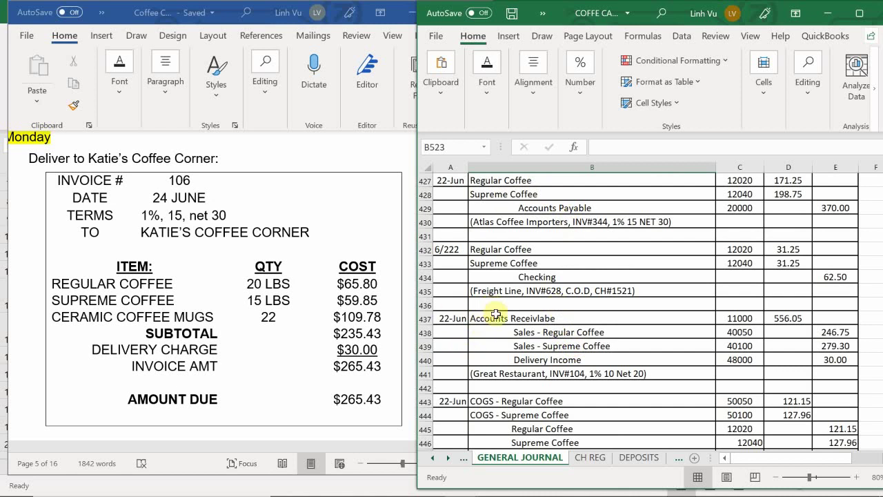
left_click_drag(505, 317, 724, 343)
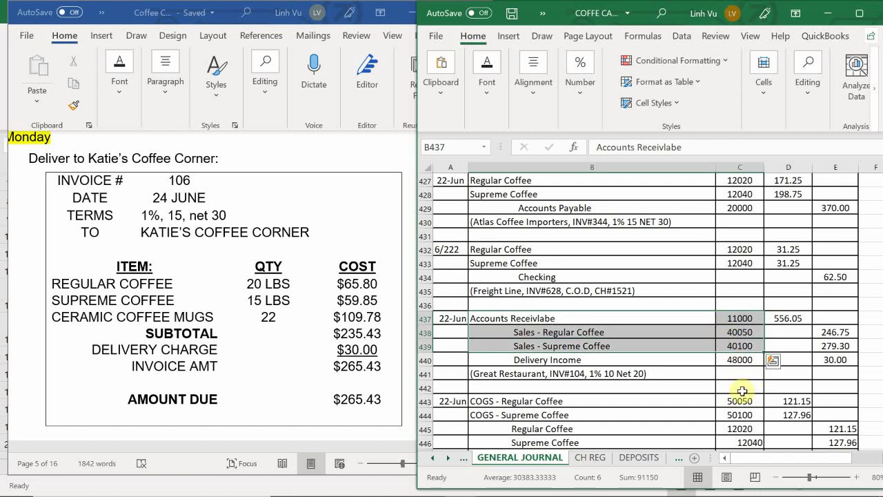
key("ctrl+c")
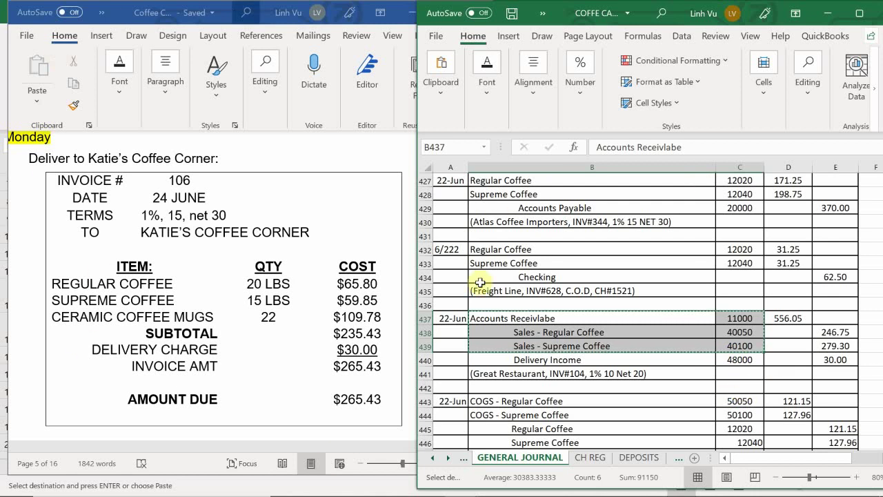
Paste the copied accounts and PR numbers at B524, below the broken mugs return entry on journal page 13.
scroll(511, 372, "down", 2)
scroll(510, 373, "down", 2)
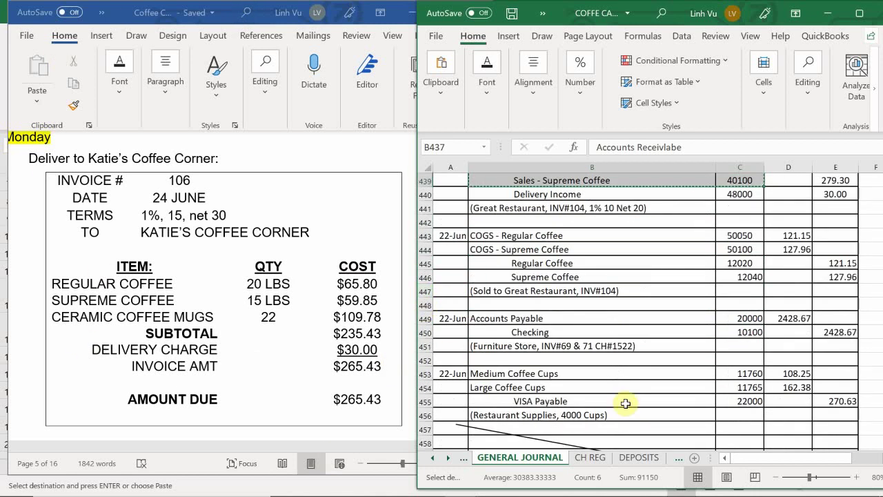
scroll(556, 353, "down", 11)
scroll(511, 339, "down", 15)
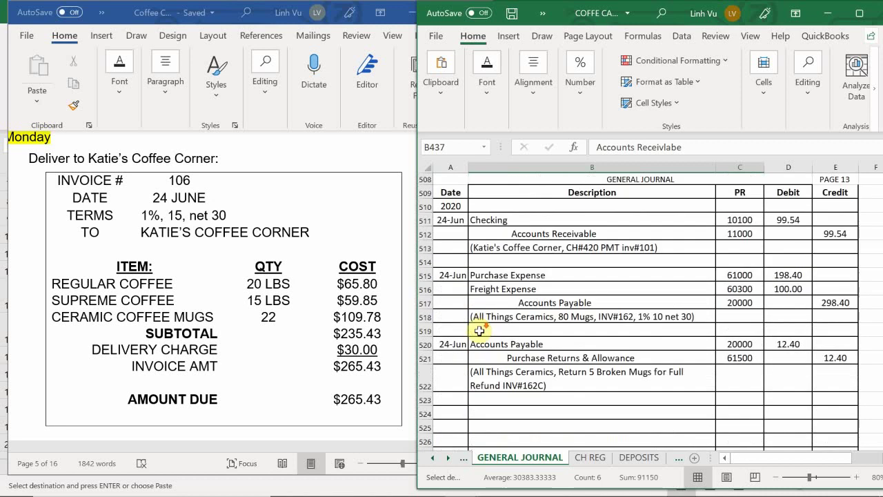
scroll(480, 338, "up", 2)
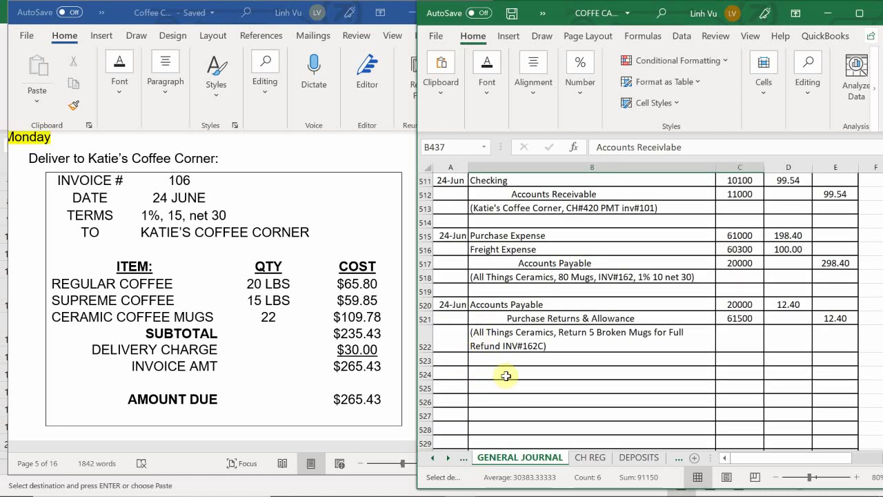
left_click(497, 376)
key("ctrl+v")
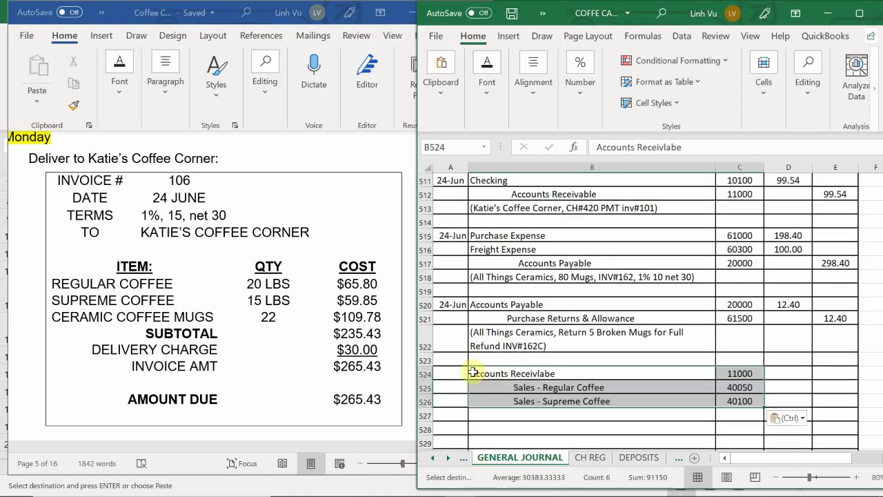
Date the new journal entry 6/24 in A524.
left_click(453, 372)
type("6")
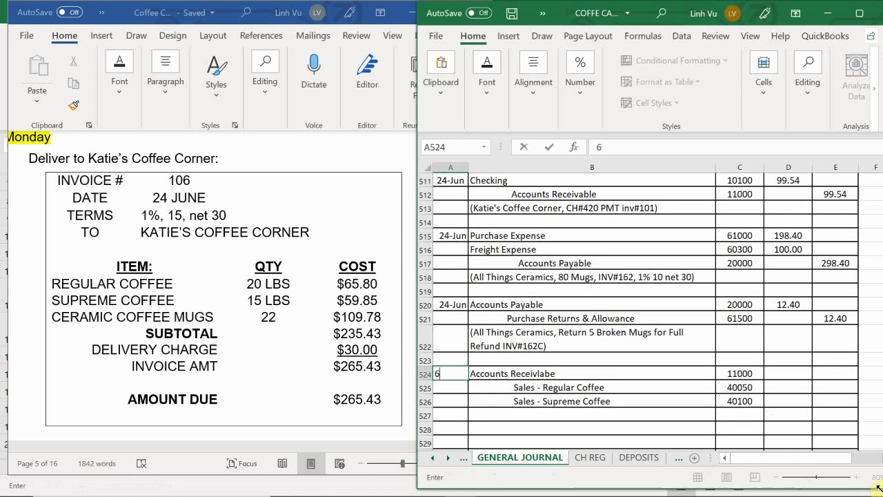
type("/24")
key("Return")
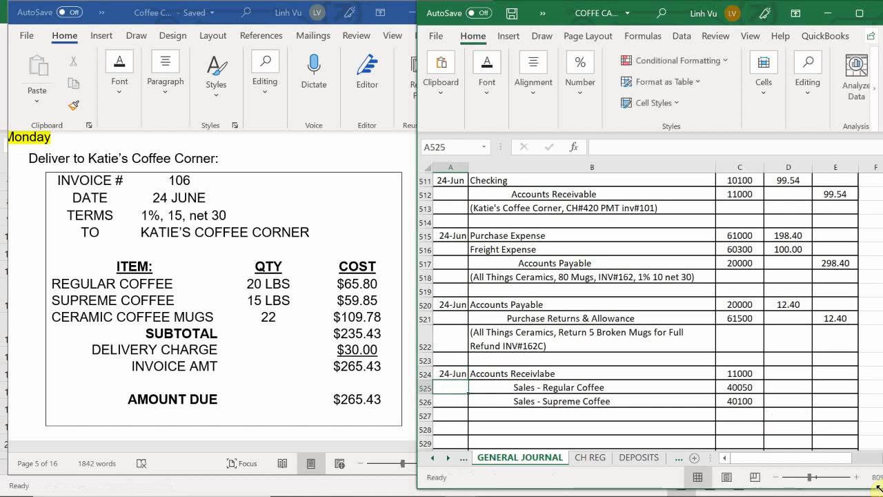
Add the indented credit accounts Sales - Ceramic Coffee Mugs in B527 and Delivery Income in B528.
key("Down")
key("Right")
key("Down")
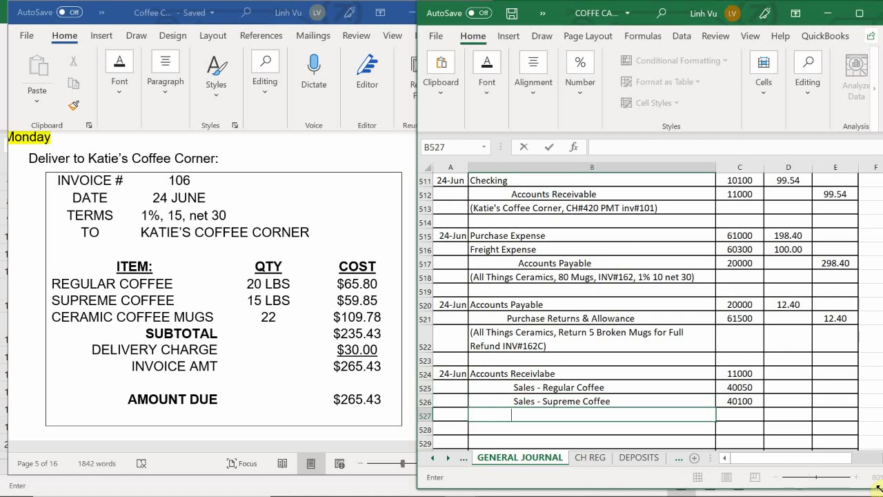
type("Sale")
key("BackSpace")
key("BackSpace")
type("k")
type("amic")
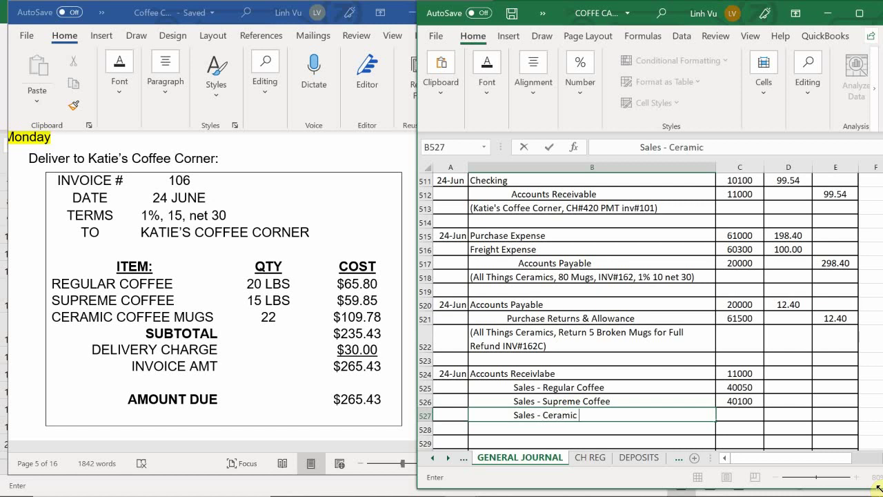
type(" Coffee Mugs")
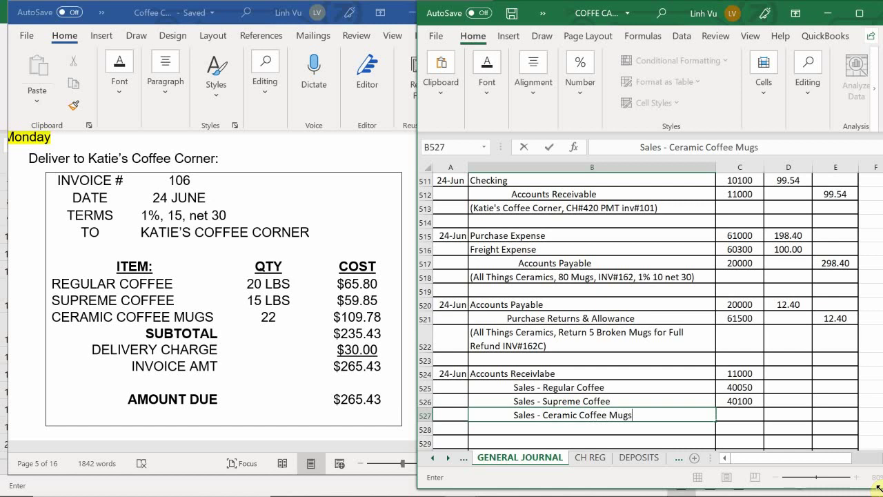
key("Return")
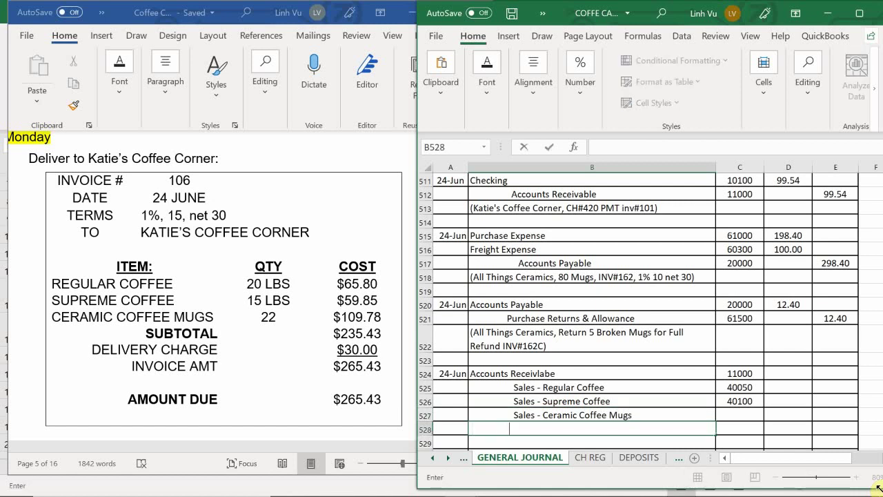
type("Delivb")
type("ry Income")
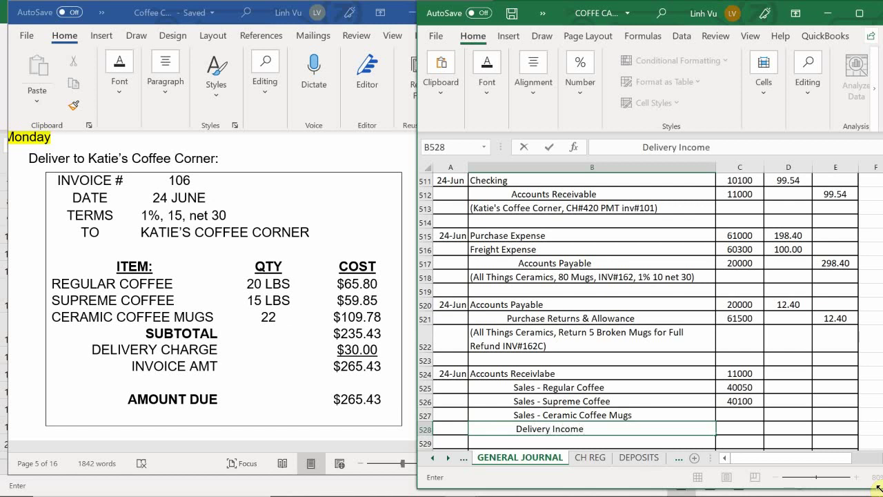
Enter the description "(Katie's Coffee Corner, INV#106, 1% 15 Net 30)" in cell B529, below the Delivery Income line.
key("Return")
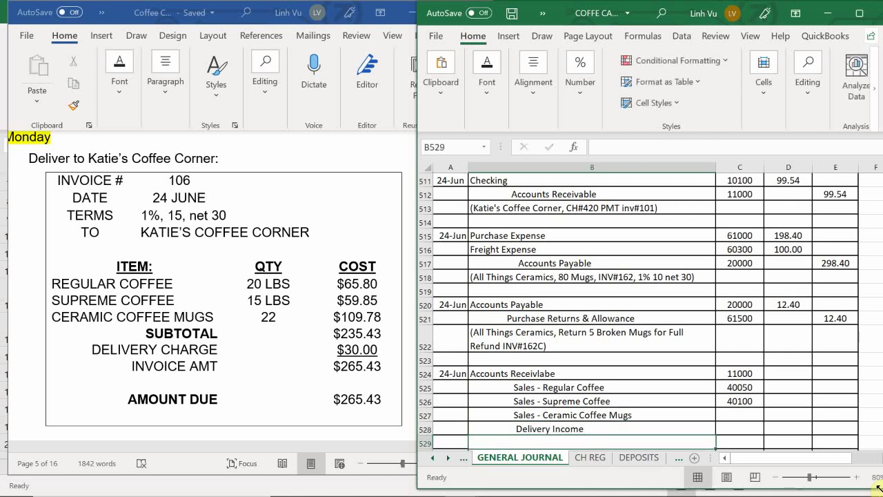
type("(La")
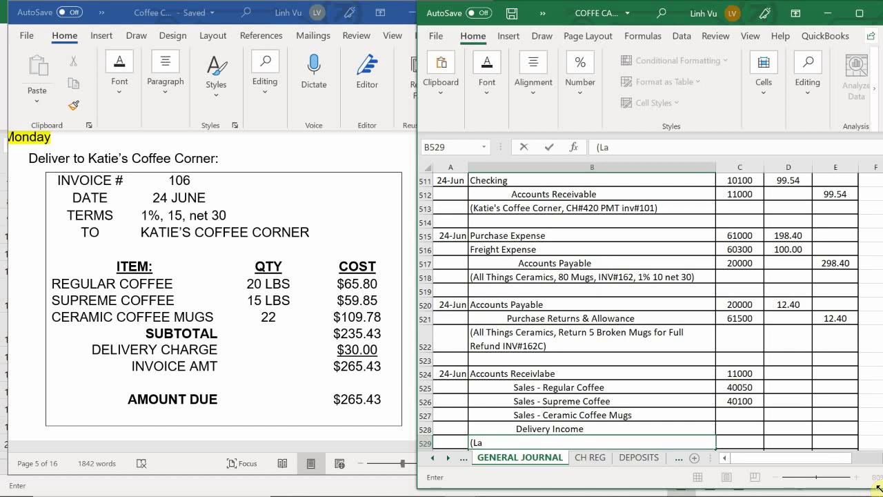
type("e's Cp")
key("BackSpace")
type("offee Cprmer")
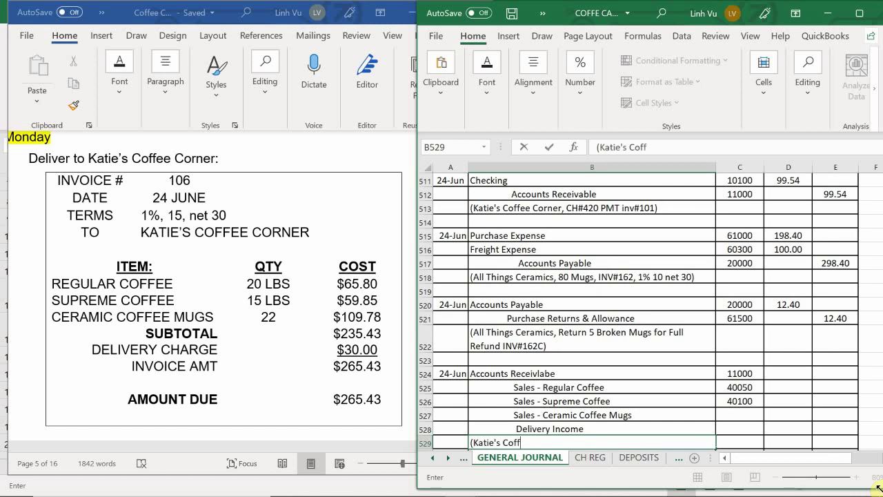
key("BackSpace")
key("BackSpace")
key("BackSpace")
key("BackSpace")
key("BackSpace")
type("orner, INV#10")
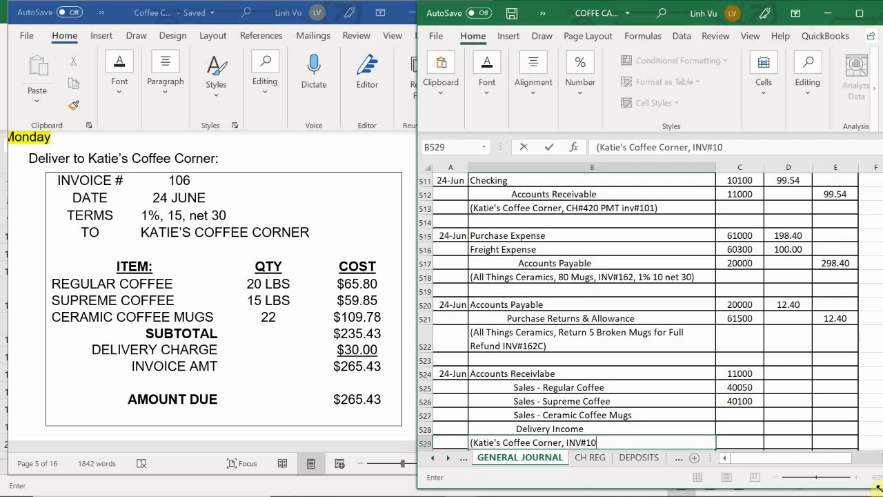
type("6,")
type("1")
type("% 15 Net ")
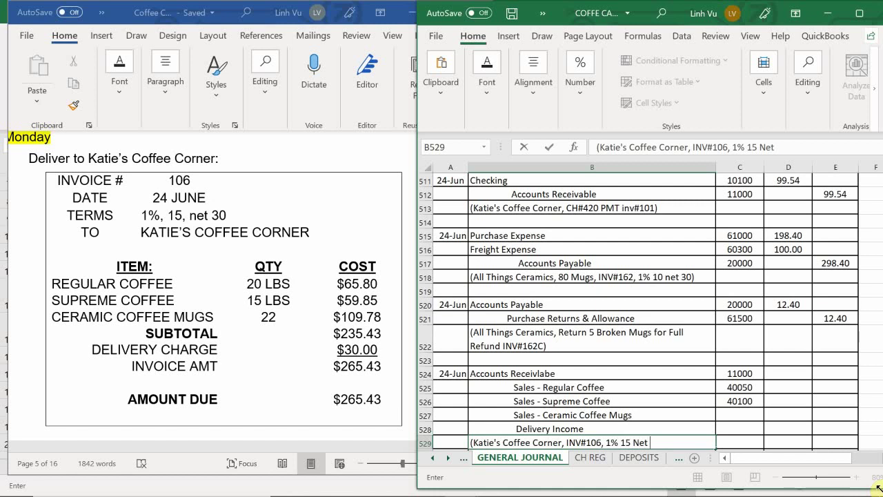
type("30(")
key("BackSpace")
type(")")
key("Tab")
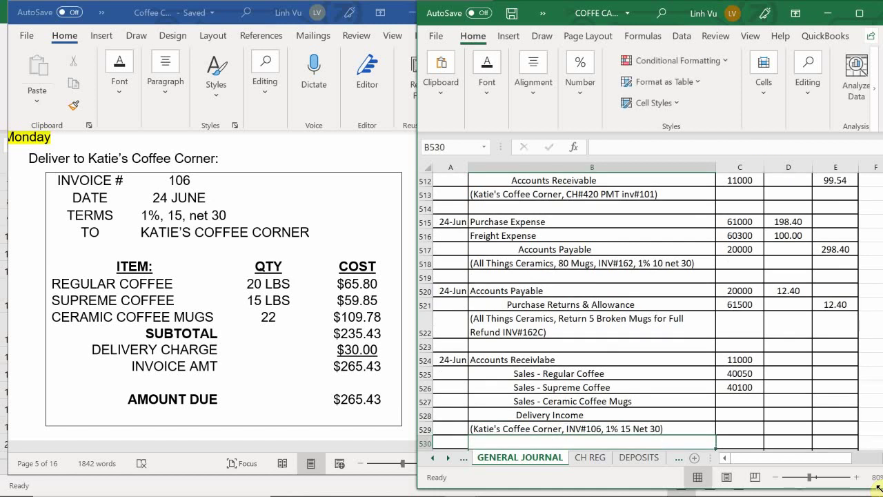
Enter 18000 as the ledger code on the Delivery Income line in C528.
key("Up")
type("18000")
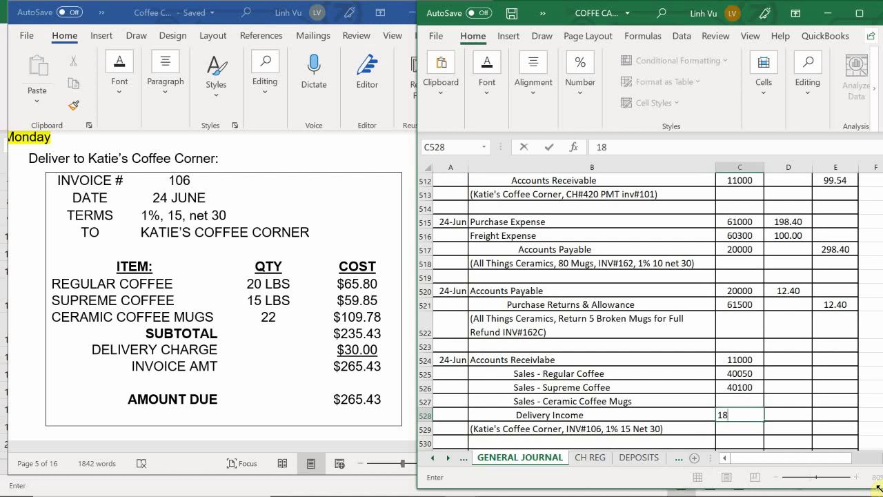
key("Return")
Set the ledger codes to 40150 for Sales - Ceramic Coffee Mugs and 48000 for Delivery Income in C527:C528.
key("Up")
key("Up")
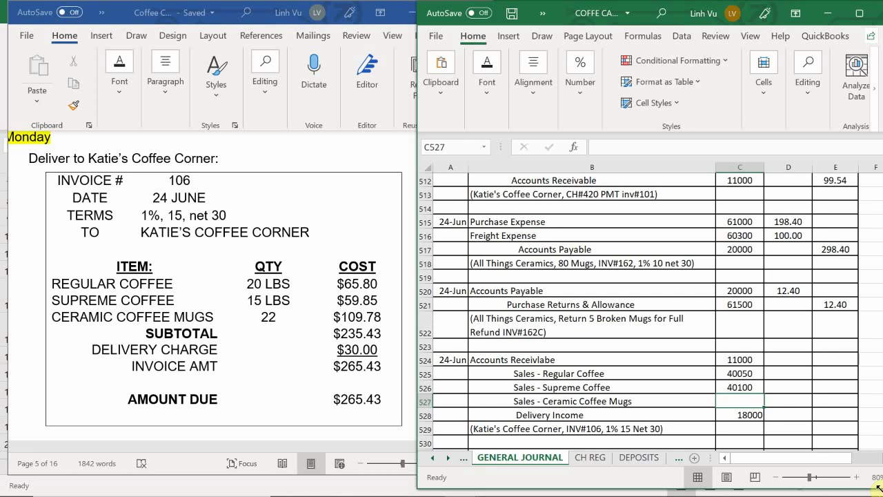
type("40150")
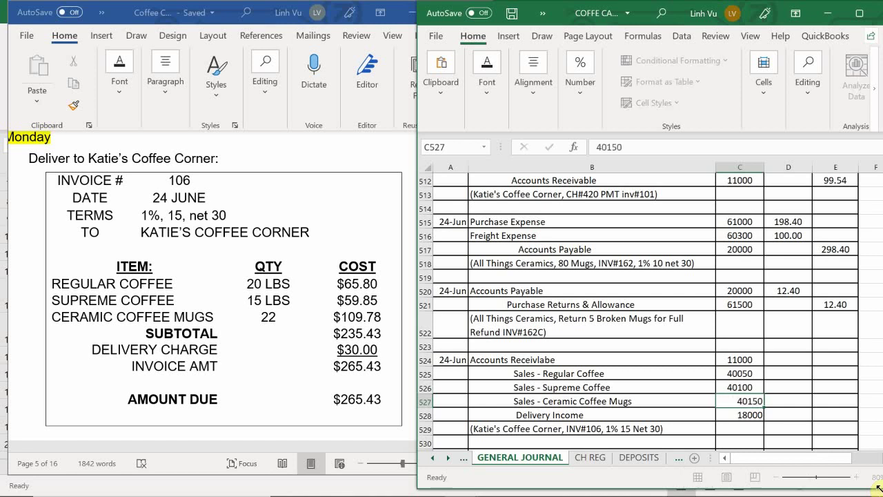
key("Return")
type("40")
key("BackSpace")
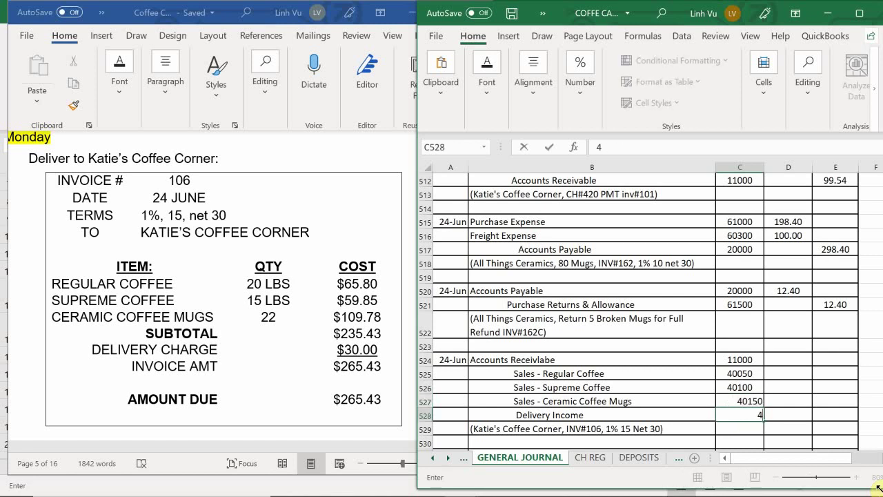
type("8000")
key("Return")
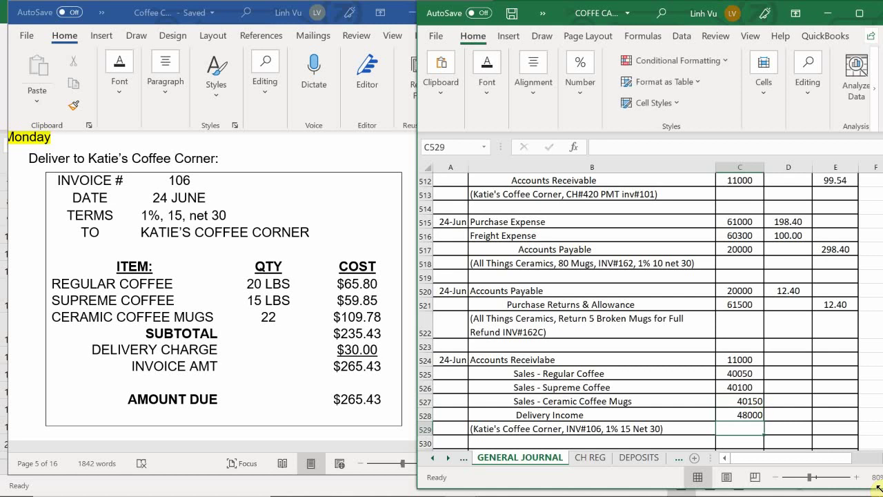
Enter credit amounts in column E: 65.80 for Sales - Regular Coffee and 59.85 for Sales - Supreme Coffee.
key("Right")
key("Up")
key("Up")
key("Up")
key("Up")
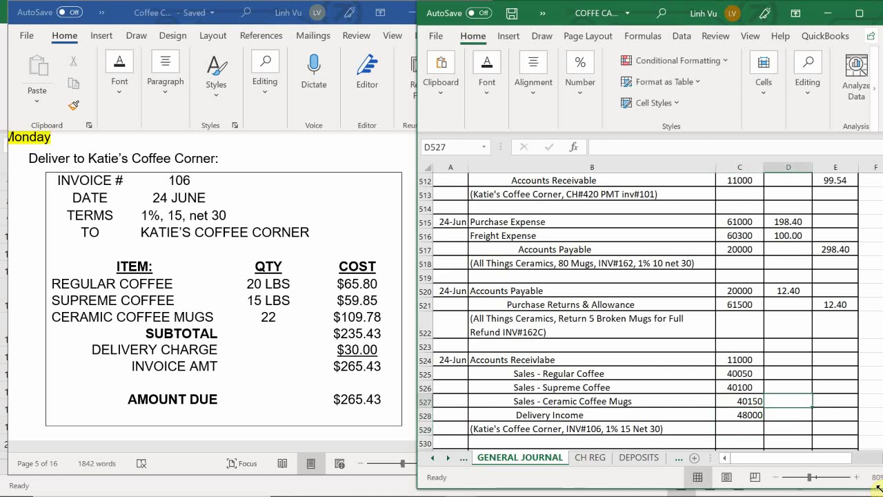
key("Right")
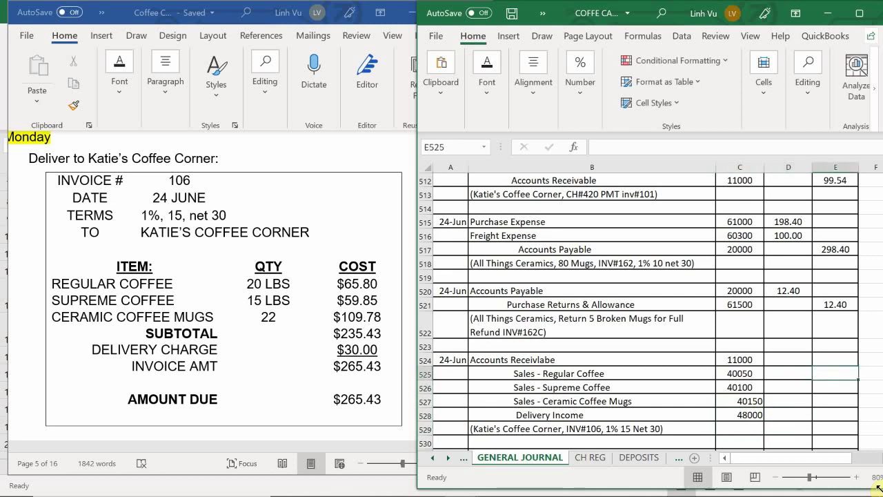
key("Up")
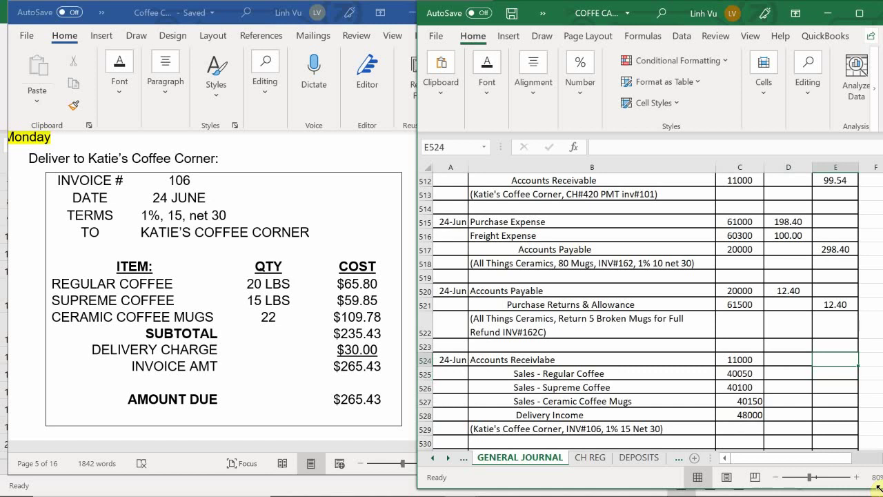
key("Left")
key("Up")
key("Down")
key("Down")
key("Right")
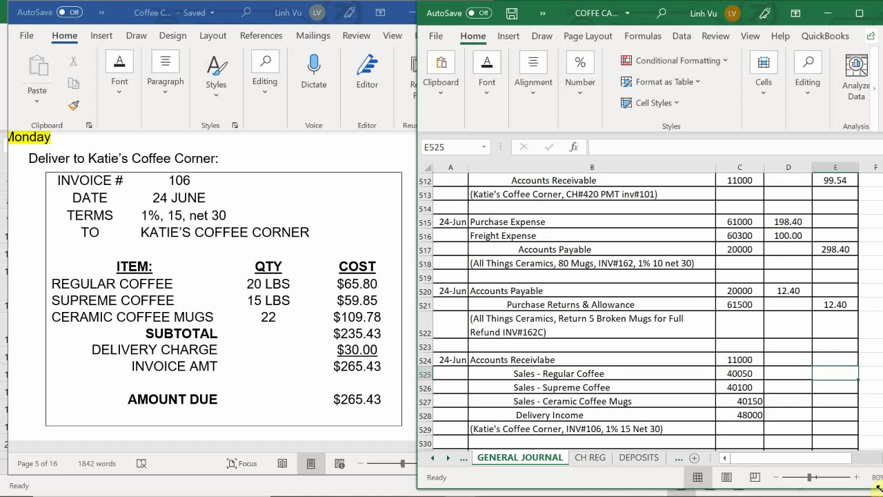
type("65.80")
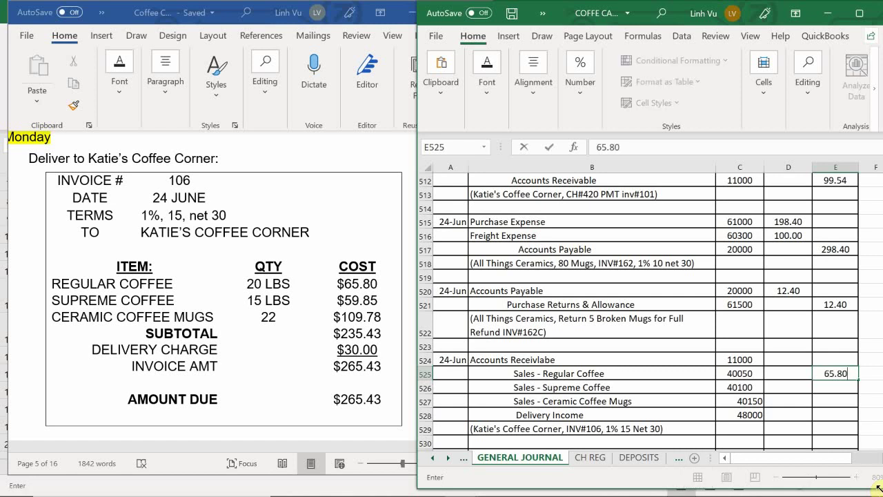
key("Return")
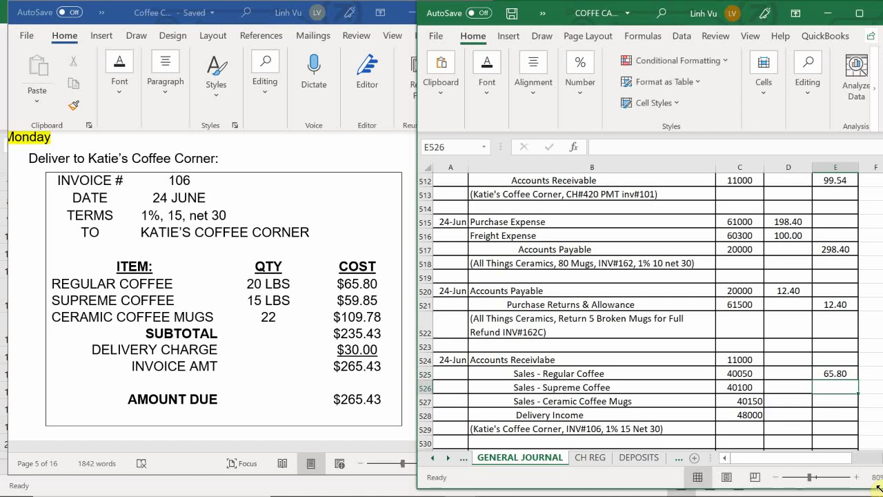
type("59")
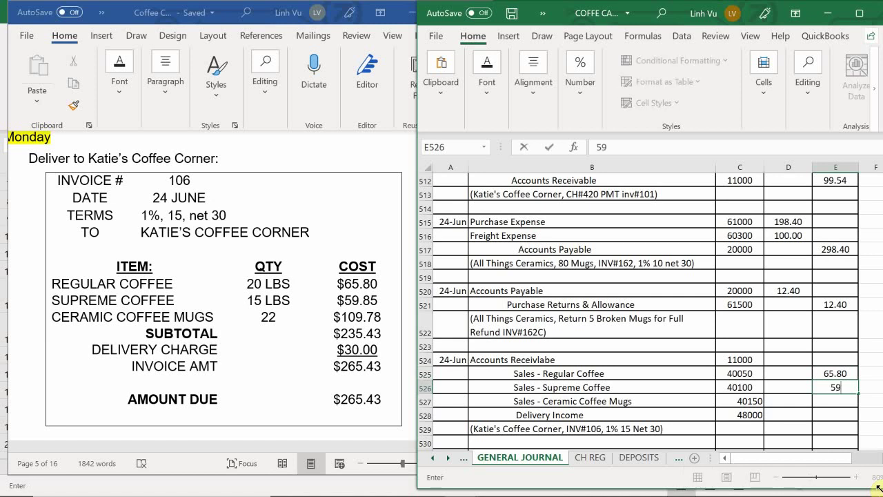
type(".85")
key("Return")
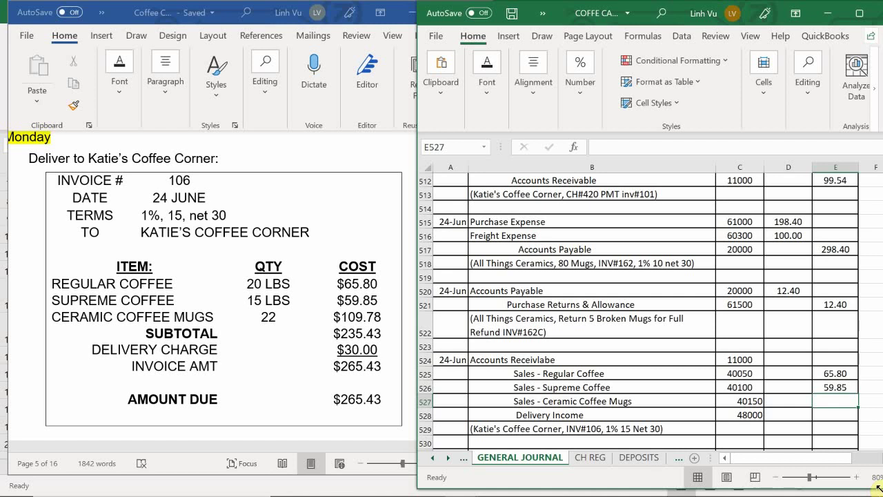
Enter credit amounts in column E: 109.78 for Sales - Ceramic Coffee Mugs and 30 for Delivery Income.
type("109.78")
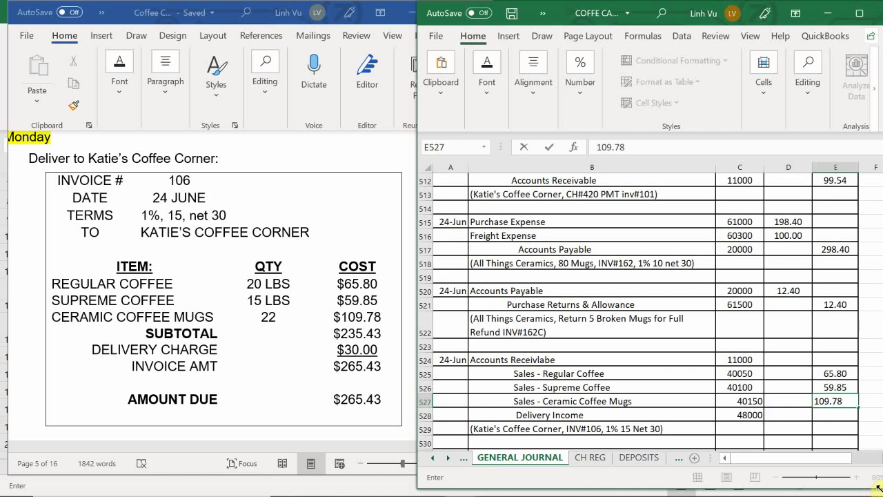
key("Return")
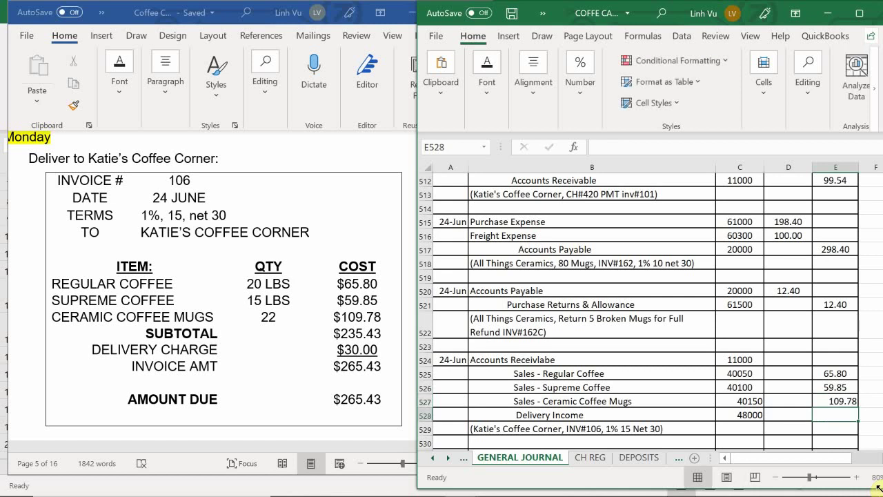
type("30")
key("Return")
Try to total the invoice's credits in the Accounts Receivable debit cell D524 with =sun(E524:E529).
key("Left")
key("Up")
key("Up")
key("Up")
key("Up")
key("Up")
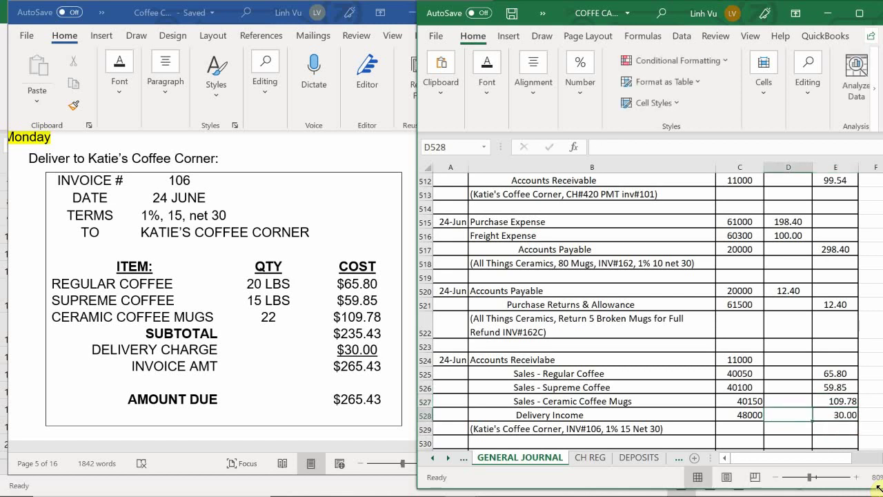
type("=su")
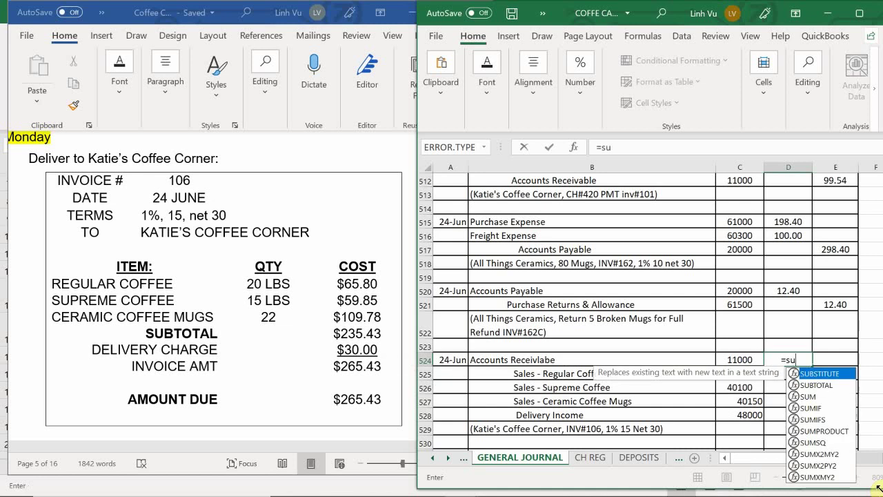
type("n")
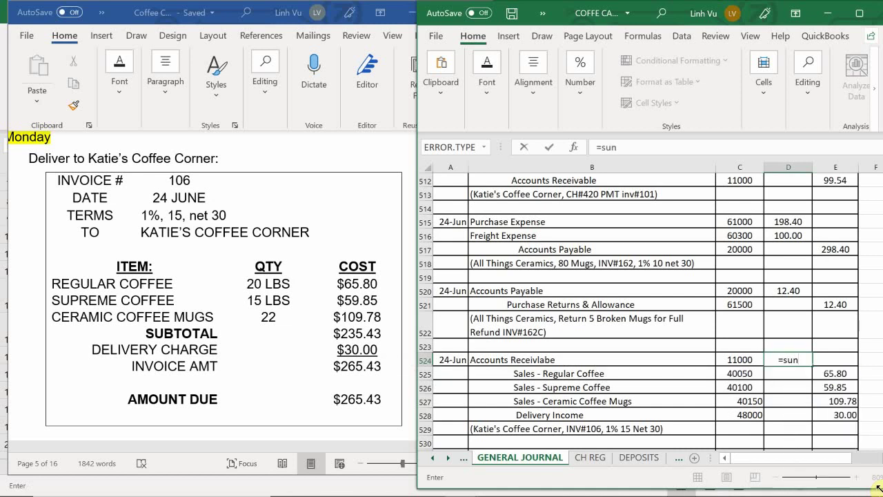
type("(")
left_click_drag(835, 359, 839, 415)
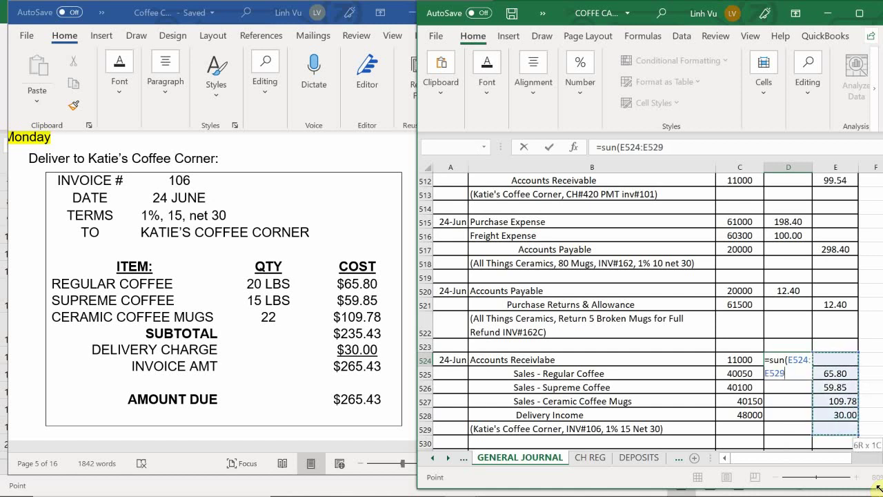
key("Return")
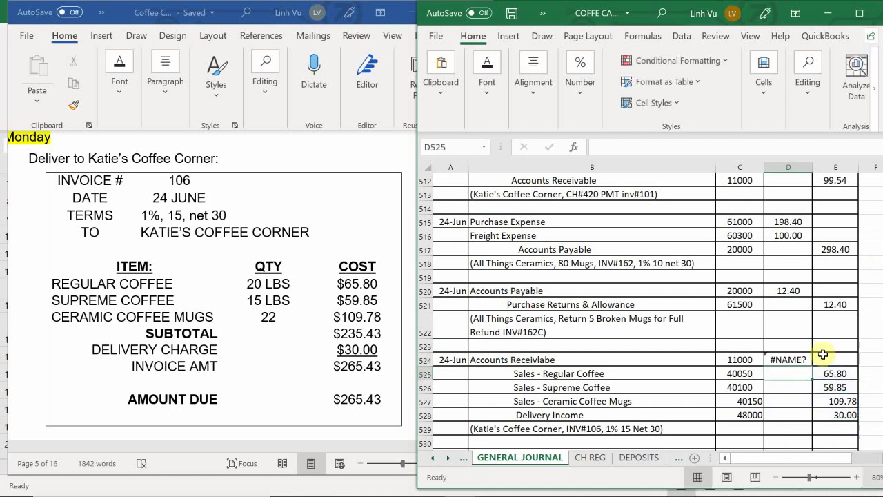
Replace the formula in D524 with a SUM of the credit amounts for the Katie's Coffee Corner invoice.
left_click(794, 365)
type("=")
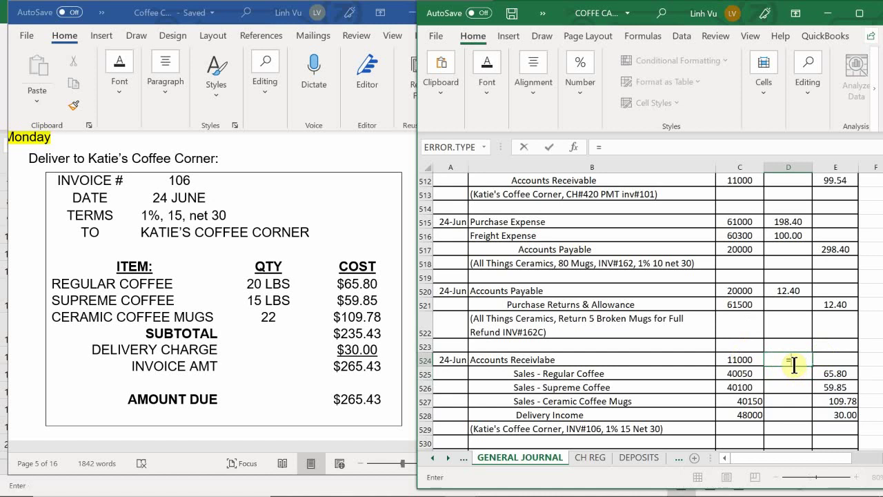
type("sym")
key("BackSpace")
key("BackSpace")
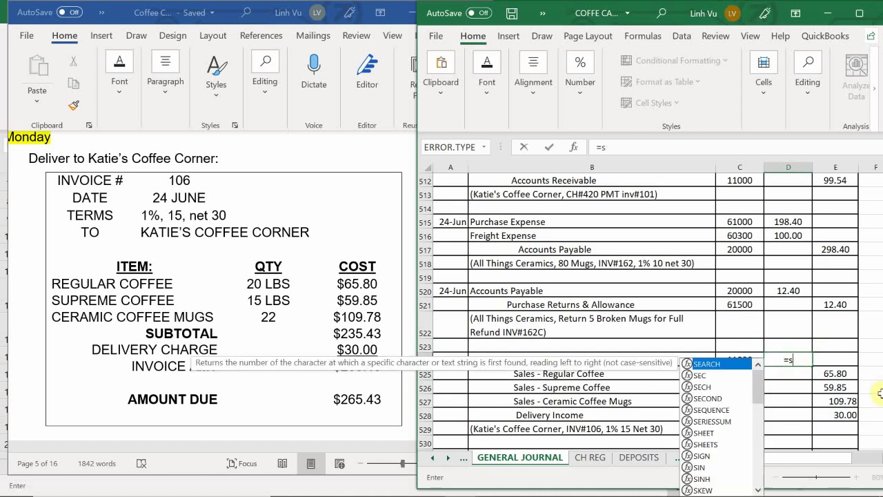
type("i")
key("BackSpace")
type("um")
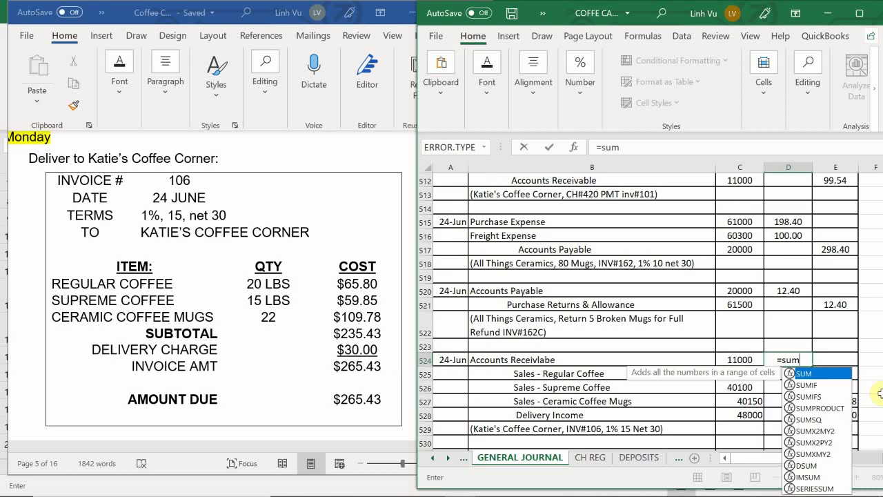
type("(")
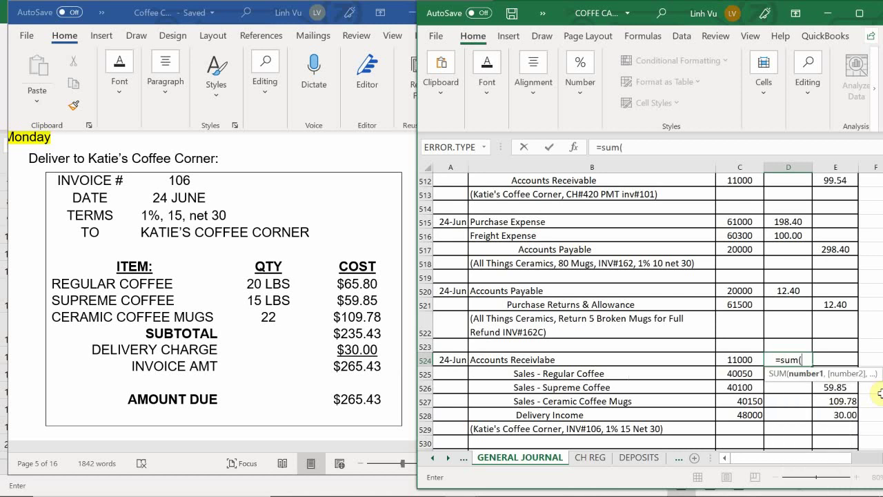
left_click_drag(837, 360, 845, 431)
left_click_drag(881, 393, 877, 387)
key("Return")
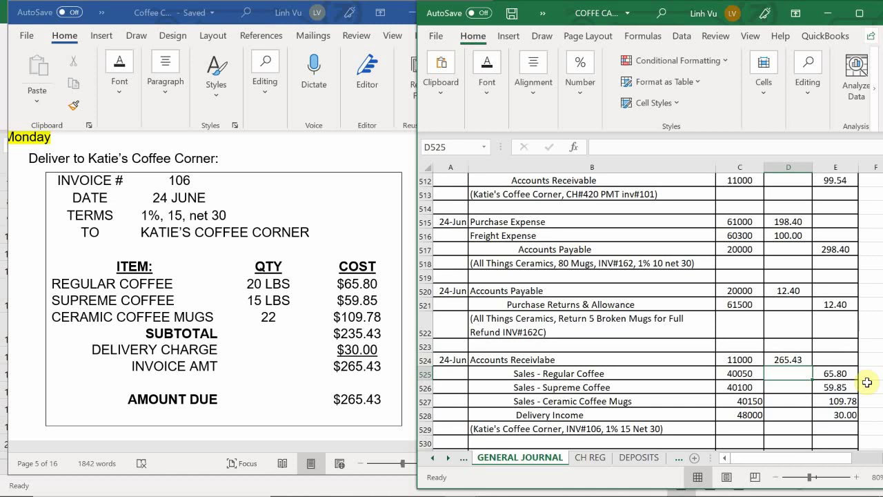
scroll(569, 312, "down", 1)
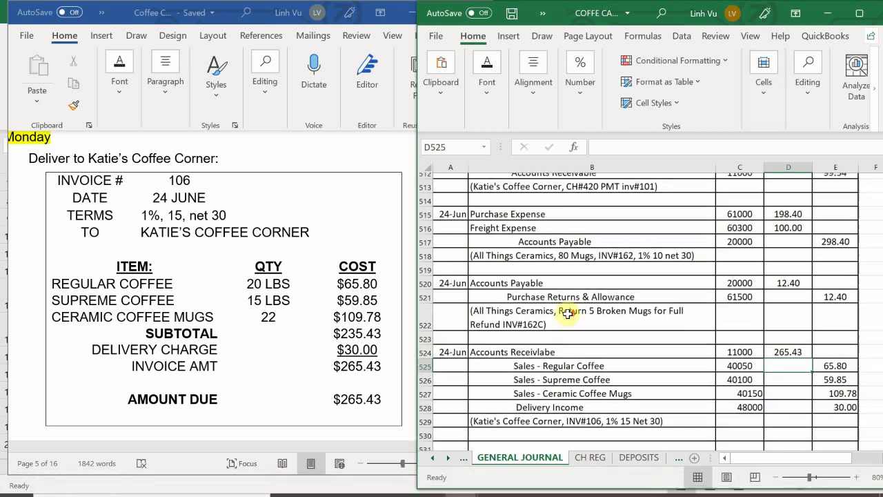
scroll(568, 314, "down", 3)
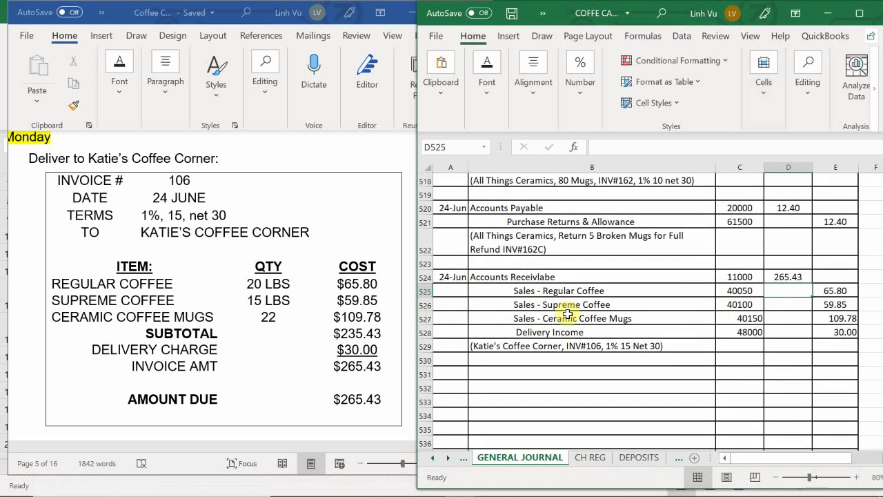
scroll(568, 314, "up", 3)
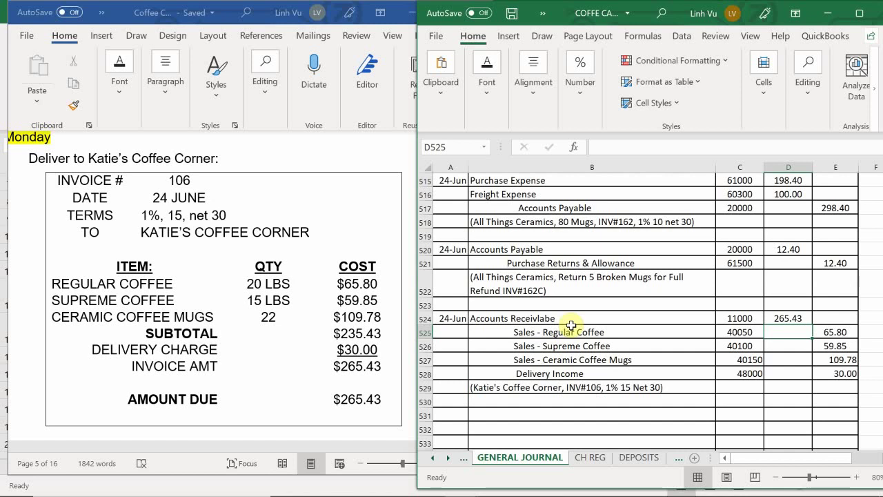
scroll(571, 325, "down", 1)
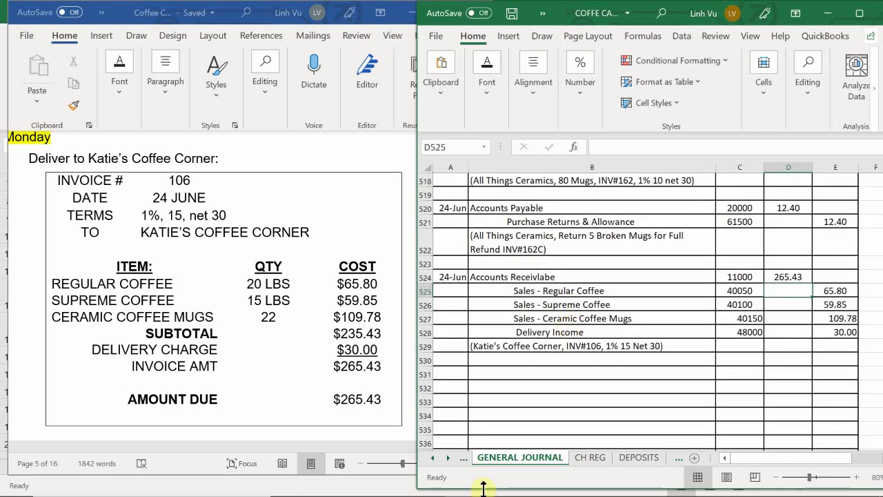
Switch to the ledger workbook and open the ASSETS sheet at the Accounts Receivable ledger.
mouse_move(458, 489)
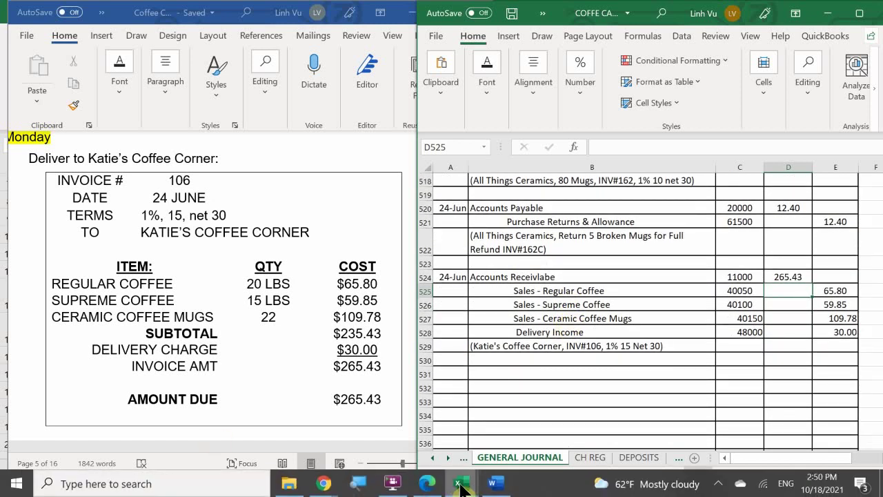
left_click(382, 447)
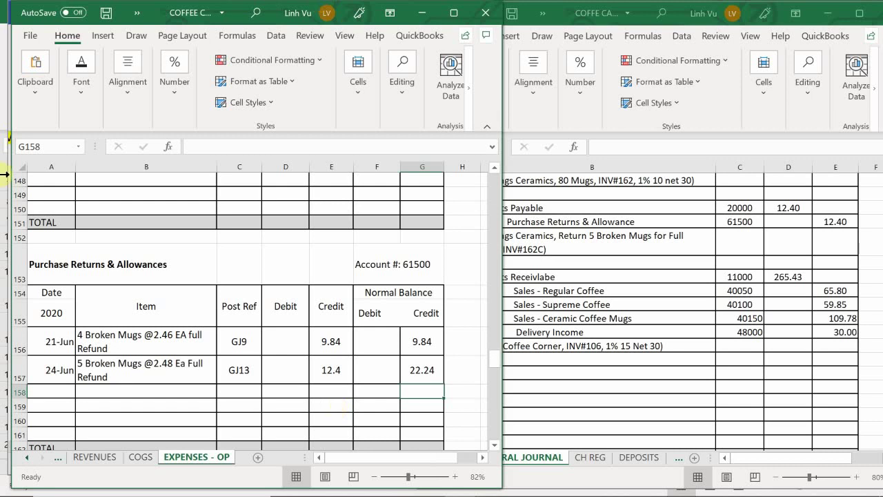
left_click(22, 458)
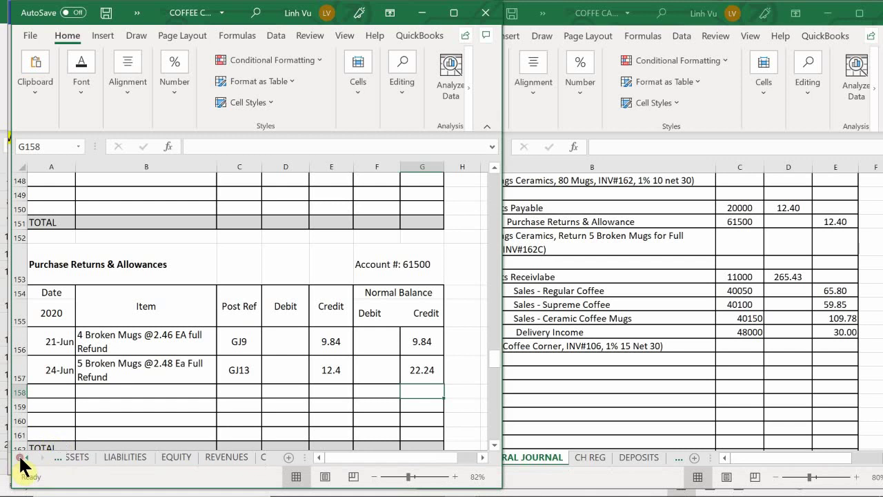
left_click(91, 460)
left_click(100, 345)
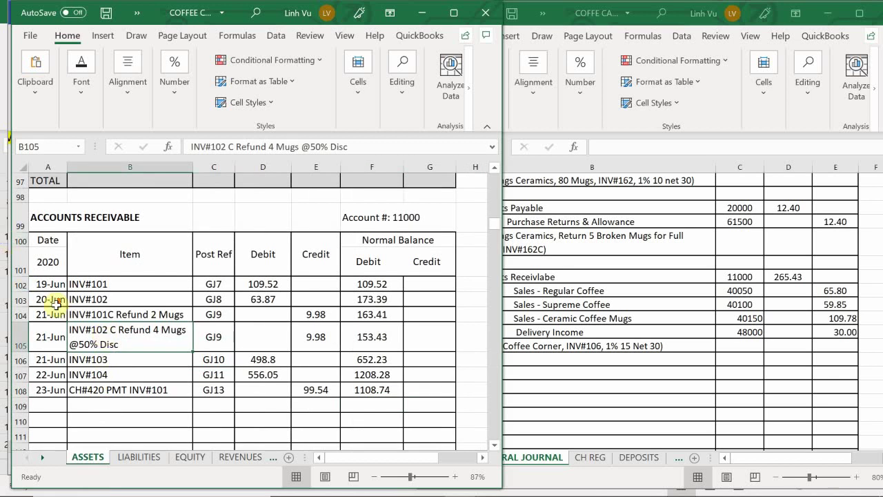
Start a new Accounts Receivable ledger line in row 109 with date 6/24 and item INV#106.
scroll(54, 359, "down", 1)
left_click(50, 347)
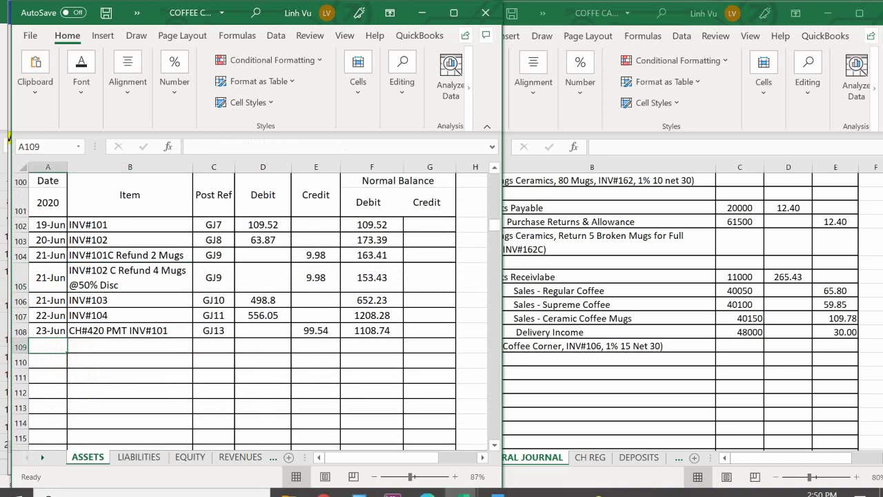
type("6/24")
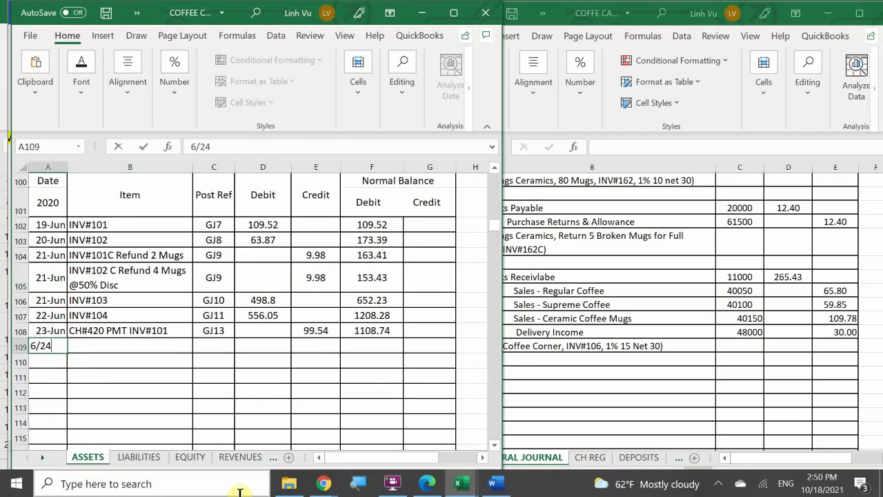
key("Tab")
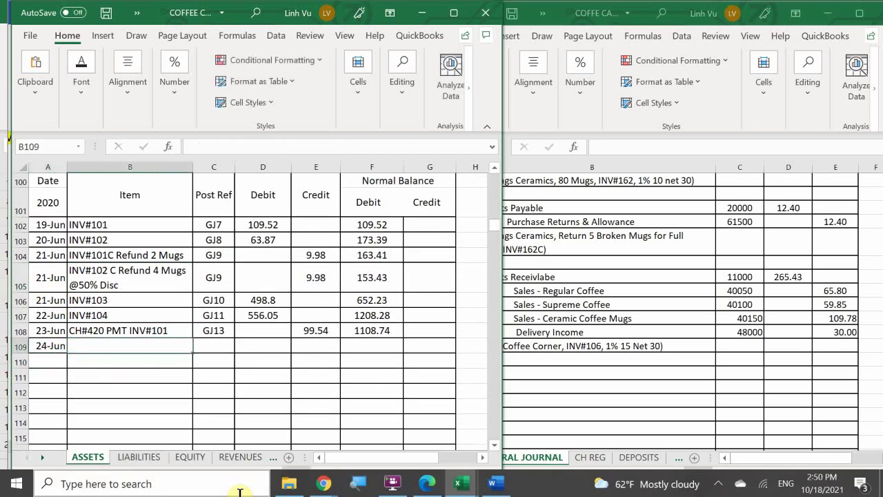
type("UB")
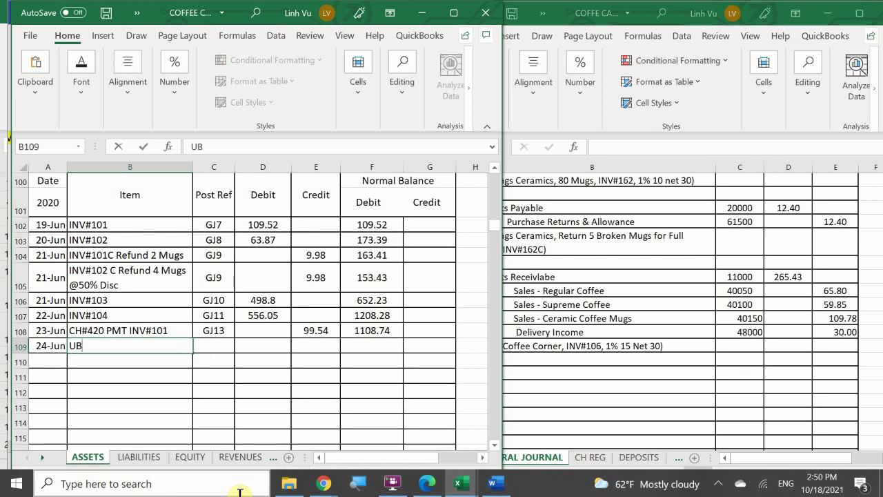
key("BackSpace")
key("BackSpace")
type("OM")
key("BackSpace")
key("BackSpace")
type("INV#106")
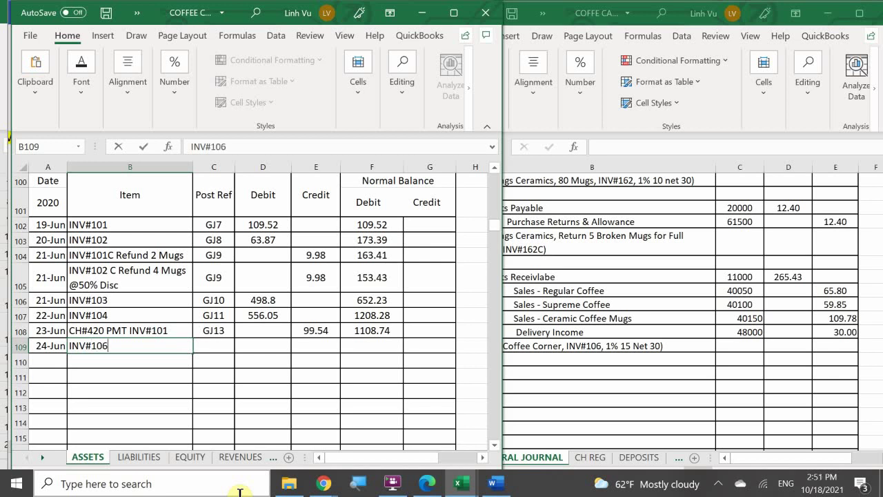
Complete the INV#106 line in Accounts Receivable with post reference GJ13 and a debit of 265.43.
key("Return")
key("Right")
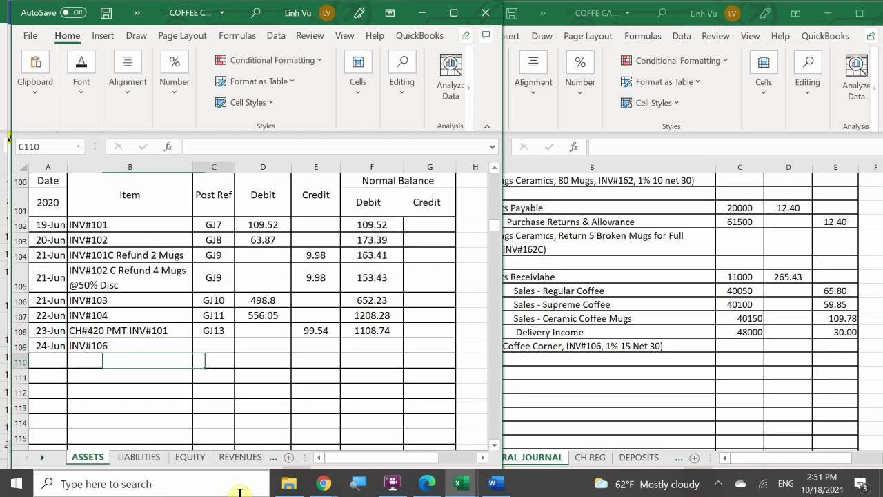
key("Up")
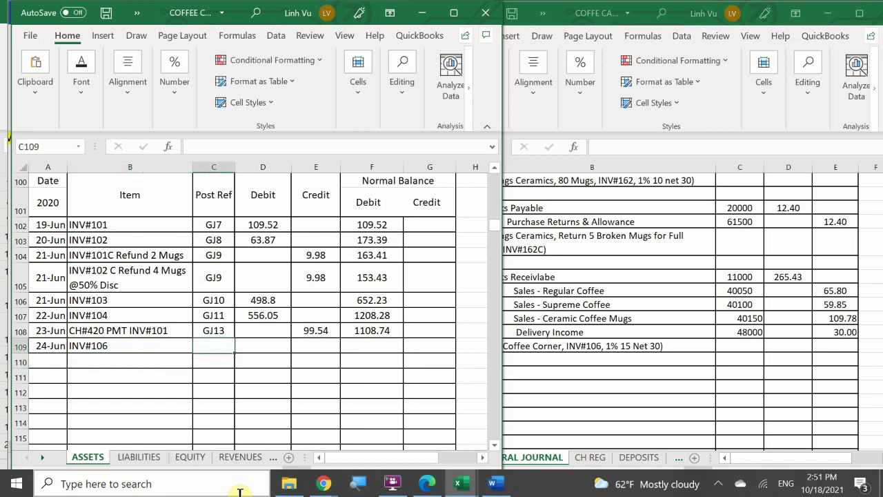
type("GJ")
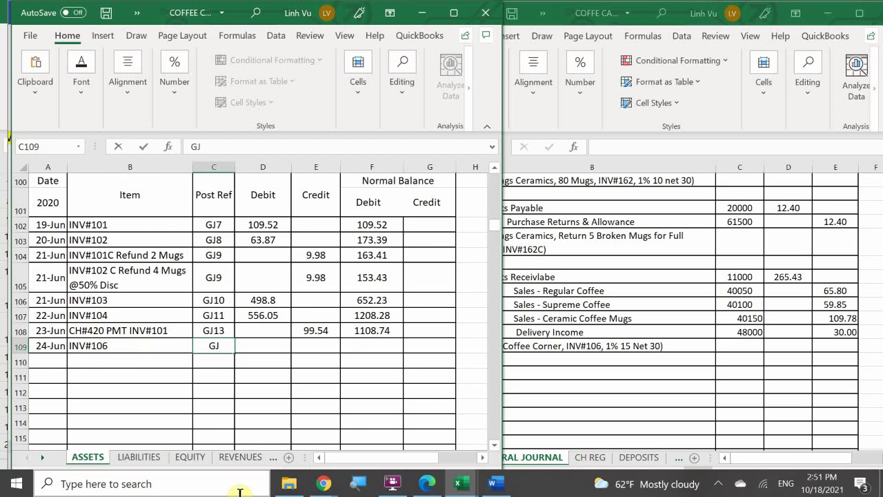
type("13")
key("Tab")
key("Tab")
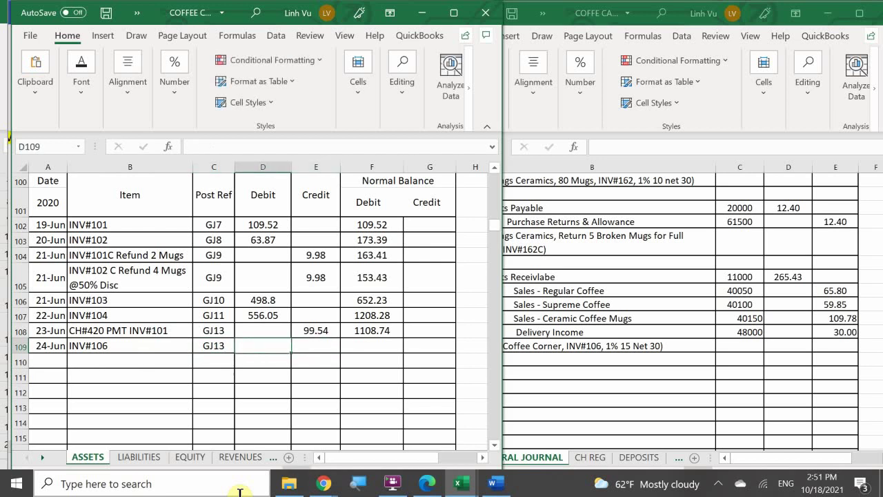
type("2")
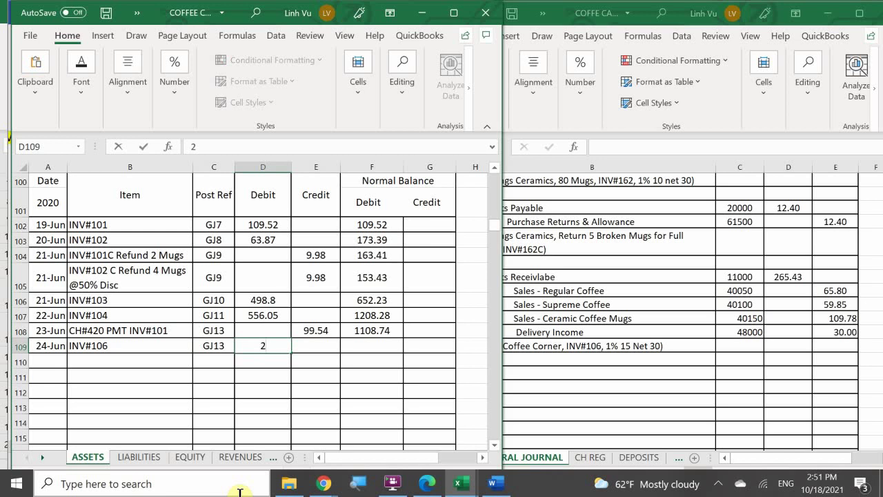
type("65.43")
key("Return")
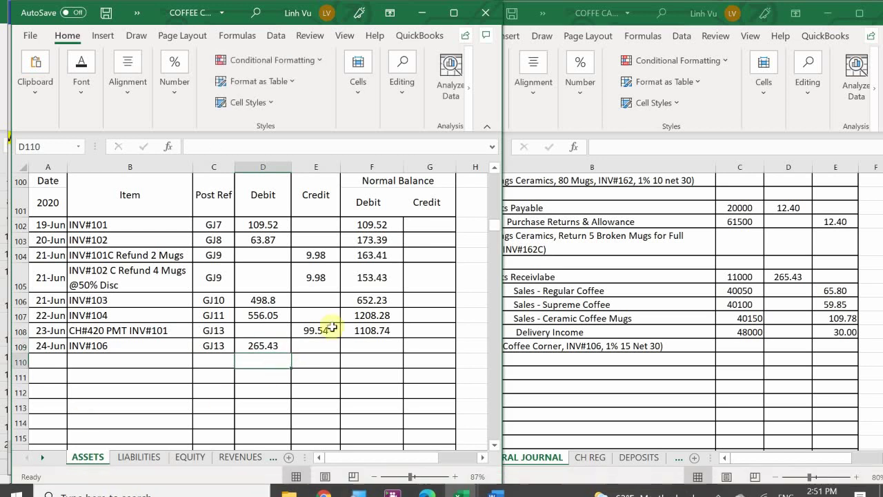
Fill the Accounts Receivable running balance formula from F108 down to F109.
left_click(365, 339)
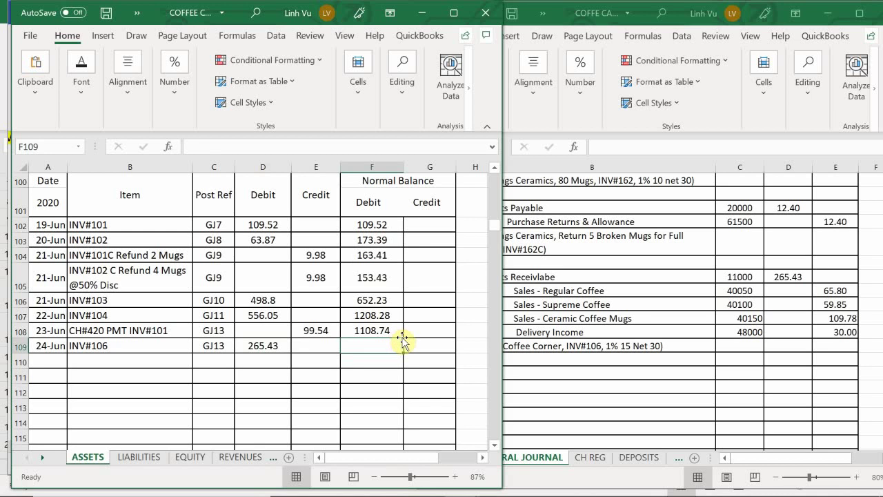
left_click(394, 332)
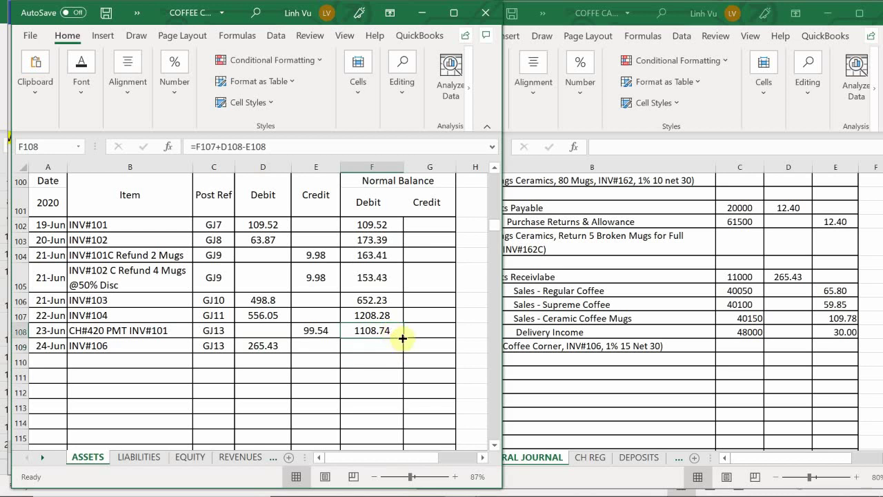
left_click_drag(403, 338, 403, 352)
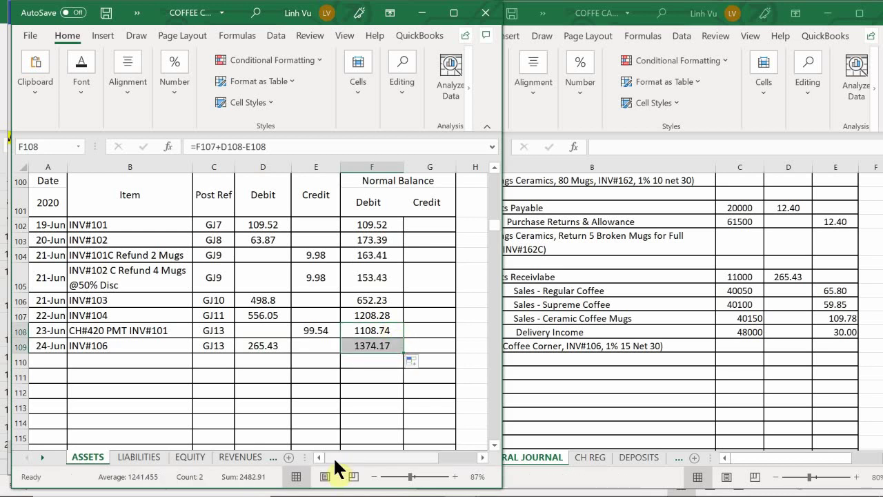
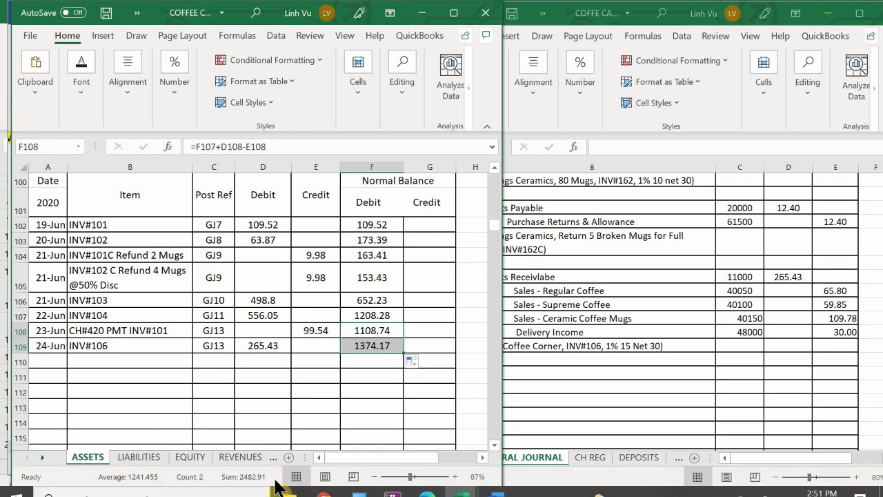
On the REVENUES sheet, enter the date 6/24 in A19 of the Sales – Regular Coffee ledger.
mouse_move(61, 470)
left_click(230, 457)
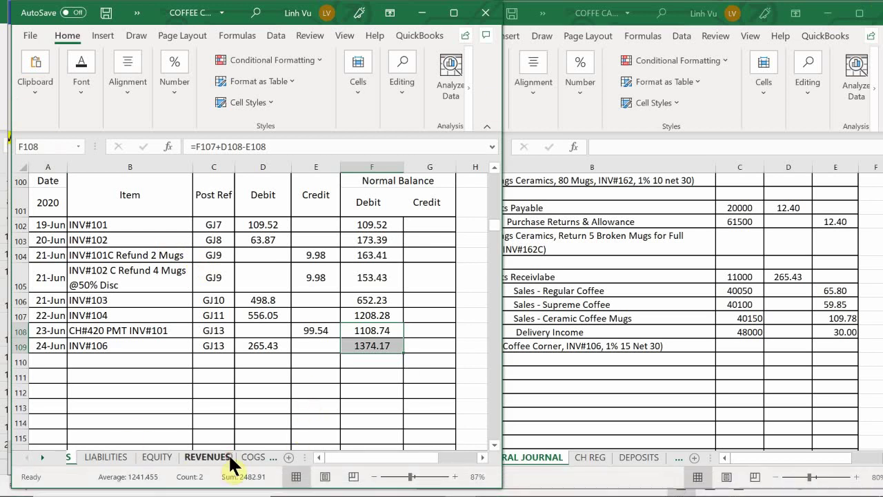
scroll(161, 336, "up", 16)
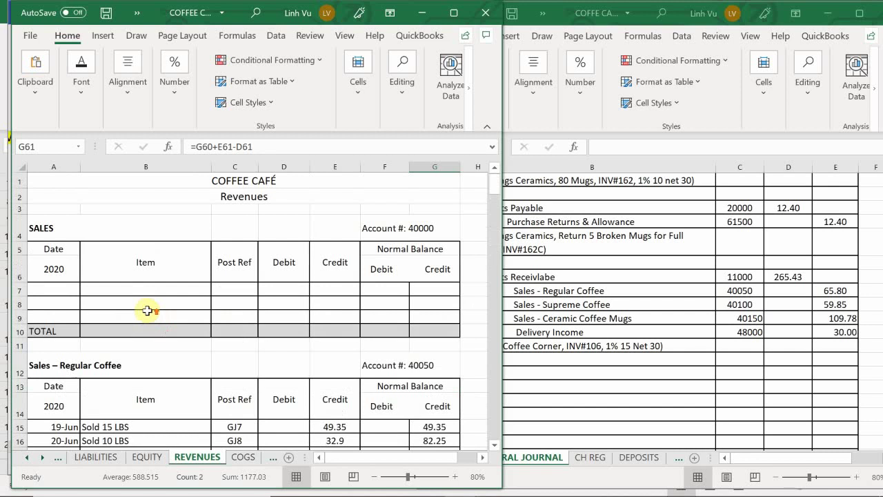
scroll(134, 325, "down", 3)
scroll(108, 332, "up", 1)
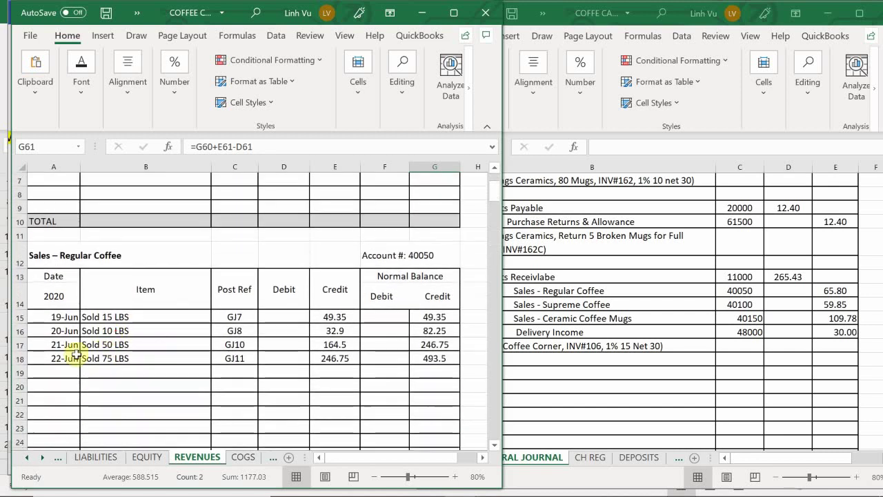
left_click(58, 372)
type("6/")
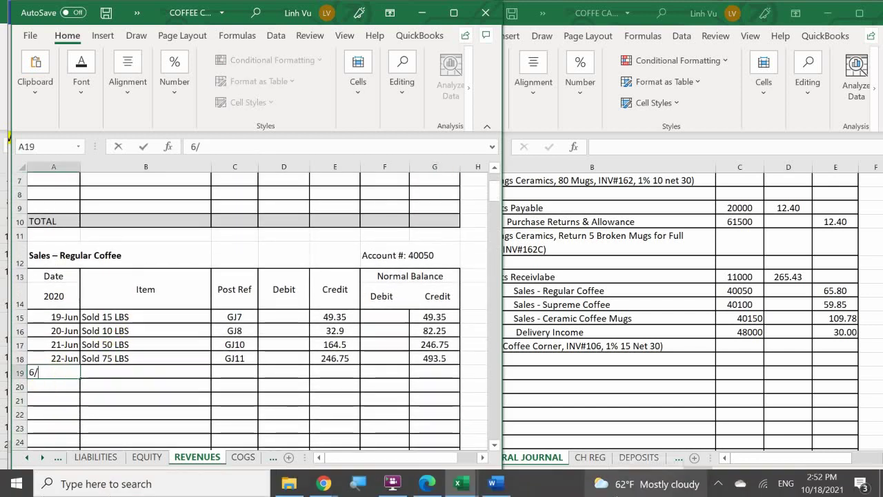
type("24")
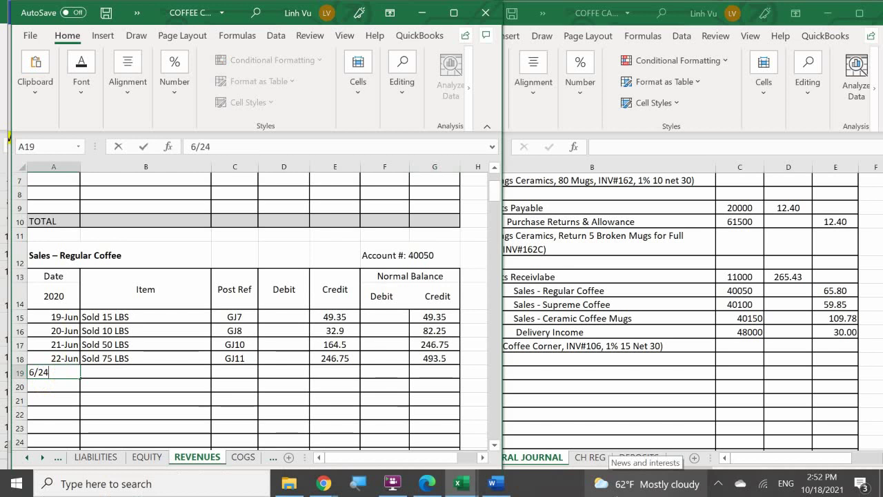
key("Return")
Enter the item description Sold 20 LBS for the 24-Jun line in Sales – Regular Coffee.
left_click(146, 372)
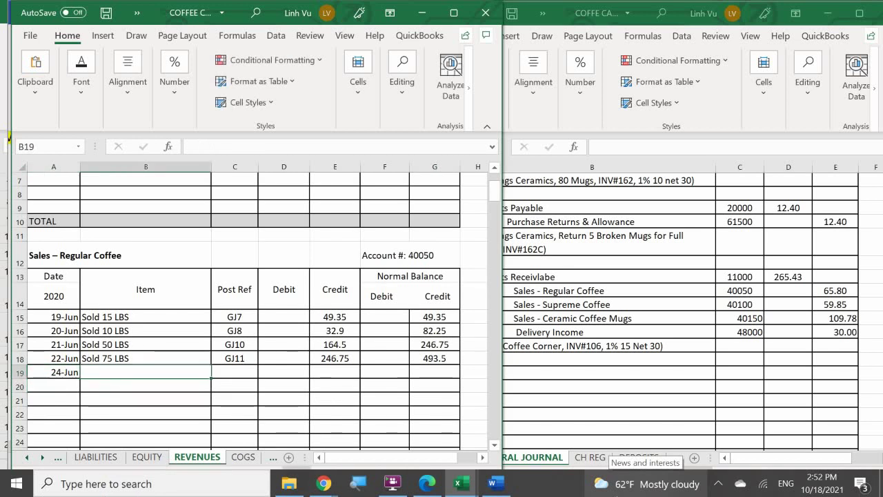
type("S")
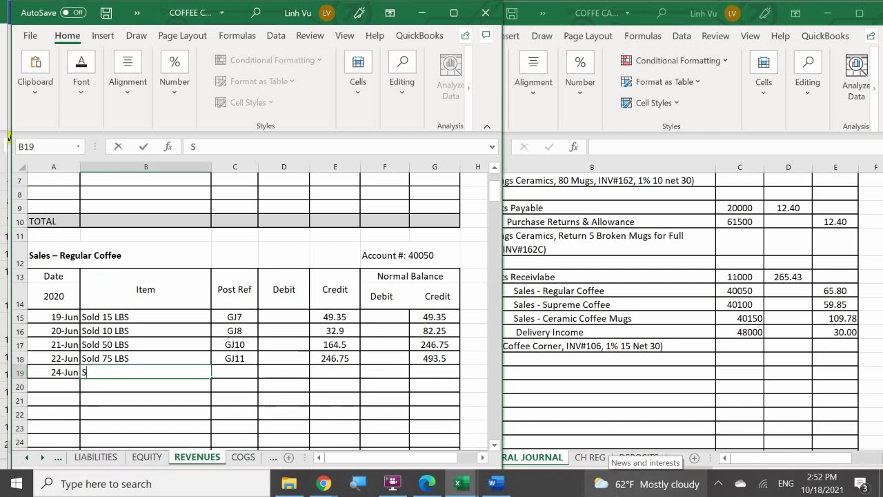
type("old")
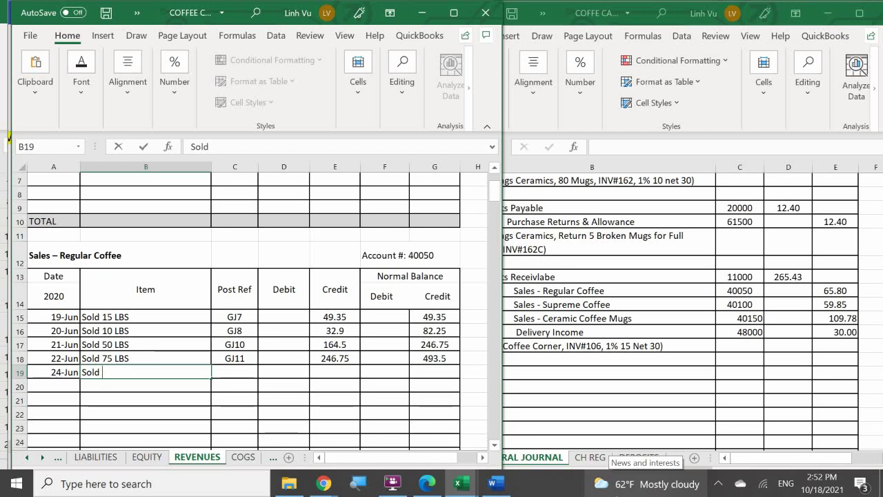
type("20LB")
key("BackSpace")
type("B")
key("BackSpace")
key("BackSpace")
type("LBS")
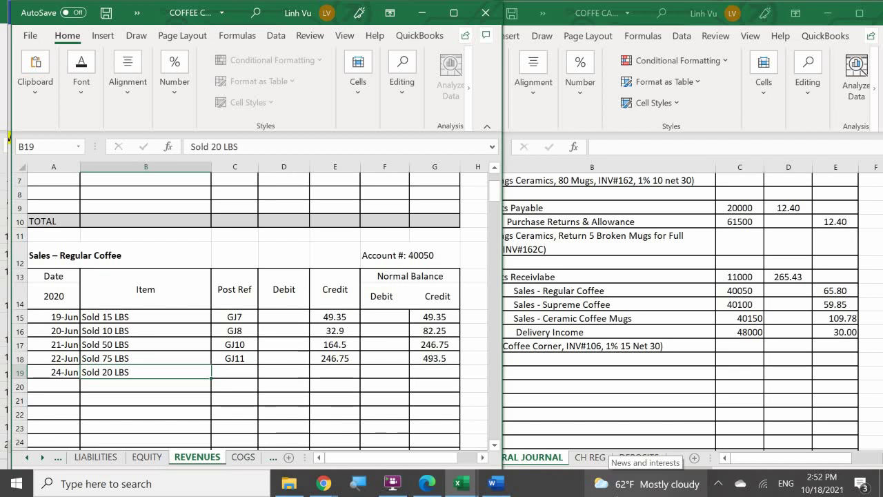
Enter post reference GJ13 and a credit of 65.80 on the 24-Jun line of Sales – Regular Coffee.
key("Tab")
type("GK")
key("BackSpace")
type("J")
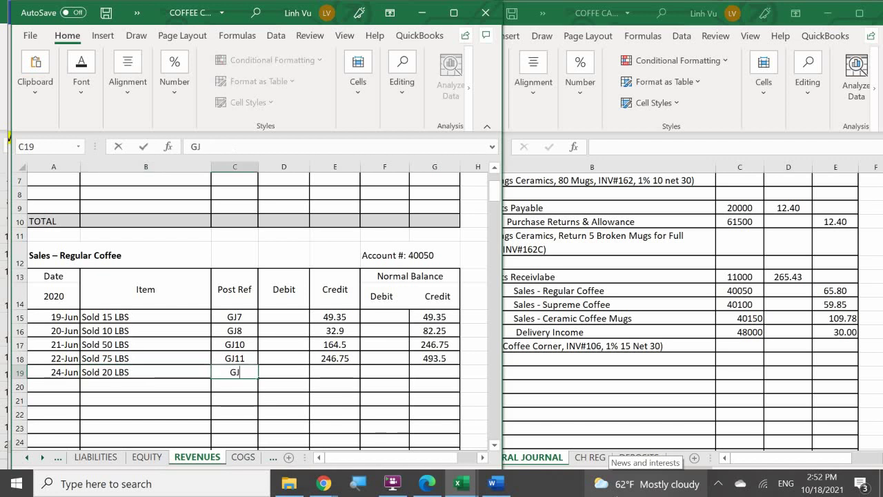
type("13")
key("Tab")
key("Tab")
type("65.80")
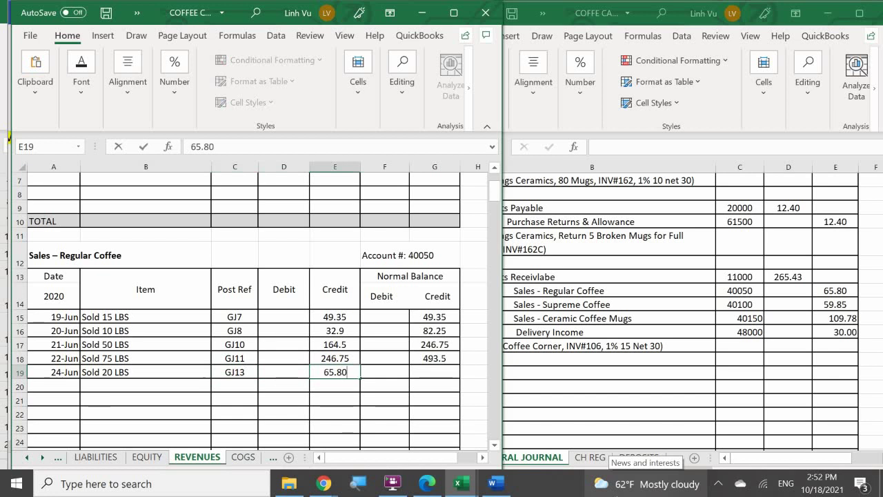
key("Return")
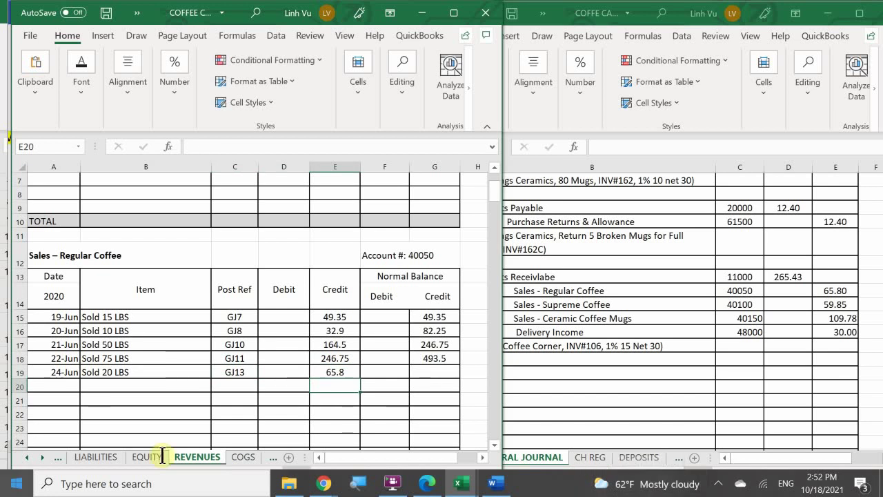
Fill the Sales – Regular Coffee running credit balance formula from G18 down to G19.
left_click(434, 360)
left_click_drag(457, 363, 453, 384)
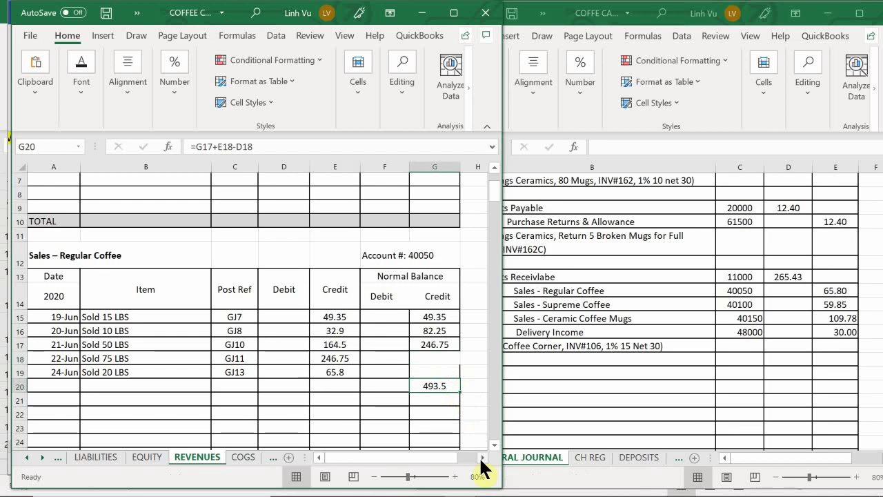
key("ctrl+z")
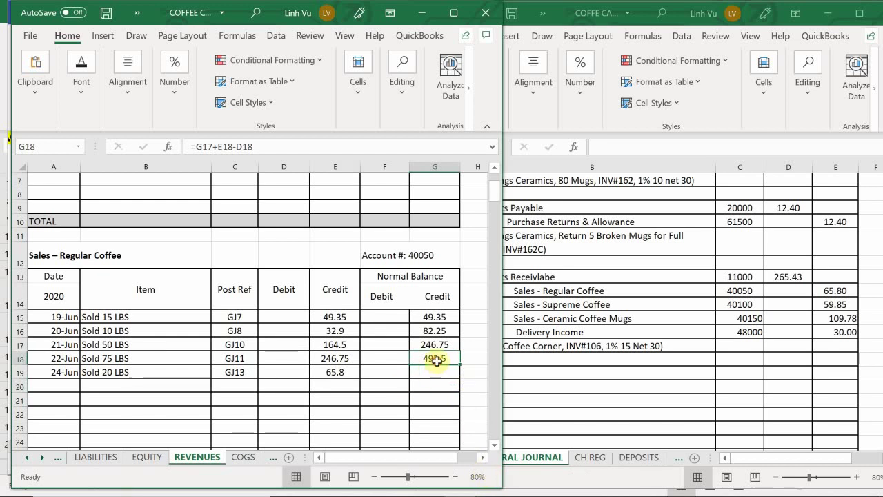
left_click_drag(461, 366, 459, 376)
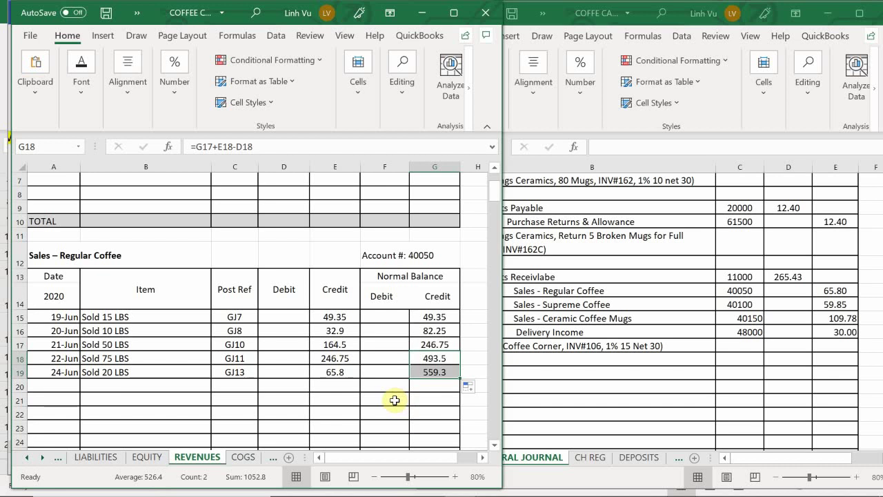
left_click(394, 400)
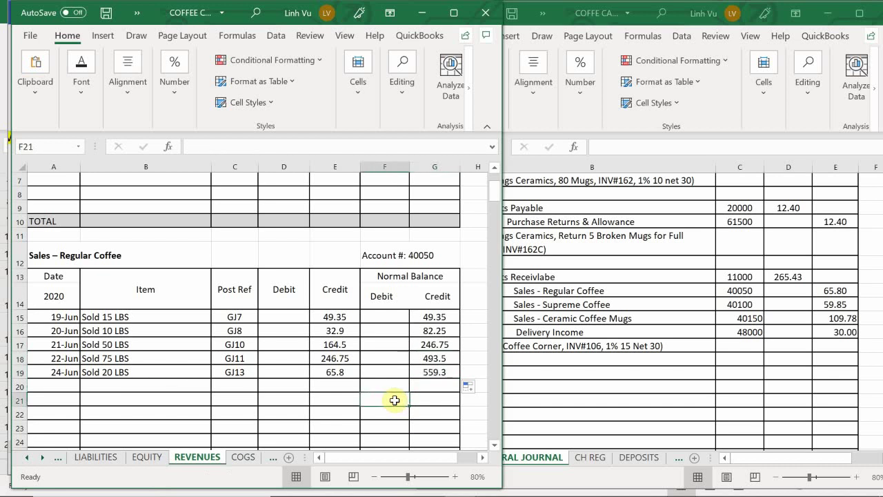
Start a new line in A38 of the Sales – Supreme Coffee ledger with date 6/24 and item Sold 15 LBS.
scroll(394, 400, "down", 6)
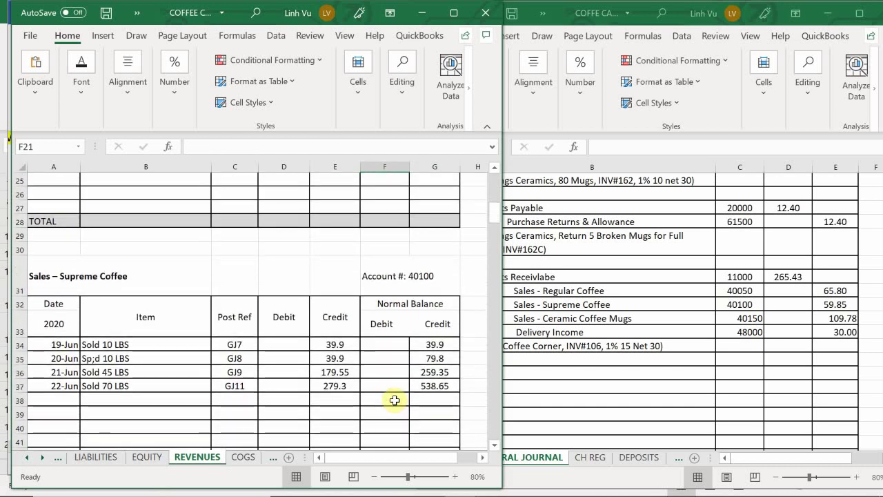
scroll(395, 401, "down", 1)
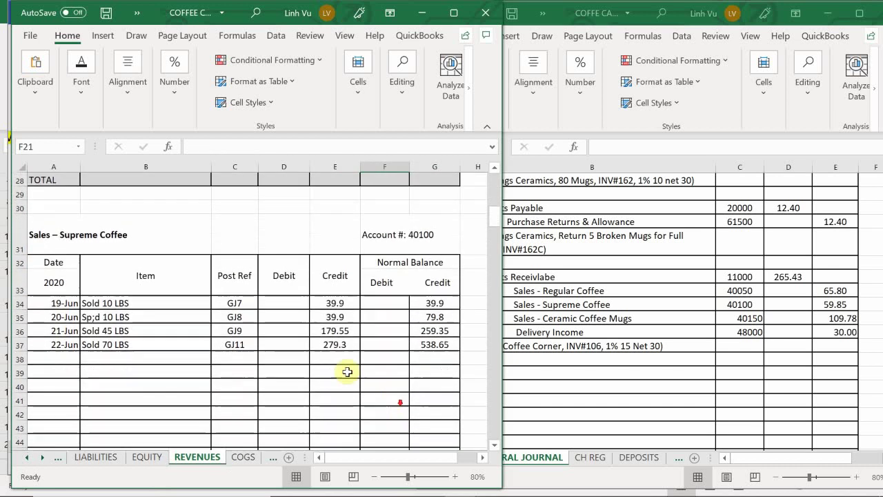
left_click(59, 359)
type("6/")
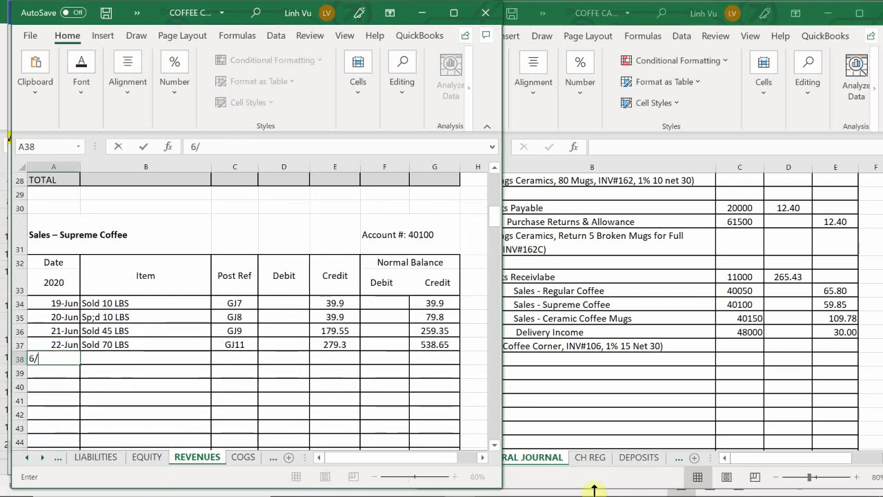
type("24")
key("Tab")
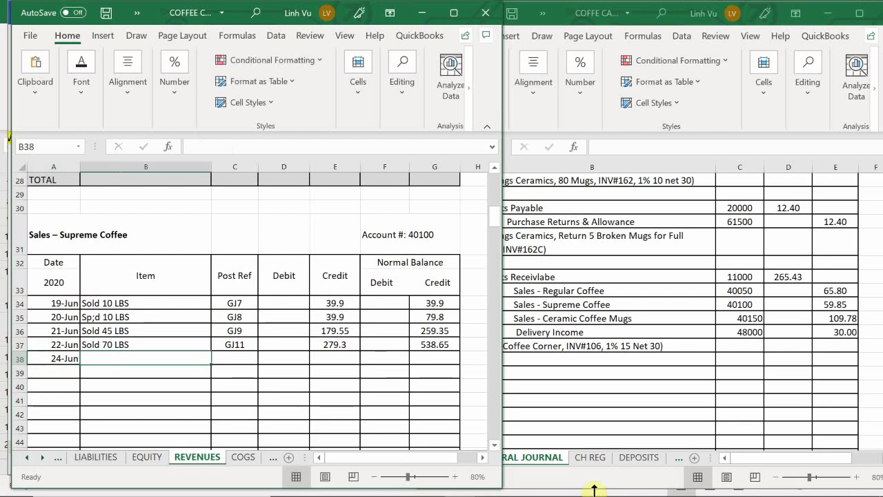
type("Sold")
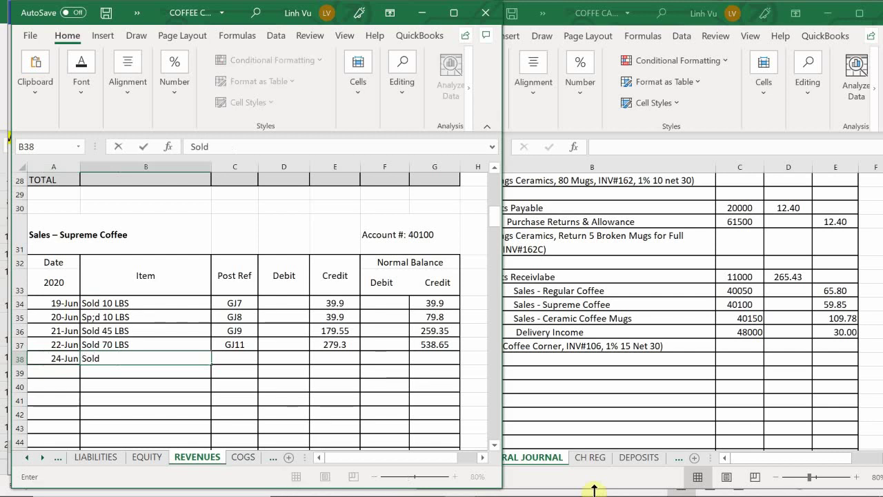
type(" 15 LBS")
key("Tab")
Enter post reference GJ13 and a credit of 59.85 on the 24-Jun line of Sales – Supreme Coffee.
type("GK")
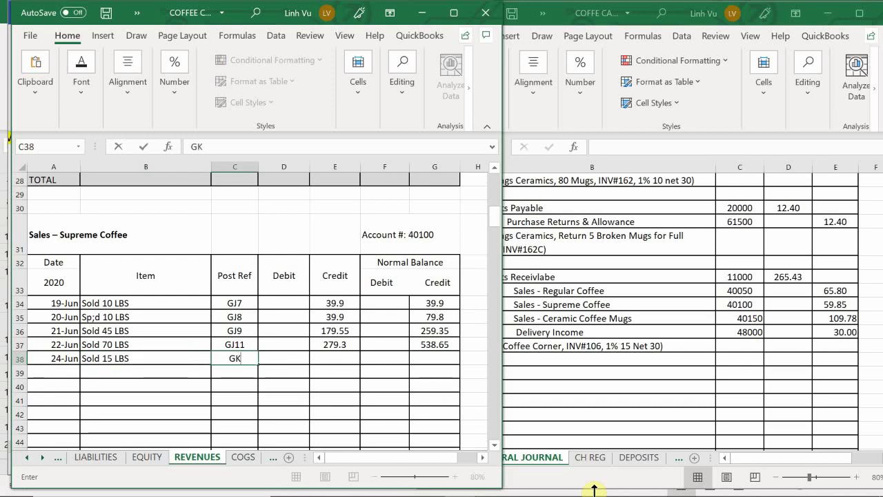
key("BackSpace")
type("J13")
key("Tab")
key("Tab")
type("59.")
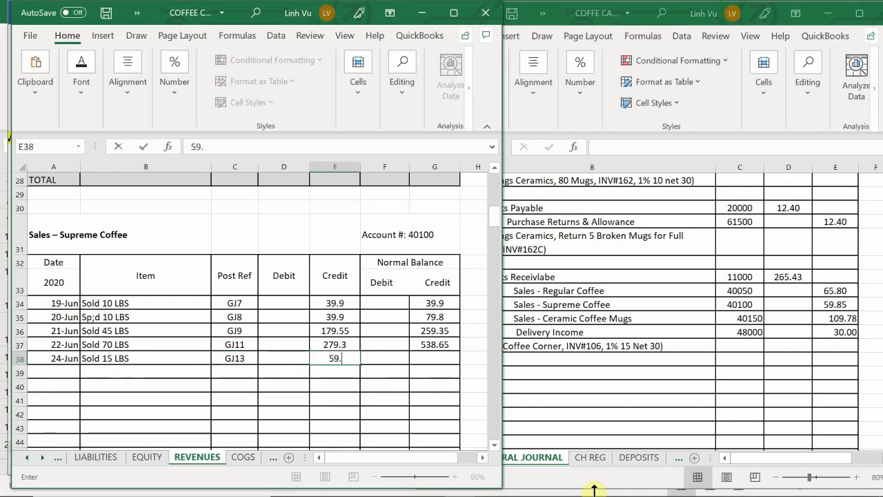
type("85")
key("Return")
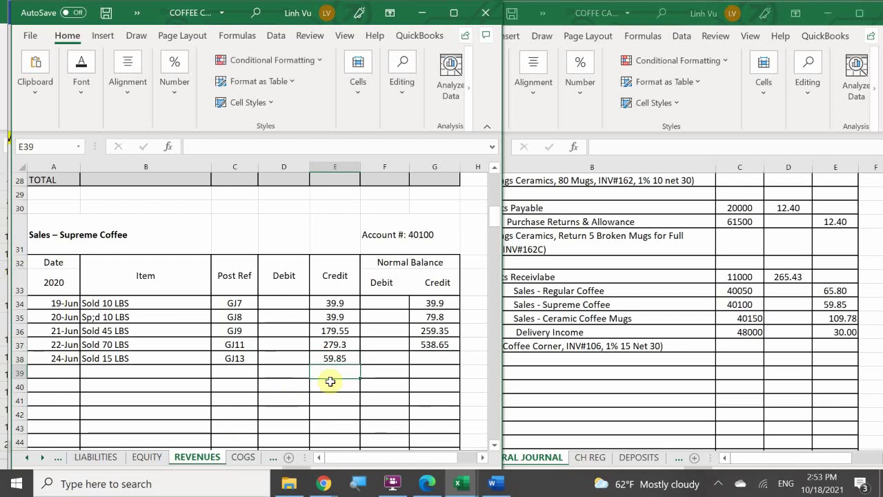
Fill the Sales – Supreme Coffee running credit balance formula from G37 down to G38.
left_click(437, 343)
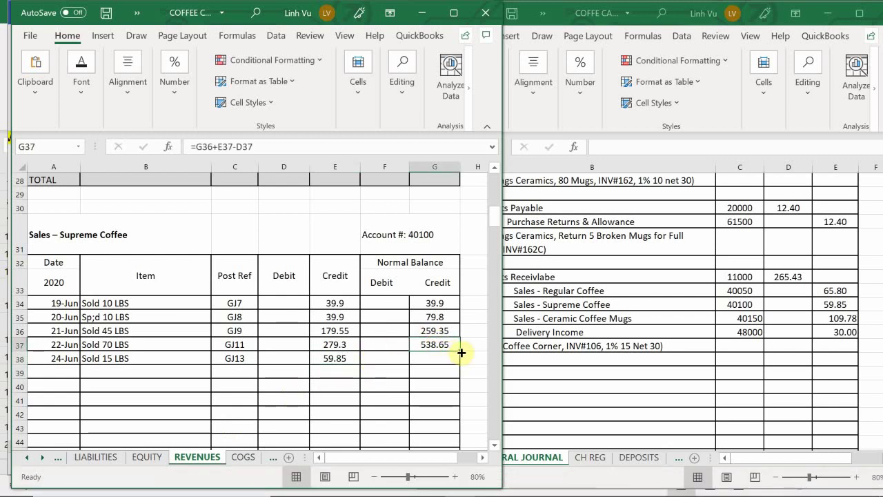
left_click_drag(461, 353, 461, 363)
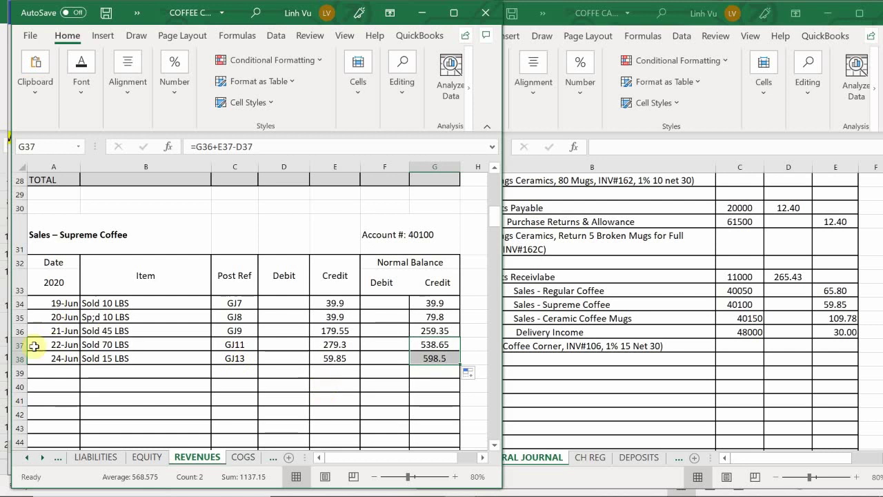
left_click(144, 321)
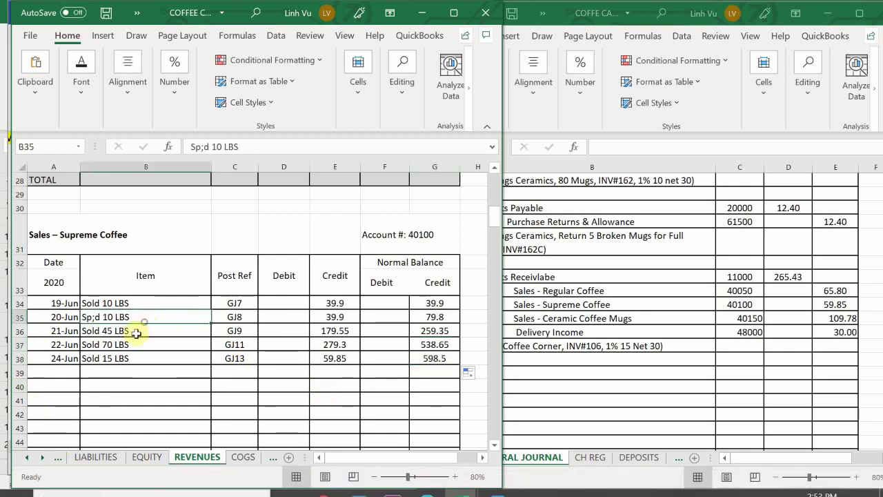
Start a new line in A63 of the Sales – Ceramic Coffee Mugs ledger with date 6/24 and item Sold 22 Mugs.
scroll(136, 334, "down", 8)
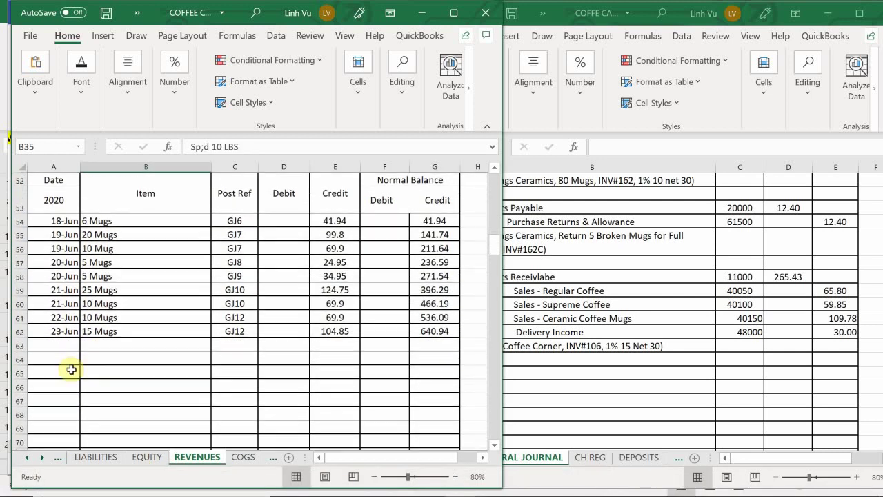
left_click(59, 346)
type("6/")
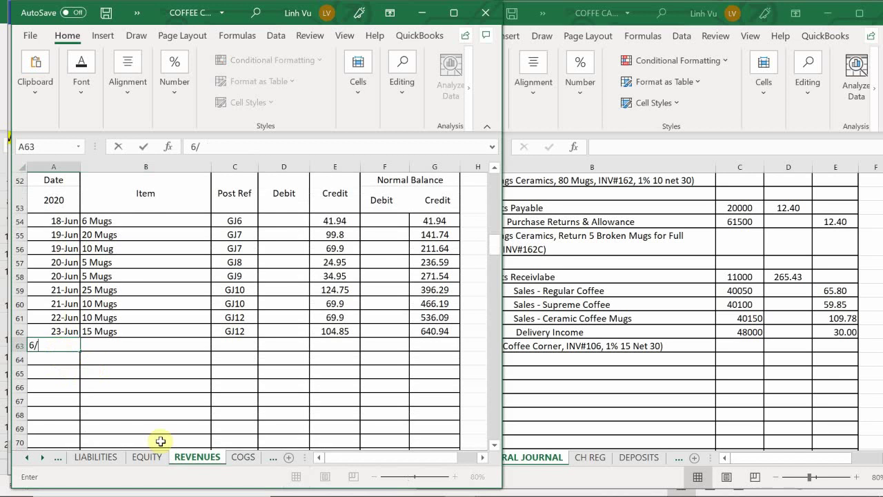
type("24")
key("Return")
key("Up")
key("Right")
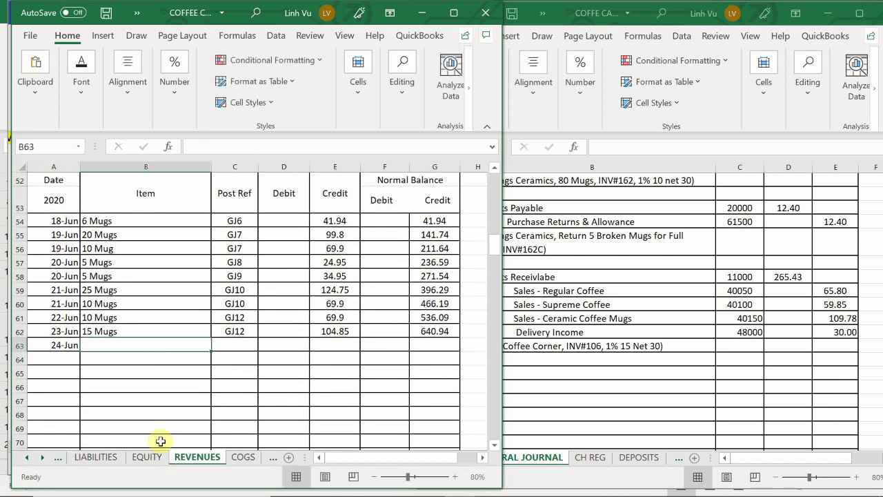
type("Sol")
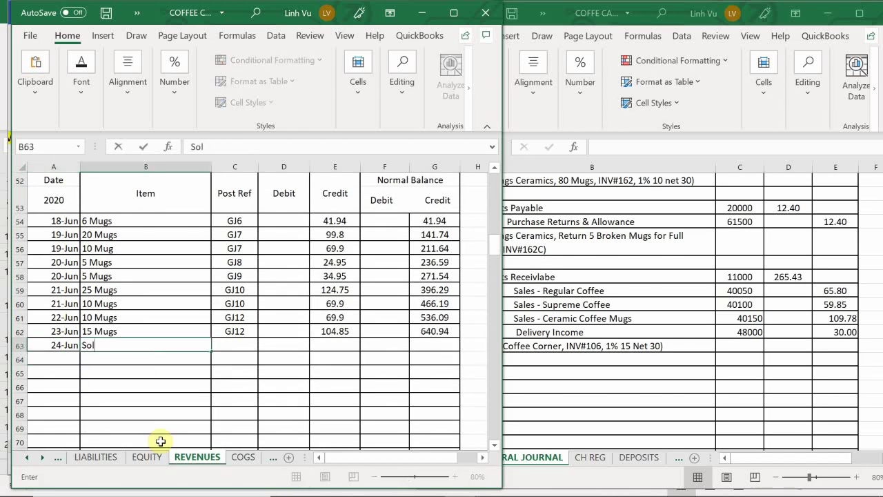
type("d 22 L")
type("Mugs")
key("Tab")
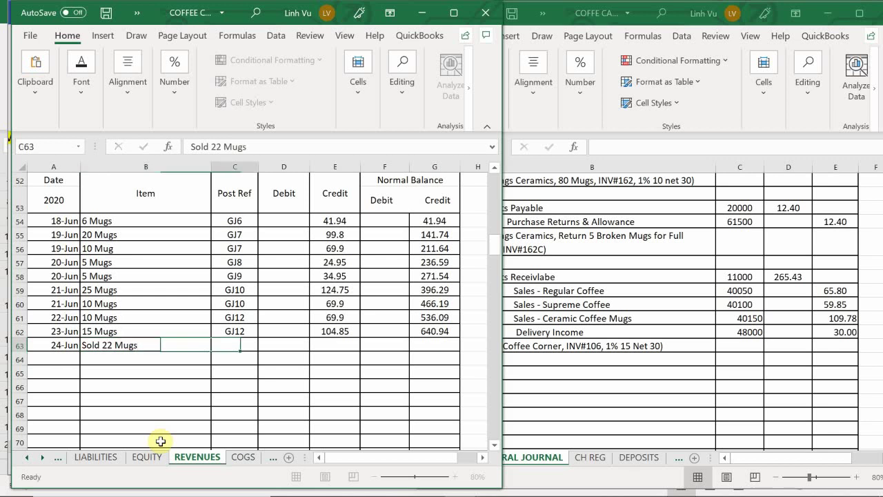
Enter post reference GJ13 and a credit of 109.78 on the 24-Jun line of the ceramic mugs ledger.
type("GJ")
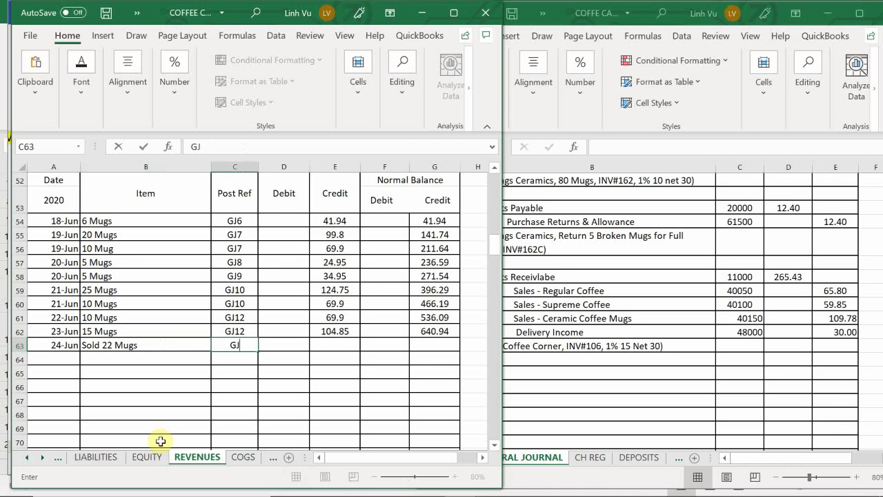
type("13")
key("Tab")
key("Tab")
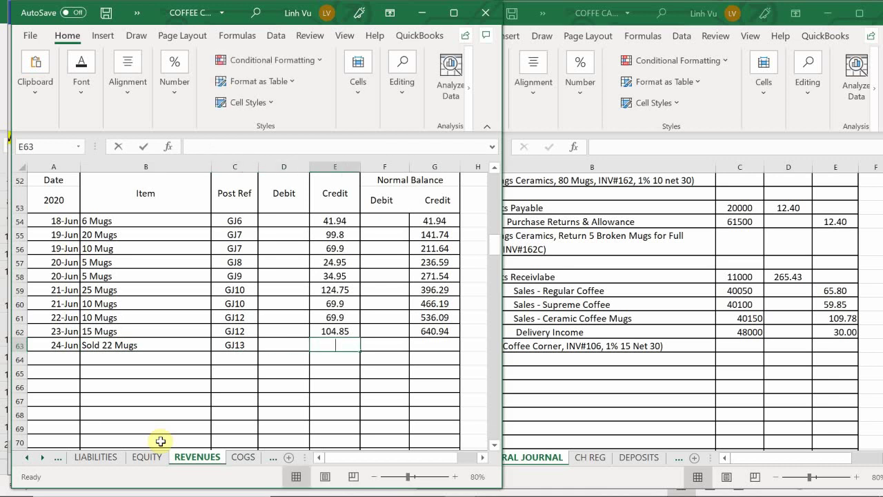
type("109.78")
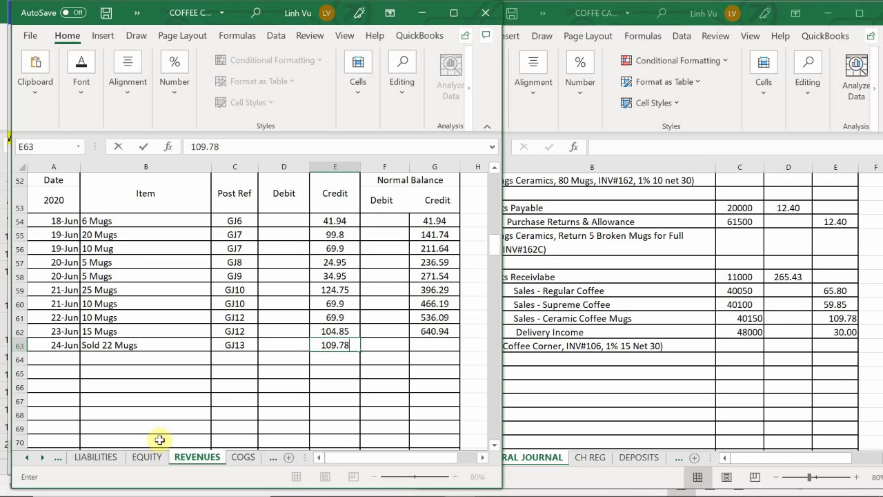
key("Return")
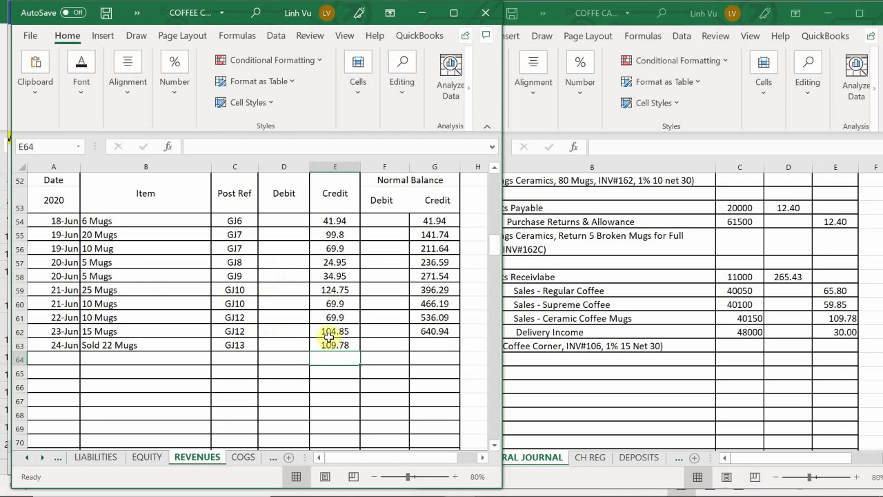
Fill the ceramic mugs ledger's running credit balance formula from G62 down to G63.
left_click(429, 333)
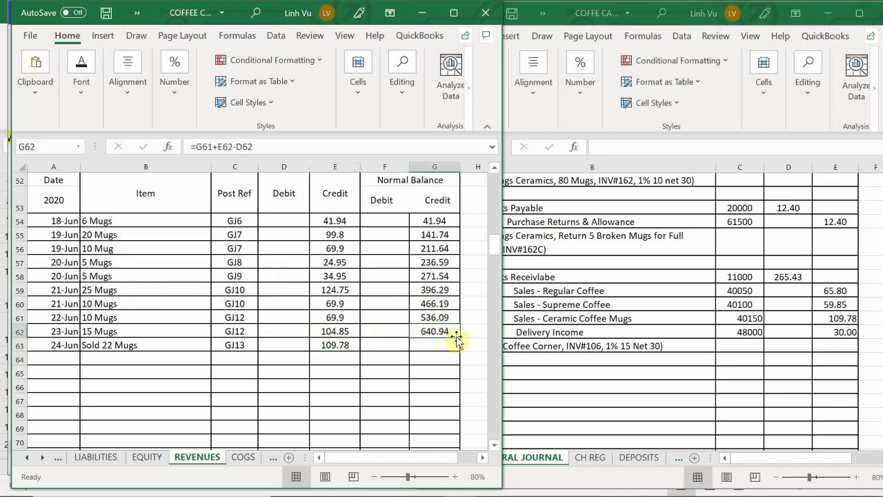
left_click_drag(458, 338, 460, 350)
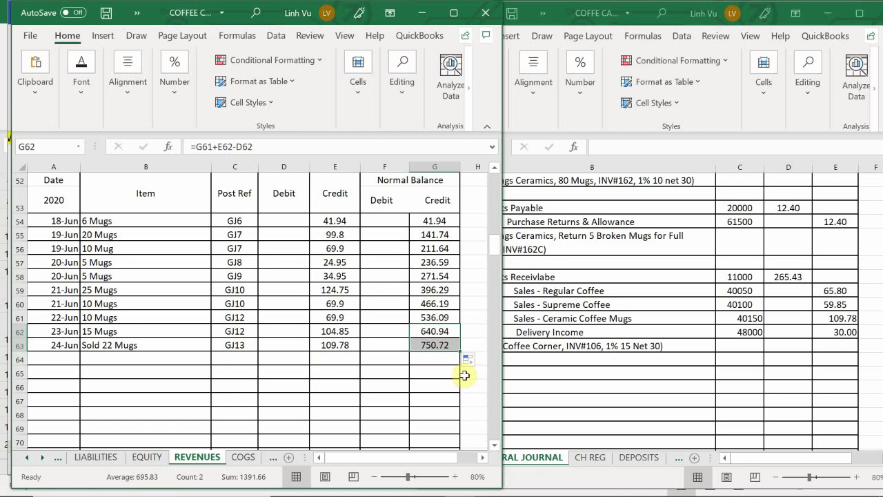
left_click(118, 387)
Enter the date 6/24 in A205 of the Delivery Income ledger on the REVENUES sheet.
scroll(120, 391, "down", 19)
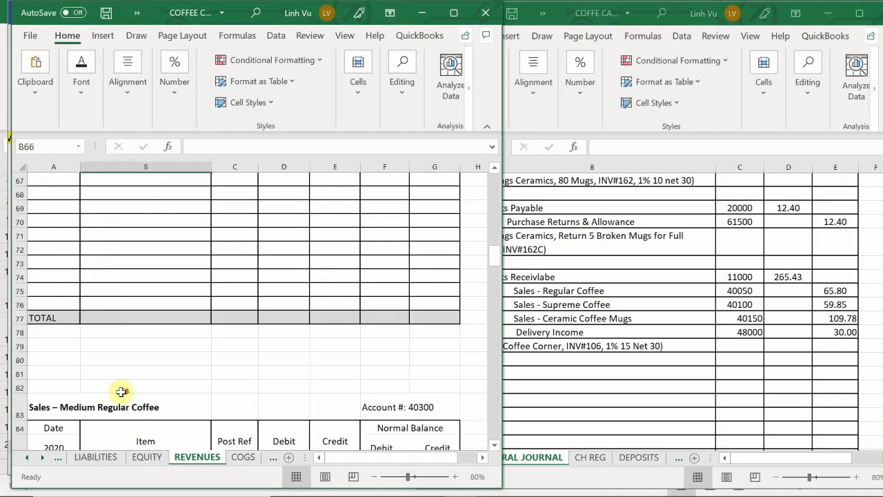
scroll(122, 392, "down", 20)
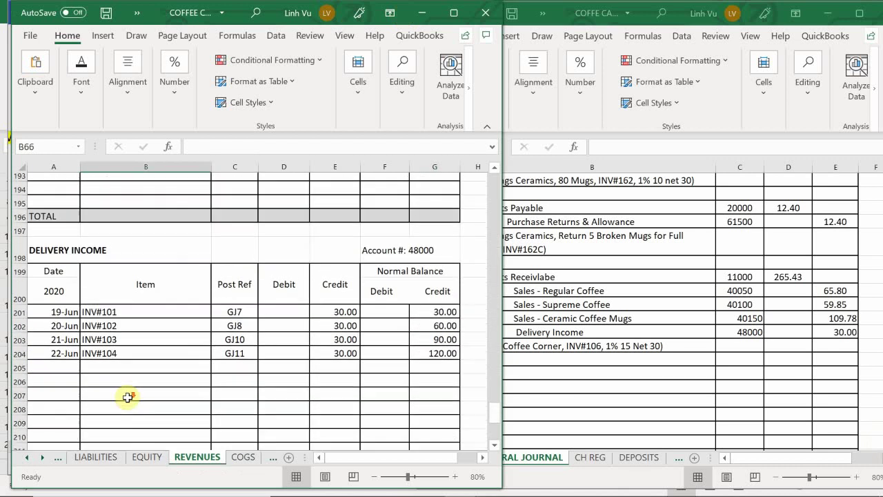
scroll(128, 400, "up", 13)
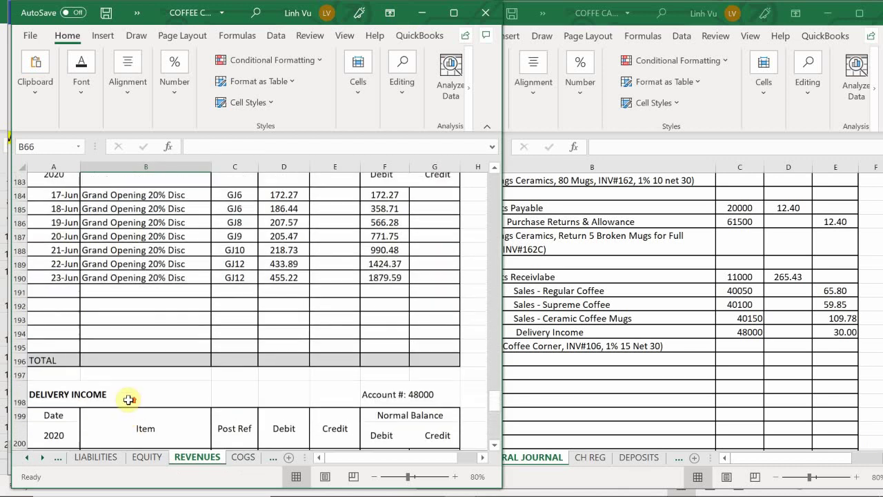
scroll(129, 400, "up", 2)
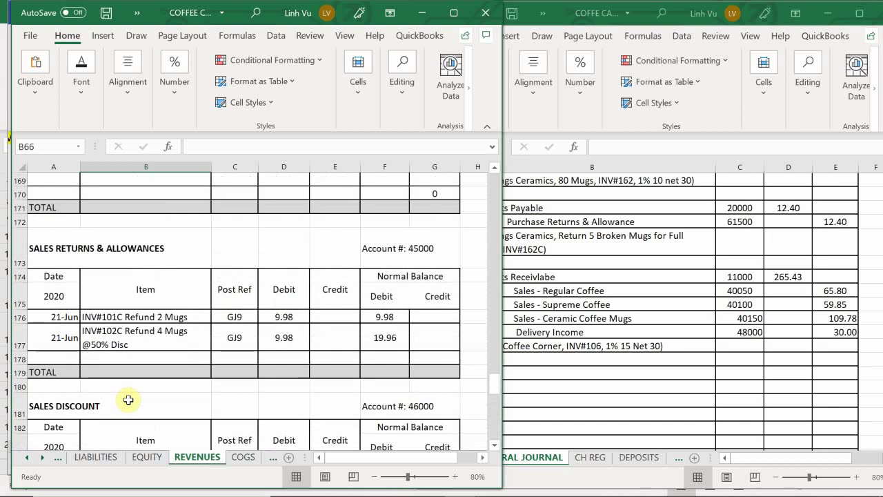
scroll(128, 399, "down", 5)
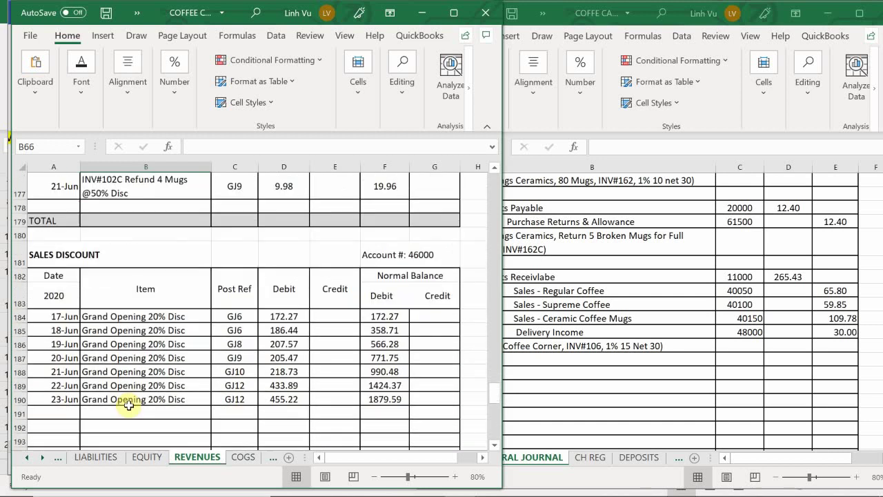
scroll(128, 407, "down", 2)
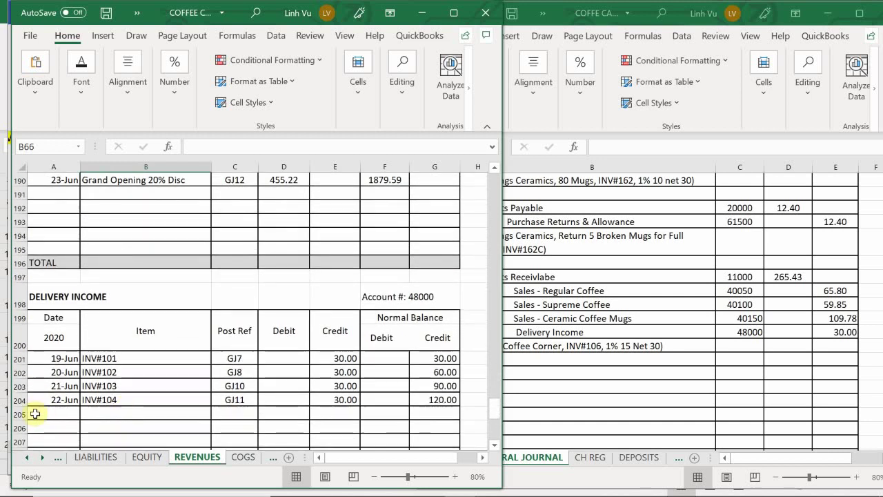
left_click(62, 415)
type("6/")
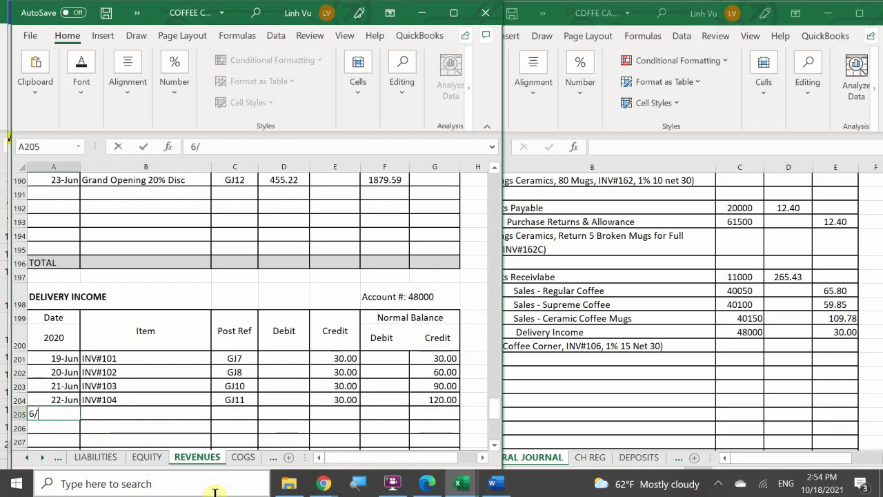
type("24")
key("Tab")
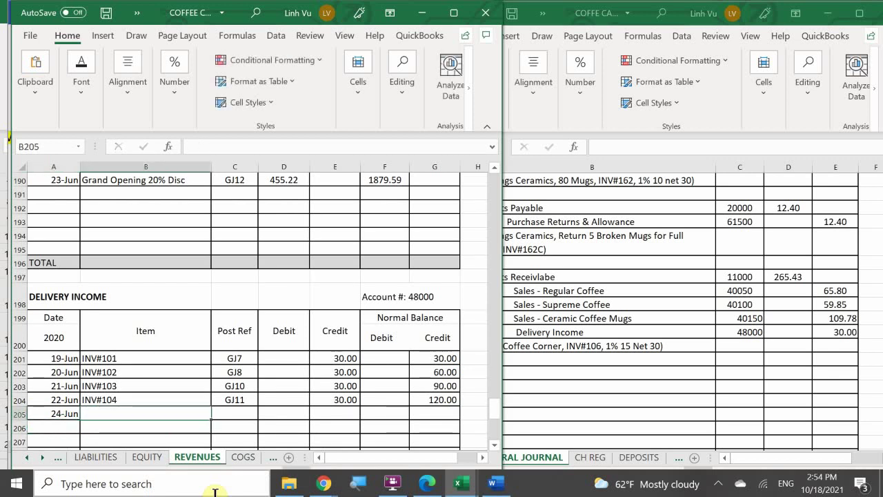
Enter the item INV#106 and post reference GJ13 on the 24-Jun line of the Delivery Income ledger.
type("INV")
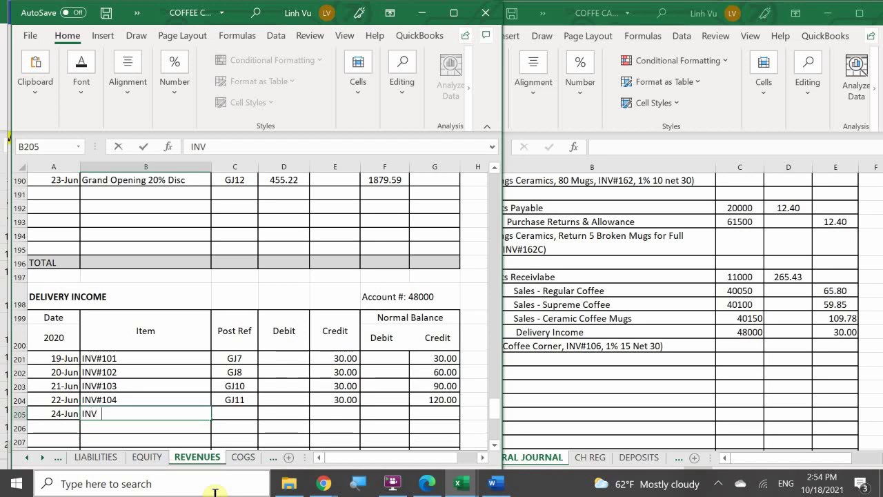
type("#106")
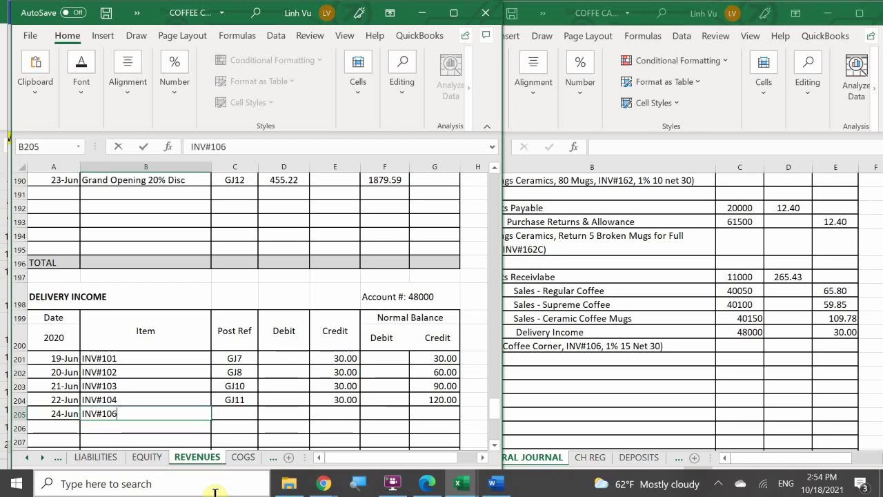
key("Tab")
type("G")
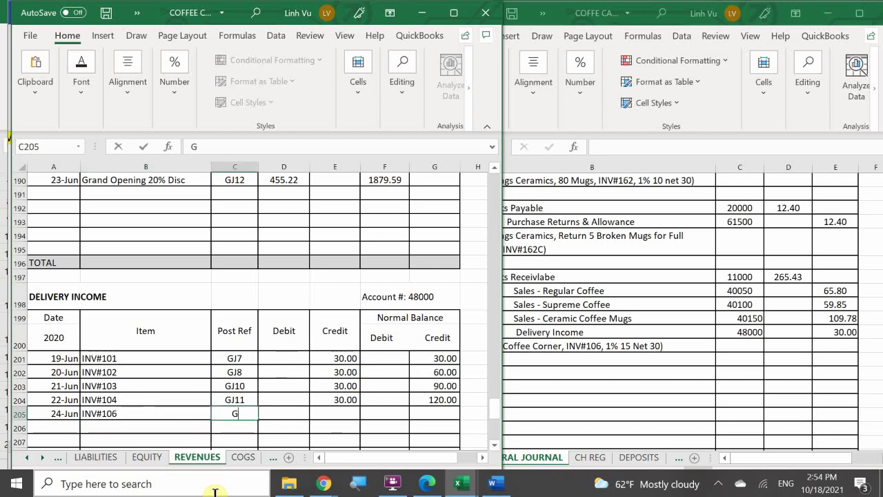
type("J13")
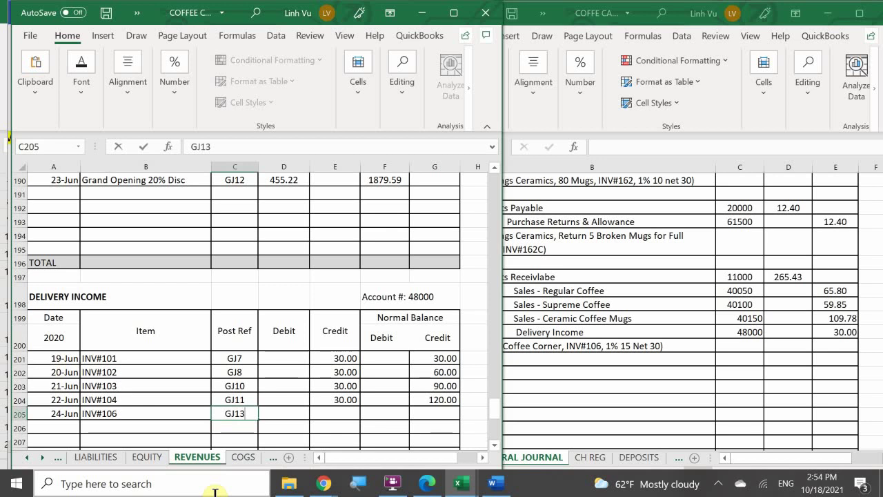
key("Tab")
key("Tab")
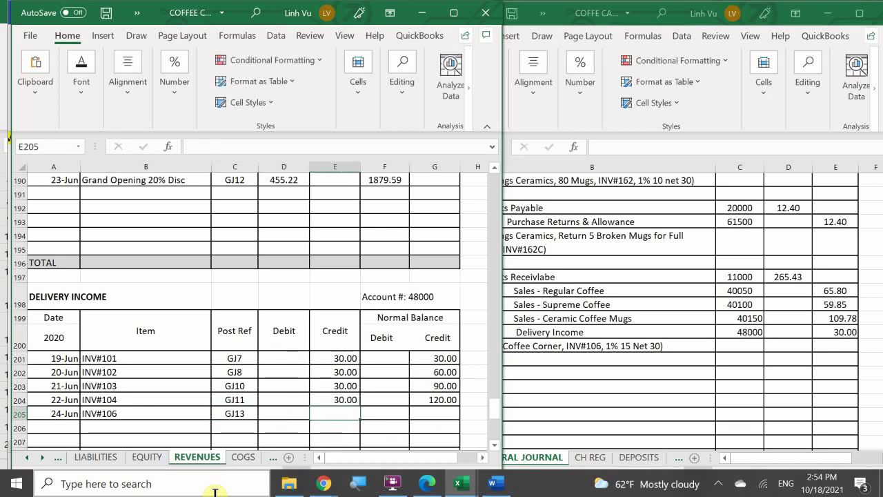
Enter a credit of 30.00 on the 24-Jun Delivery Income line and fill the running credit balance formula from G204 down to G205.
type("30.00")
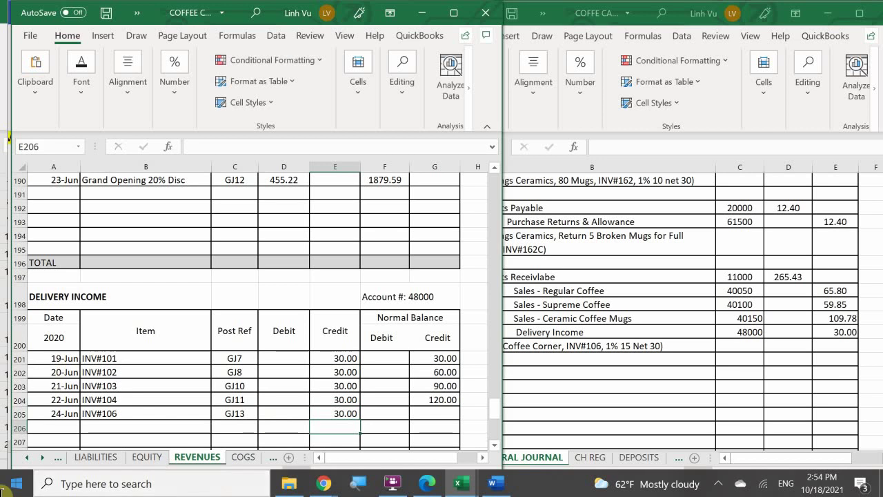
left_click(458, 407)
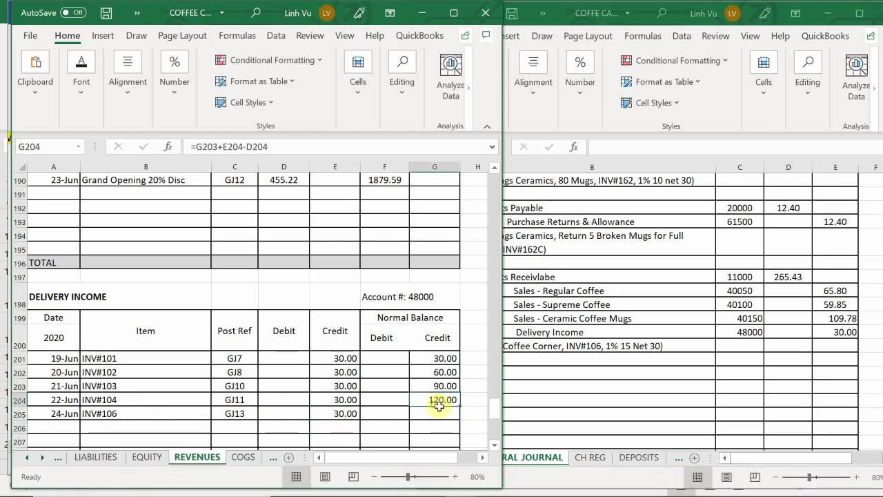
left_click_drag(460, 407, 460, 421)
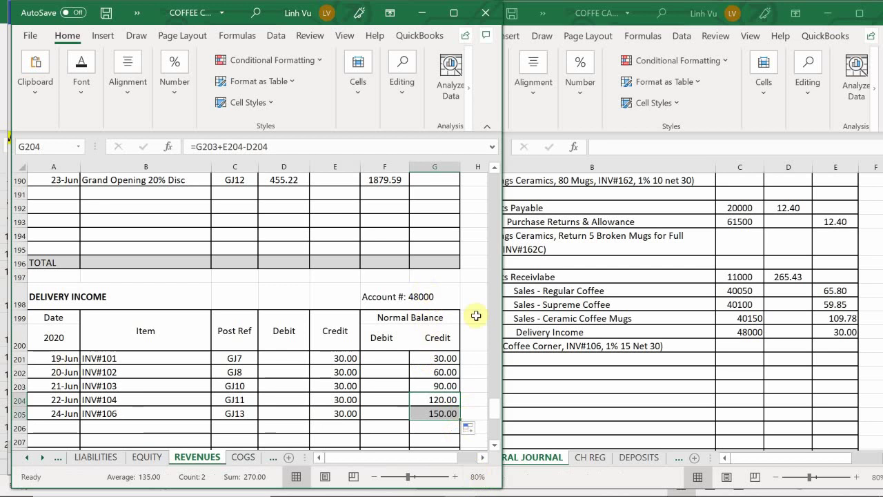
Switch to the Word scenario document and review the invoice 106 details for Katie's Coffee Corner against the general journal entry.
left_click(554, 378)
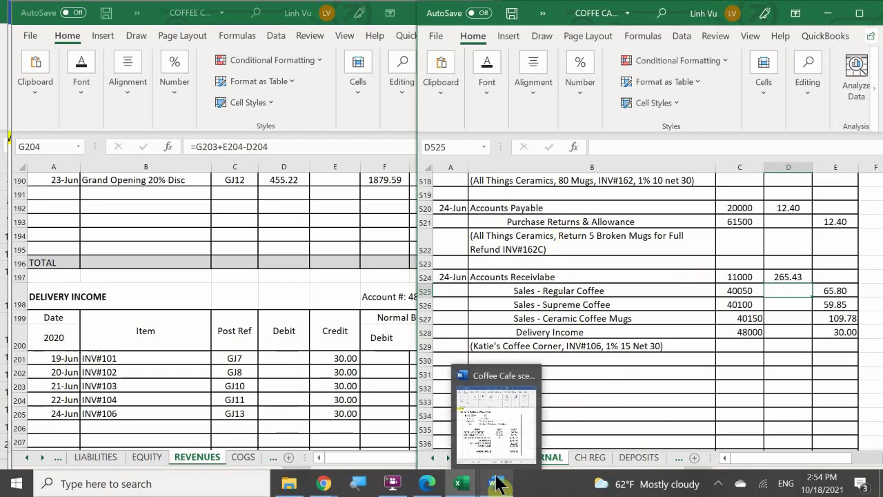
left_click(498, 483)
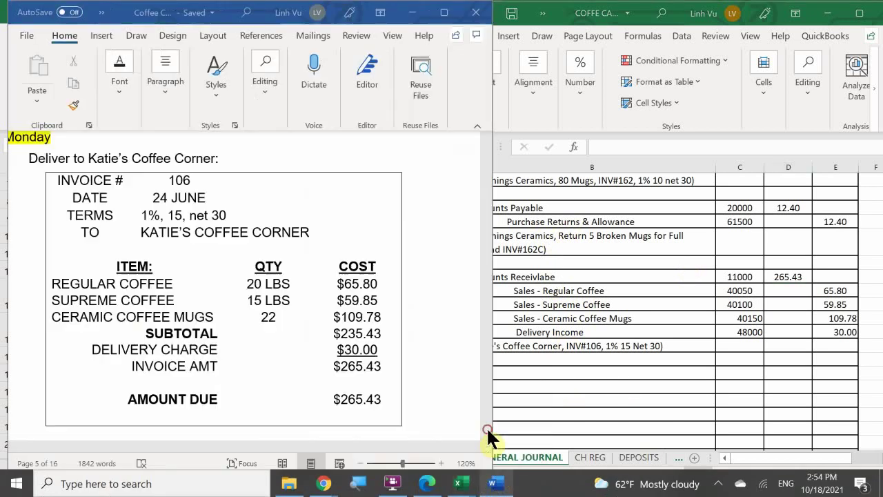
left_click(254, 343)
scroll(250, 339, "down", 3)
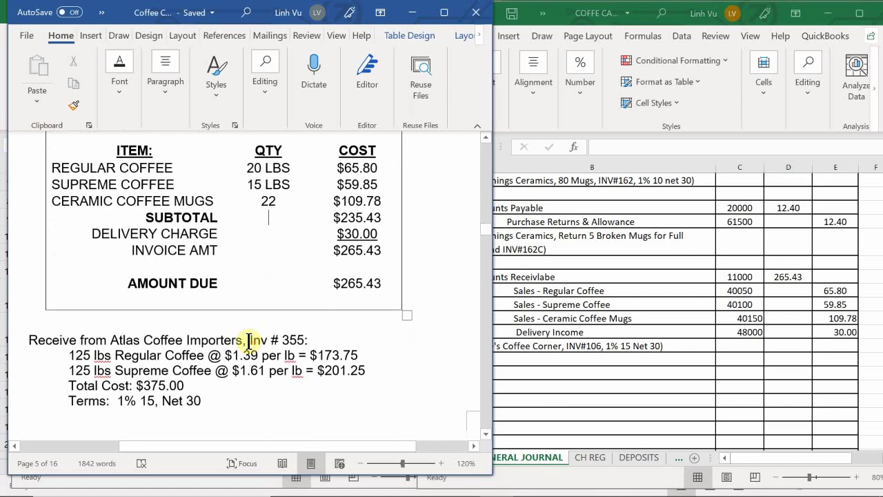
scroll(250, 340, "up", 1)
scroll(248, 340, "up", 2)
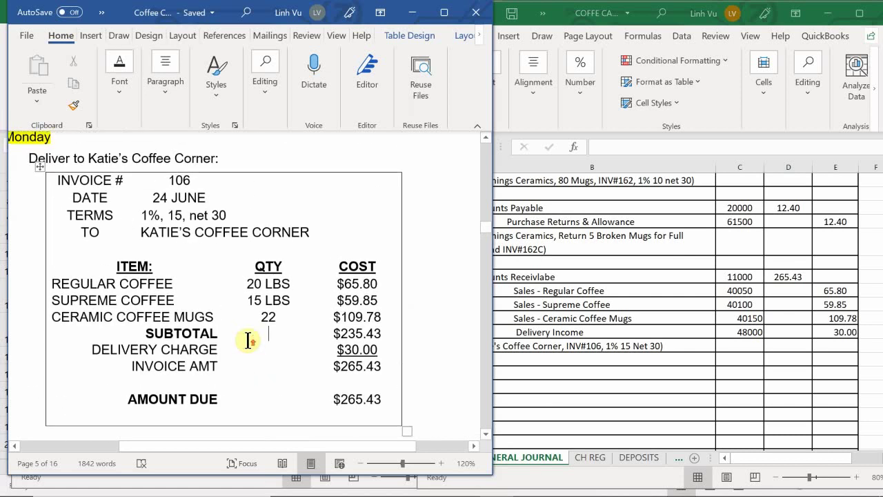
scroll(249, 340, "up", 1)
scroll(249, 340, "down", 1)
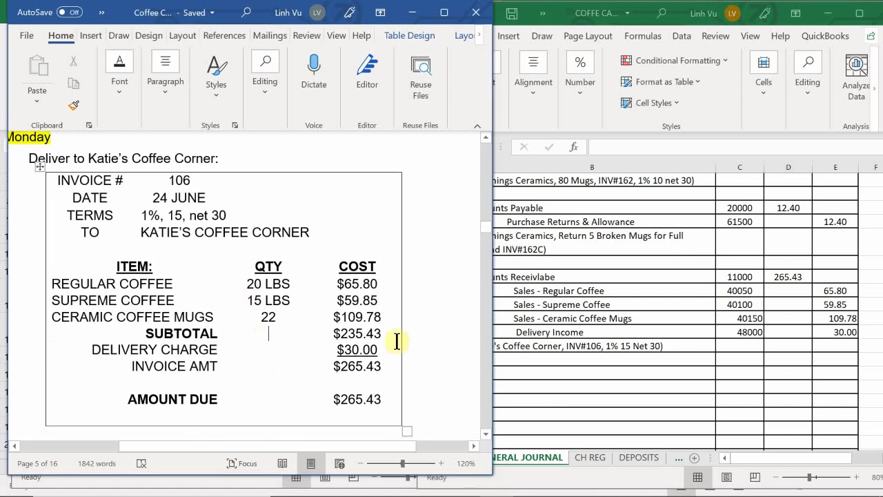
left_click(585, 364)
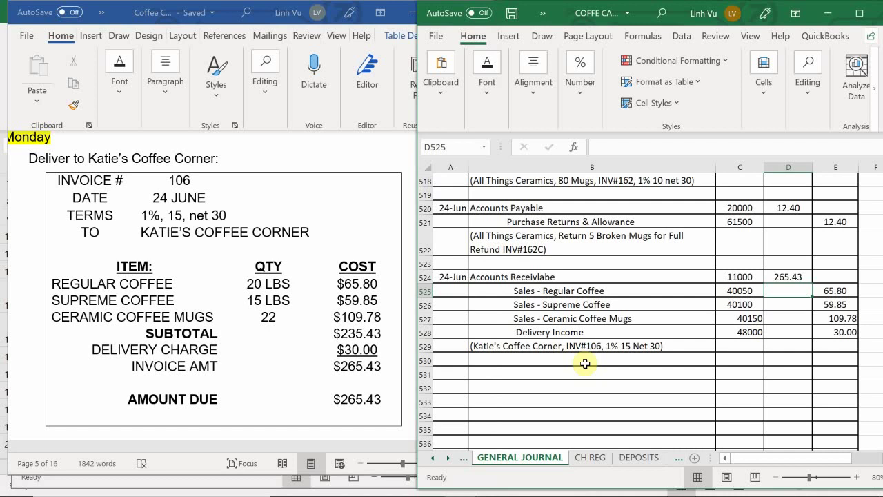
Switch to the subsidiary ledger workbook in Excel and open its COMMISSIONS EXPENSE sheet.
mouse_move(479, 493)
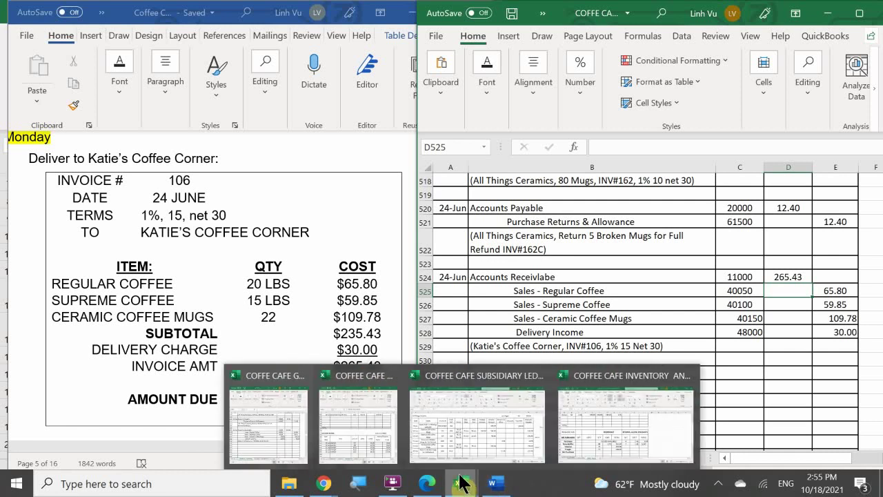
left_click(460, 429)
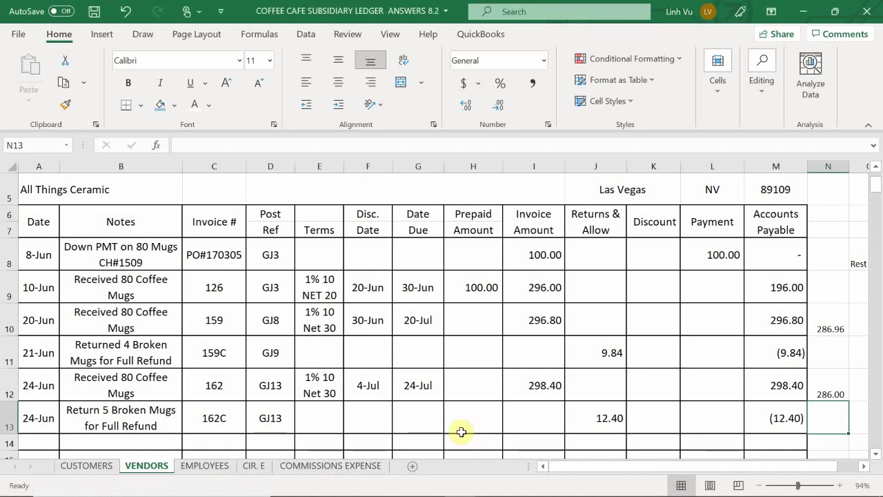
left_click(314, 467)
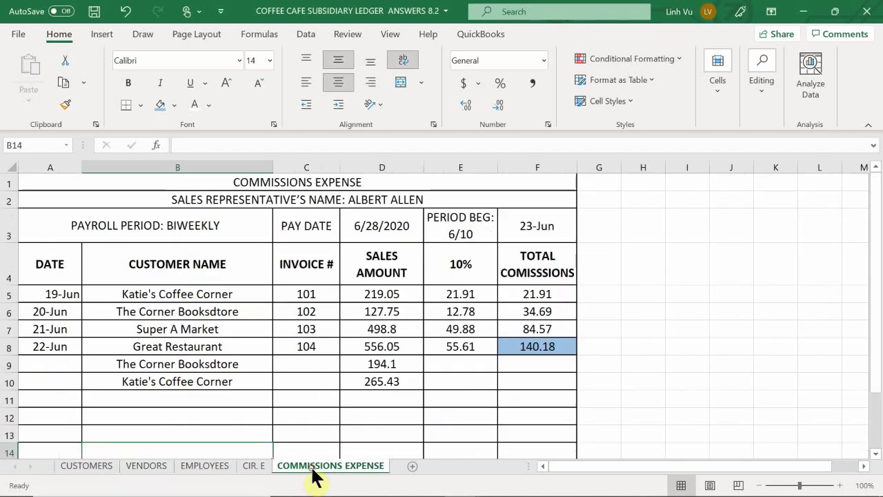
left_click(48, 365)
type("6/")
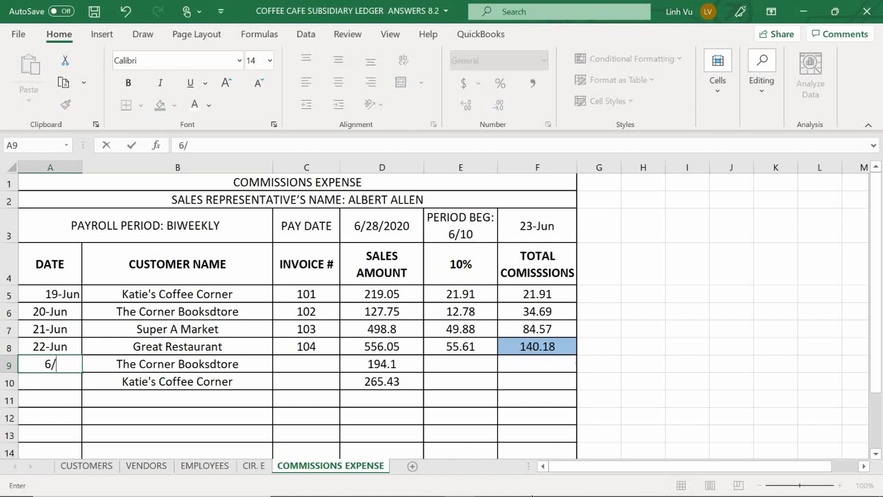
type("24")
key("Return")
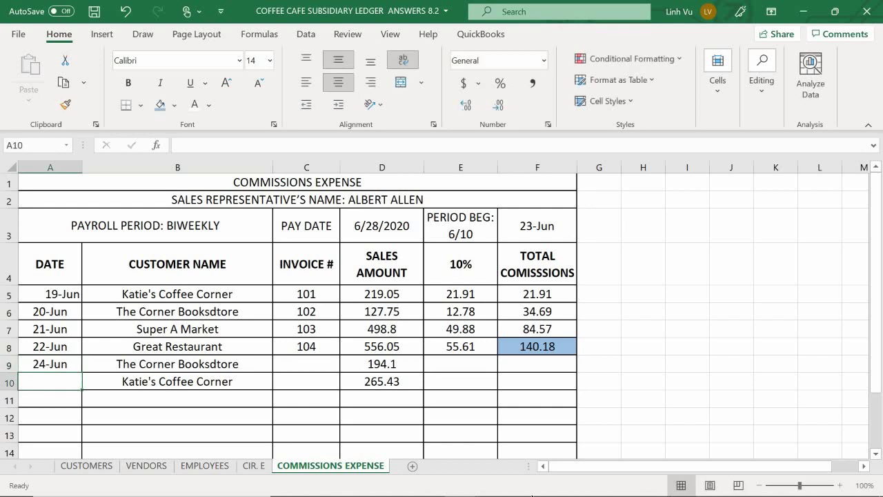
key("Up")
key("F2")
key("BackSpace")
key("BackSpace")
key("BackSpace")
key("BackSpace")
key("BackSpace")
key("BackSpace")
key("BackSpace")
key("BackSpace")
key("BackSpace")
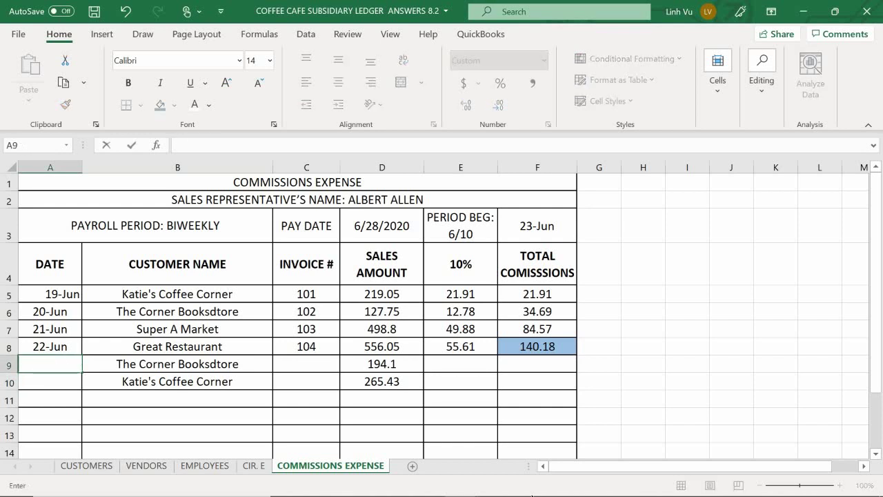
key("Return")
Enter the date 6/24 in A10 and invoice number 106 in C10 on the Katie's Coffee Corner commission row.
type("6/24")
key("Return")
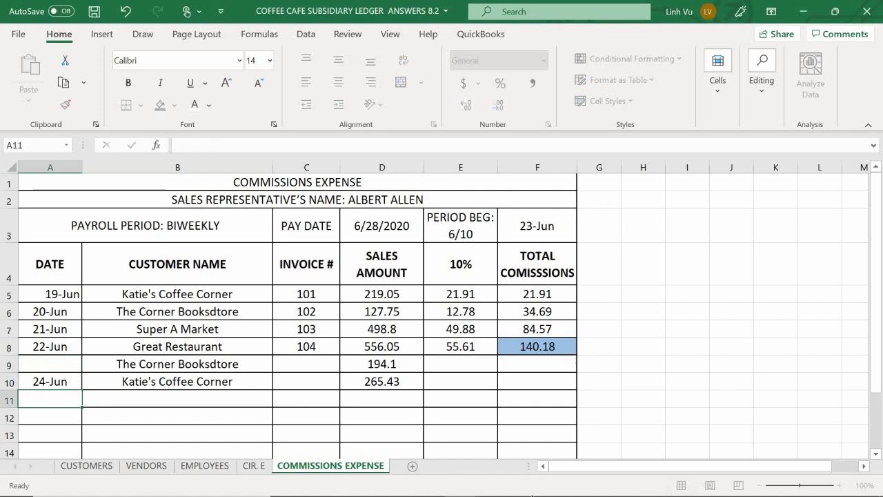
key("Right")
key("Right")
key("Right")
key("Up")
key("Left")
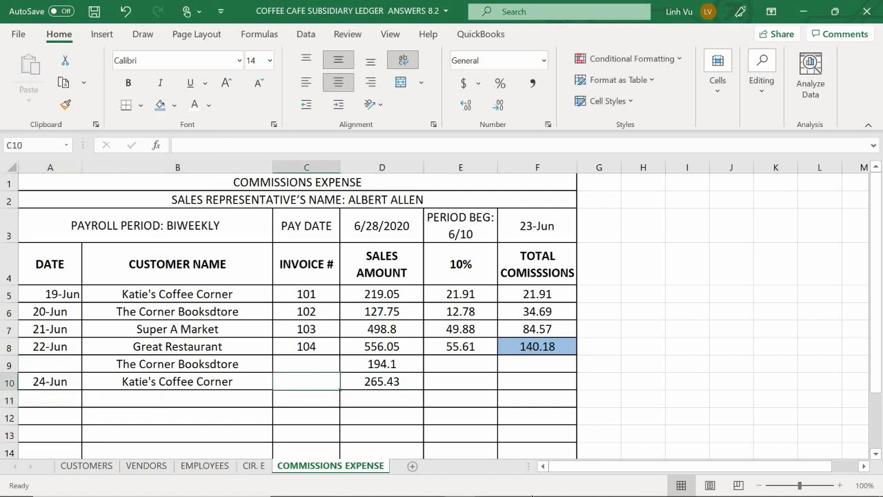
type("10")
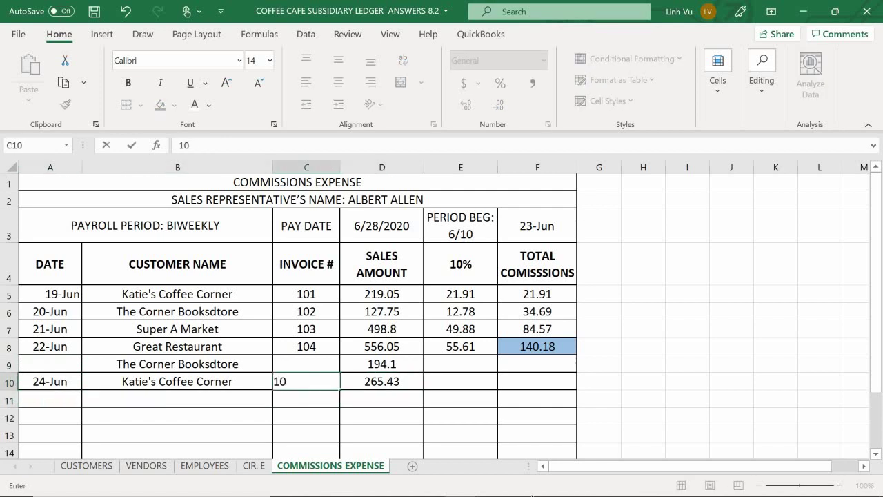
type("6")
key("Return")
Fill the 10% commission formula from E8 down to E10 on the COMMISSIONS EXPENSE sheet.
key("Right")
key("Up")
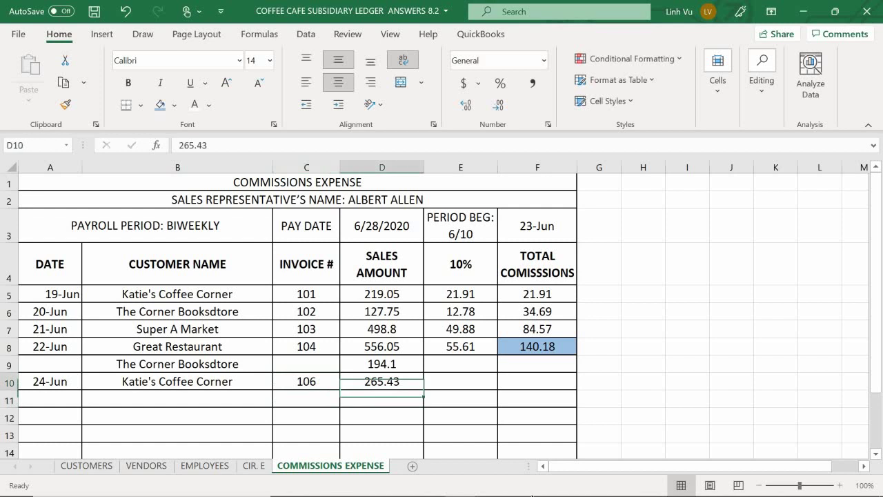
key("Right")
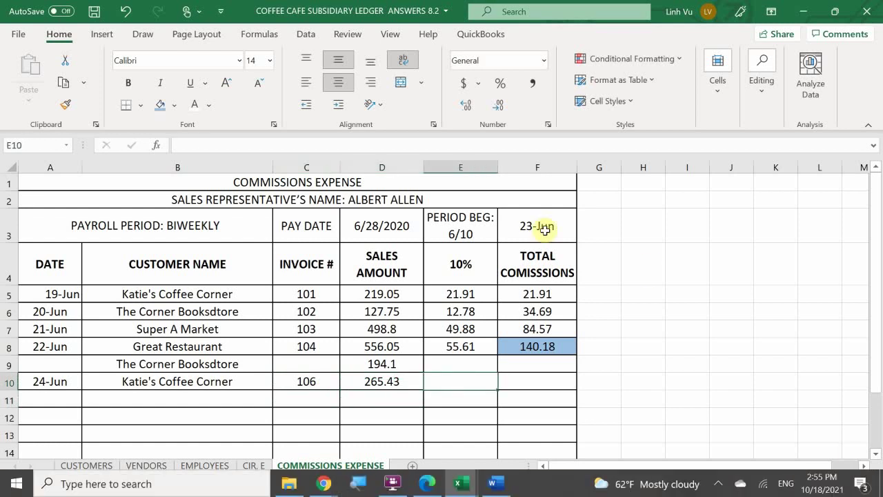
left_click(456, 343)
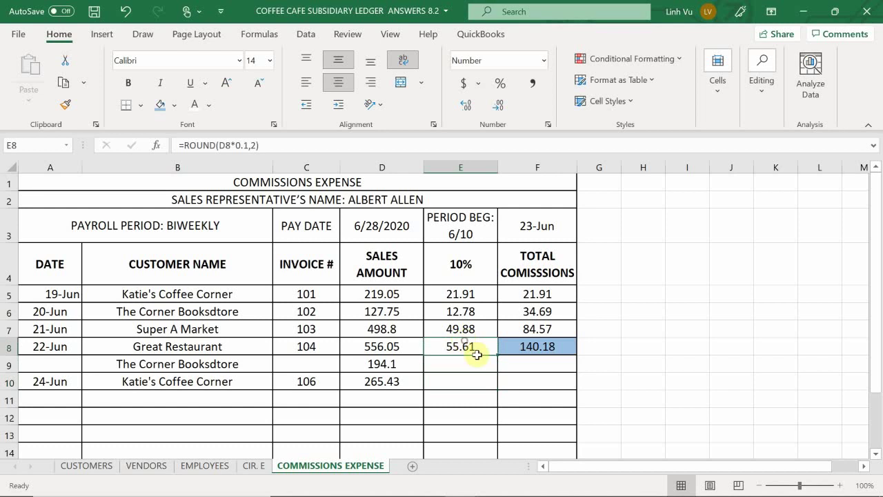
left_click_drag(498, 355, 499, 386)
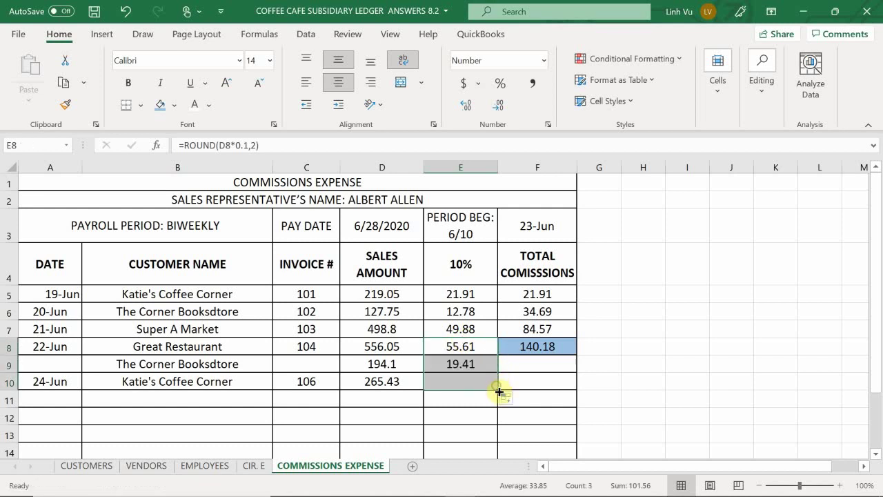
Set the total commissions in F10 to the formula =E10 for the 24-Jun Katie's Coffee Corner sale.
left_click(526, 382)
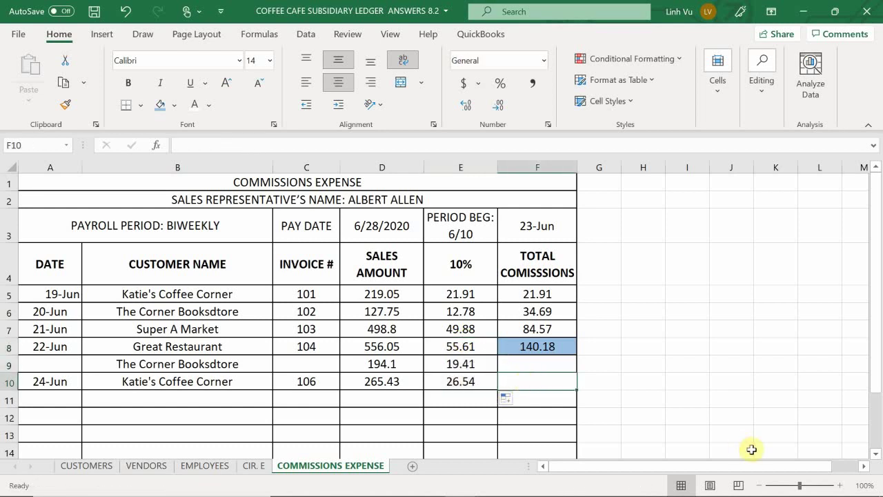
type("=")
key("Left")
key("Return")
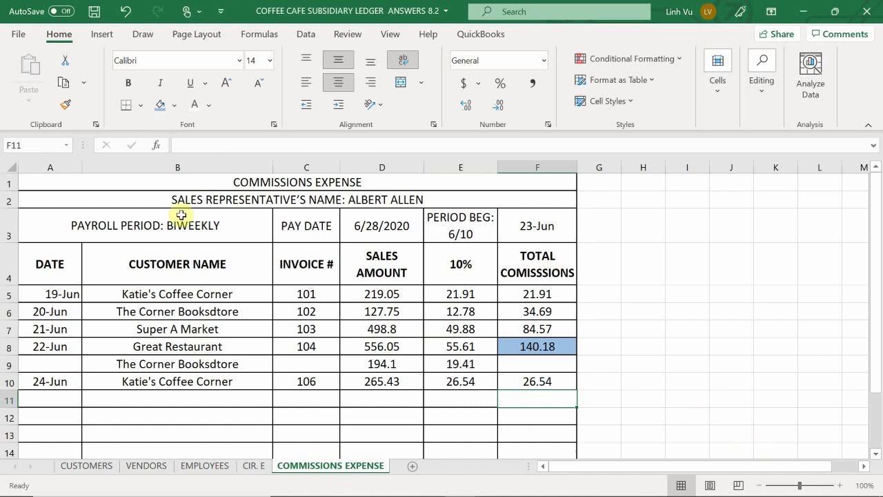
Enter the date 6/24 in A18 of the Katie's Coffee Corner account on the CUSTOMERS sheet.
mouse_move(69, 494)
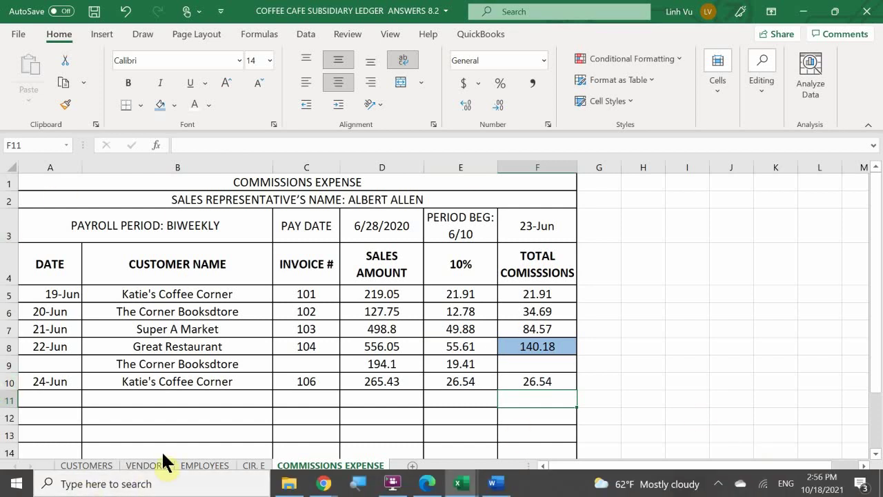
left_click(82, 466)
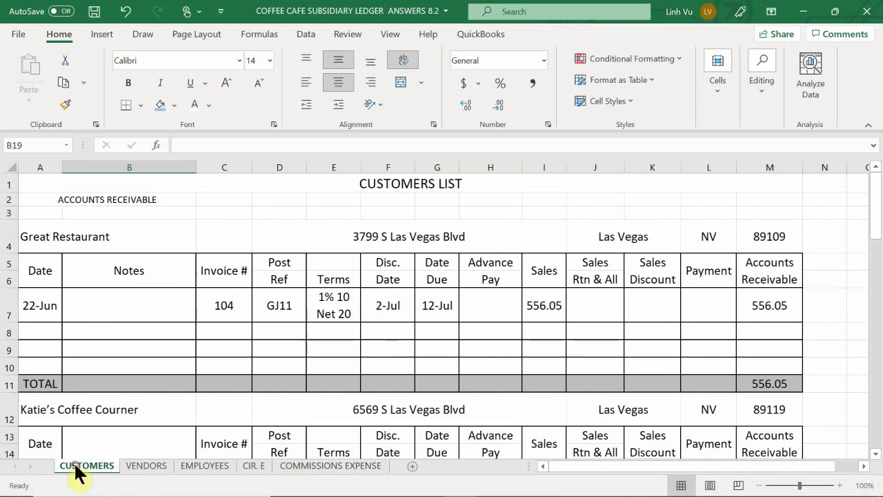
scroll(47, 319, "down", 3)
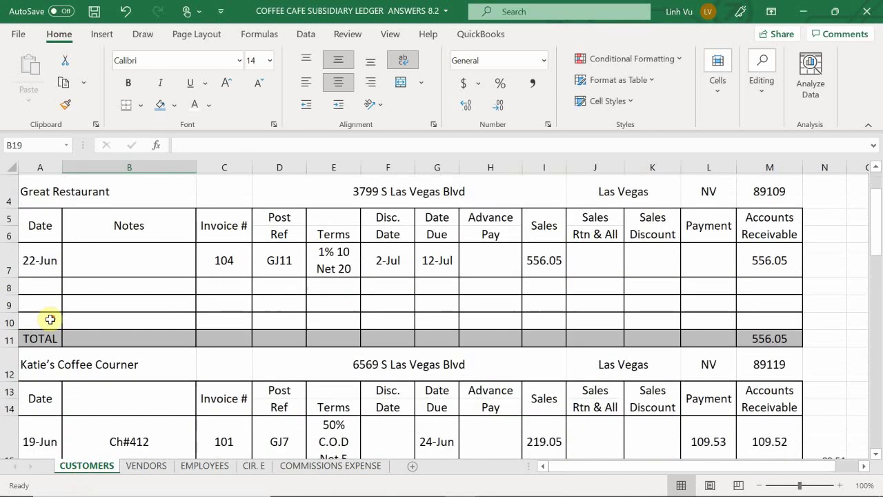
scroll(52, 322, "down", 1)
left_click(38, 372)
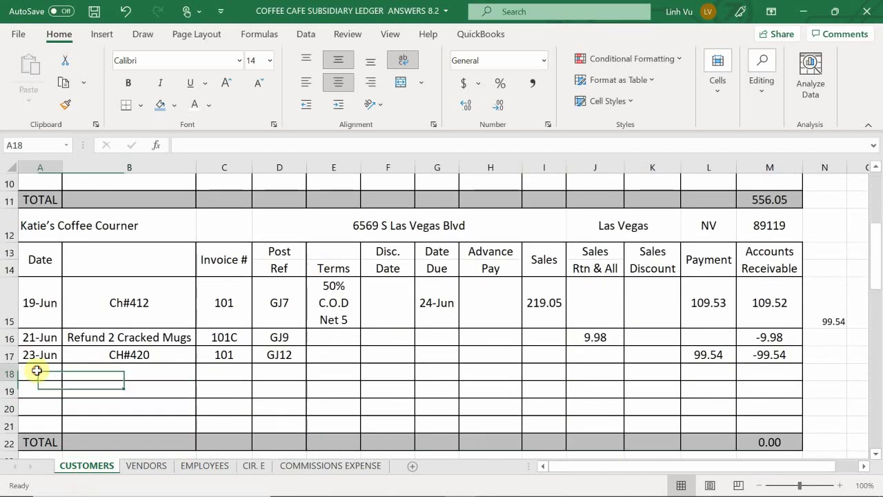
type("6/24")
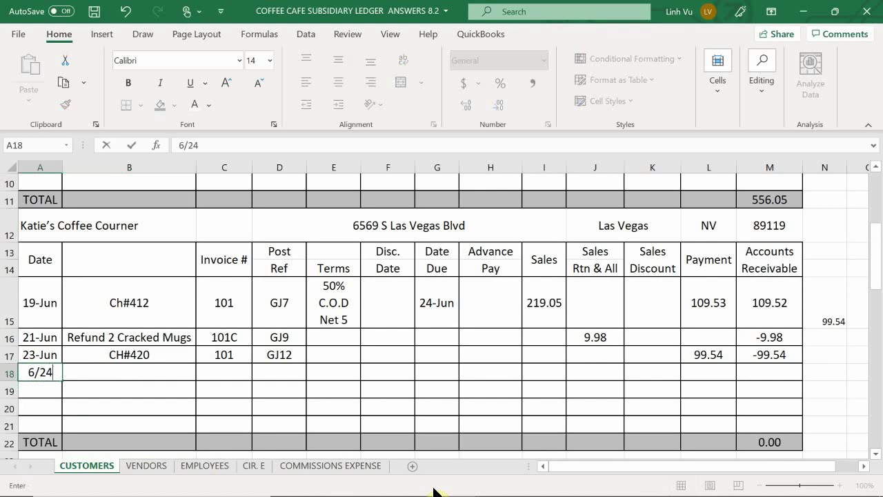
key("Return")
key("Up")
key("Right")
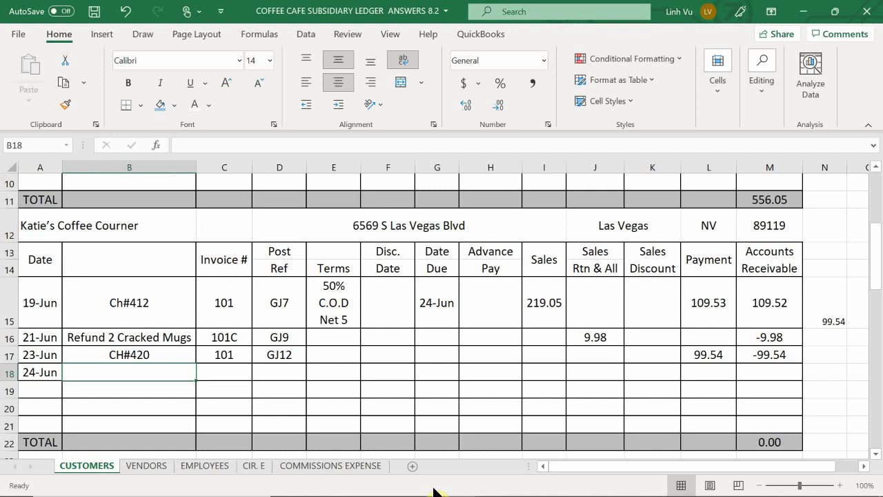
Enter invoice number 106 and post reference GJ13 on the 24-Jun line of the Katie's Coffee Corner customer account.
key("Right")
type("106")
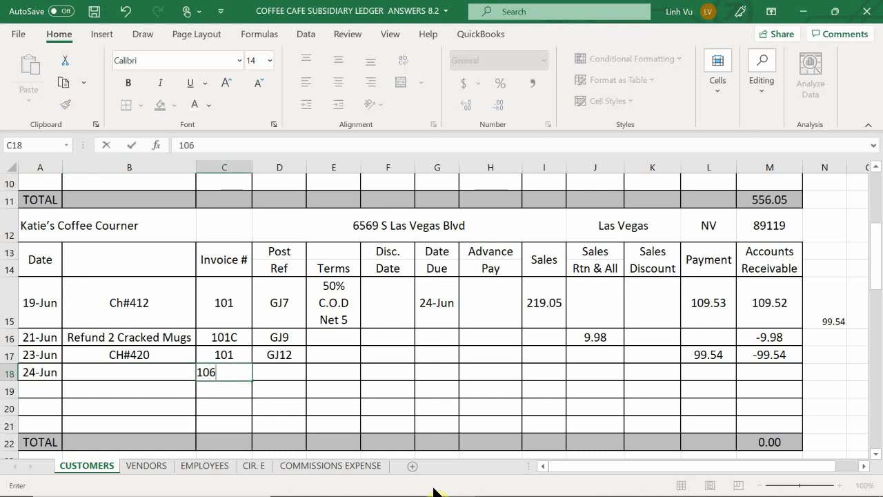
key("Return")
key("Right")
key("Up")
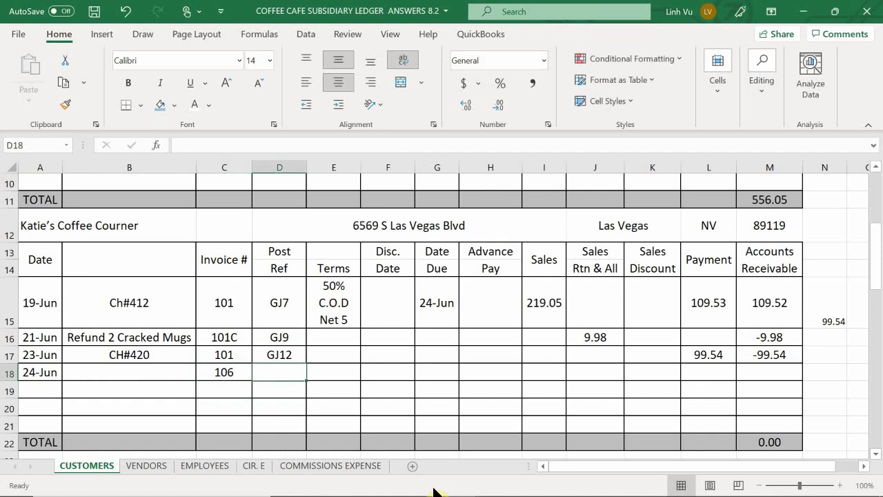
type("GJ")
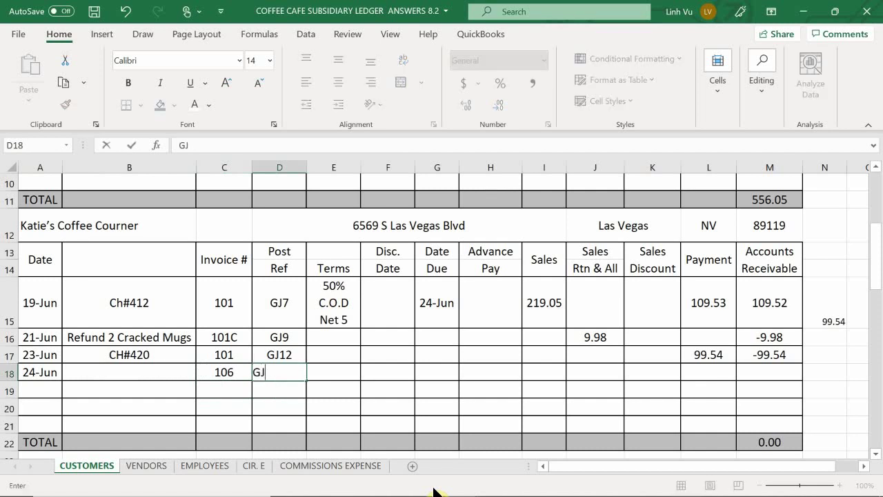
type("13")
key("Tab")
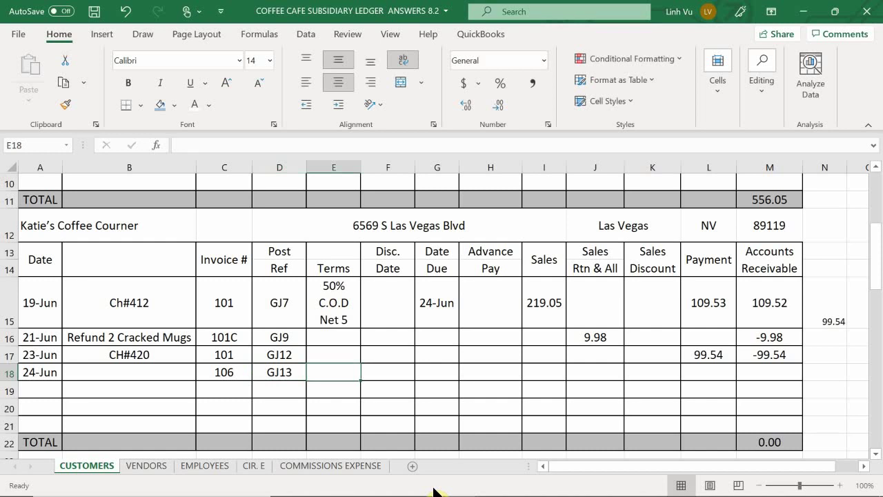
Enter the terms 1% 15 Net 30 in E18 on the 24-Jun invoice 106 line.
type("=")
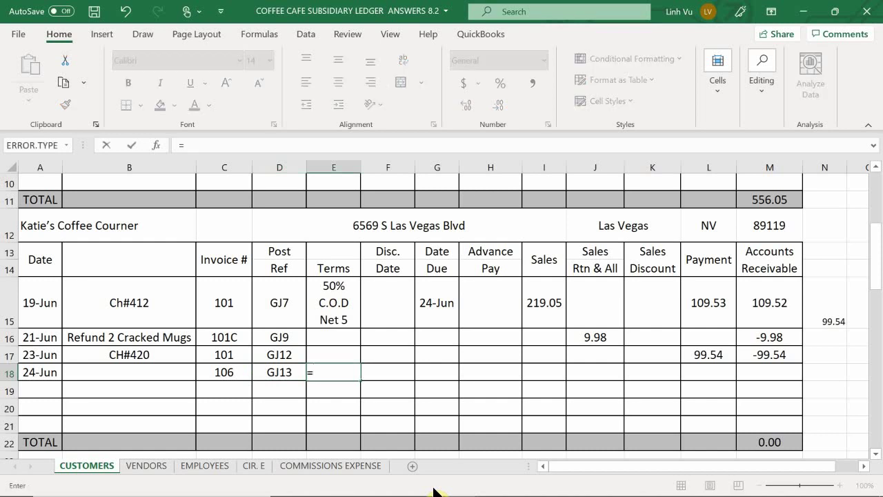
key("BackSpace")
type("1%")
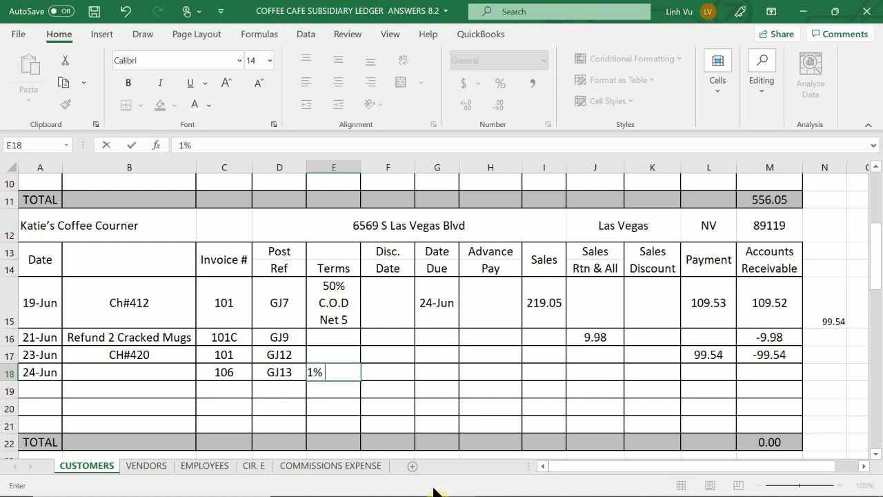
type(" 15 Net 30")
key("Return")
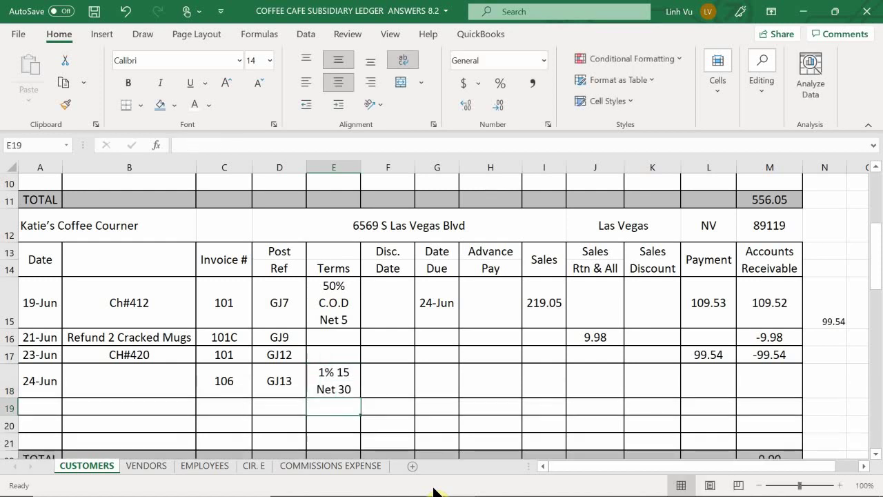
Set the discount date in F18 to the formula =A18+15 for invoice 106.
key("Right")
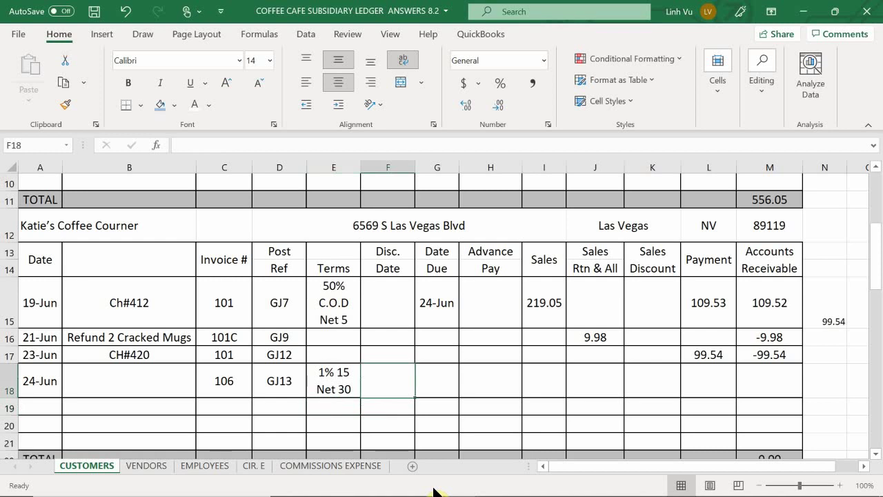
key("Right")
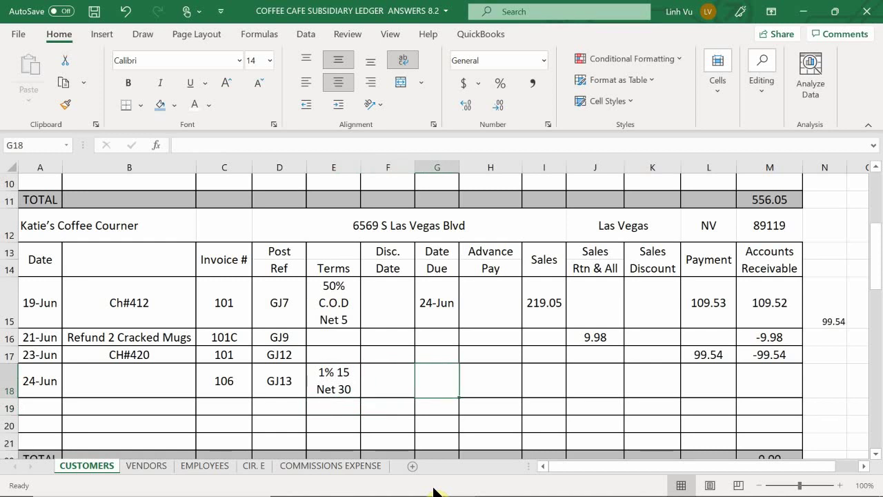
key("Left")
type("=")
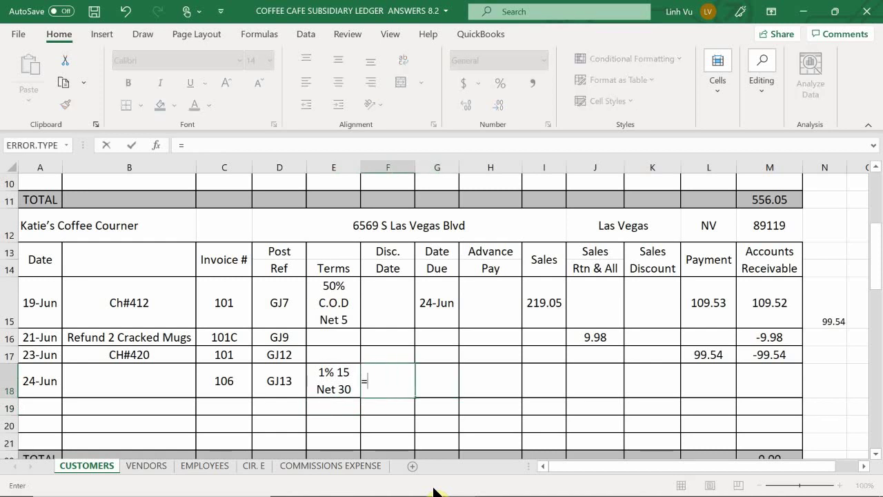
key("Left")
key("Left")
key("Left")
key("Left")
key("Left")
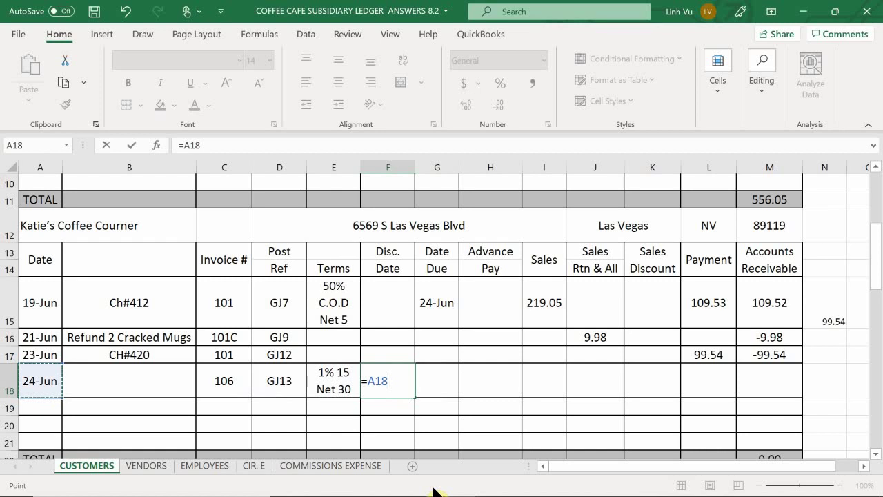
type("+15")
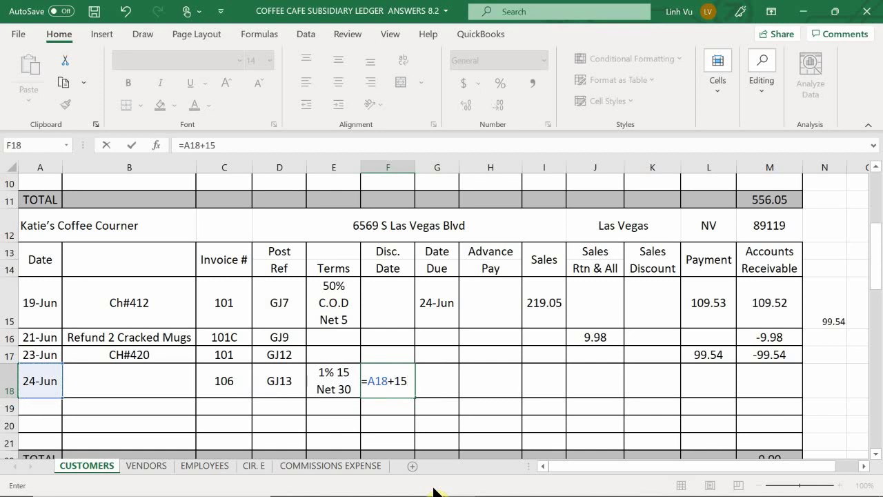
key("Return")
Set the due date in G18 to the formula =A18+30 for invoice 106.
key("Up")
key("Right")
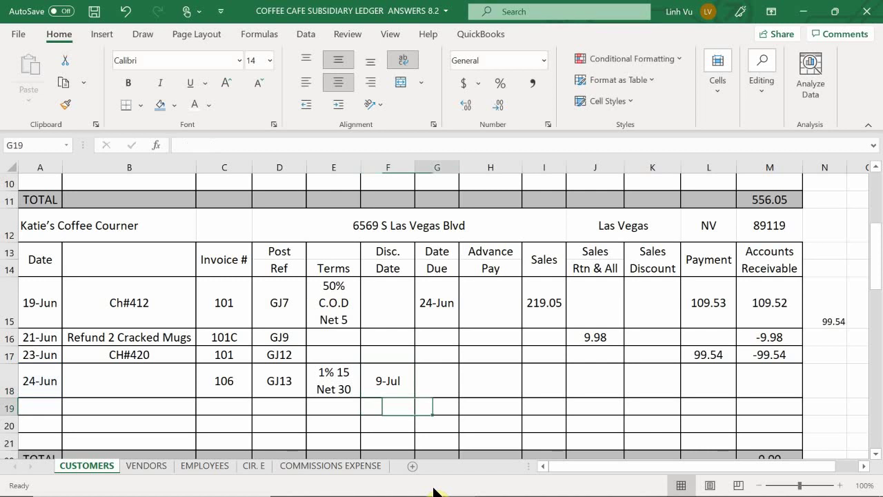
type("=")
key("Left")
key("Left")
key("Left")
key("Left")
key("Left")
key("Left")
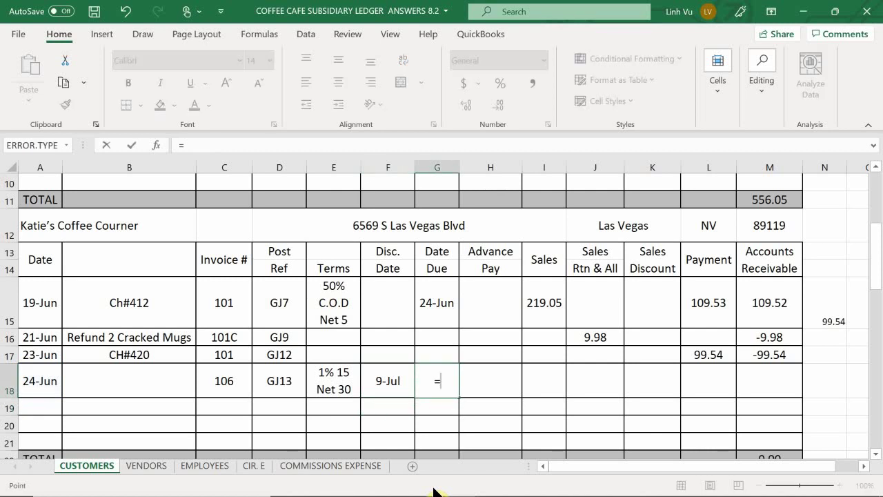
type("+2")
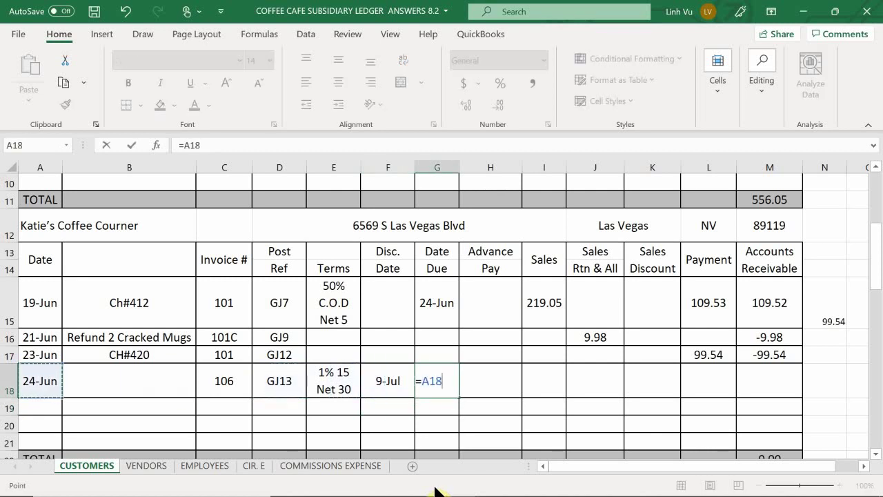
key("BackSpace")
type("30")
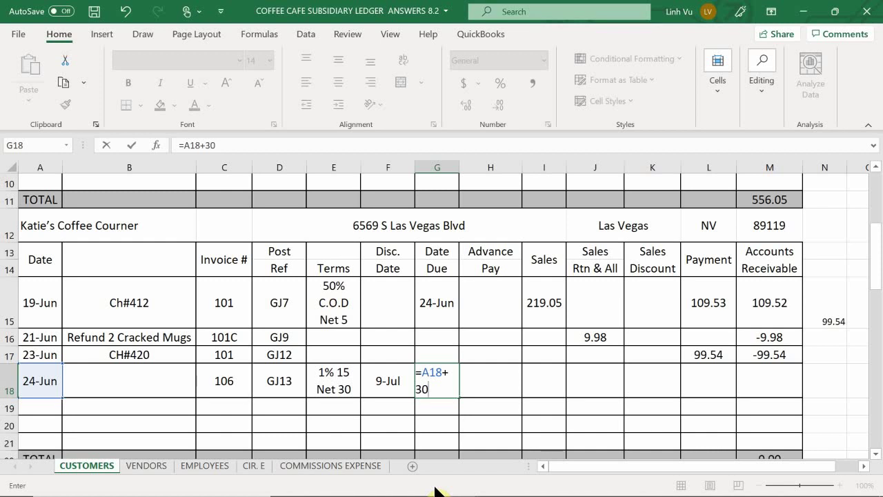
key("Return")
Enter the sales amount 265.43 in I18 on the 24-Jun line of the Katie's Coffee Corner account.
key("Right")
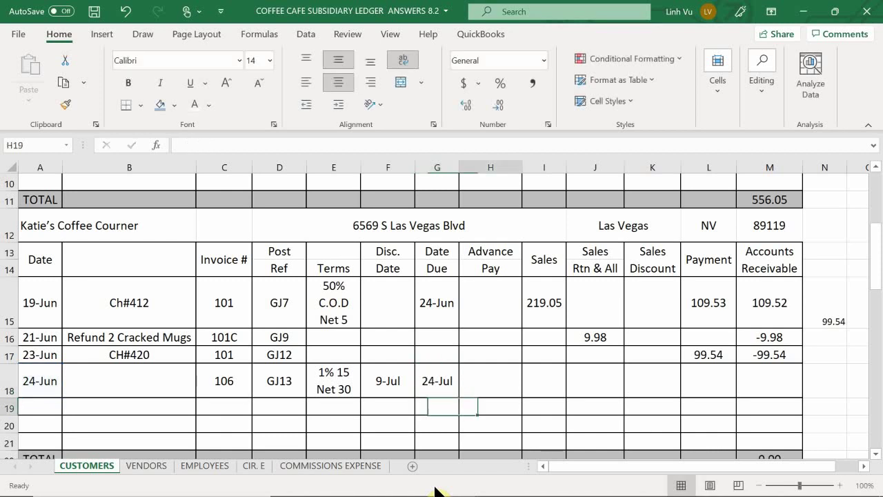
key("Up")
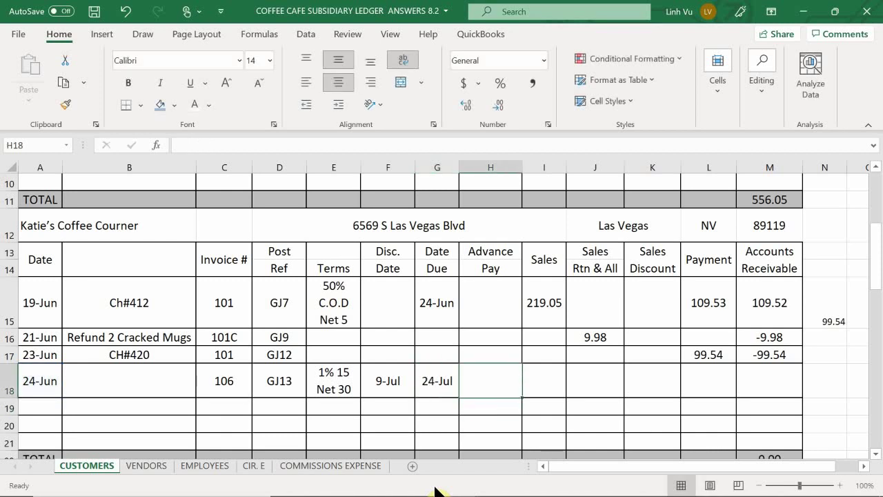
key("Right")
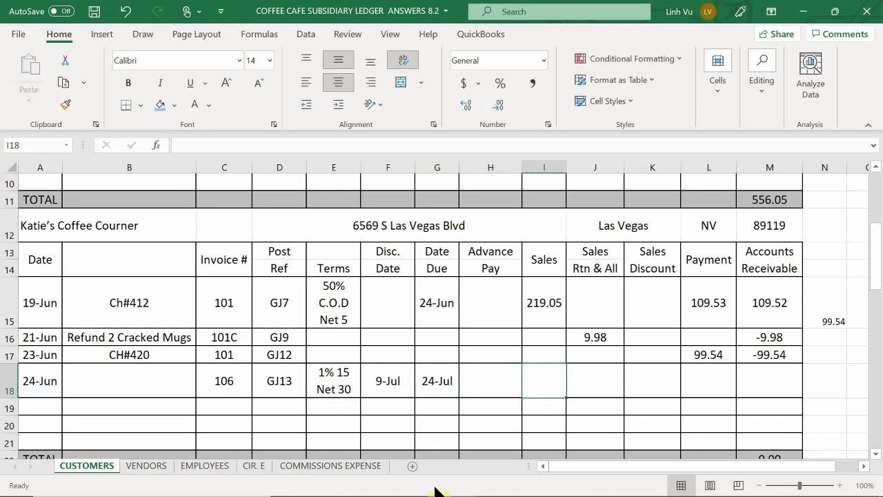
type("265.43")
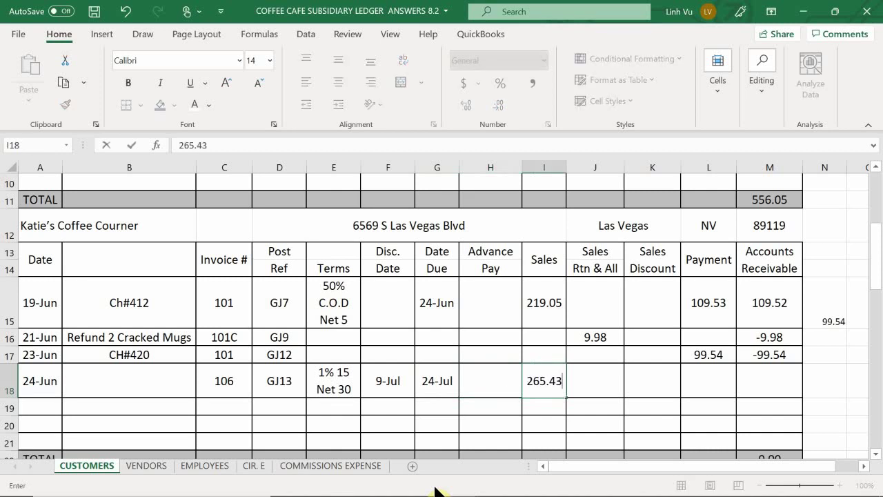
key("Return")
Fill the accounts receivable formula from M17 down to M18 and check the account's total row.
key("Right")
key("Up")
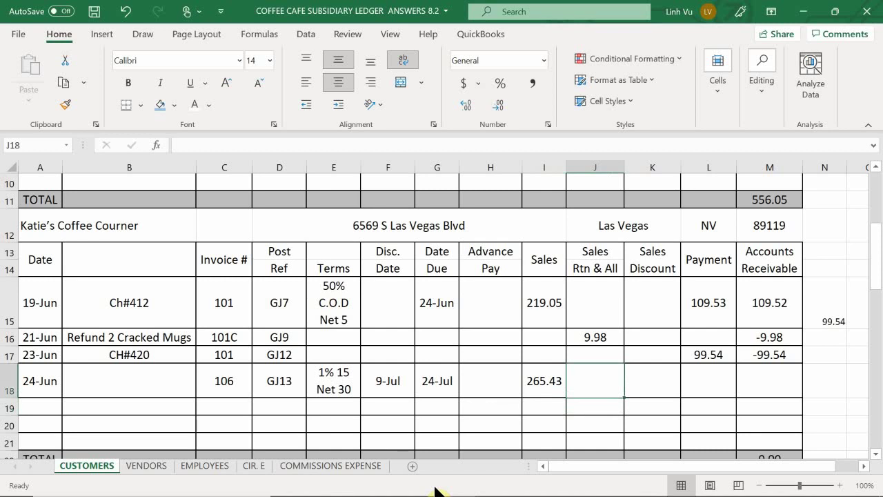
key("Right")
key("Right")
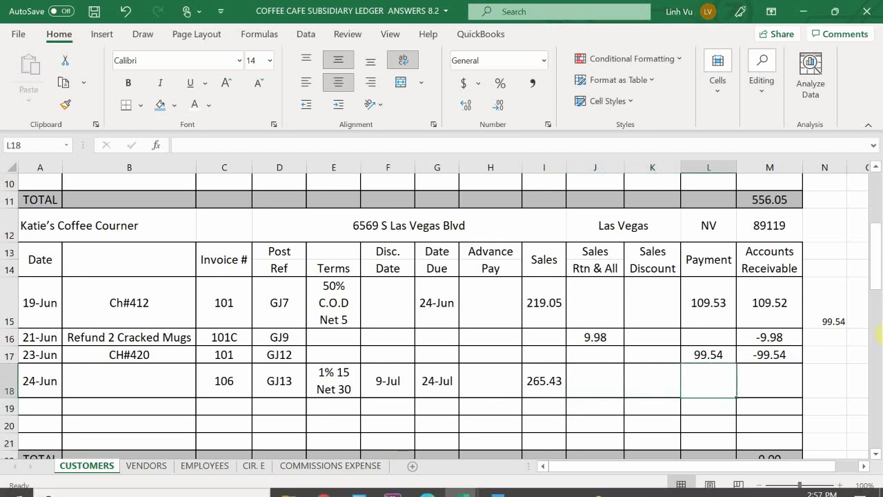
left_click(773, 348)
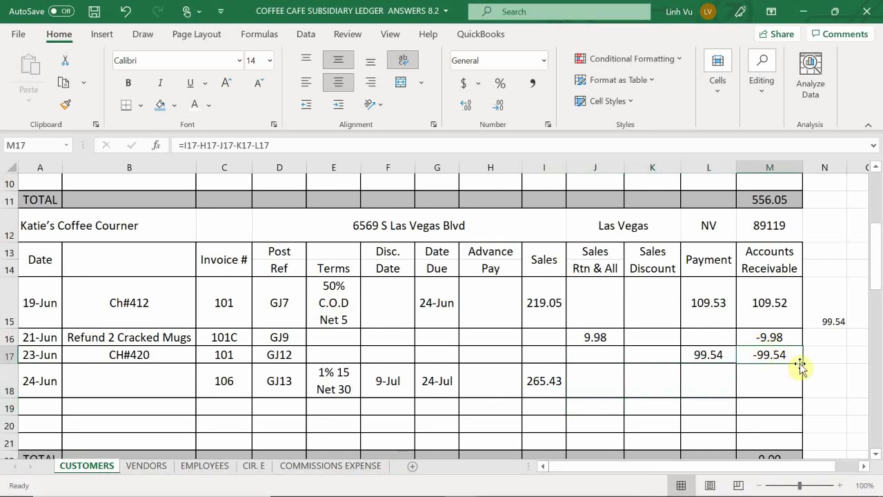
left_click_drag(802, 362, 795, 397)
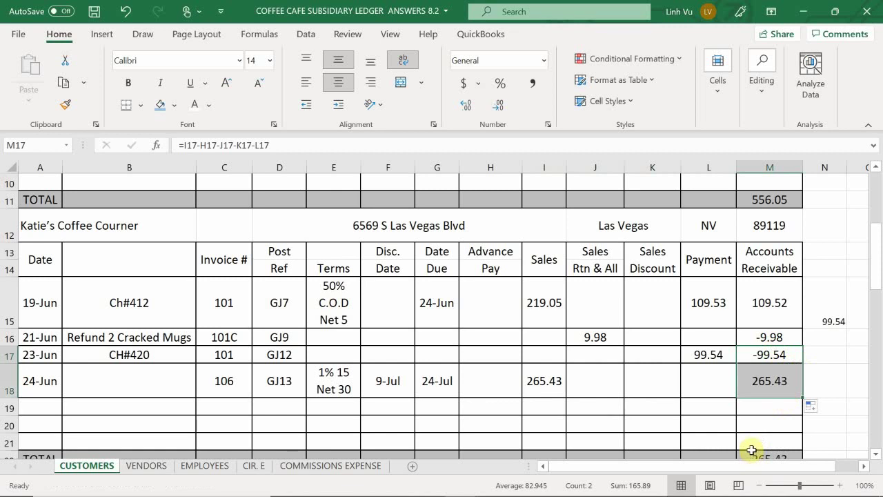
left_click(720, 410)
left_click(815, 408)
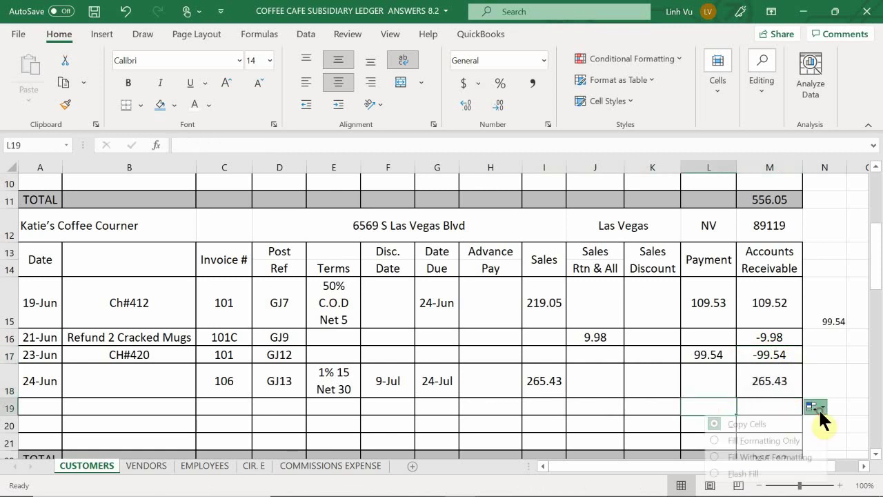
left_click(855, 353)
scroll(856, 349, "down", 1)
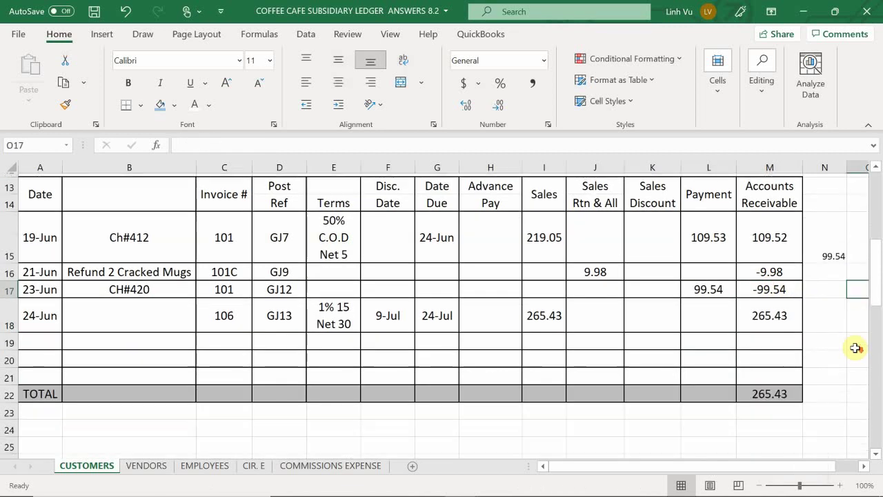
scroll(831, 348, "up", 1)
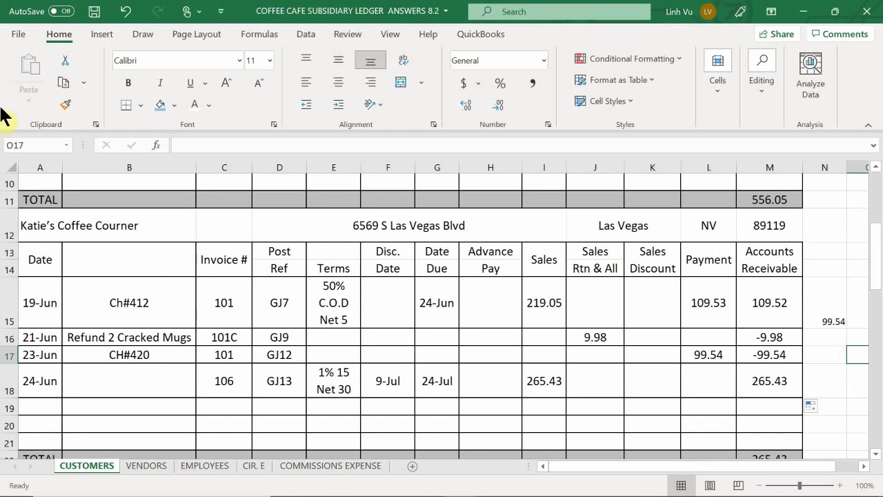
Switch to the Excel workbook with the GENERAL JOURNAL sheet and bring up the Word document showing invoice 106 beside it.
mouse_move(476, 492)
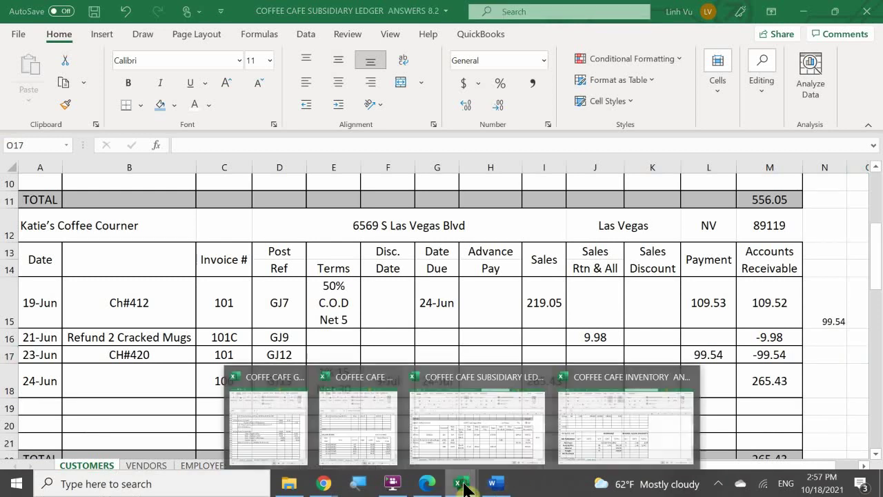
left_click(274, 442)
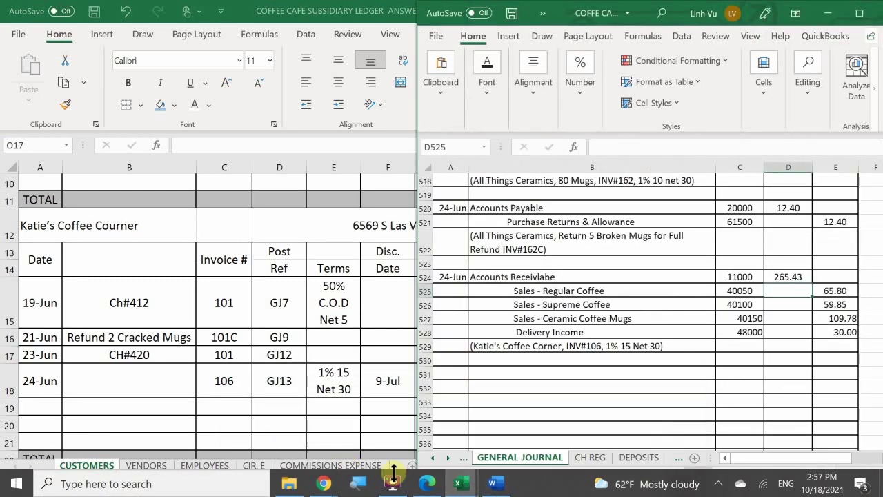
left_click(494, 483)
left_click(523, 461)
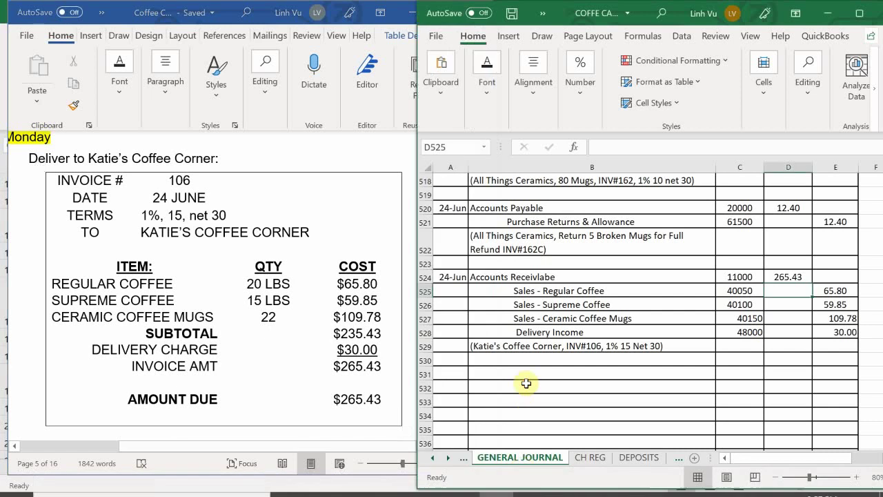
Copy the 23-Jun COGS and coffee inventory account lines B499:C502 on the GENERAL JOURNAL sheet to B531, below the invoice 106 entry.
scroll(527, 380, "up", 5)
scroll(526, 383, "up", 5)
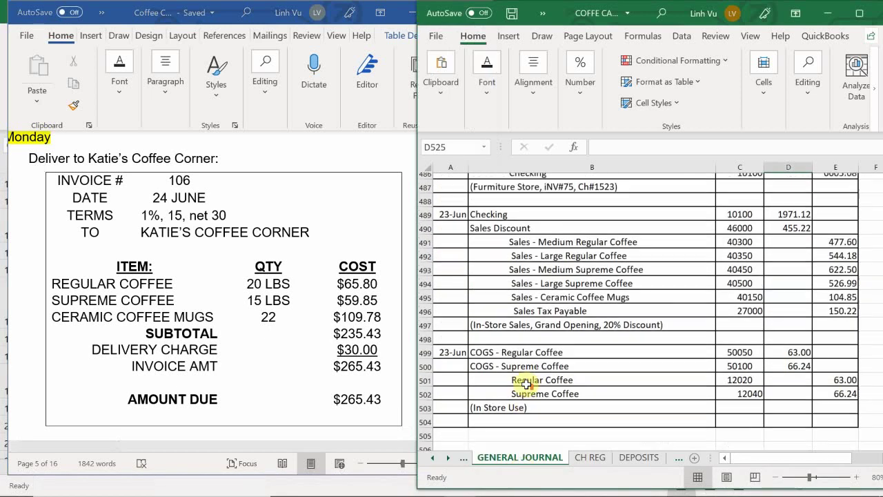
scroll(521, 336, "down", 1)
scroll(497, 333, "down", 3)
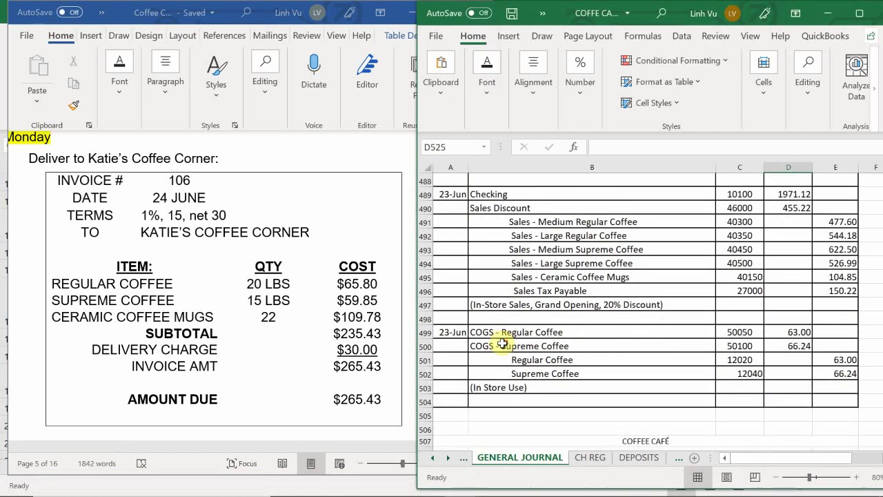
left_click_drag(503, 335, 751, 374)
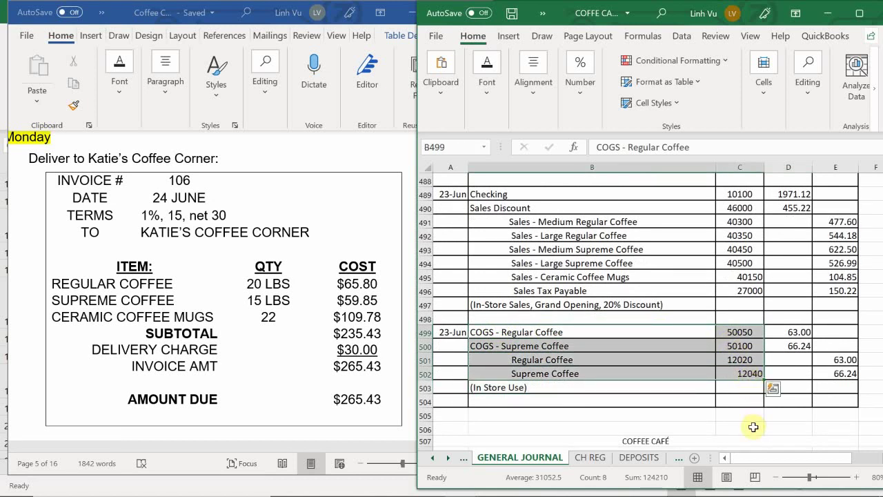
key("ctrl+c")
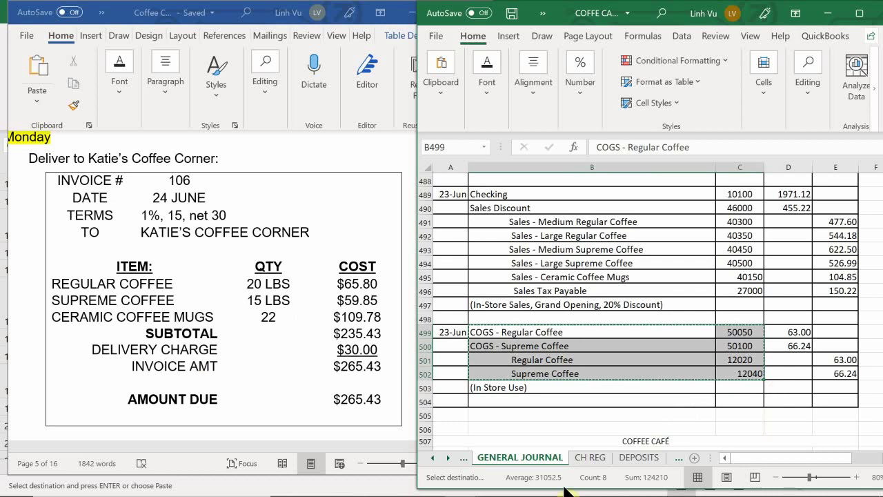
scroll(559, 388, "down", 3)
scroll(546, 380, "down", 9)
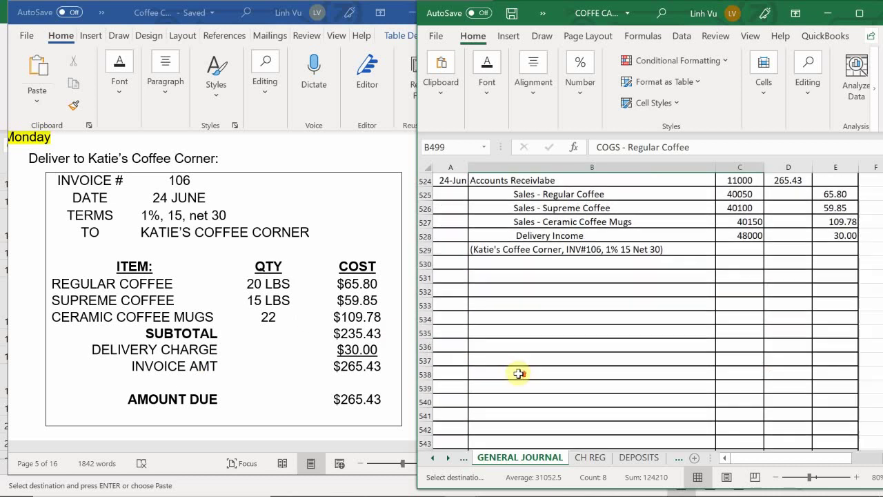
scroll(517, 371, "up", 2)
left_click(492, 373)
key("ctrl+v")
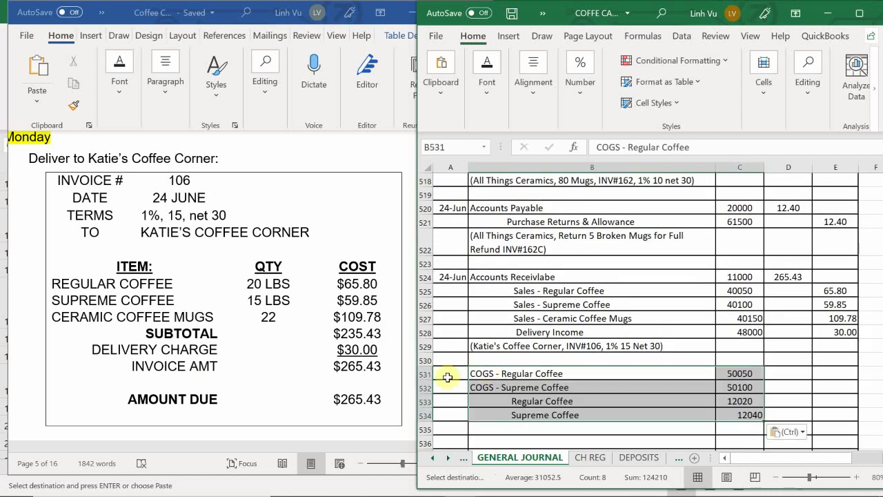
left_click(446, 376)
type("6/274")
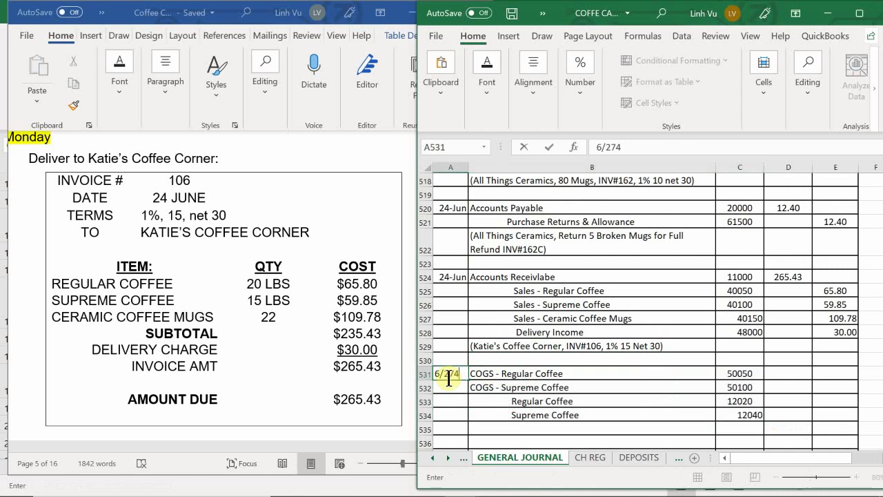
key("Return")
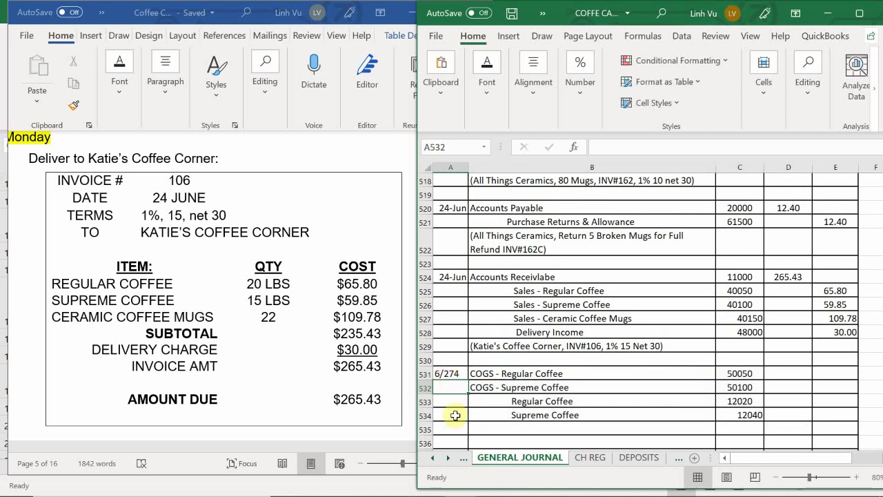
Date the copied COGS entry 6/24 in A531 of the GENERAL JOURNAL sheet.
left_click(449, 374)
type("6")
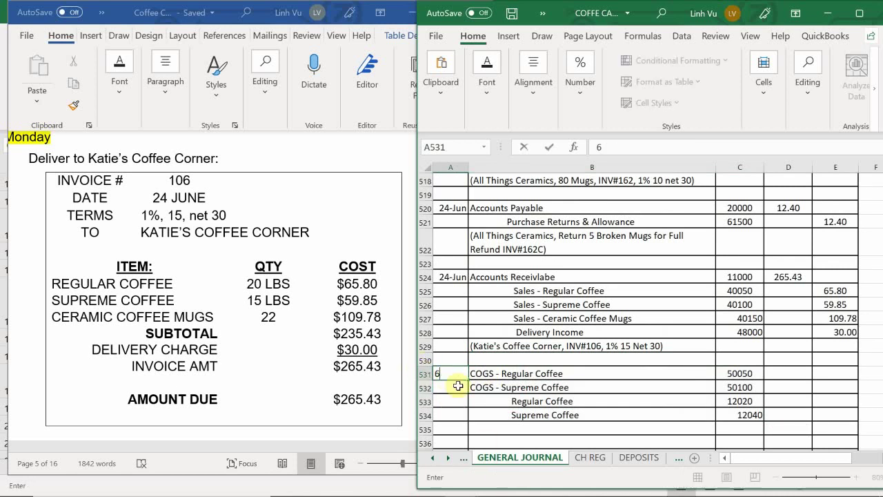
type("/24")
key("Return")
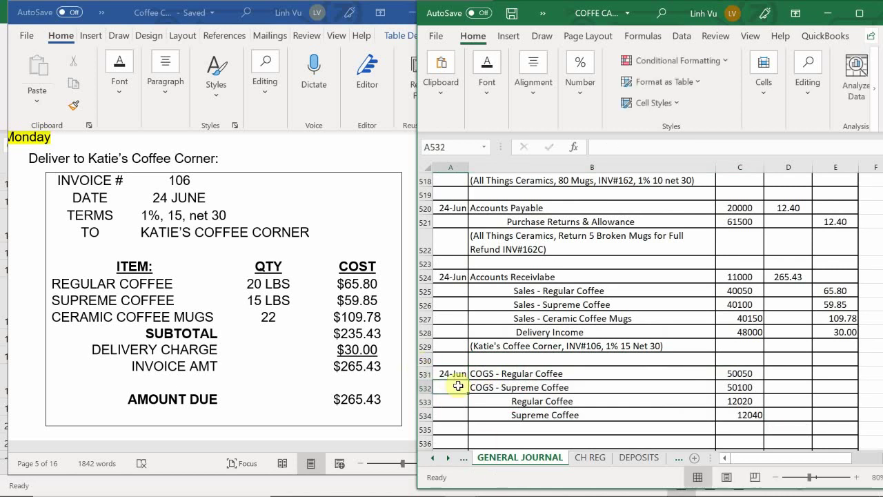
Enter the explanation "(Sold to Katie's Coffee Corner, INV#106)" in B535, below the COGS entry.
left_click(519, 416)
left_click(520, 430)
type("(s")
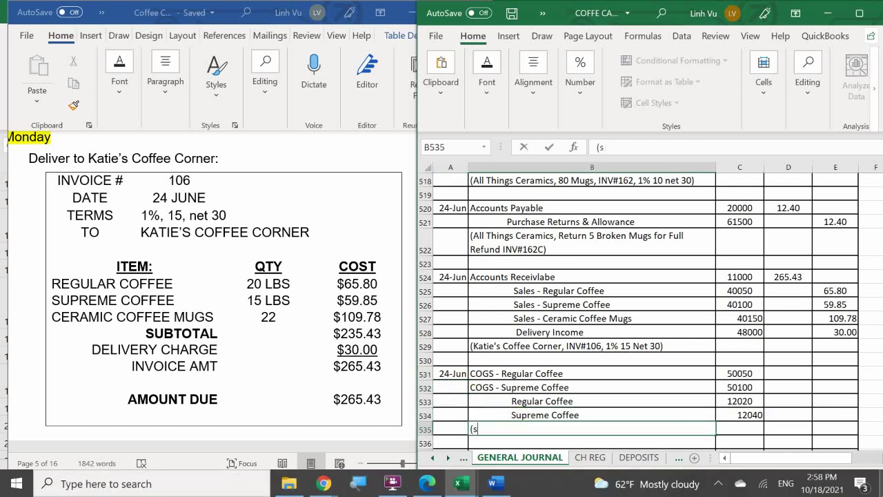
key("BackSpace")
type("SO")
type("old")
type(" to Katie")
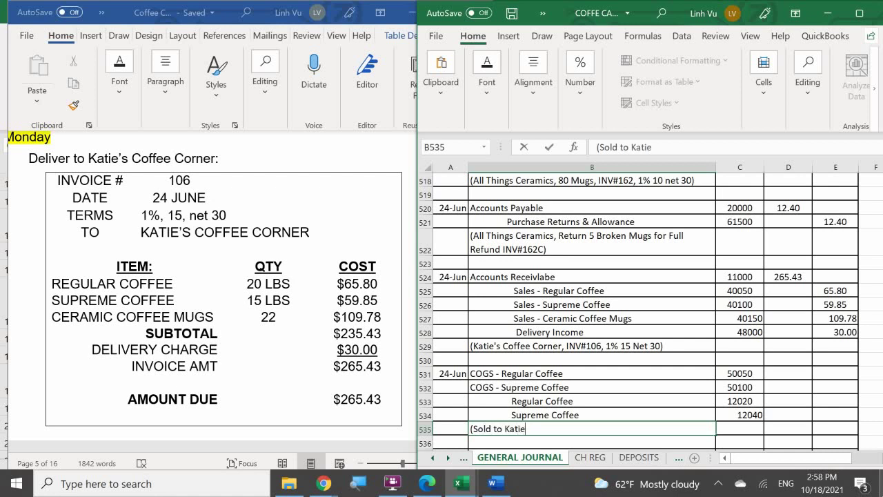
type("'s Coffee Corner, INV")
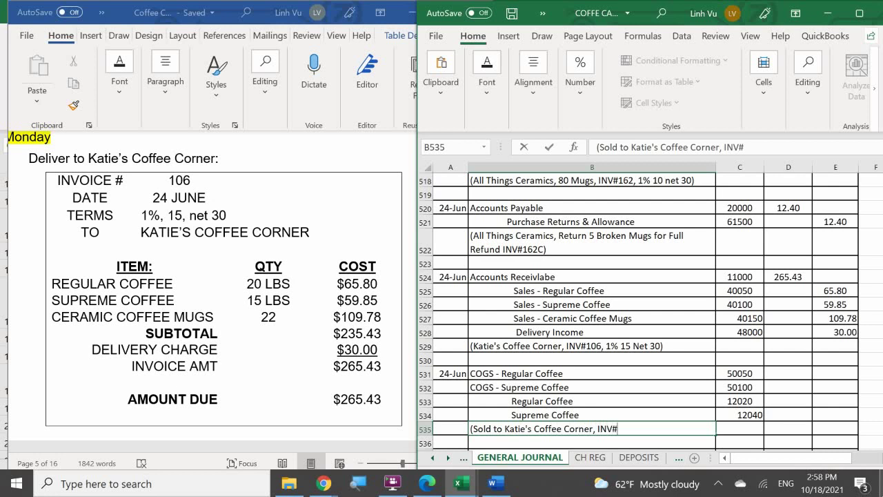
type("#106)")
key("Return")
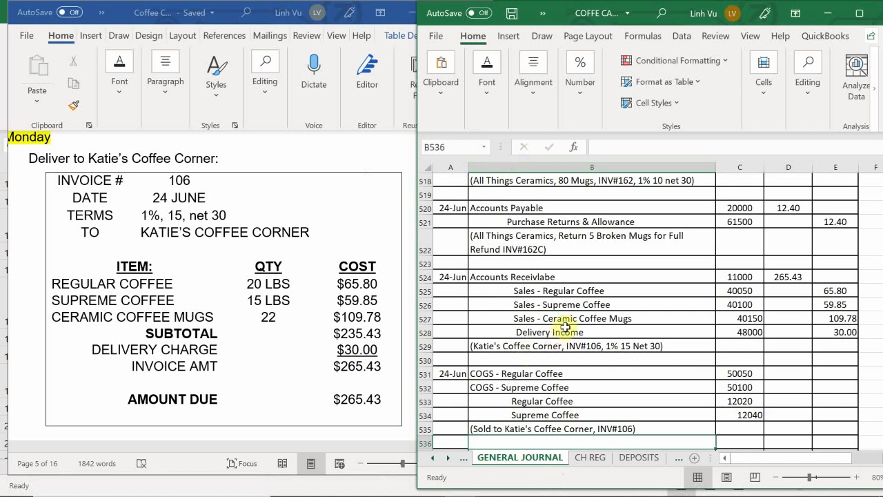
Switch to the COFFEE CAFE INVENTORY workbook and enter the date 6/24 in A19 of the REG COFFEE sheet.
mouse_move(600, 493)
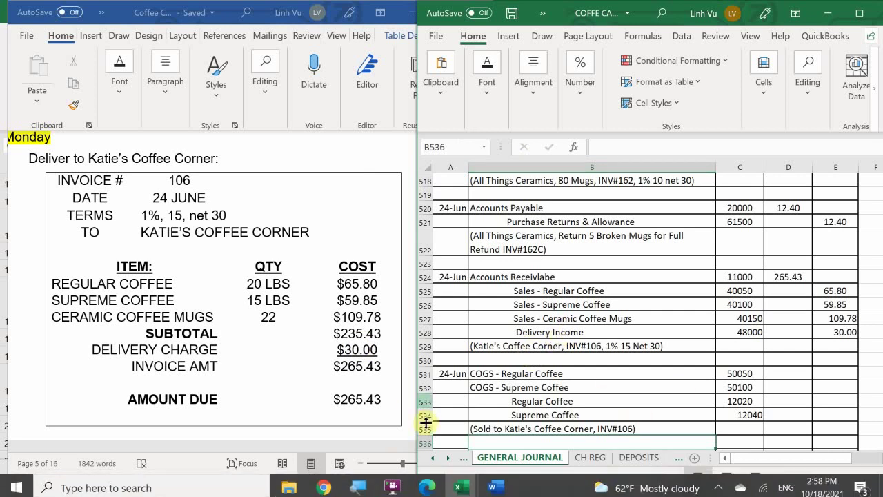
mouse_move(461, 484)
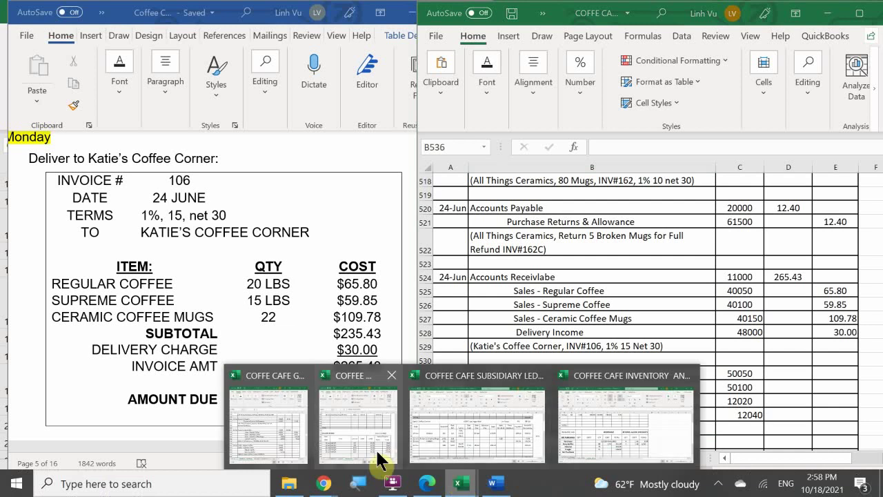
left_click(579, 409)
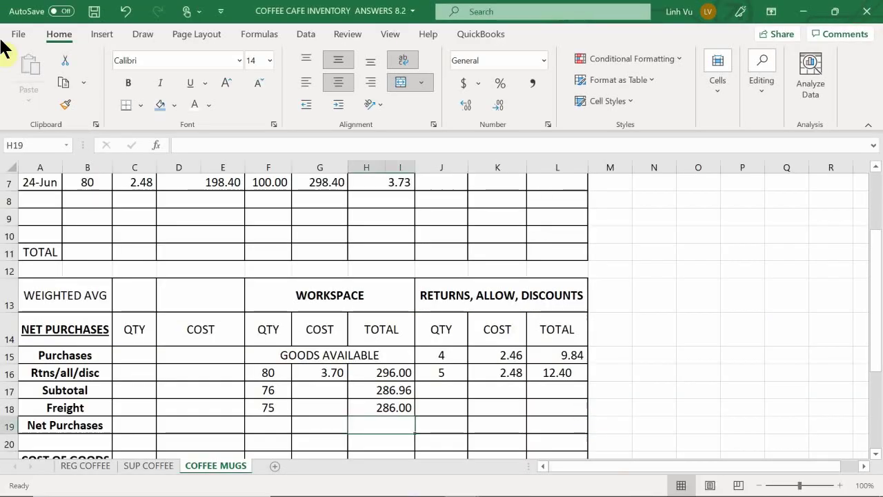
left_click(85, 466)
left_click(37, 363)
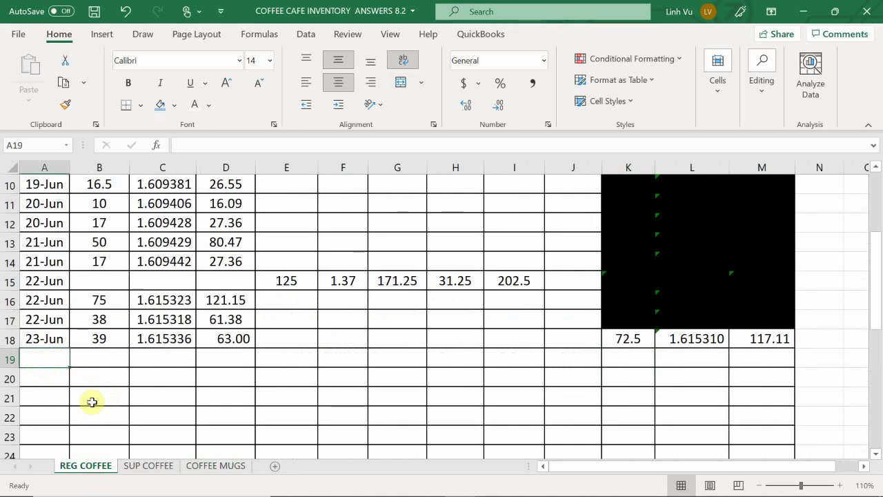
type("6/24")
key("Return")
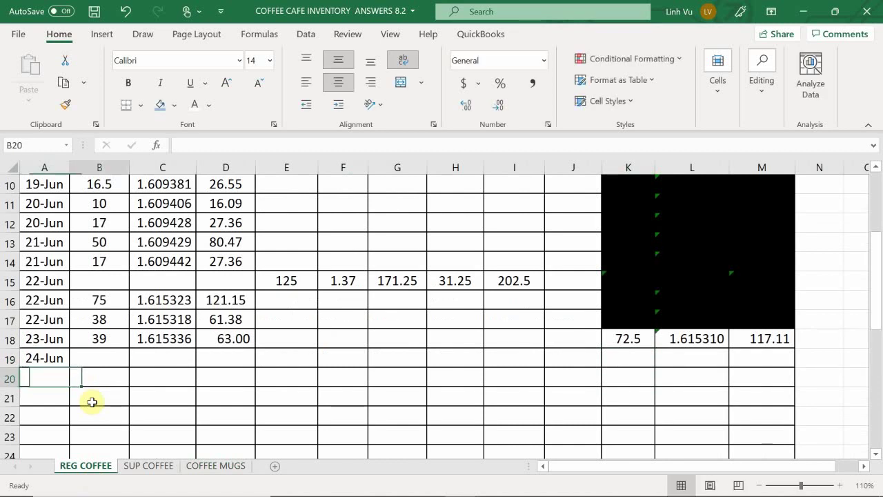
Enter the quantity 20 in B19 and the cost per item as =L18 in C19 on the 24-Jun line.
key("Up")
key("Right")
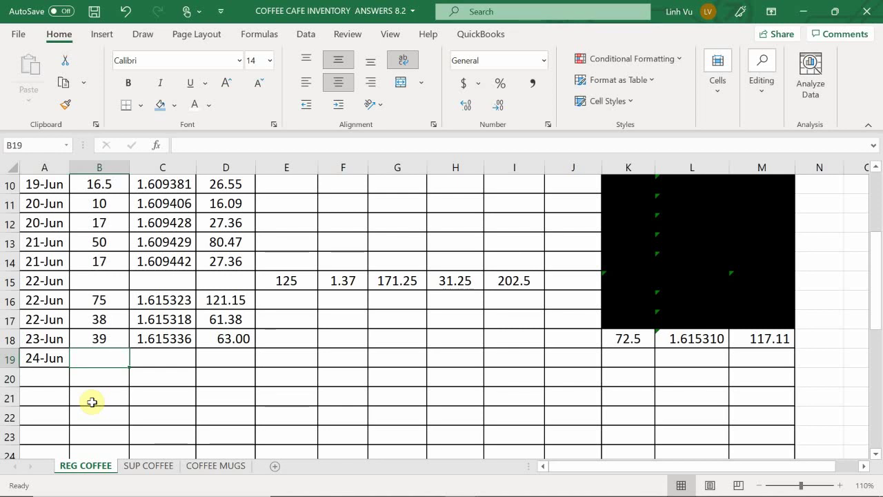
type("20")
key("Return")
key("Right")
key("Up")
type("=")
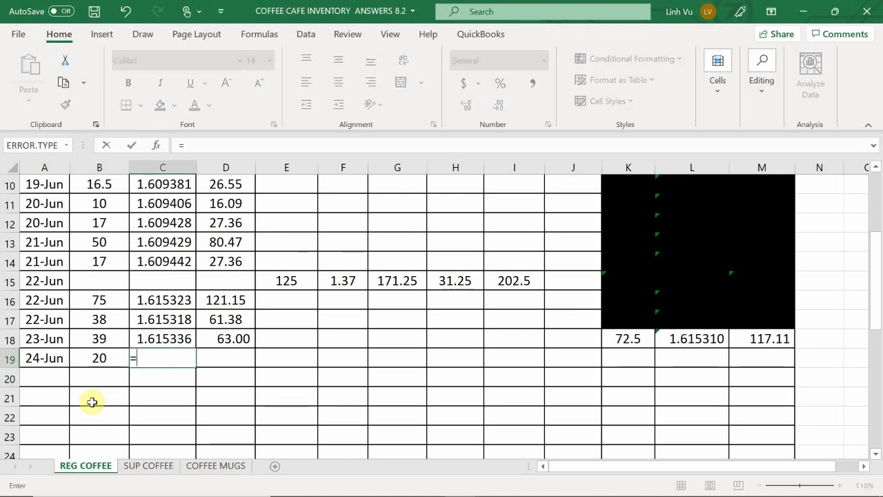
left_click(671, 339)
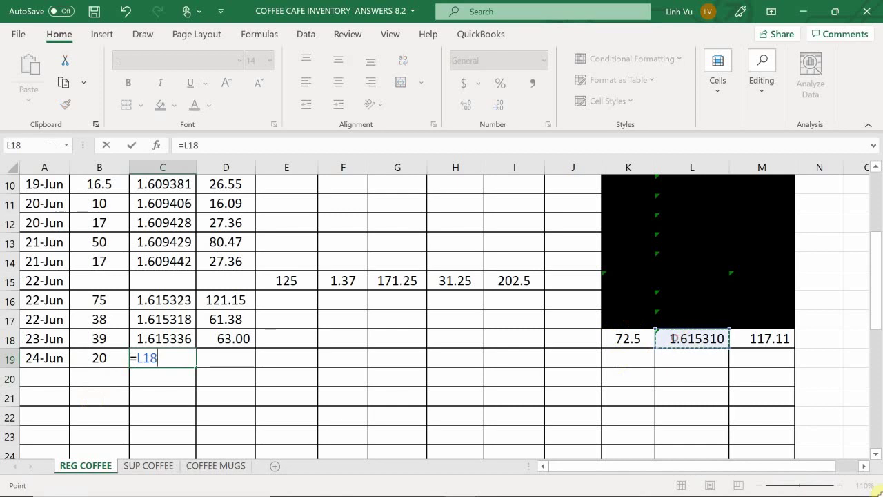
mouse_move(673, 496)
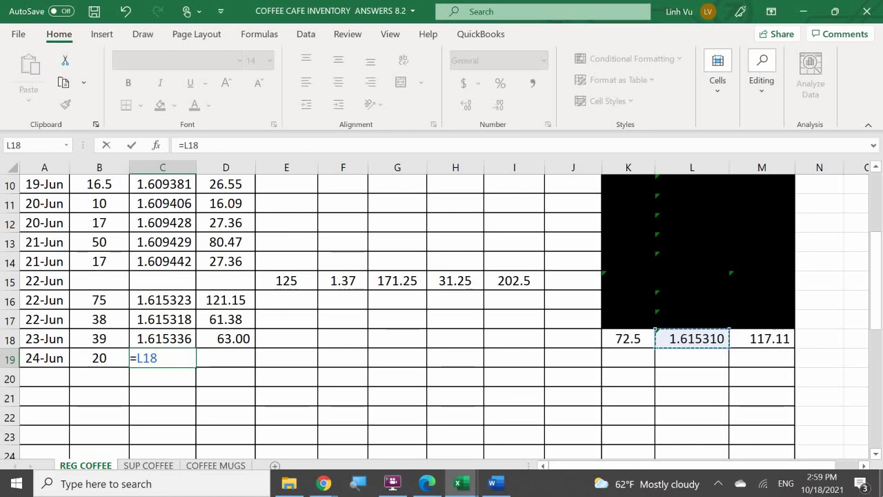
key("Return")
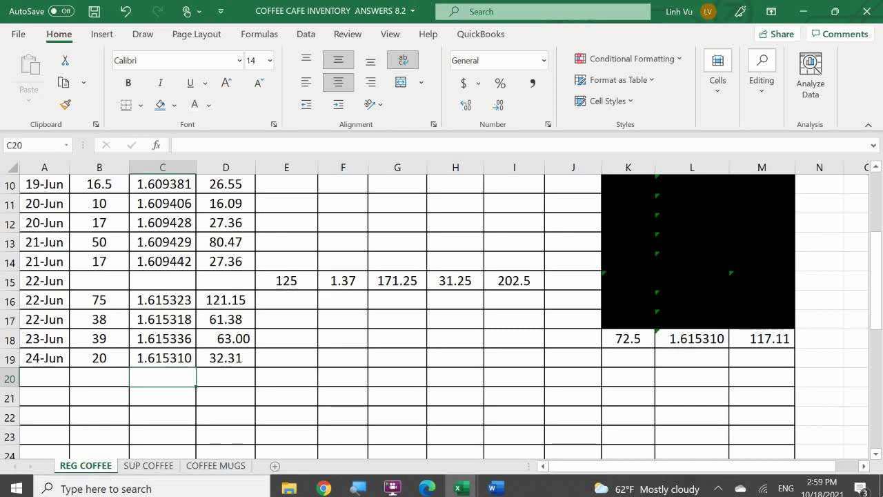
Calculate the remaining regular coffee quantity in K19 with =K18-B19.
left_click(632, 355)
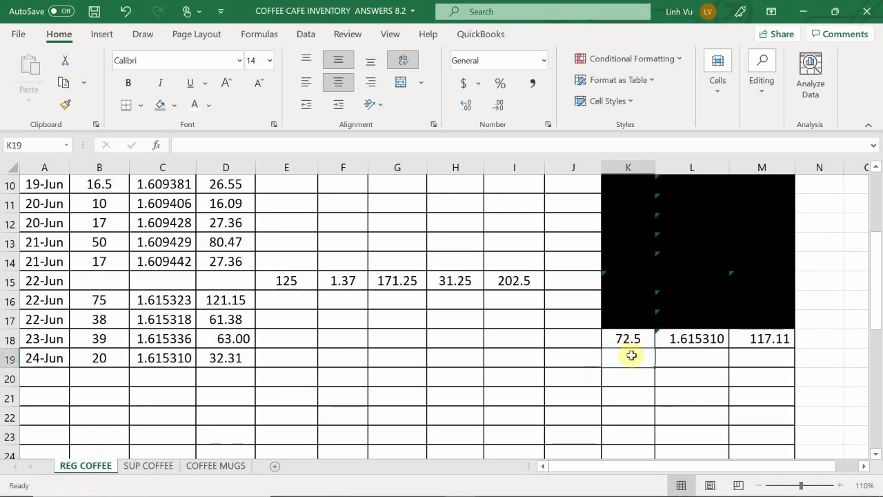
type("=K18-")
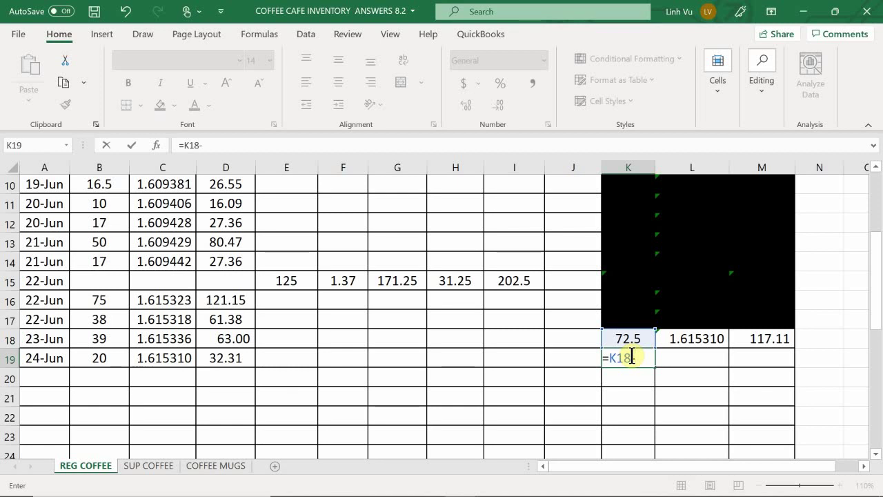
key("Left")
key("Left")
key("Left")
key("Left")
key("Left")
key("Left")
key("Left")
key("Left")
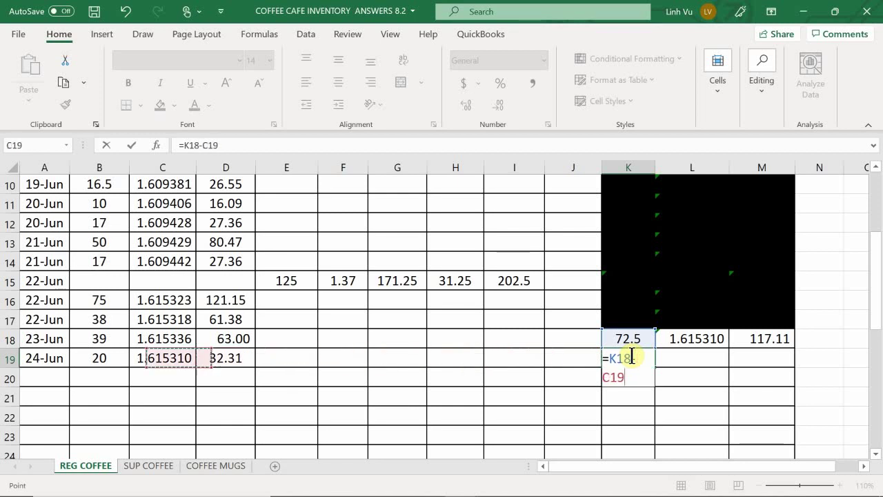
key("Left")
key("Return")
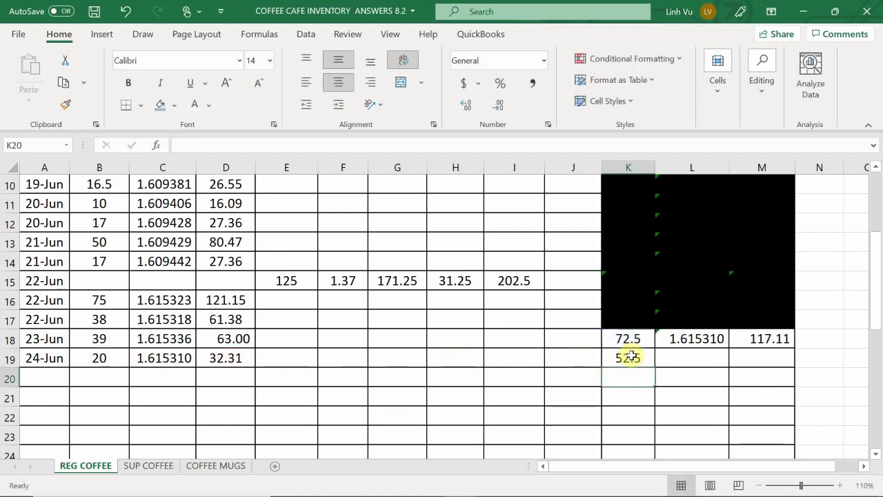
Calculate the remaining regular coffee inventory total in M19 with =M18-D19.
key("Right")
key("Right")
key("Up")
type("=")
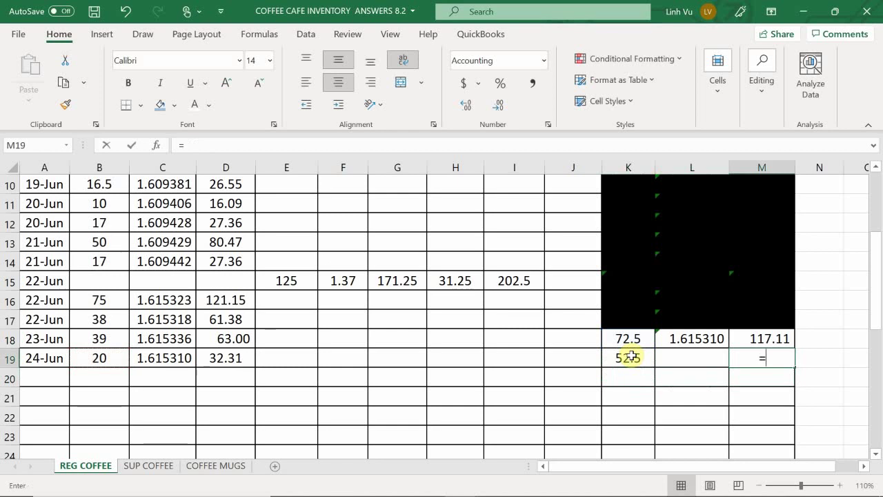
key("Up")
type("-")
key("Left")
key("Left")
key("Left")
key("Left")
key("Left")
key("Left")
key("Left")
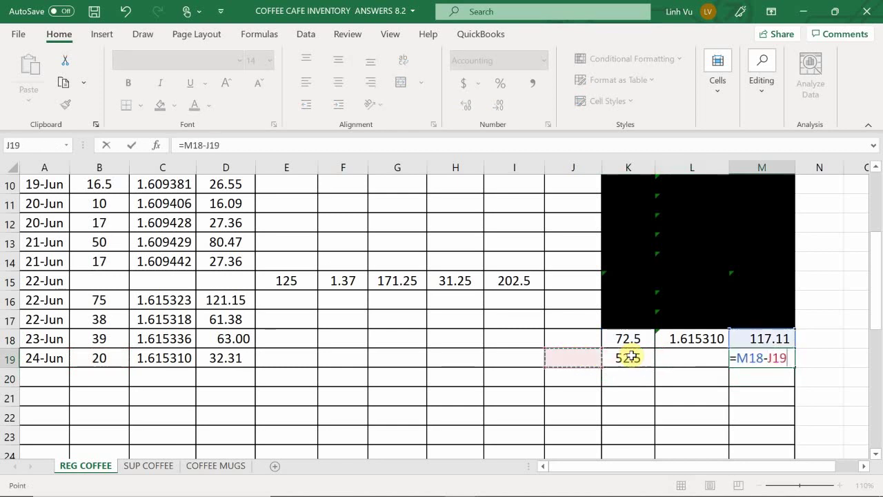
key("Left")
key("Left")
key("Left")
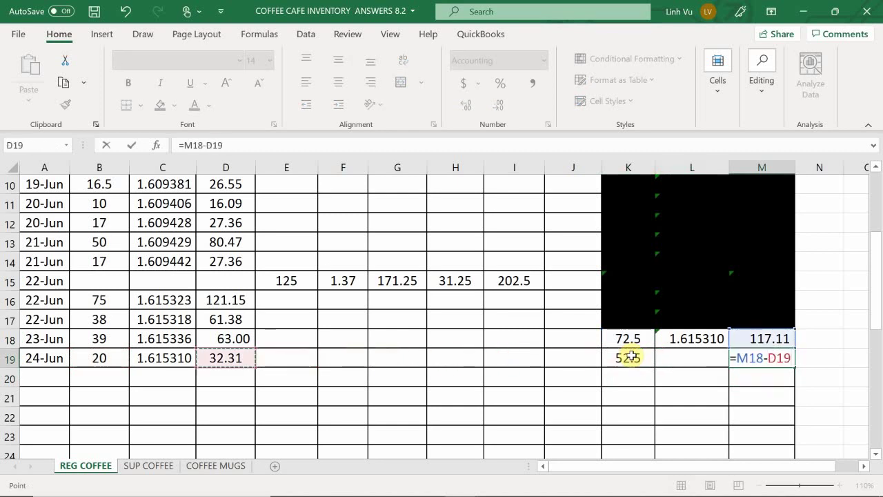
key("Right")
key("Return")
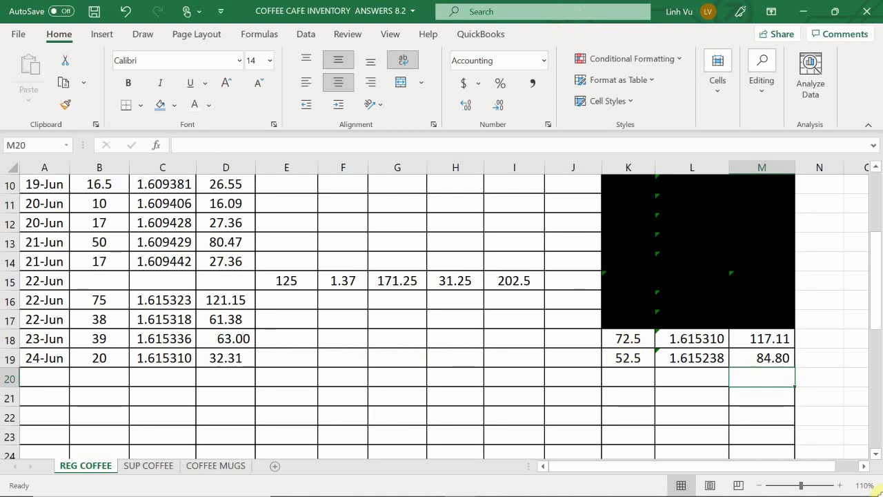
Black out the 23-Jun inventory balance cells K18:M18 with a black fill.
left_click_drag(631, 339, 739, 336)
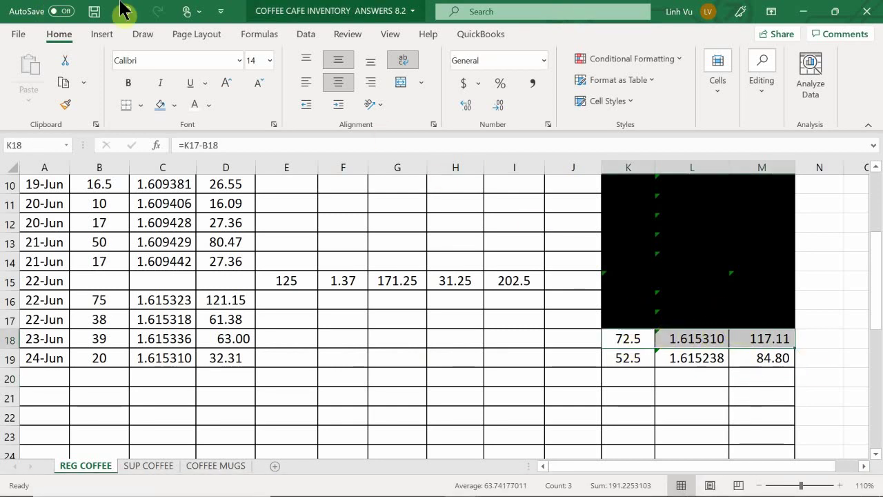
left_click(65, 104)
key("Escape")
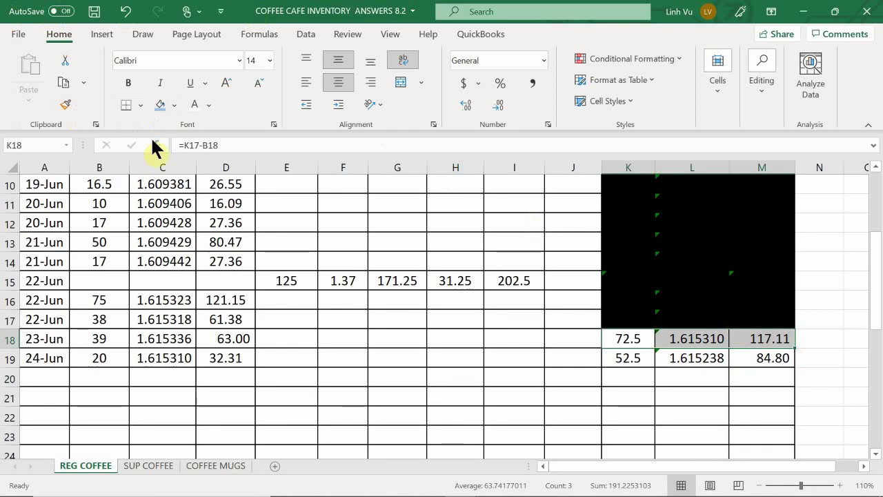
left_click(175, 104)
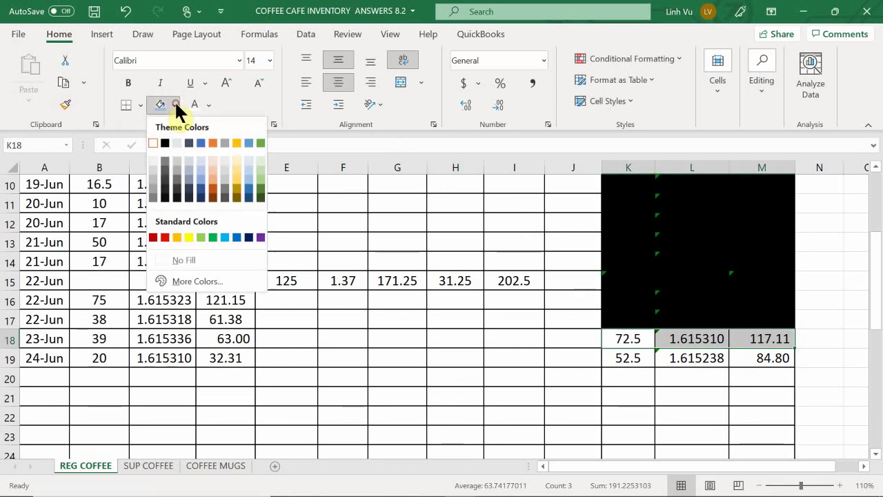
left_click(165, 142)
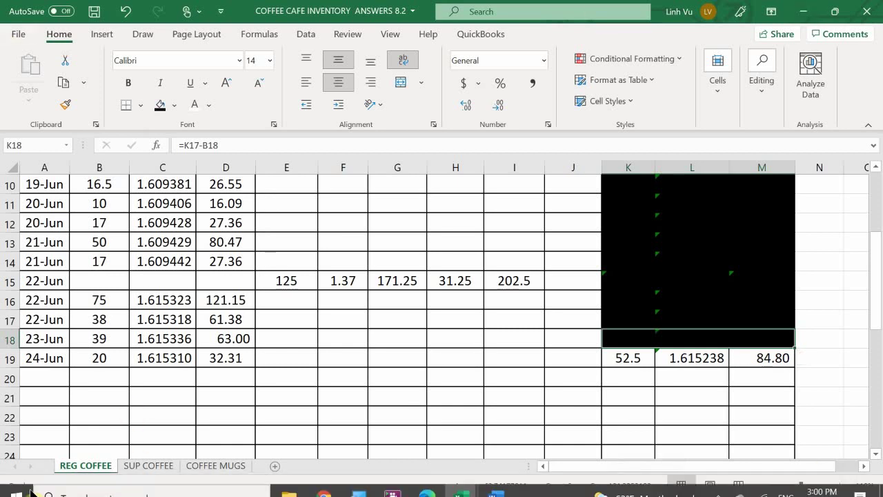
Enter the date 6/24 in A23 of the SUP COFFEE sheet, below the 23-Jun line.
left_click(136, 464)
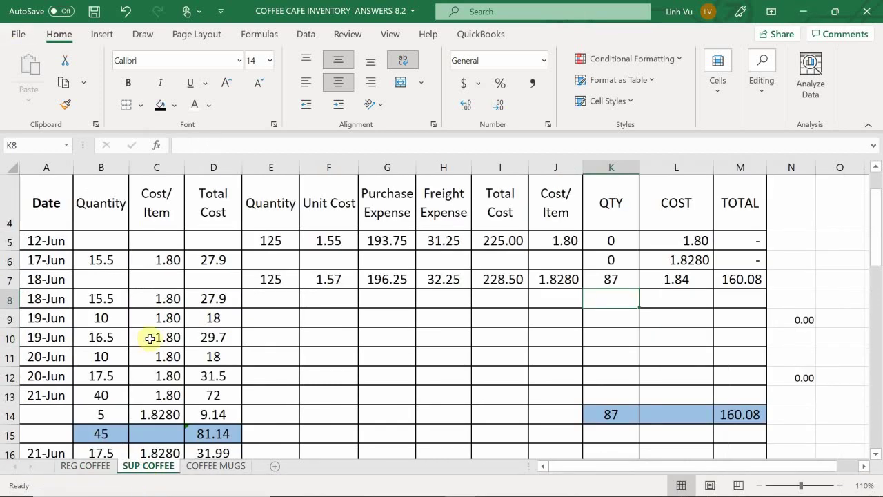
scroll(150, 338, "down", 1)
scroll(150, 338, "down", 2)
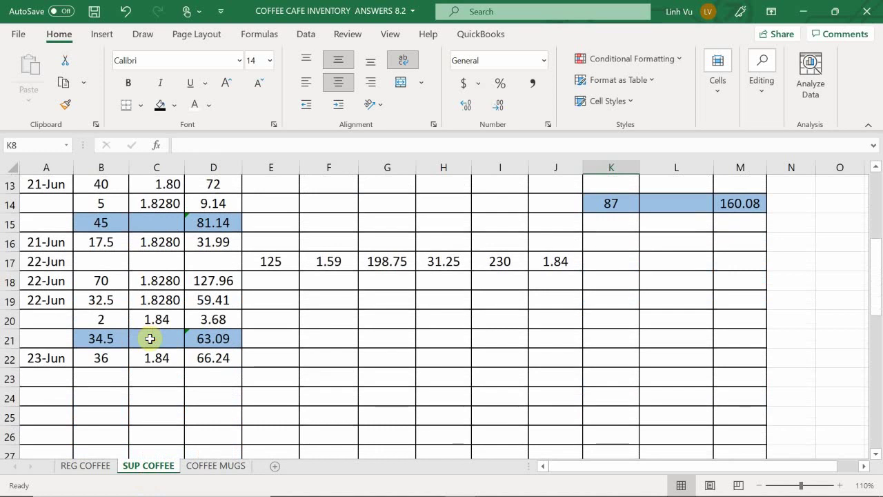
left_click(65, 374)
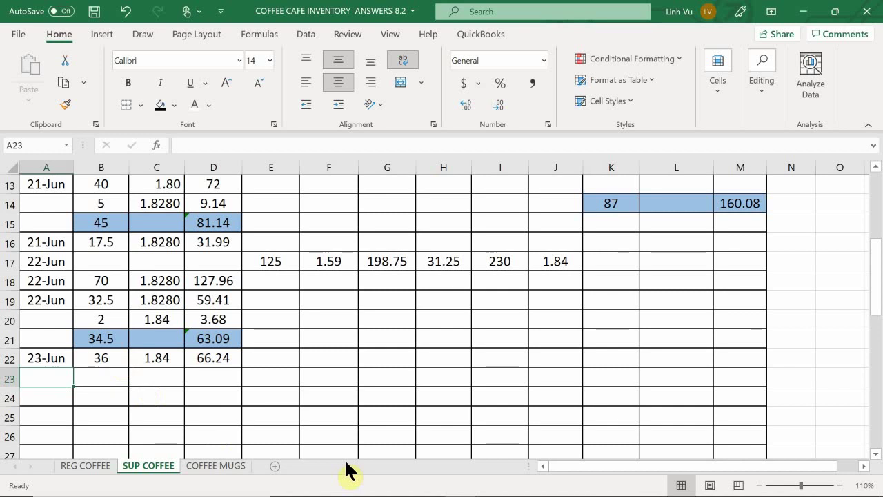
type("6/24")
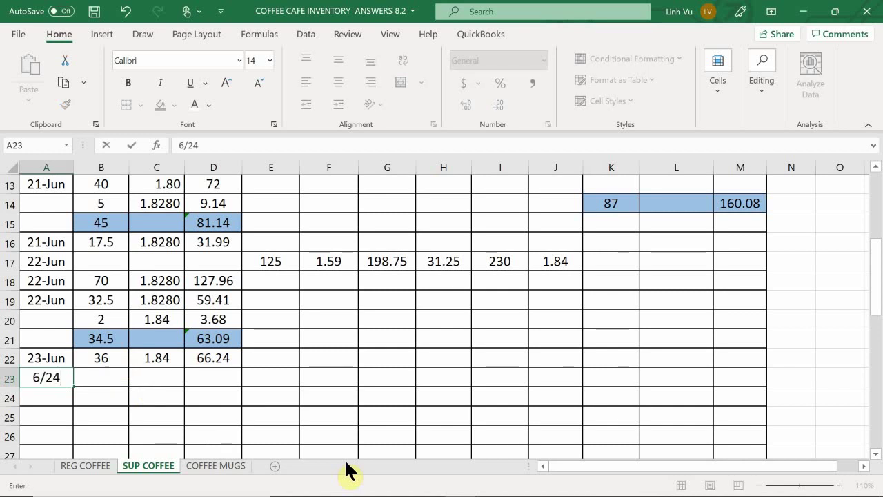
key("Return")
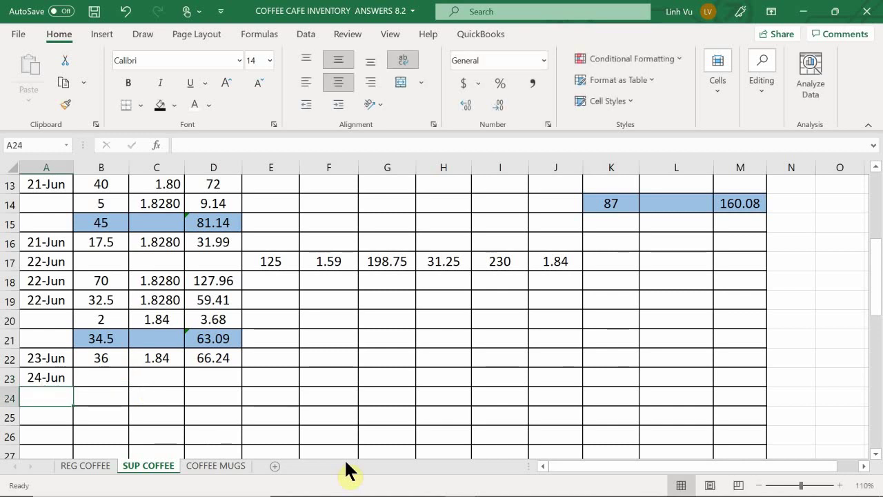
Enter 15 as the quantity sold on the 24-Jun line in B23.
key("Up")
key("Right")
type("15")
key("Return")
Link the 24-Jun cost per item in C23 to the inventory cost in L7 with =L7.
key("Right")
key("Up")
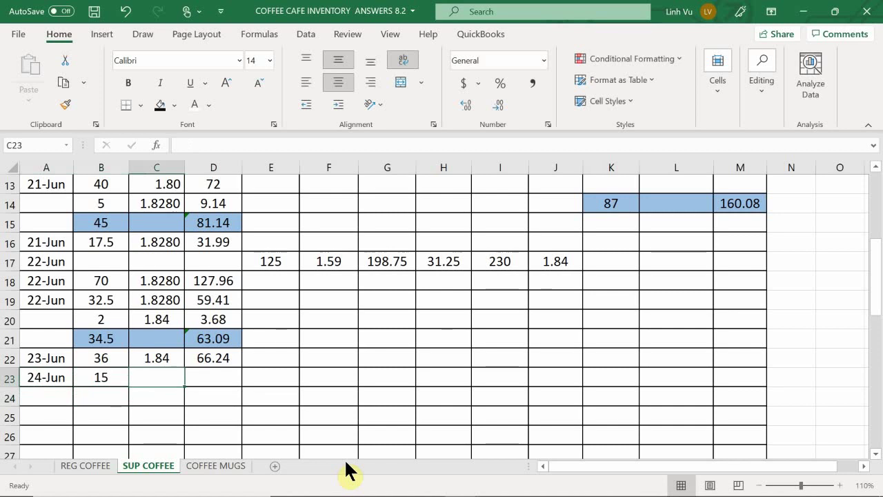
type("=")
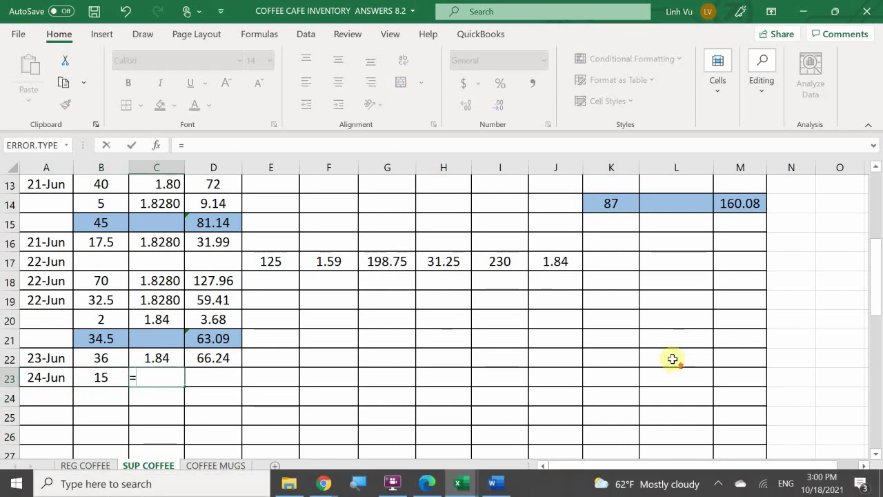
scroll(660, 325, "up", 4)
left_click(680, 336)
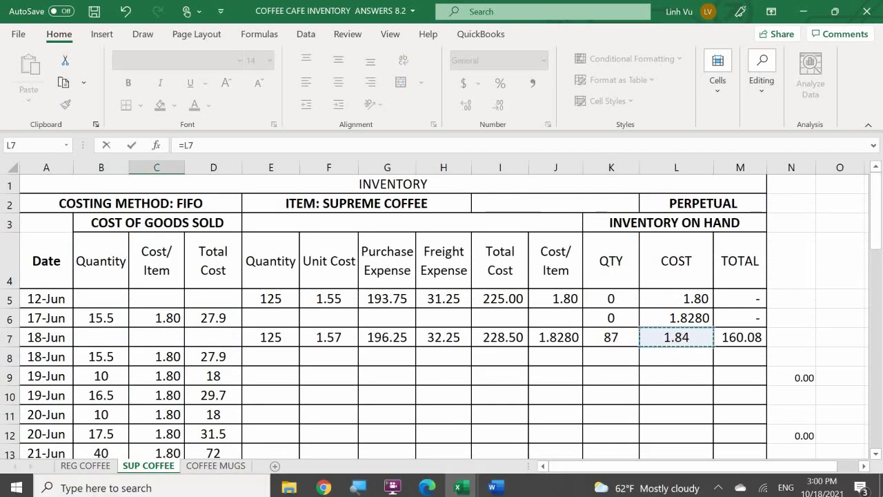
key("Return")
key("Right")
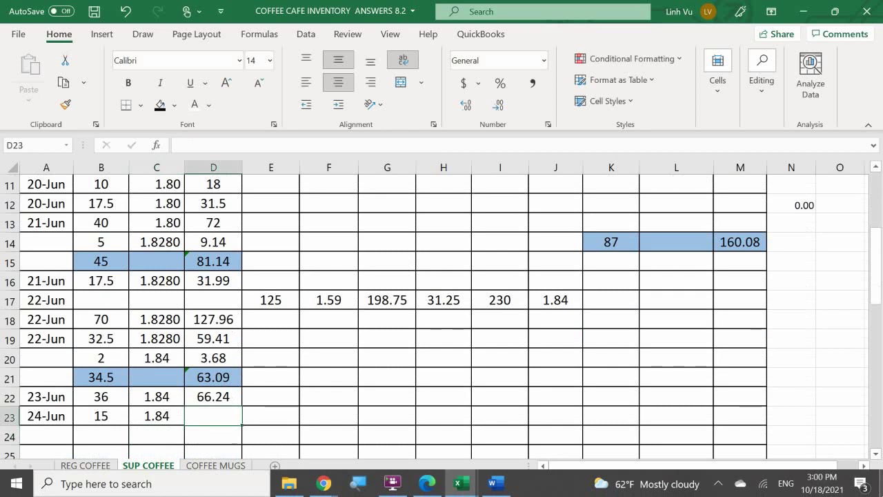
Fill the rounded total cost formula from D22 down to the 24-Jun line in D23.
key("Up")
left_click(231, 398)
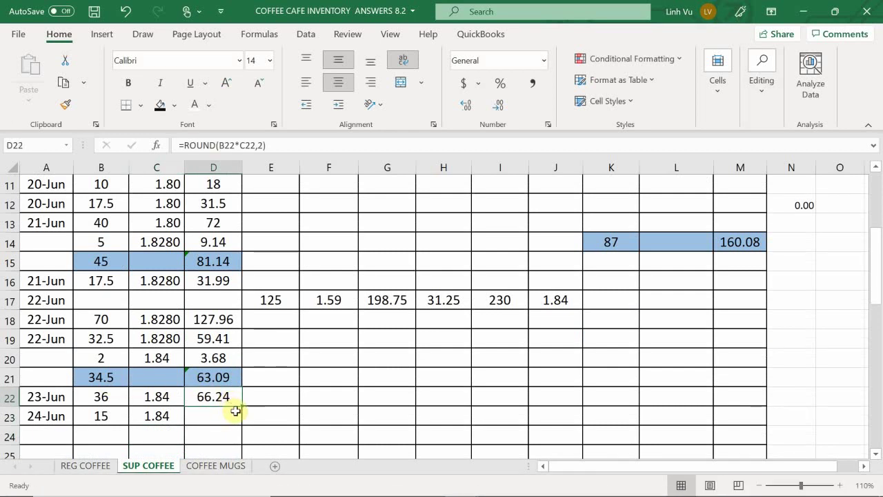
left_click_drag(242, 426, 244, 429)
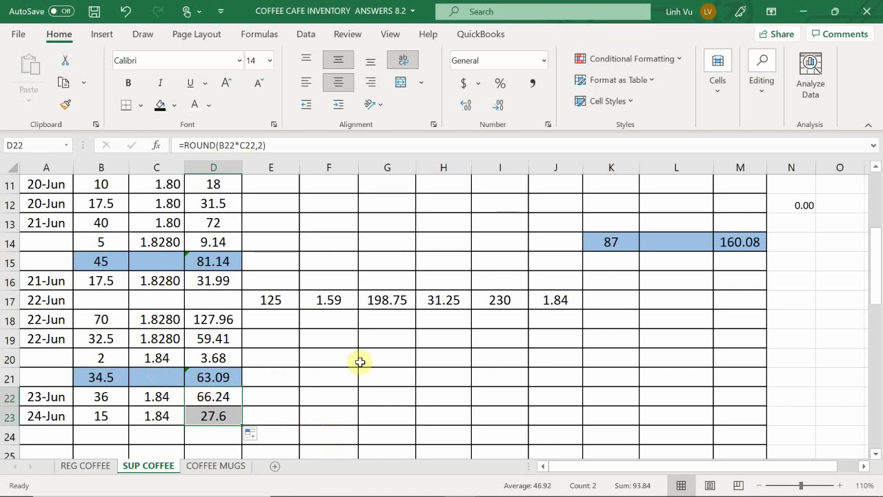
Replace the supreme coffee quantity on hand in K7 with =87-15.
scroll(514, 332, "up", 4)
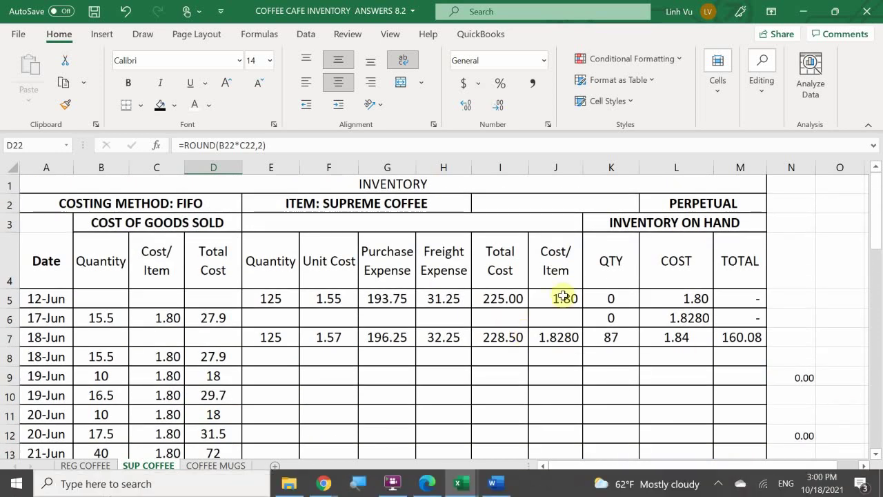
left_click(614, 338)
type("=87-15")
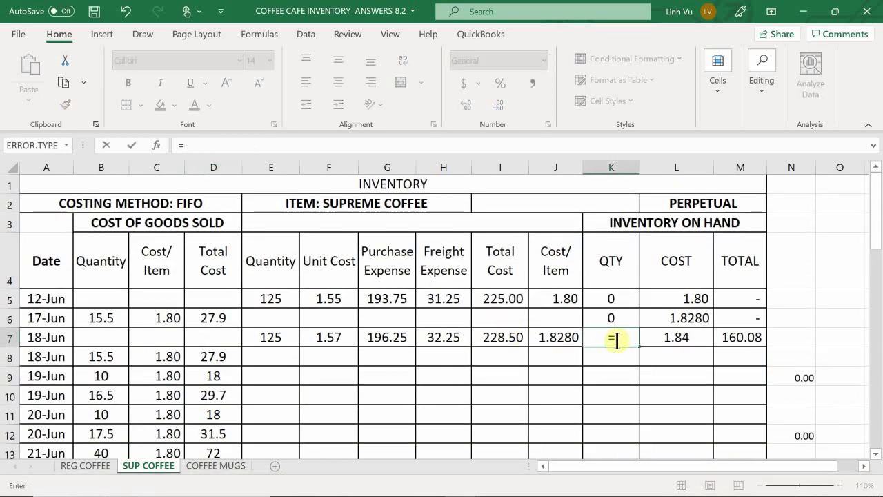
key("ctrl+Return")
key("Return")
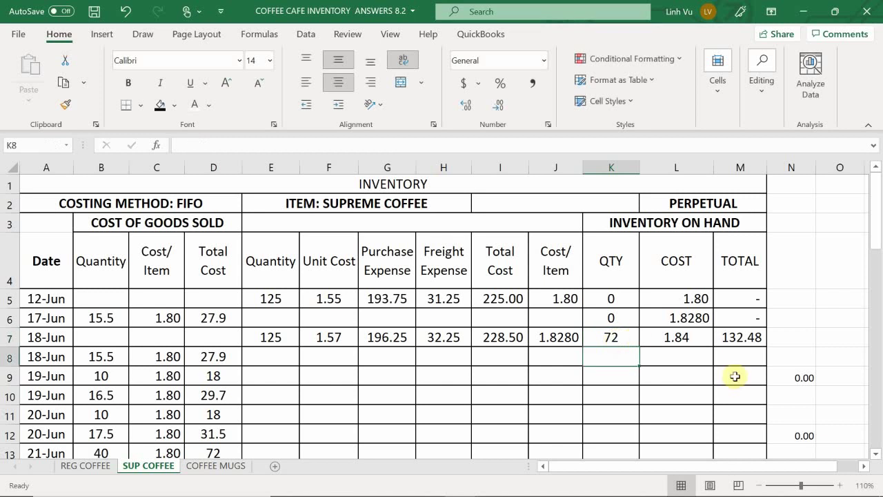
Enter 32.31 from the REG COFFEE sheet as the COGS - Regular Coffee debit in D531 of the GENERAL JOURNAL.
scroll(830, 358, "down", 1)
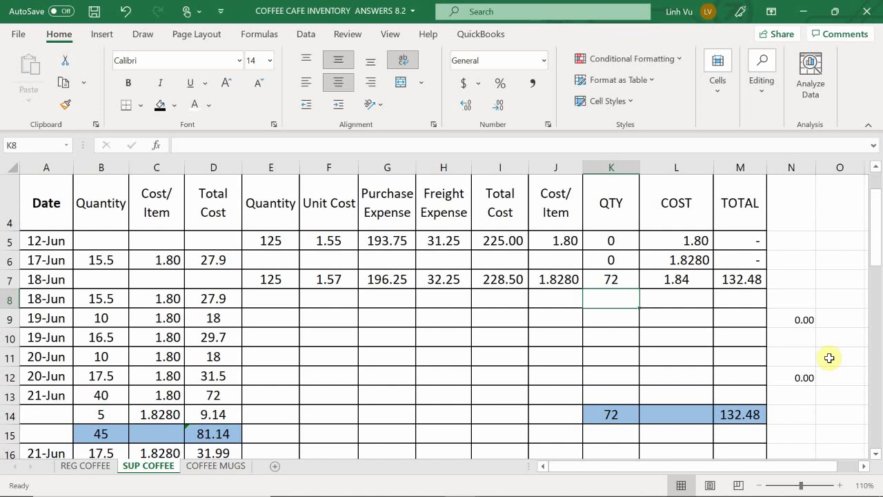
scroll(829, 359, "down", 5)
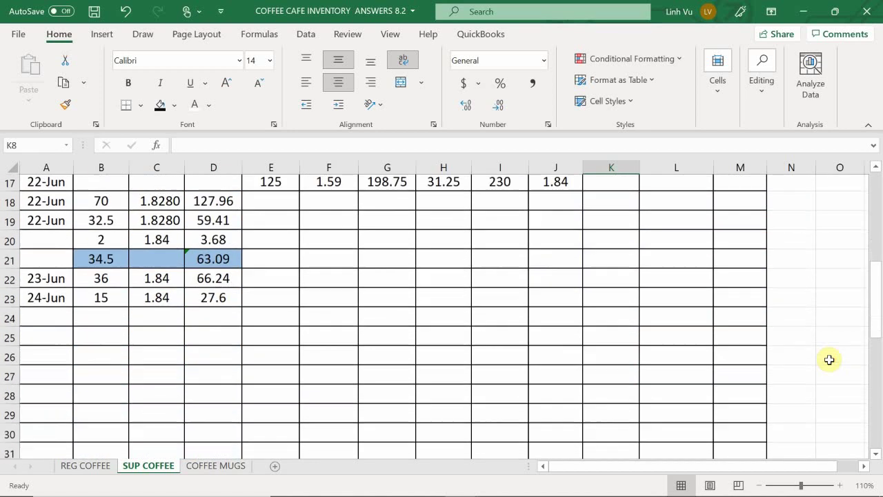
scroll(830, 359, "down", 1)
scroll(830, 360, "up", 2)
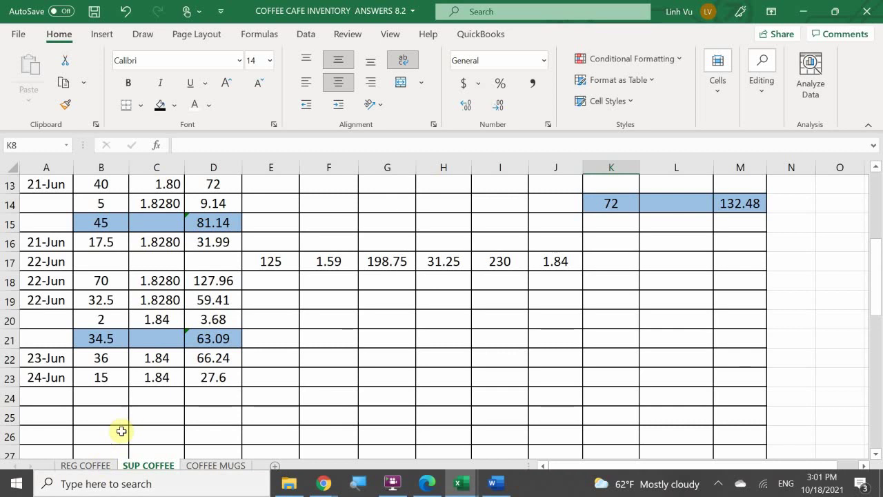
left_click(85, 469)
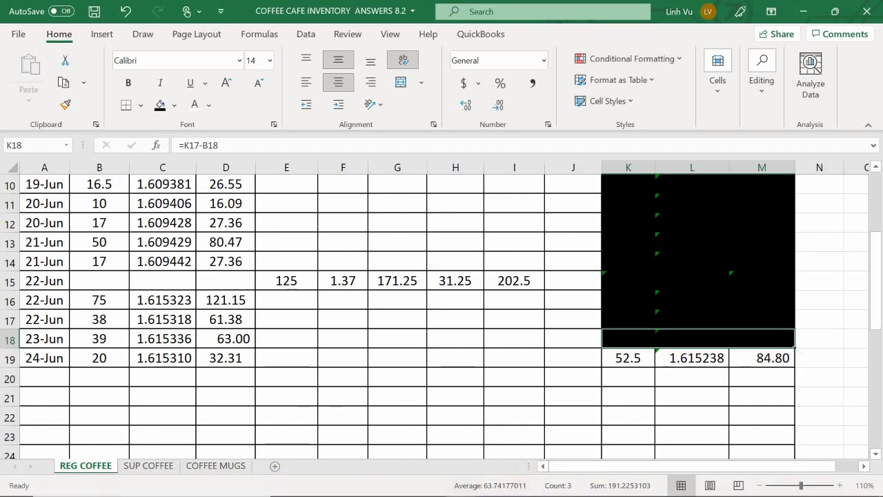
mouse_move(466, 487)
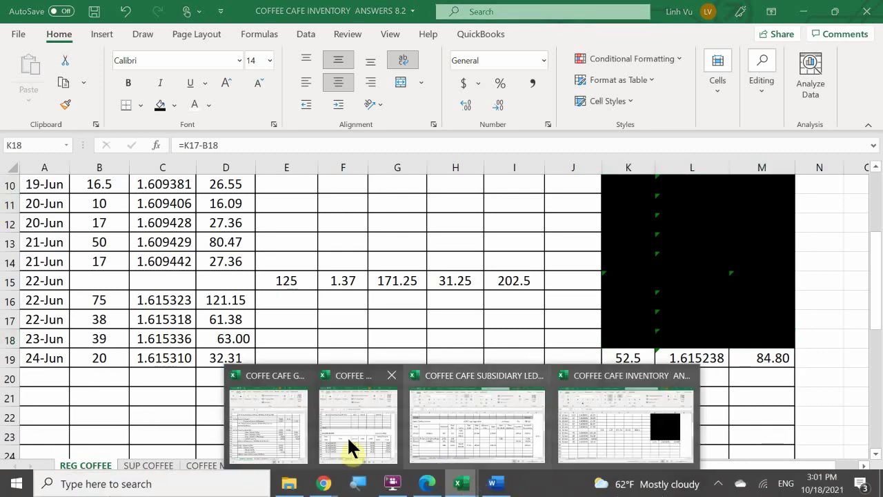
left_click(265, 437)
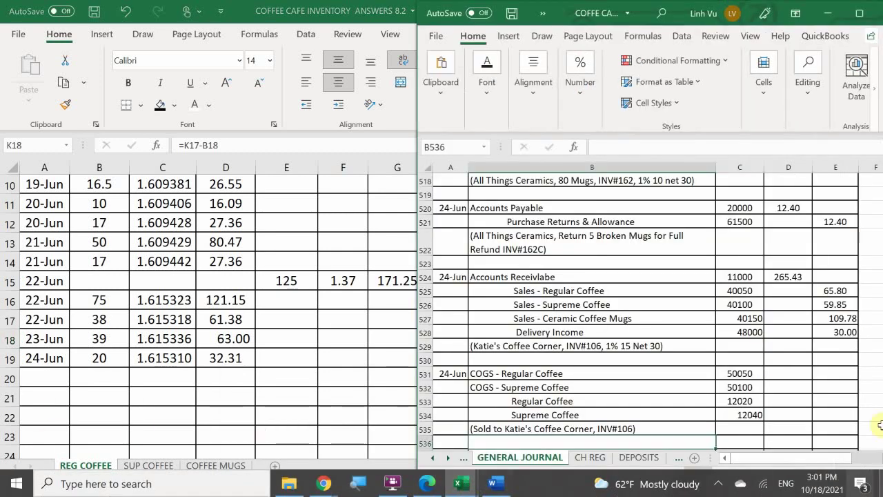
left_click(785, 374)
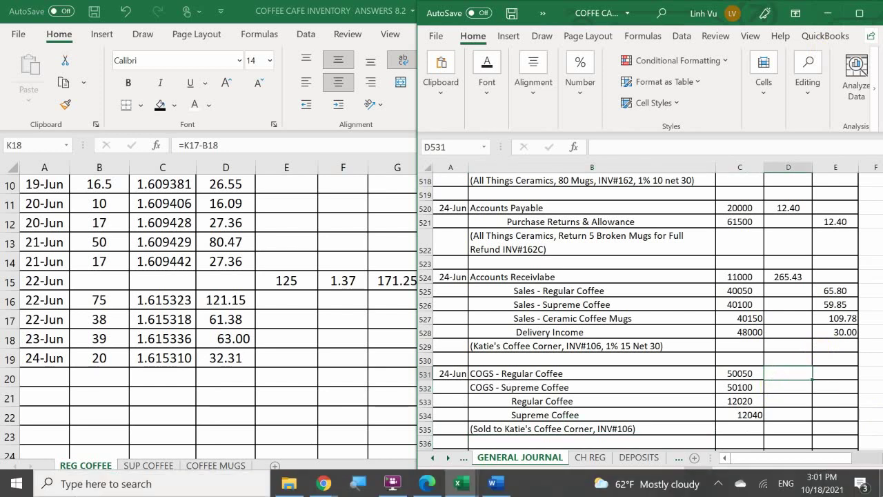
type("32.31")
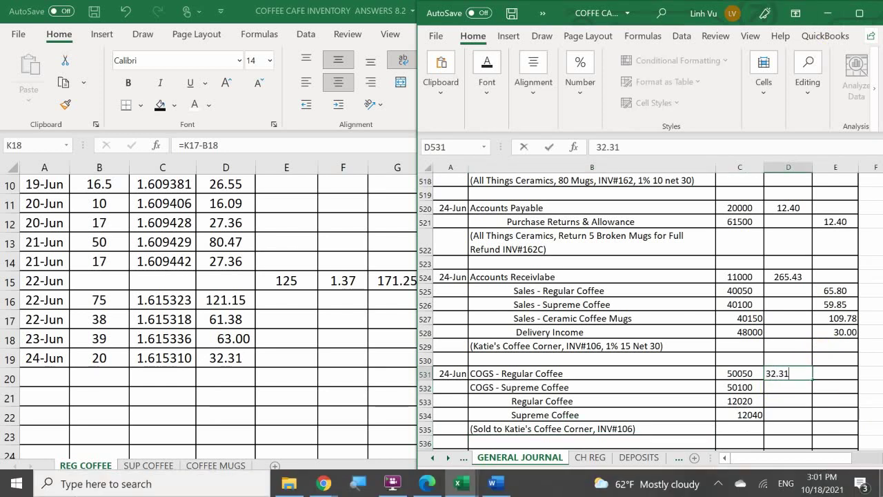
key("Return")
Enter 27.60 as the COGS - Supreme Coffee debit in D532.
key("Return")
key("Right")
key("Up")
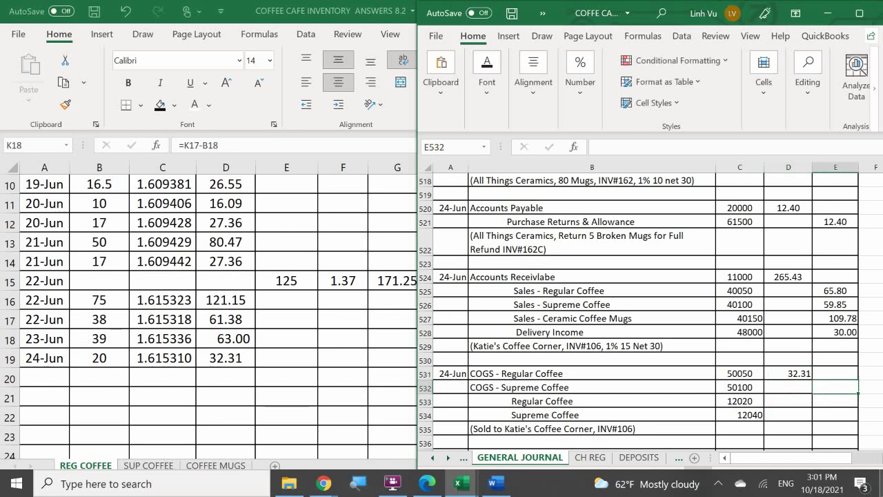
key("Left")
type("27.60")
key("Return")
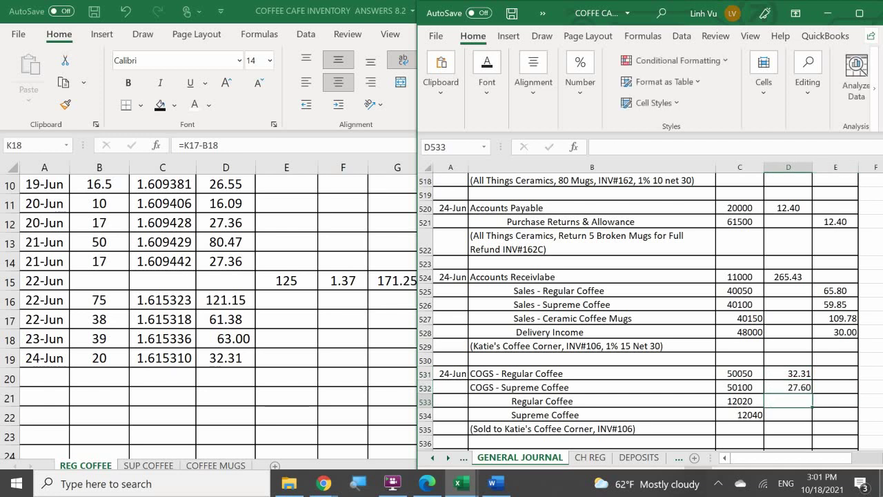
Credit Regular Coffee in E533 by linking it to the matching COGS debit with =D531.
key("Right")
type("=")
key("Up")
key("Up")
key("Left")
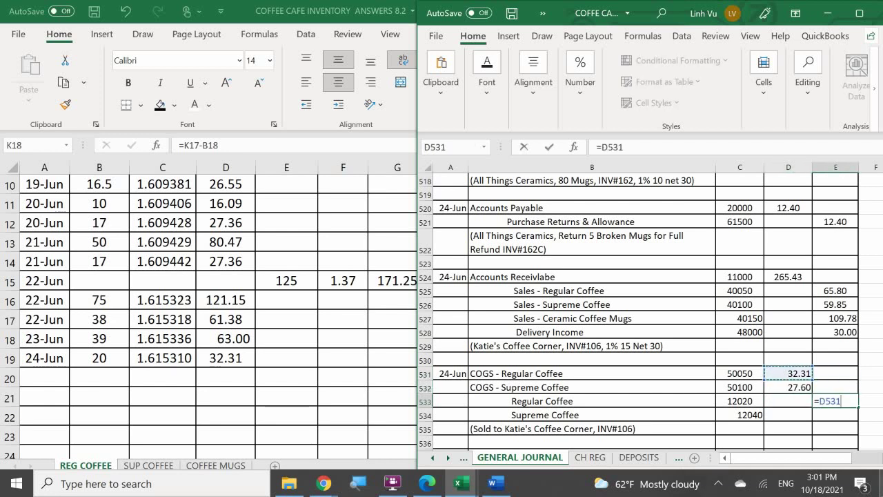
key("Return")
Credit Supreme Coffee in E534 by linking it to the matching COGS debit with =D532.
type("=")
key("Up")
key("Up")
key("Left")
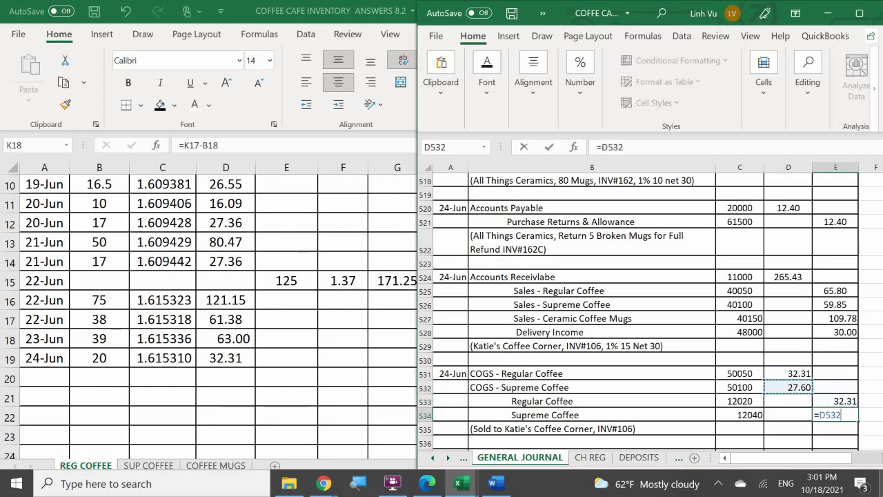
key("Return")
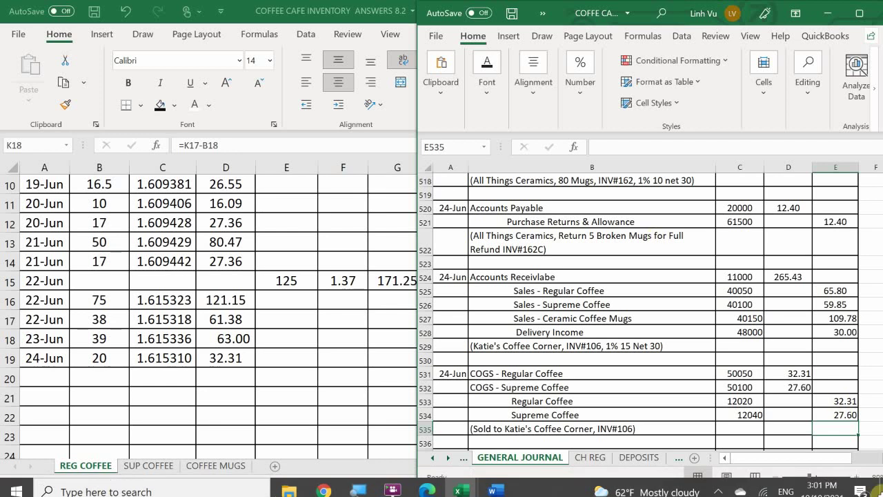
left_click(629, 384)
scroll(629, 384, "down", 3)
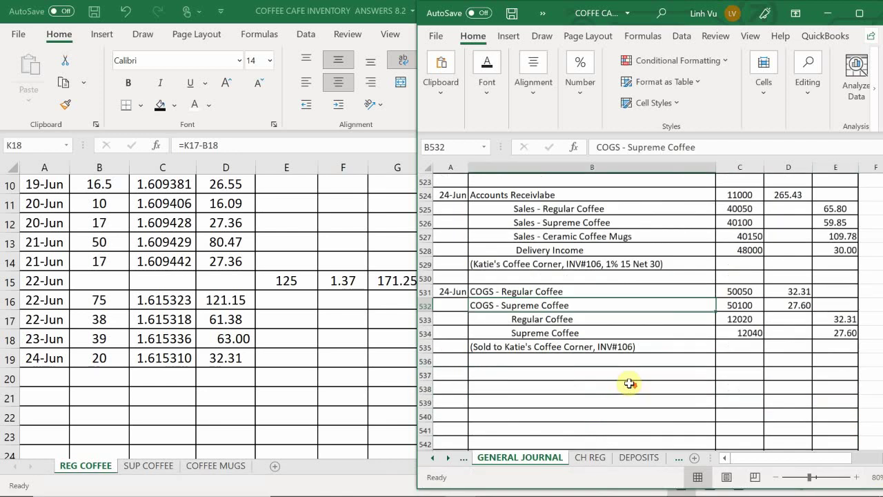
scroll(629, 383, "up", 2)
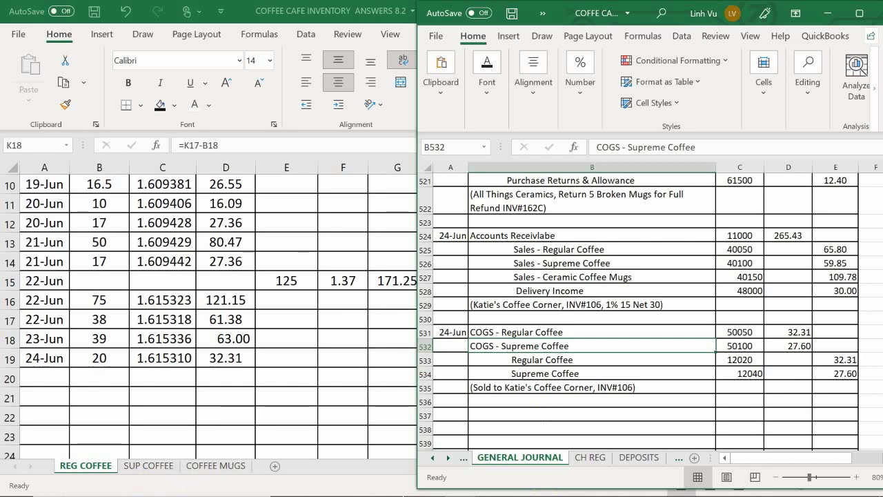
Switch to the ledger workbook and open the COGS – Regular Coffee account on its COGS sheet.
mouse_move(394, 485)
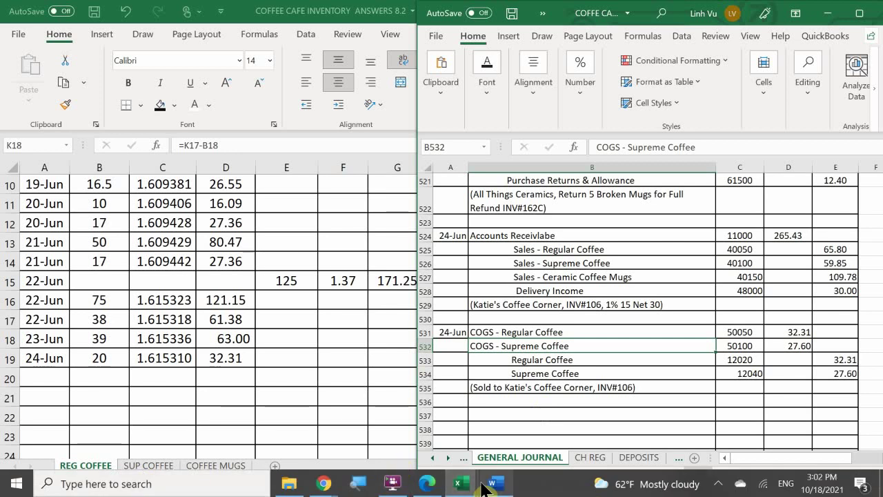
mouse_move(457, 483)
left_click(371, 437)
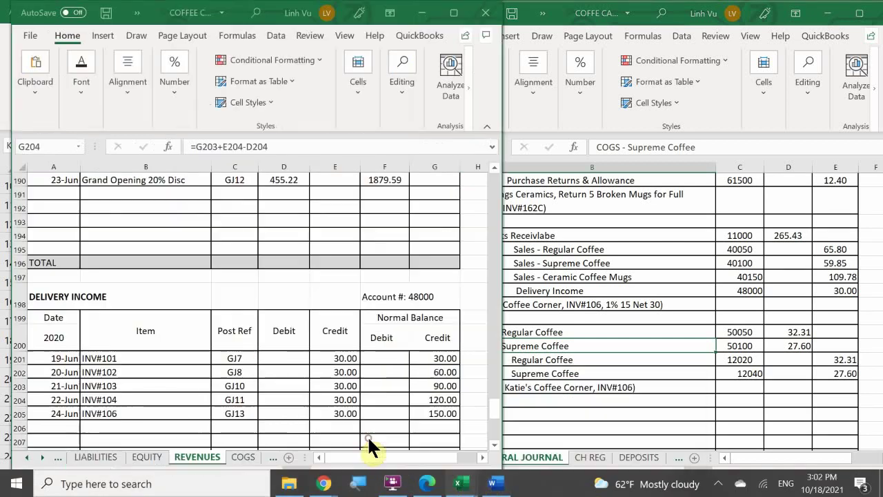
left_click_drag(435, 400, 442, 413)
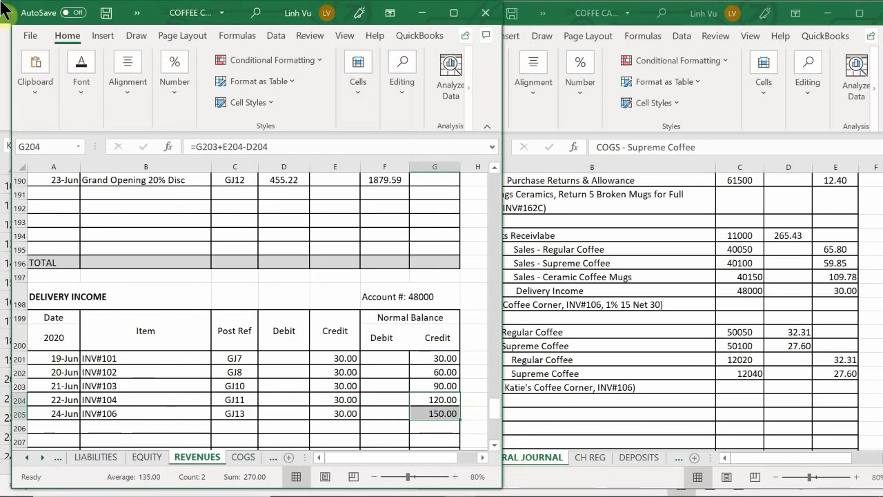
left_click(243, 458)
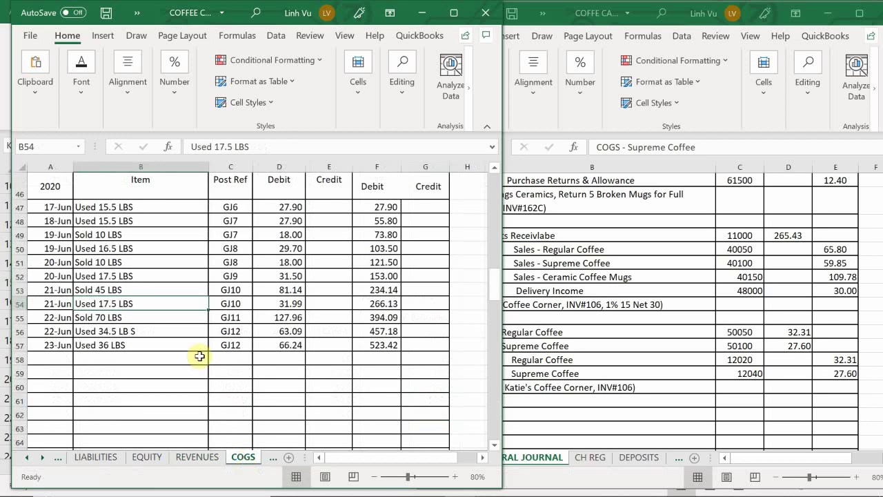
scroll(132, 331, "up", 15)
scroll(76, 269, "down", 5)
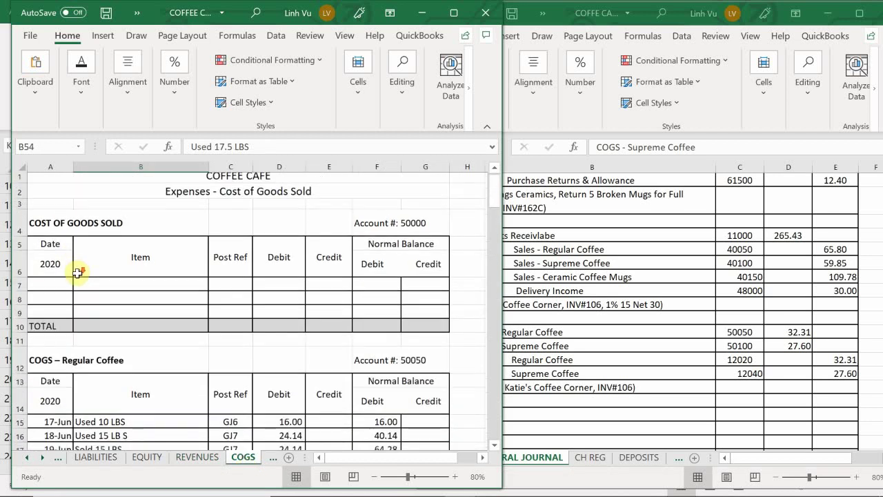
scroll(79, 291, "up", 1)
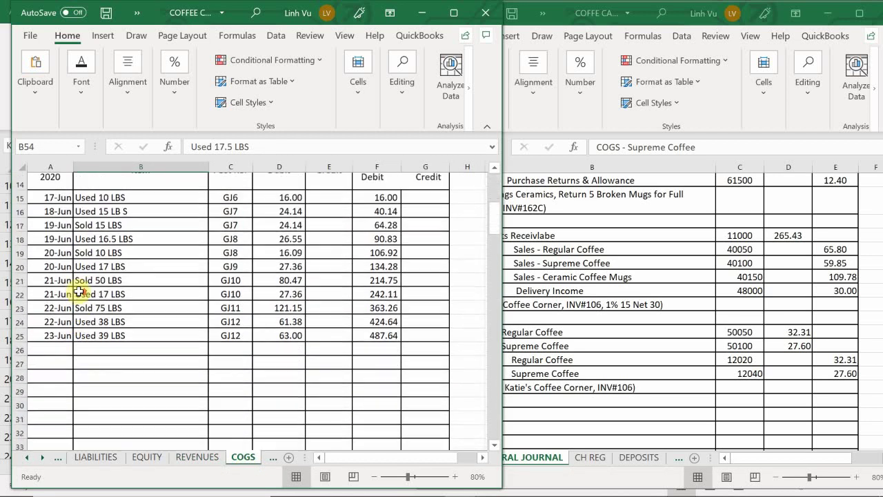
Enter the date 6/24 in A26, on the first empty line of the COGS – Regular Coffee account.
left_click(48, 374)
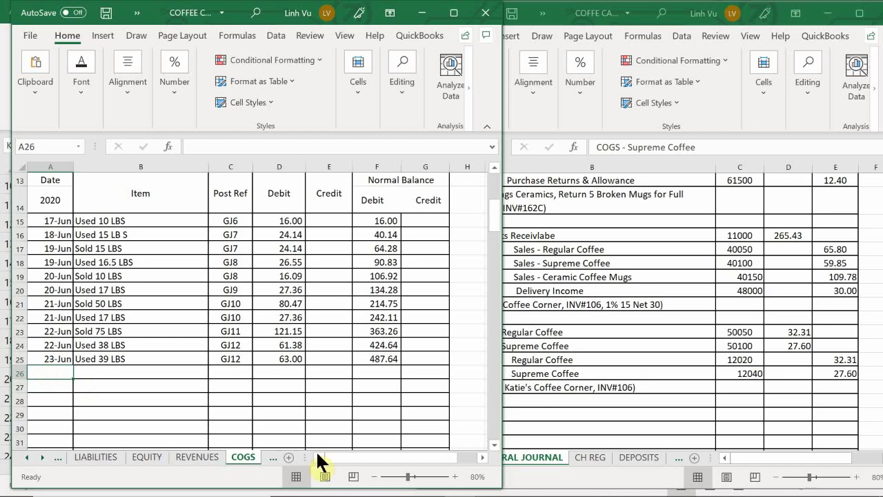
type("6/")
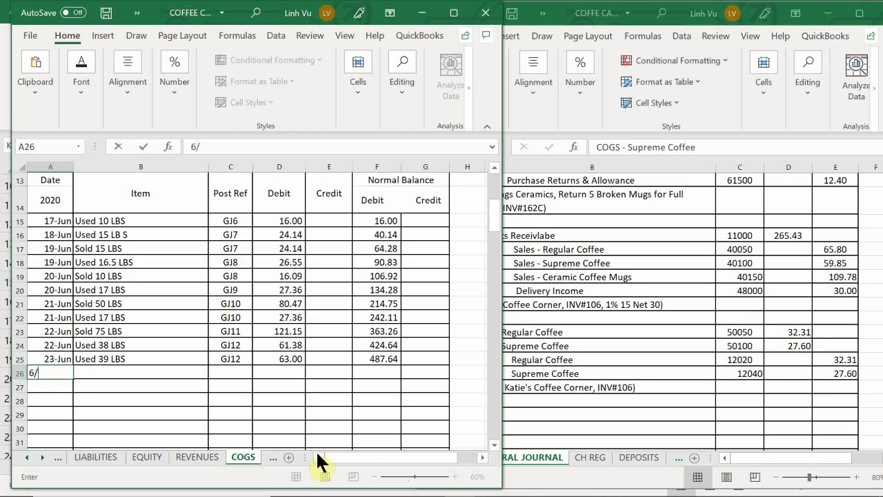
type("24")
key("Return")
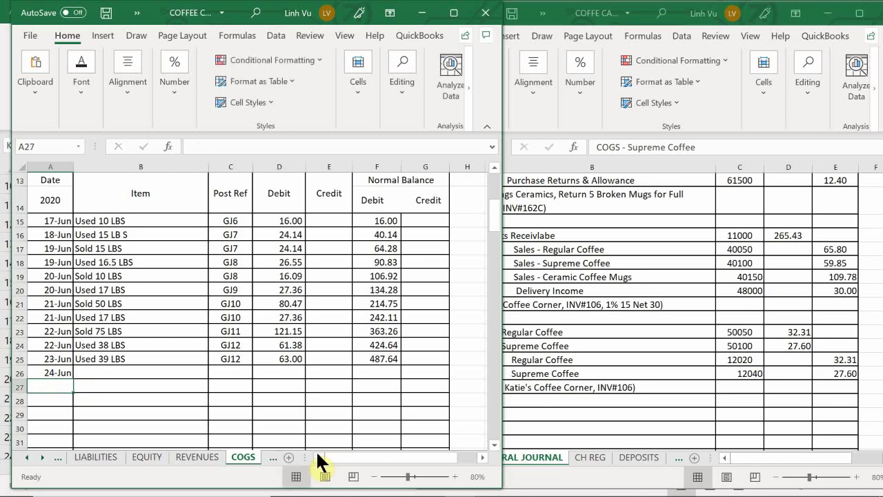
key("Up")
key("Right")
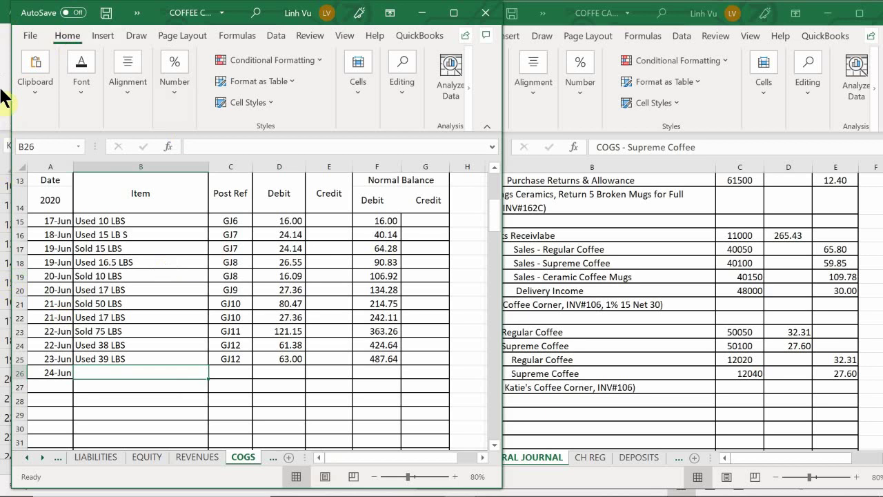
scroll(109, 319, "up", 1)
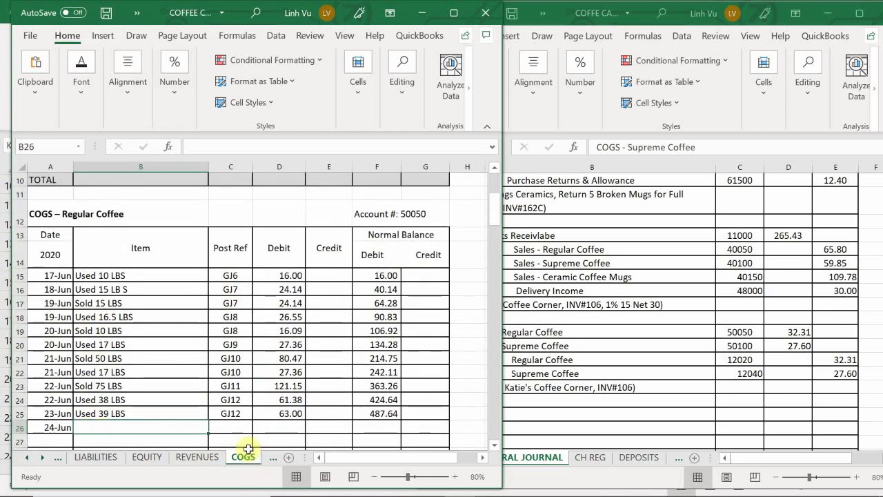
Describe the 24 June line of the COGS – Regular Coffee account as Sold 20 LBS in B26.
scroll(89, 233, "up", 3)
scroll(89, 217, "down", 4)
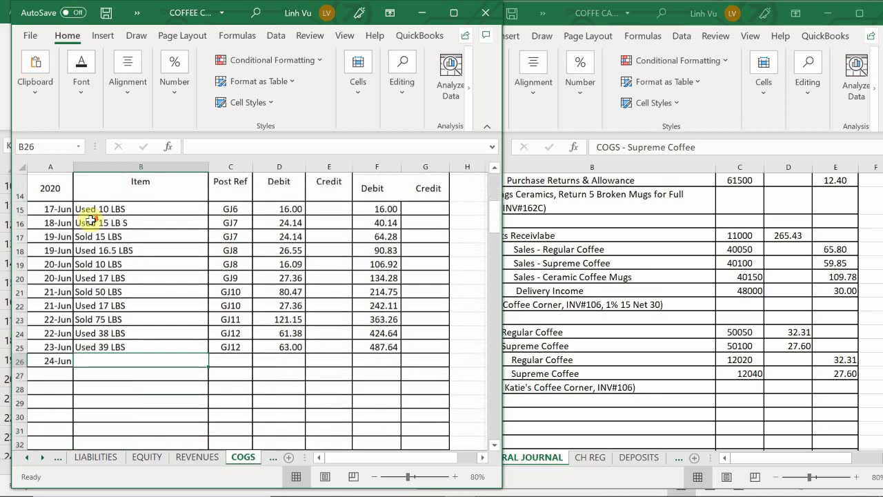
scroll(91, 219, "down", 2)
scroll(62, 257, "up", 2)
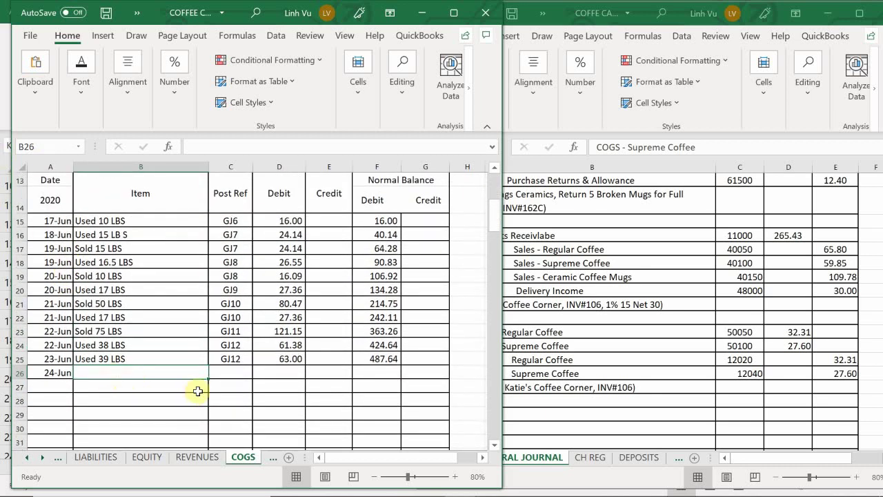
type("Sol")
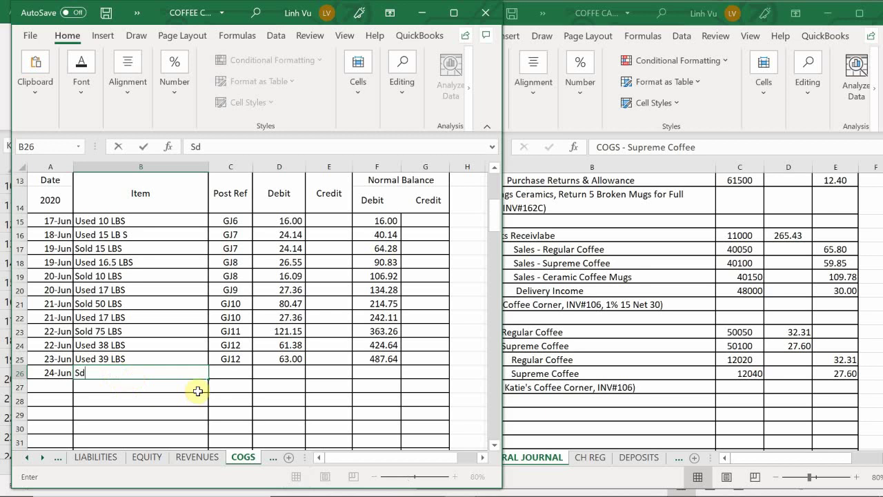
key("BackSpace")
key("BackSpace")
key("BackSpace")
type("S")
type("old")
type(" 20")
type(" LV")
key("BackSpace")
type("BS")
key("Tab")
Enter post reference GJ13 and a debit of 32.31 on row 26 of the COGS – Regular Coffee account.
type("GK")
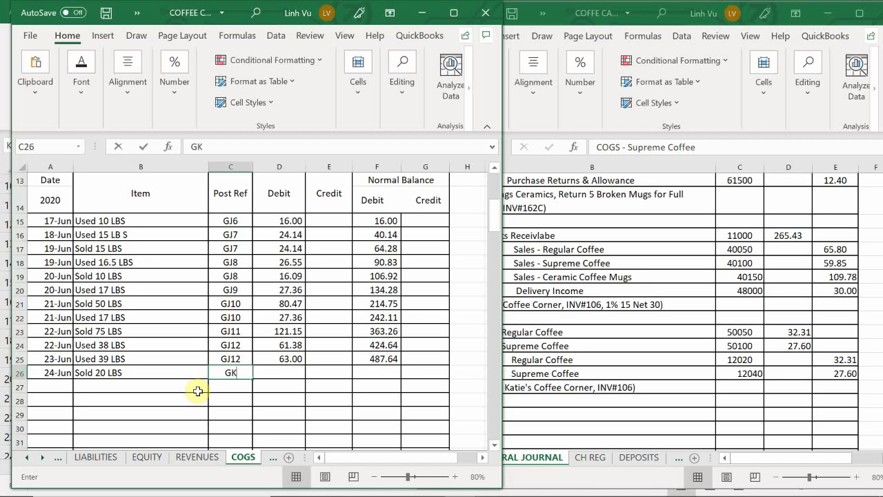
key("BackSpace")
type("J")
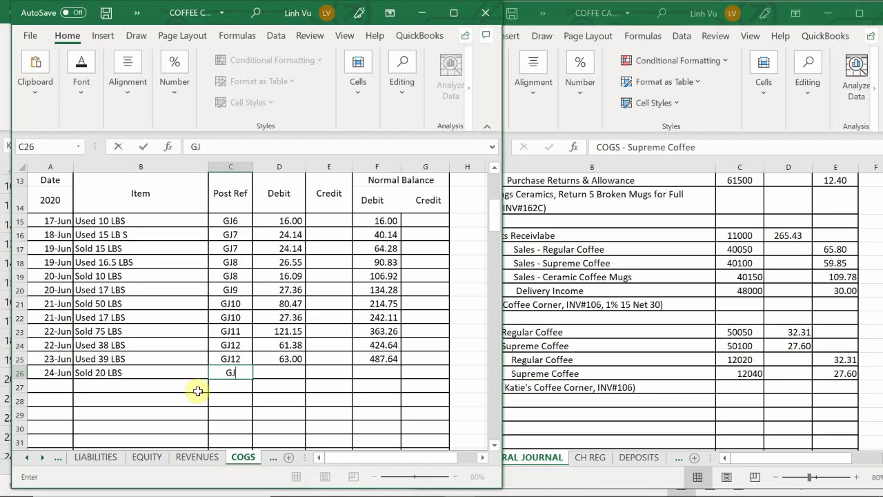
type("13")
key("Tab")
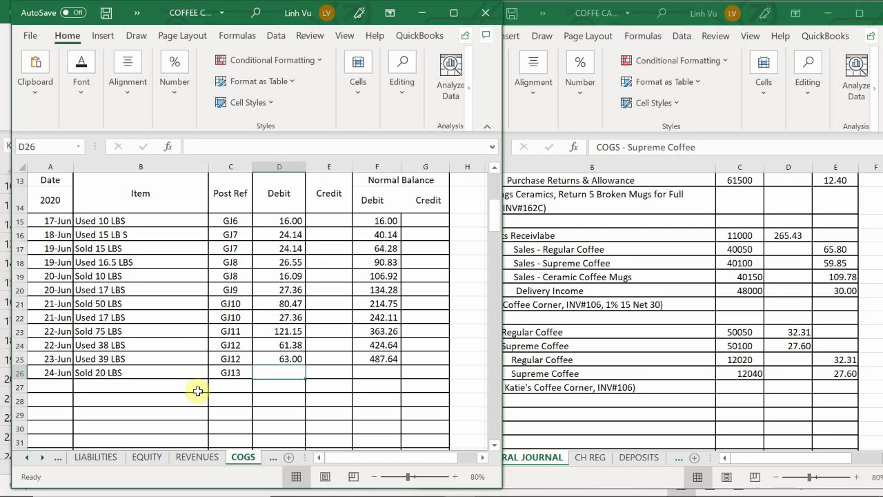
type("32.31")
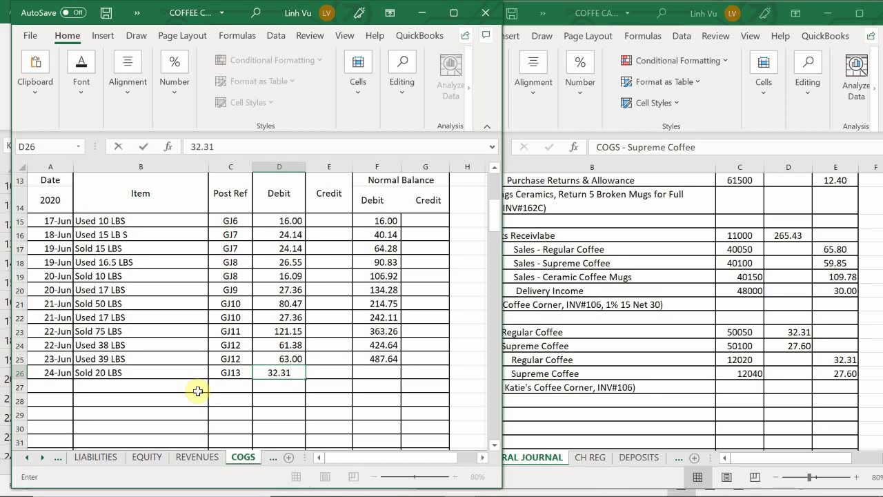
key("Return")
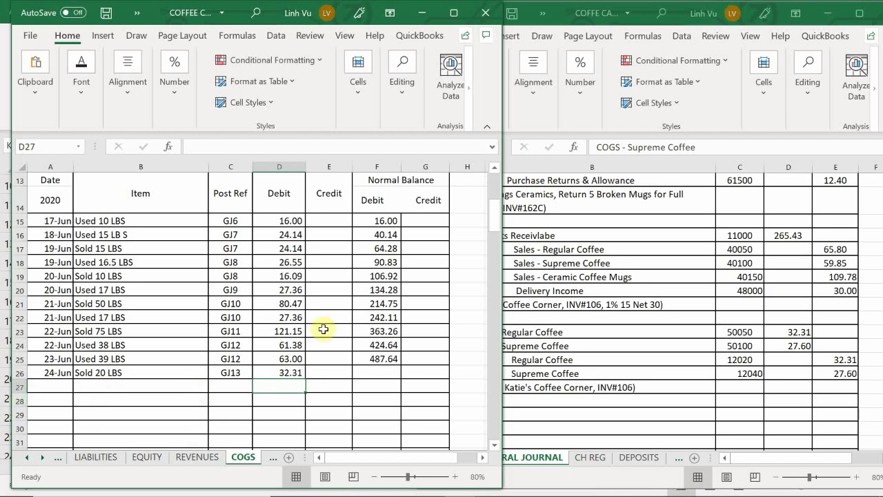
Extend the running debit balance formula of COGS – Regular Coffee from F25 down to F26.
left_click(383, 377)
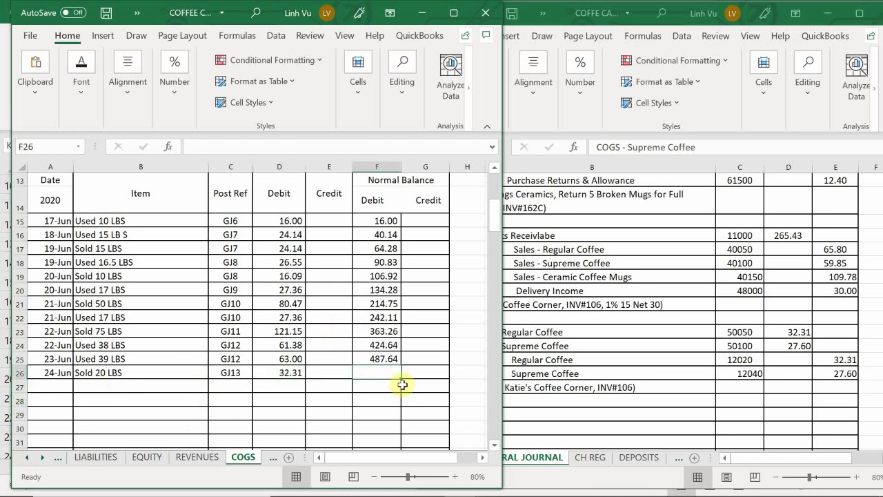
type("=")
key("Escape")
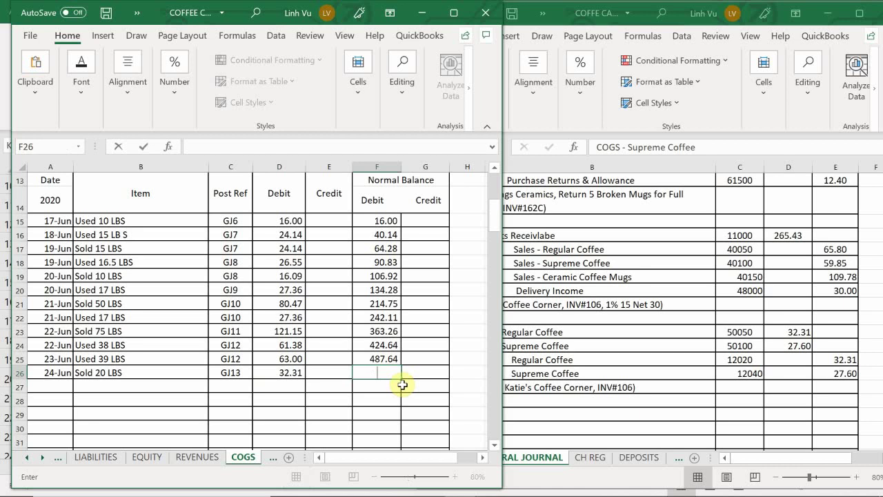
scroll(389, 366, "up", 1)
left_click(383, 414)
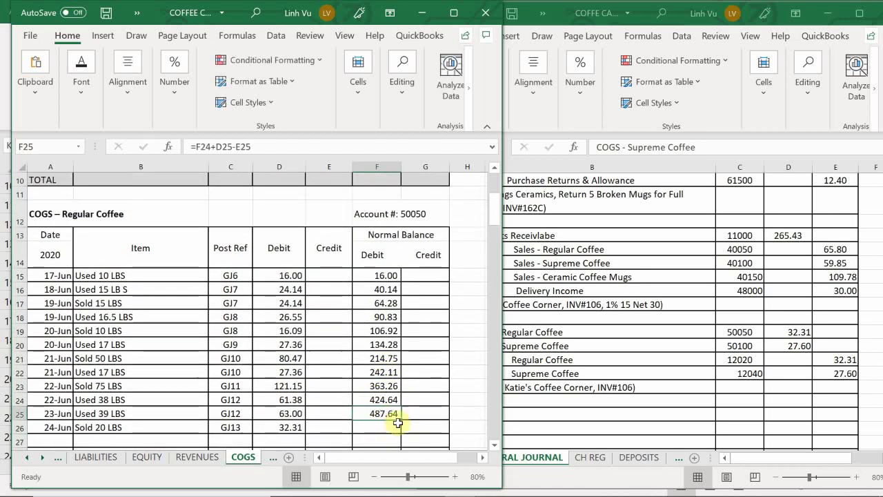
left_click_drag(401, 420, 404, 431)
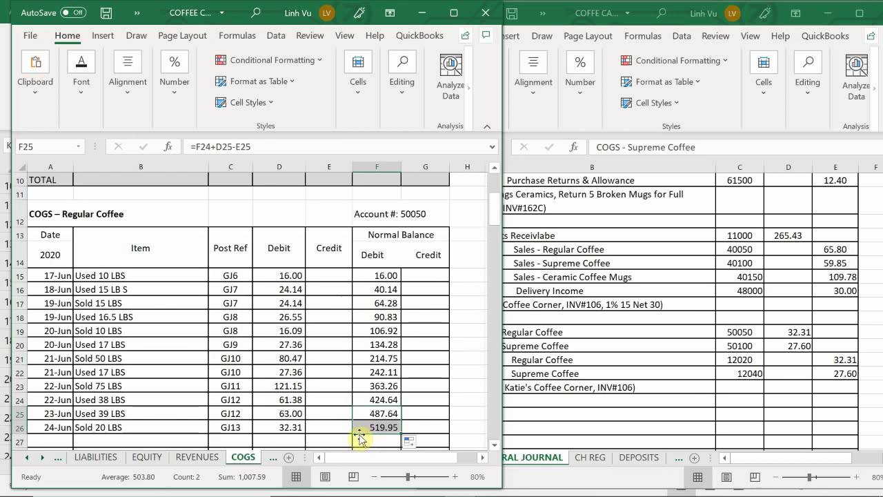
Enter the date 6/24 in A58, on the first empty line of the COGS – Supreme Coffee account.
scroll(361, 430, "down", 1)
scroll(361, 428, "down", 1)
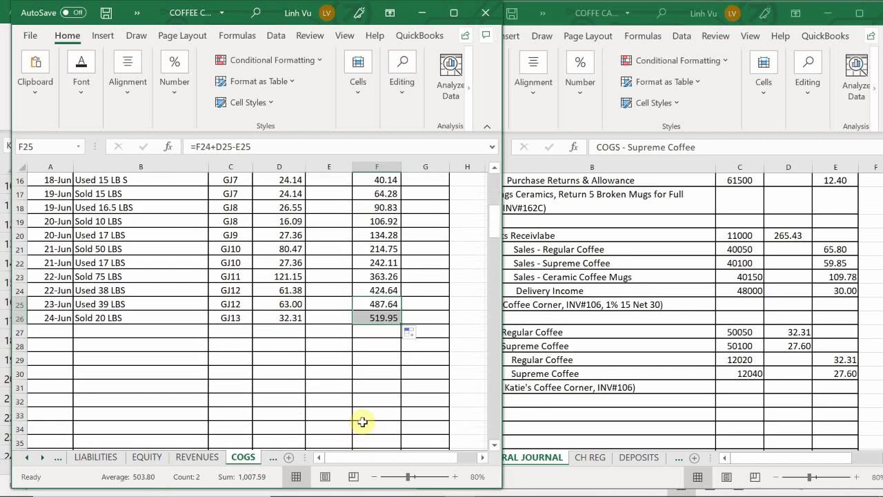
scroll(201, 357, "down", 2)
scroll(178, 349, "down", 9)
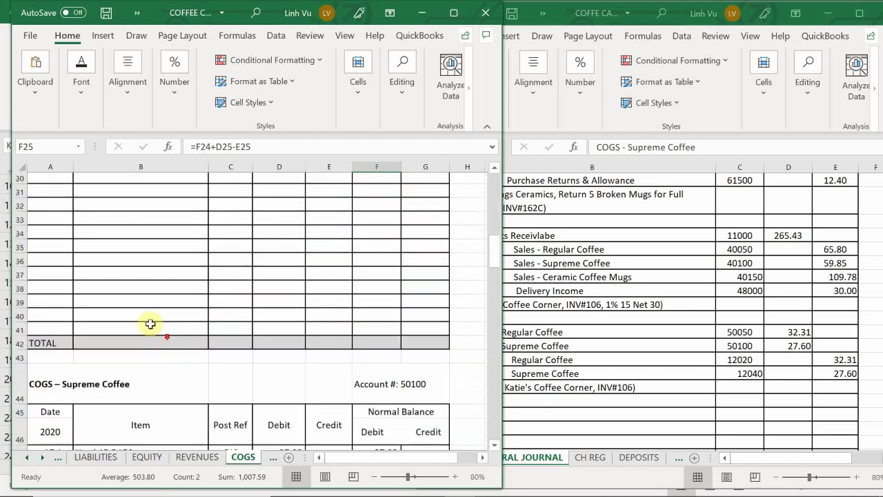
scroll(74, 371, "up", 2)
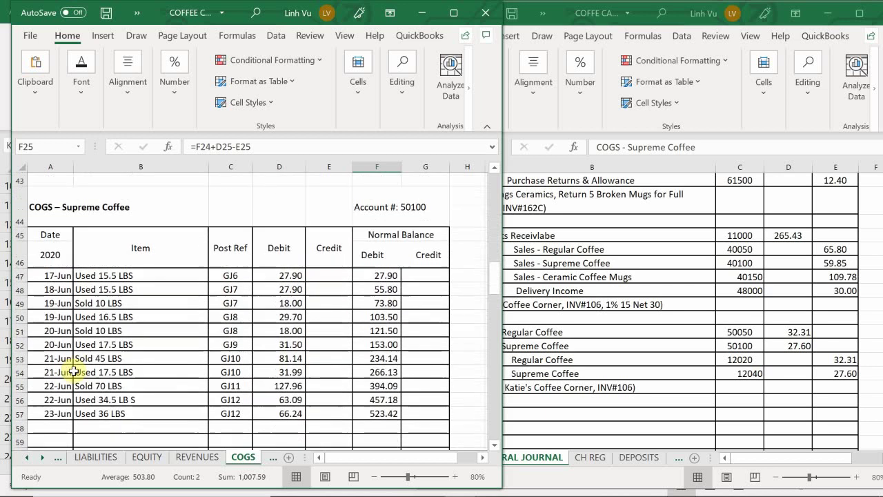
left_click(48, 427)
type("6/")
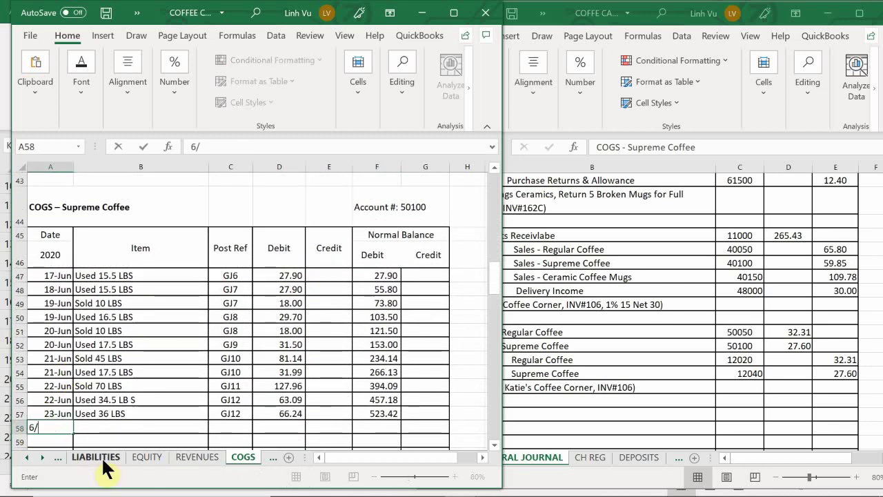
type("24")
key("Return")
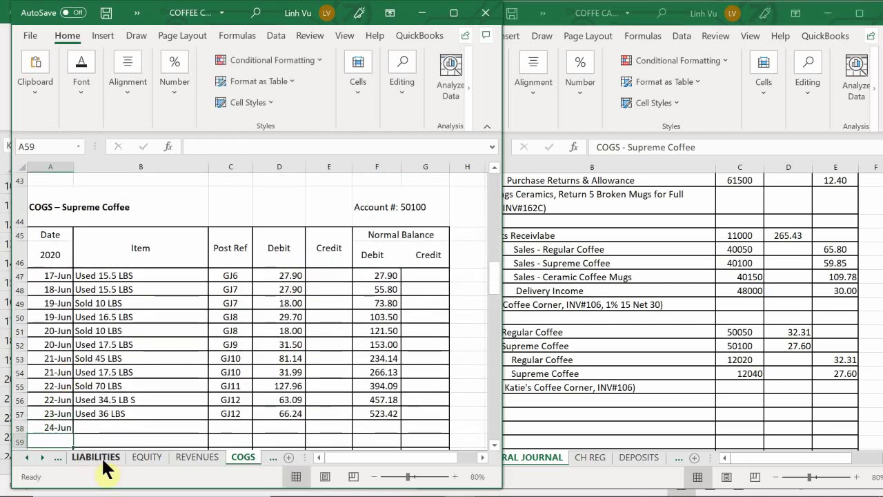
Describe the 24 June COGS – Supreme Coffee line as Sold 15 LBS in B58, with post reference GJ13 in C58.
key("Up")
key("Right")
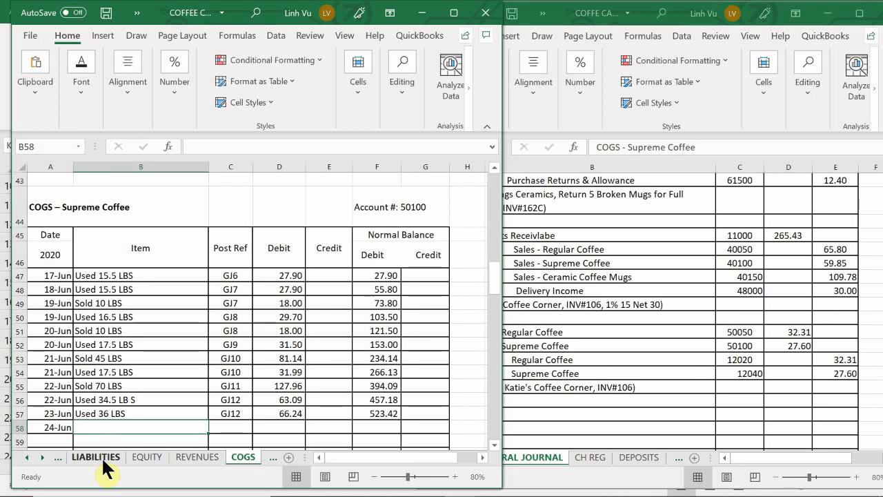
type("Sold")
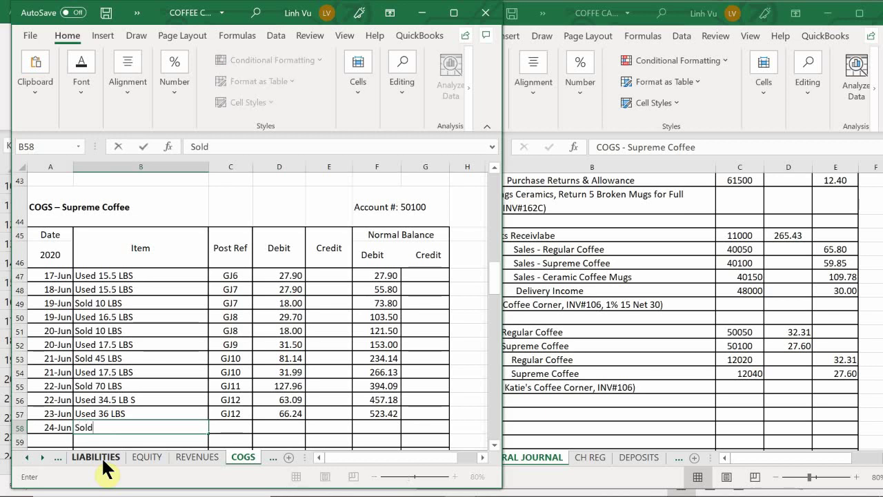
type(" 15 LBS")
key("Tab")
type("G")
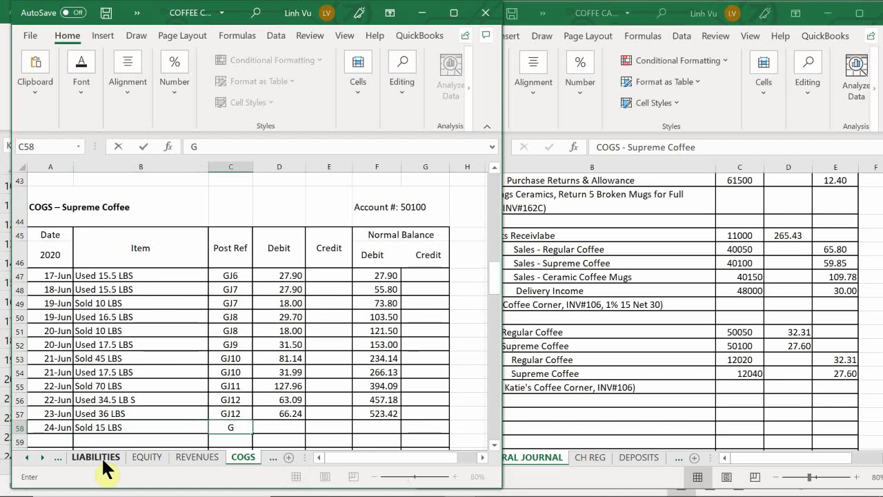
type("J13")
key("Tab")
Enter a debit of 27.60 in D58 and extend the running balance formula from F57 down to F58.
type("27.60")
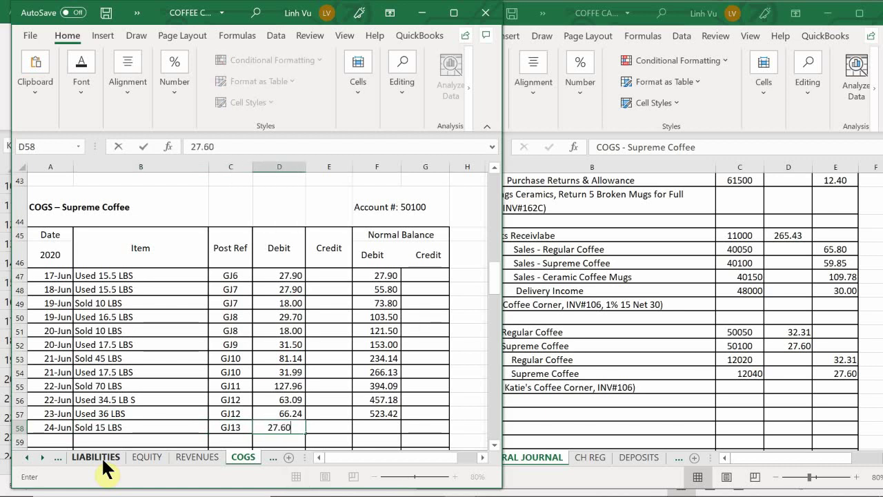
key("Return")
key("Tab")
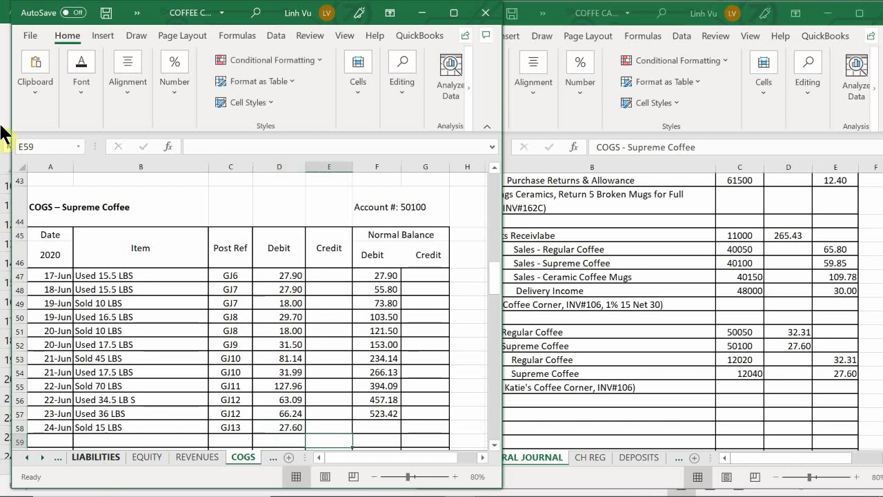
left_click(367, 415)
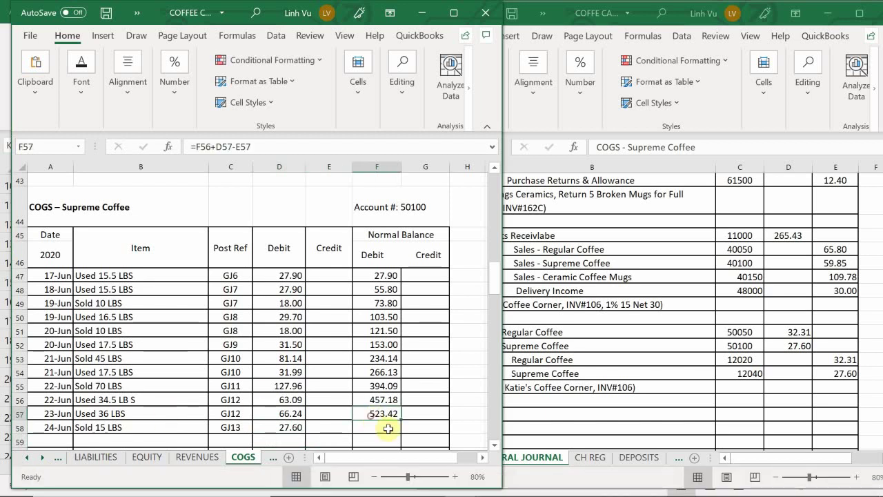
left_click_drag(400, 420, 401, 436)
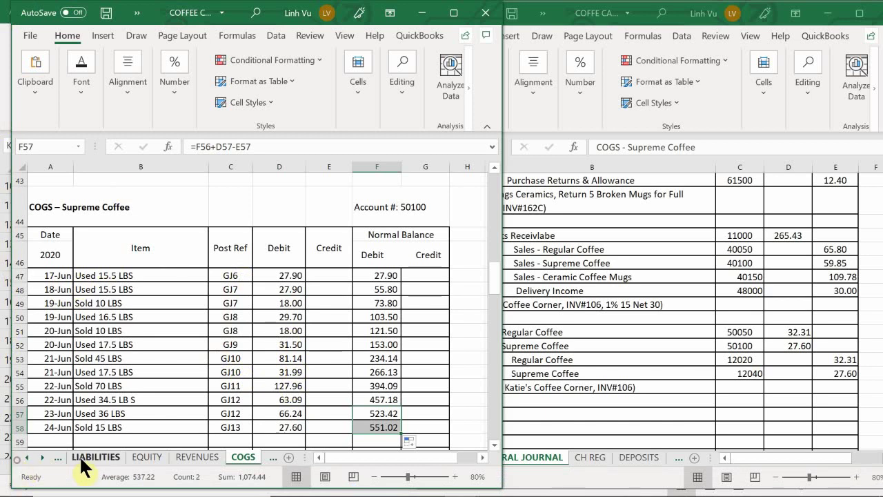
Open the Regular Coffee account on the ASSETS sheet and enter the date 6/24 in A222, its first empty line.
left_click(23, 458)
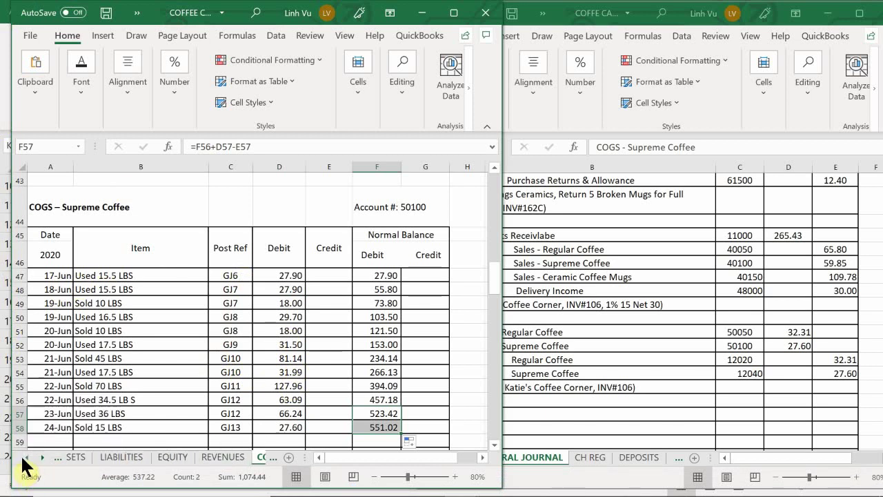
left_click(91, 459)
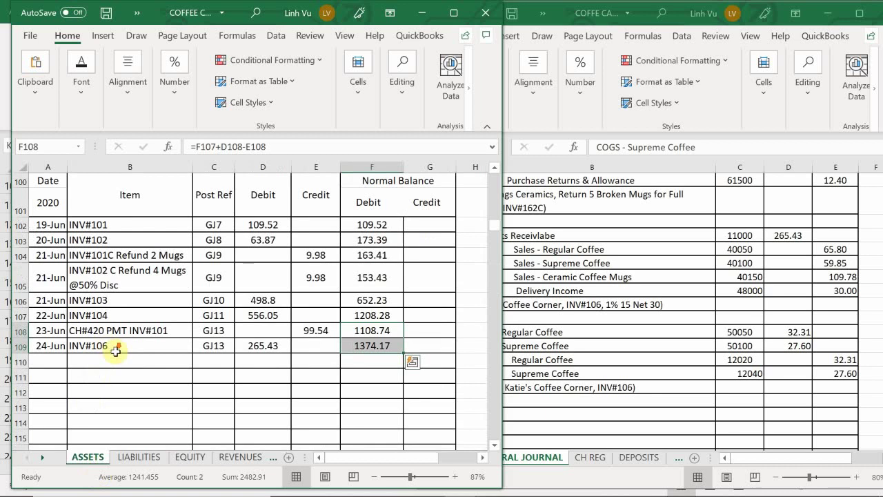
scroll(119, 348, "down", 20)
scroll(122, 357, "down", 4)
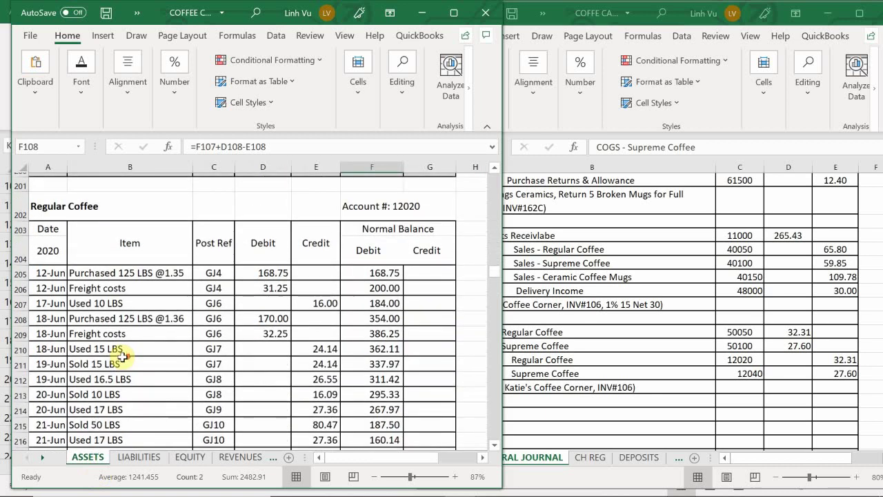
scroll(122, 357, "up", 4)
scroll(122, 357, "down", 4)
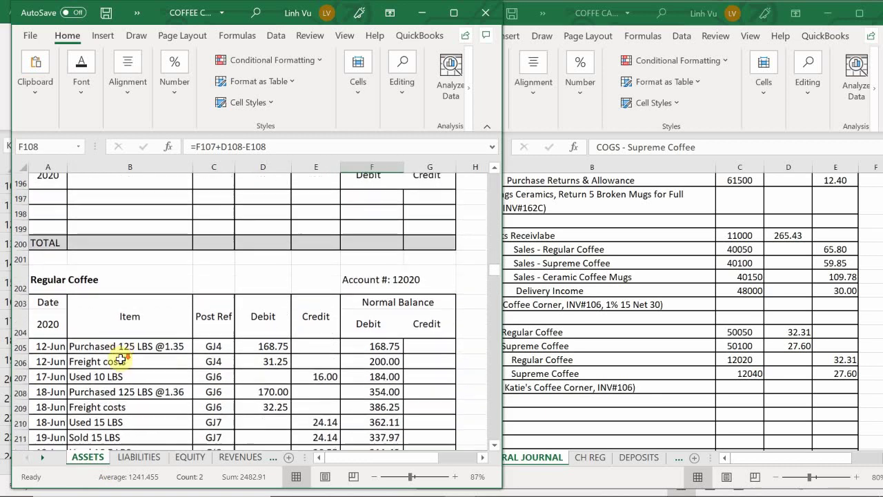
left_click(49, 394)
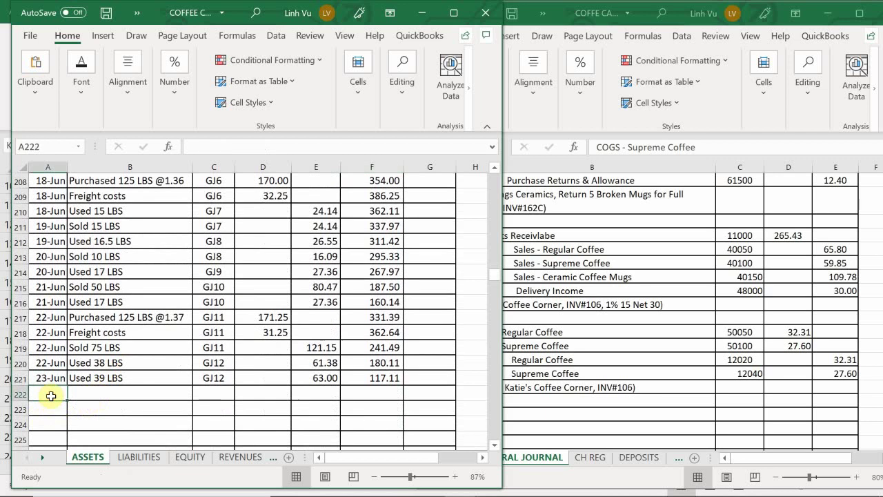
type("6/")
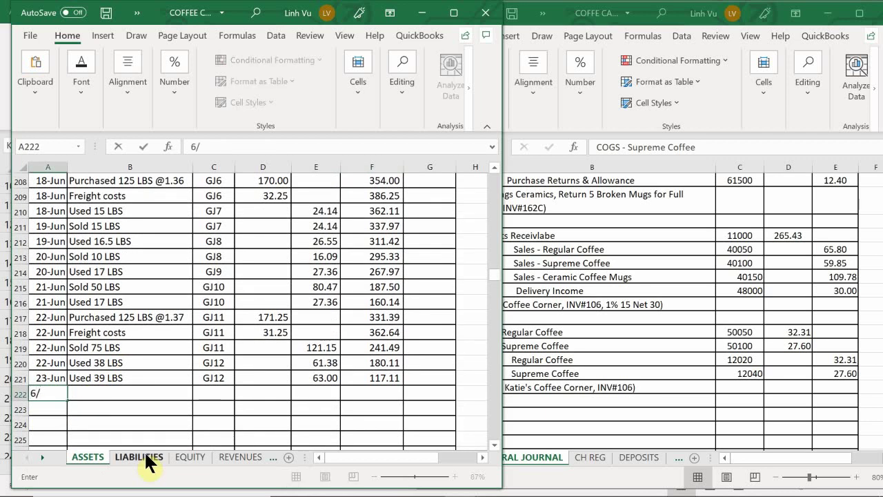
type("24-Jun")
key("Tab")
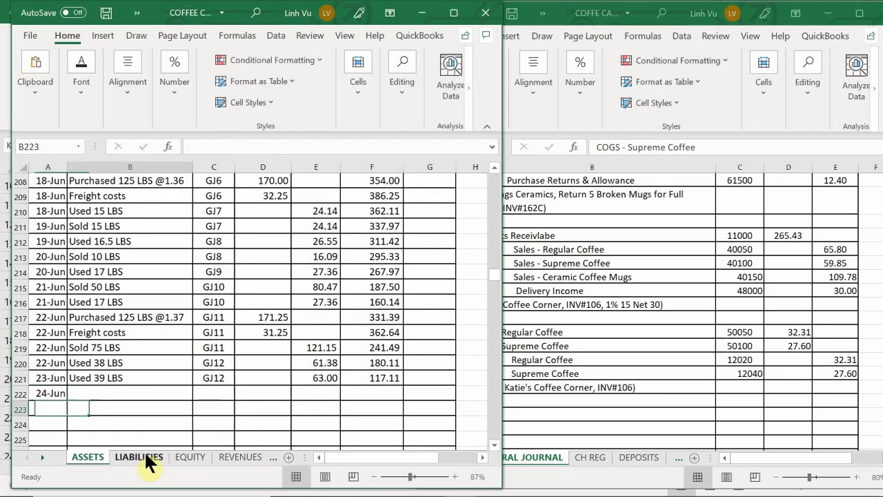
Describe the 24 June Regular Coffee line as Sold 20 LBS in B222, with post reference GJ13 in C222.
type("So")
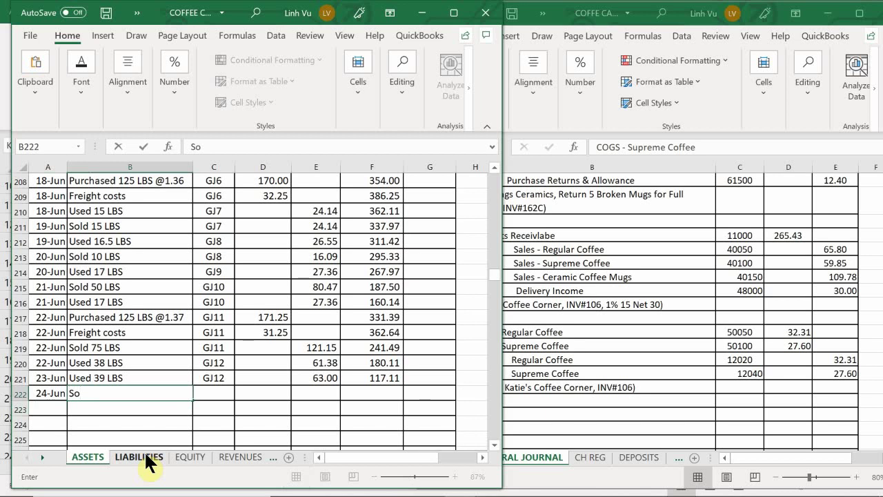
type("ld 20 LBS")
key("Tab")
type("FG")
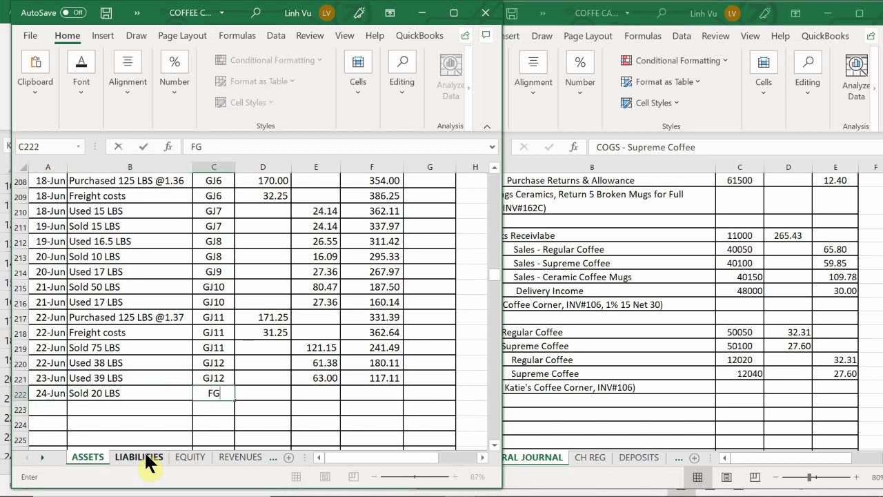
key("BackSpace")
key("BackSpace")
type("GJ13")
key("Tab")
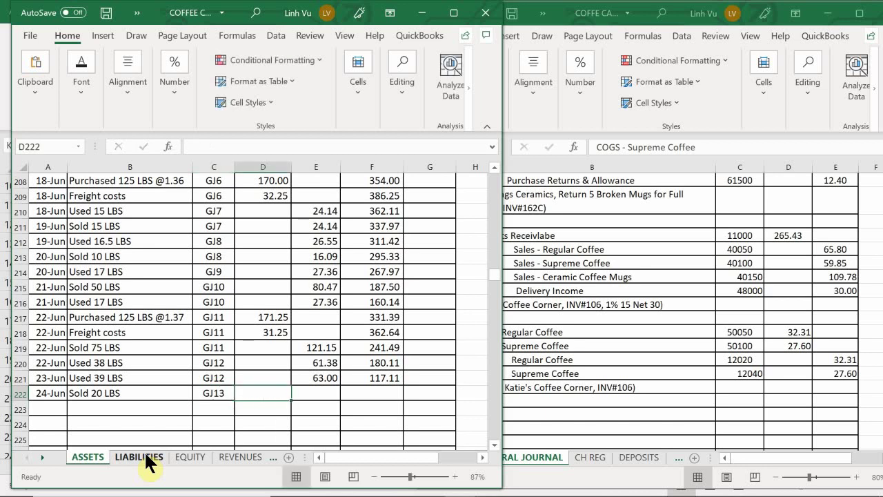
key("Tab")
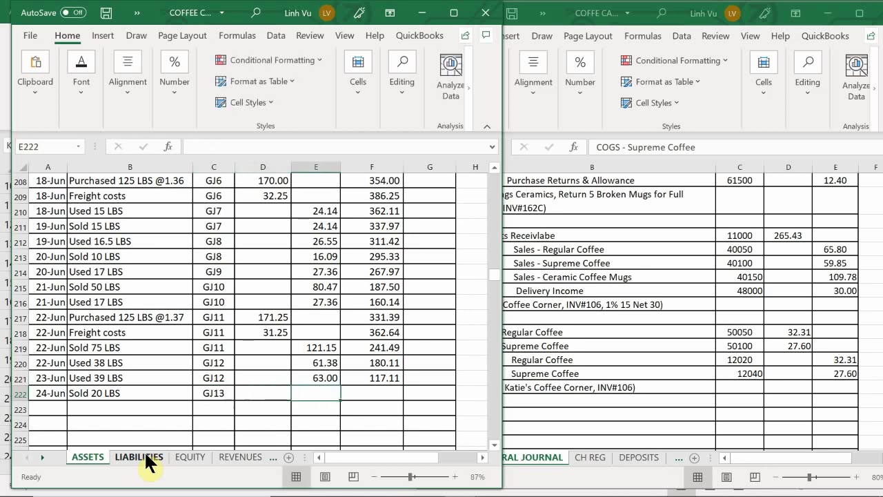
Enter a credit of 32.31 in E222 and extend the running balance formula from F221 down to F222.
type("32.31")
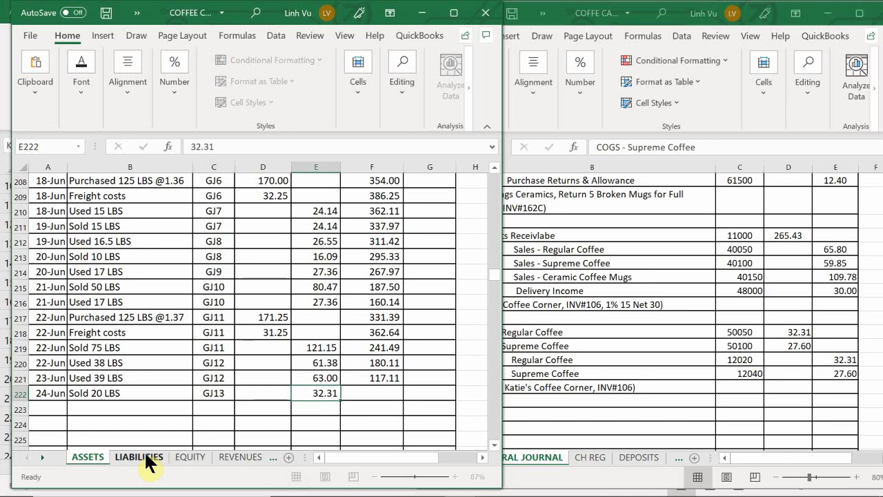
key("Return")
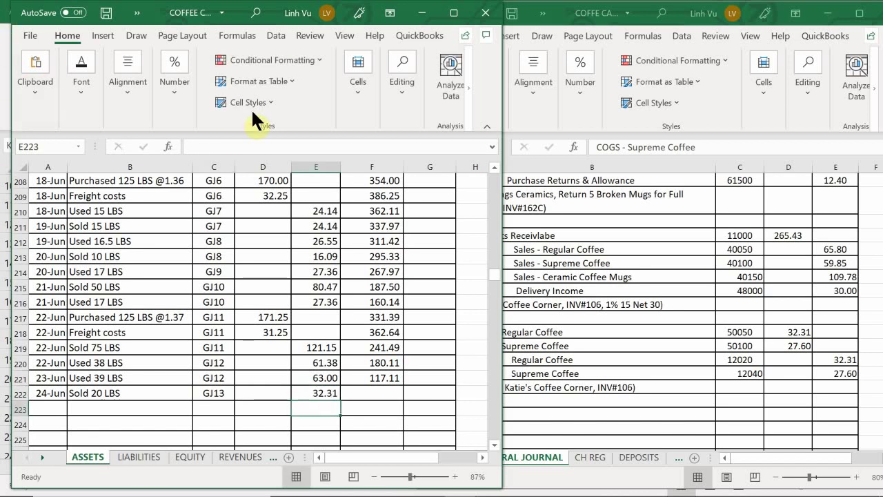
left_click(387, 377)
left_click_drag(404, 383, 403, 398)
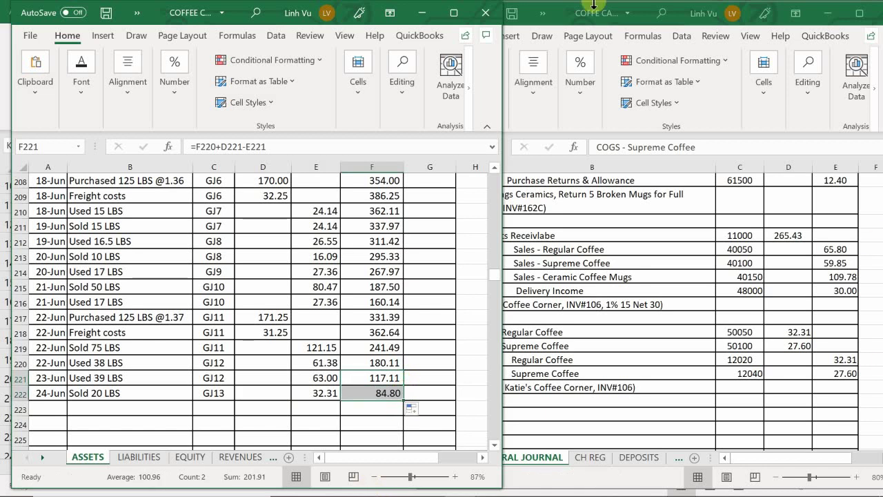
Find the Supreme Coffee account on the ASSETS sheet and enter the date 6/24 in A267, its first empty line.
left_click(81, 413)
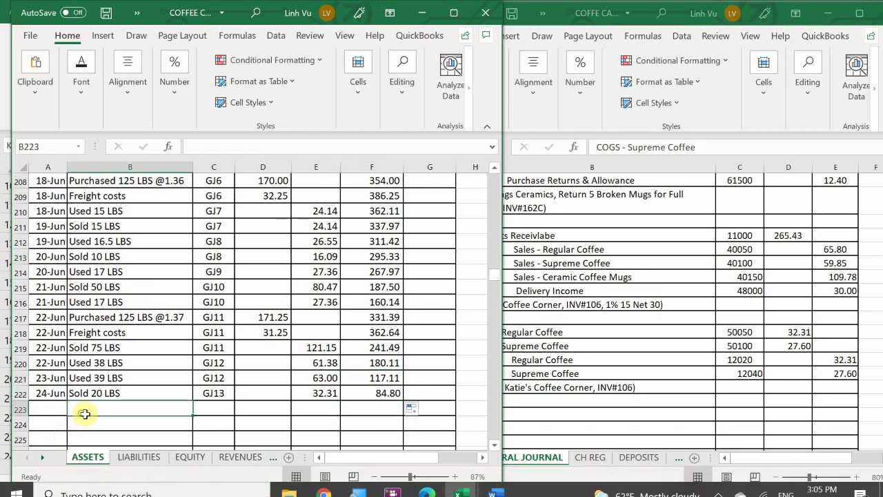
scroll(69, 414, "down", 10)
scroll(65, 400, "down", 5)
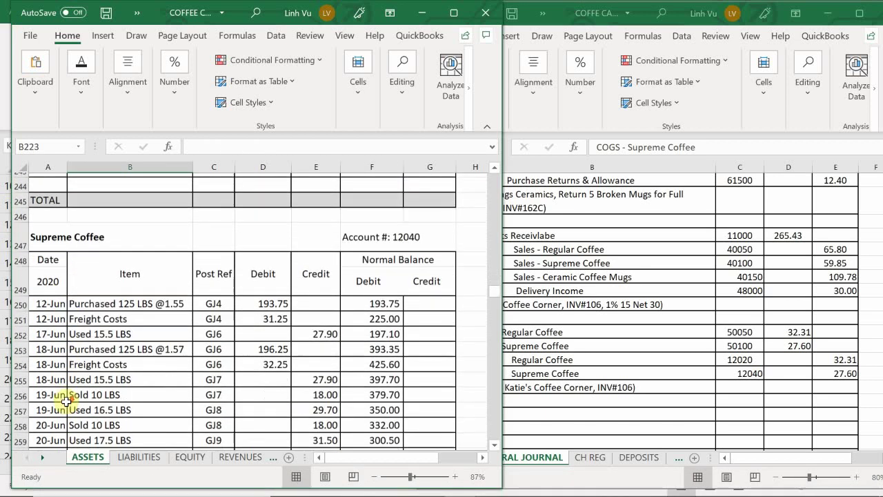
left_click(39, 393)
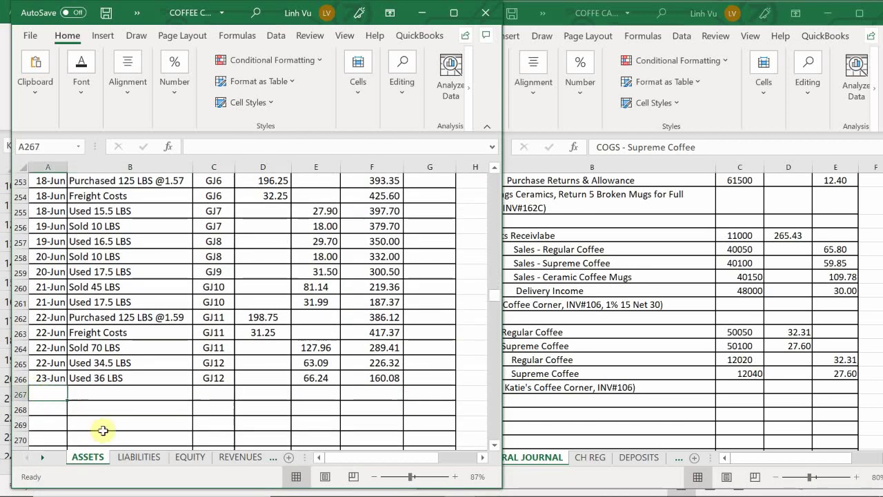
type("6")
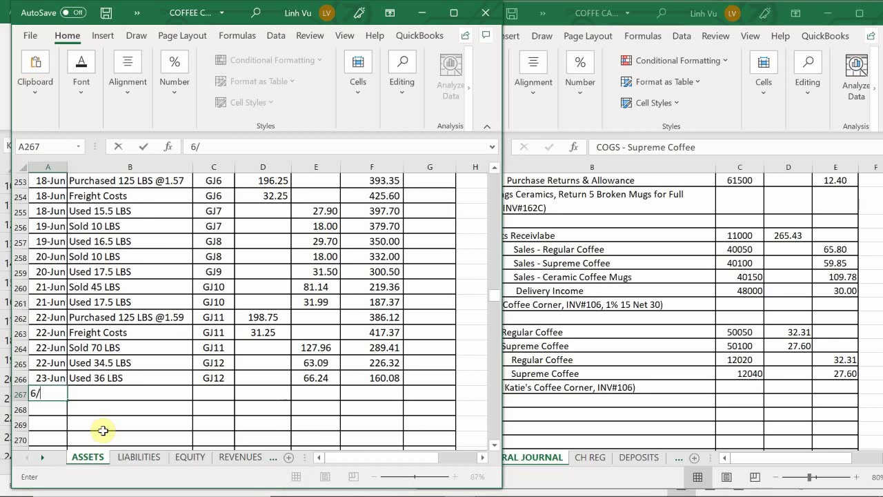
type("/24")
key("Tab")
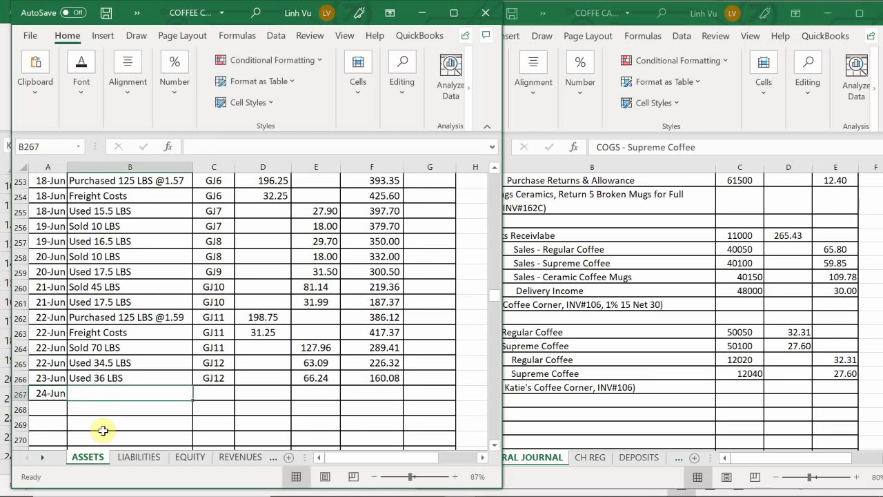
Describe the 24 June Supreme Coffee line as Sold 15 LBS in B267, with post reference GJ13 in C267.
type("Sold 15 LBS")
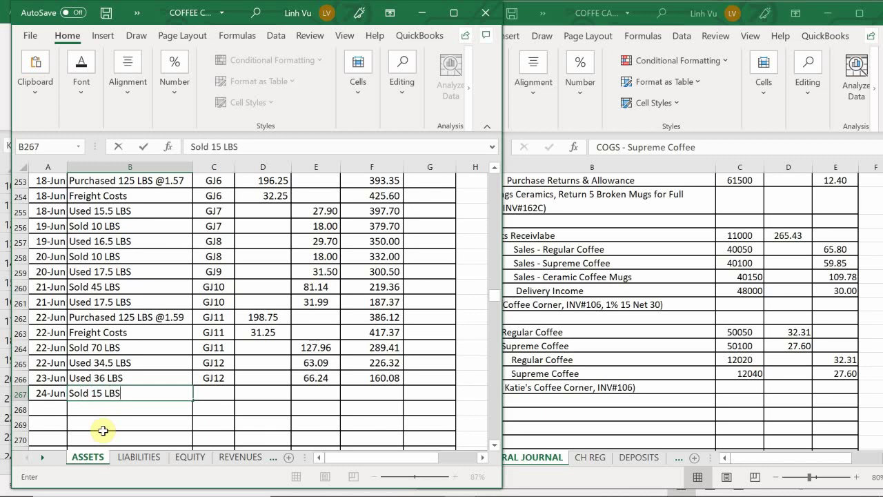
key("Tab")
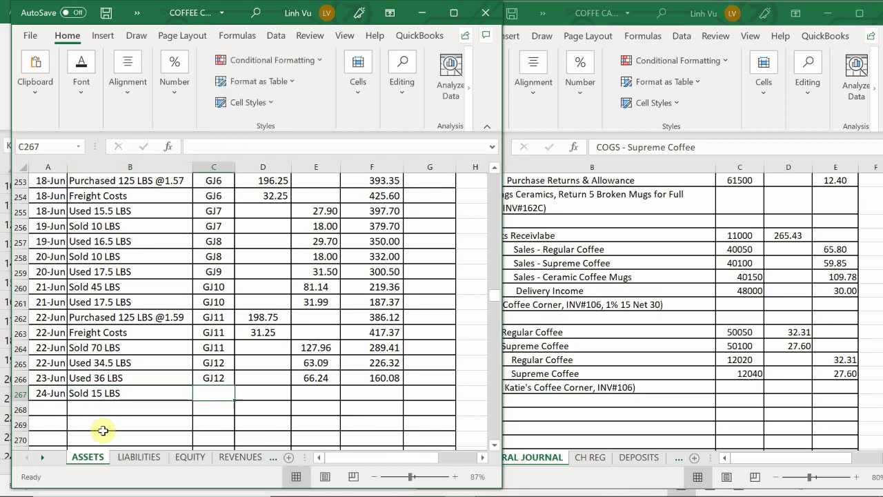
type("GJ")
key("Tab")
key("Tab")
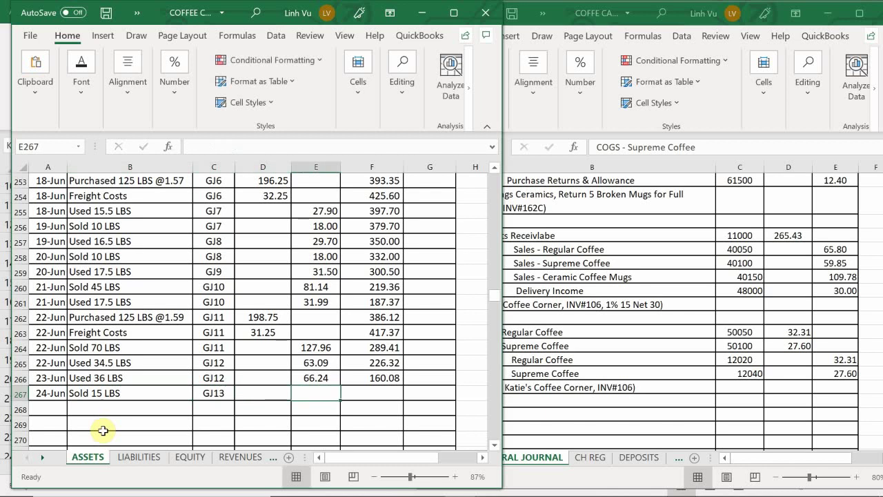
Enter a credit of 27.6 in E267 and extend the running balance formula from F266 down to F267.
type("27.6")
key("Return")
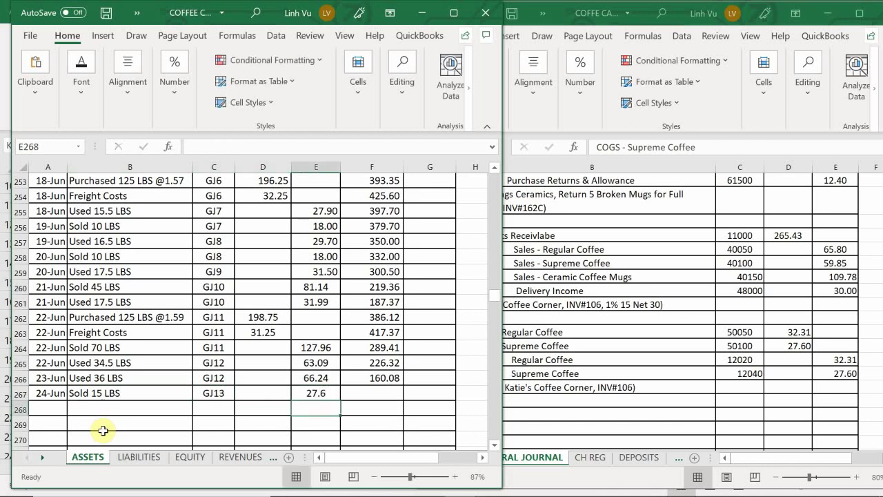
left_click(362, 378)
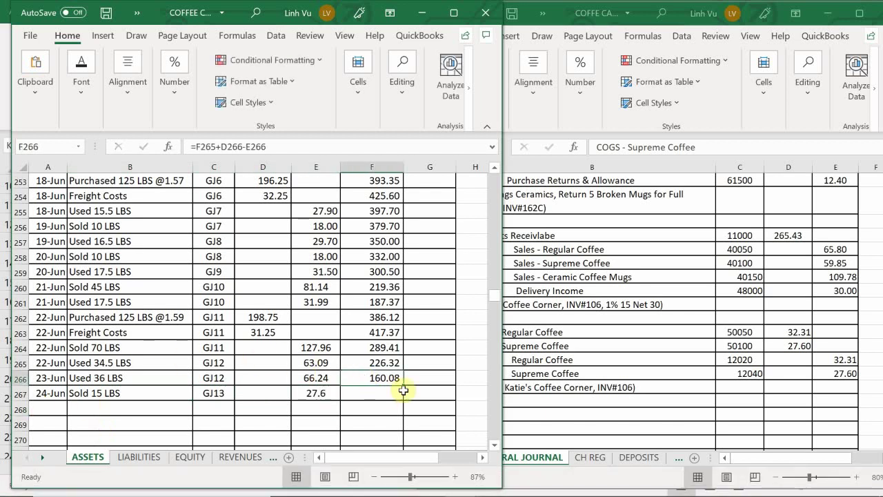
left_click_drag(404, 387, 405, 402)
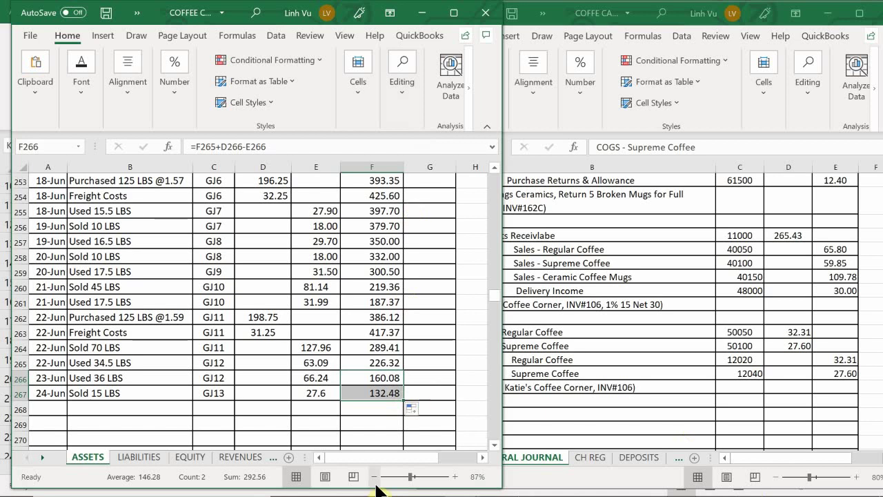
Switch to the inventory workbook and check the remaining totals on the REG COFFEE and SUP COFFEE sheets against the ledger balances.
mouse_move(461, 482)
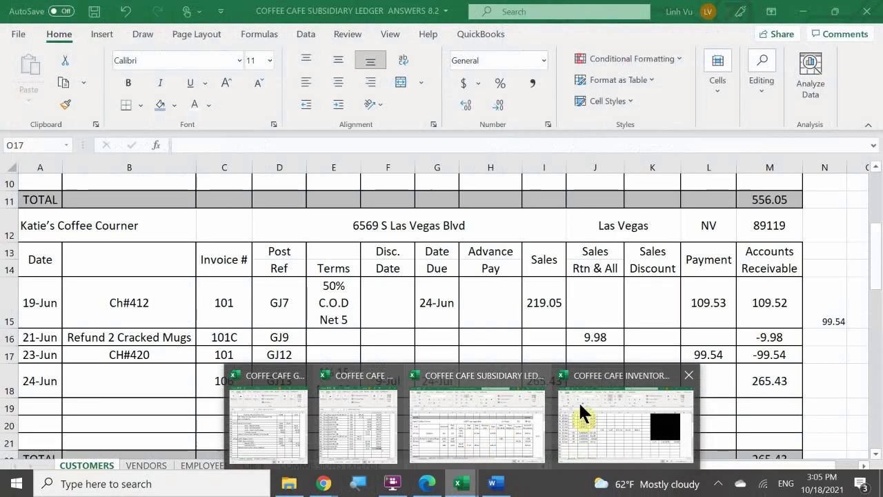
left_click(579, 402)
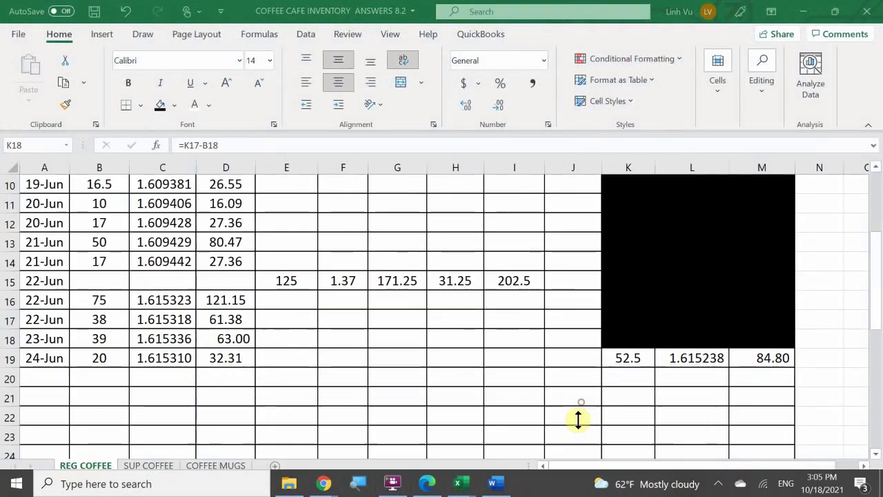
left_click(145, 468)
scroll(566, 387, "up", 3)
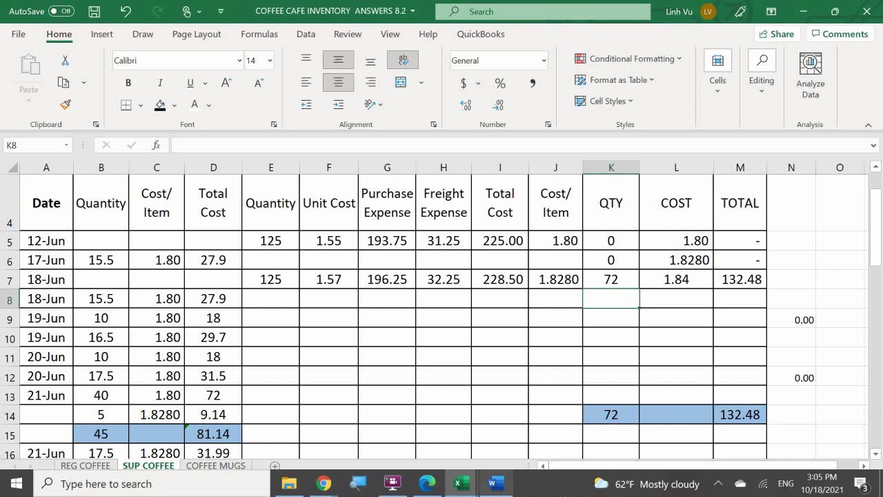
Switch to the general journal workbook and record a receipt of 99.54 in A15 of the DEPOSITS sheet.
mouse_move(524, 473)
mouse_move(458, 483)
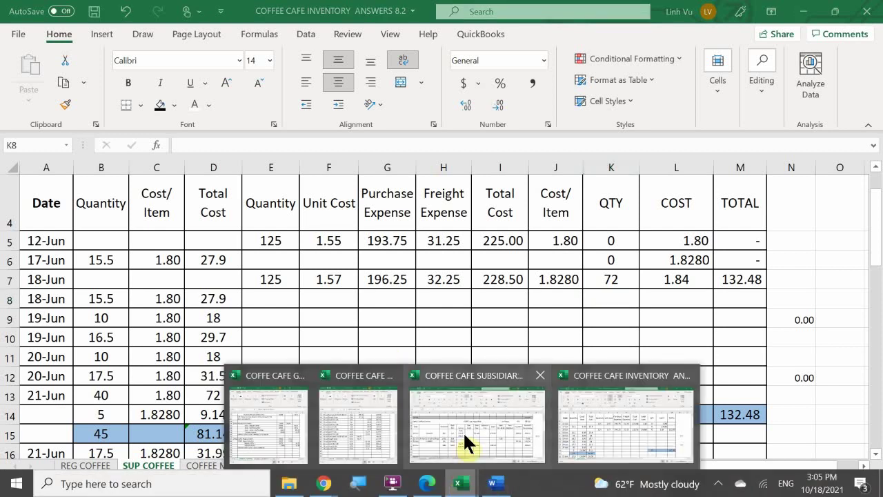
left_click(285, 426)
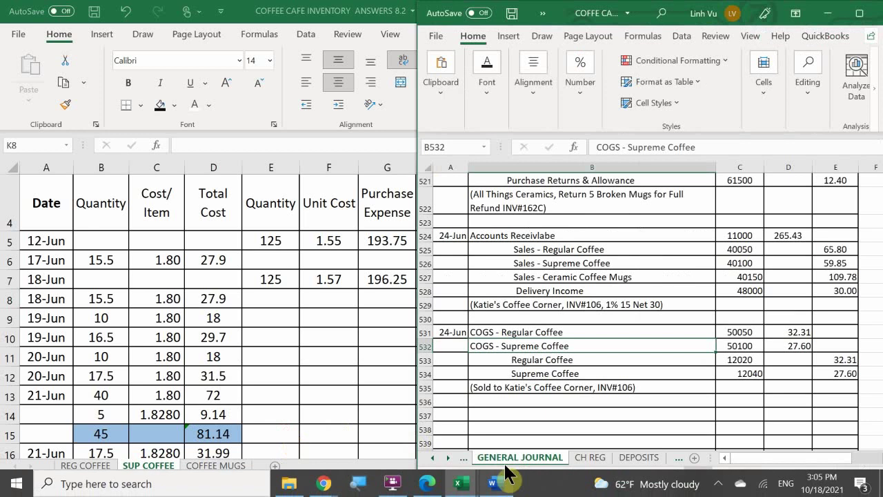
left_click(624, 459)
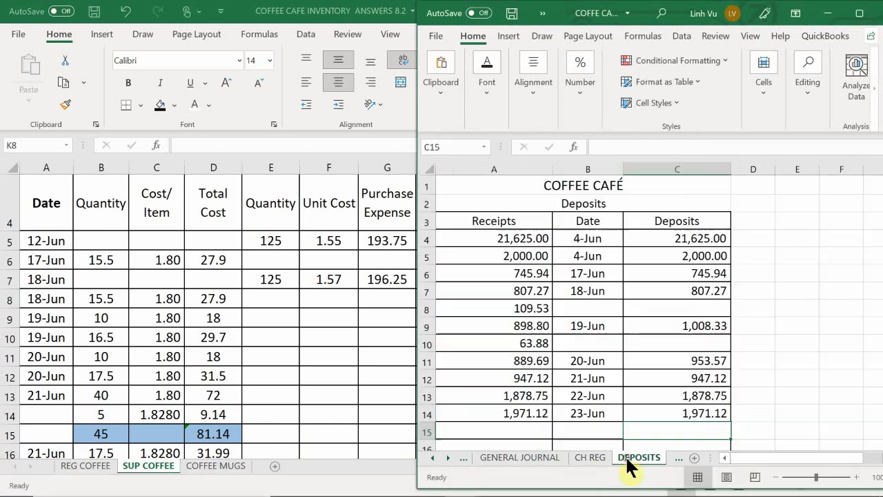
scroll(596, 327, "down", 1)
scroll(500, 331, "up", 2)
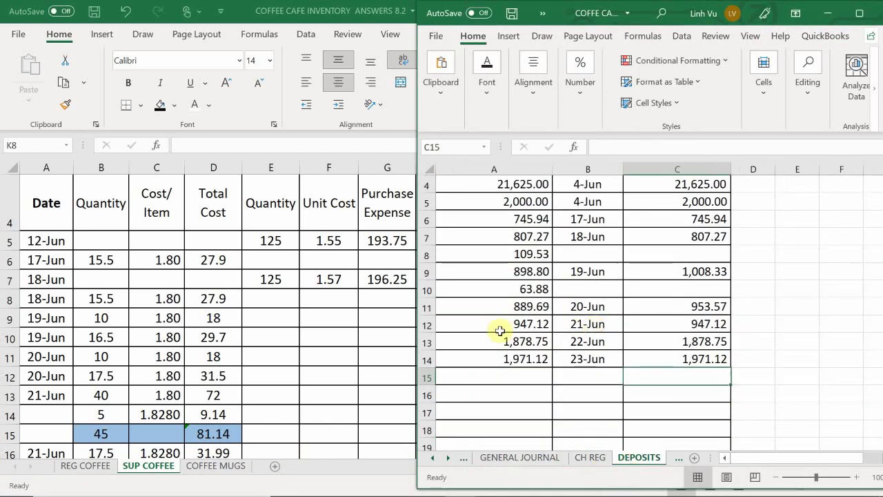
left_click(483, 377)
type("99.")
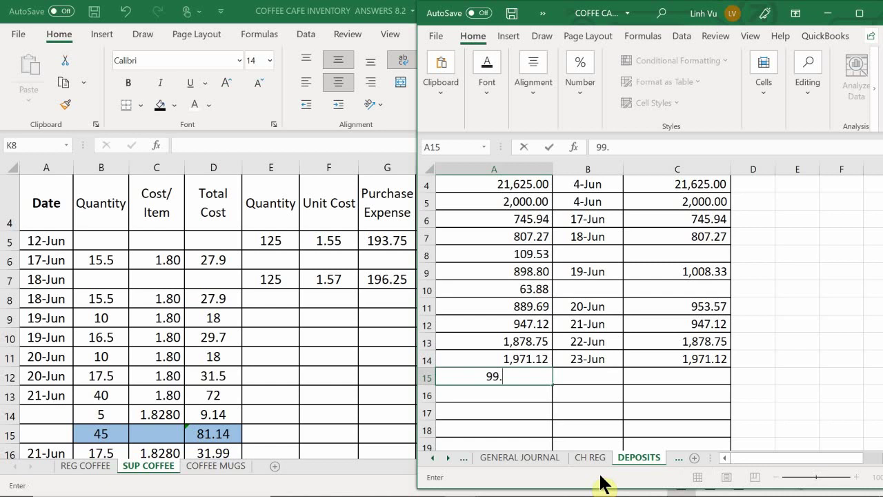
type("54")
key("Return")
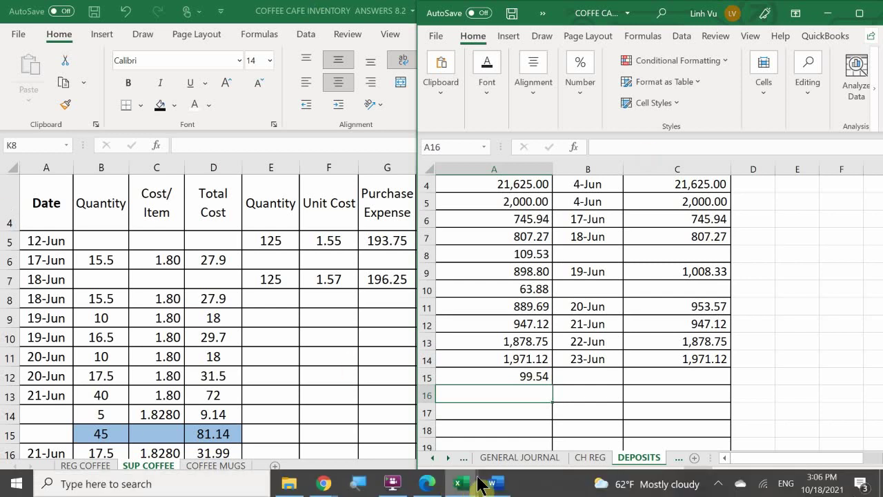
Switch to the Word transaction document and examine the Atlas Coffee Importers receipt listed below the Katie's Coffee Corner invoice.
left_click(497, 484)
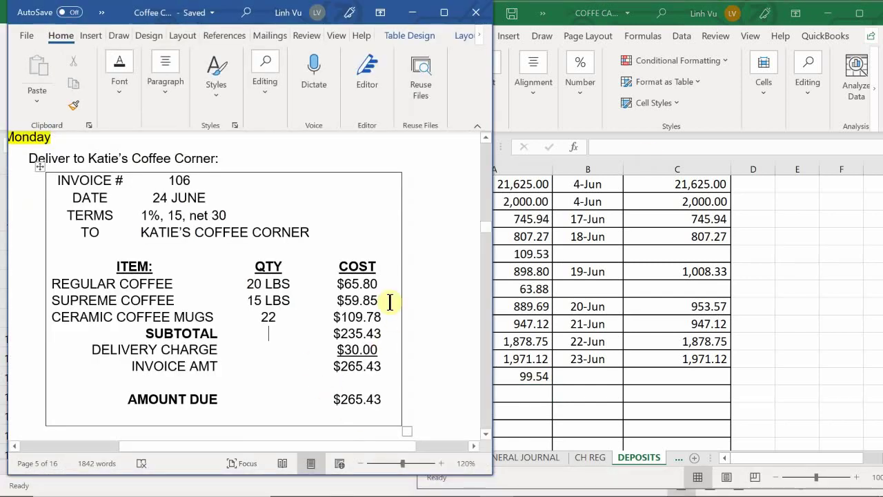
scroll(371, 296, "down", 5)
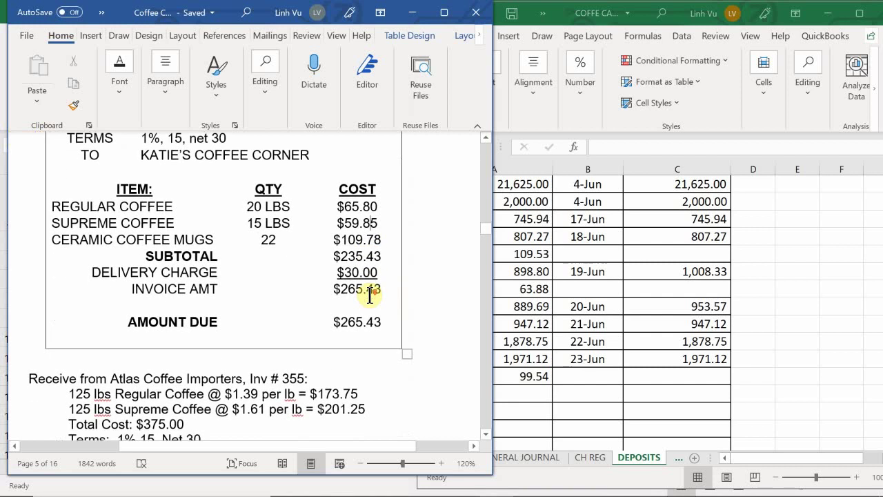
scroll(371, 295, "up", 2)
scroll(365, 297, "down", 1)
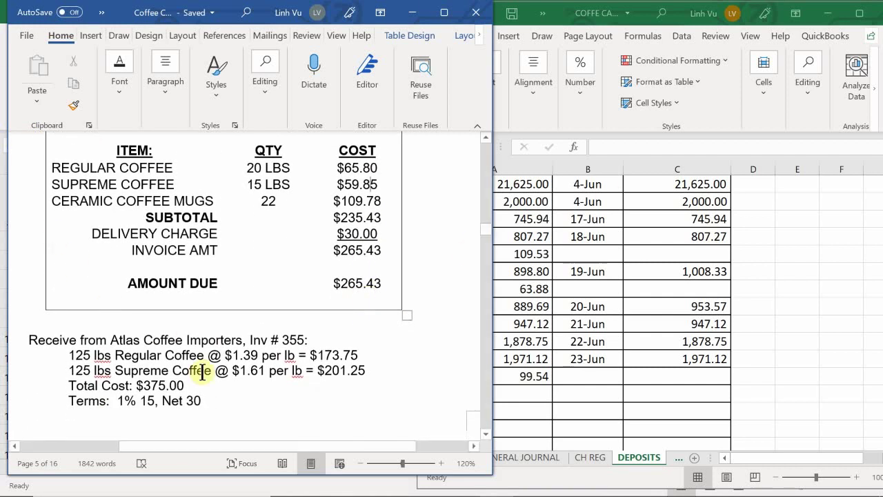
left_click_drag(208, 406, 26, 347)
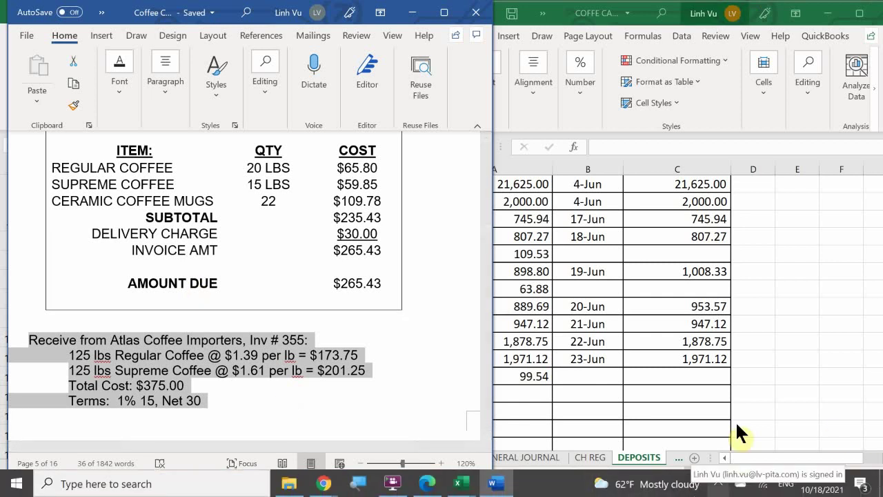
left_click(719, 483)
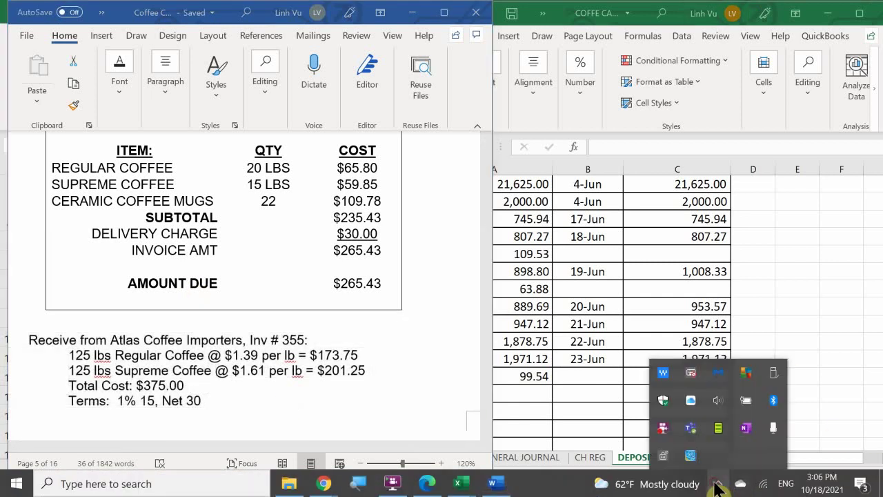
right_click(663, 432)
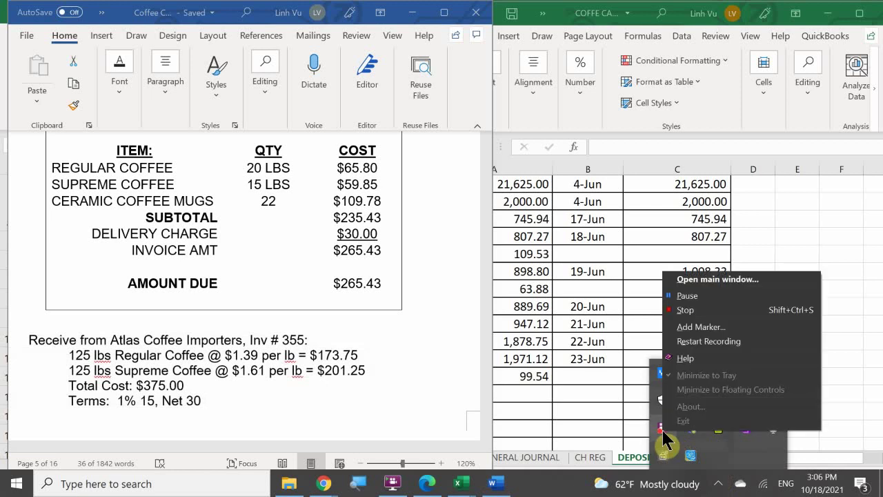